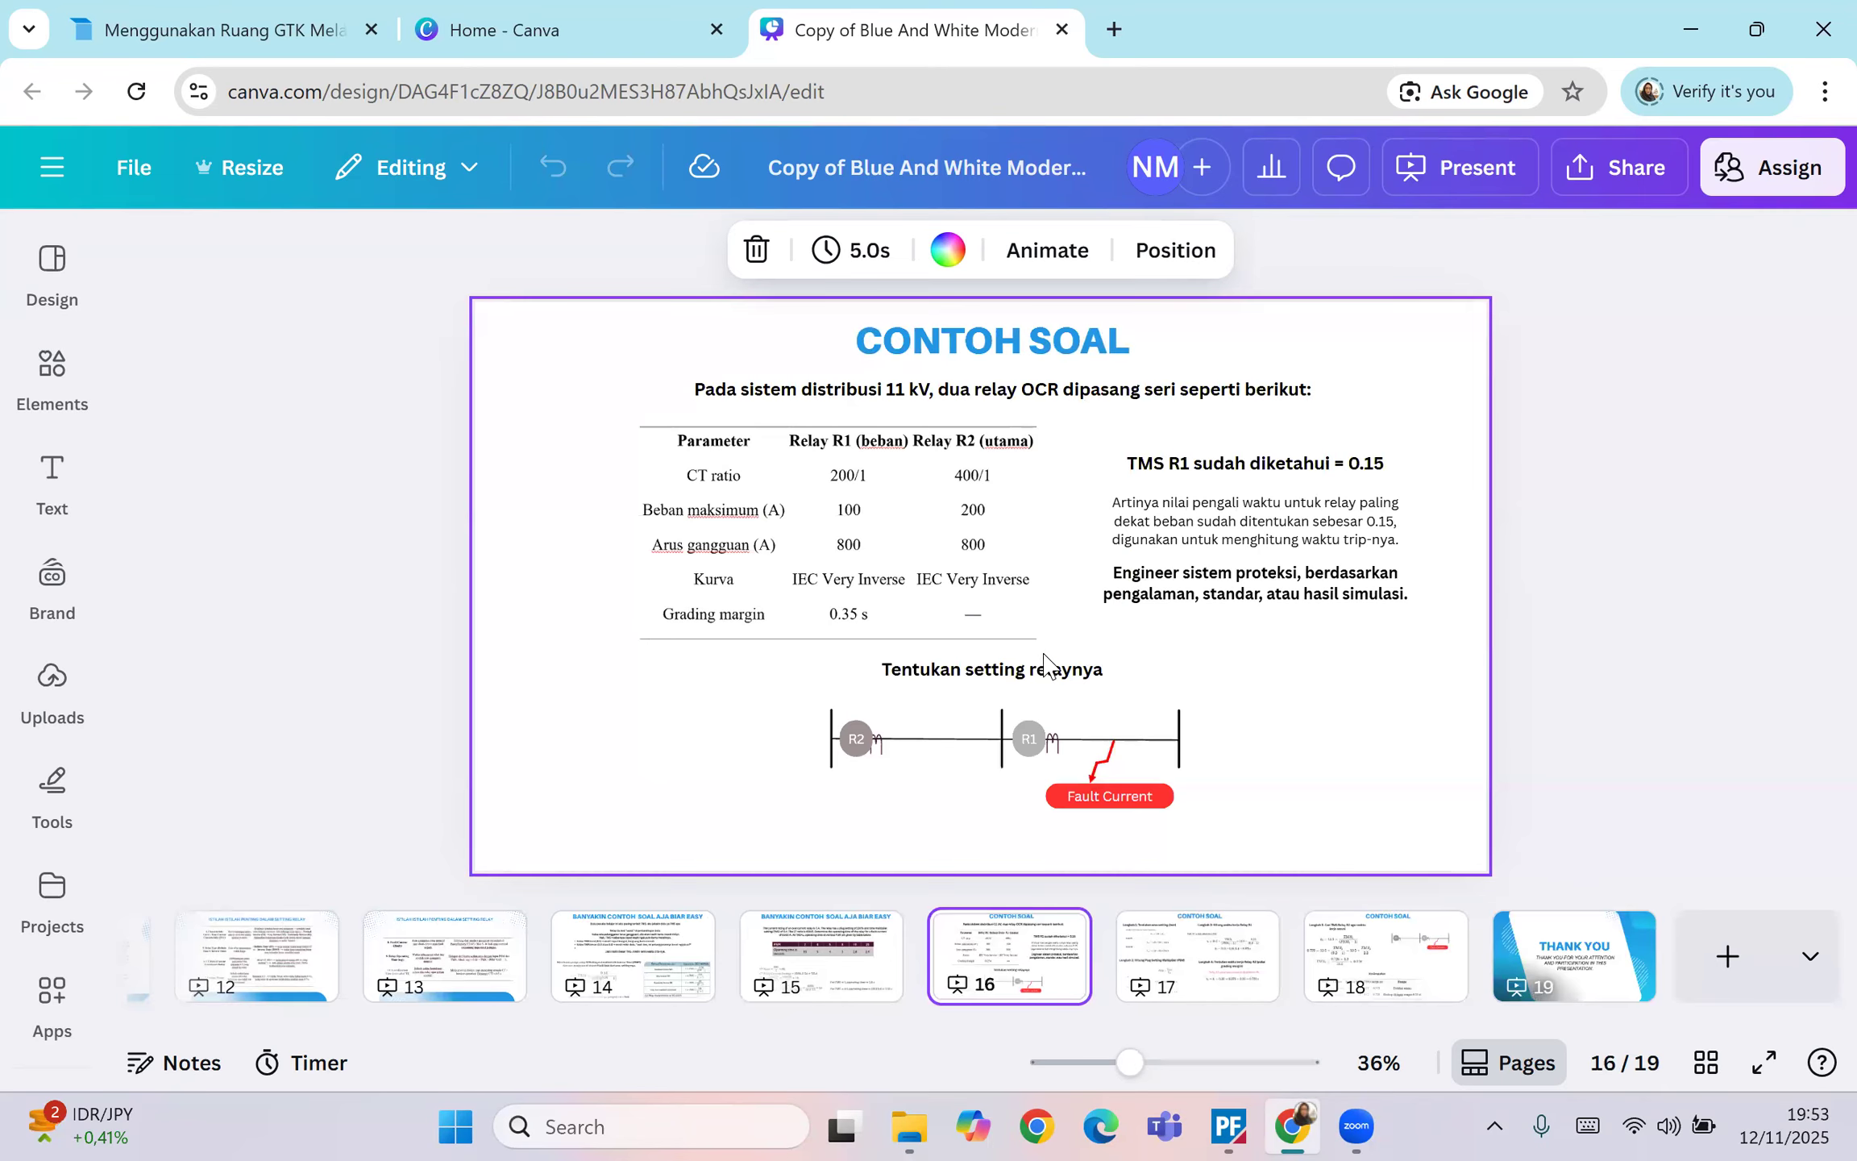
# Step: Review the worked relay examples on pages 15 to 18 of the presentation
pyautogui.click(1195, 963)
pyautogui.click(1319, 959)
pyautogui.click(1176, 964)
pyautogui.click(1338, 959)
pyautogui.click(1178, 963)
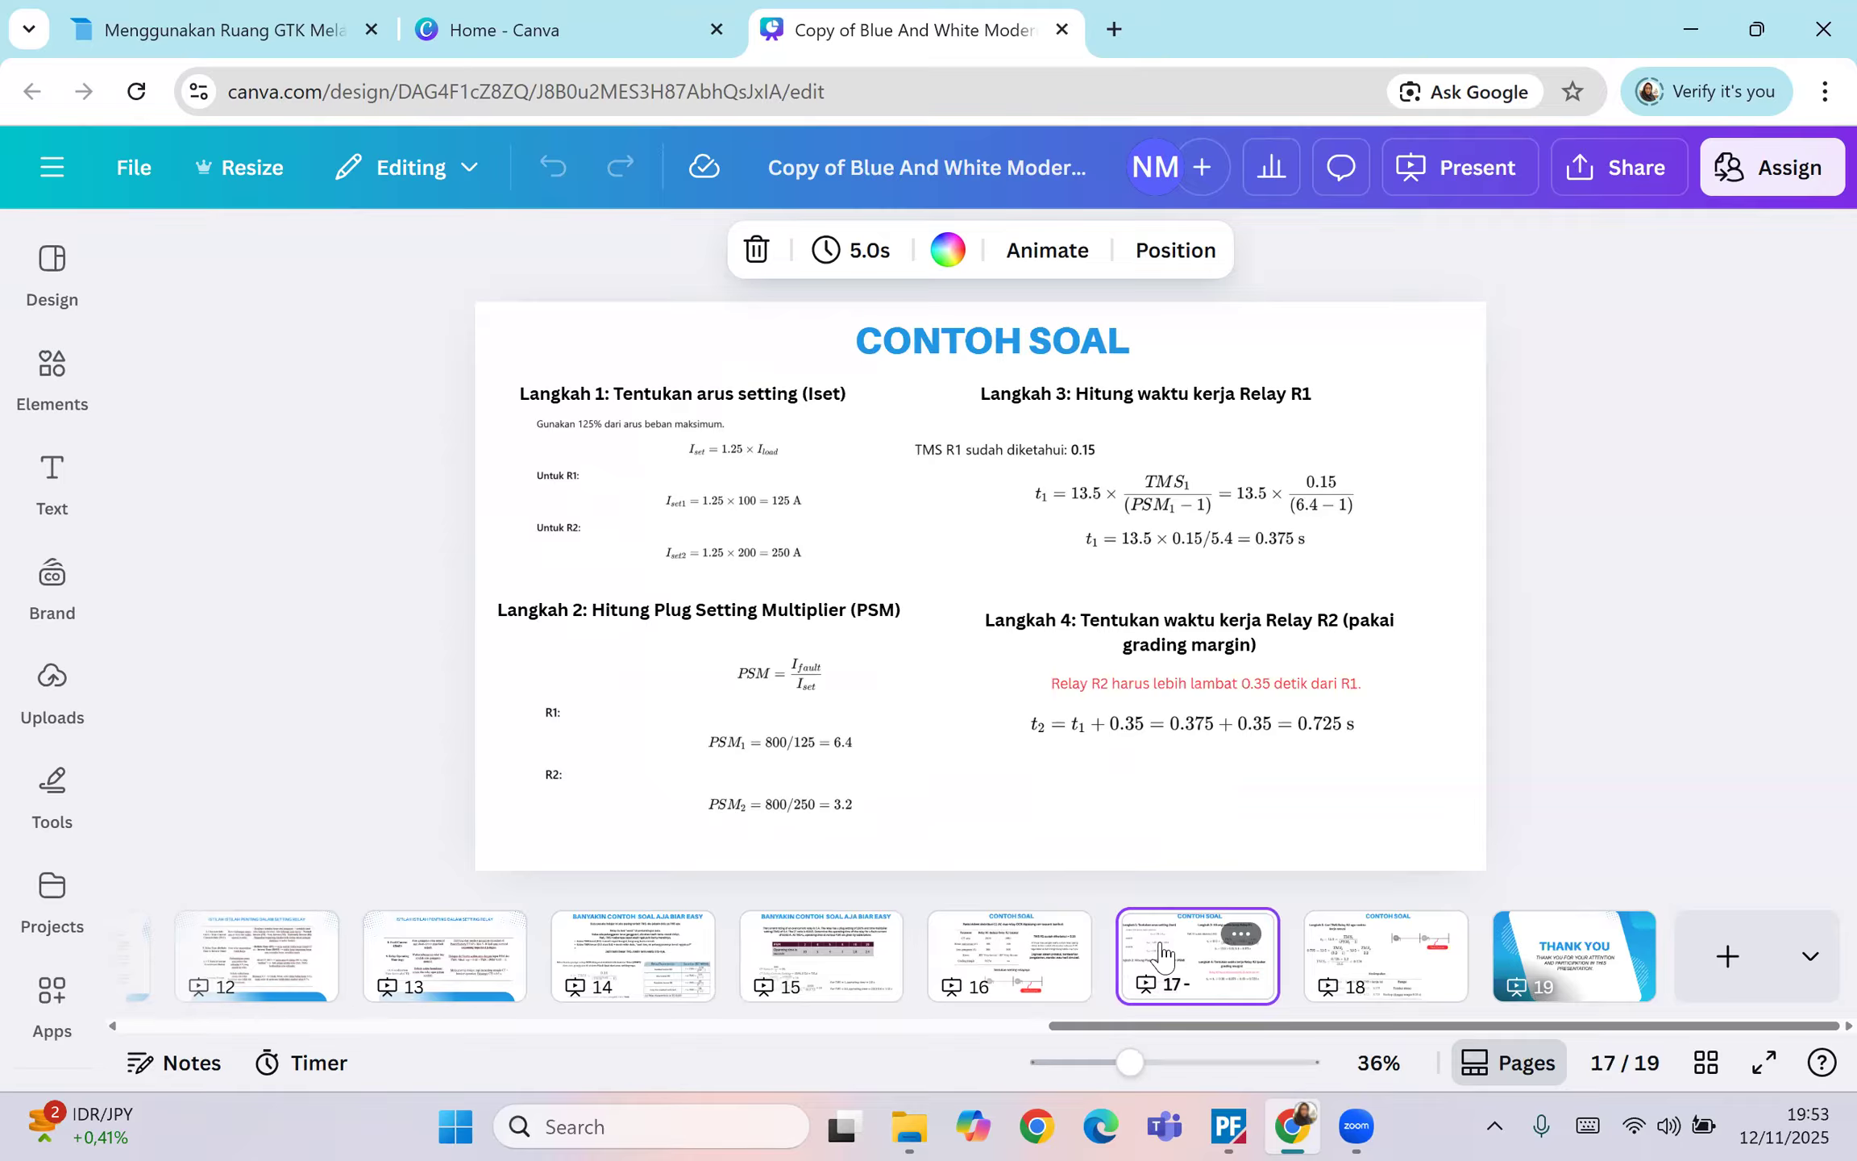
pyautogui.click(997, 960)
pyautogui.press('Left')
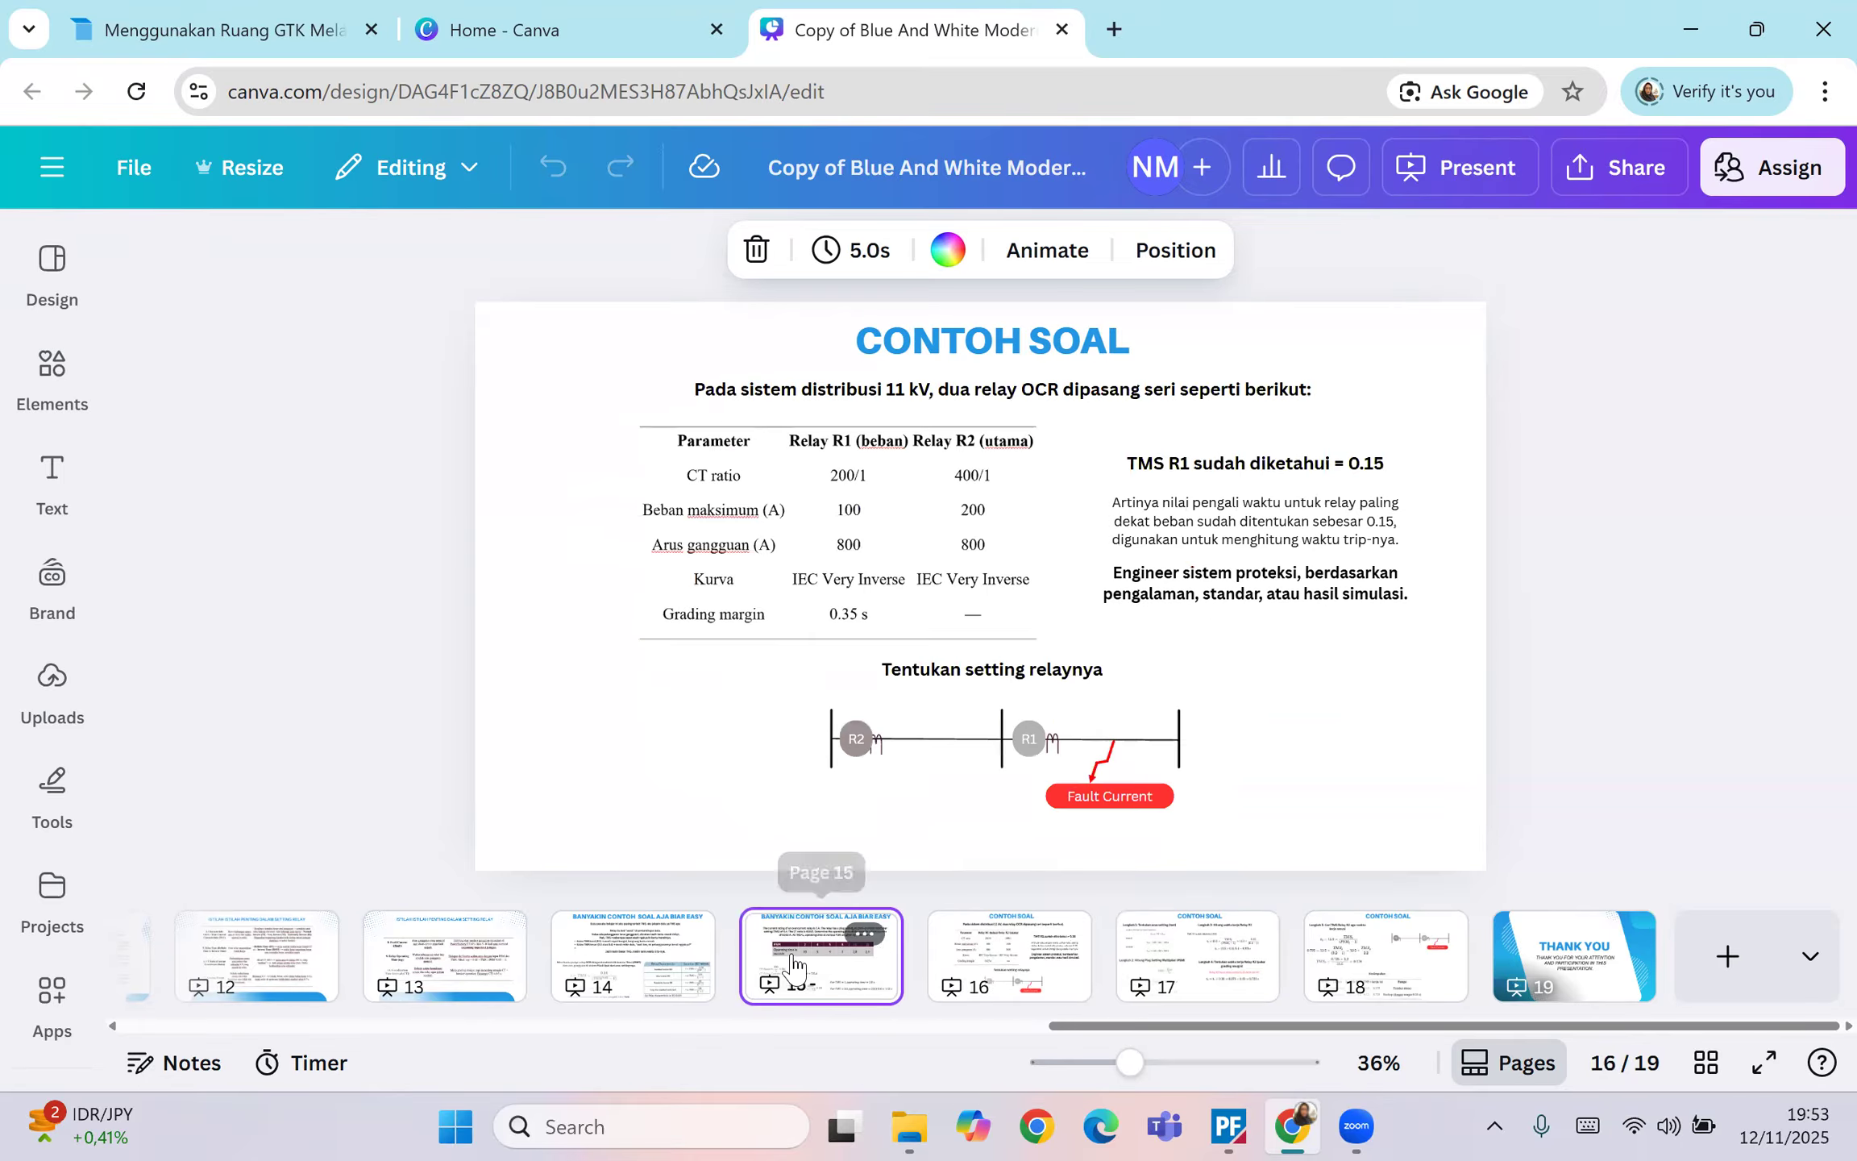
pyautogui.click(989, 971)
pyautogui.click(856, 941)
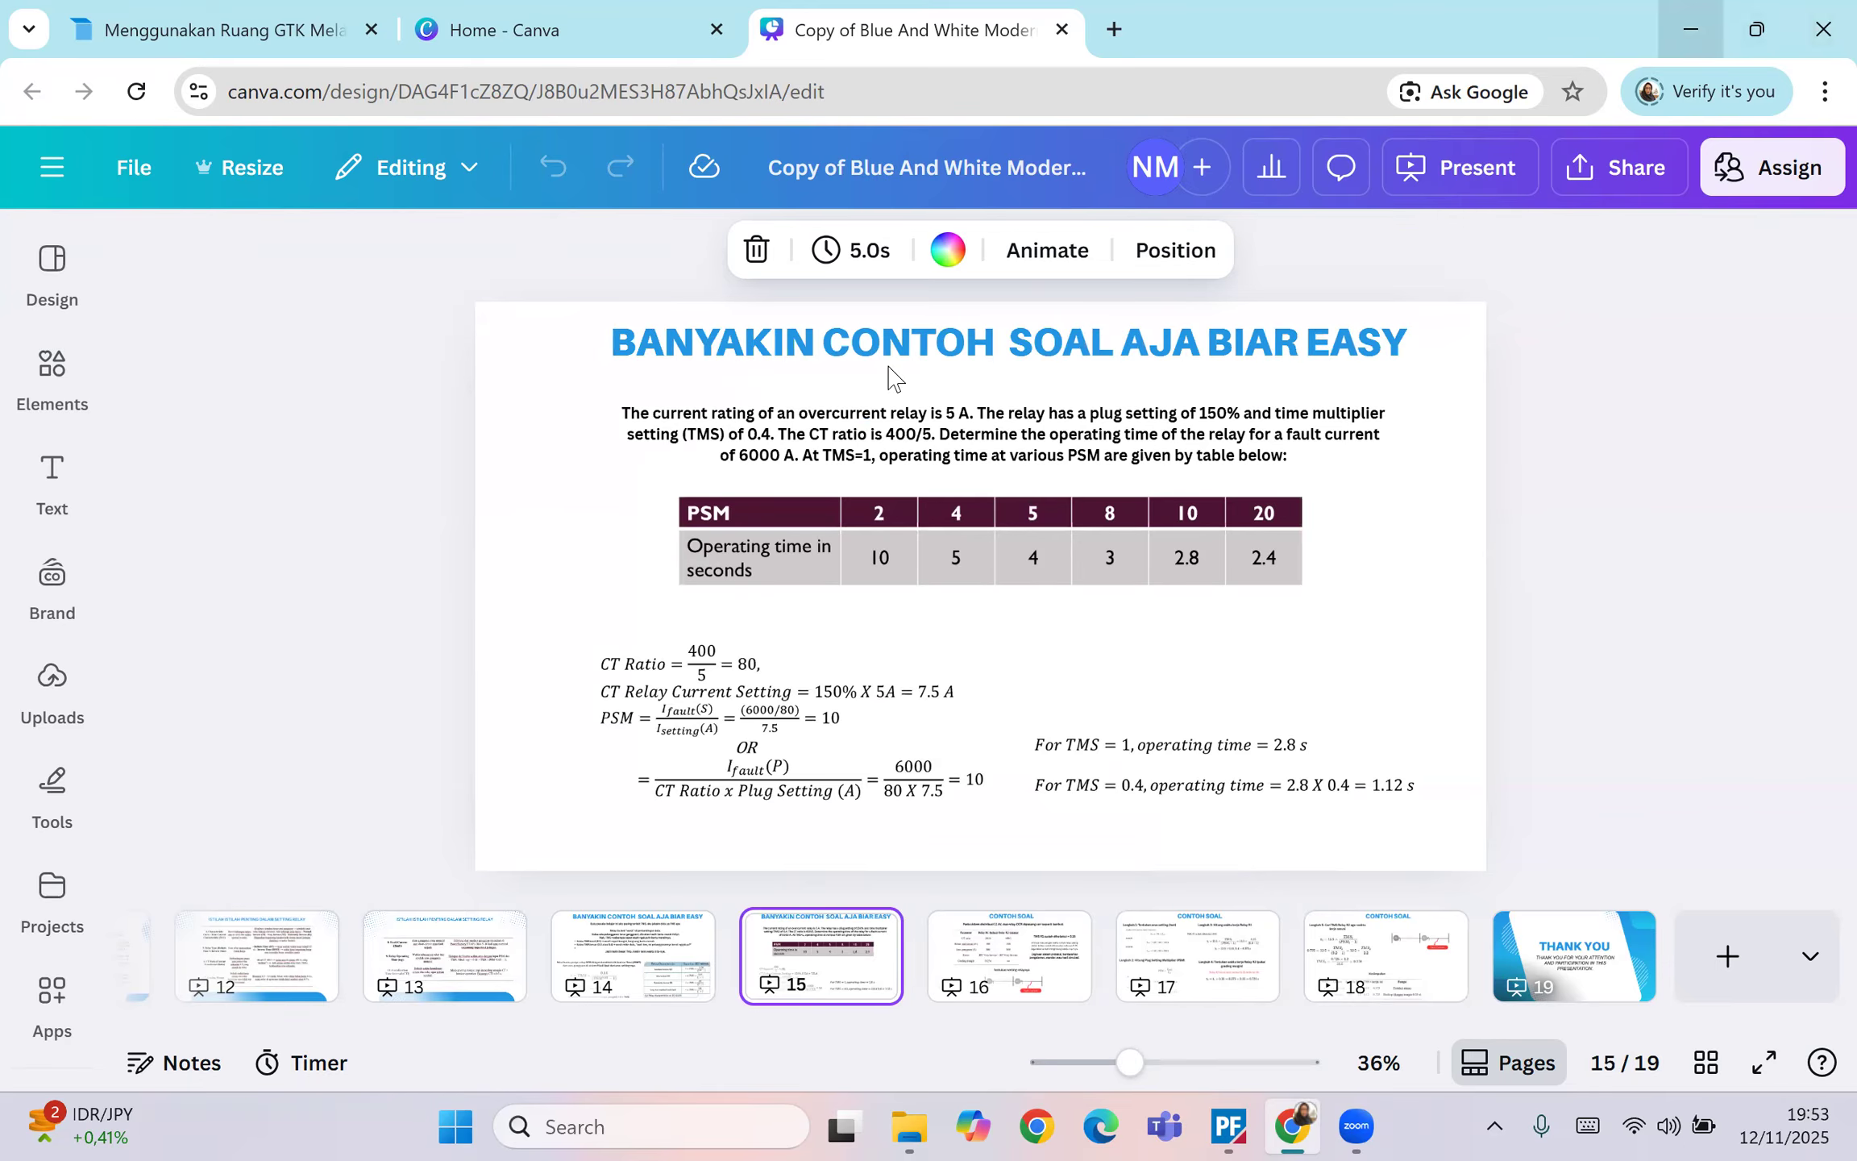
# Step: Switch to PowerFactory and place three horizontal busbars one below another in the grid diagram
pyautogui.hotkey('alt', 'Tab')
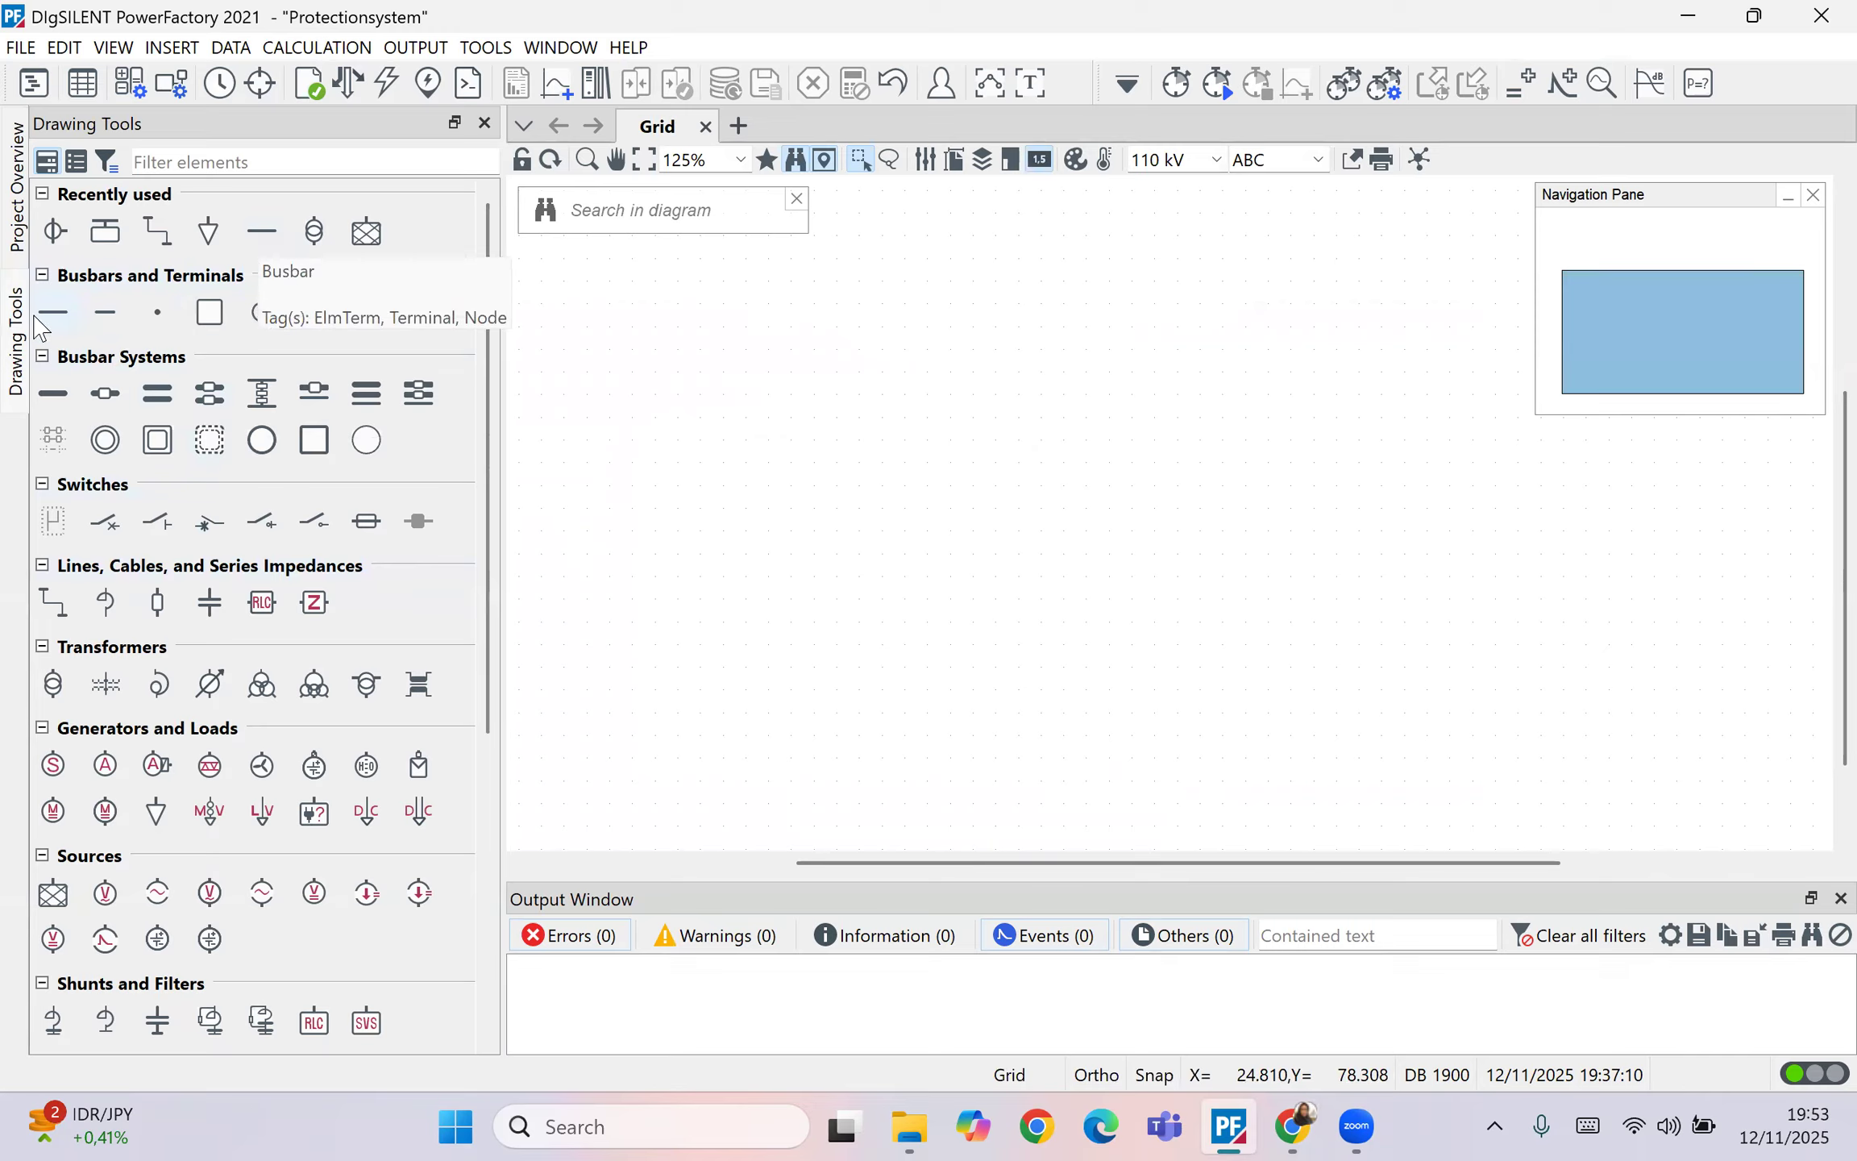
pyautogui.click(260, 235)
pyautogui.click(1178, 488)
pyautogui.click(1201, 645)
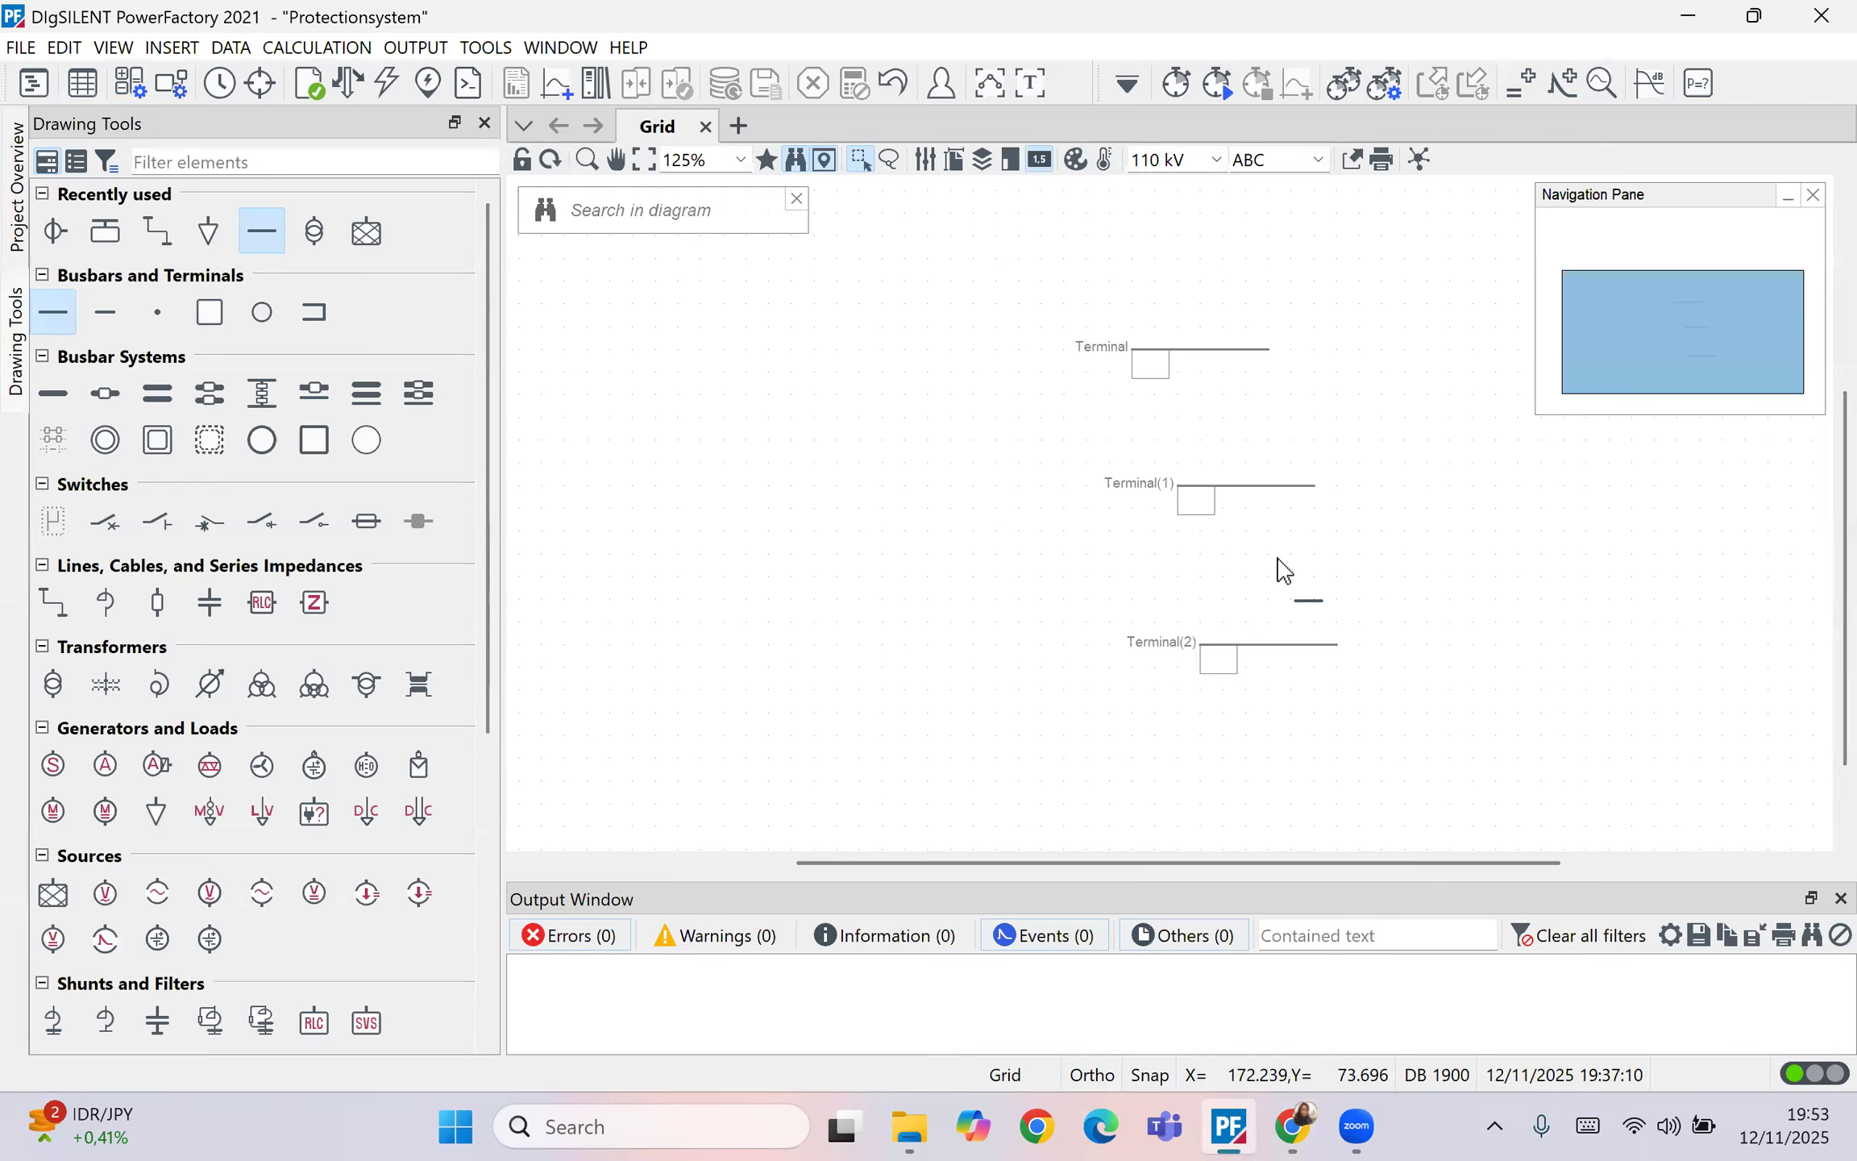
pyautogui.press('Escape')
# Step: Align the three busbars in one vertical column with even spacing between them
pyautogui.moveTo(1235, 353); pyautogui.dragTo(1281, 352)
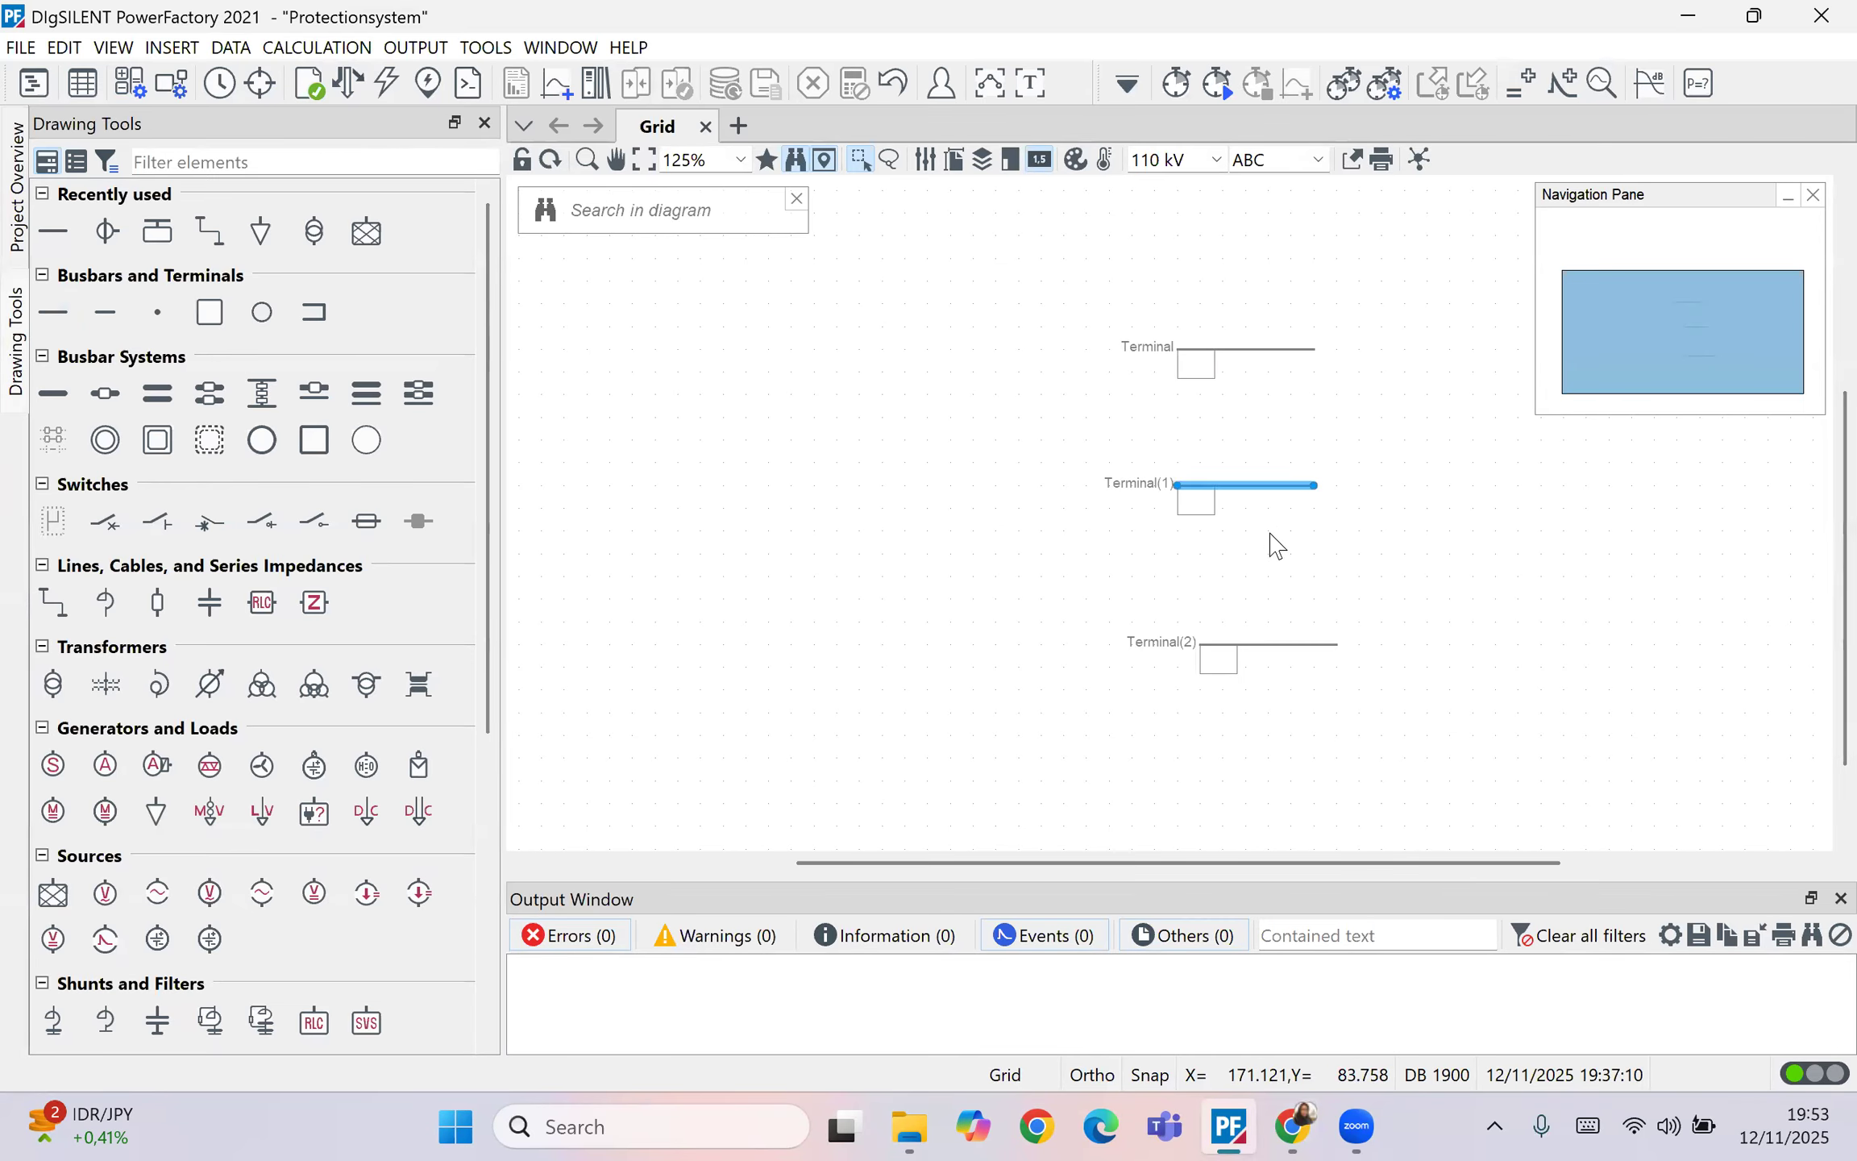
pyautogui.moveTo(1277, 645); pyautogui.dragTo(1254, 667)
pyautogui.moveTo(1276, 506); pyautogui.dragTo(1276, 529)
pyautogui.click(1276, 677)
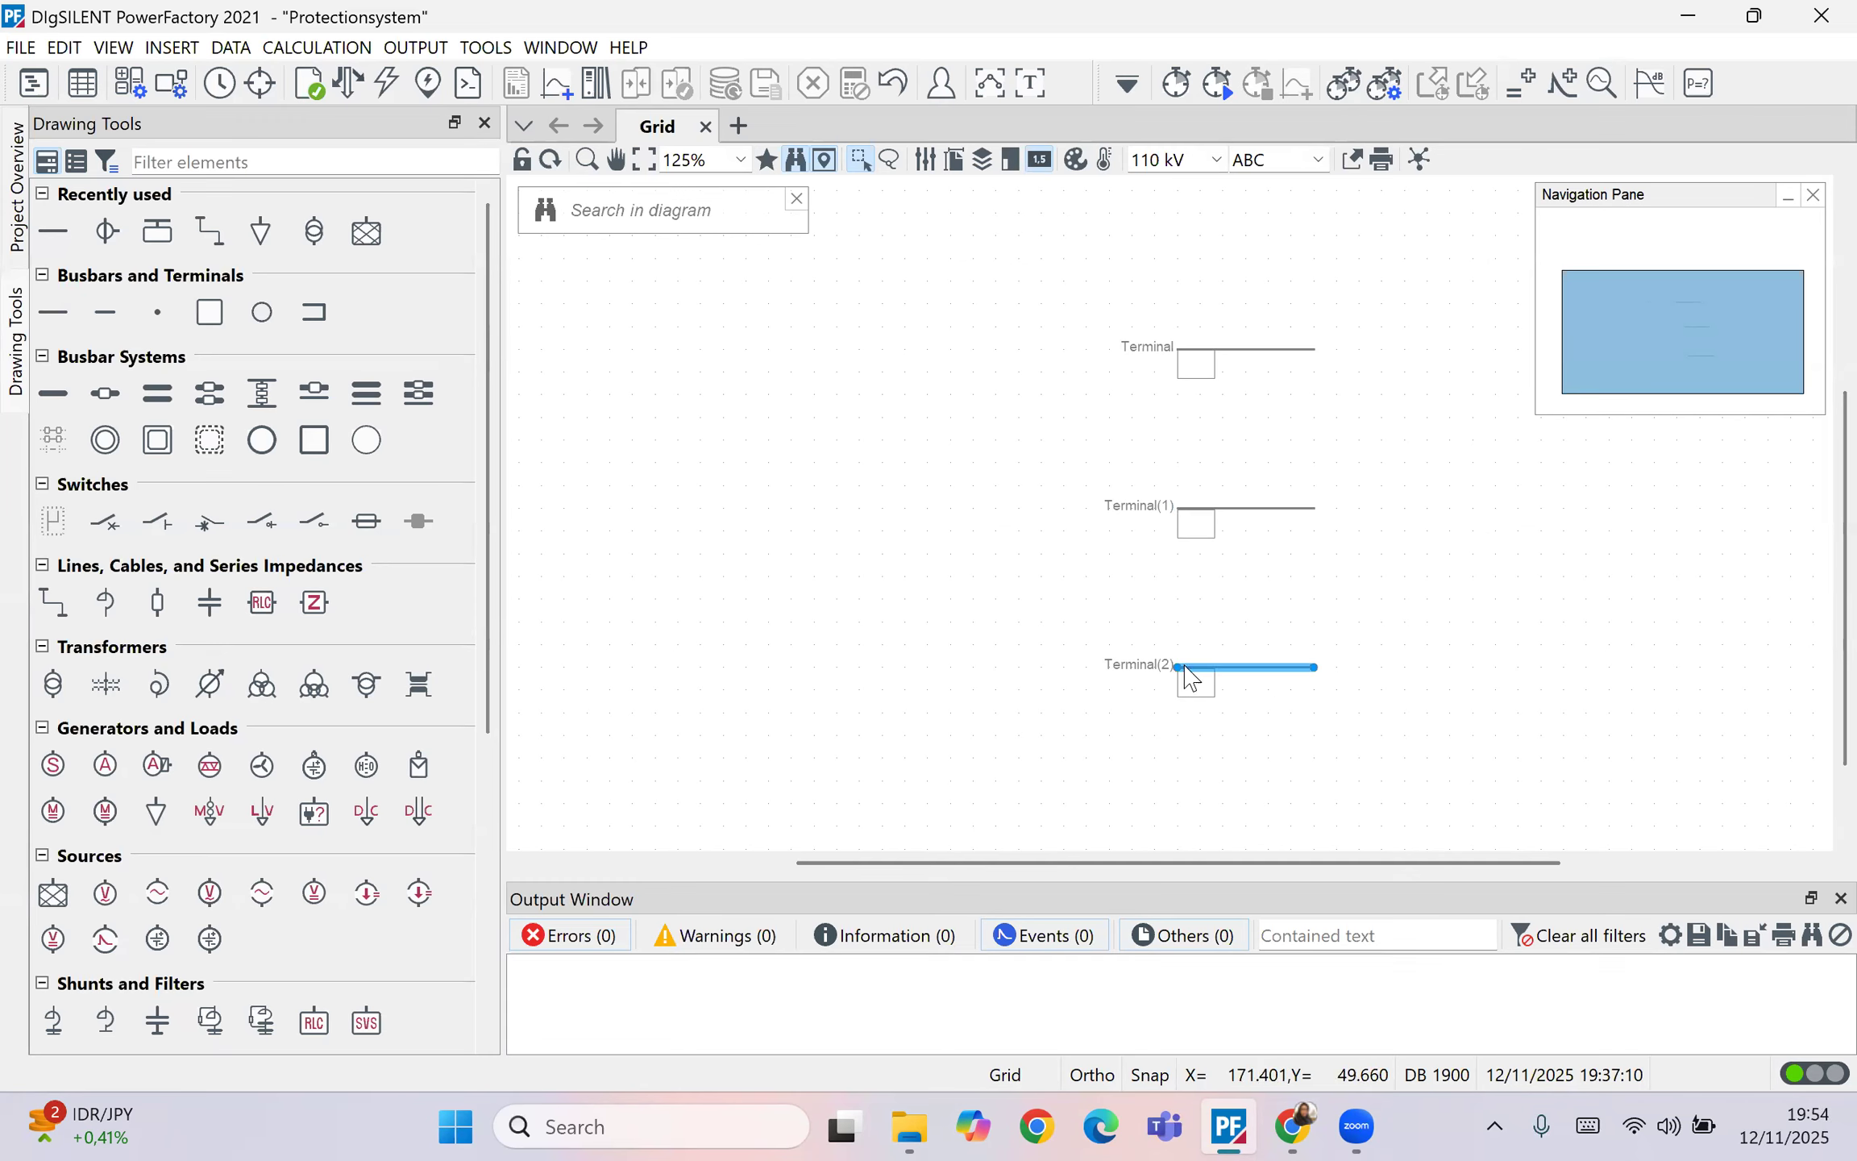
# Step: Set the uppermost busbar's line-line nominal voltage to 33 kV
pyautogui.doubleClick(1265, 367)
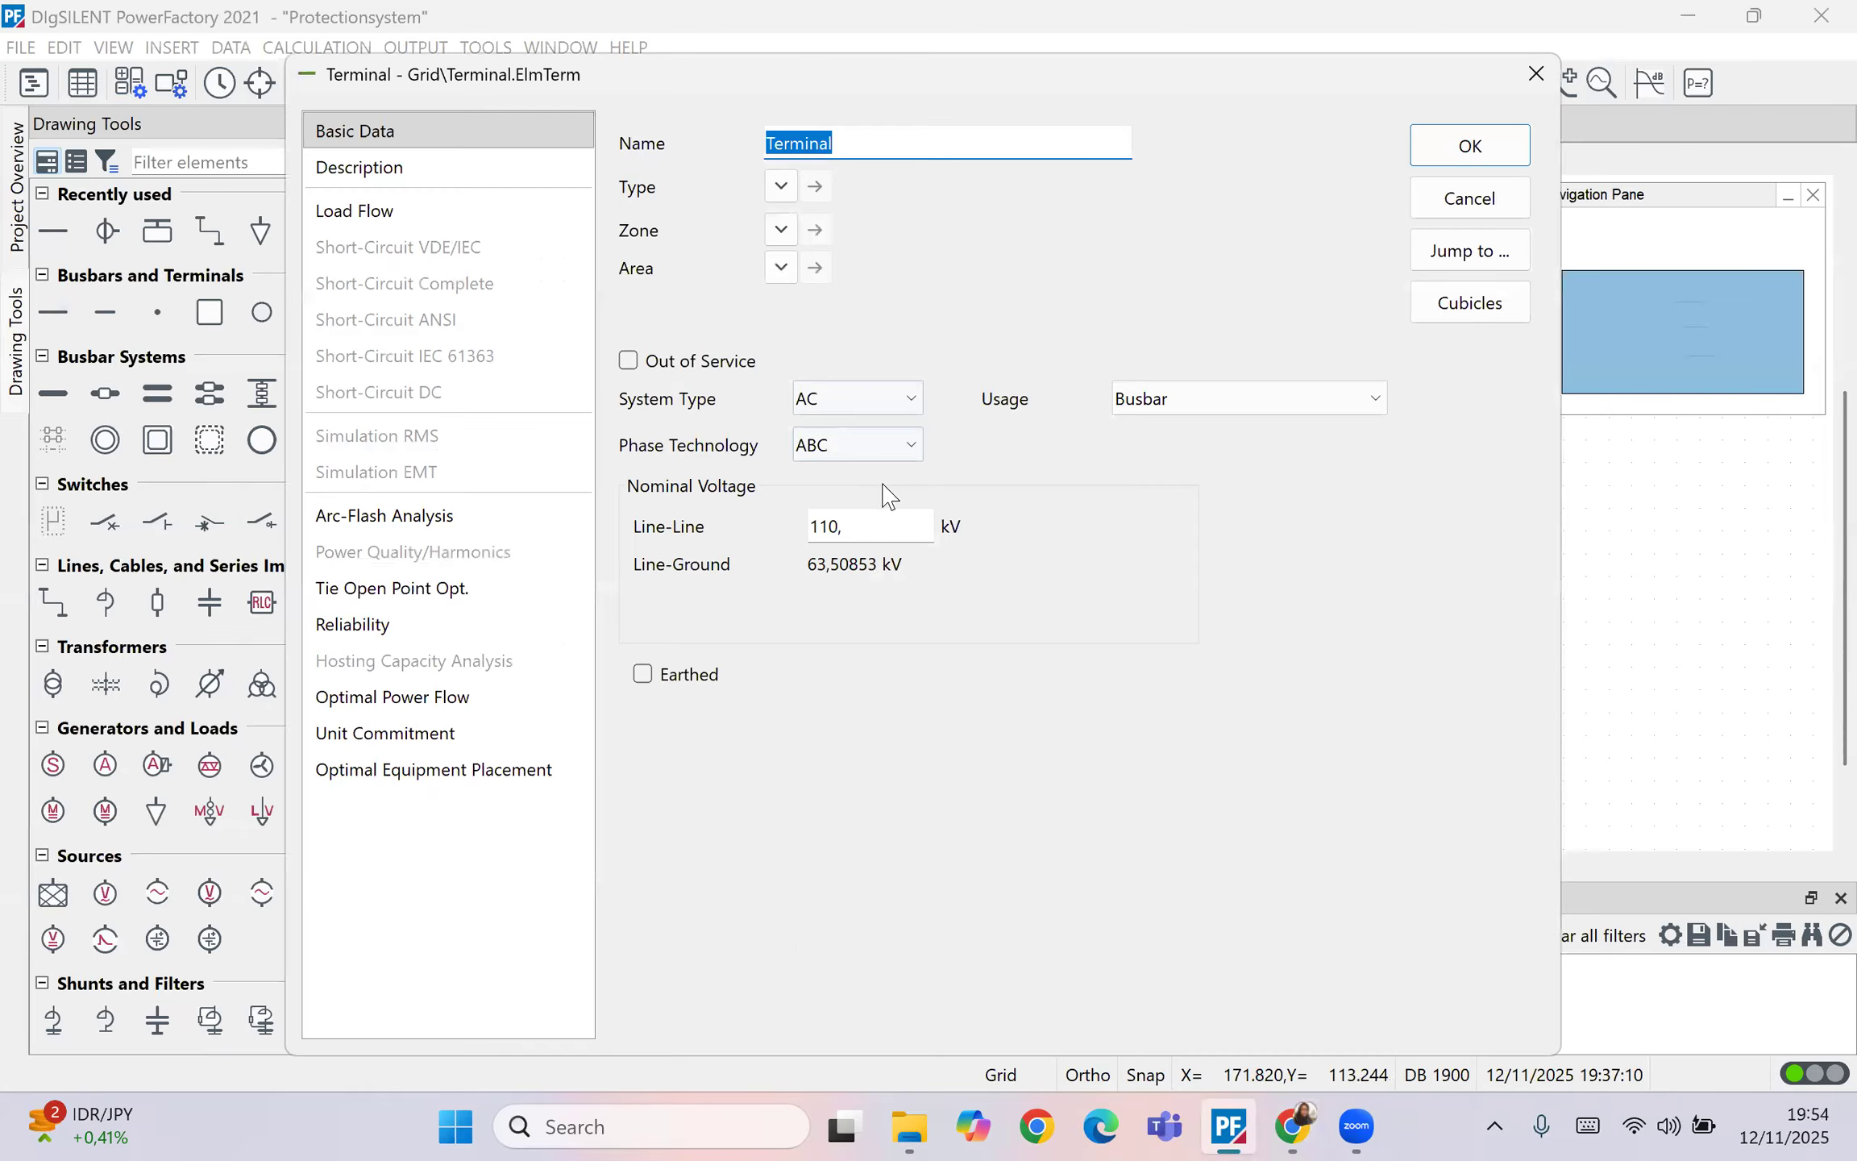
pyautogui.click(865, 535)
pyautogui.press('BackSpace')
pyautogui.press('BackSpace')
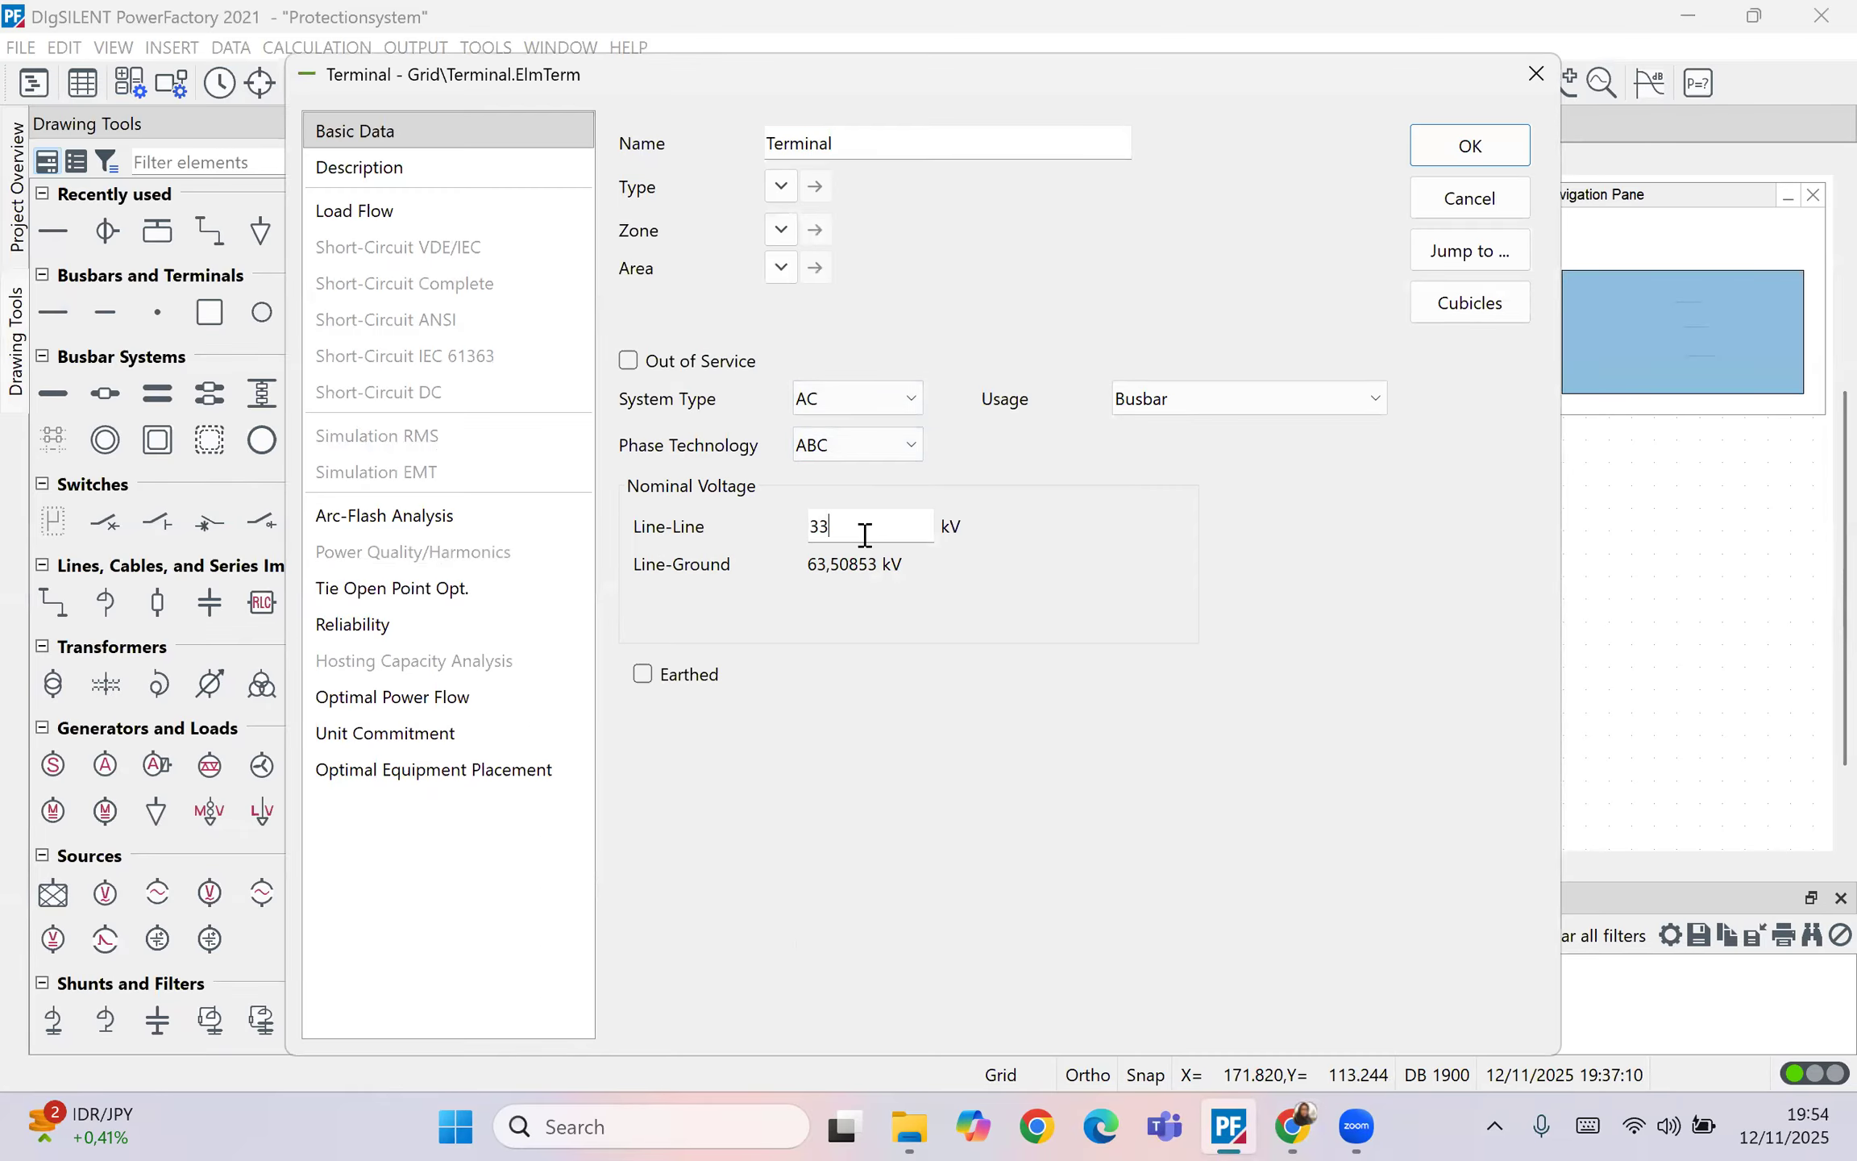
pyautogui.press('Return')
# Step: Change the line-line nominal voltage of the middle busbar, Terminal(1)
pyautogui.click(1304, 525)
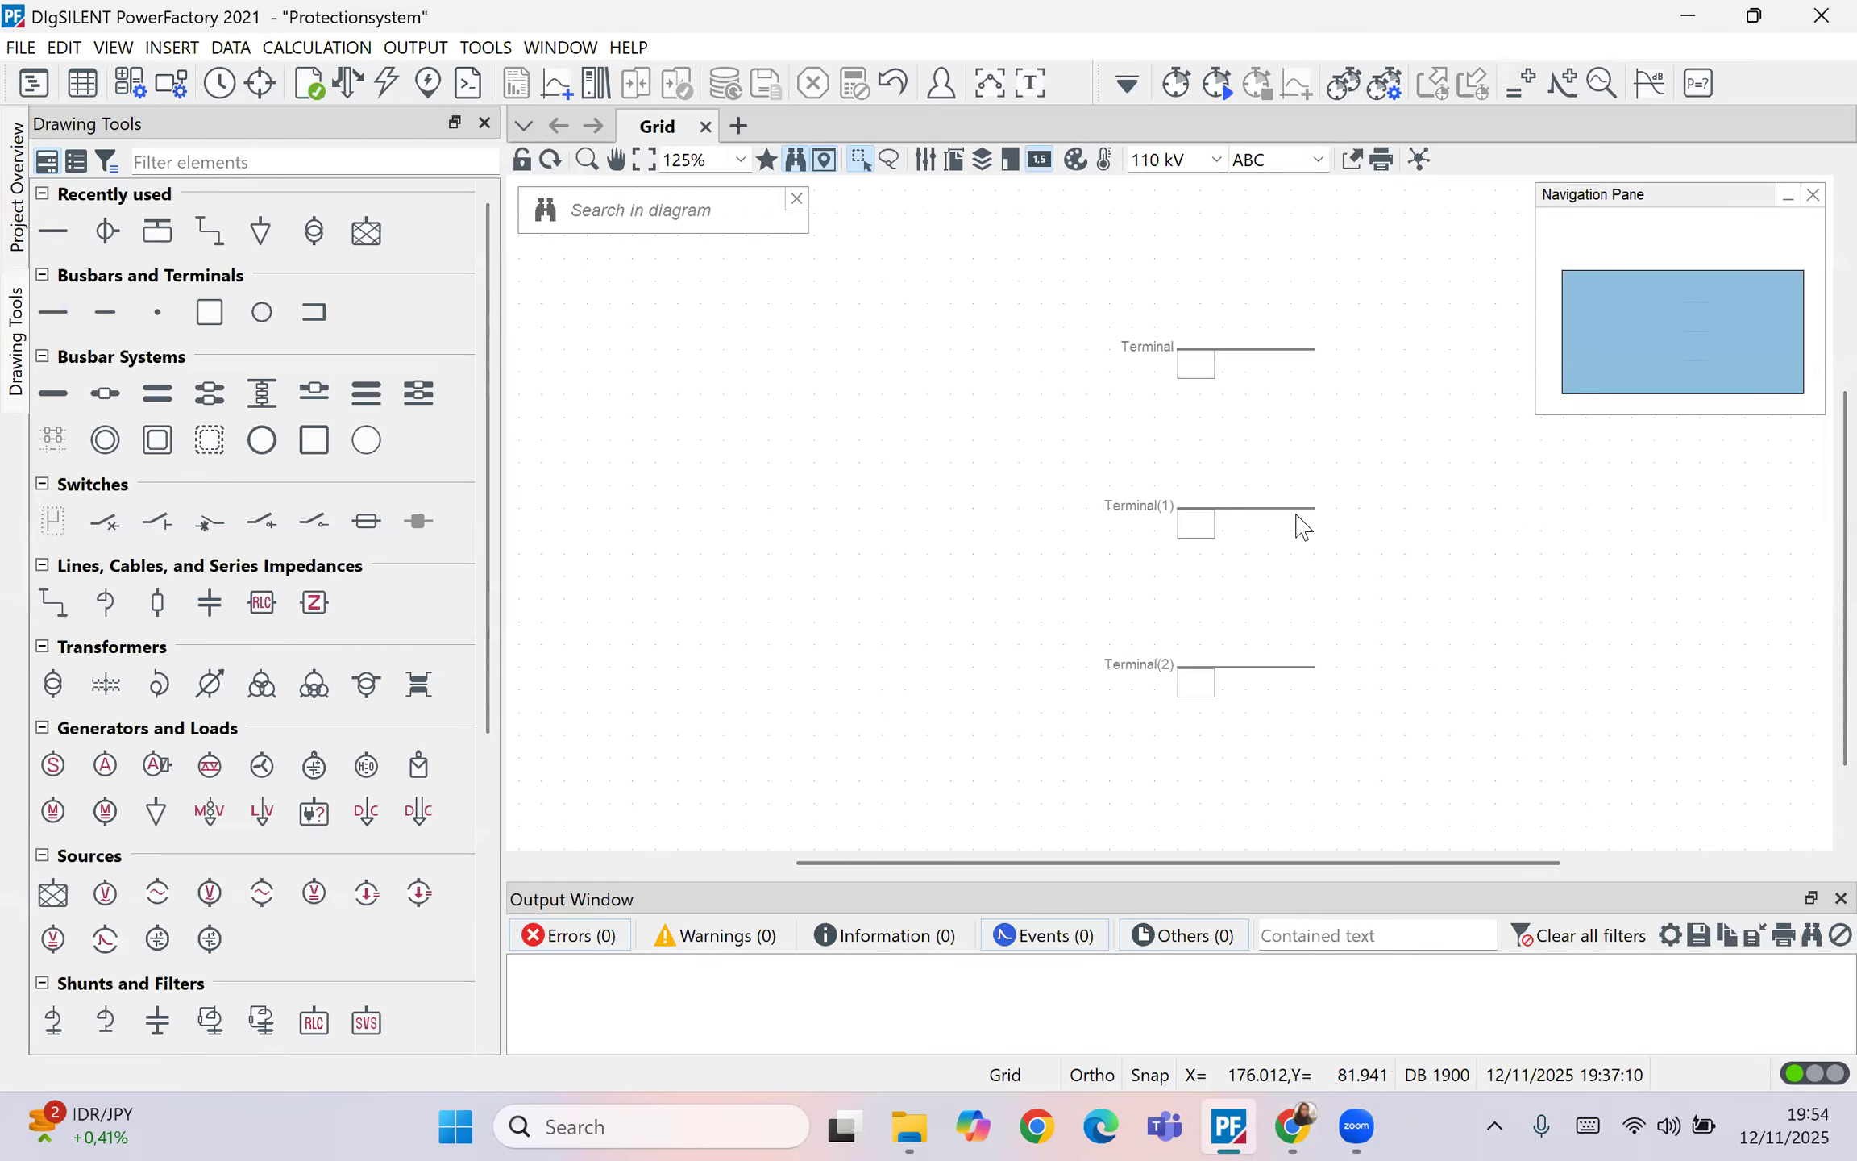
pyautogui.doubleClick(1293, 519)
pyautogui.click(889, 511)
pyautogui.press('BackSpace')
pyautogui.press('BackSpace')
pyautogui.press('Return')
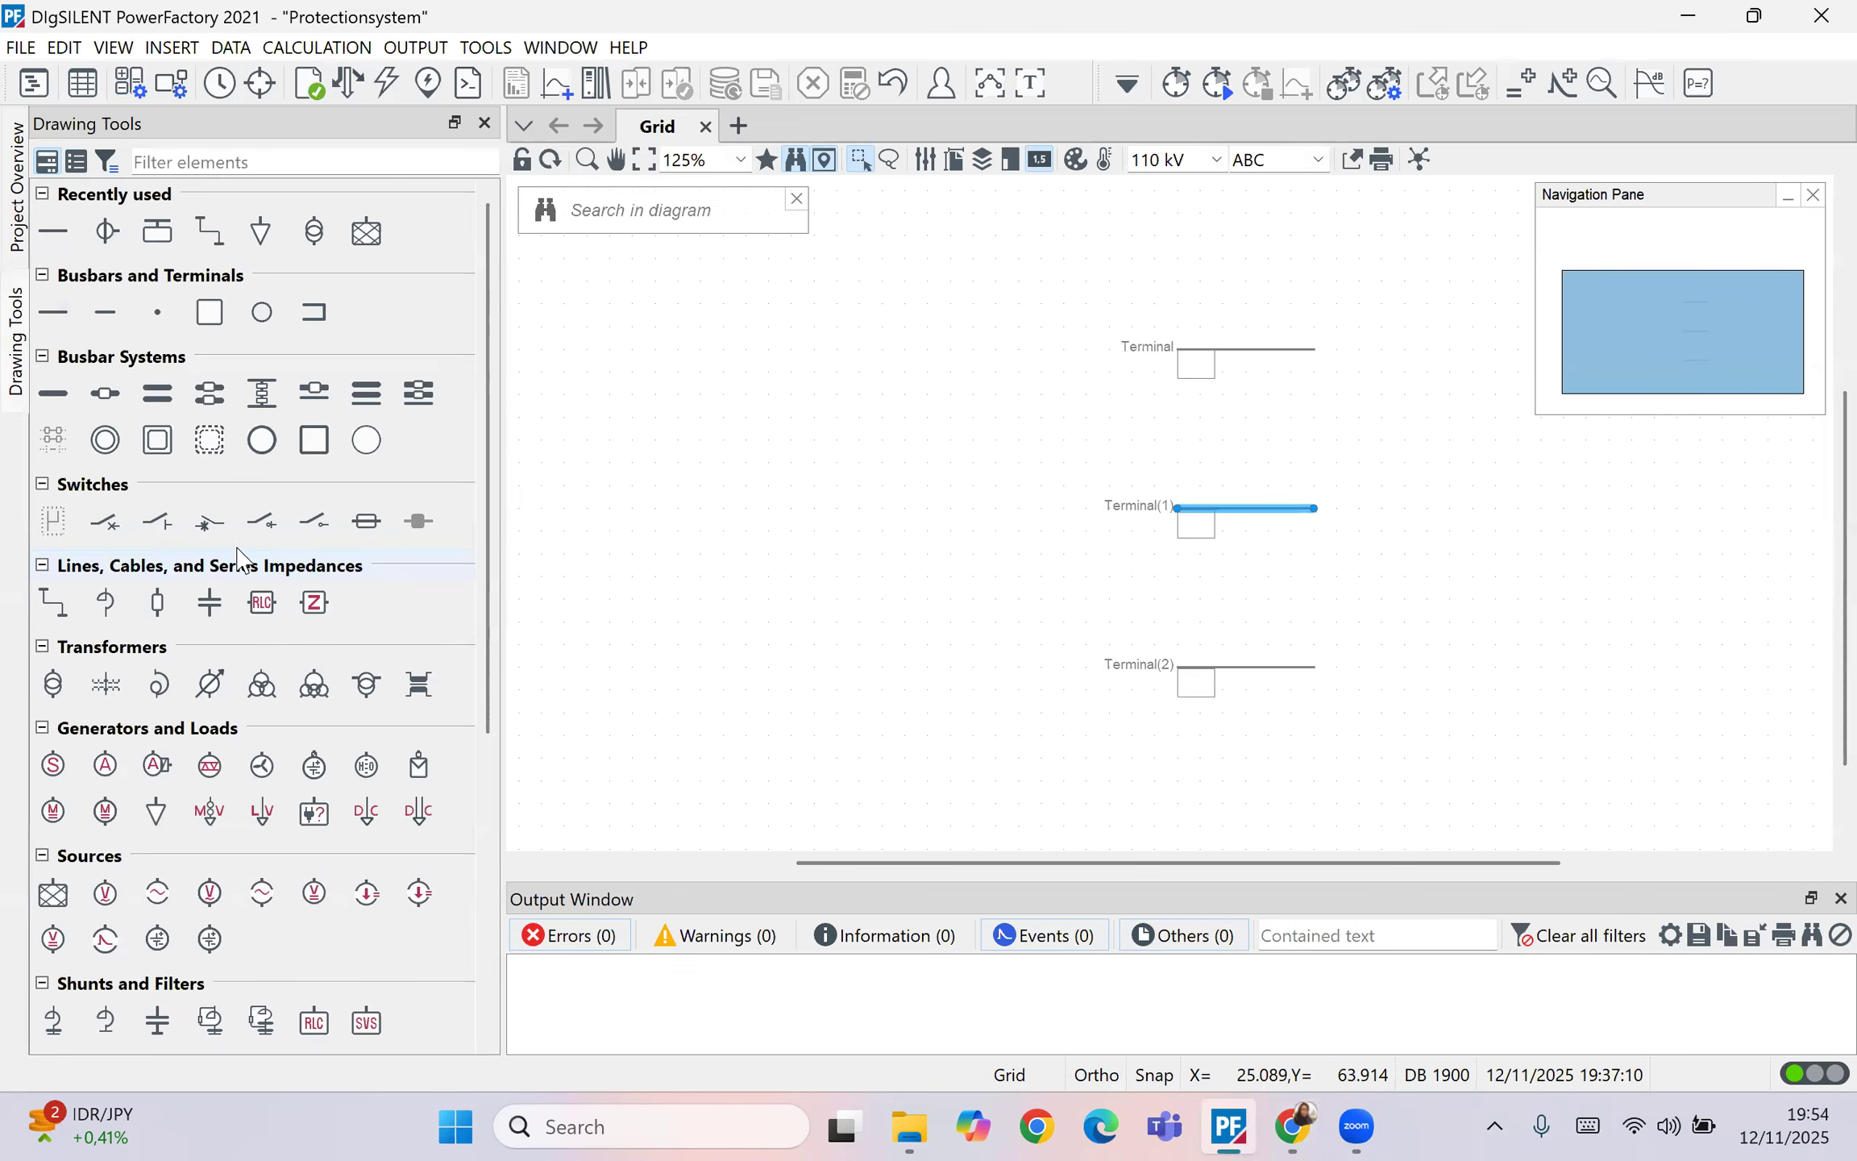
# Step: Insert a two-winding transformer connecting the uppermost busbar to the middle busbar
pyautogui.click(52, 683)
pyautogui.click(1246, 443)
pyautogui.click(1247, 355)
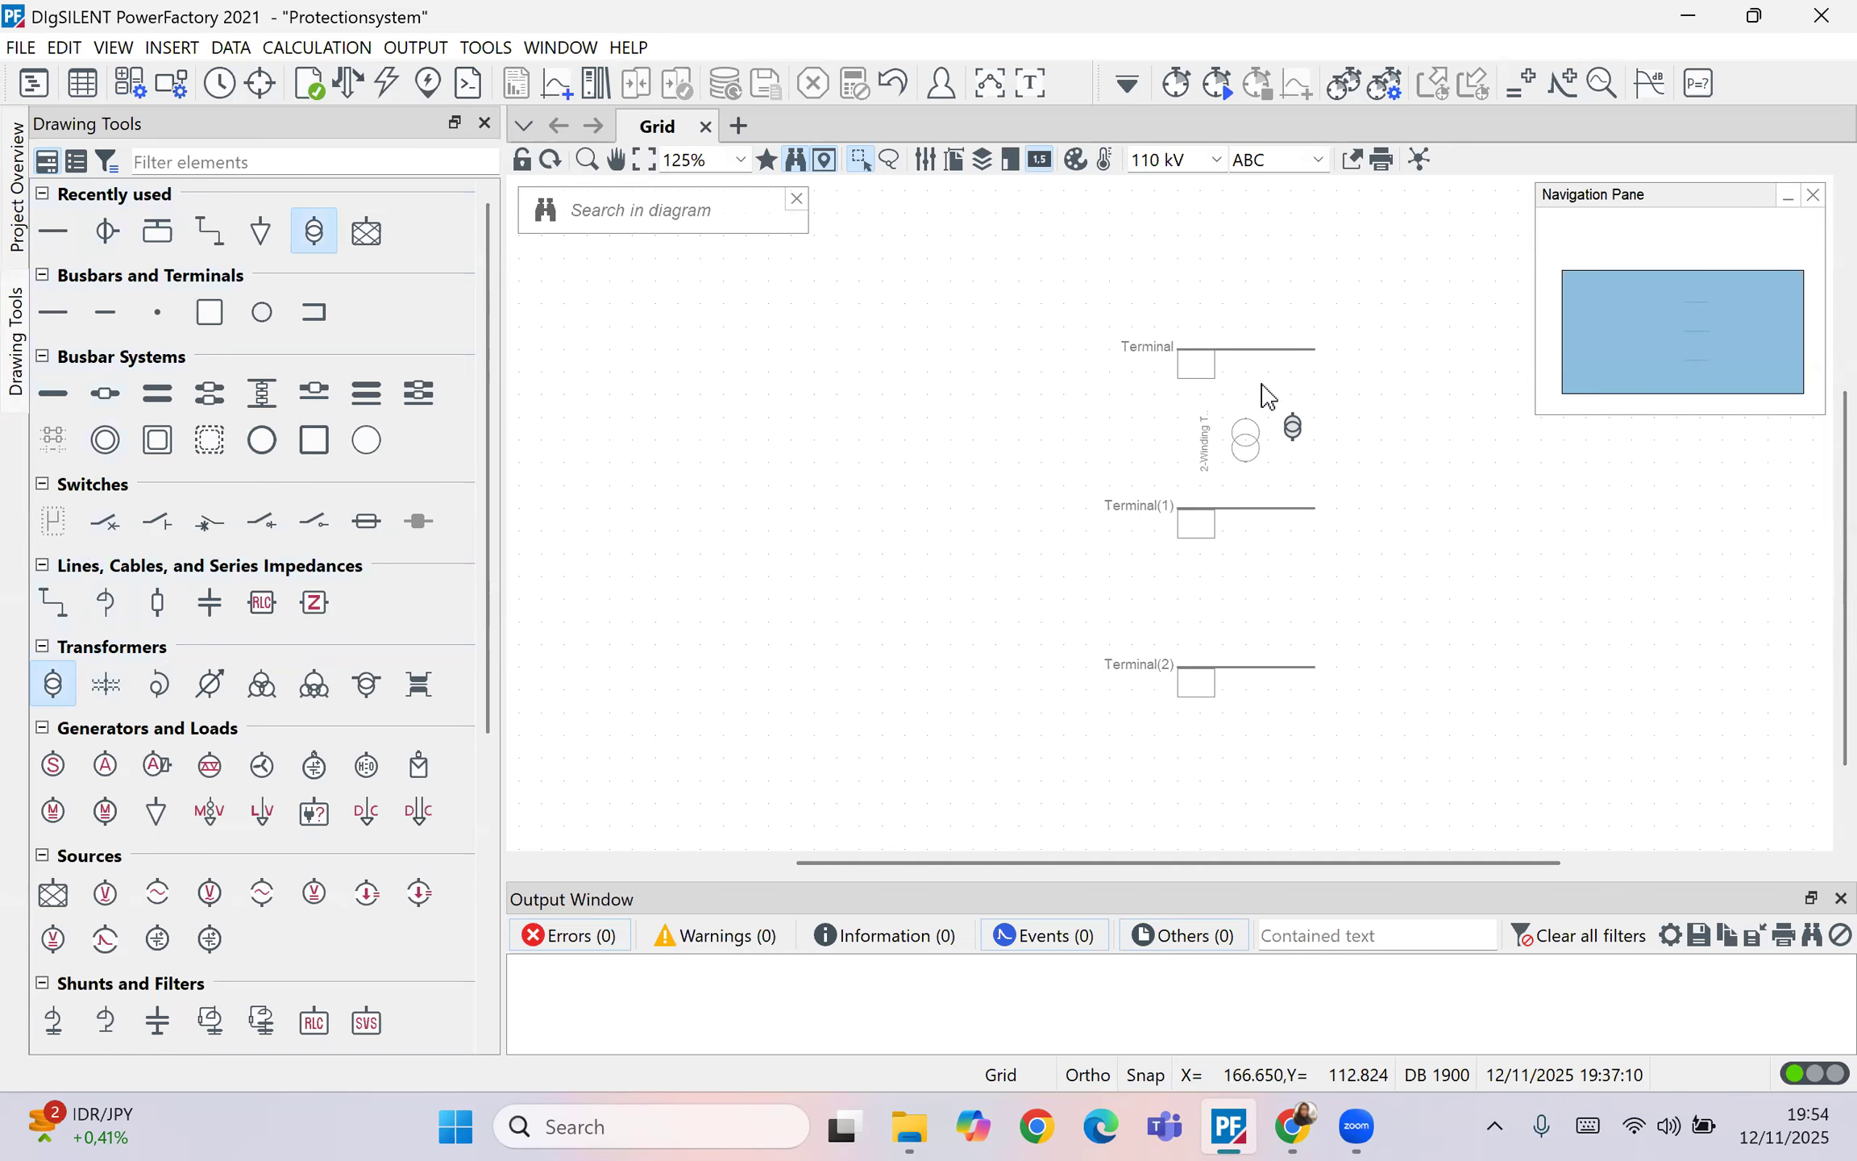
pyautogui.click(1291, 485)
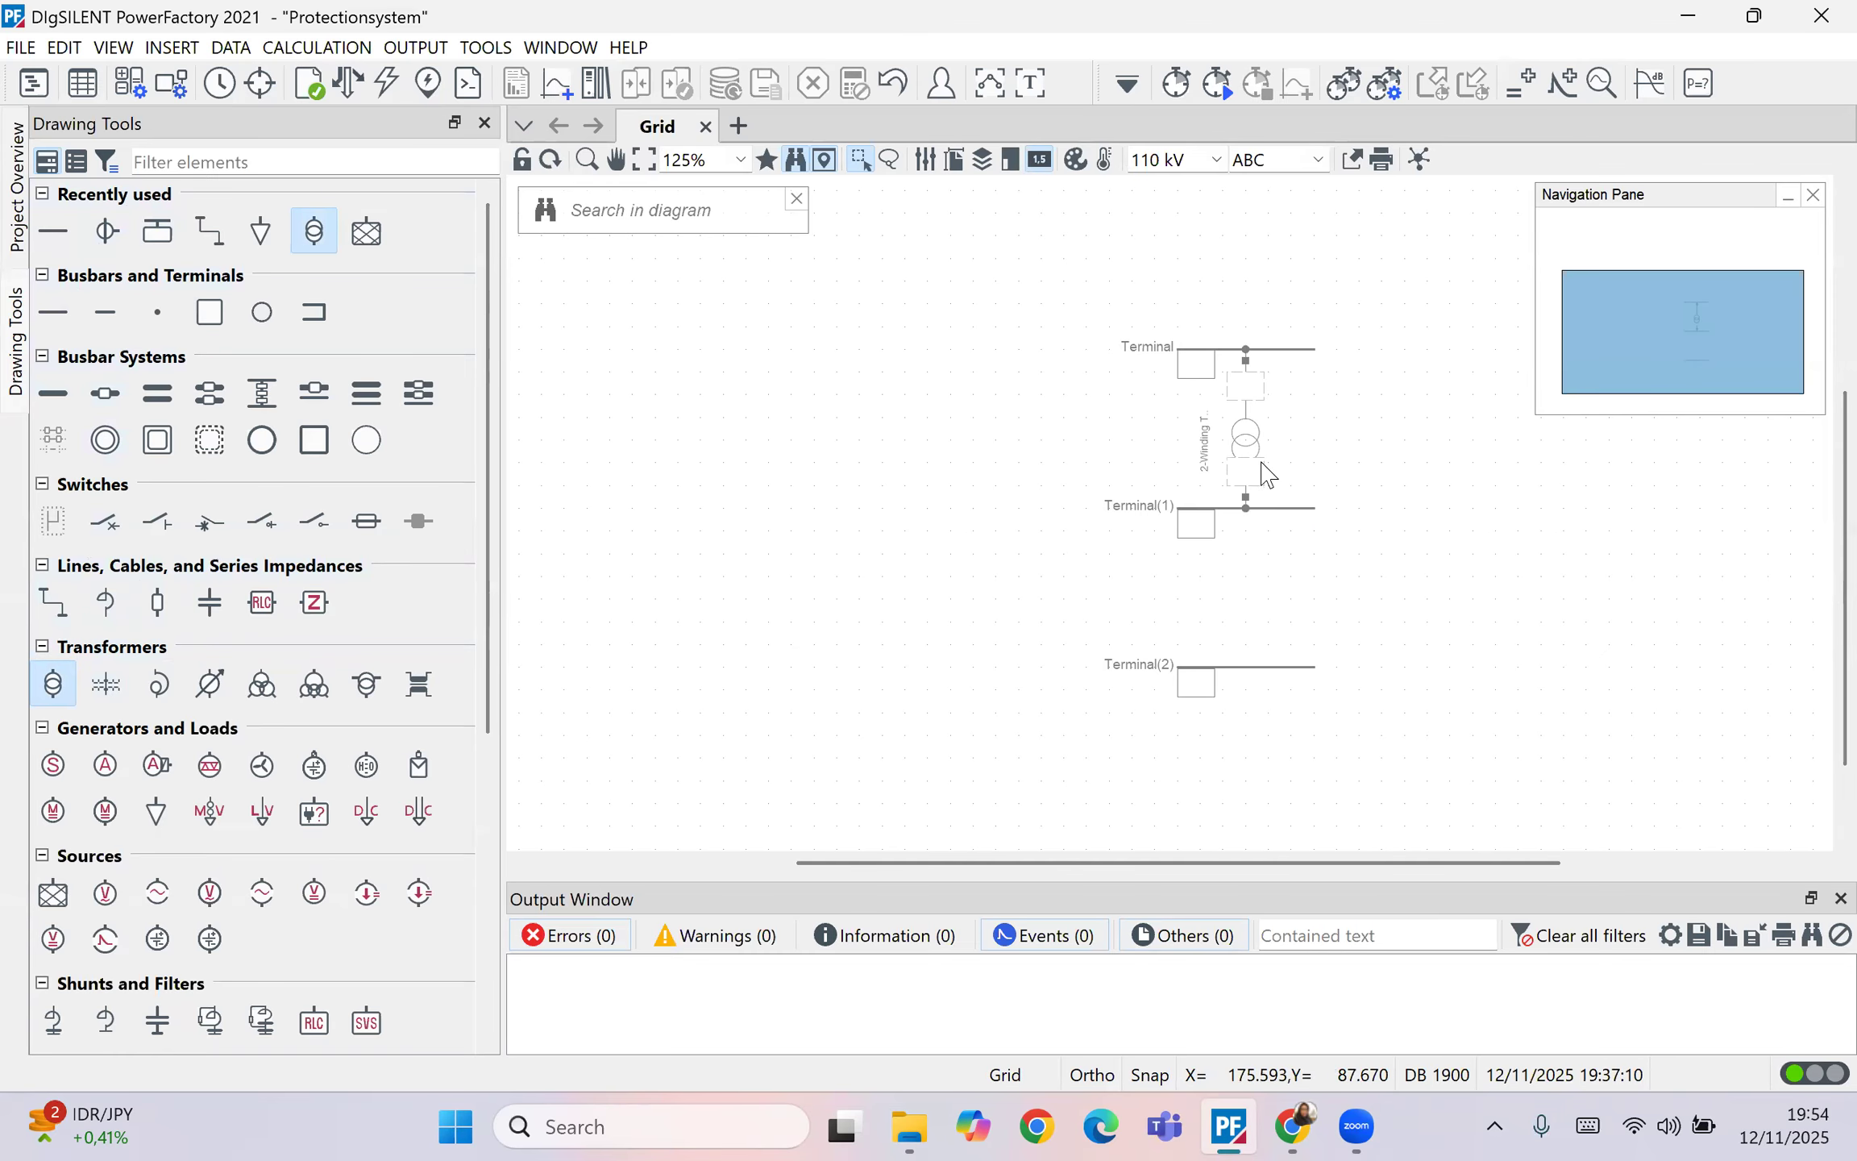
pyautogui.press('Escape')
# Step: Create a new project type for the transformer with 4 MVA rated power, 33 kV HV side and 11 kV LV side
pyautogui.doubleClick(1253, 440)
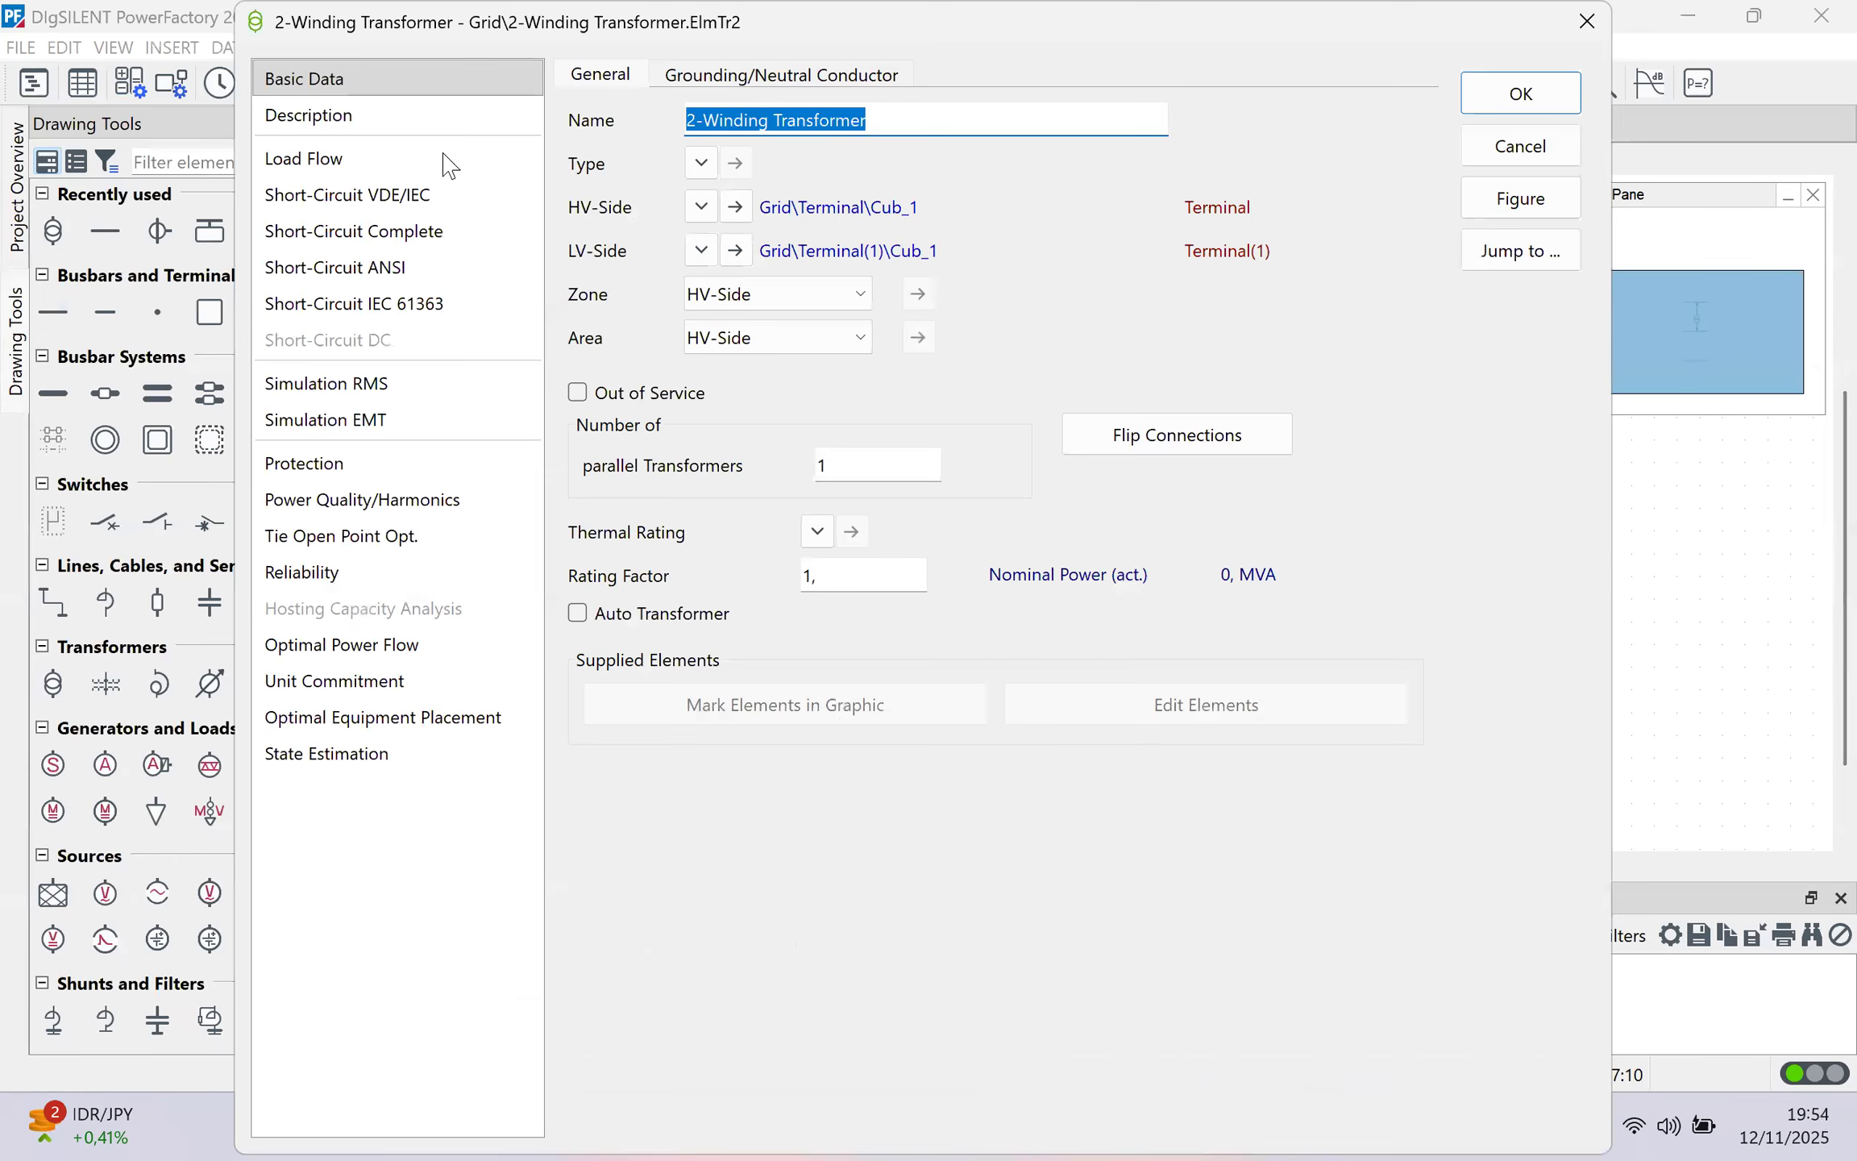
pyautogui.click(447, 165)
pyautogui.click(322, 79)
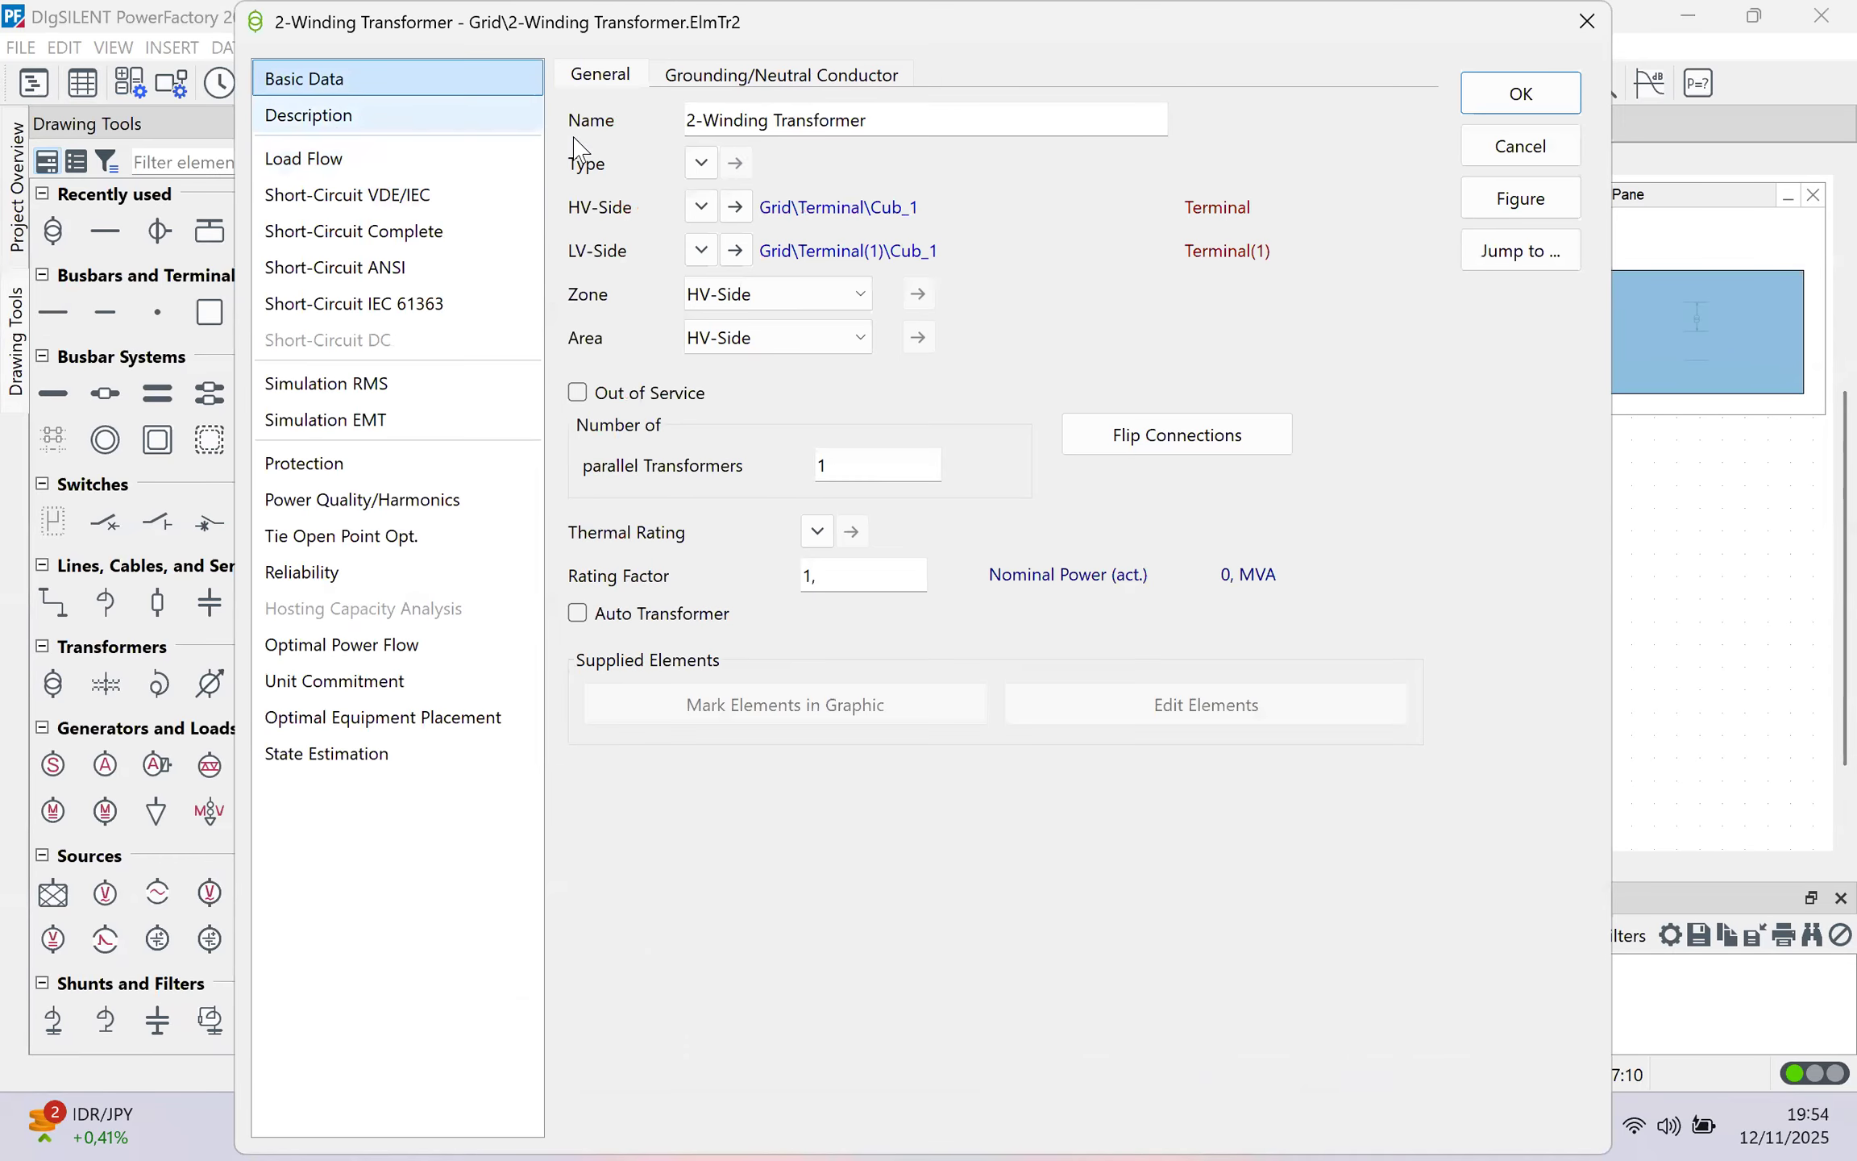
pyautogui.click(692, 164)
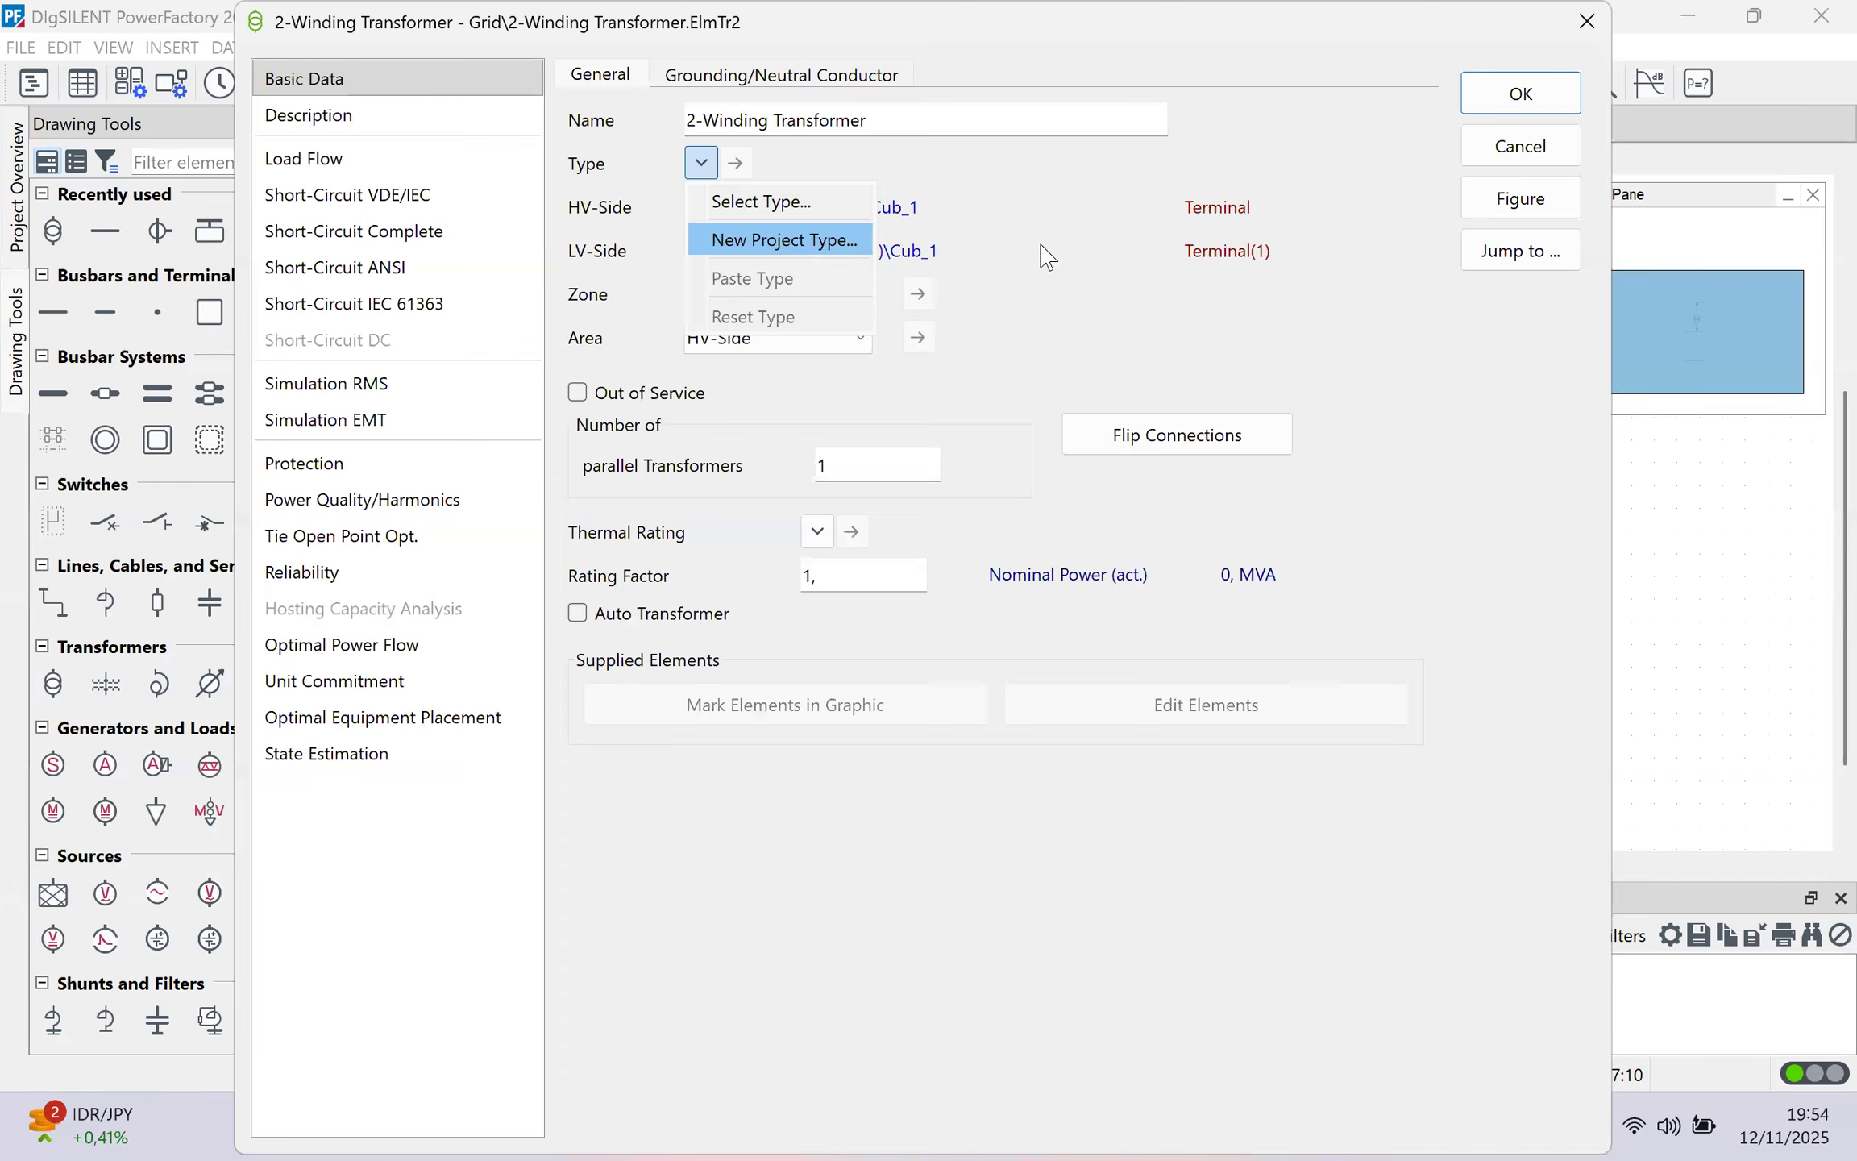
pyautogui.click(782, 239)
pyautogui.click(826, 288)
pyautogui.press('BackSpace')
pyautogui.press('BackSpace')
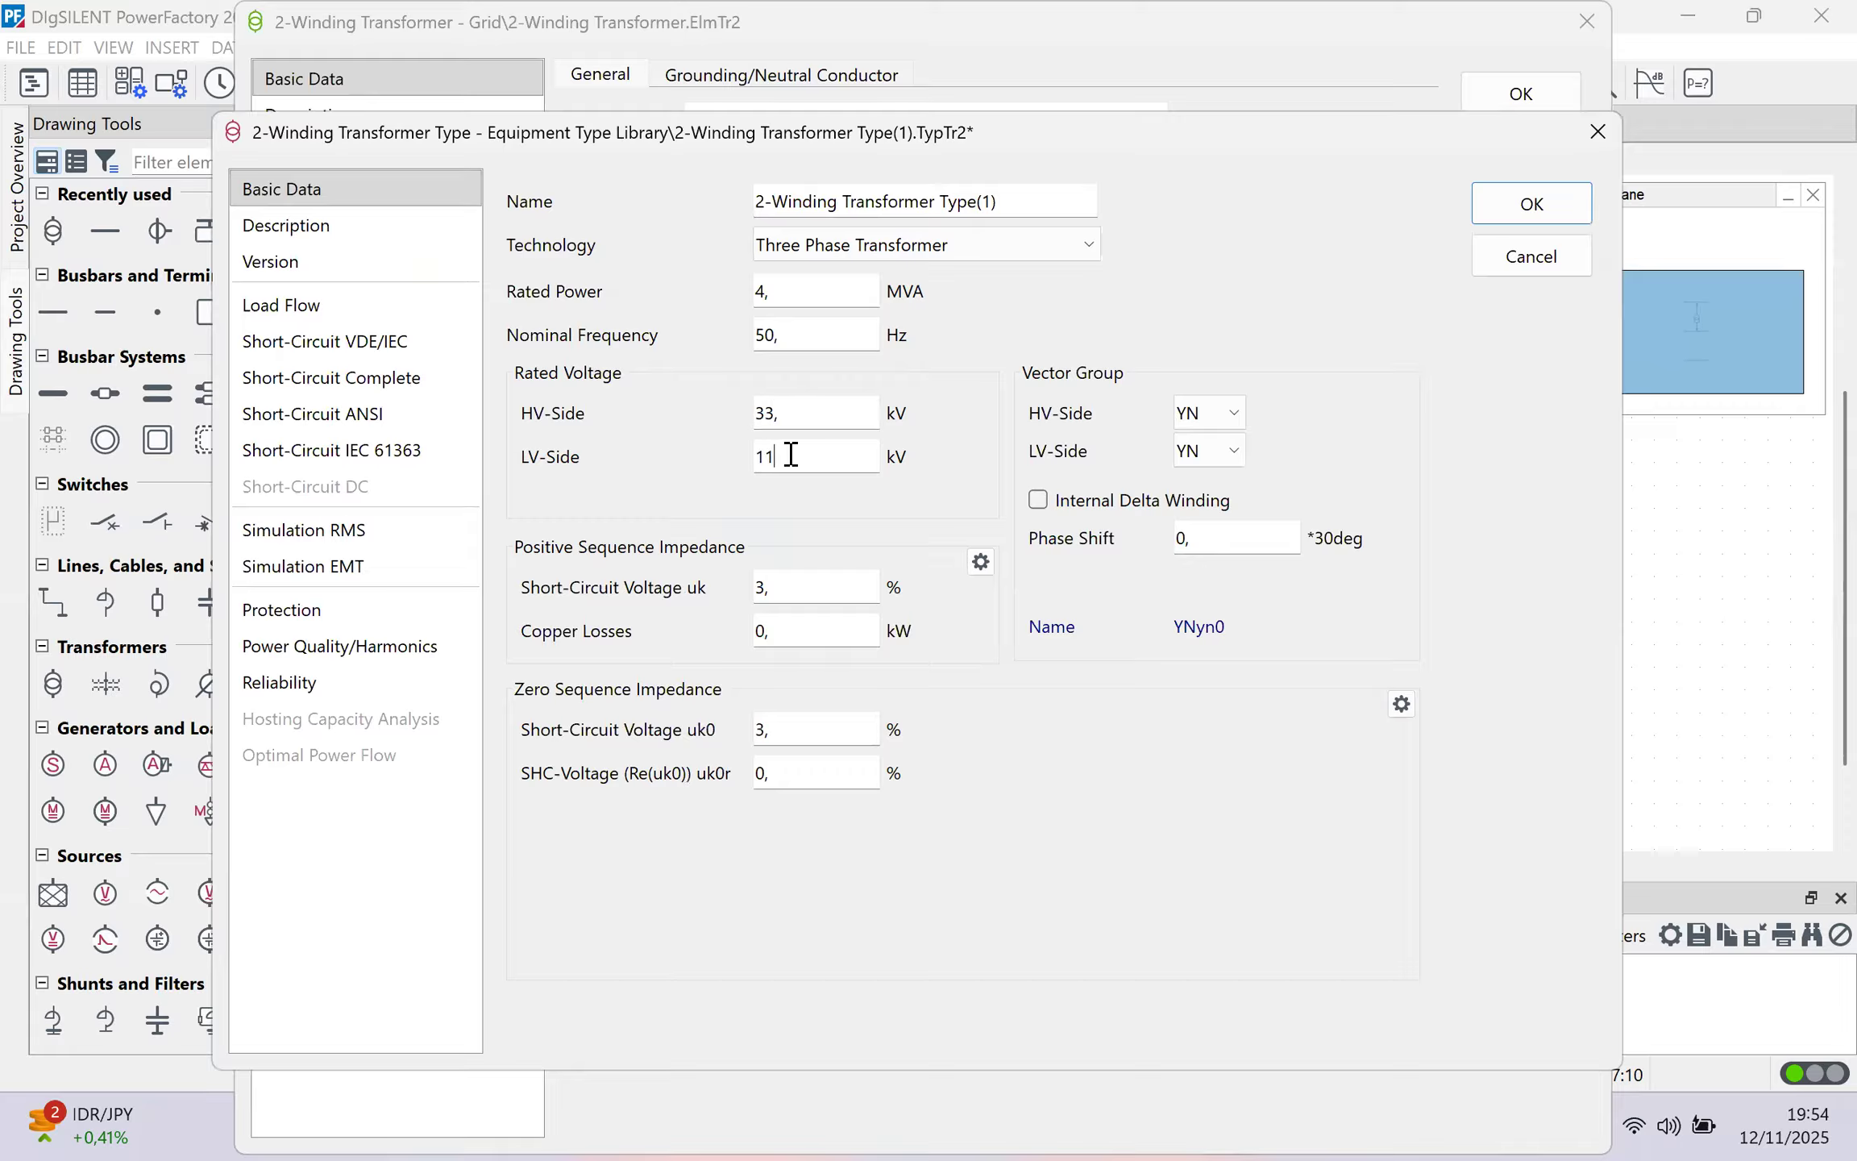
# Step: Check the type's positive and zero sequence short-circuit voltages, and apply the type to the transformer
pyautogui.click(830, 552)
pyautogui.moveTo(853, 584); pyautogui.dragTo(639, 594)
pyautogui.moveTo(848, 726); pyautogui.dragTo(726, 724)
pyautogui.click(657, 708)
pyautogui.moveTo(800, 589); pyautogui.dragTo(735, 600)
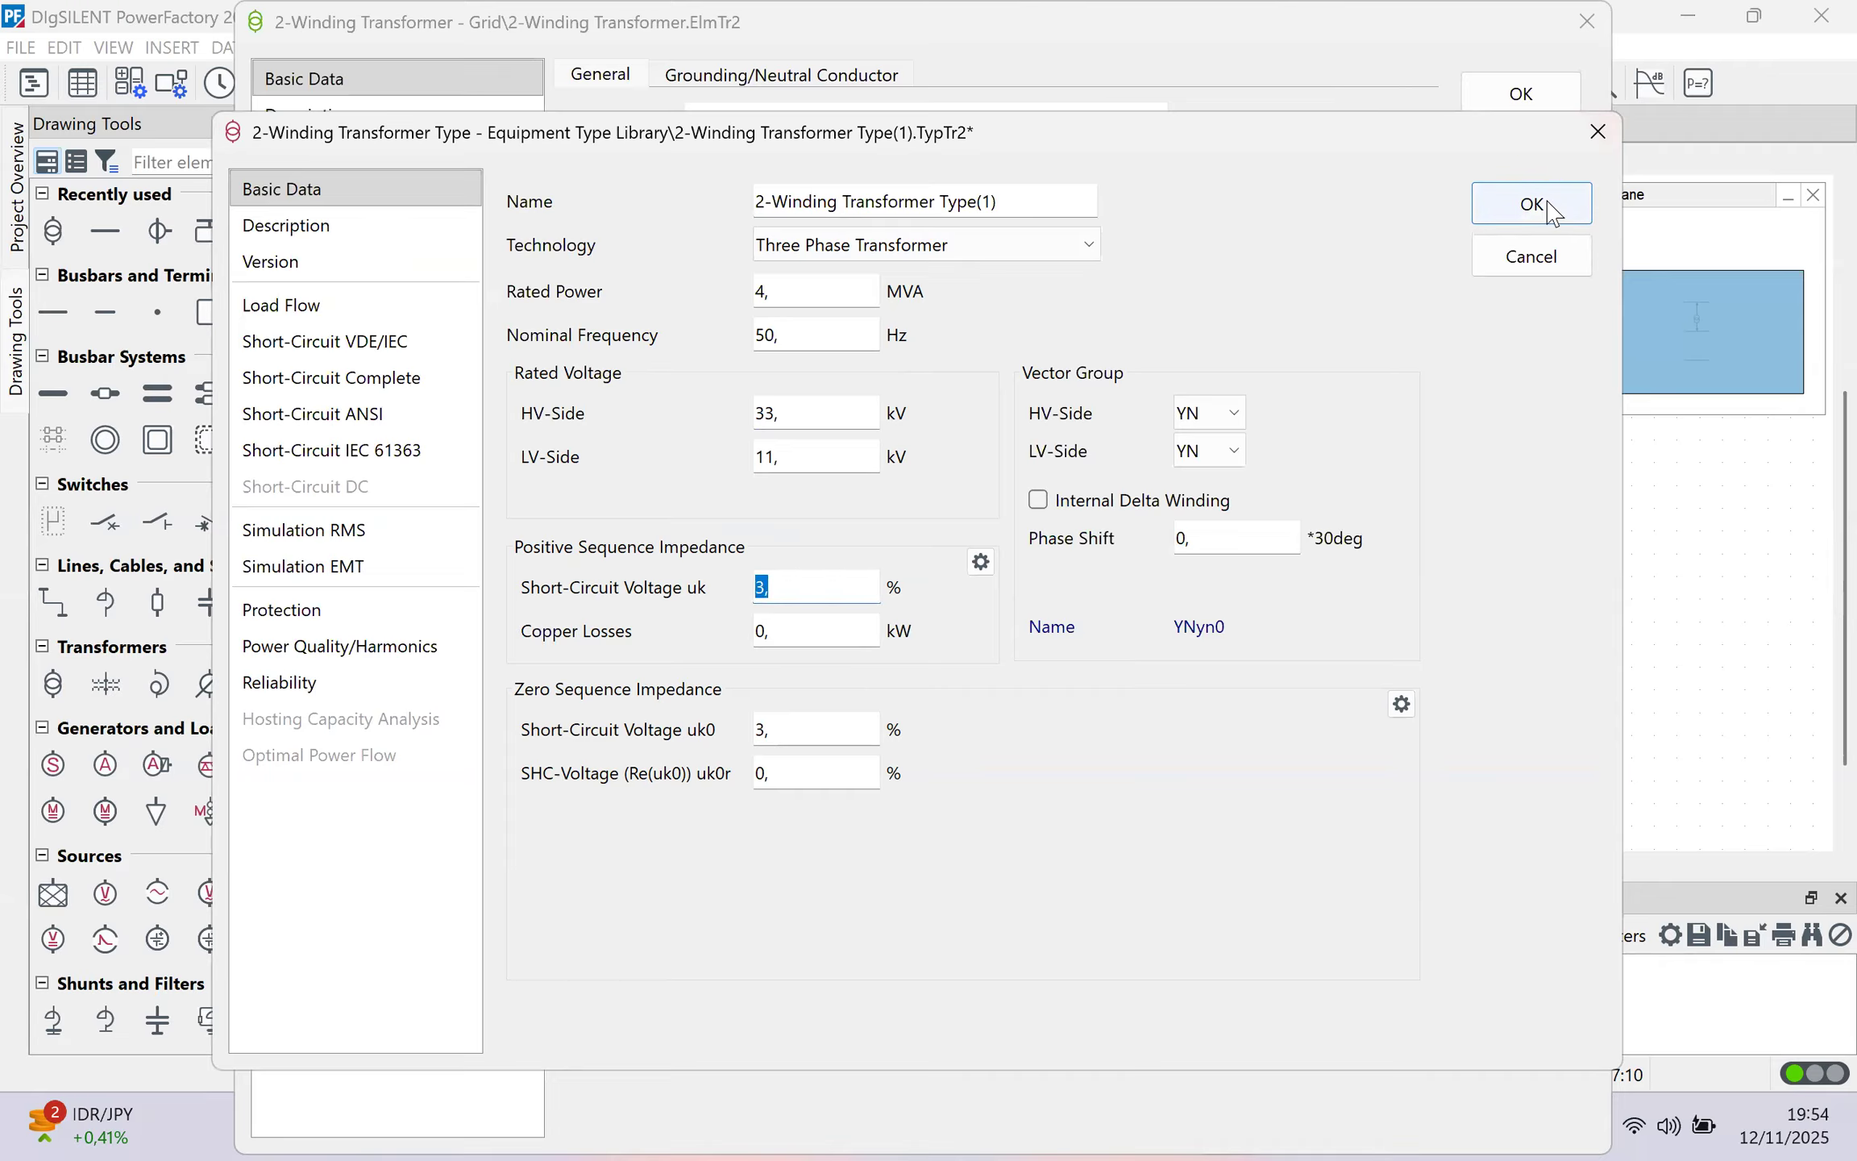
pyautogui.press('Return')
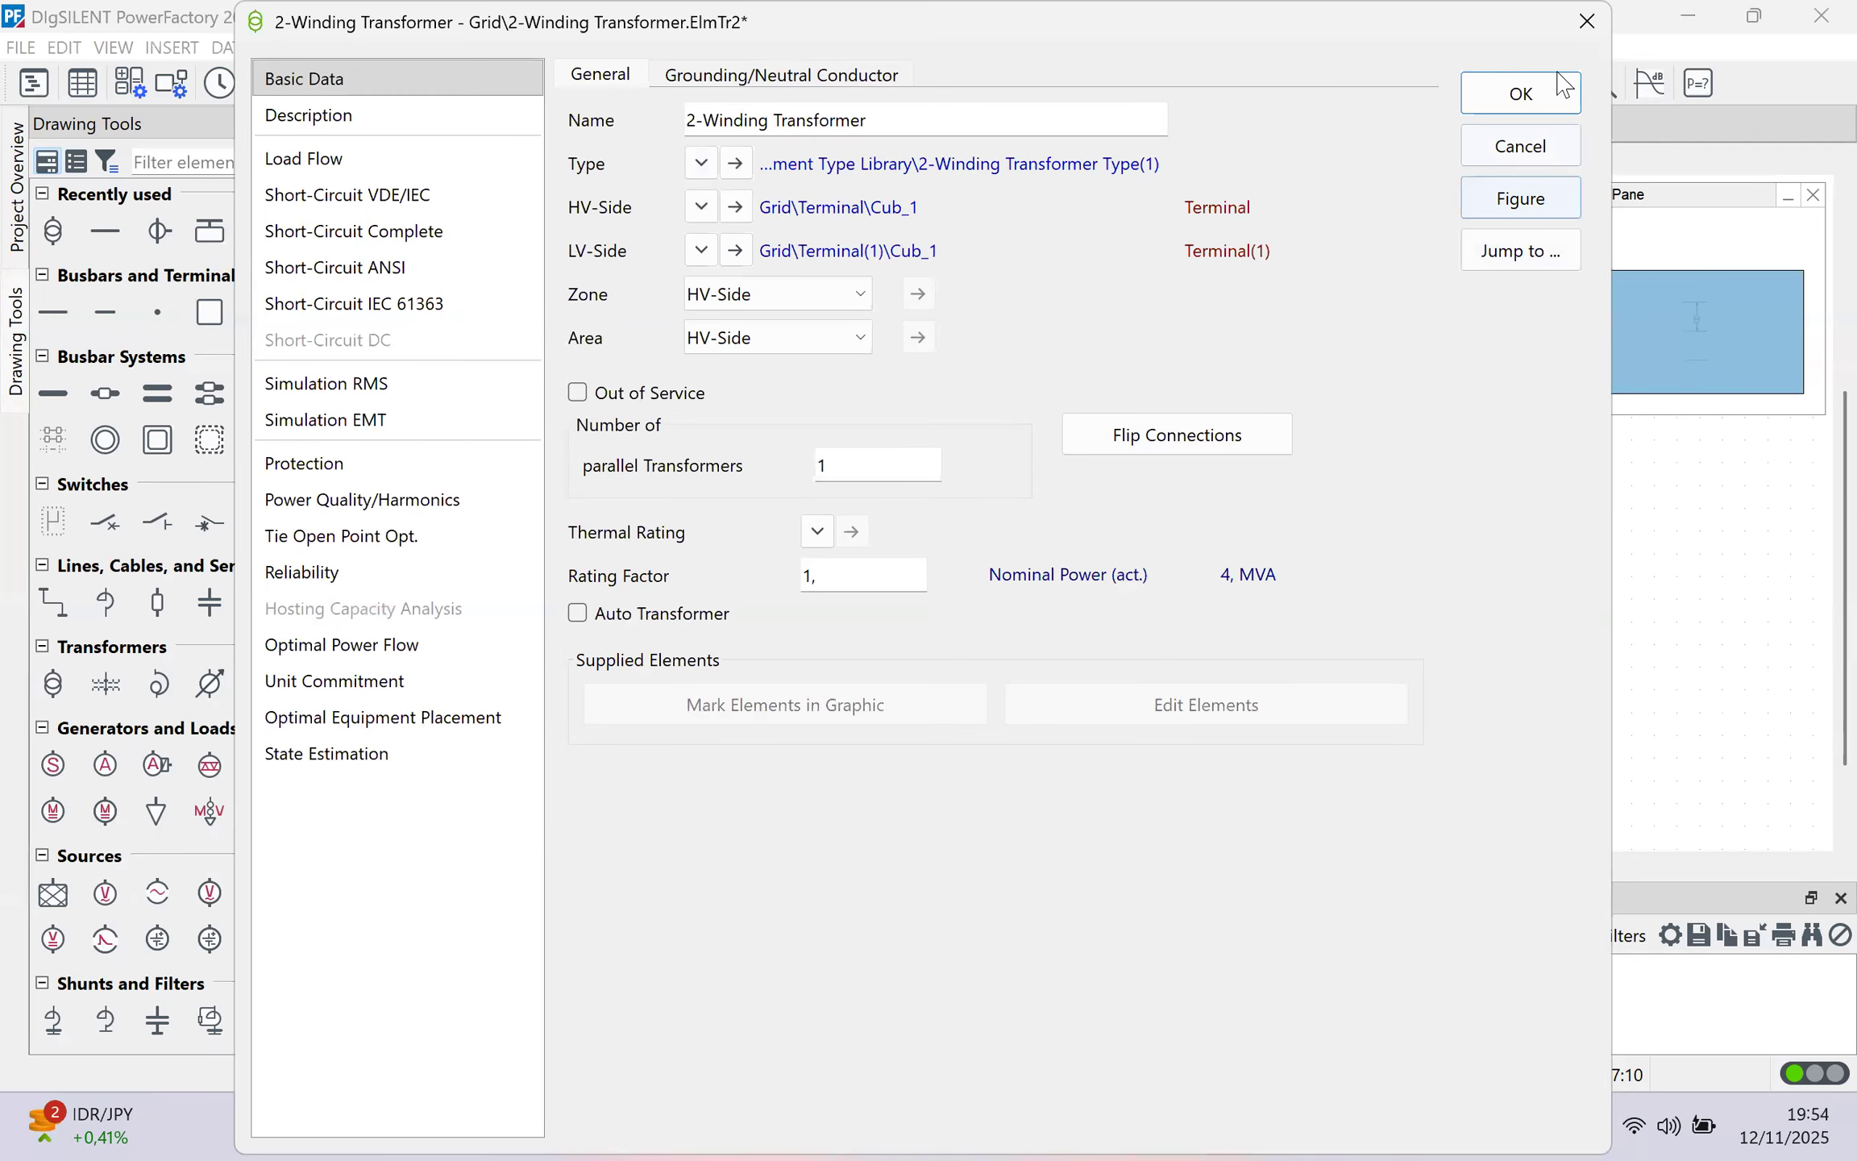
pyautogui.press('Return')
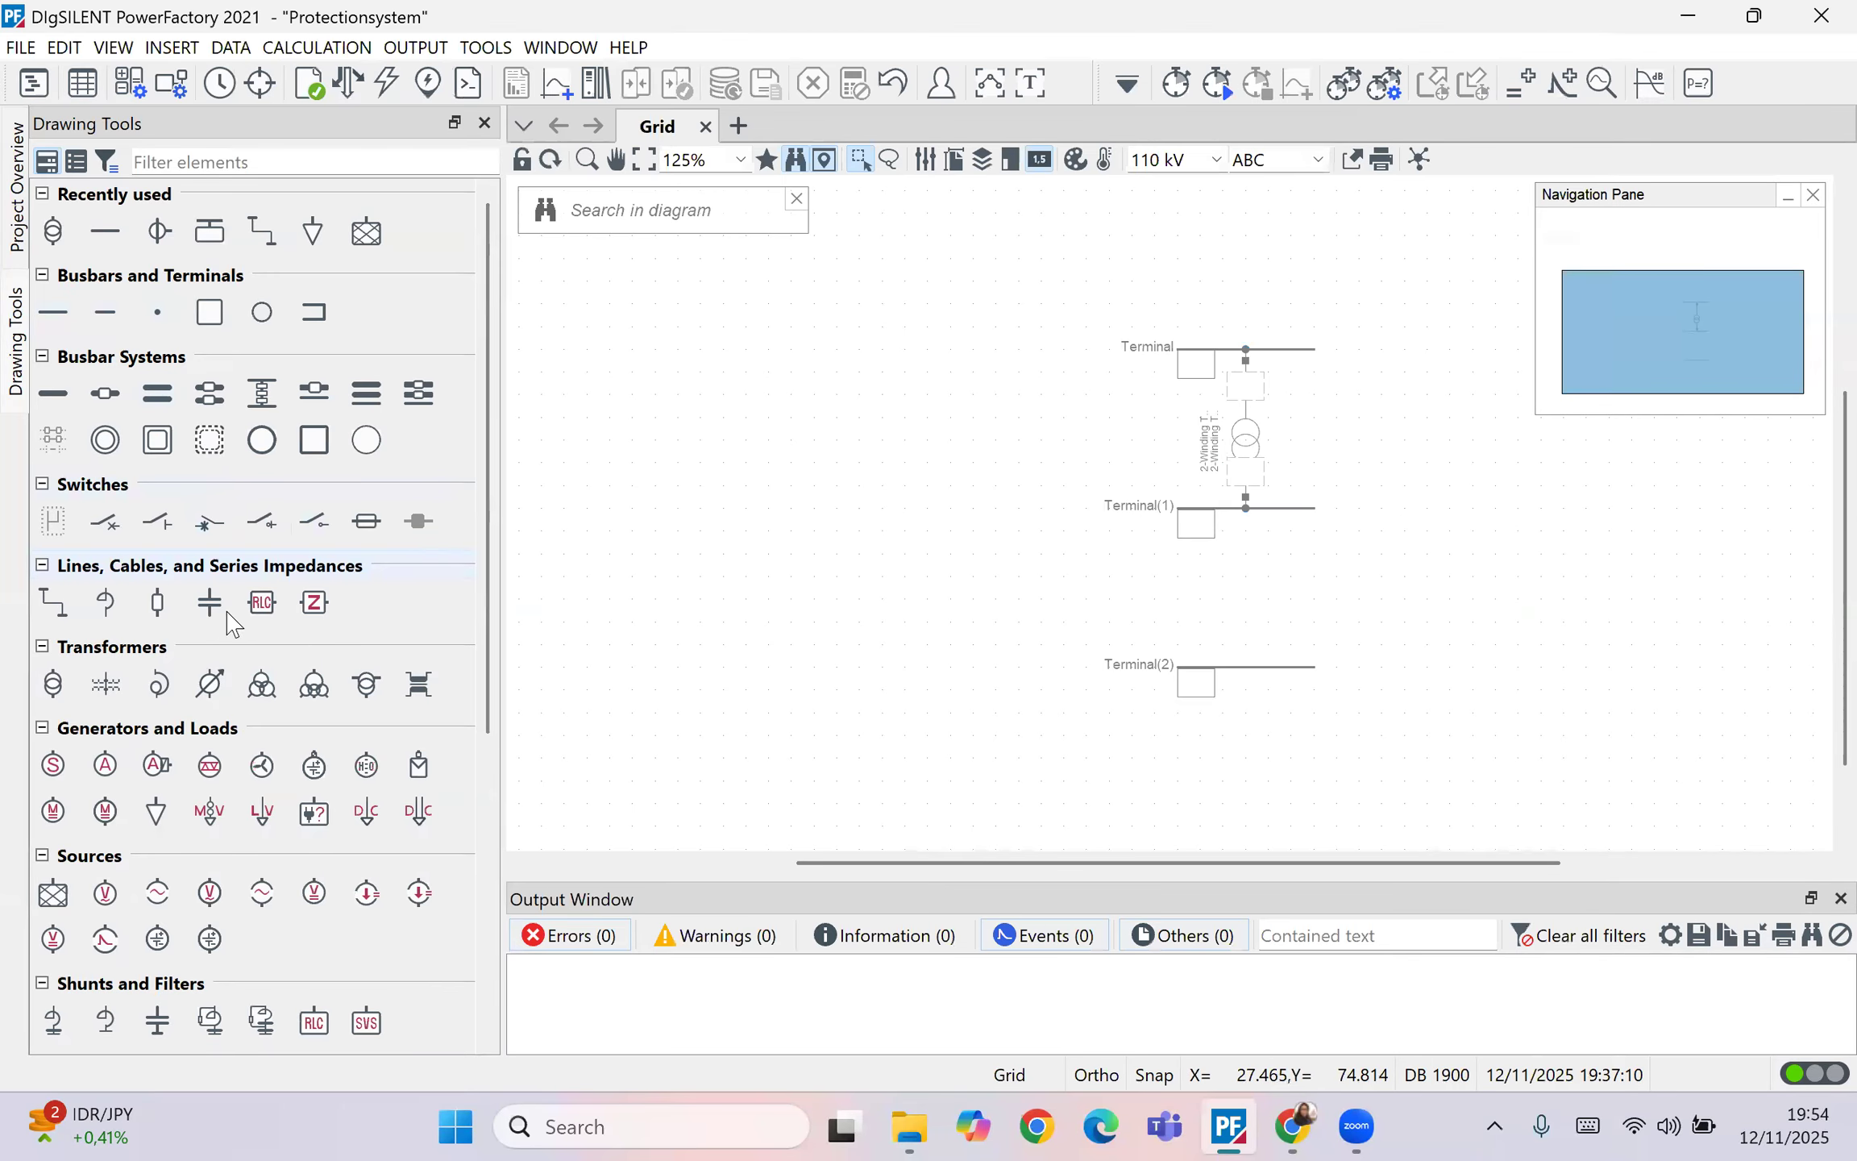
# Step: Place an external grid above the uppermost busbar and connect it to that busbar
pyautogui.click(52, 893)
pyautogui.click(1246, 235)
pyautogui.click(1245, 349)
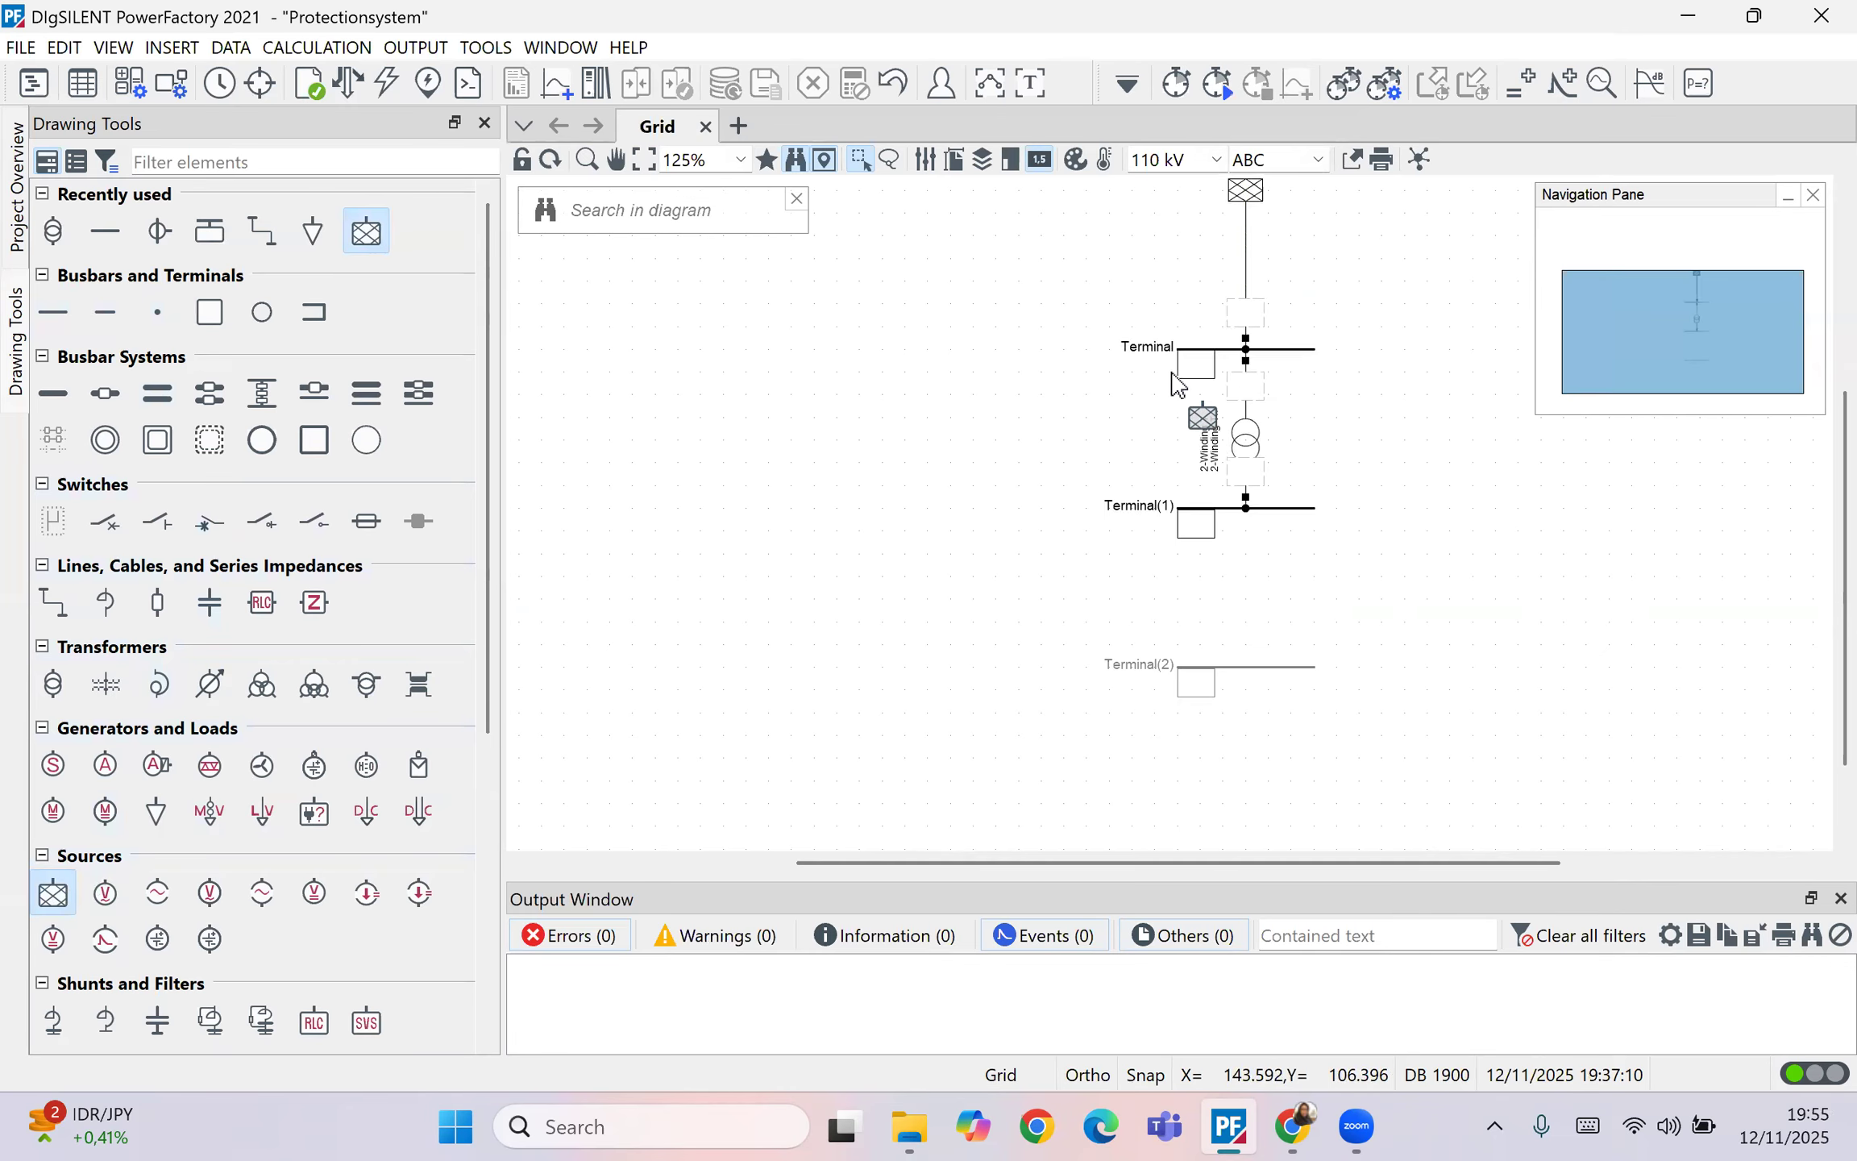
pyautogui.press('Escape')
# Step: Set the external grid's load flow bus type to SL
pyautogui.doubleClick(1245, 193)
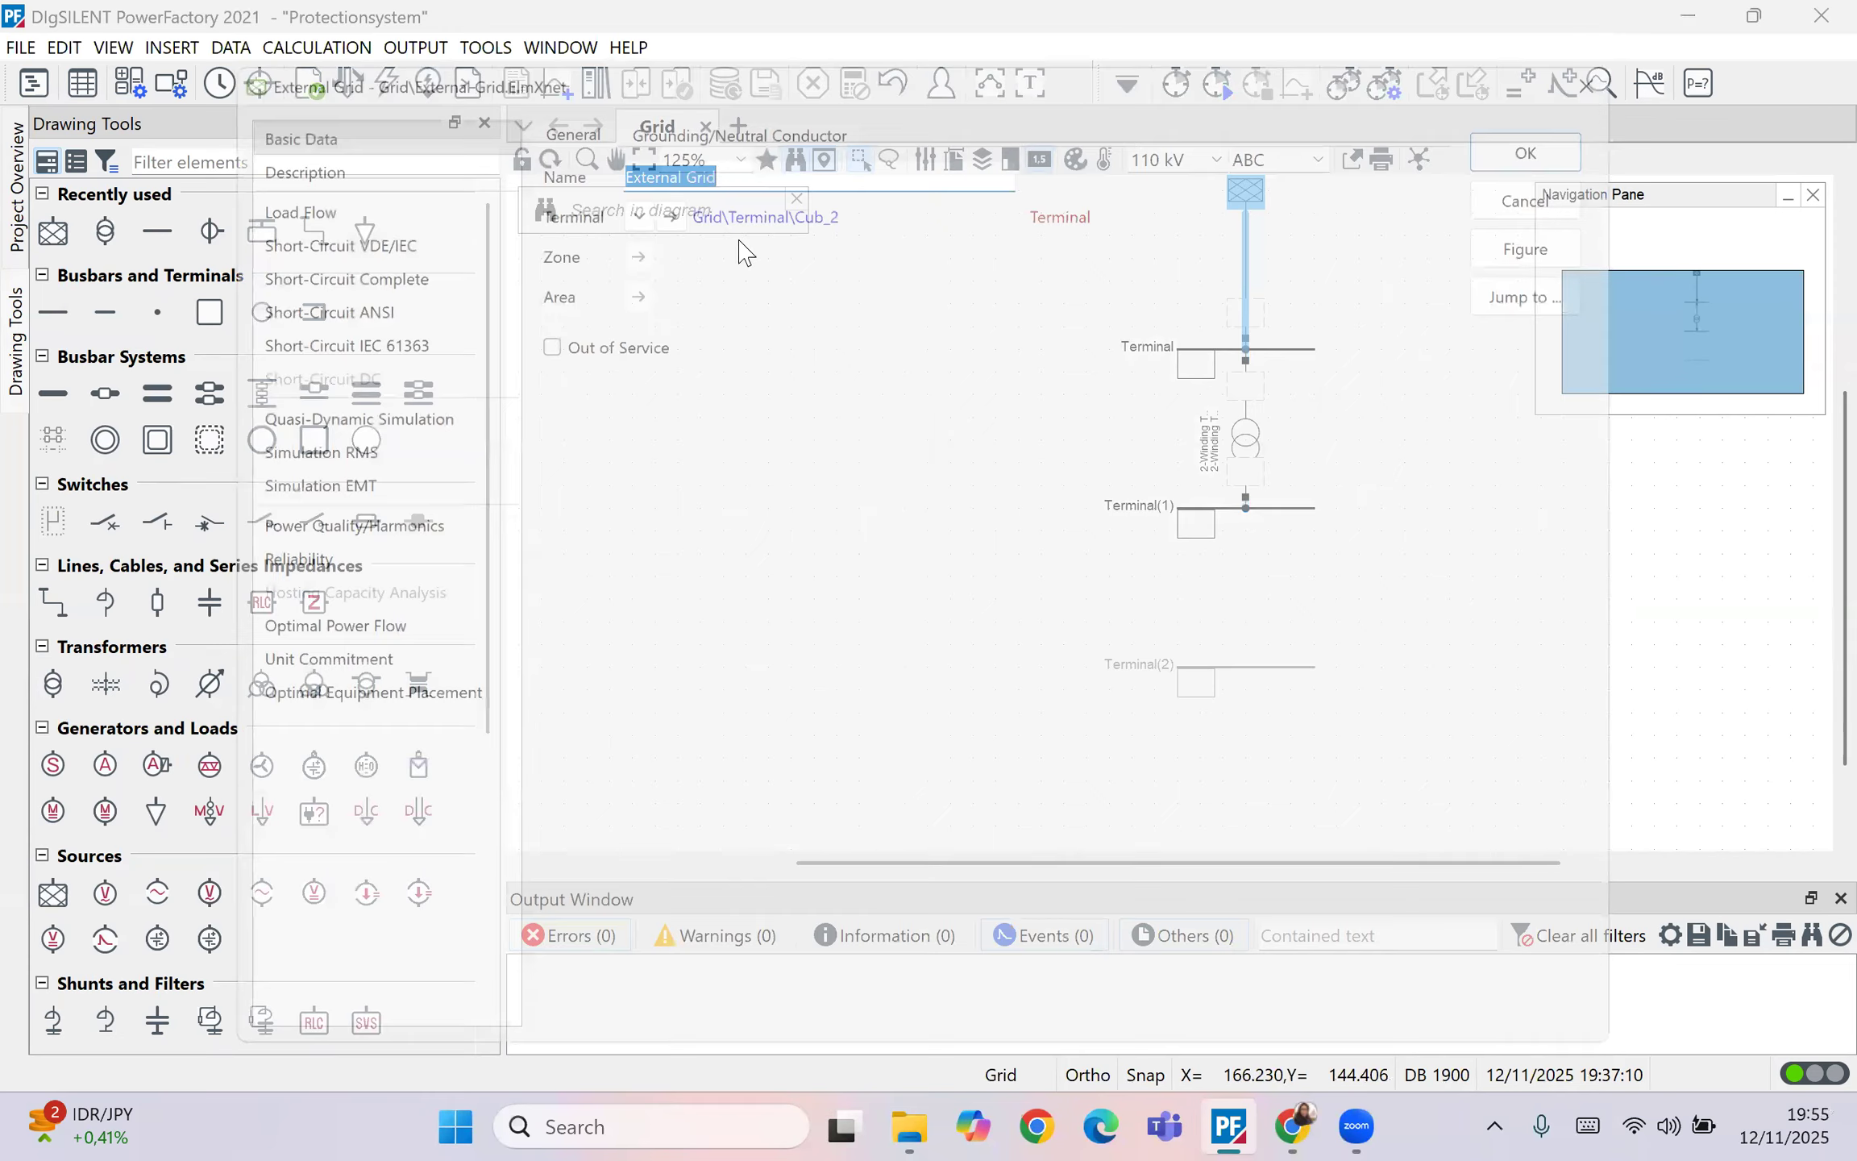
pyautogui.click(299, 170)
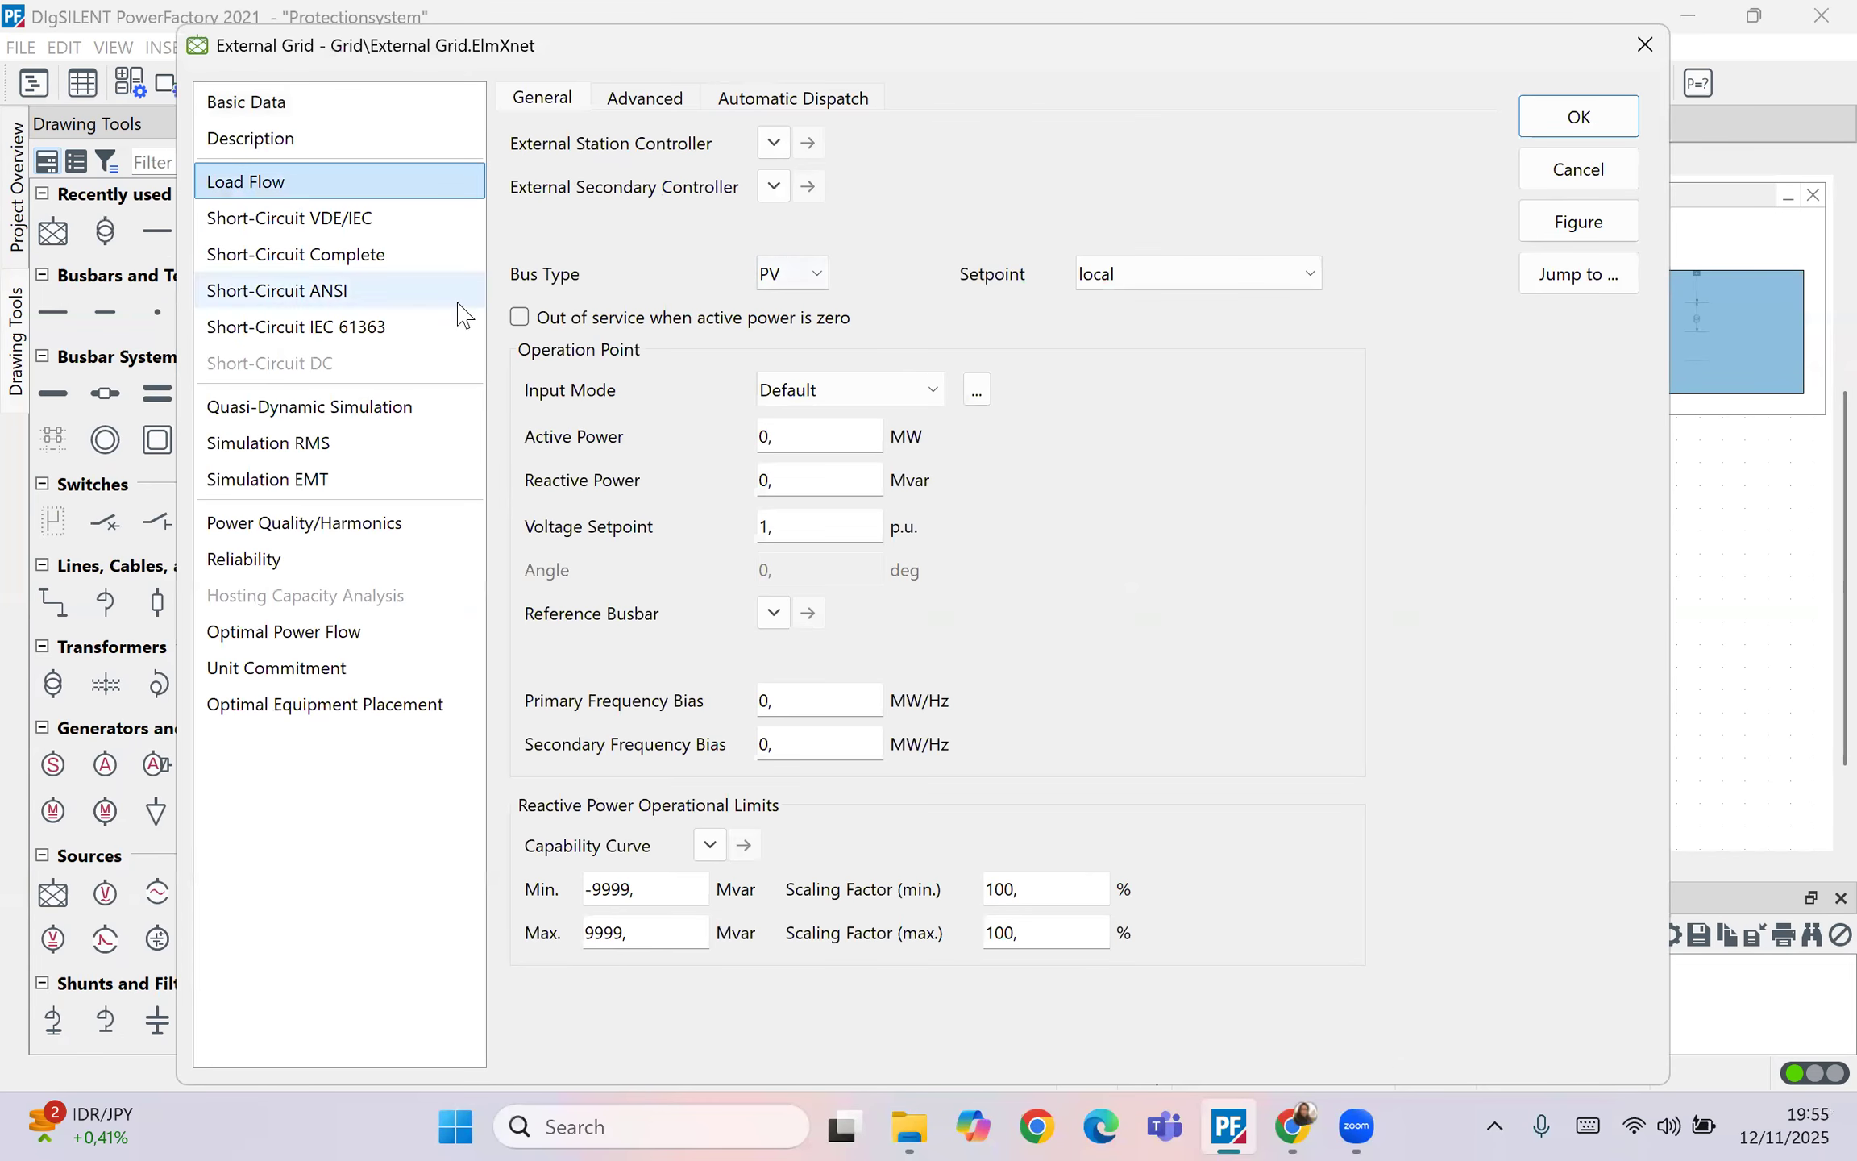
pyautogui.click(816, 276)
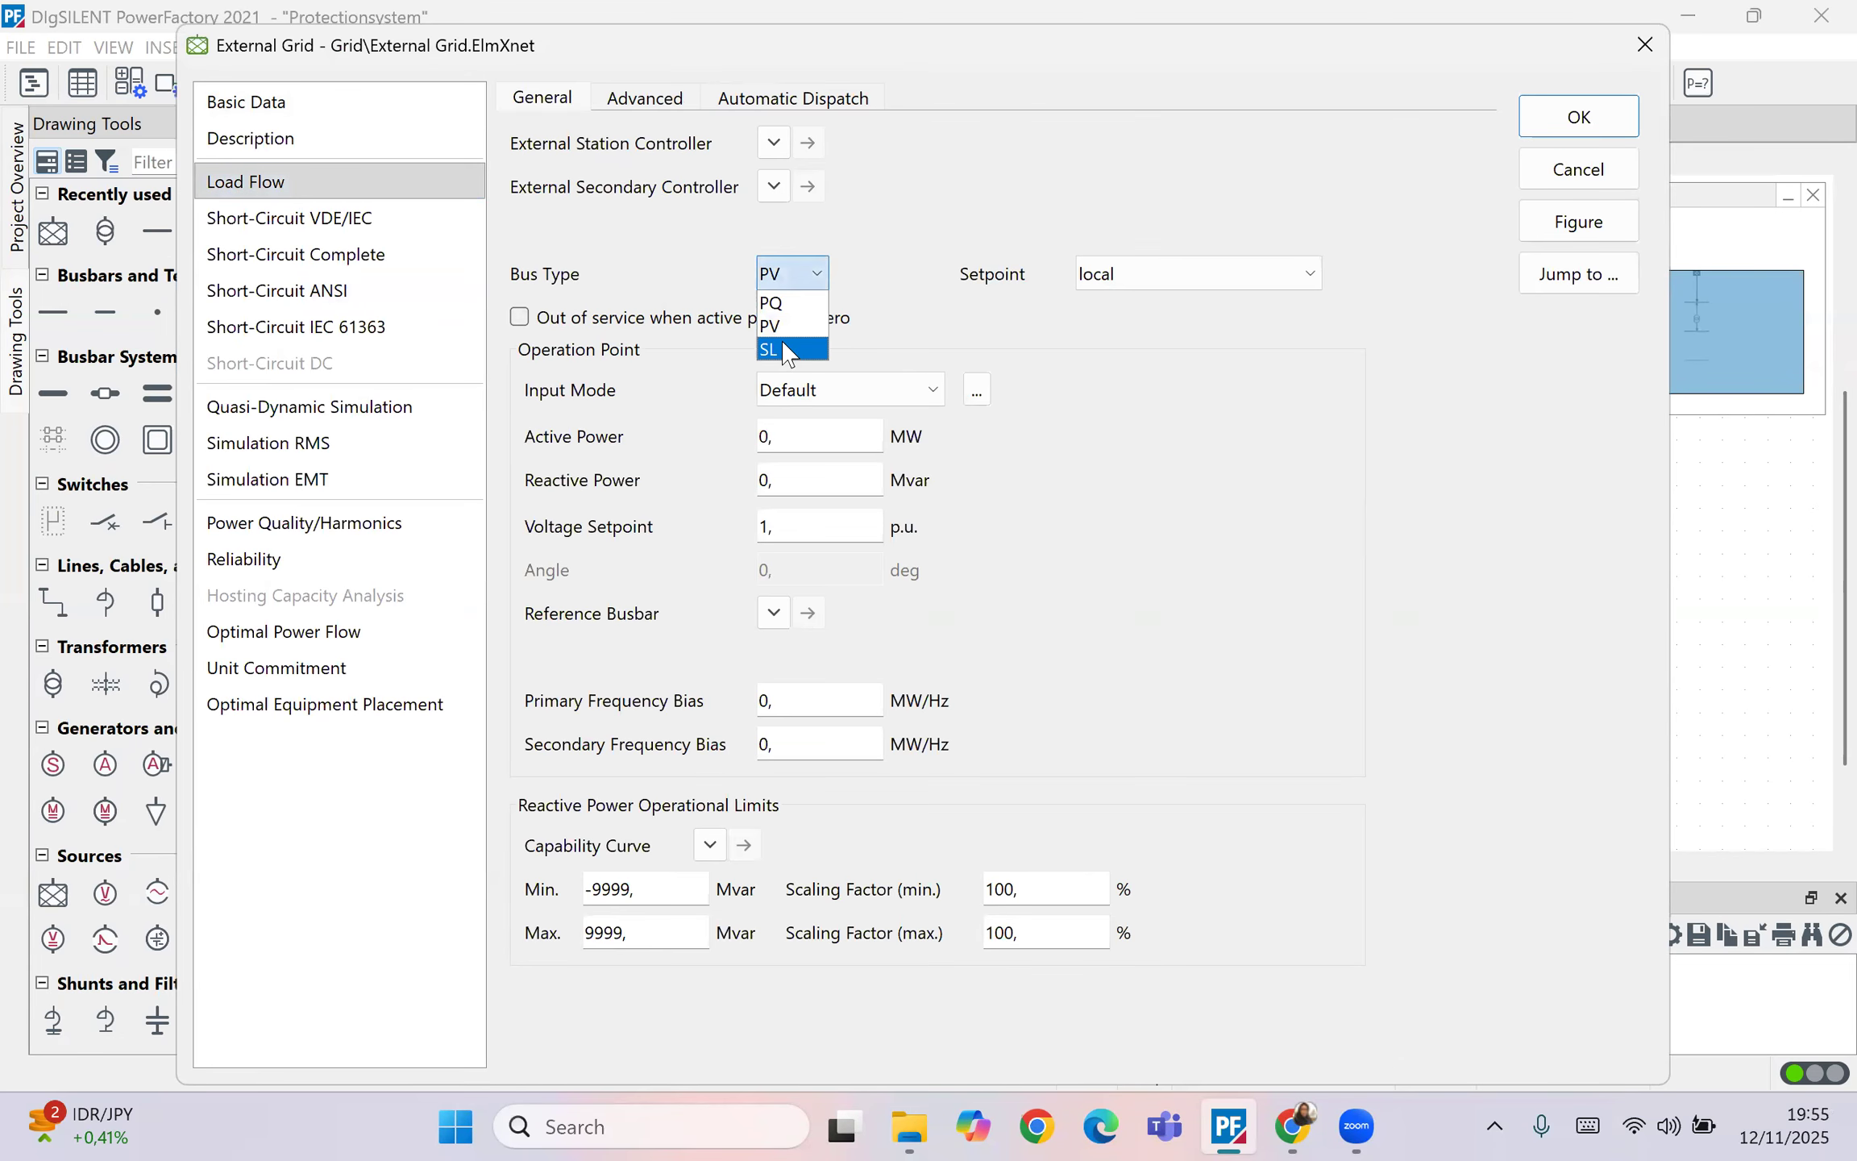
pyautogui.click(785, 350)
pyautogui.click(801, 276)
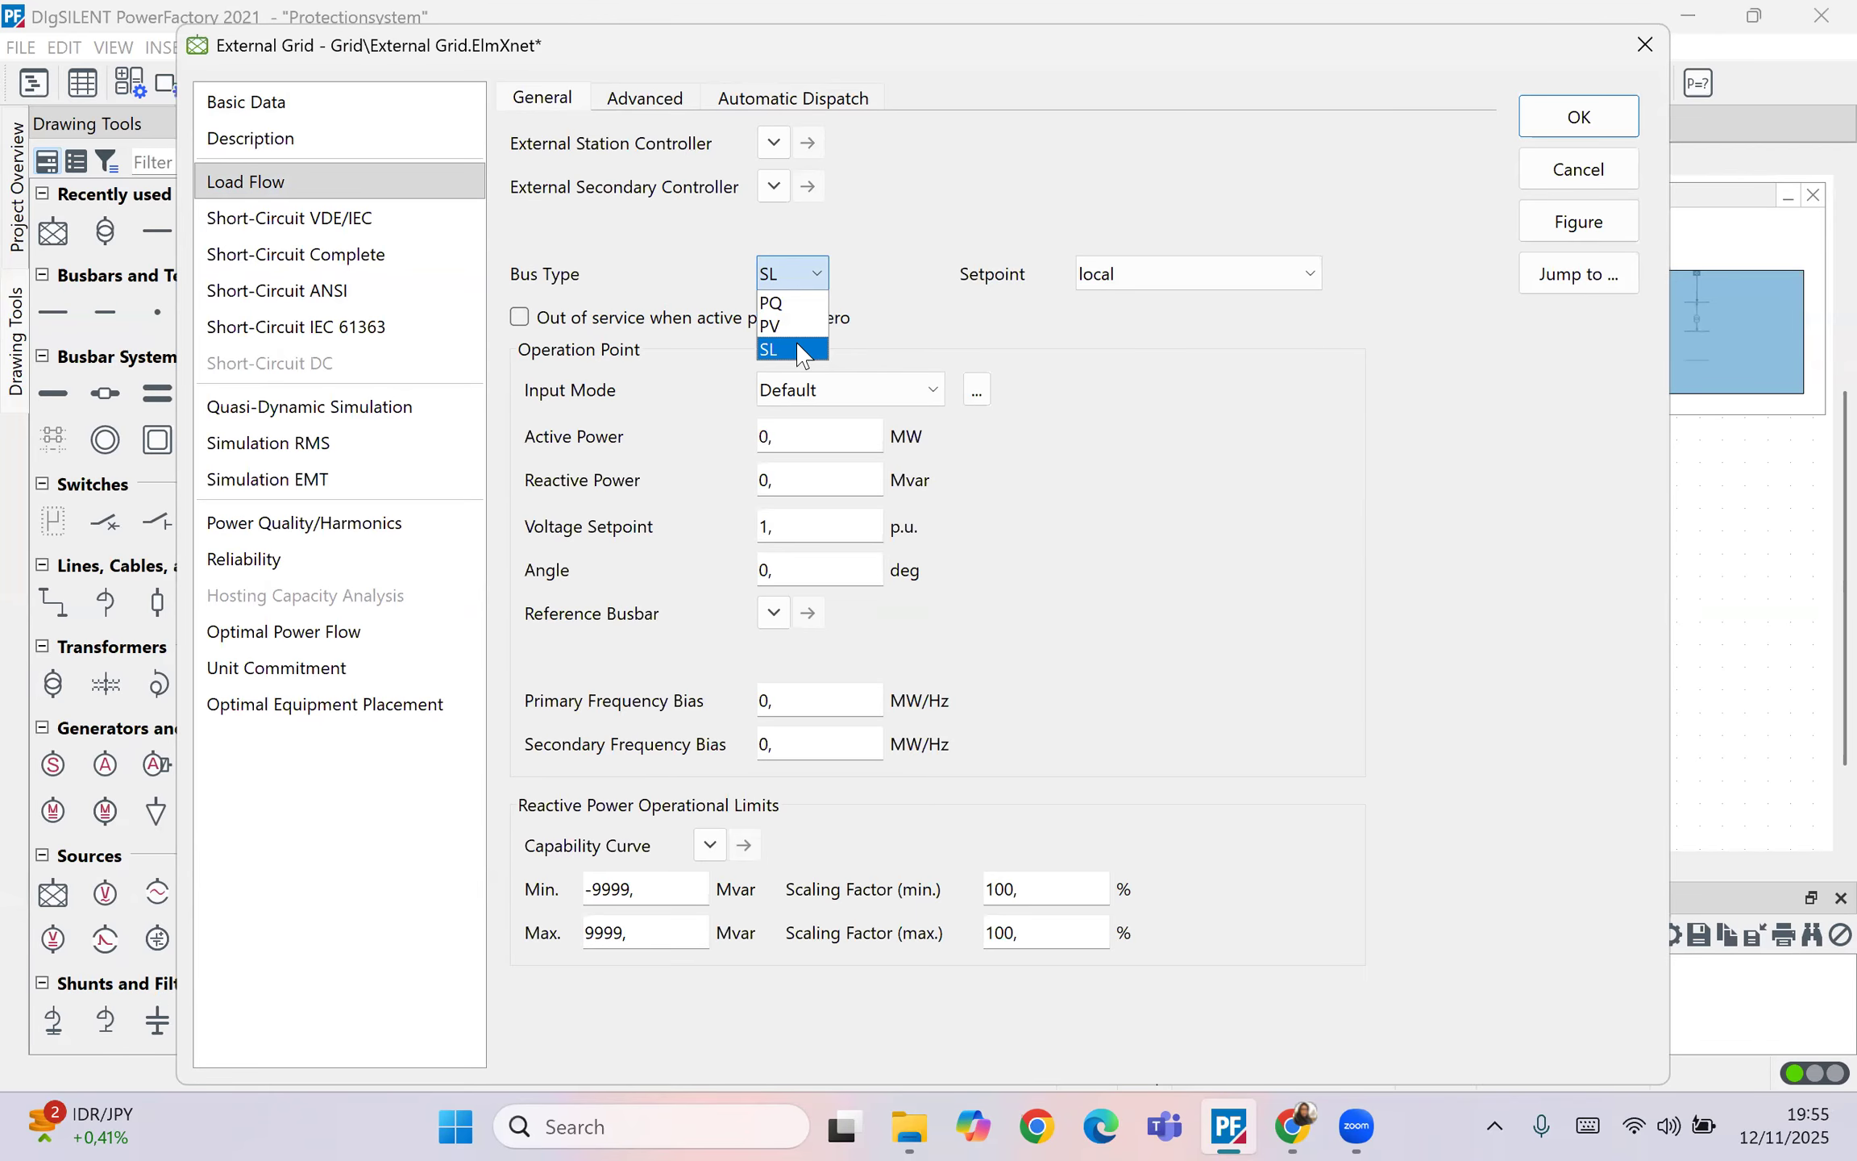
pyautogui.click(1395, 551)
pyautogui.click(1604, 125)
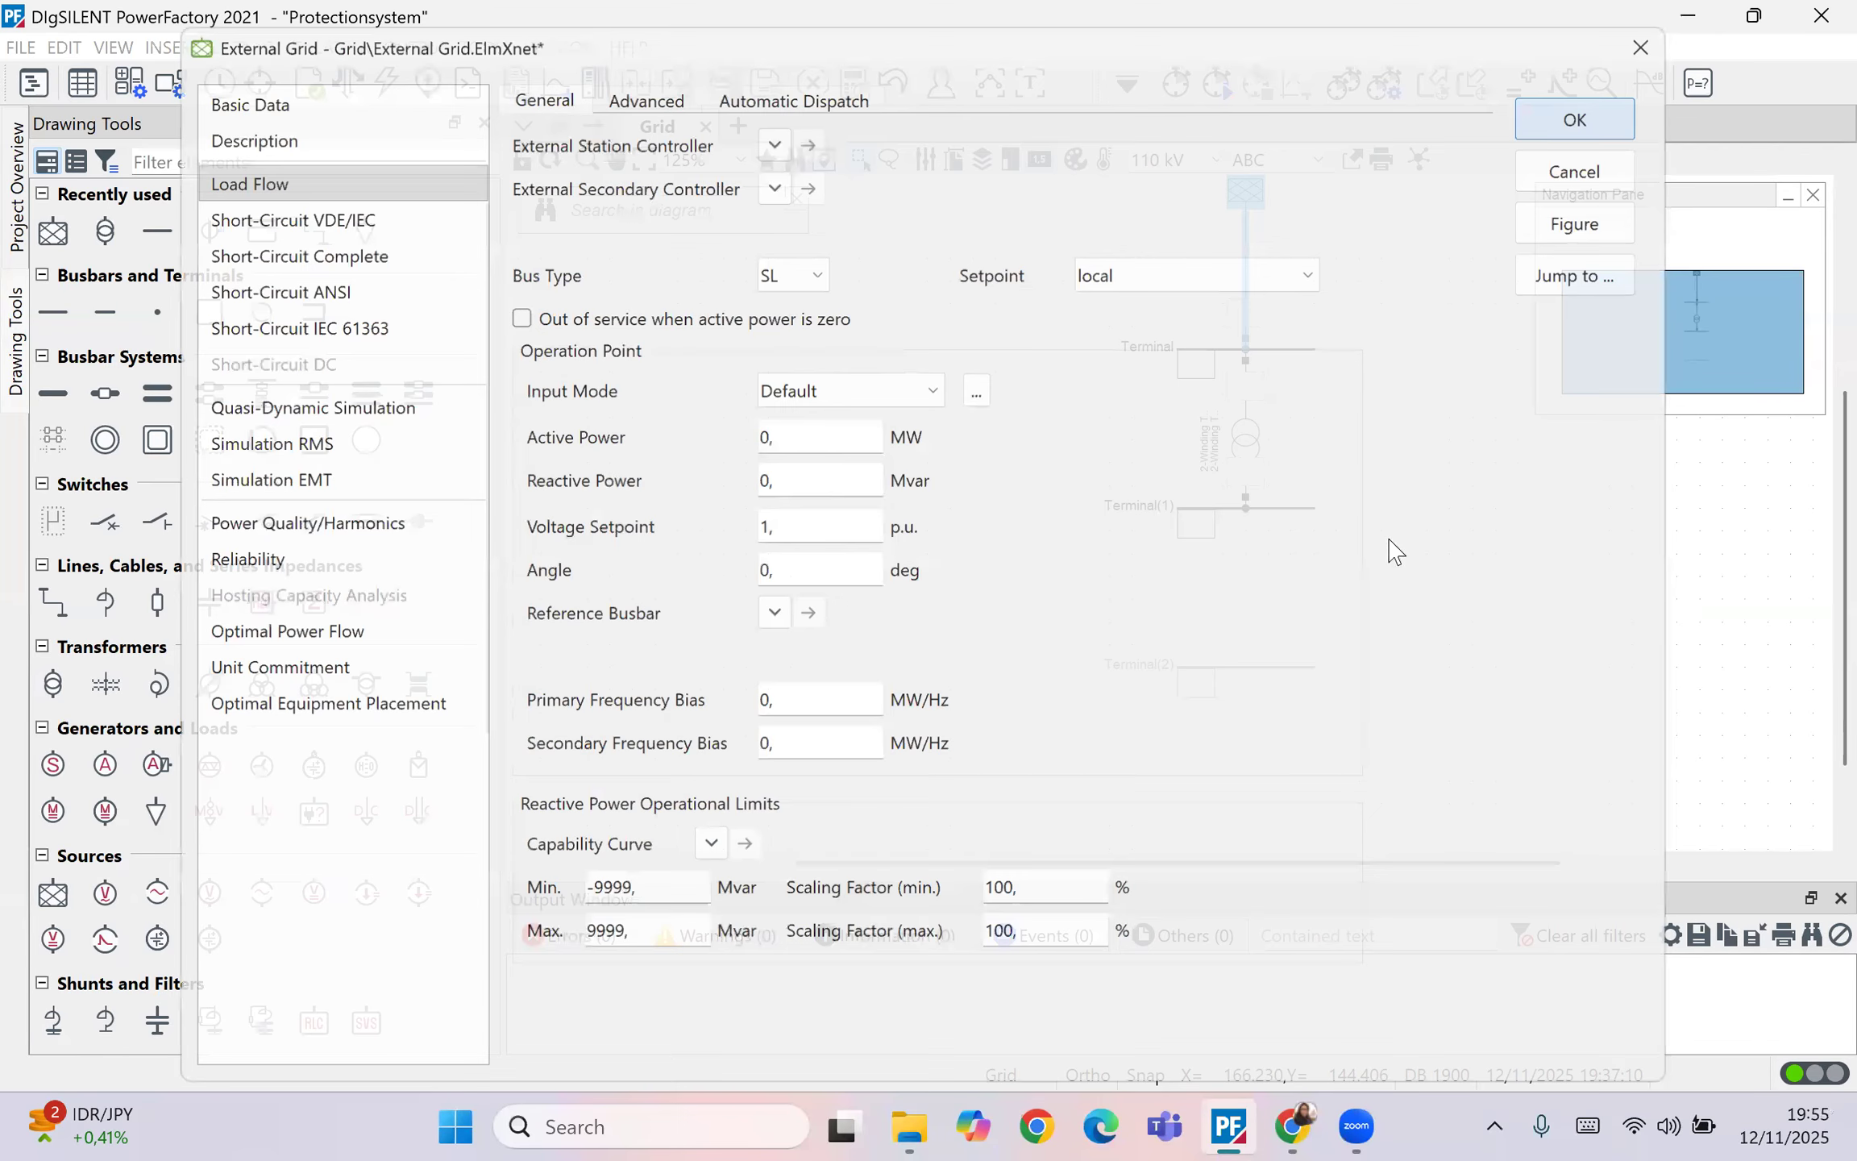
# Step: Move the external grid symbol down, closer to the uppermost busbar
pyautogui.click(1243, 428)
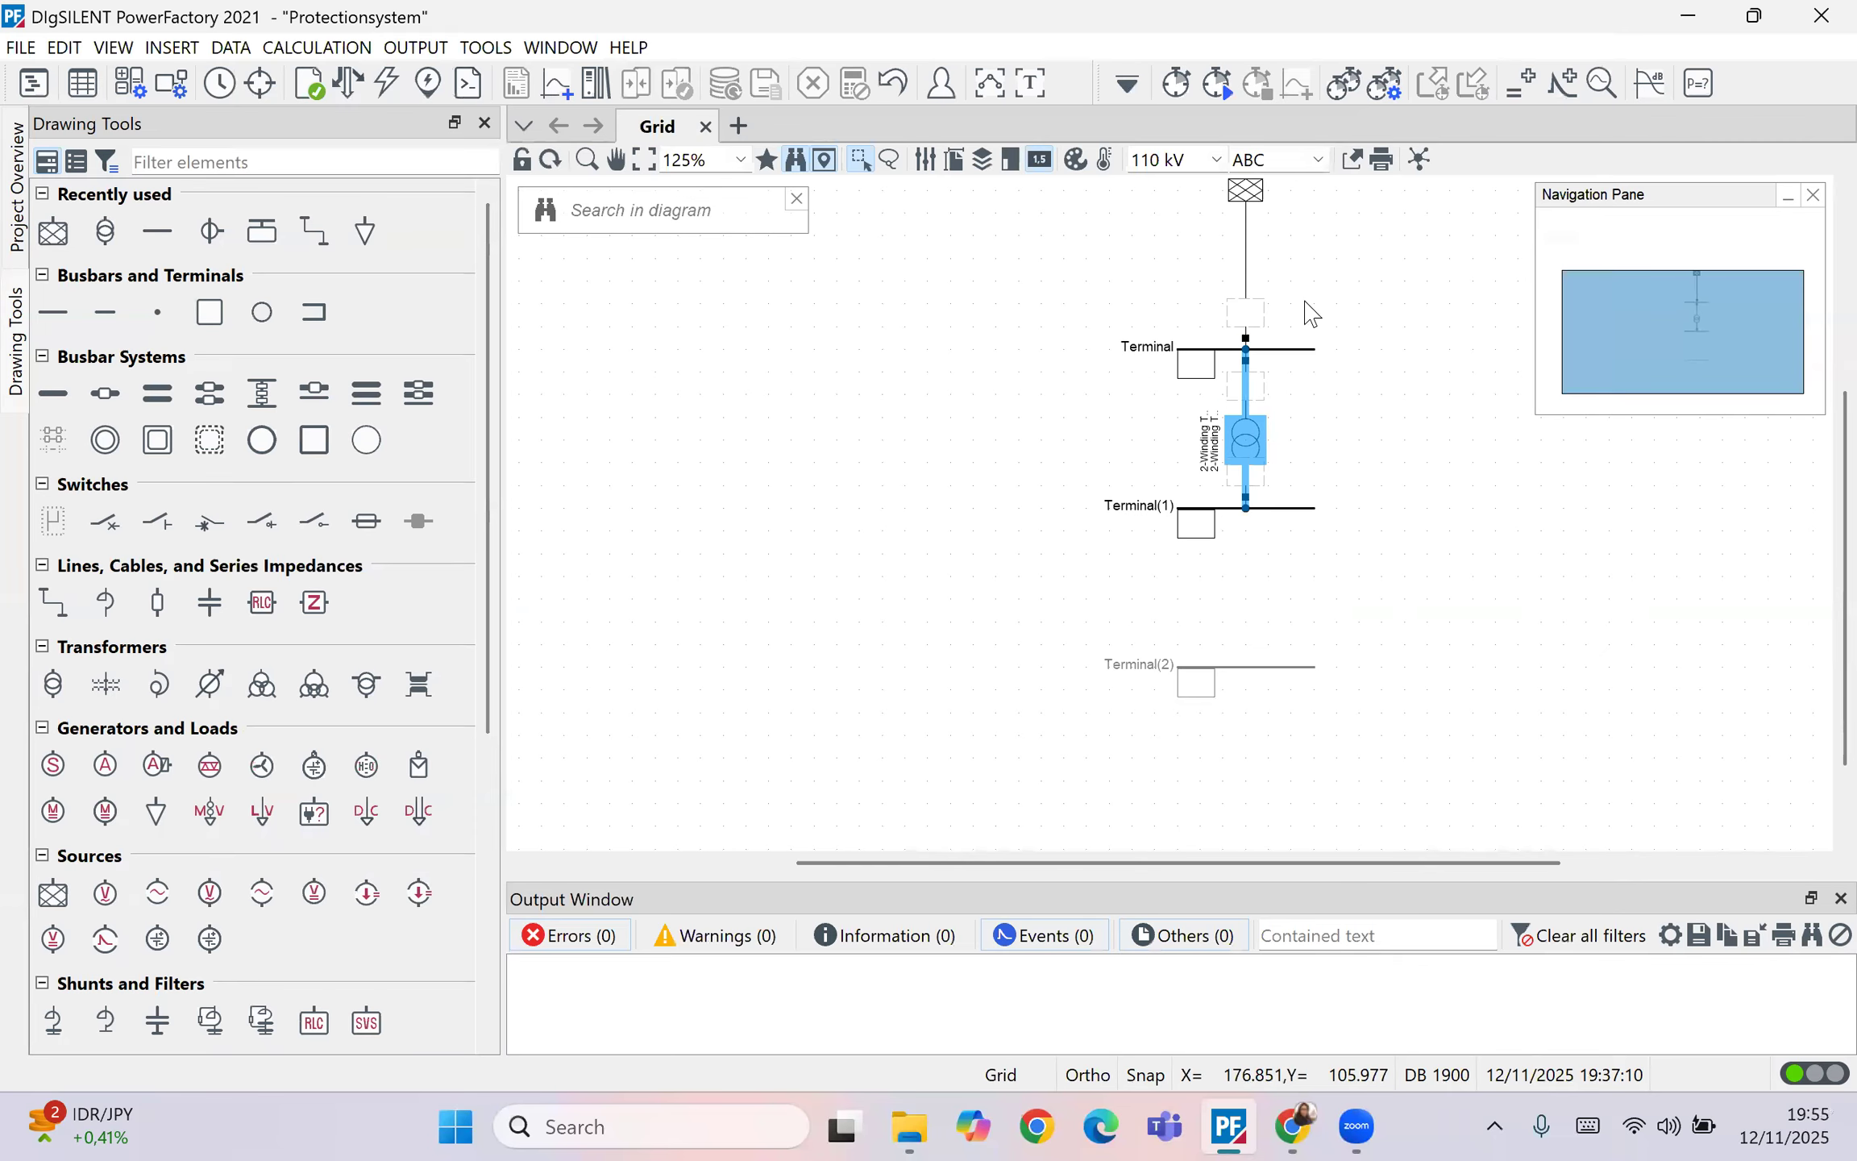
pyautogui.moveTo(1244, 182); pyautogui.dragTo(1246, 229)
pyautogui.click(1298, 274)
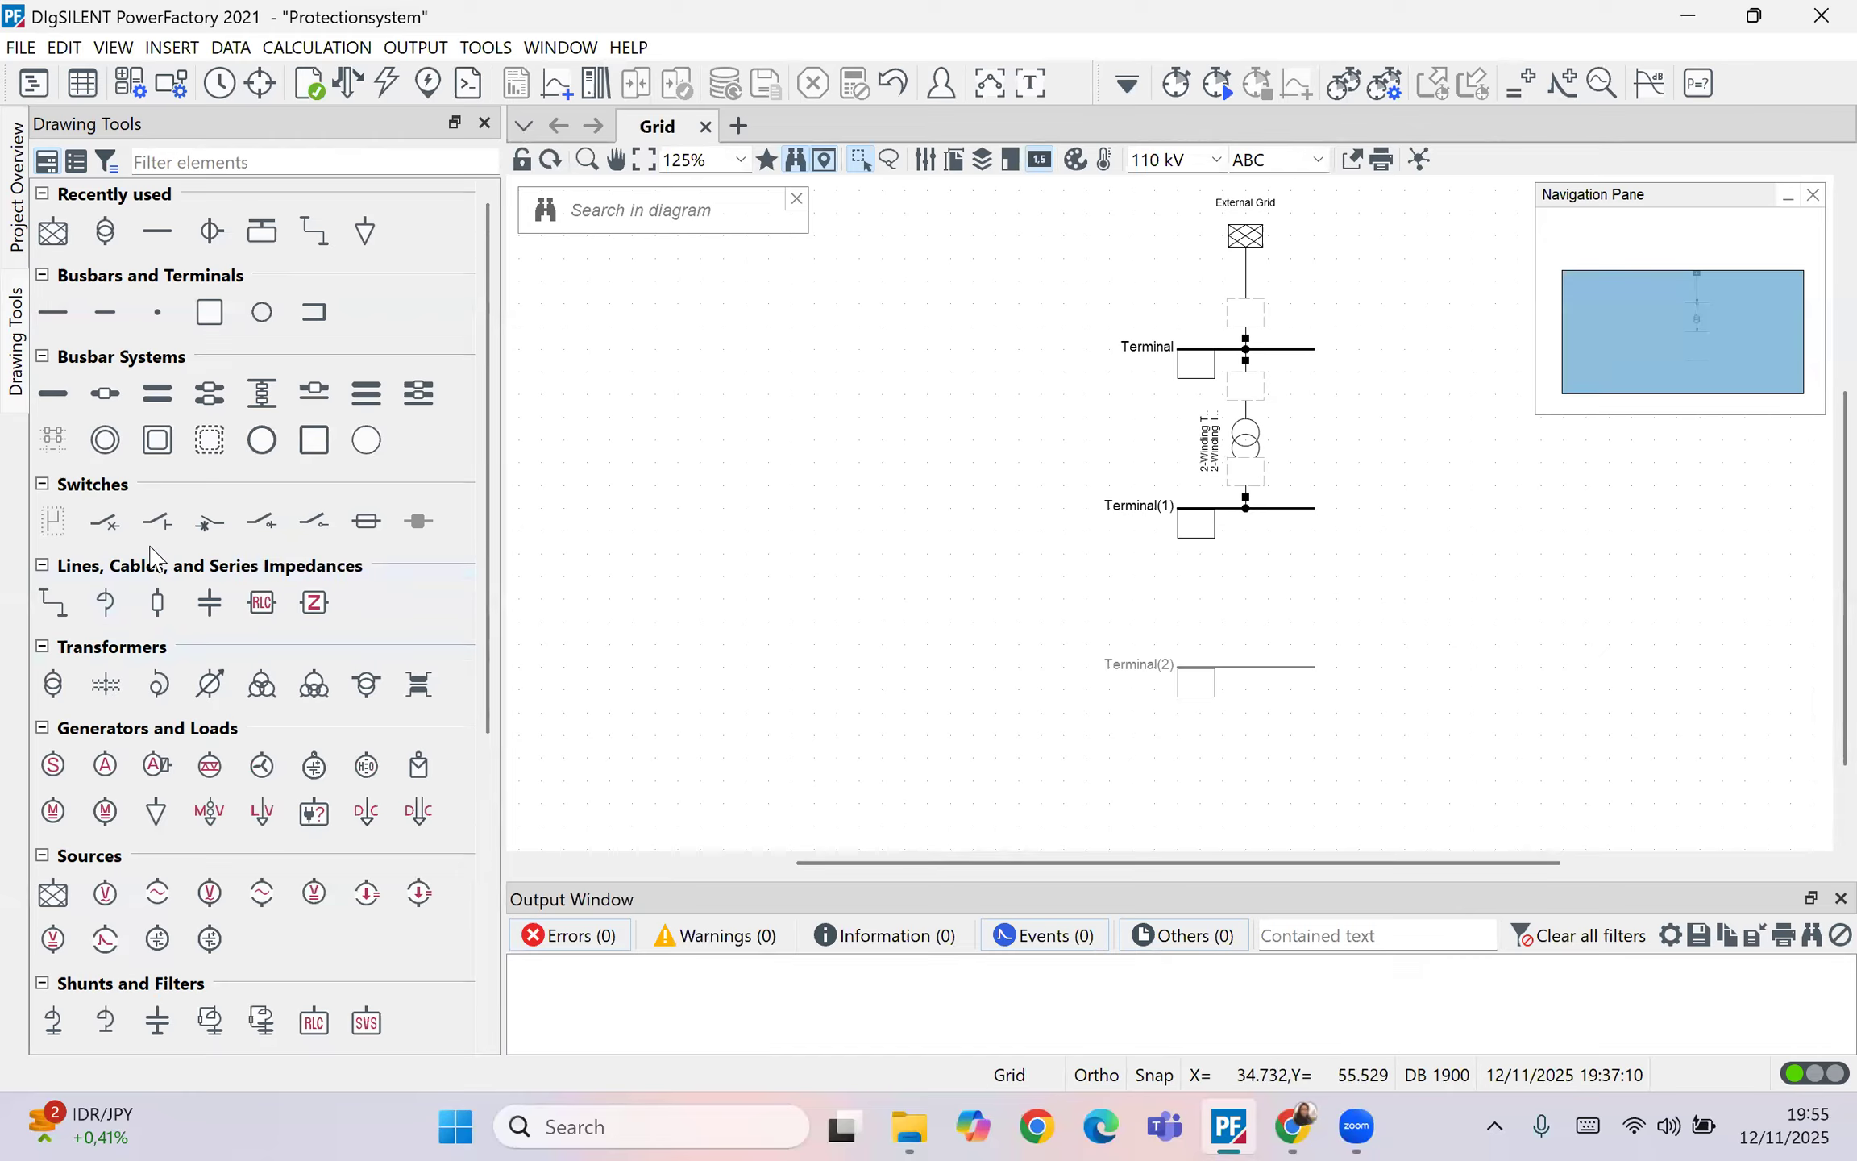
# Step: Change the line-line nominal voltage of the lowest busbar, Terminal(2)
pyautogui.click(1227, 667)
pyautogui.doubleClick(1228, 667)
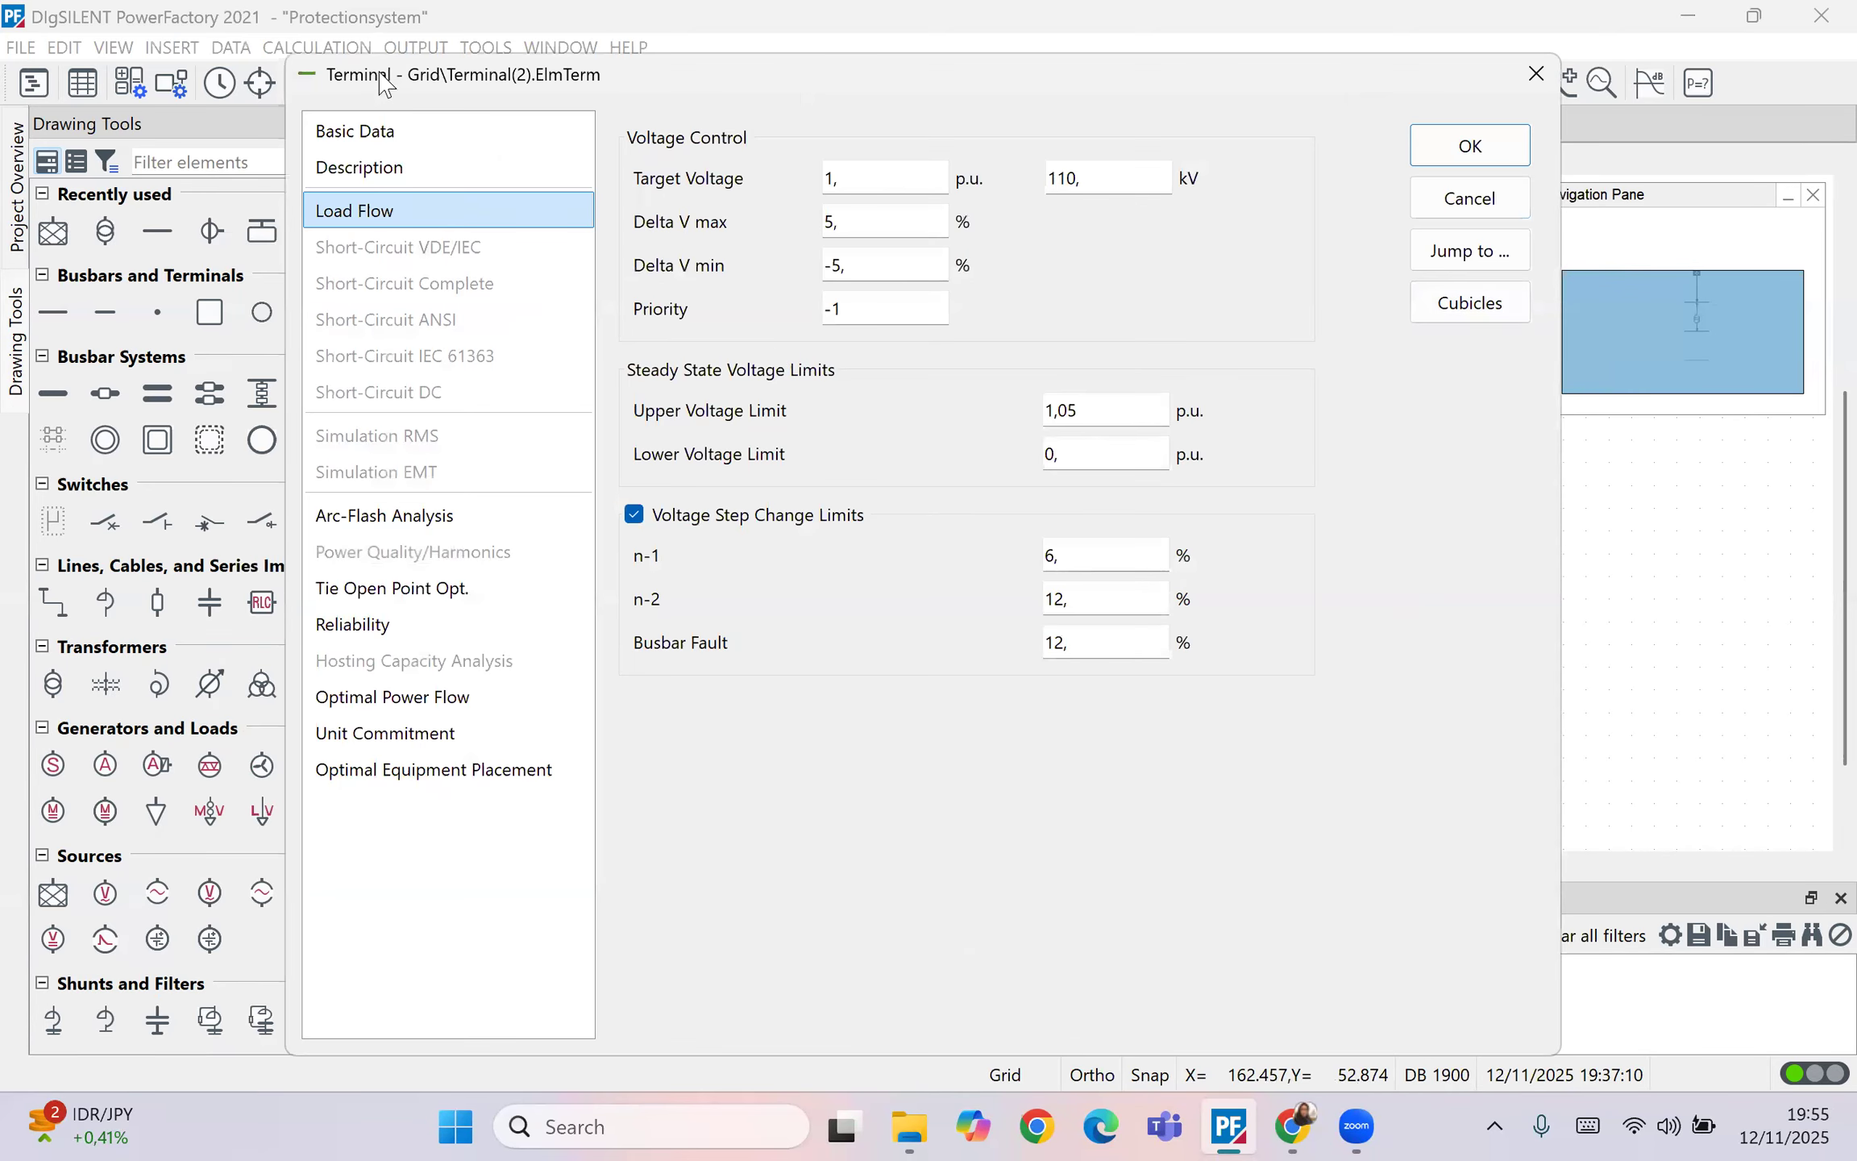
pyautogui.click(452, 130)
pyautogui.click(892, 522)
pyautogui.press('BackSpace')
pyautogui.press('BackSpace')
pyautogui.press('Return')
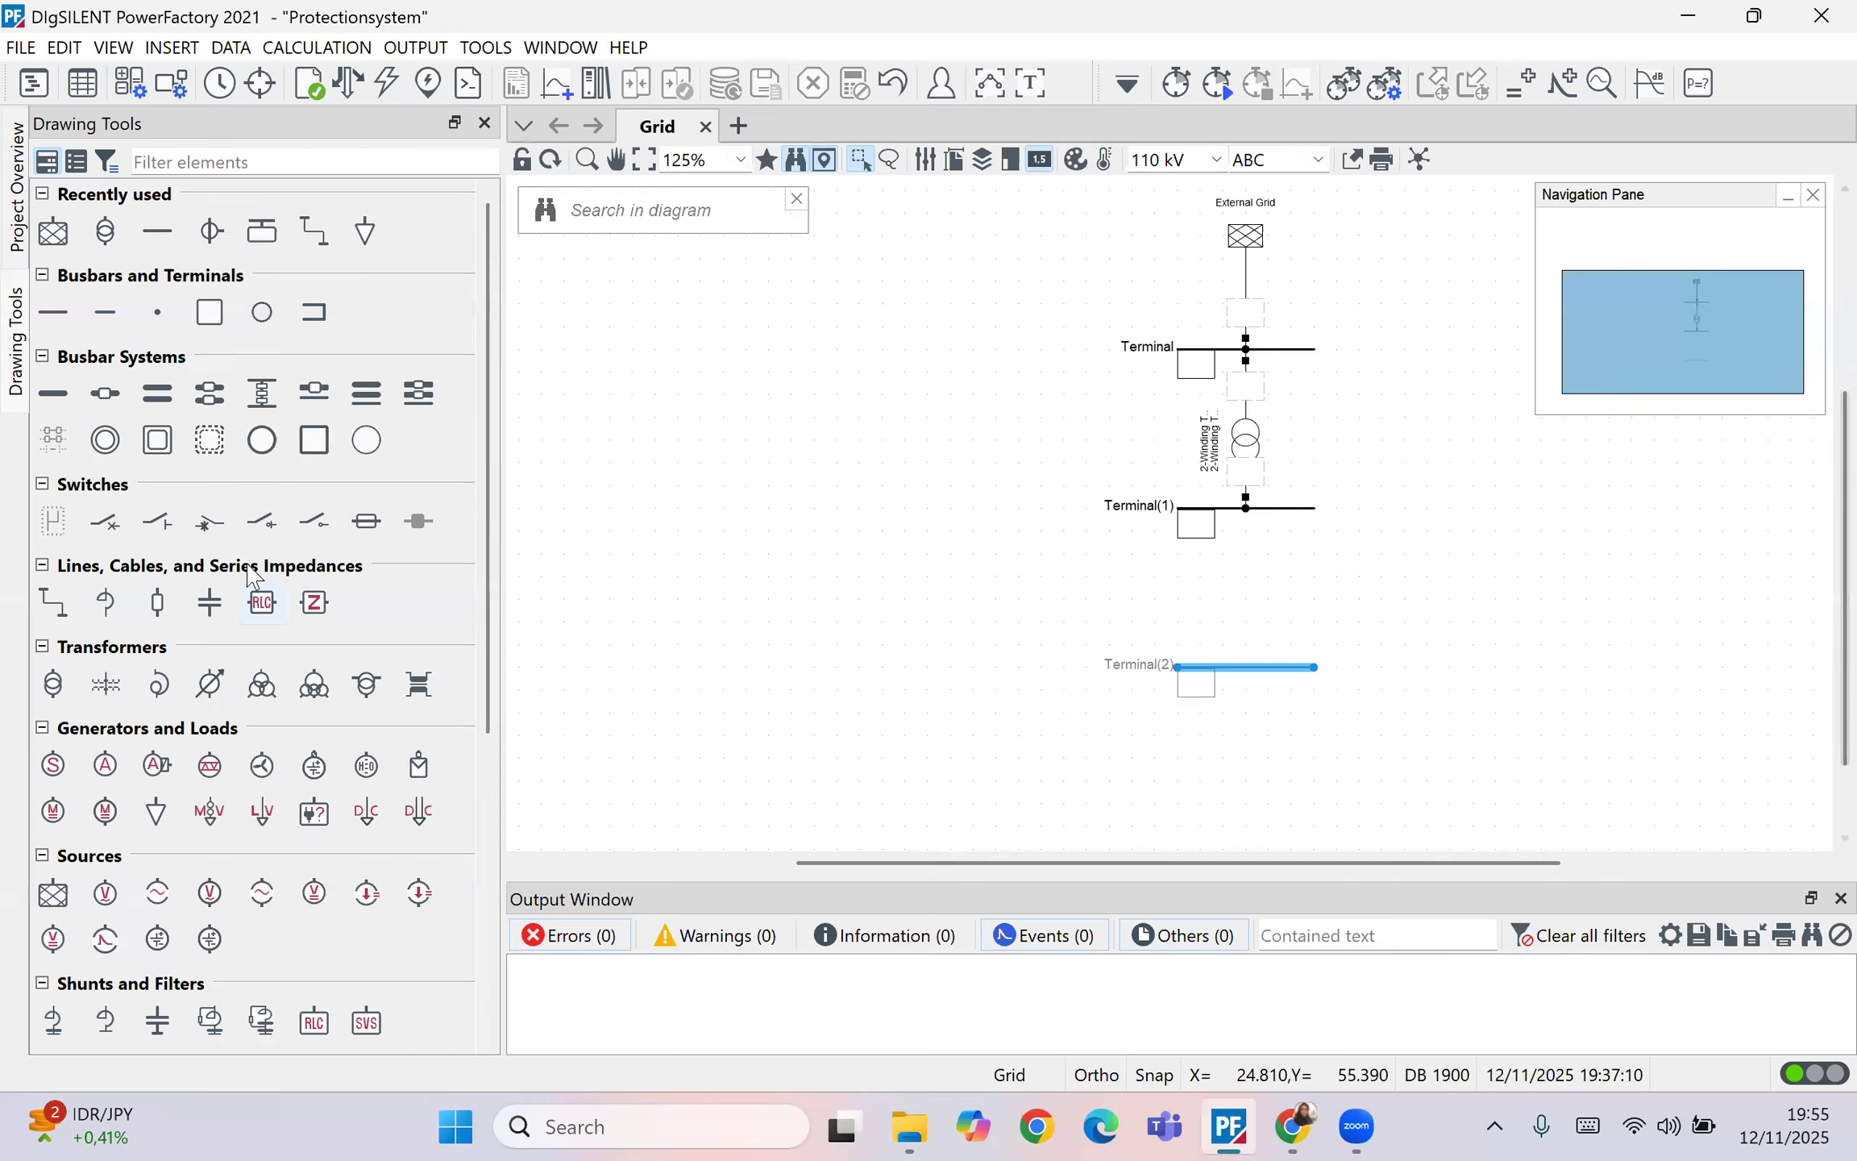
# Step: Connect the middle busbar to the lowest busbar with a line
pyautogui.click(53, 603)
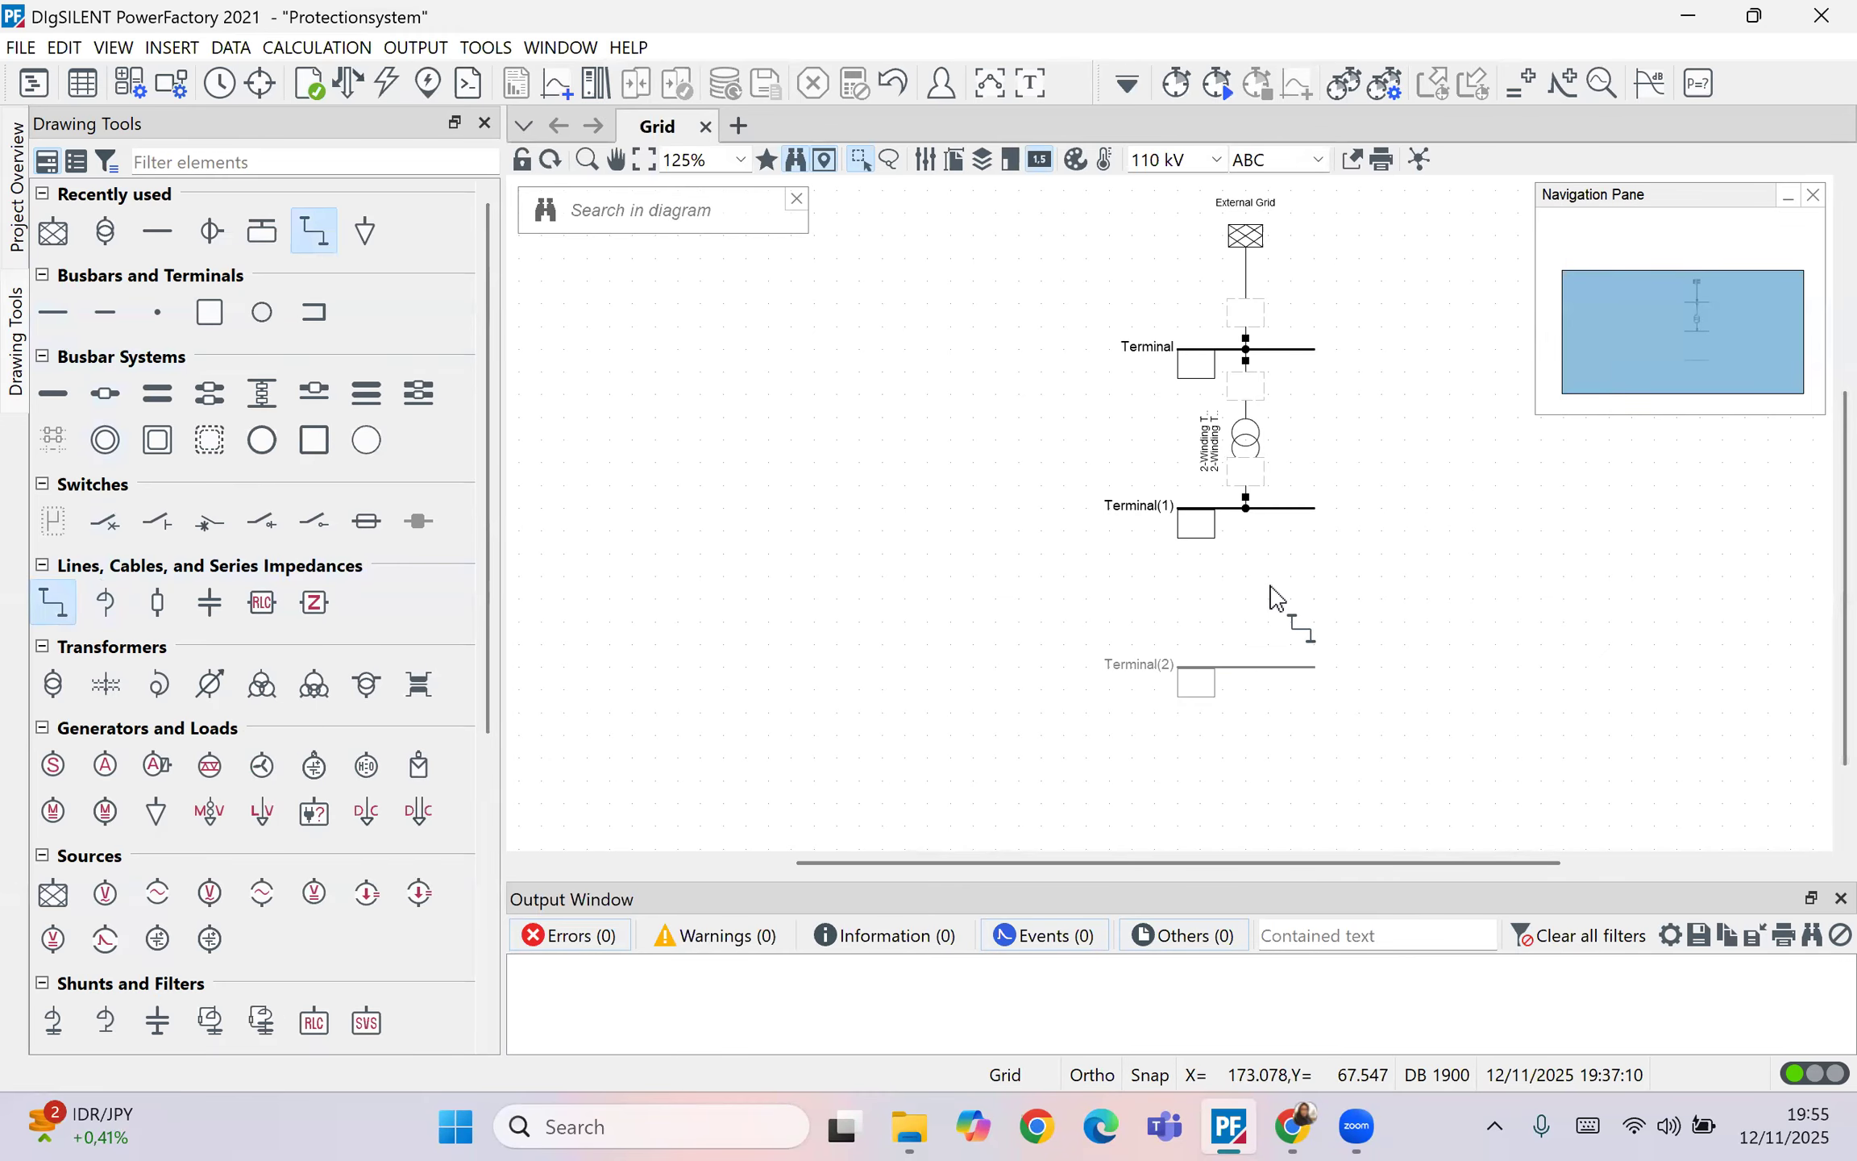
pyautogui.click(1243, 509)
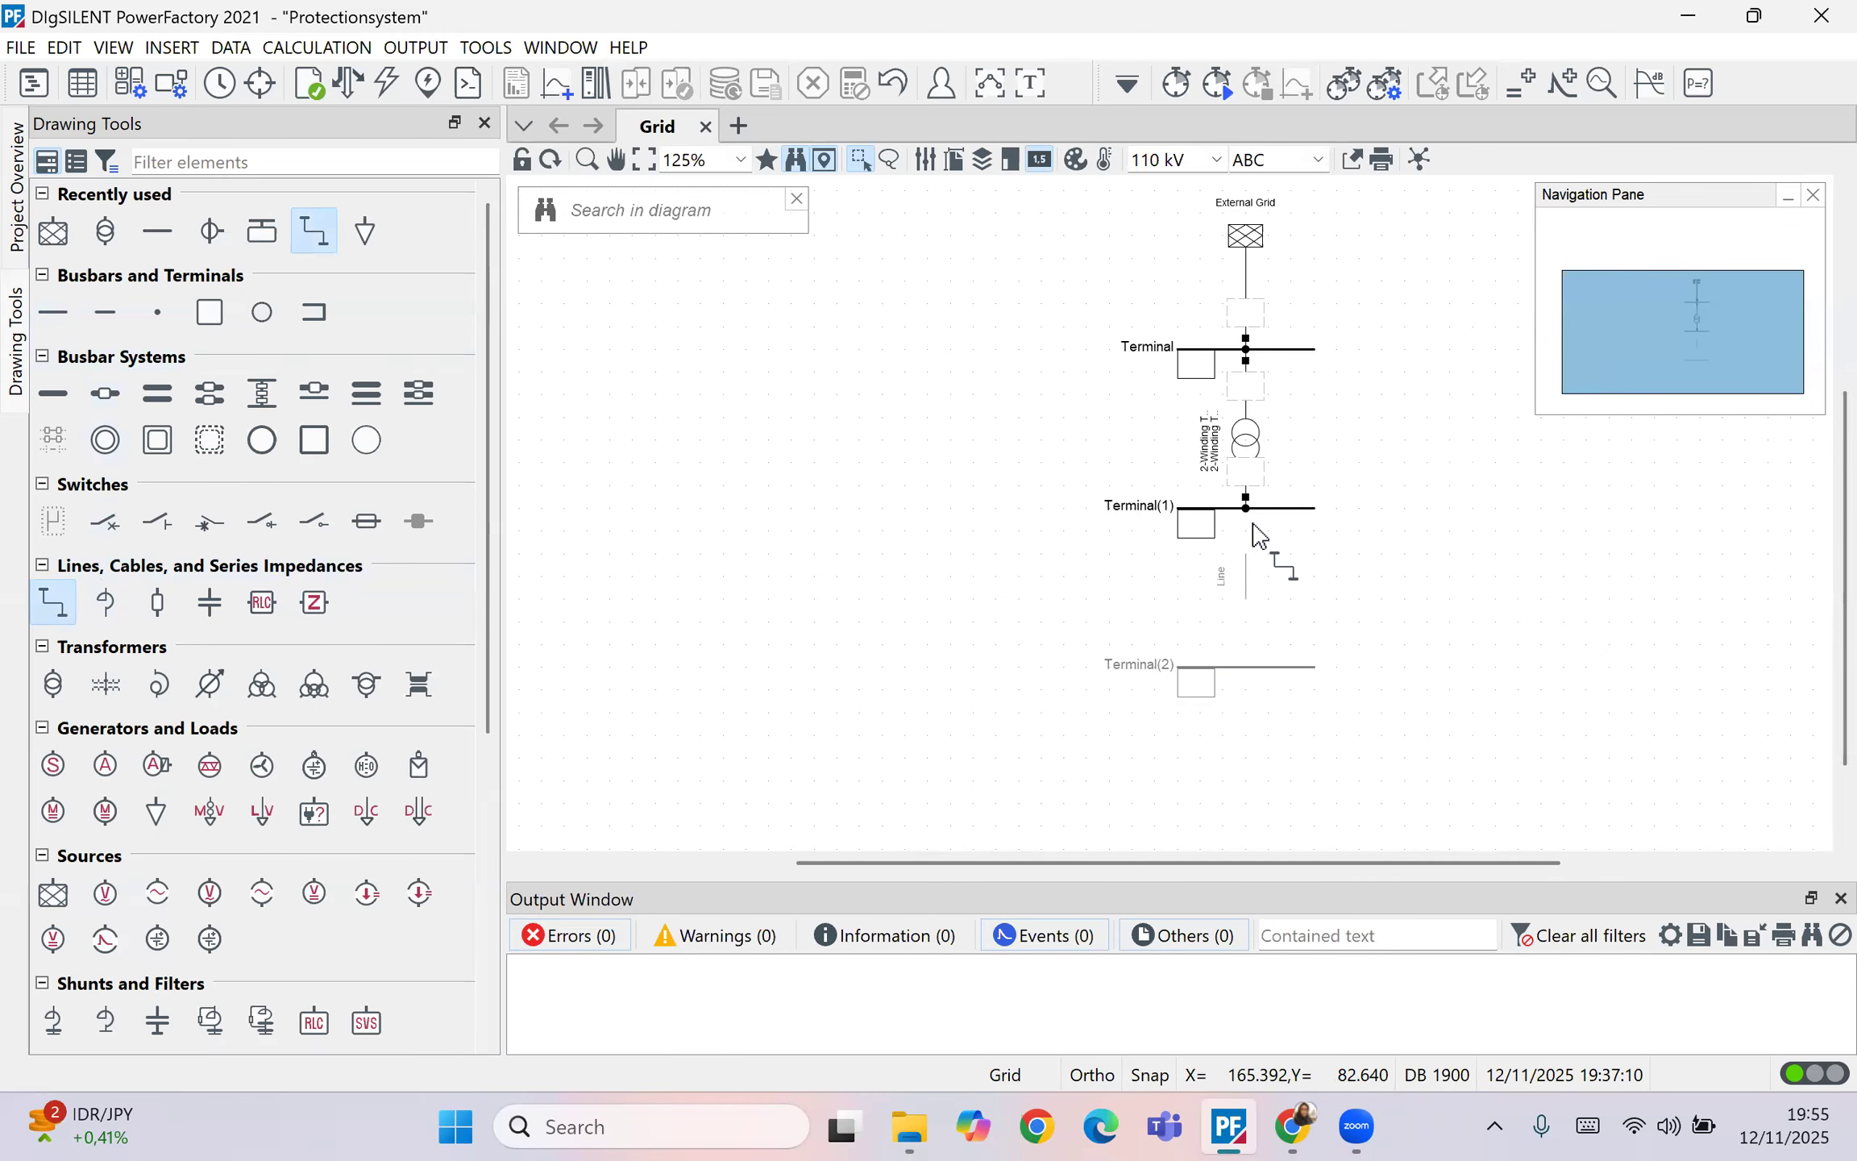
pyautogui.click(1256, 667)
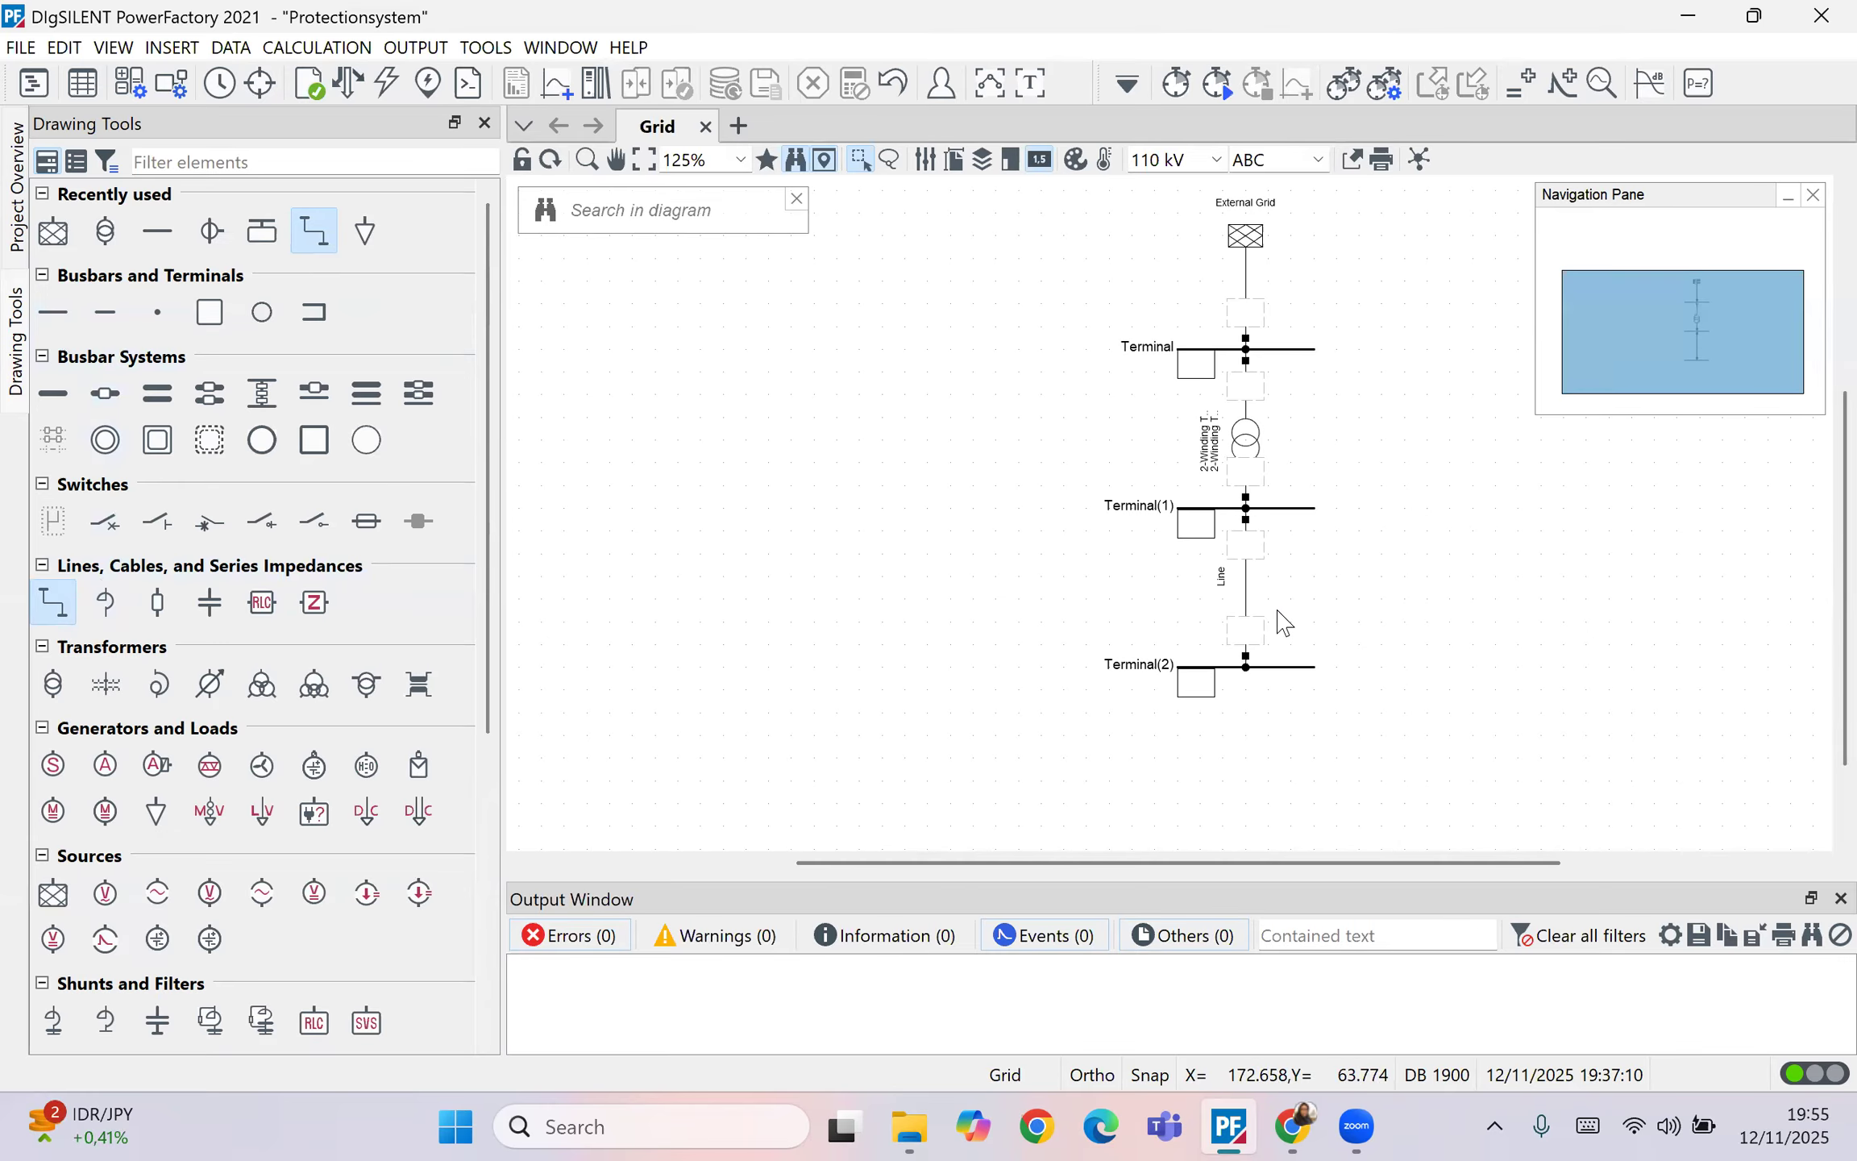
pyautogui.press('Escape')
# Step: Select the whole single-line diagram and move it up and to the left on the drawing area
pyautogui.scroll(1, 1340, 614)
pyautogui.scroll(1, 1322, 619)
pyautogui.scroll(-2, 1318, 622)
pyautogui.scroll(1, 1168, 443)
pyautogui.moveTo(1020, 258); pyautogui.dragTo(1402, 826)
pyautogui.moveTo(1238, 512); pyautogui.dragTo(1125, 400)
pyautogui.click(1334, 556)
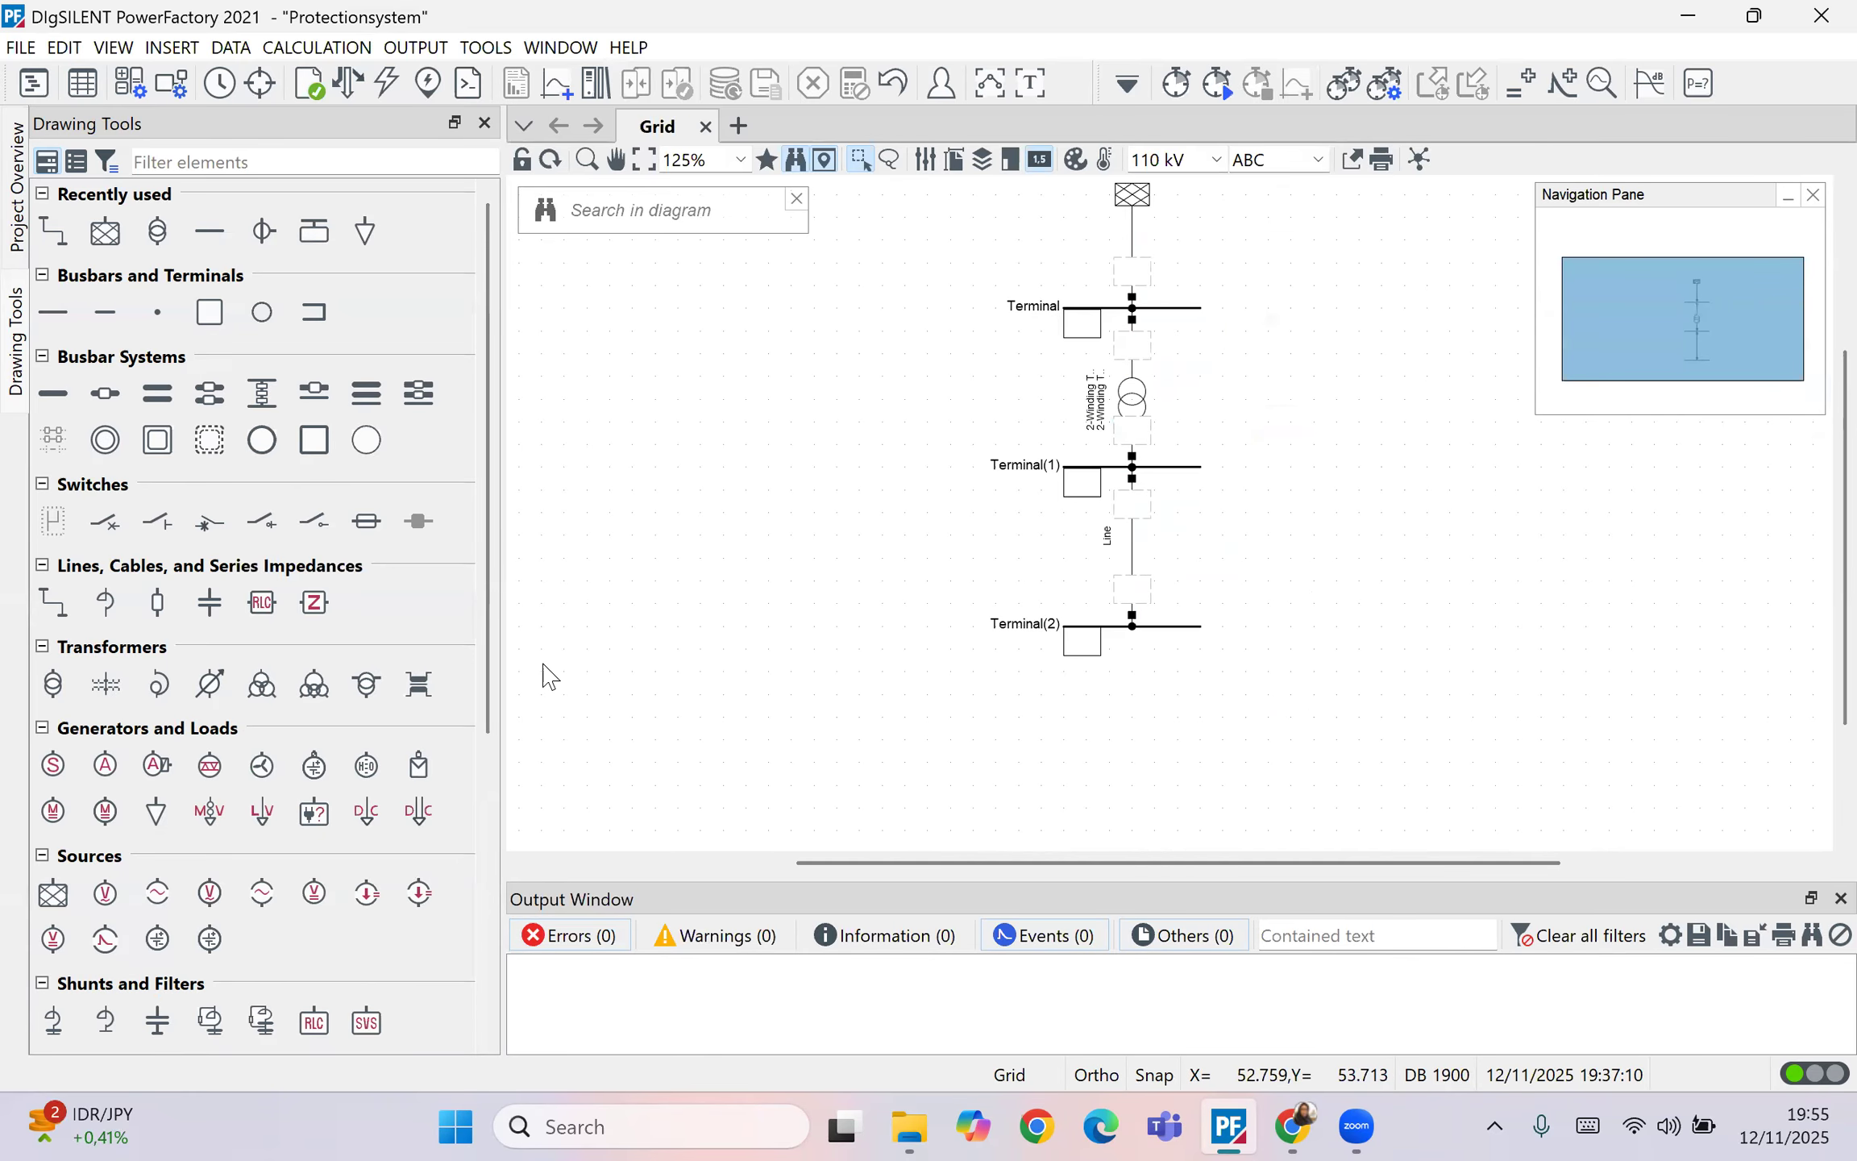
# Step: Assign a new project line type with an 11 kV rated voltage to the line between Terminal(1) and Terminal(2)
pyautogui.doubleClick(1133, 556)
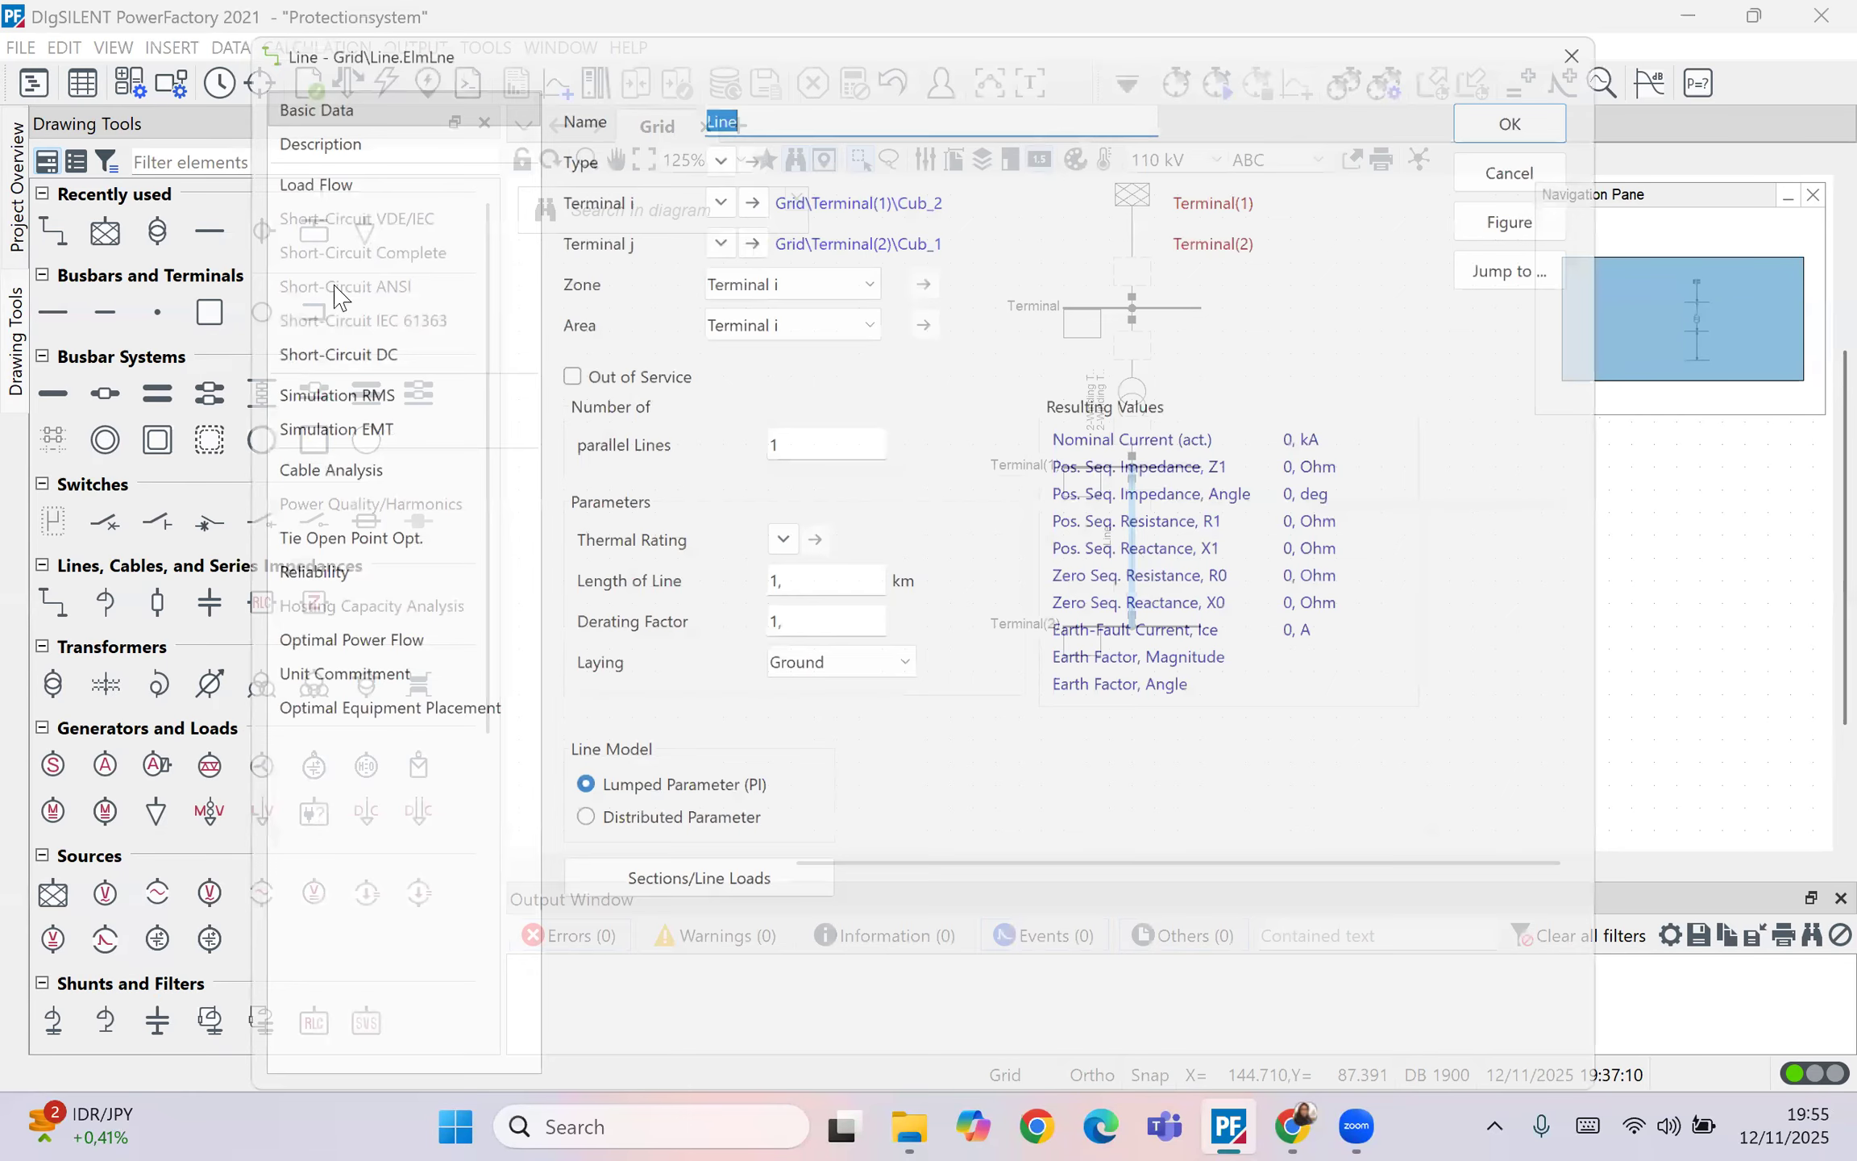
pyautogui.click(707, 134)
pyautogui.moveTo(788, 203)
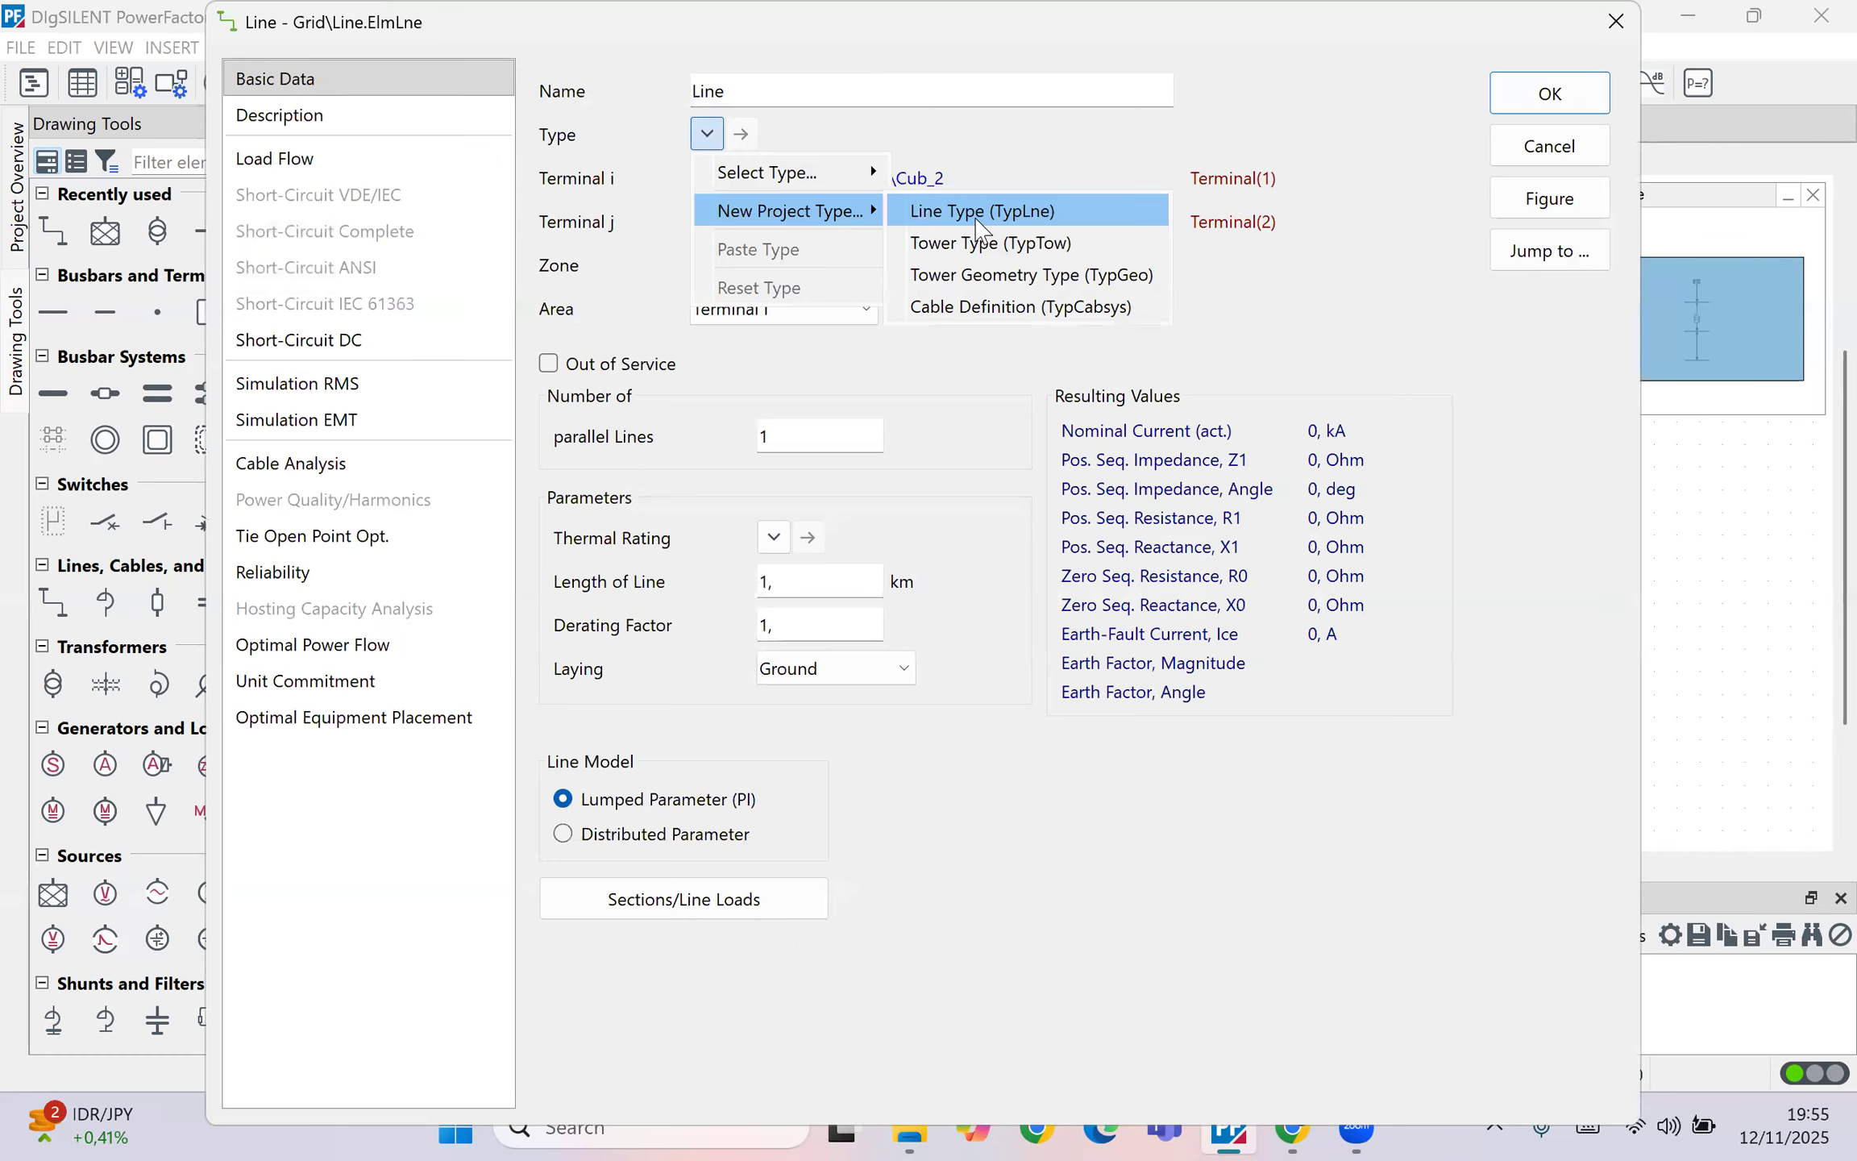
pyautogui.click(991, 203)
pyautogui.click(752, 234)
pyautogui.press('BackSpace')
pyautogui.press('BackSpace')
pyautogui.write('1')
pyautogui.press('Return')
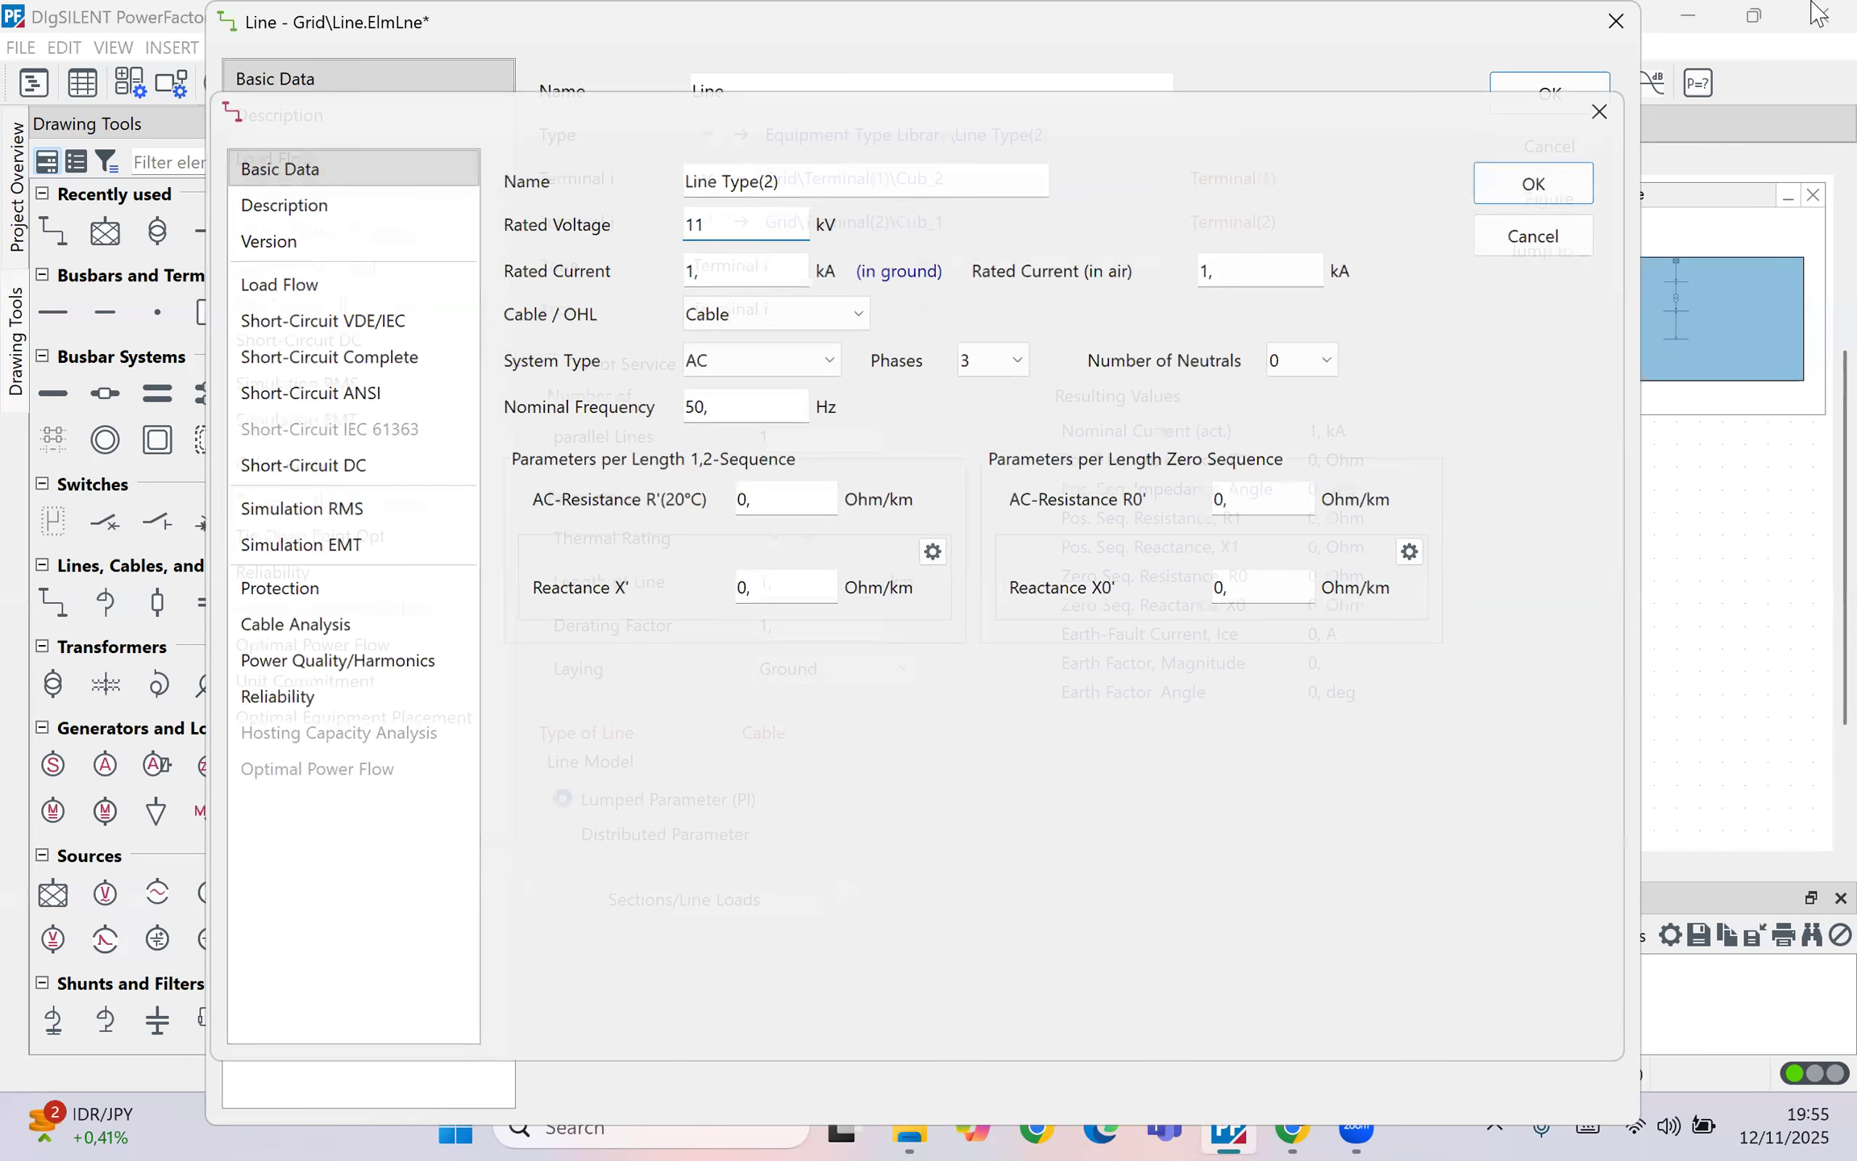
pyautogui.click(1531, 93)
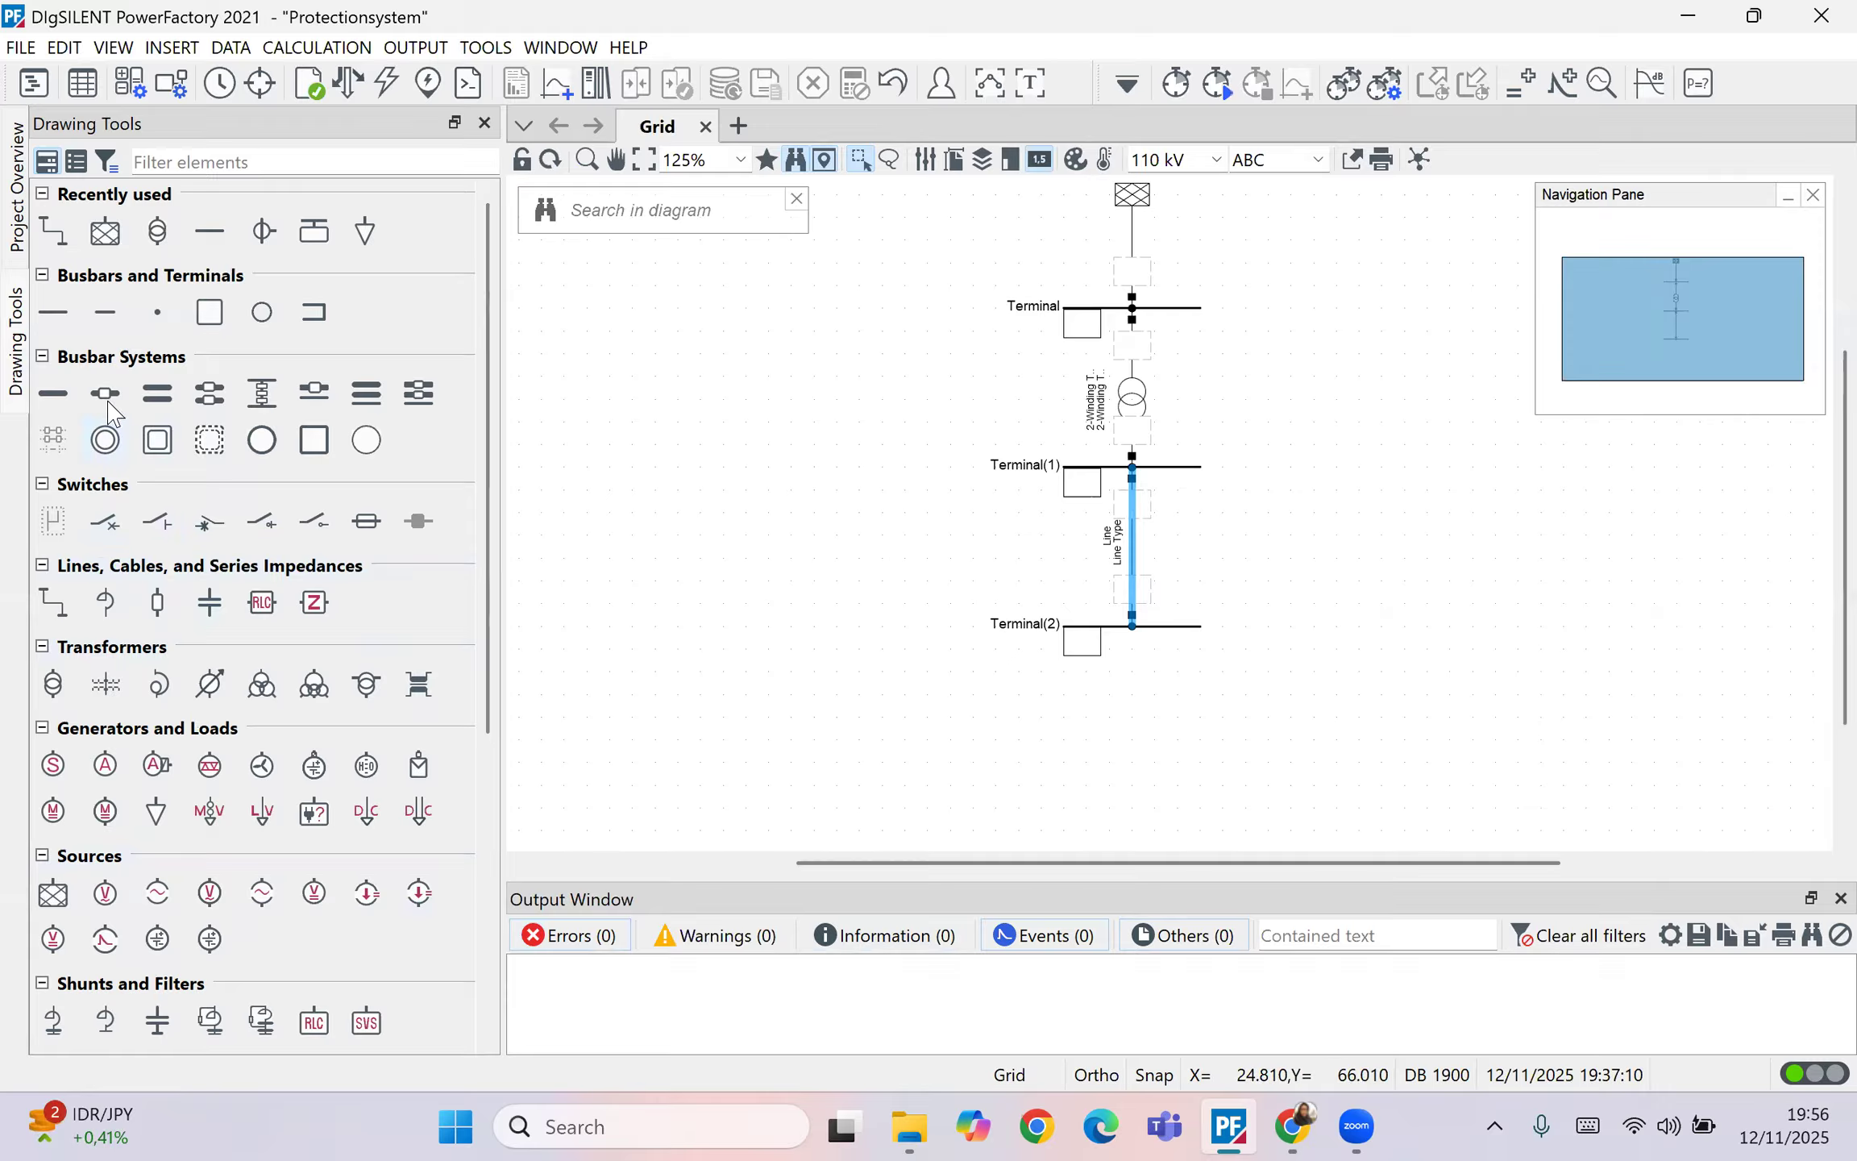
# Step: Place a fourth busbar below Terminal(2) in the single-line diagram
pyautogui.click(55, 314)
pyautogui.click(1109, 740)
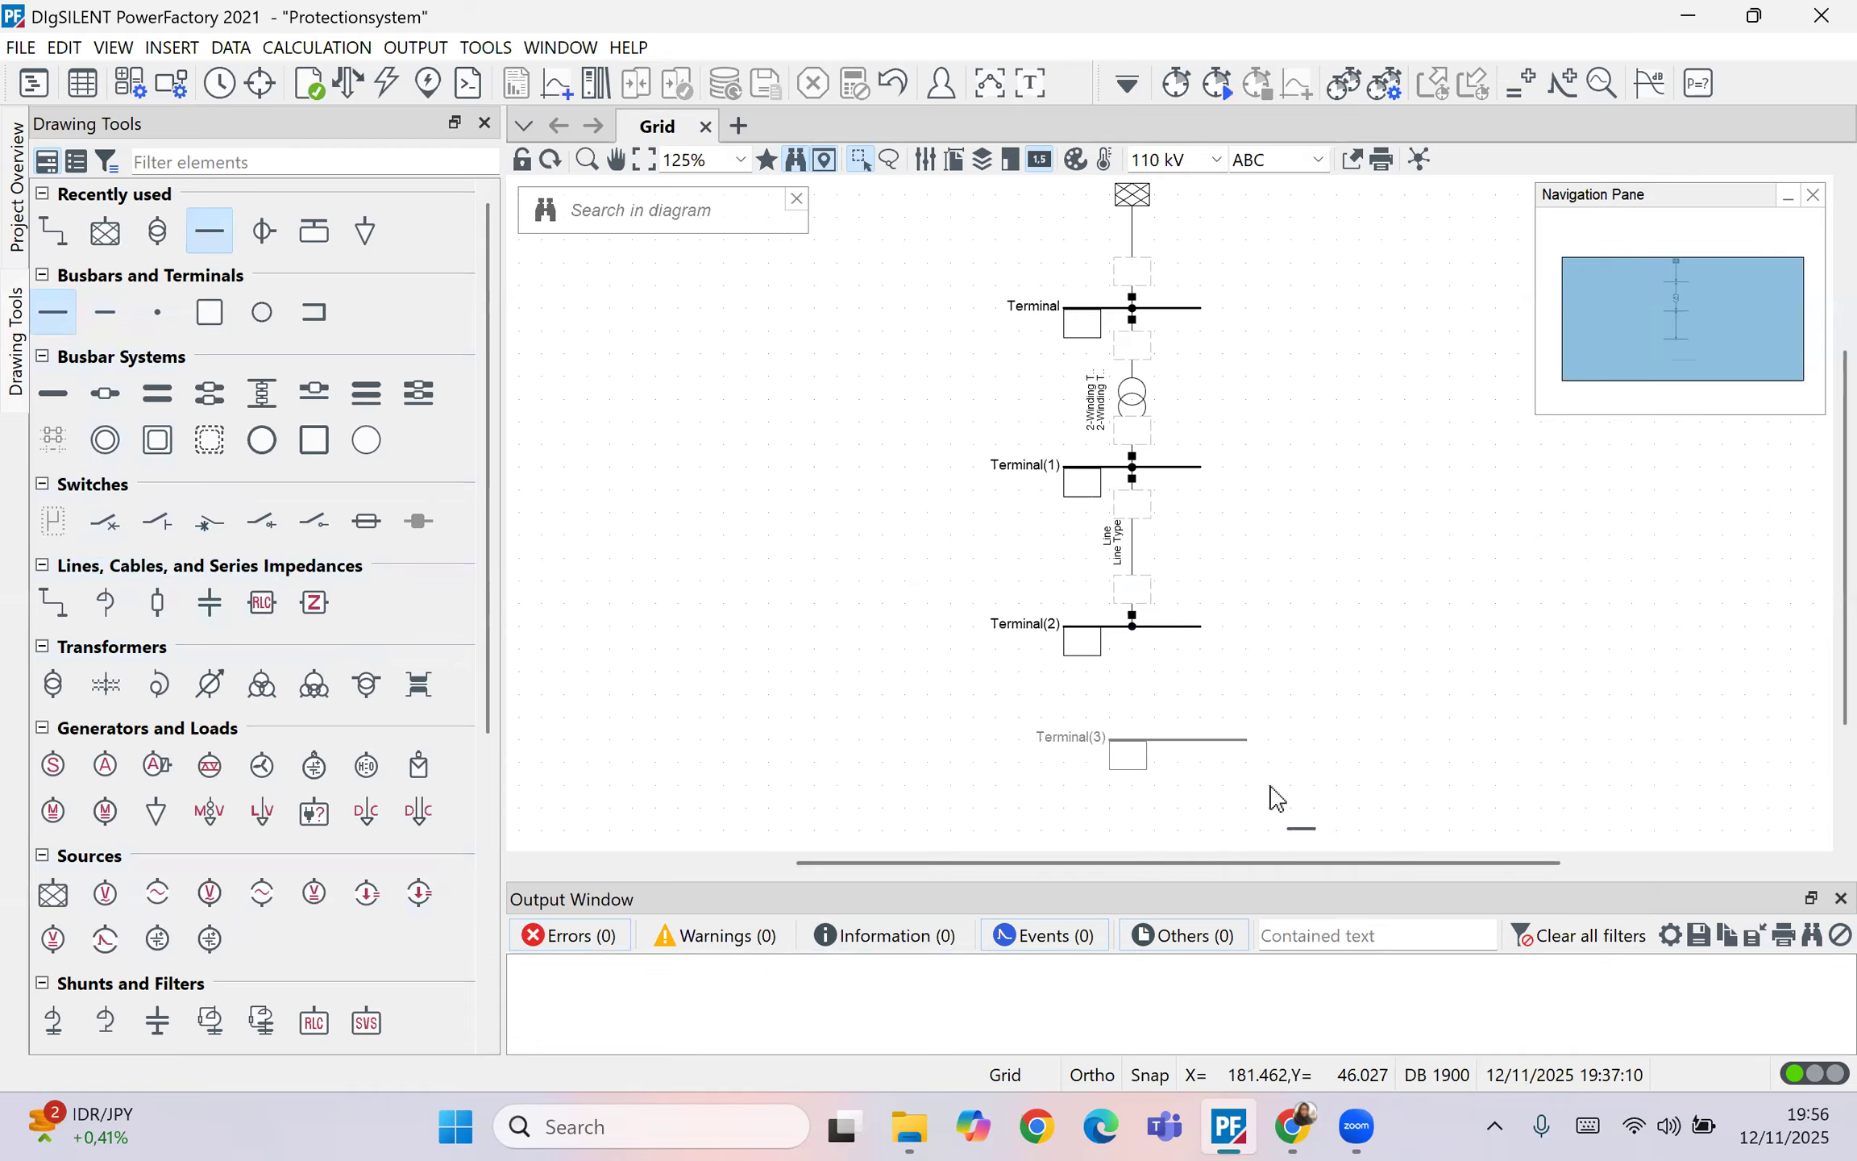
pyautogui.press('Escape')
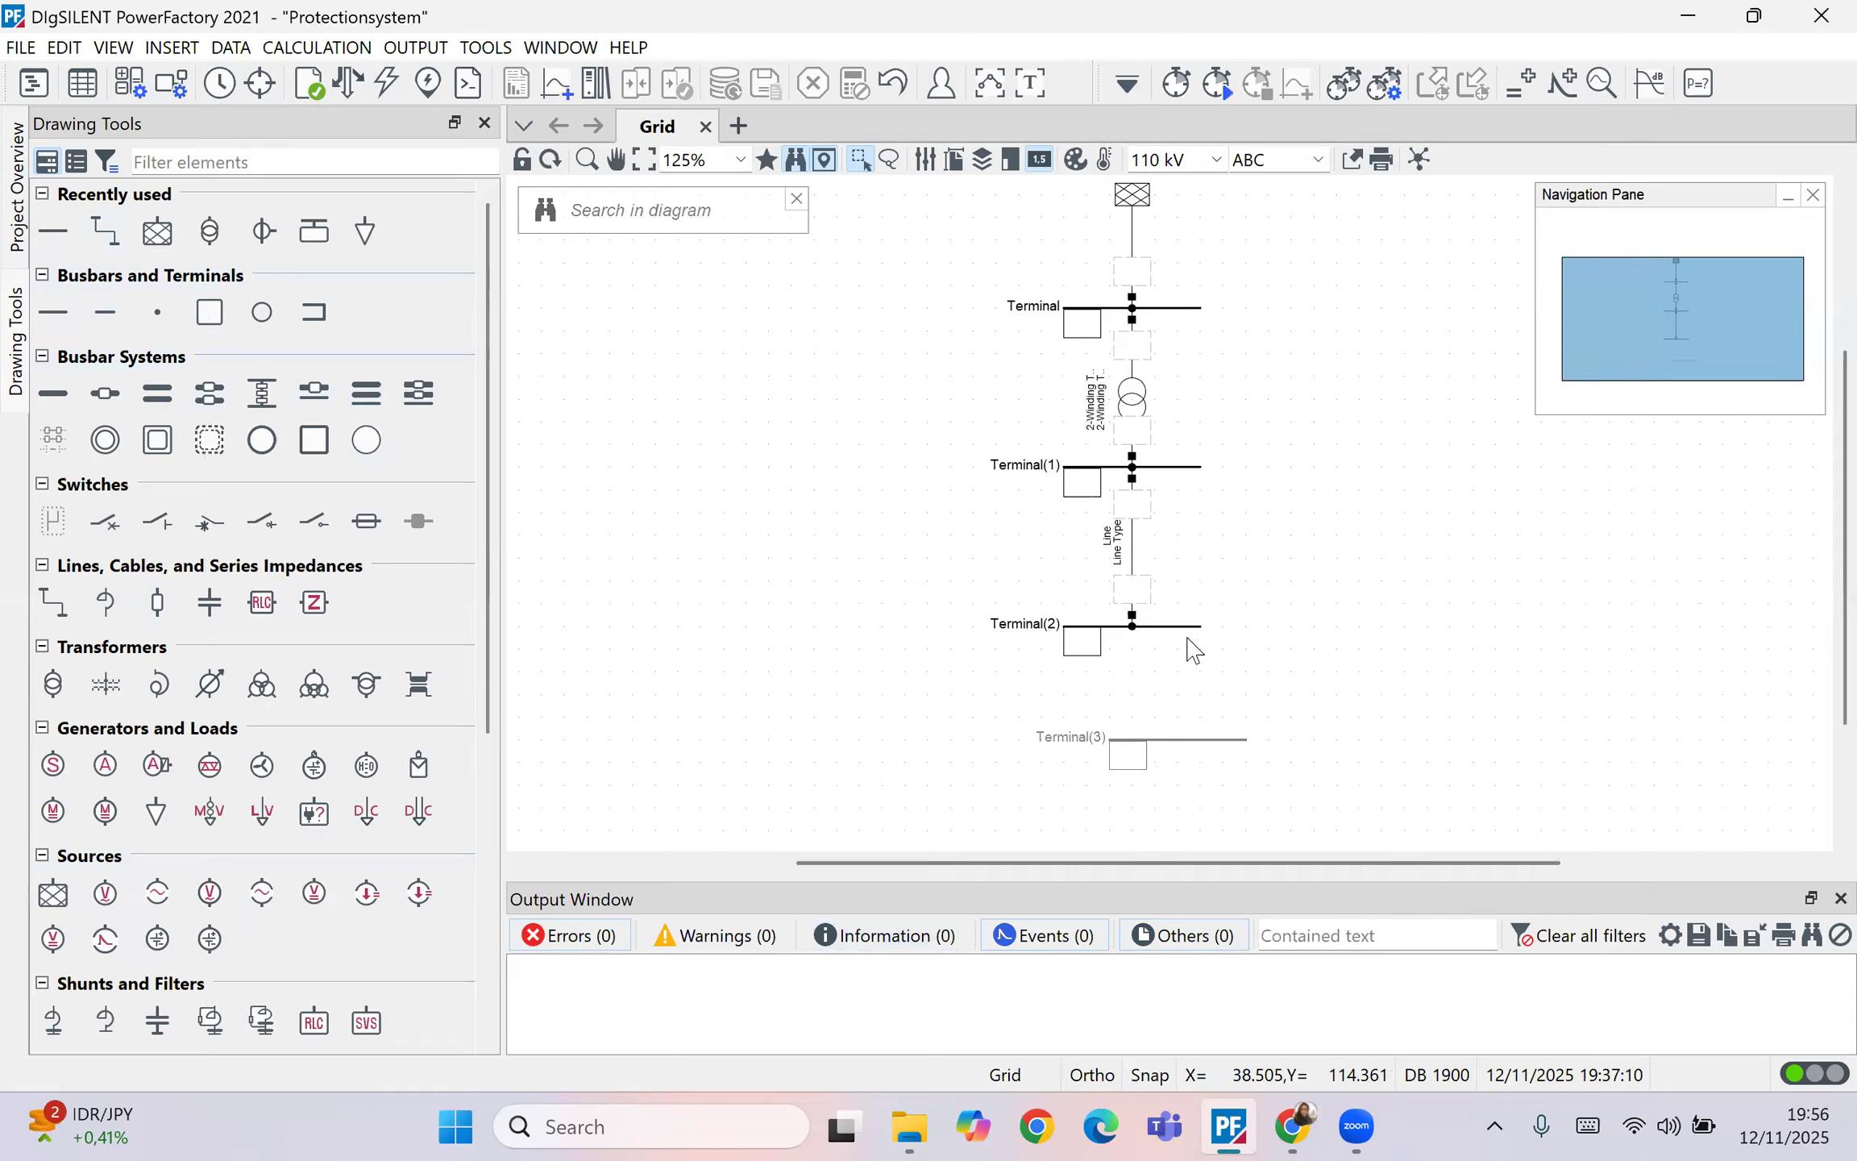
# Step: Set the new lowest busbar's line-line nominal voltage to 11 kV and align it horizontally with the busbars above
pyautogui.doubleClick(1199, 739)
pyautogui.click(880, 526)
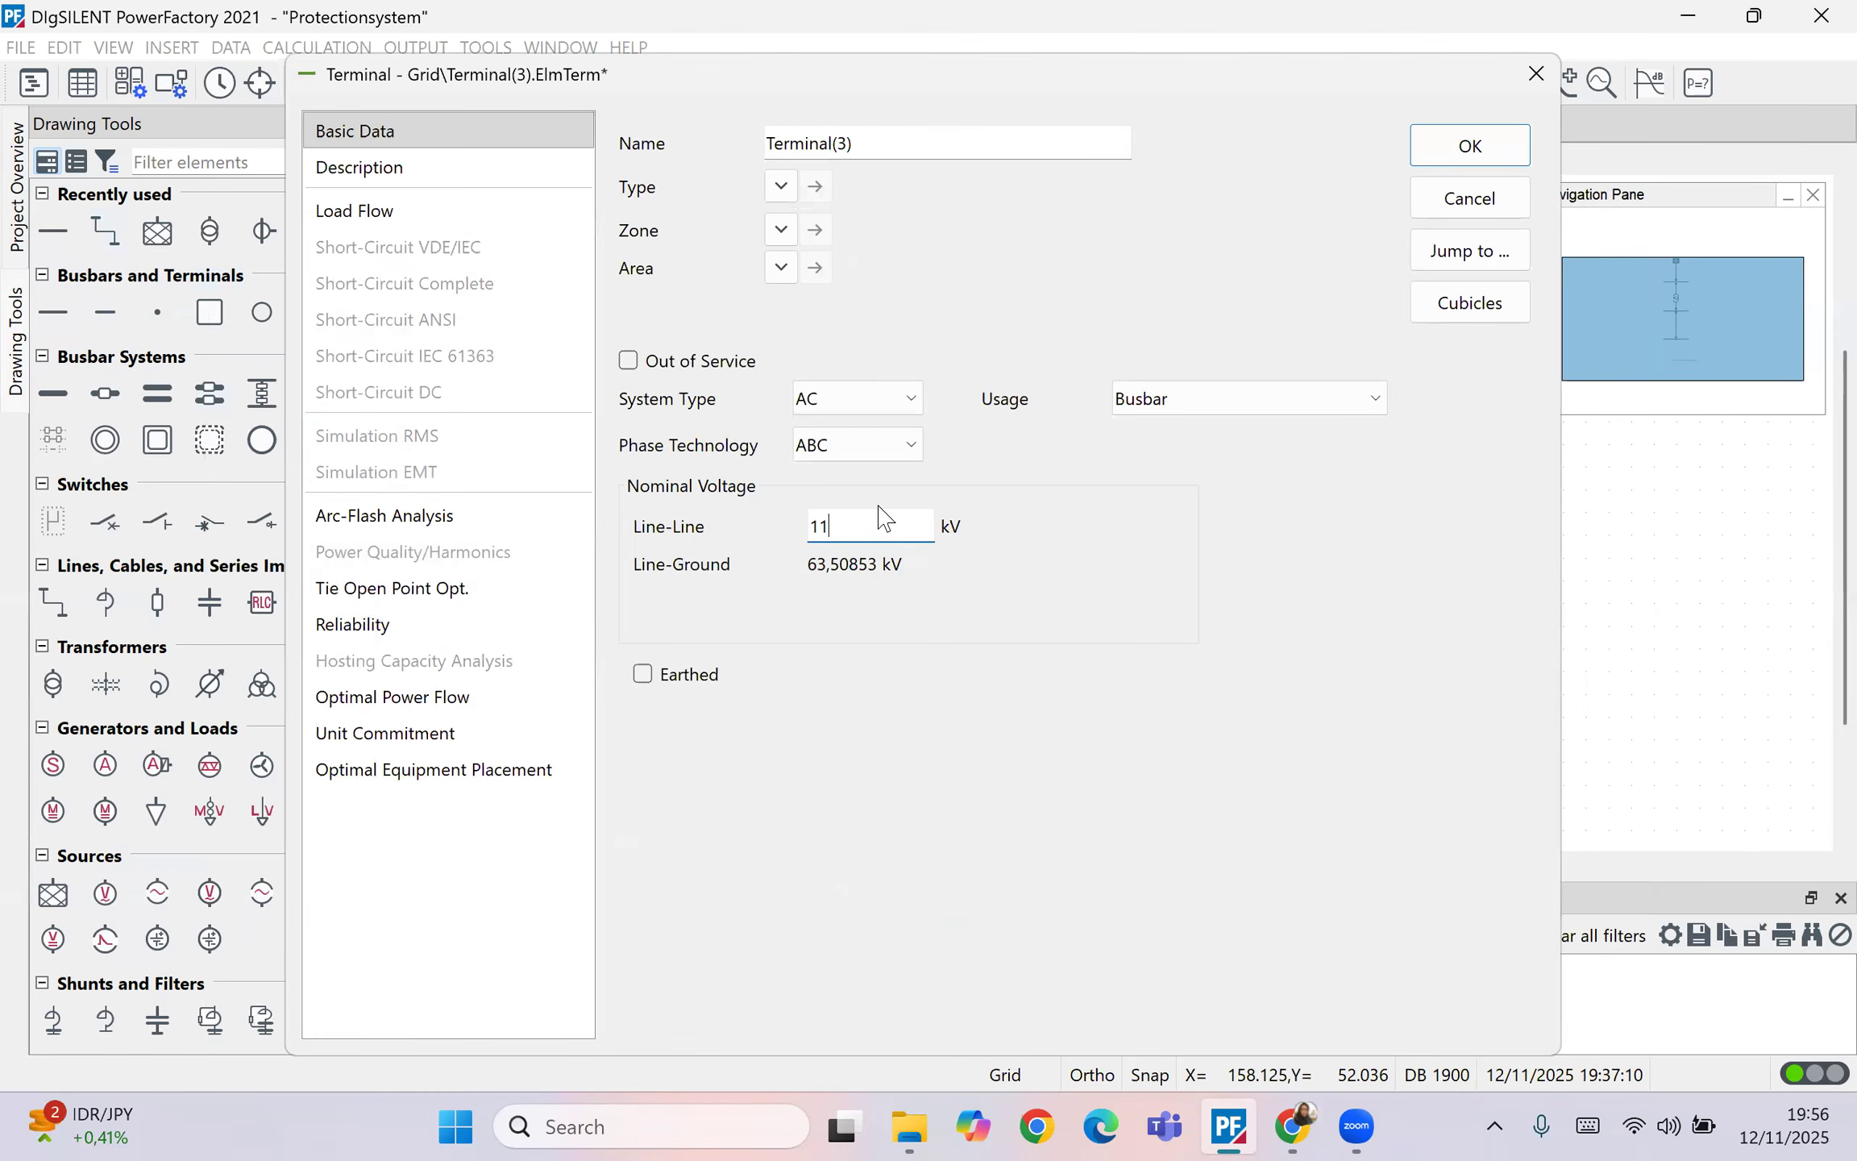
pyautogui.press('Return')
pyautogui.moveTo(1184, 738); pyautogui.dragTo(1139, 738)
pyautogui.click(1255, 651)
# Step: Connect Terminal(2) to Terminal(3) with a line and shift Terminal(2) slightly upward to even out the busbar spacing
pyautogui.click(50, 611)
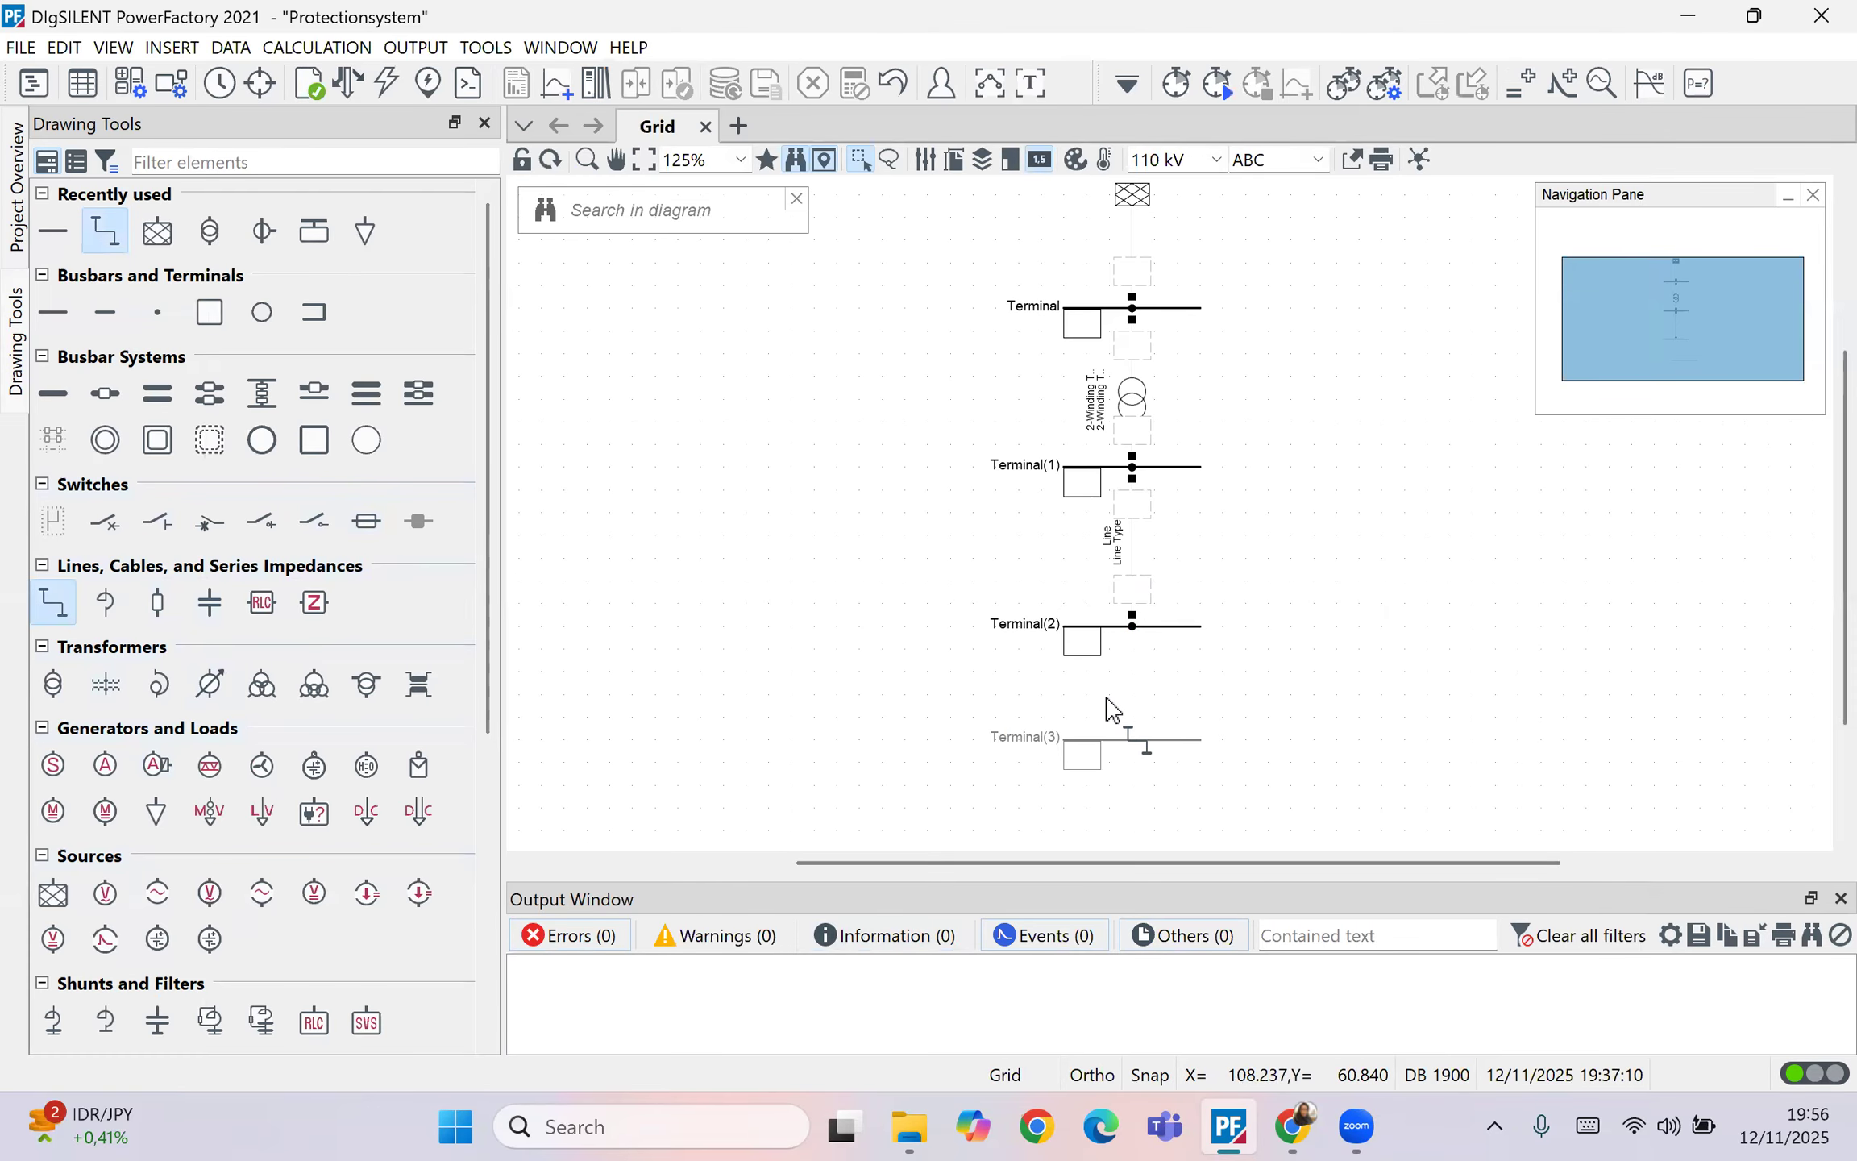
pyautogui.click(1138, 626)
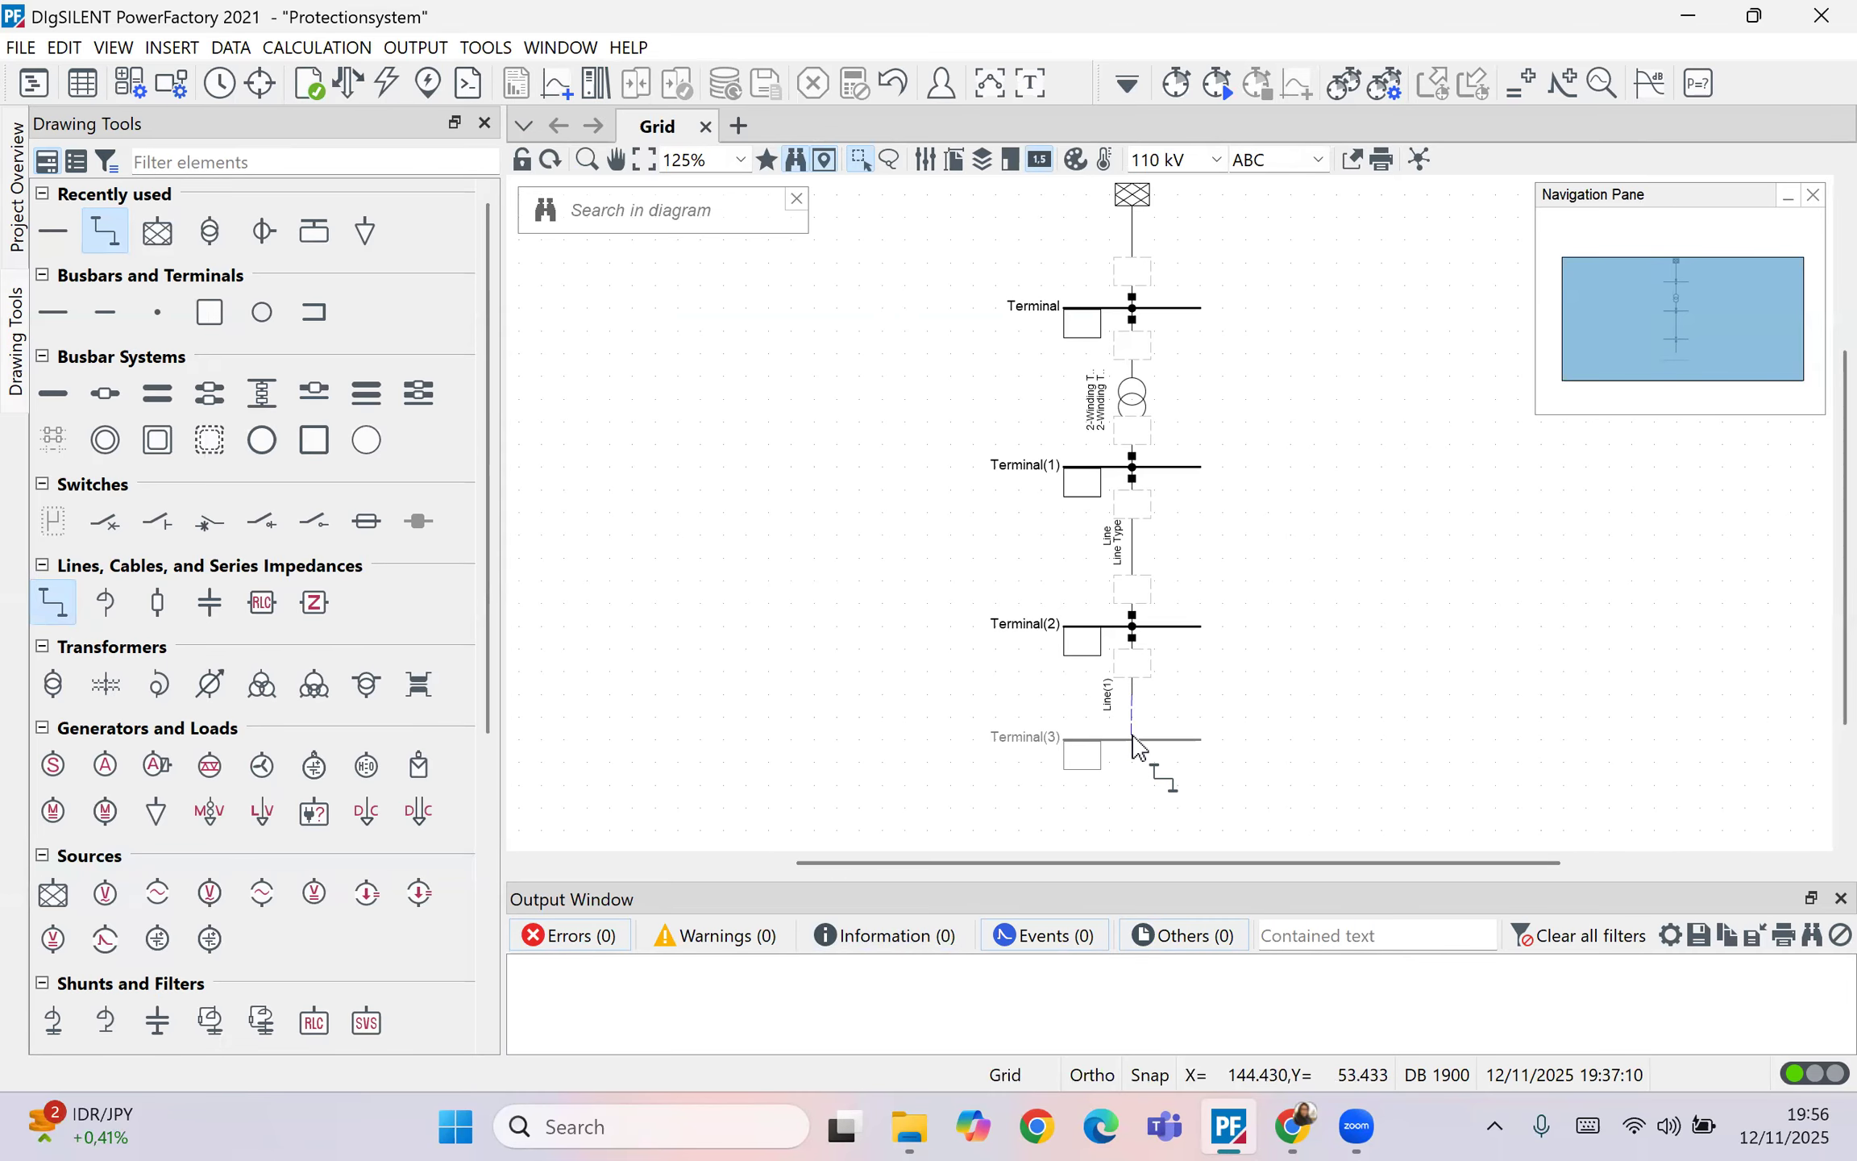
pyautogui.click(1192, 740)
pyautogui.press('Escape')
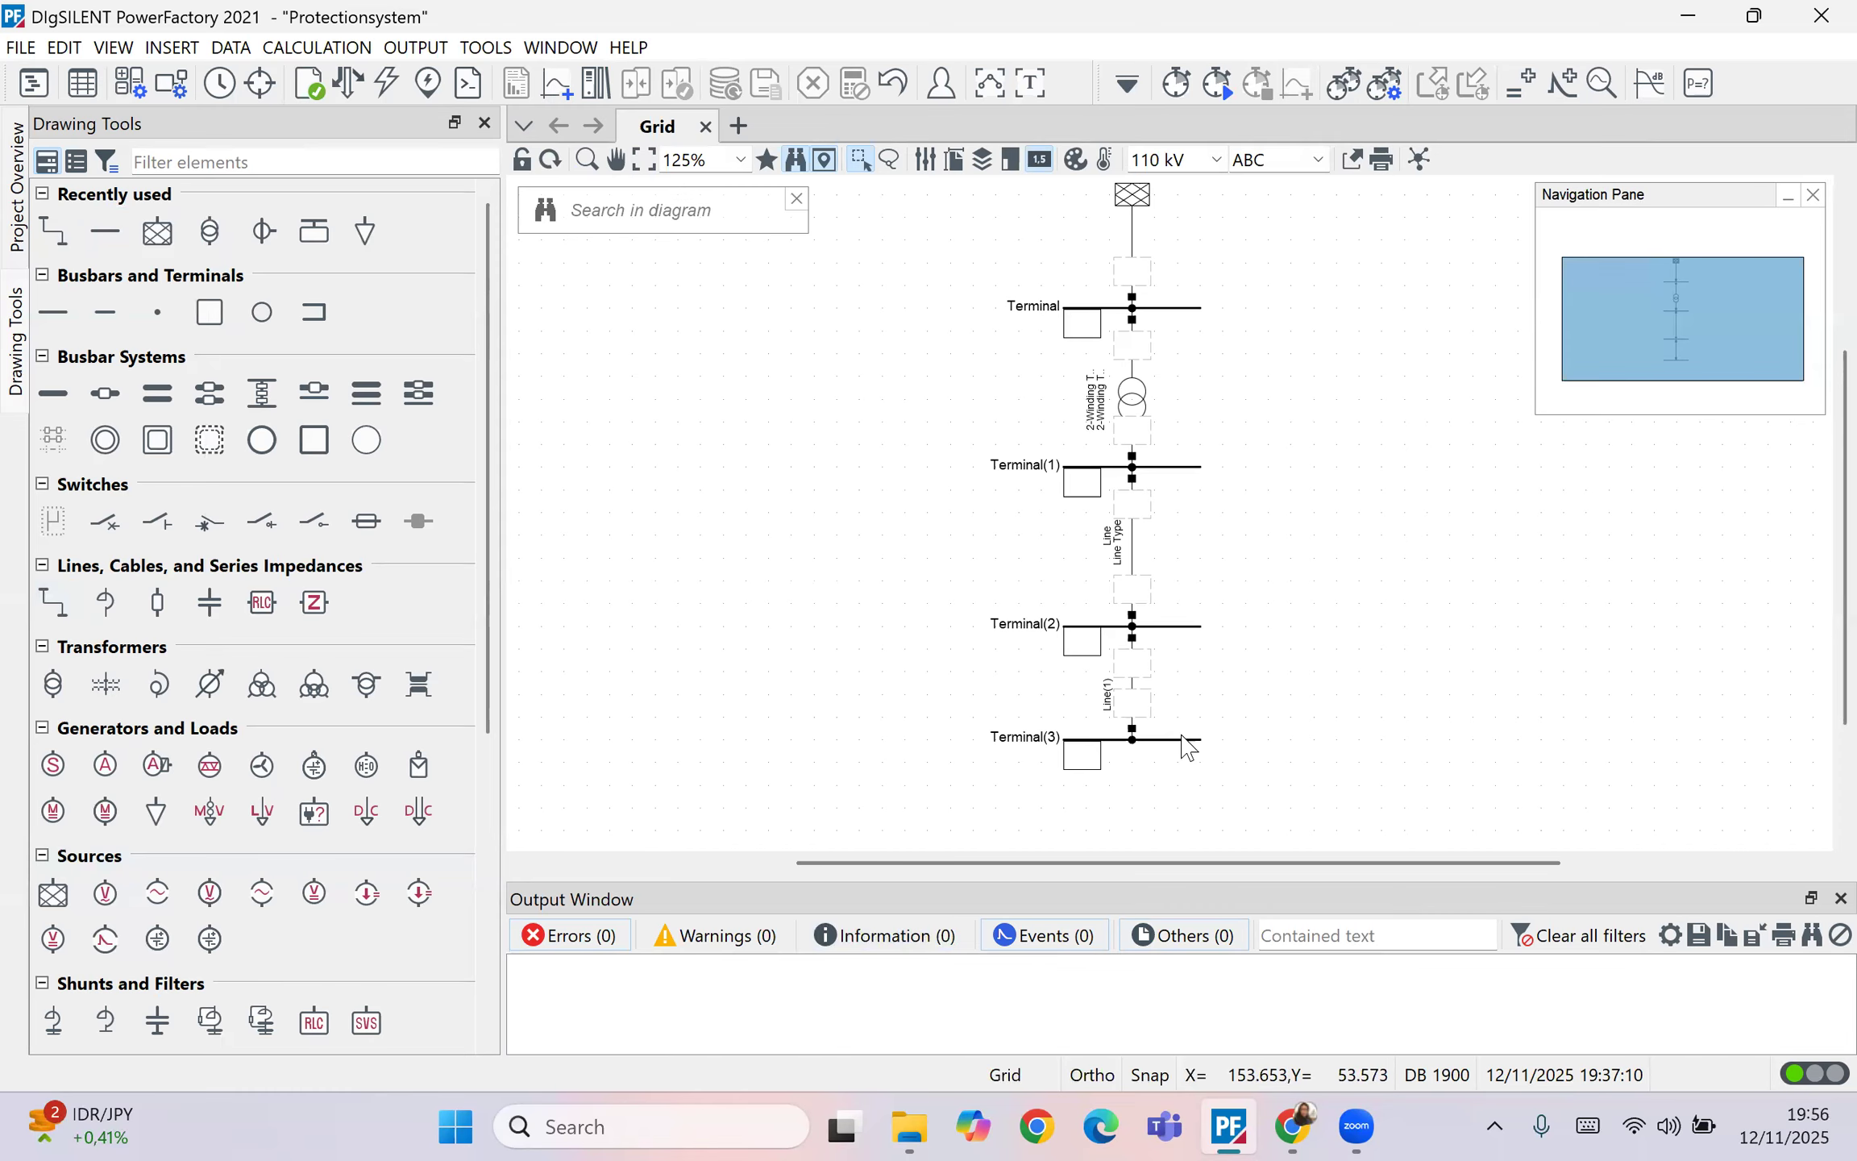
pyautogui.moveTo(1170, 630); pyautogui.dragTo(1161, 605)
pyautogui.click(1280, 746)
# Step: Place a general load on the lowest busbar, Terminal(3)
pyautogui.click(157, 811)
pyautogui.click(1133, 750)
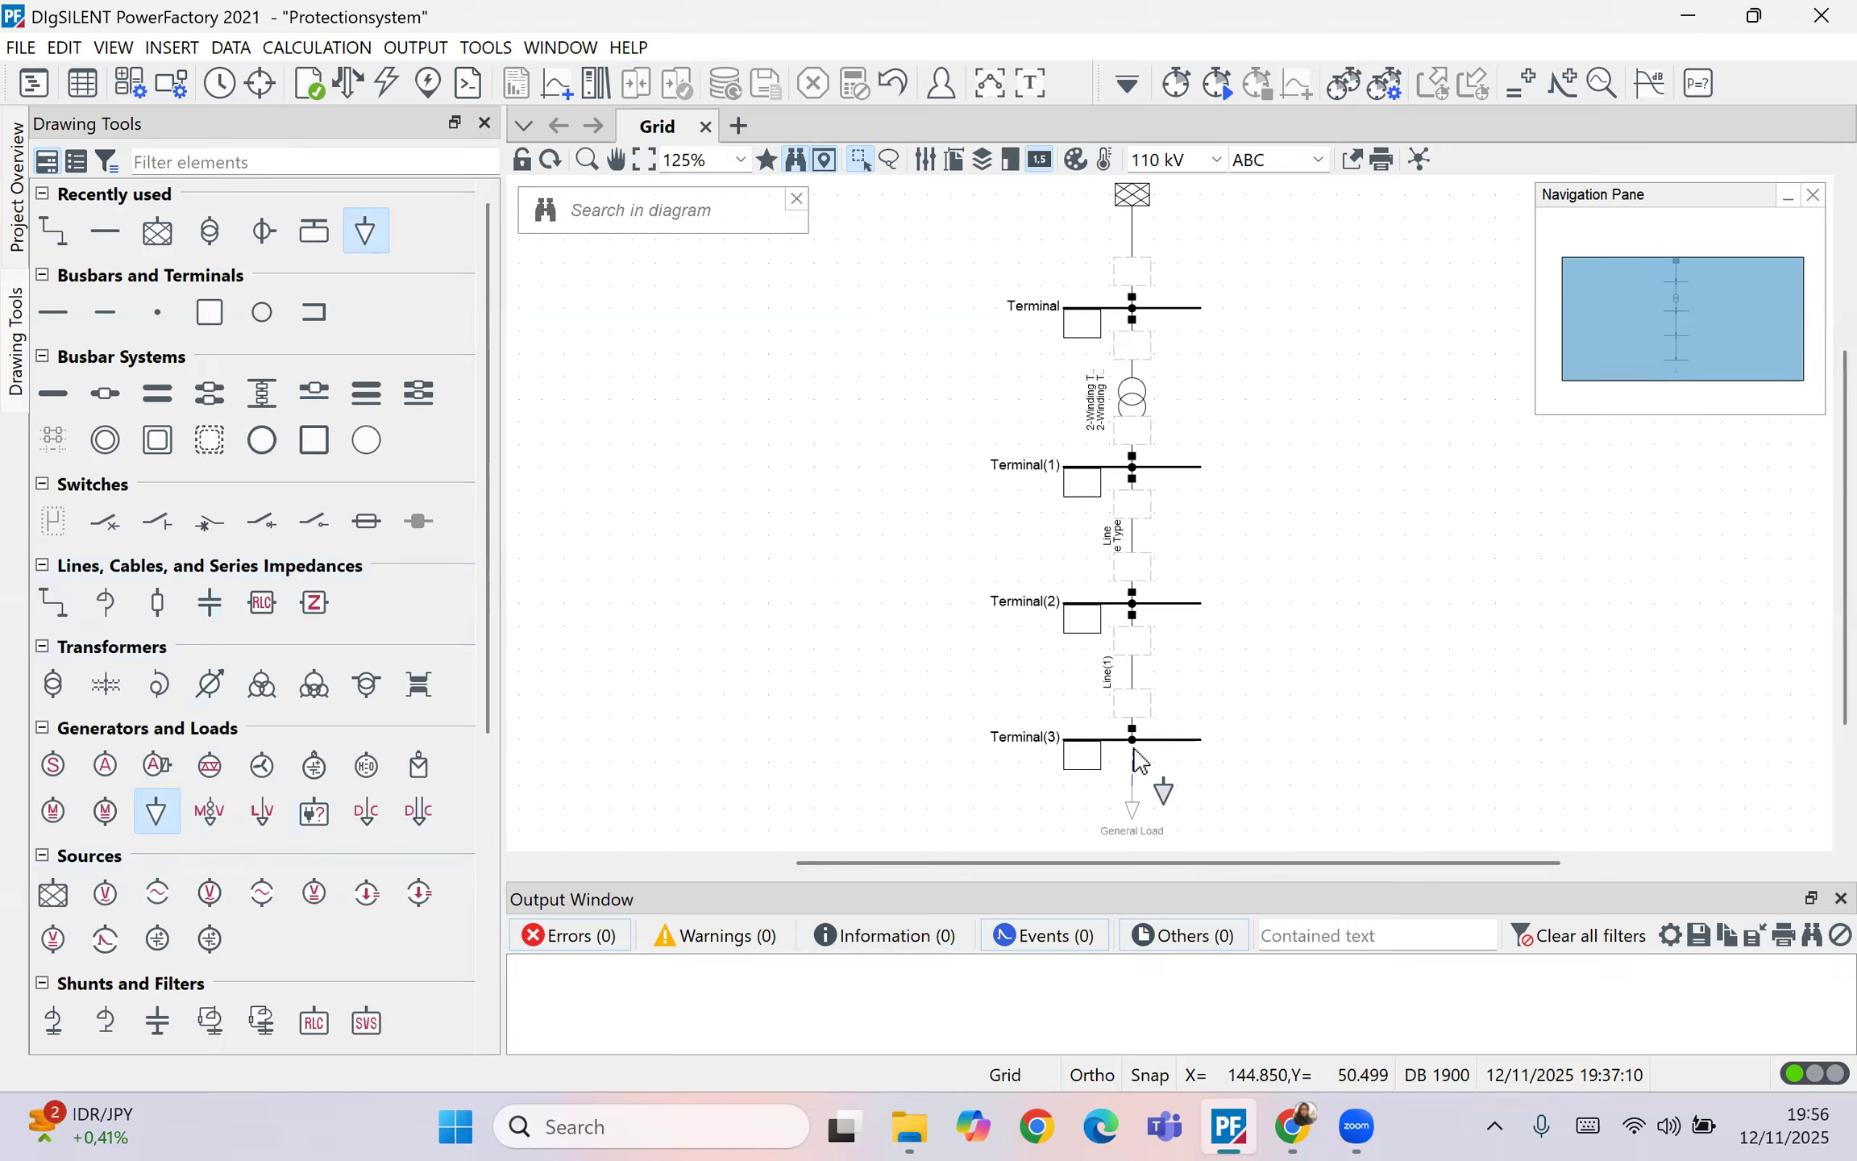
pyautogui.press('Escape')
# Step: Set the general load's load flow operating point to 1 MW active power and 0.2 Mvar reactive power
pyautogui.doubleClick(1133, 810)
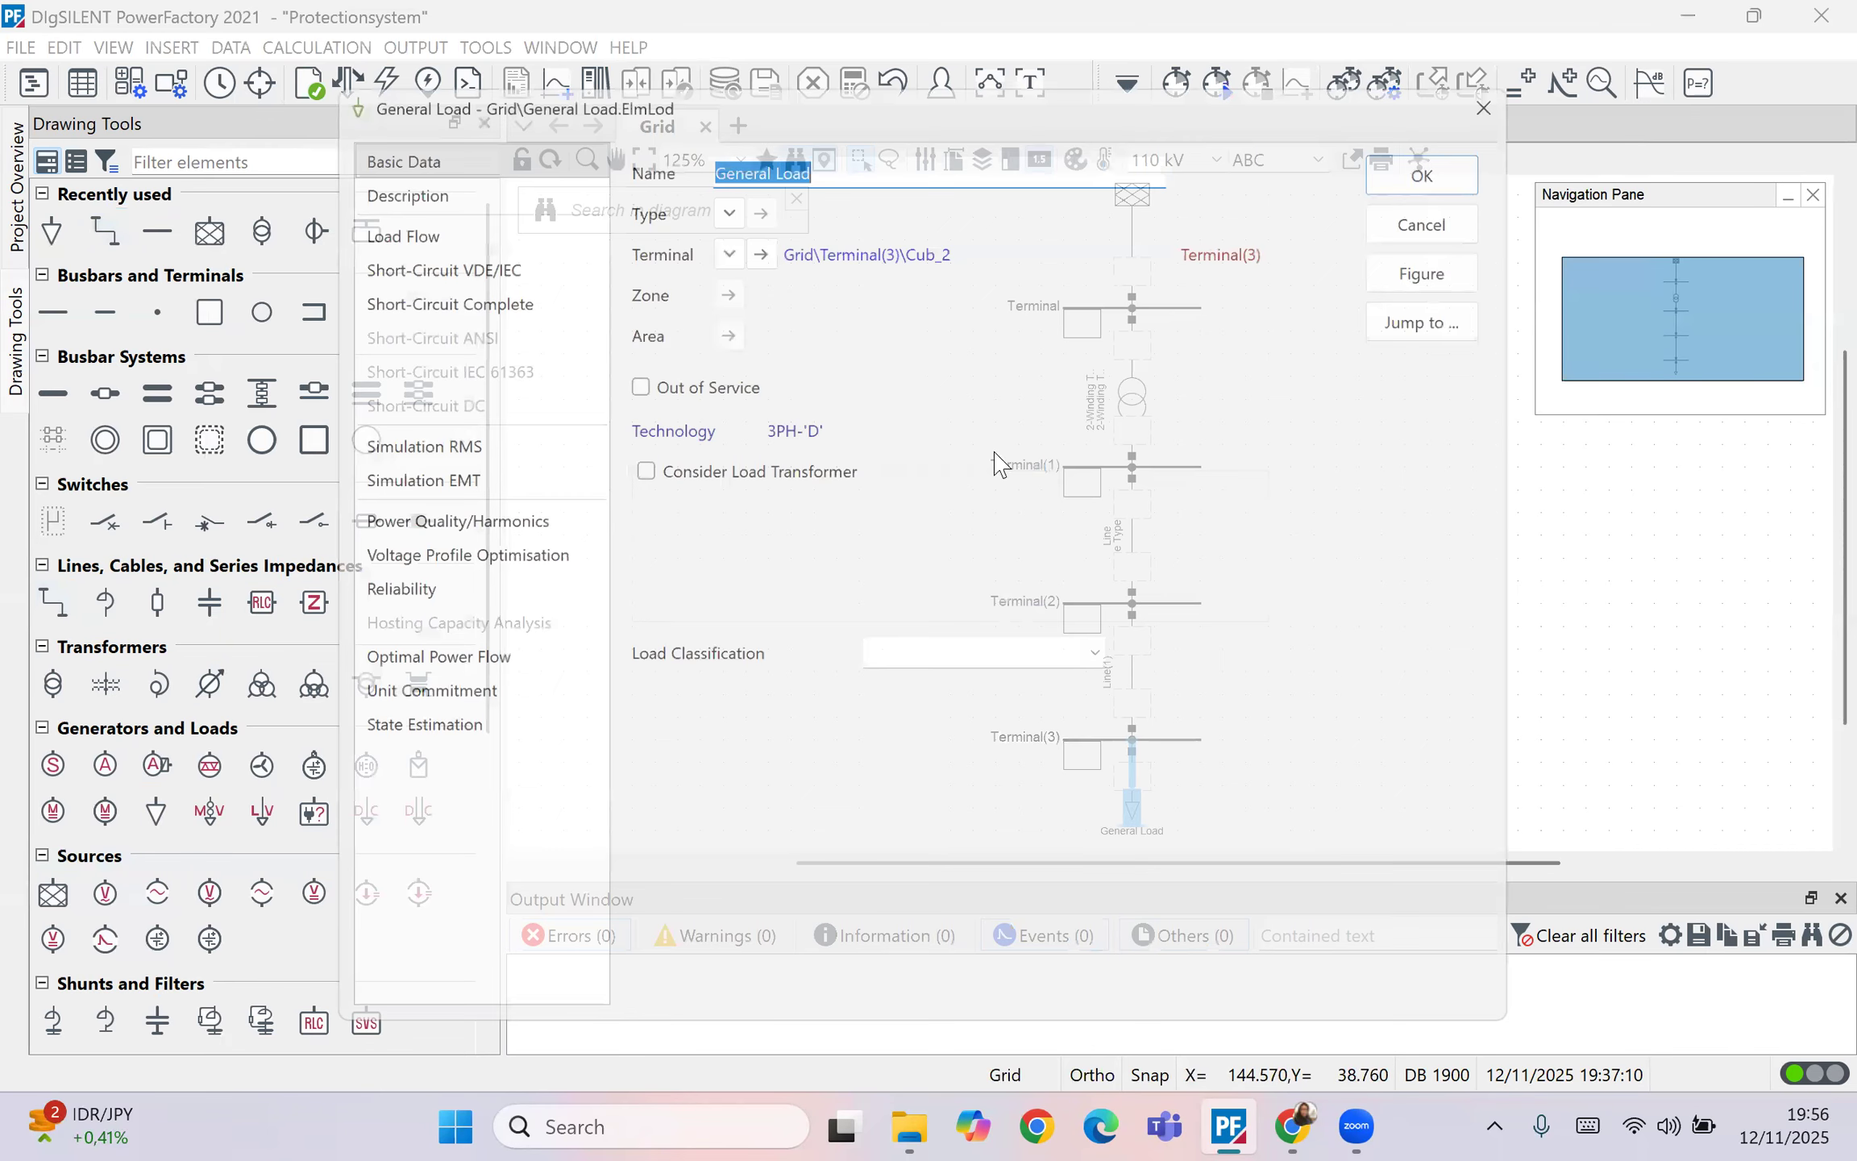
pyautogui.click(483, 213)
pyautogui.click(864, 303)
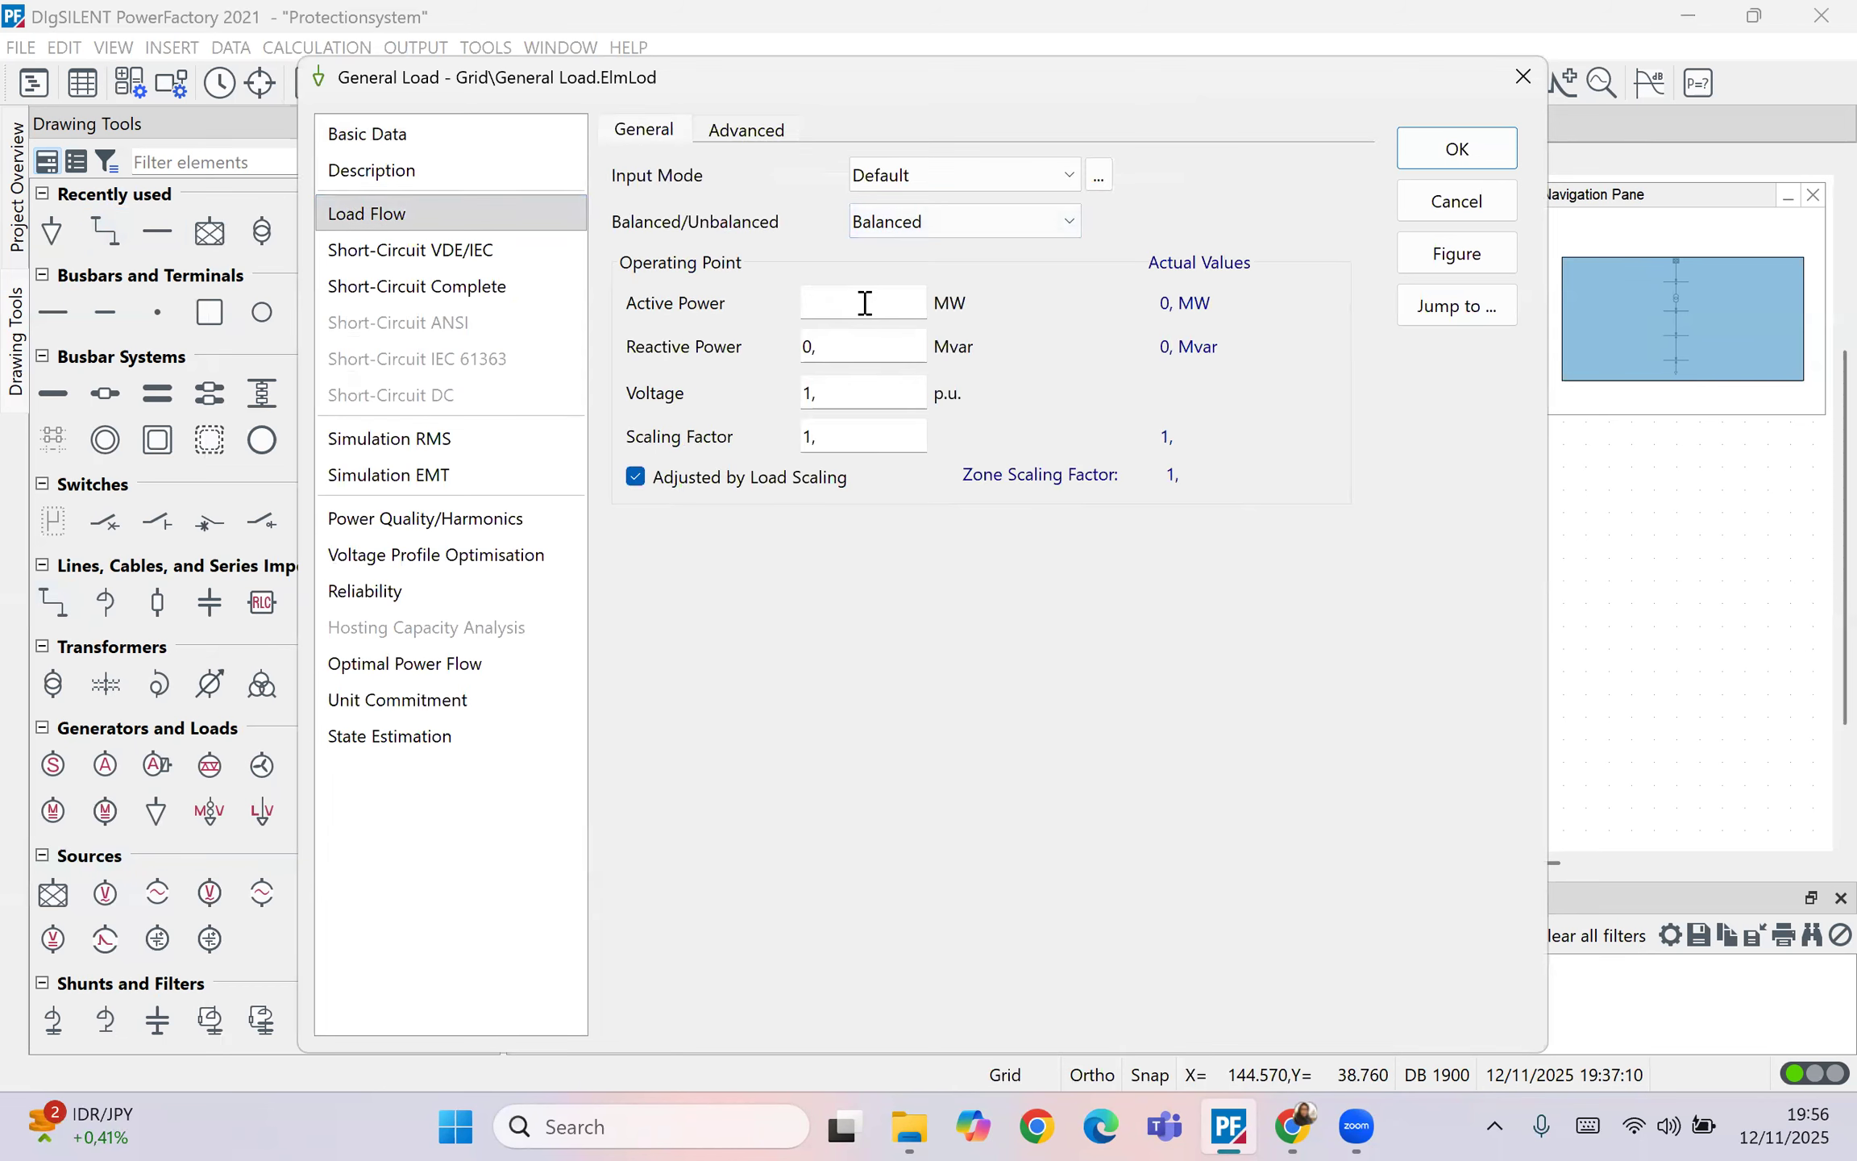
pyautogui.write('1')
pyautogui.click(833, 355)
pyautogui.doubleClick(860, 304)
pyautogui.click(833, 348)
pyautogui.press('Return')
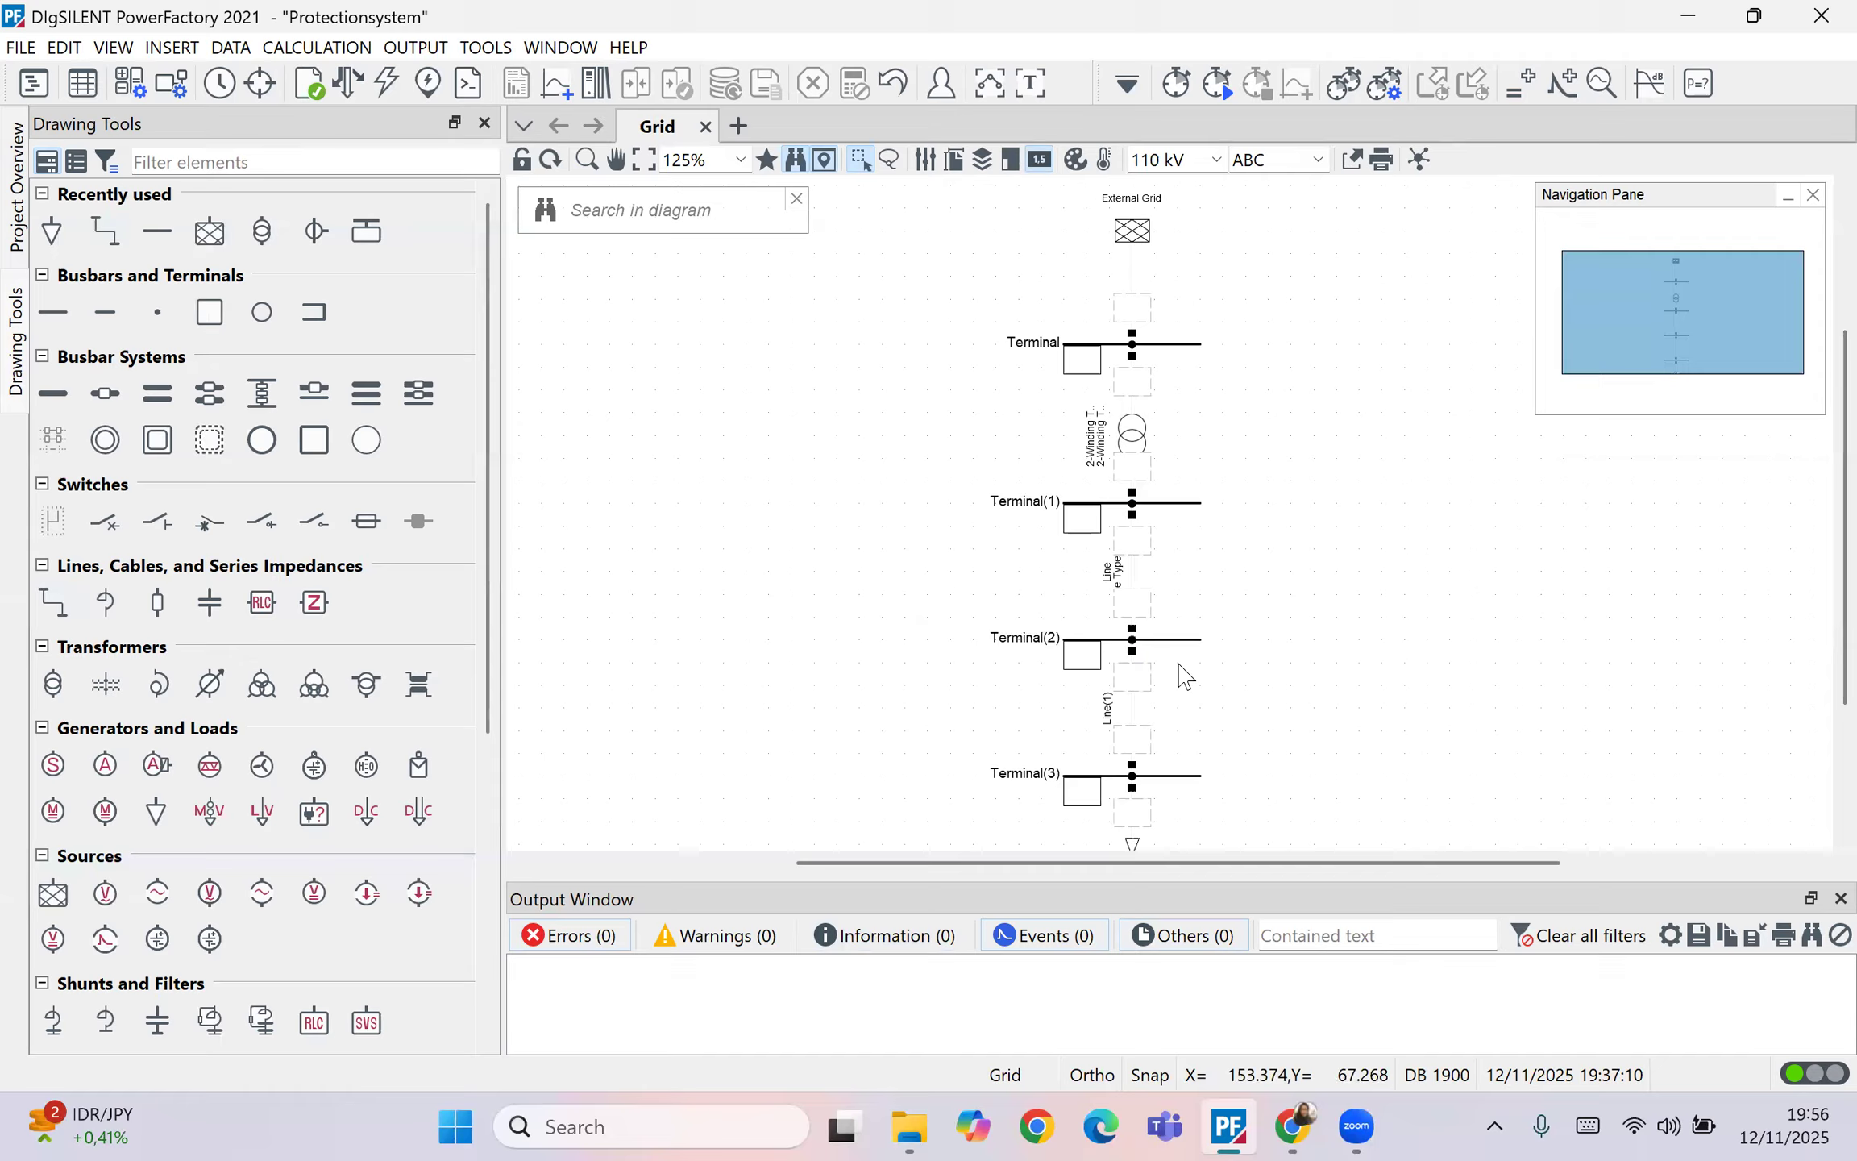
# Step: Run a balanced AC load flow calculation and read through the output messages
pyautogui.click(351, 86)
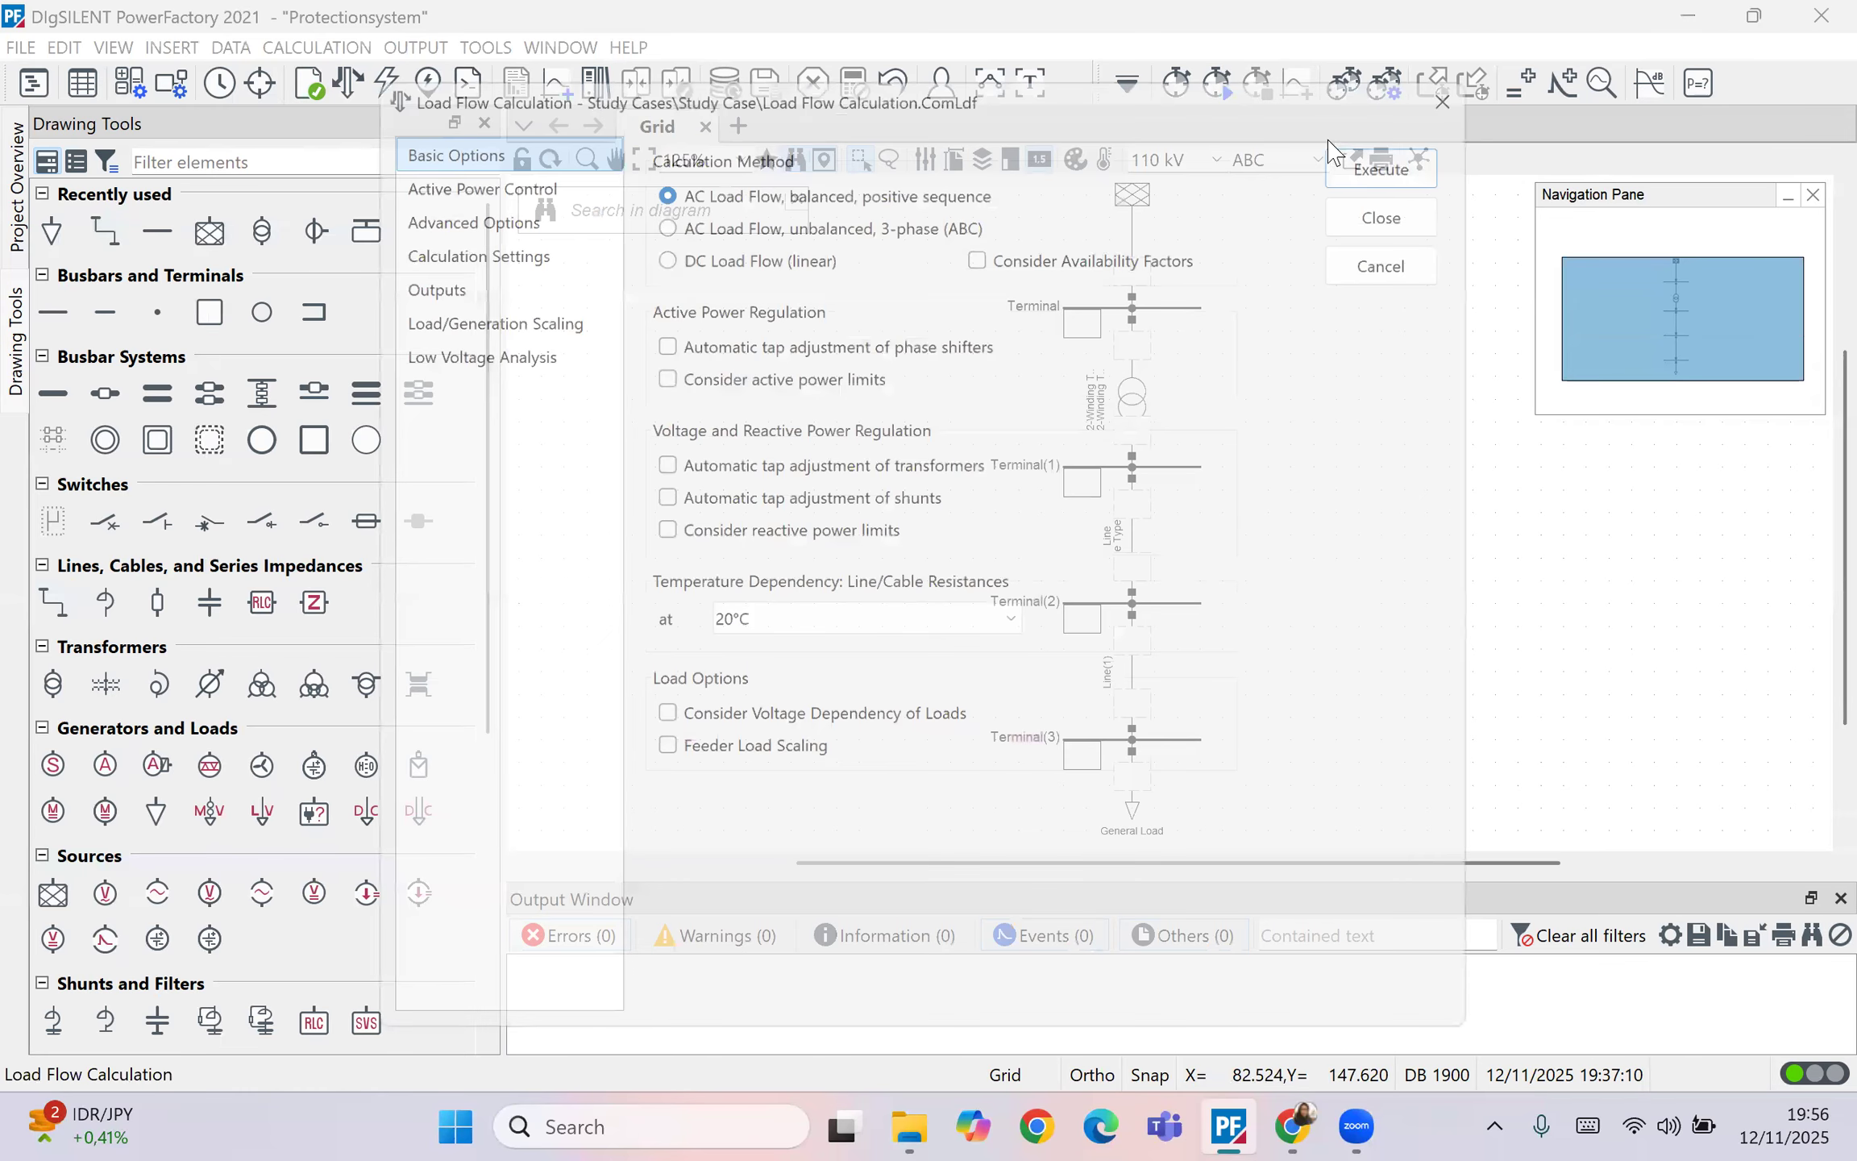
pyautogui.press('Return')
pyautogui.click(1047, 639)
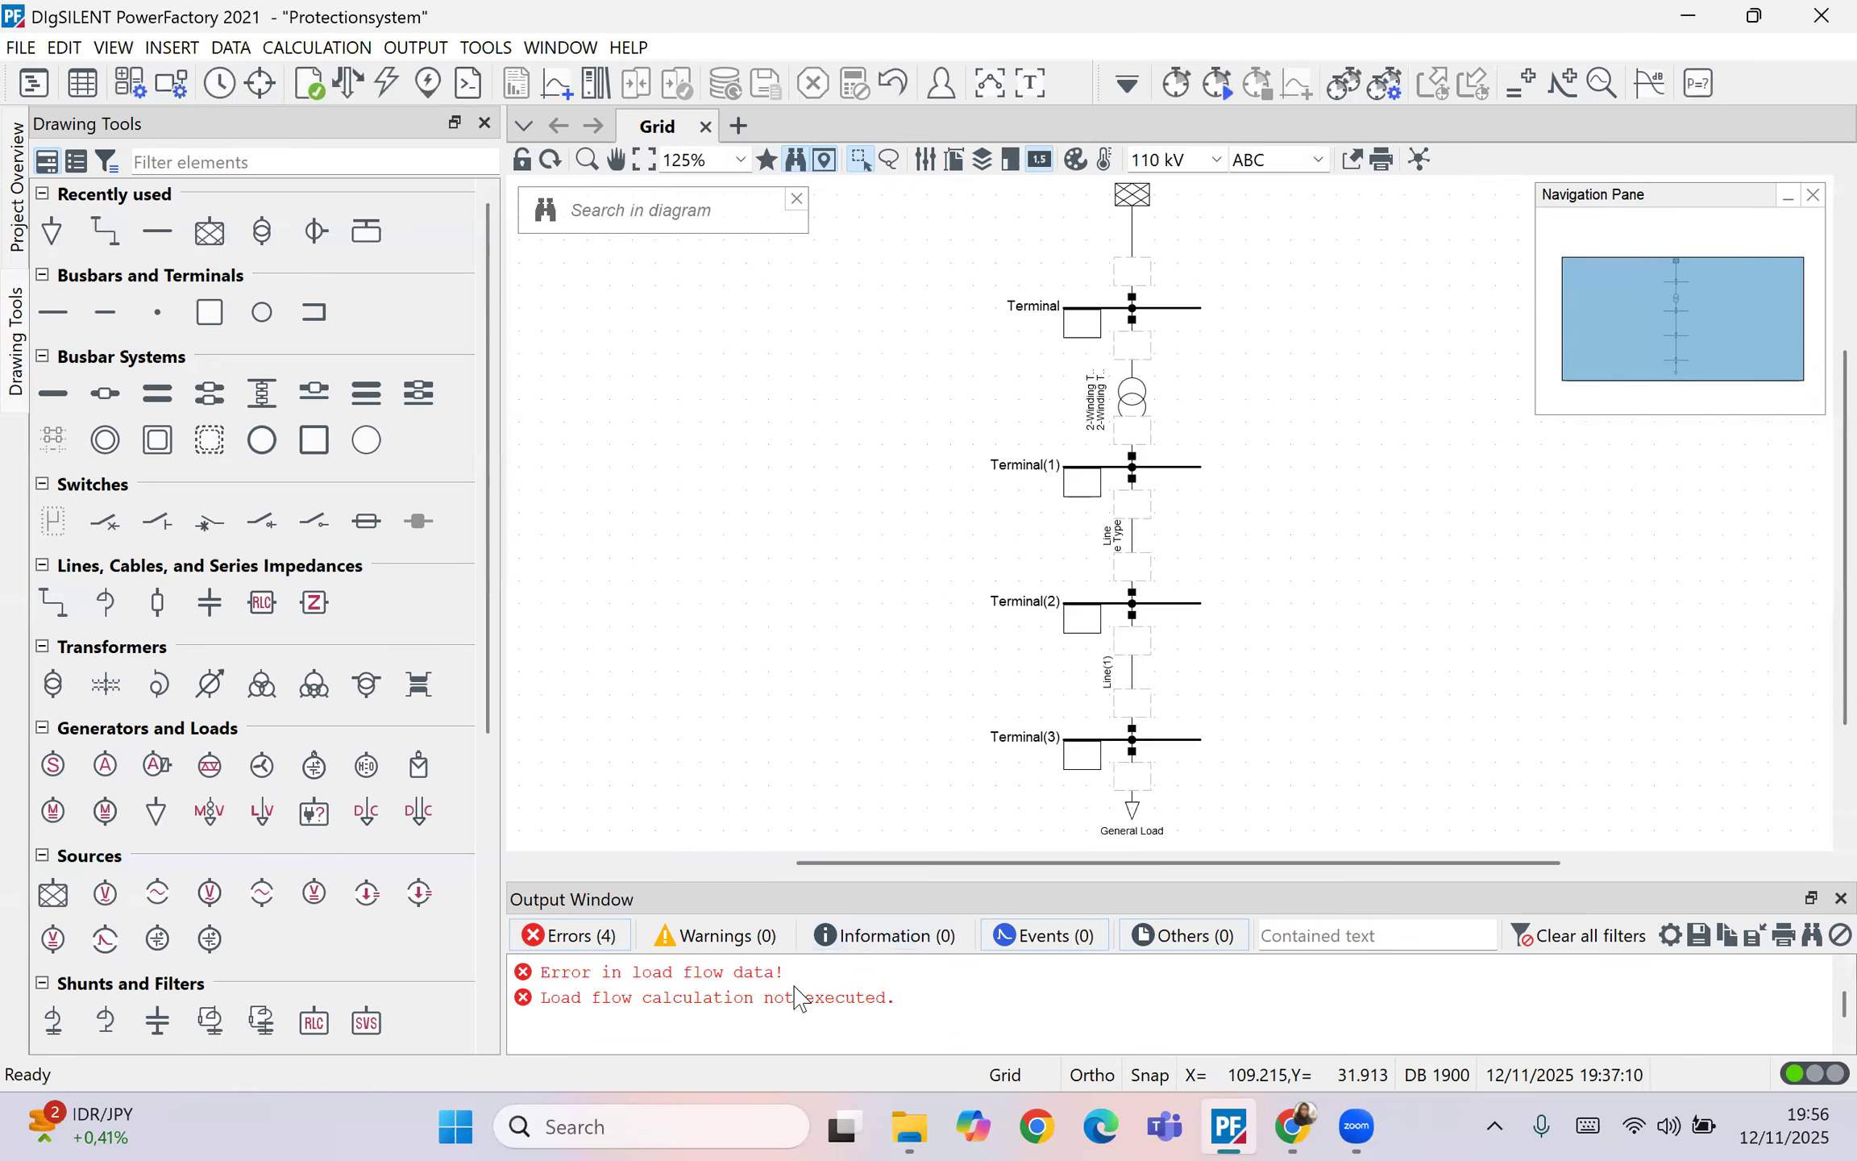
pyautogui.scroll(1, 797, 998)
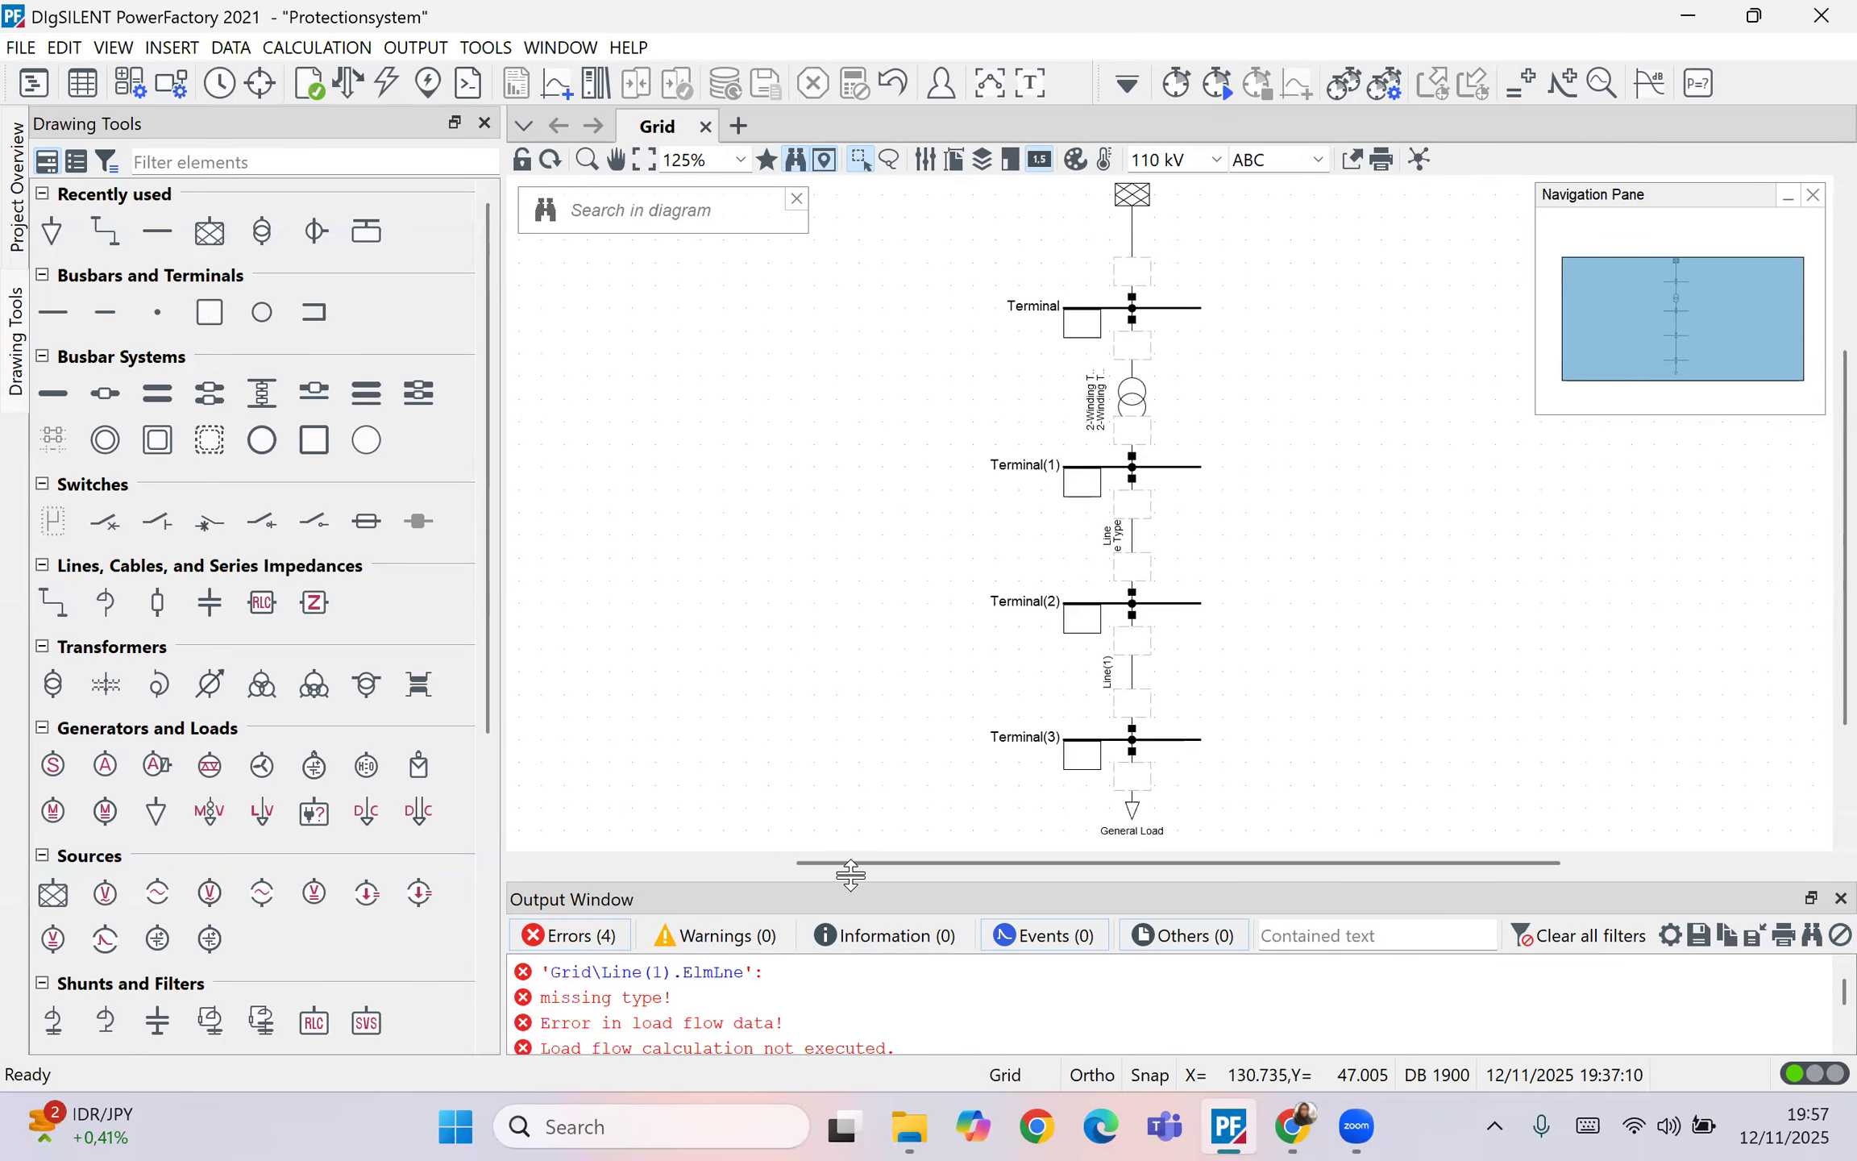
# Step: Assign a new project line type with an 11 kV rated voltage to the line between Terminal(2) and Terminal(3)
pyautogui.doubleClick(1133, 681)
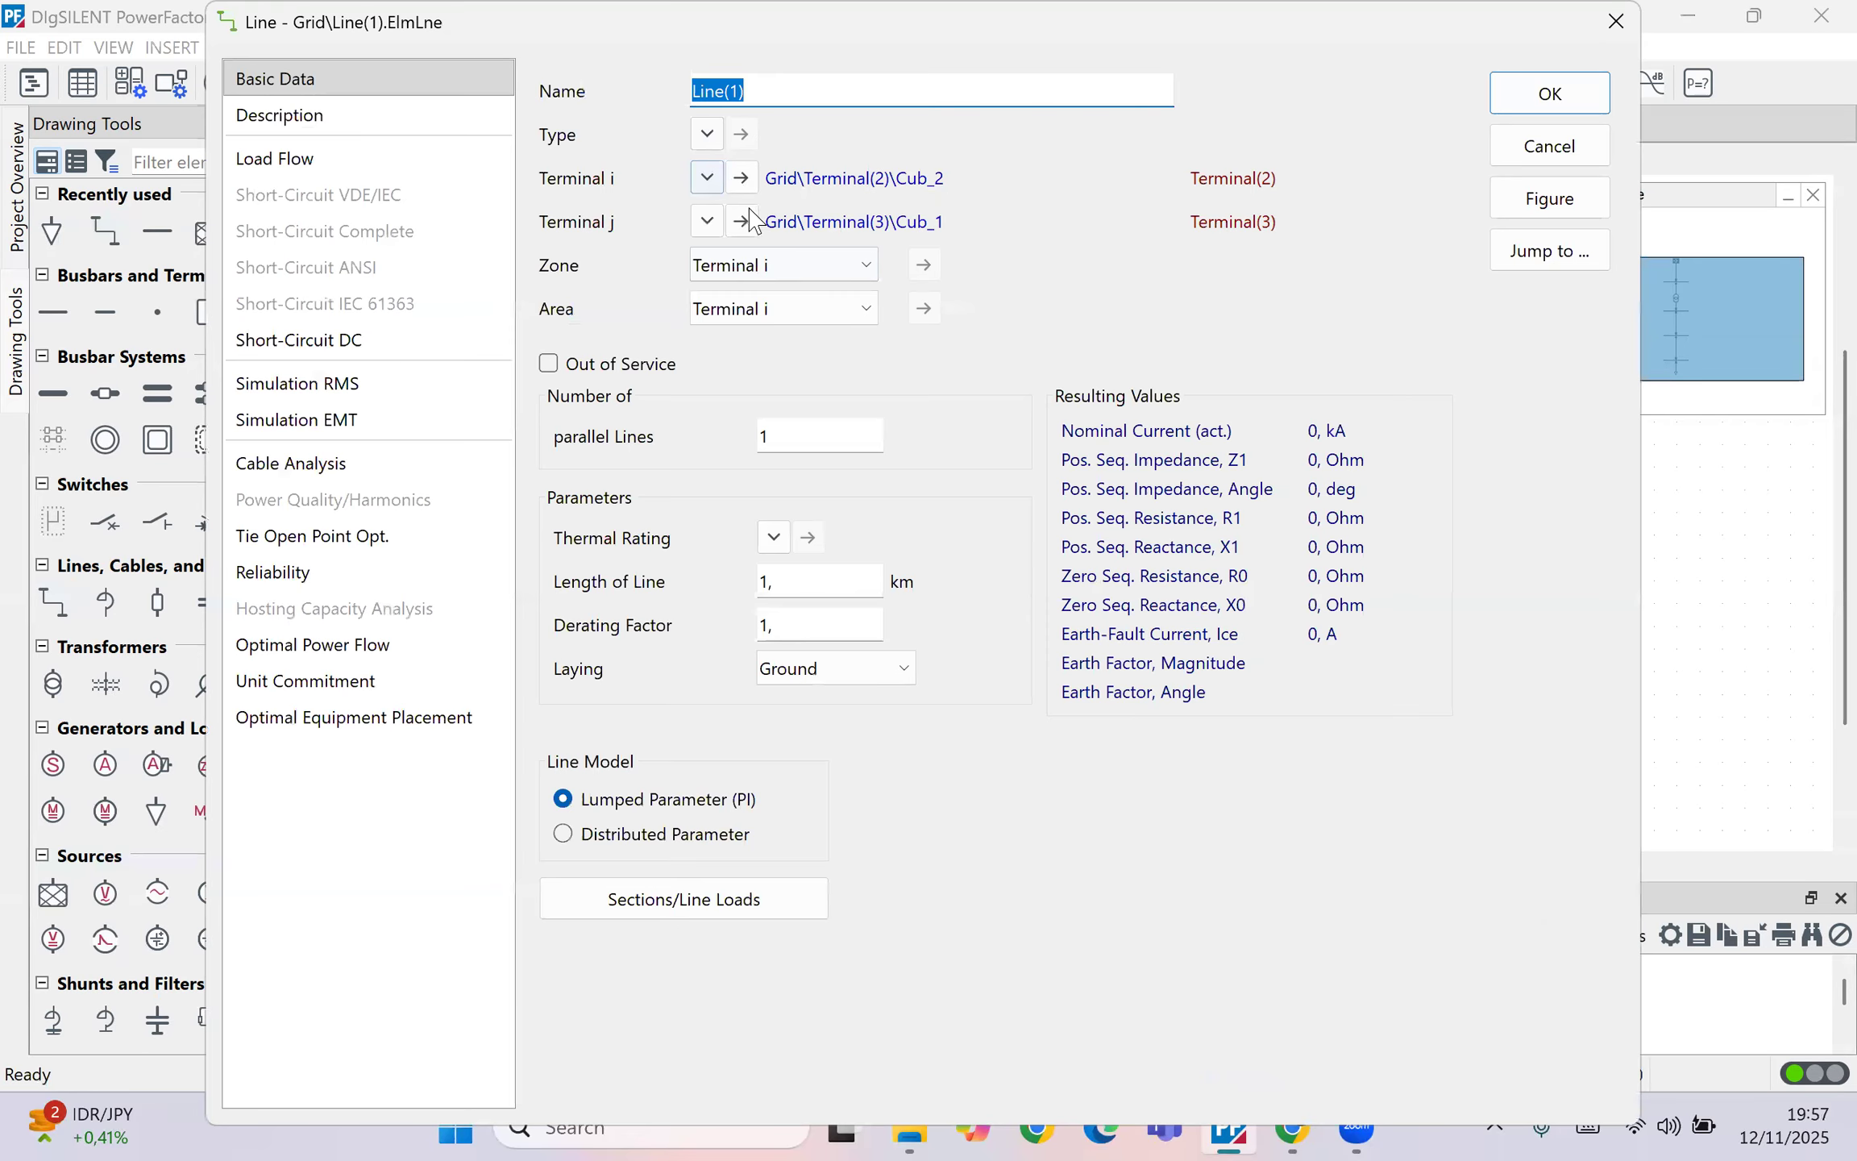
pyautogui.click(707, 134)
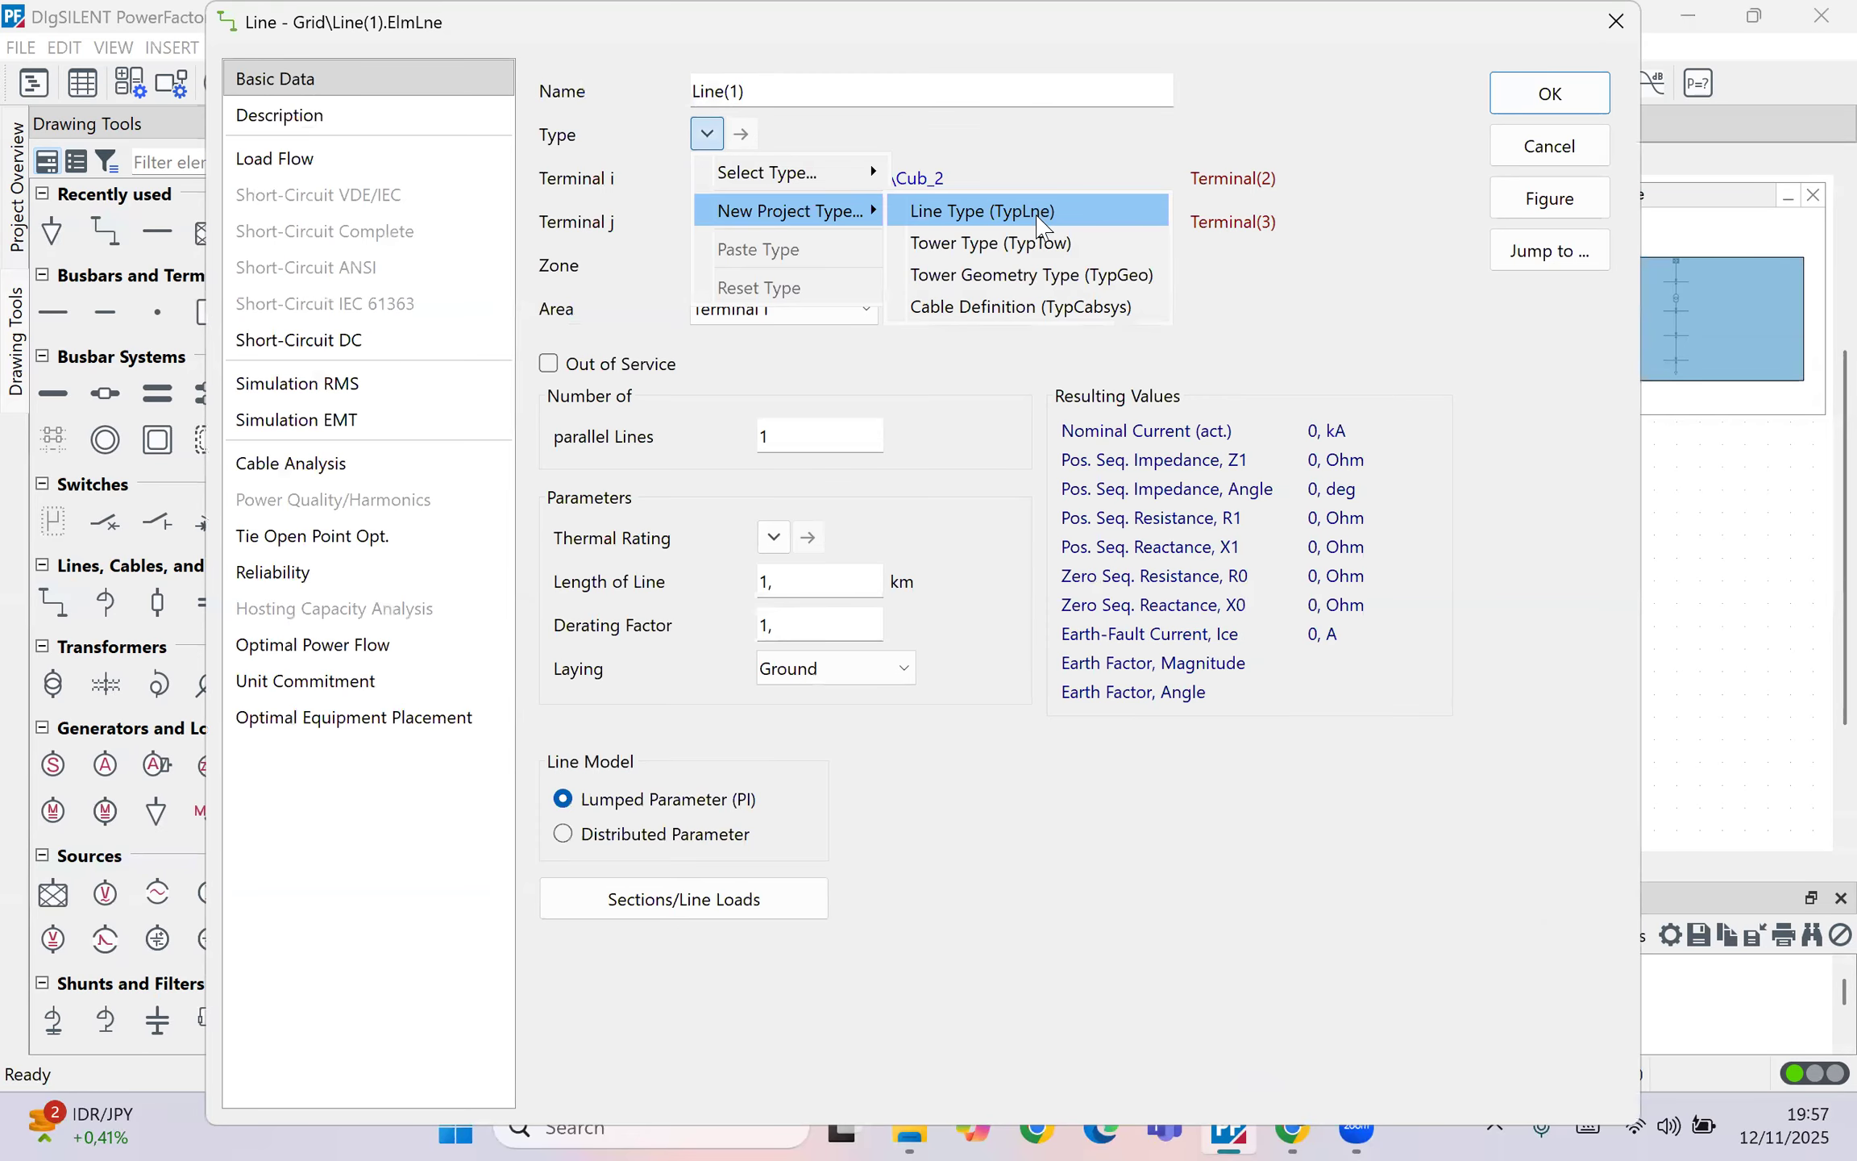
pyautogui.click(1023, 206)
pyautogui.click(738, 217)
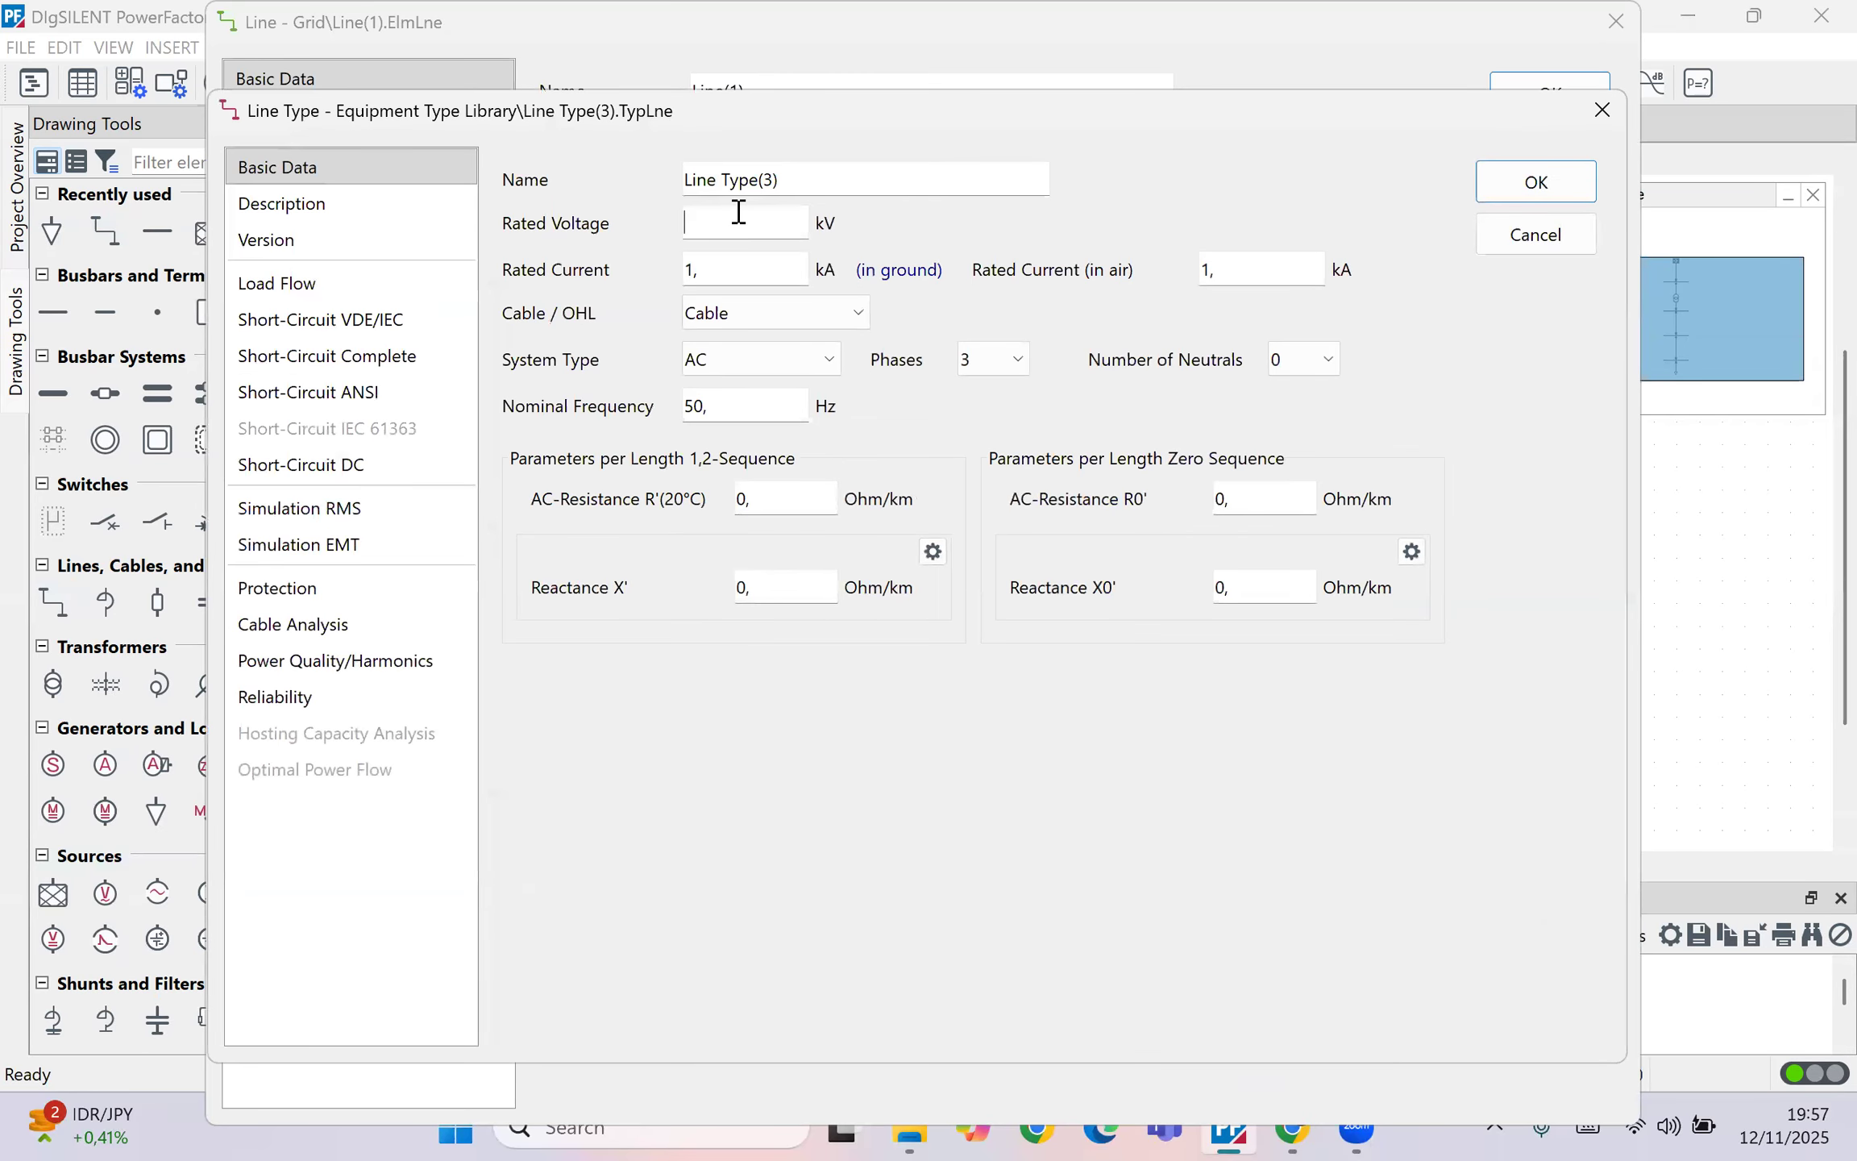
pyautogui.press('Return')
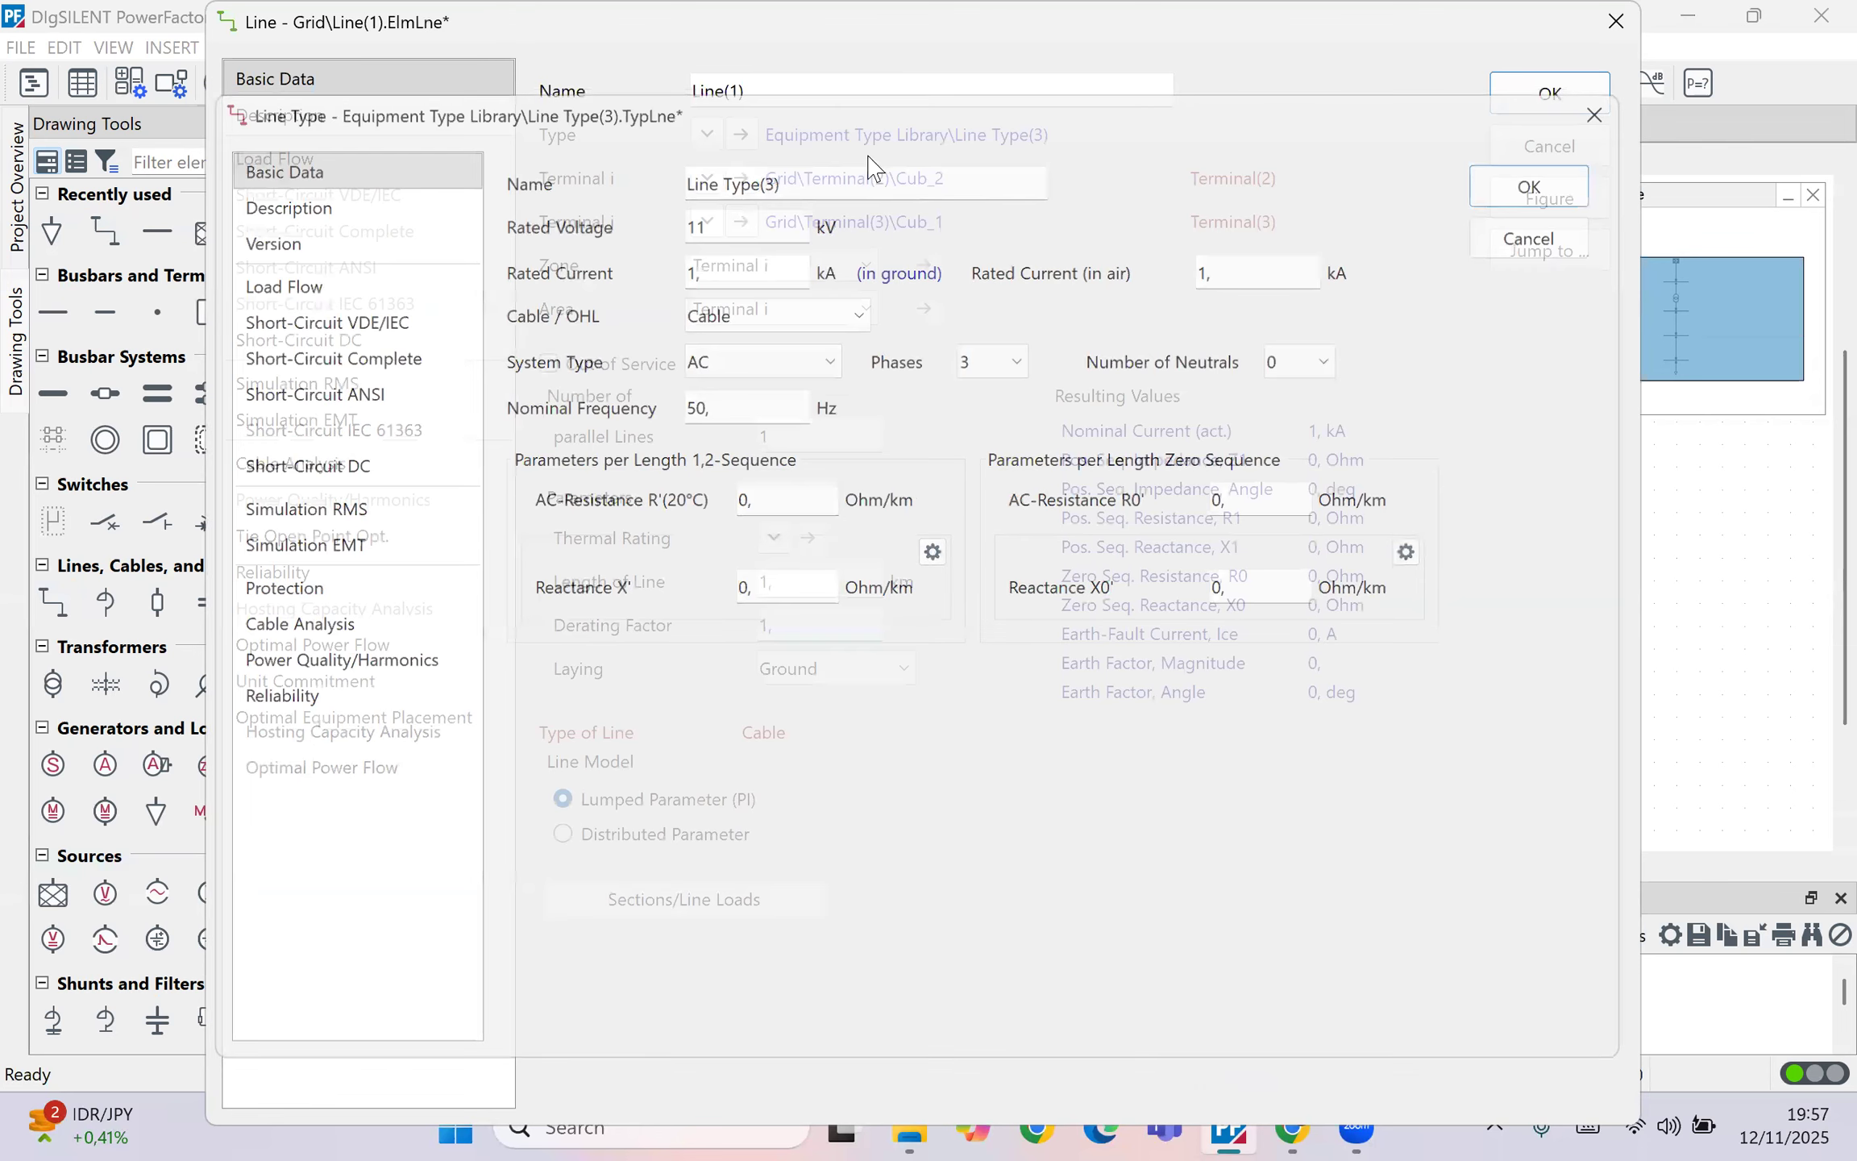
pyautogui.click(1550, 93)
# Step: Rerun the balanced AC load flow calculation and look over the results shown on the network diagram
pyautogui.click(310, 82)
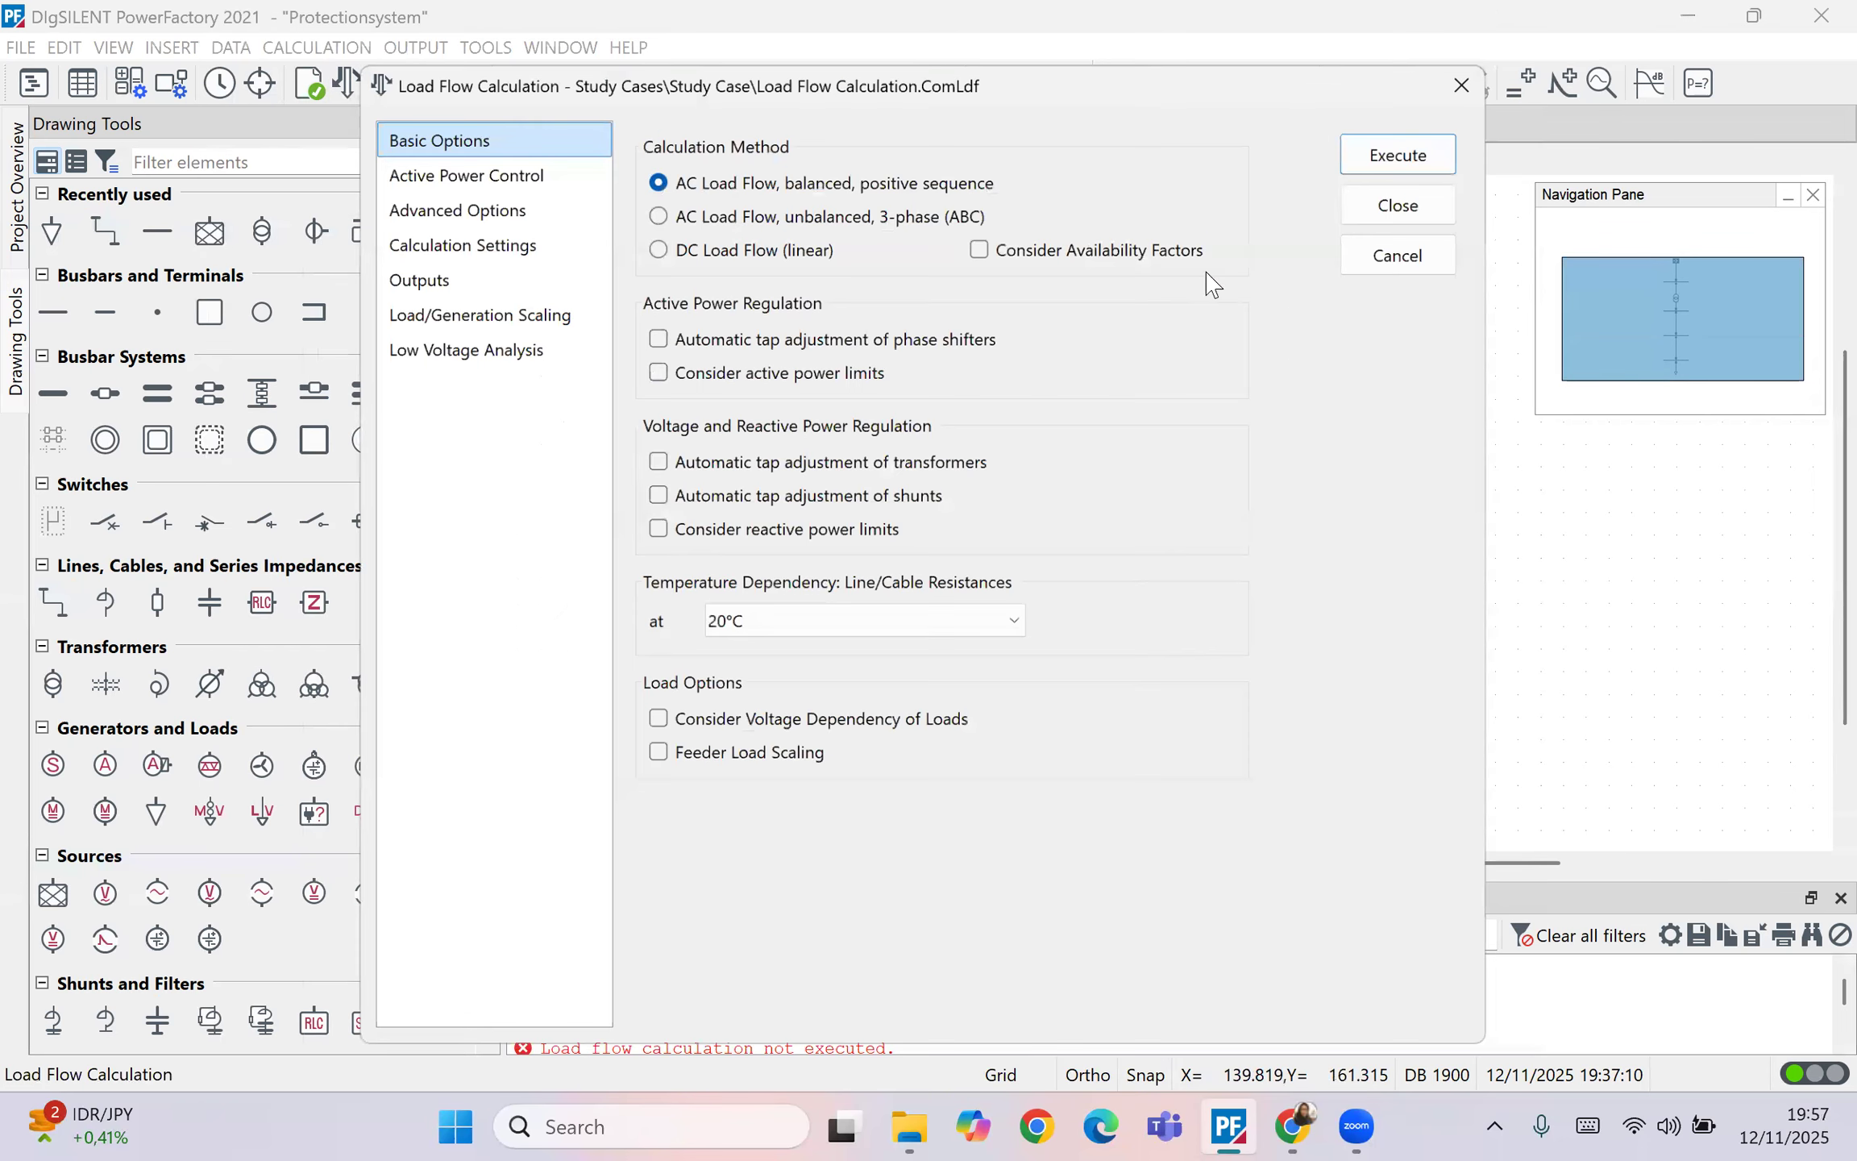
pyautogui.click(1393, 129)
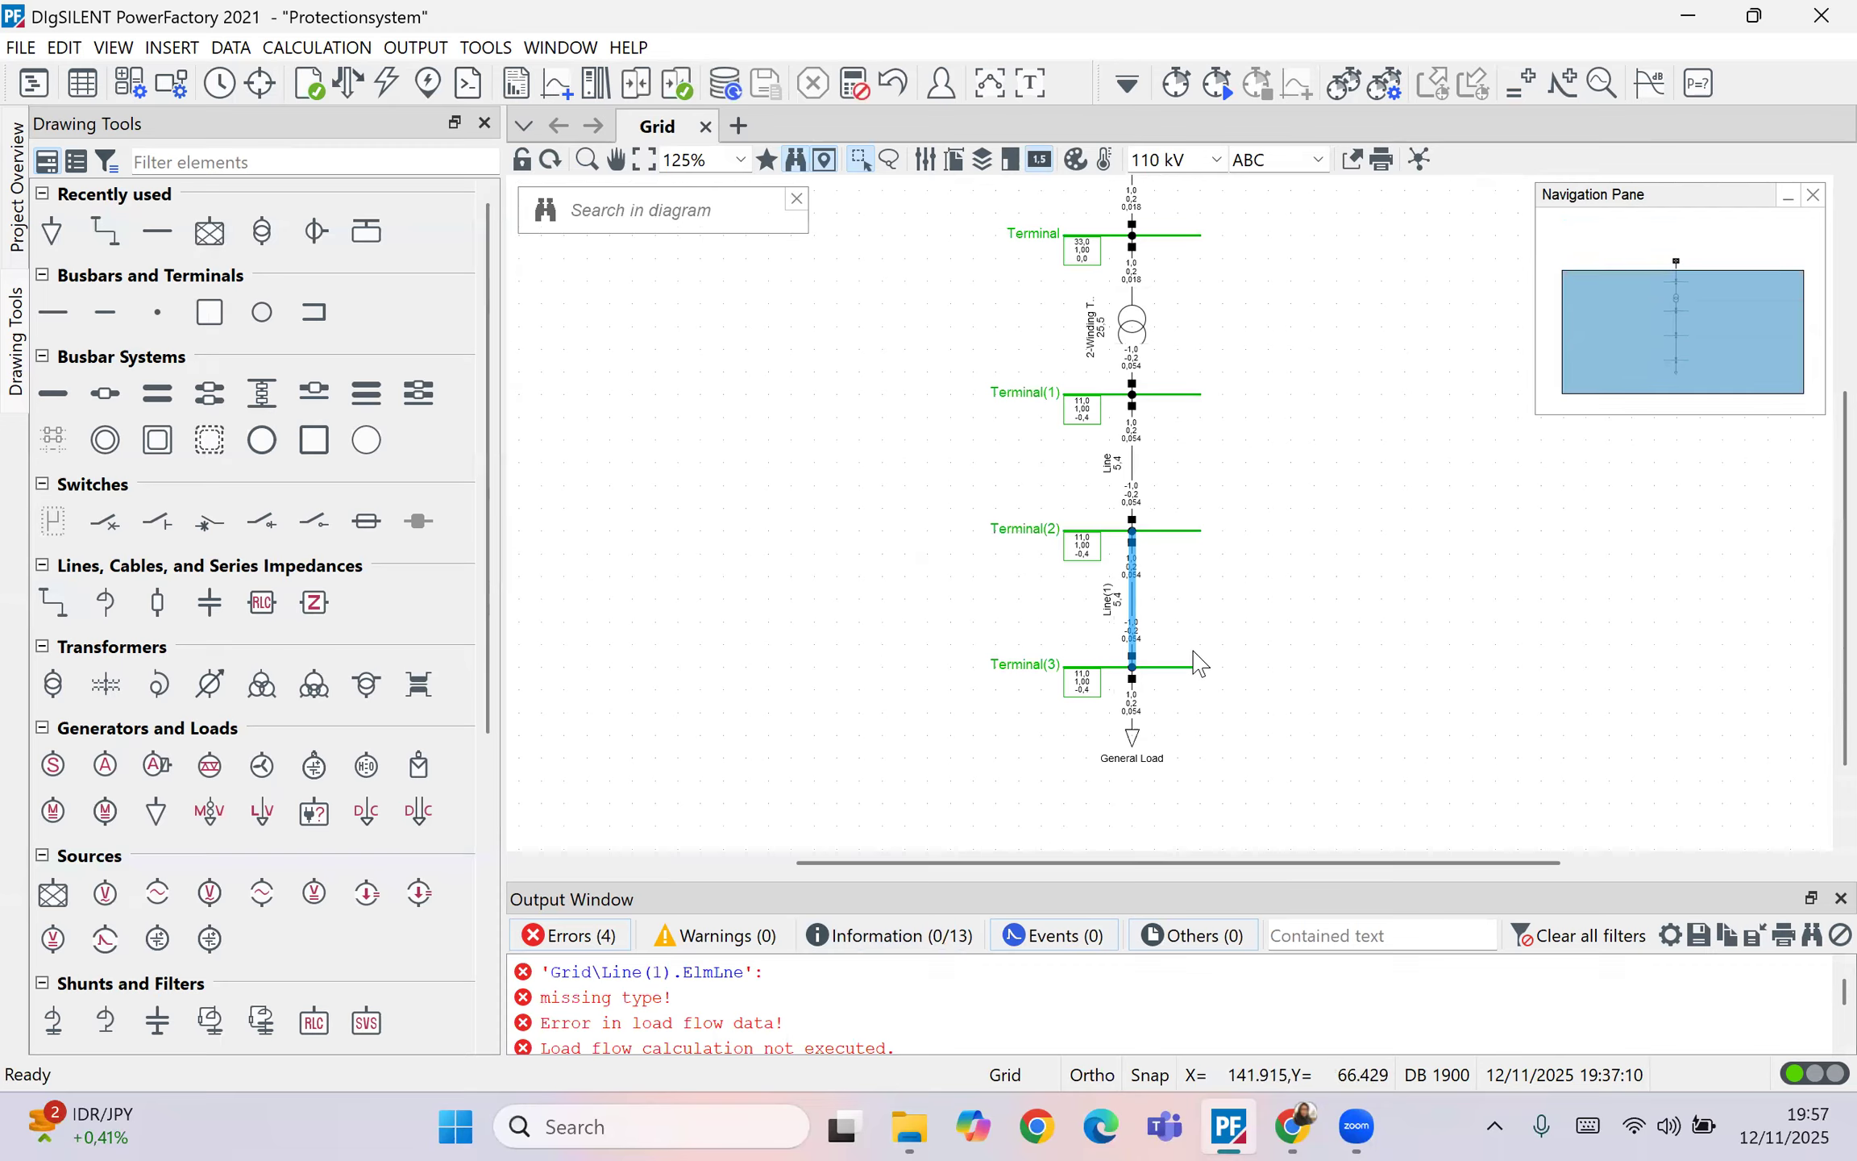
pyautogui.scroll(-2, 891, 997)
pyautogui.scroll(2, 1021, 984)
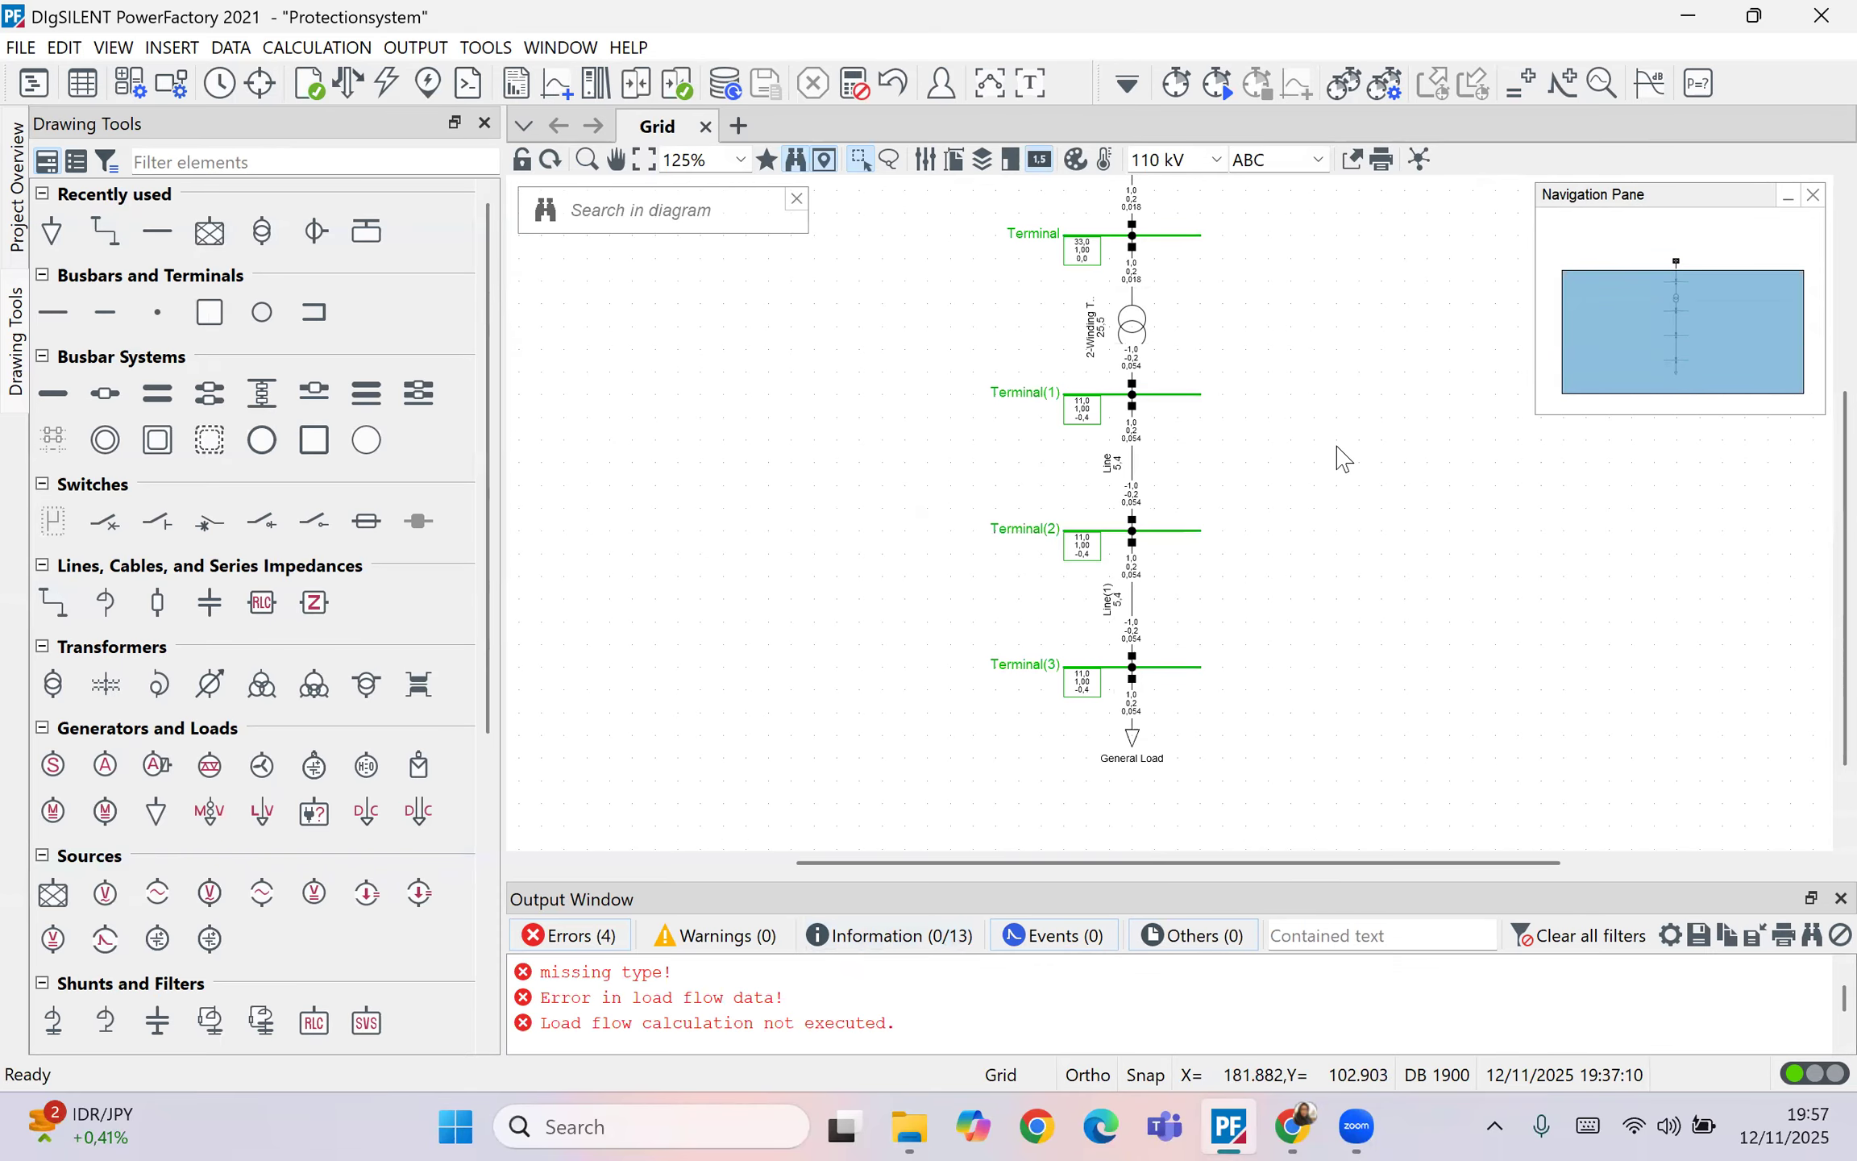
# Step: Select the whole single-line diagram and move it slightly to the left on the drawing area
pyautogui.moveTo(1287, 779); pyautogui.dragTo(923, 175)
pyautogui.moveTo(1131, 403); pyautogui.dragTo(1086, 403)
pyautogui.click(1324, 435)
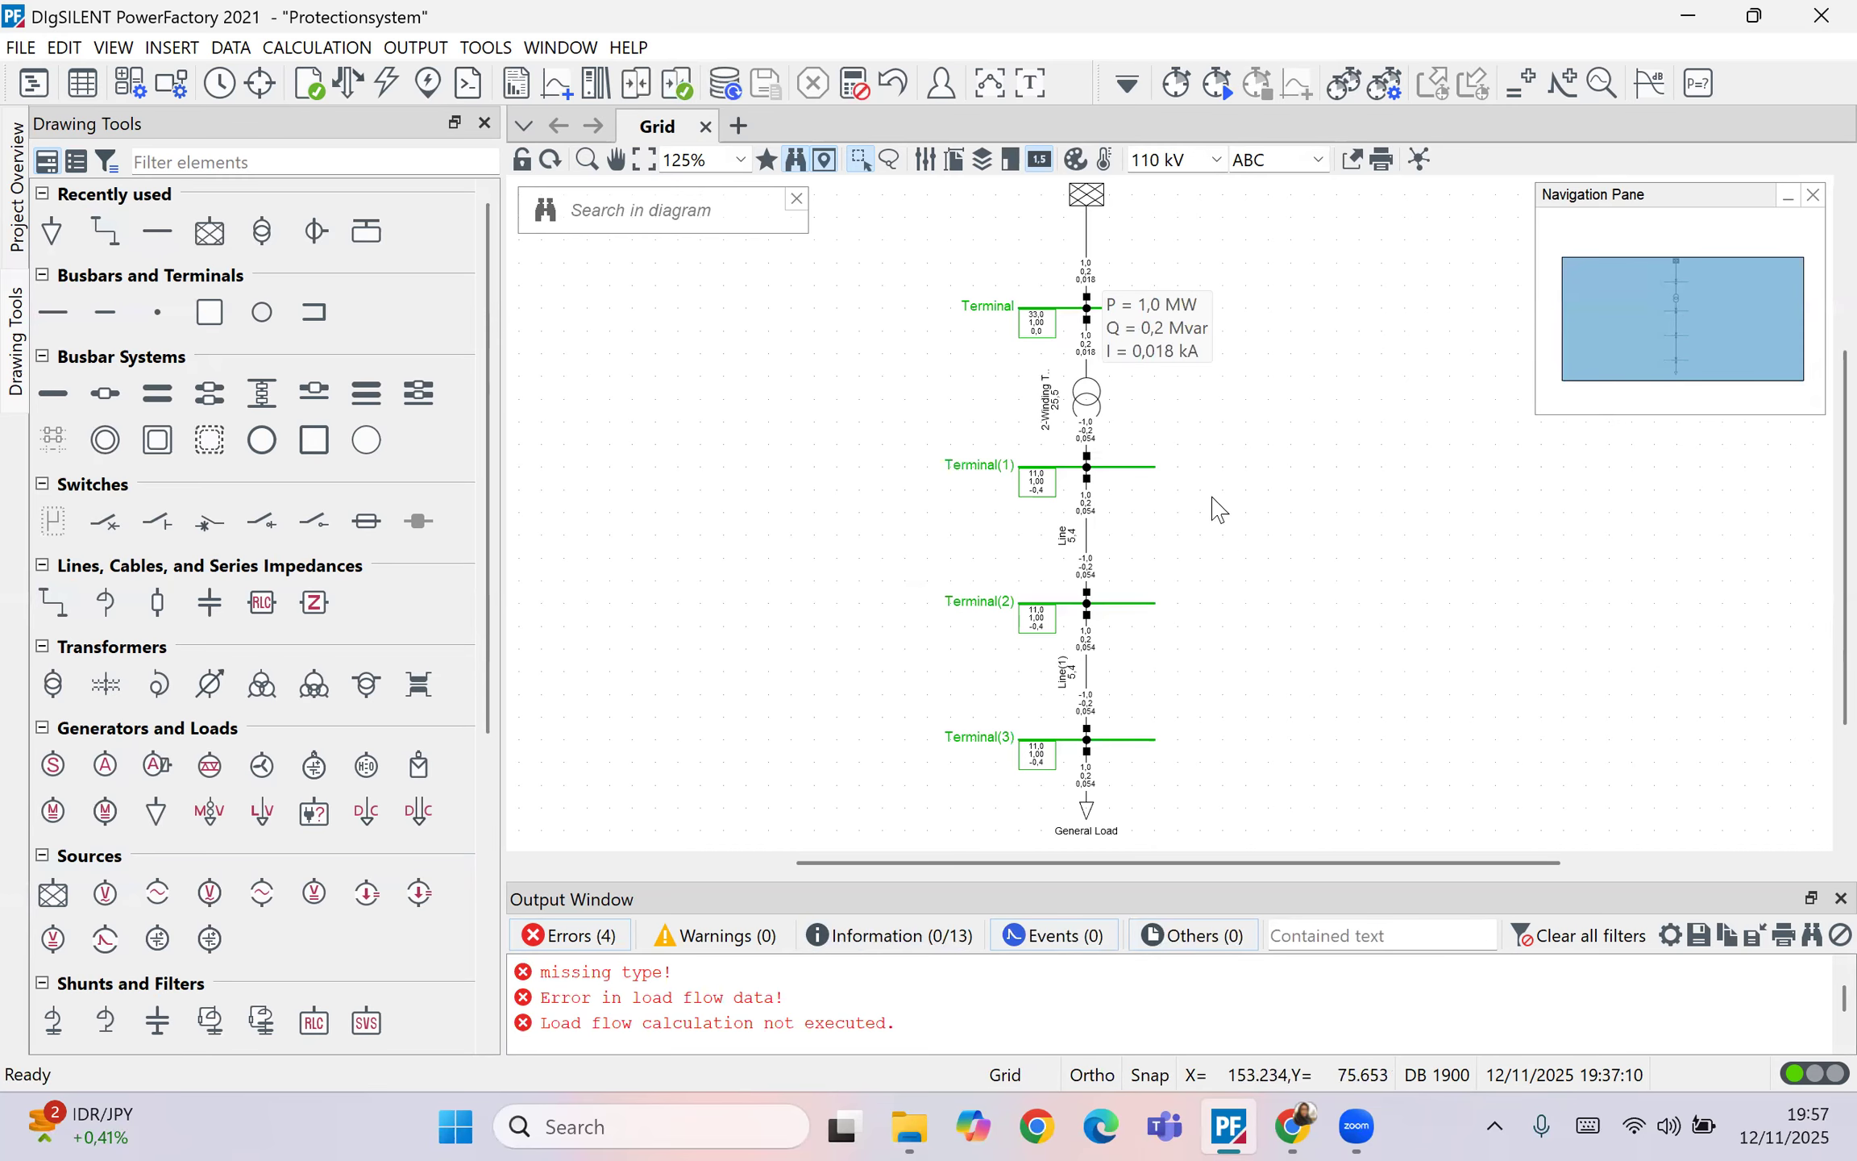
pyautogui.scroll(-1, 1215, 506)
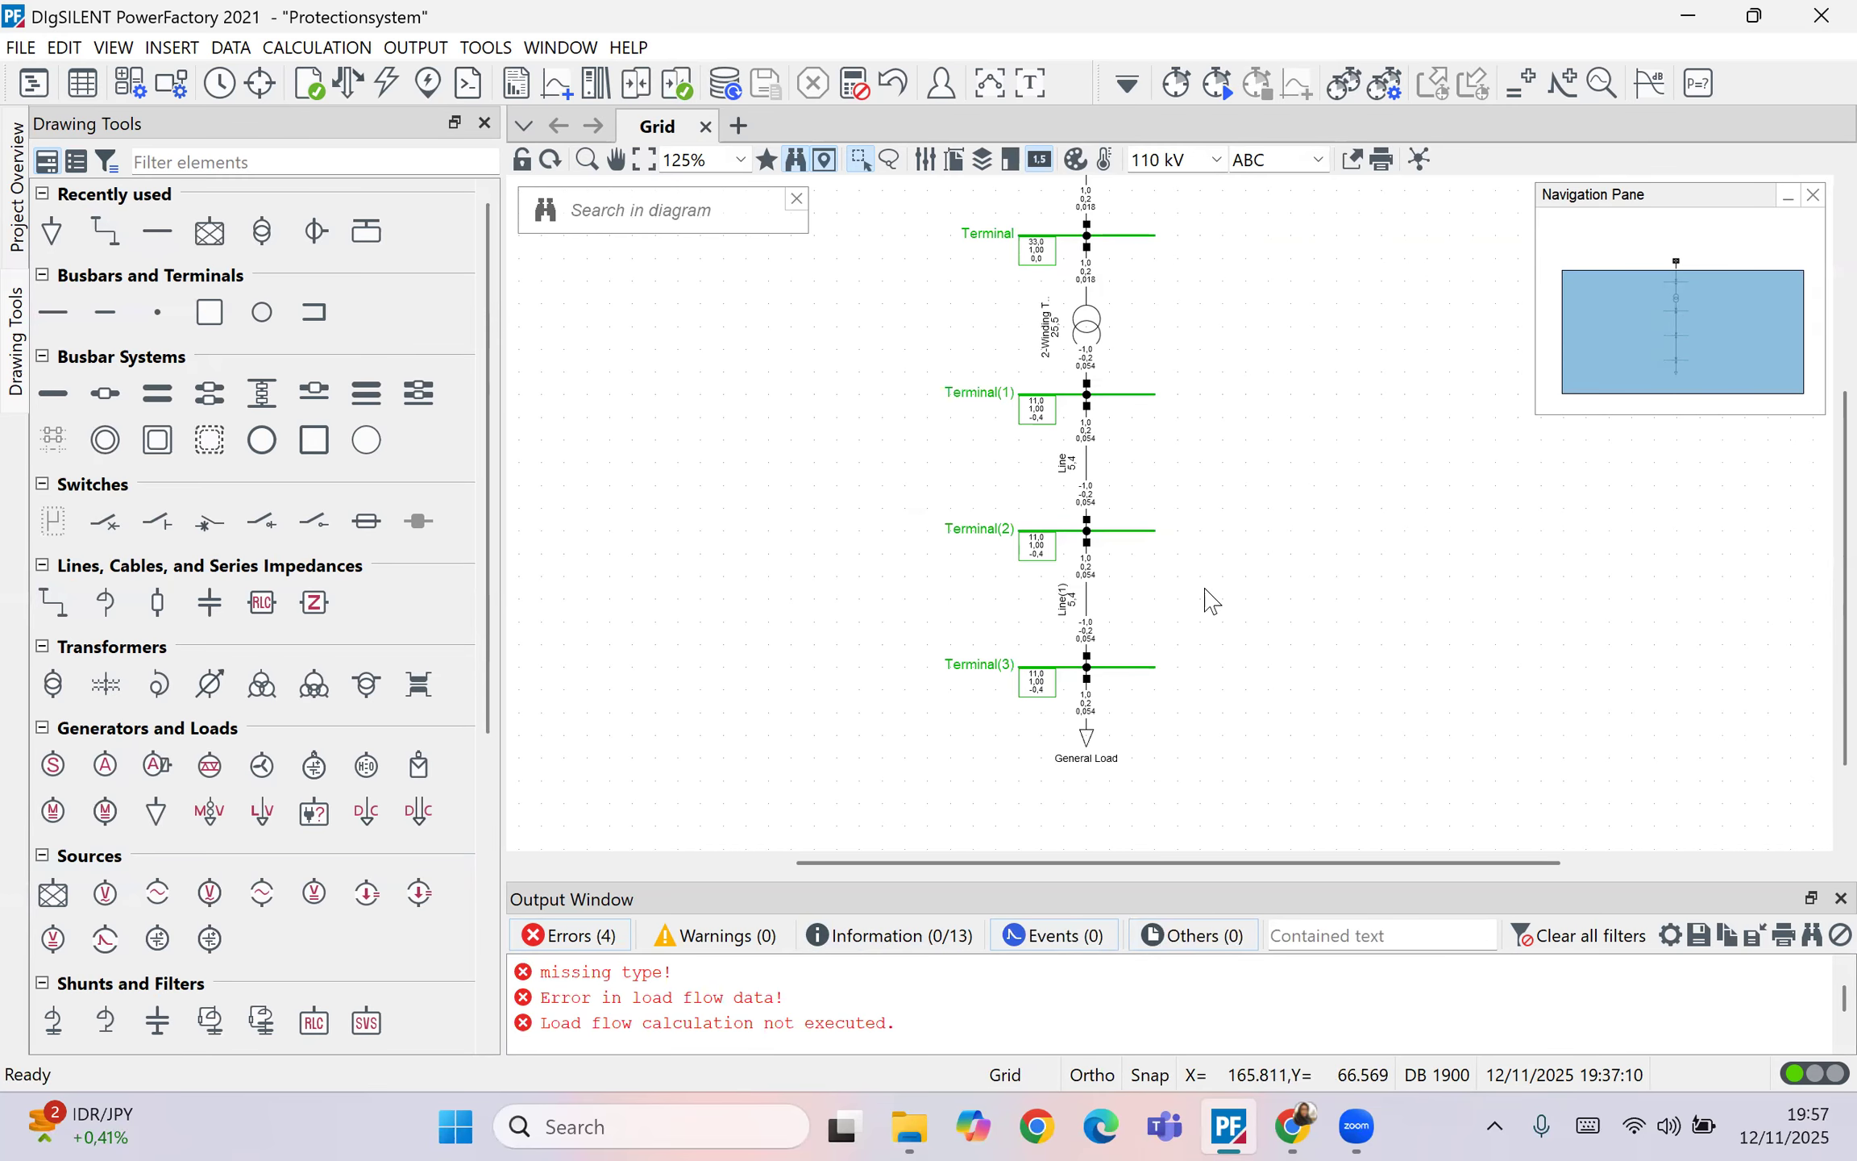
pyautogui.scroll(1, 1211, 603)
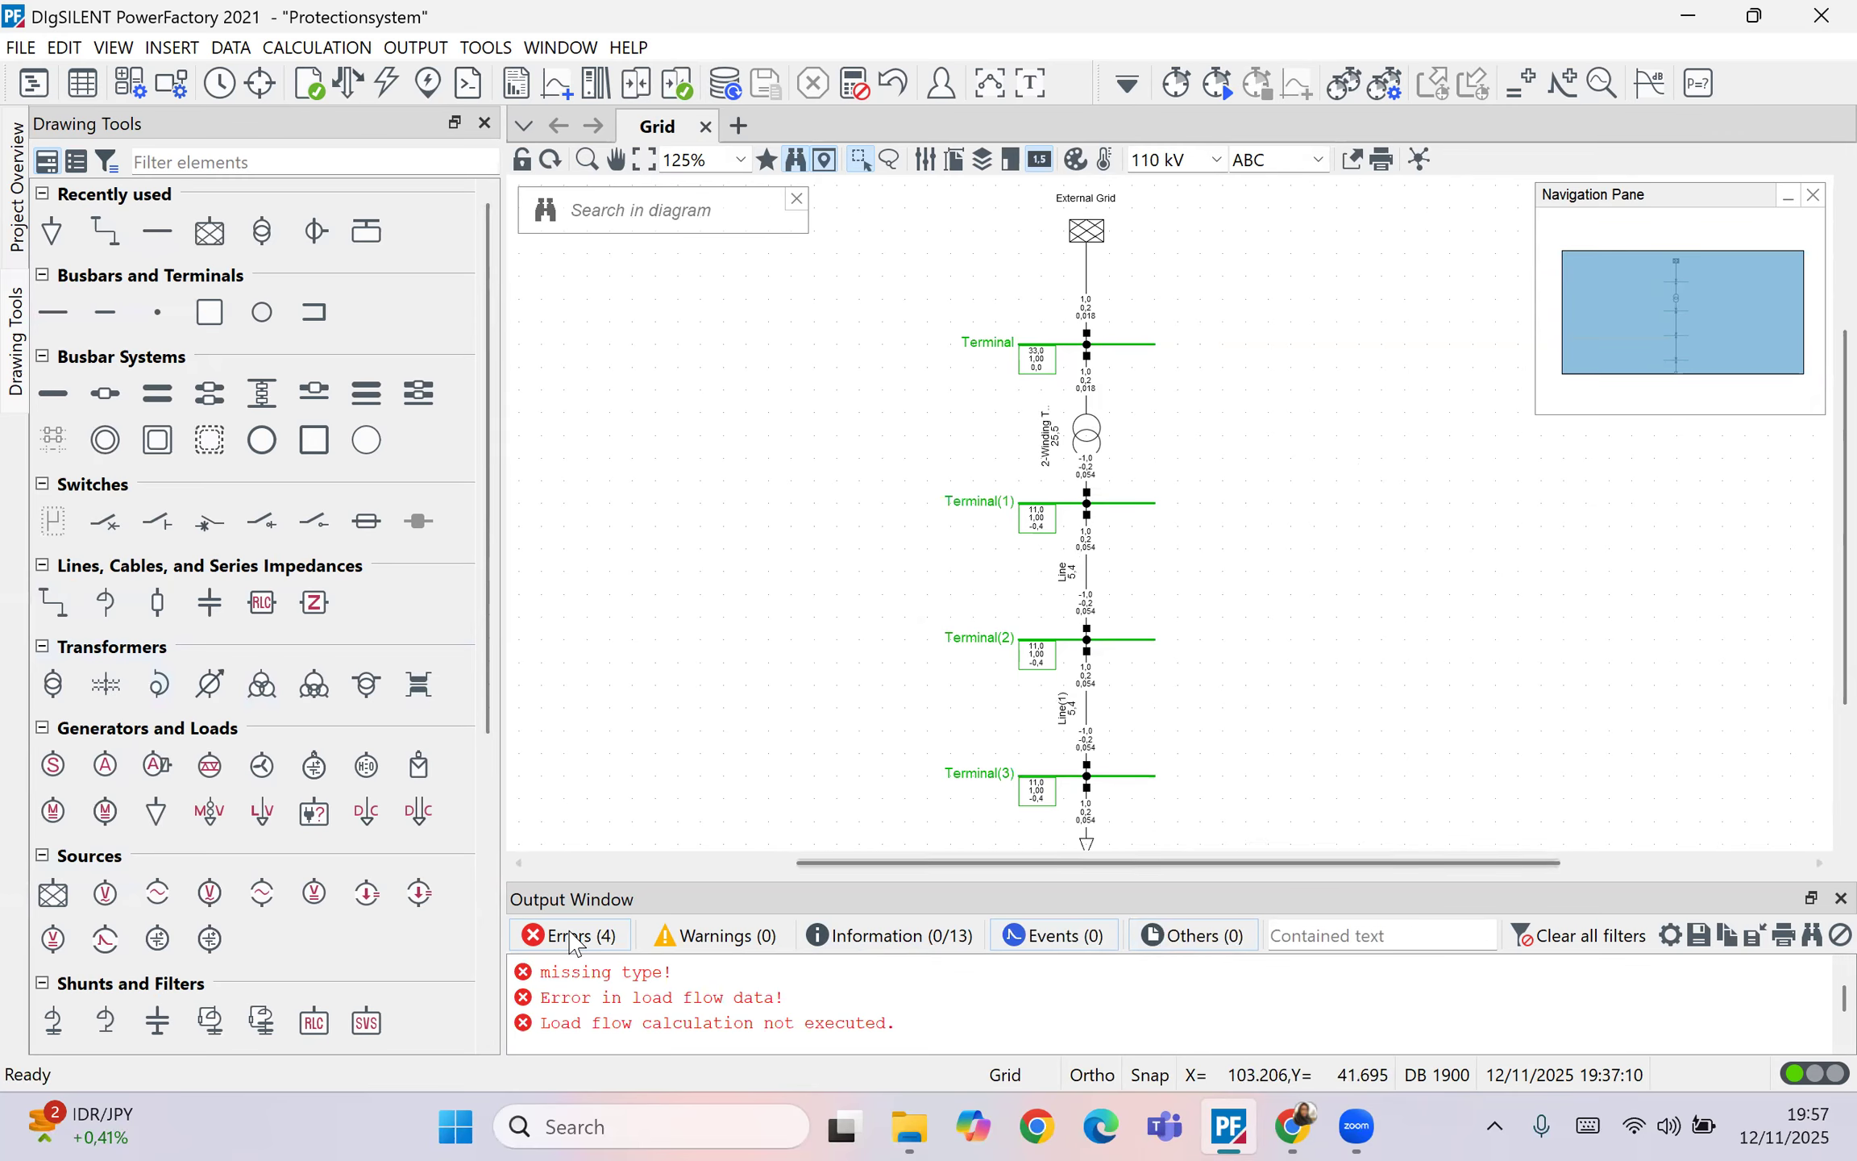
# Step: Filter the drawing elements for "ct" and try to place a current transformer on Line(1) at its Terminal(3) end
pyautogui.click(351, 159)
pyautogui.write('ct')
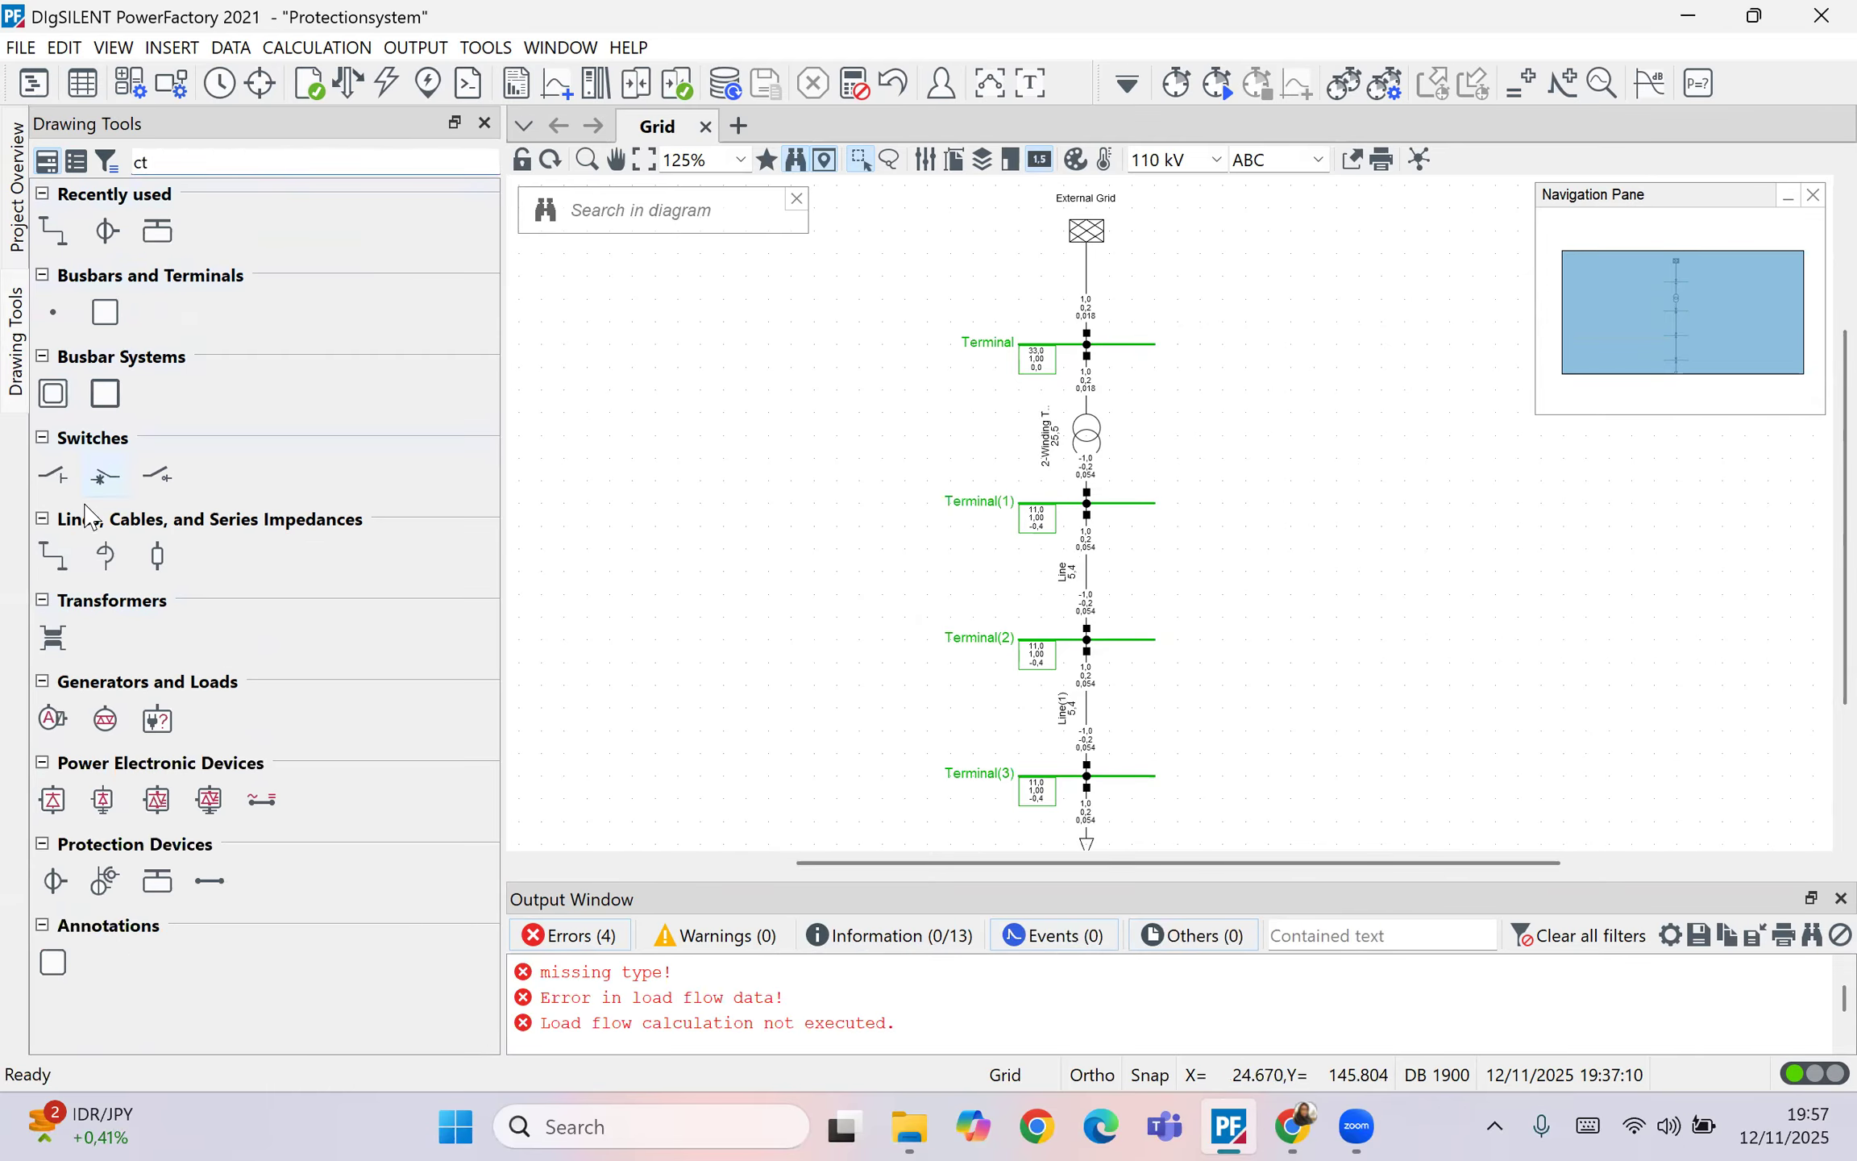
pyautogui.click(106, 231)
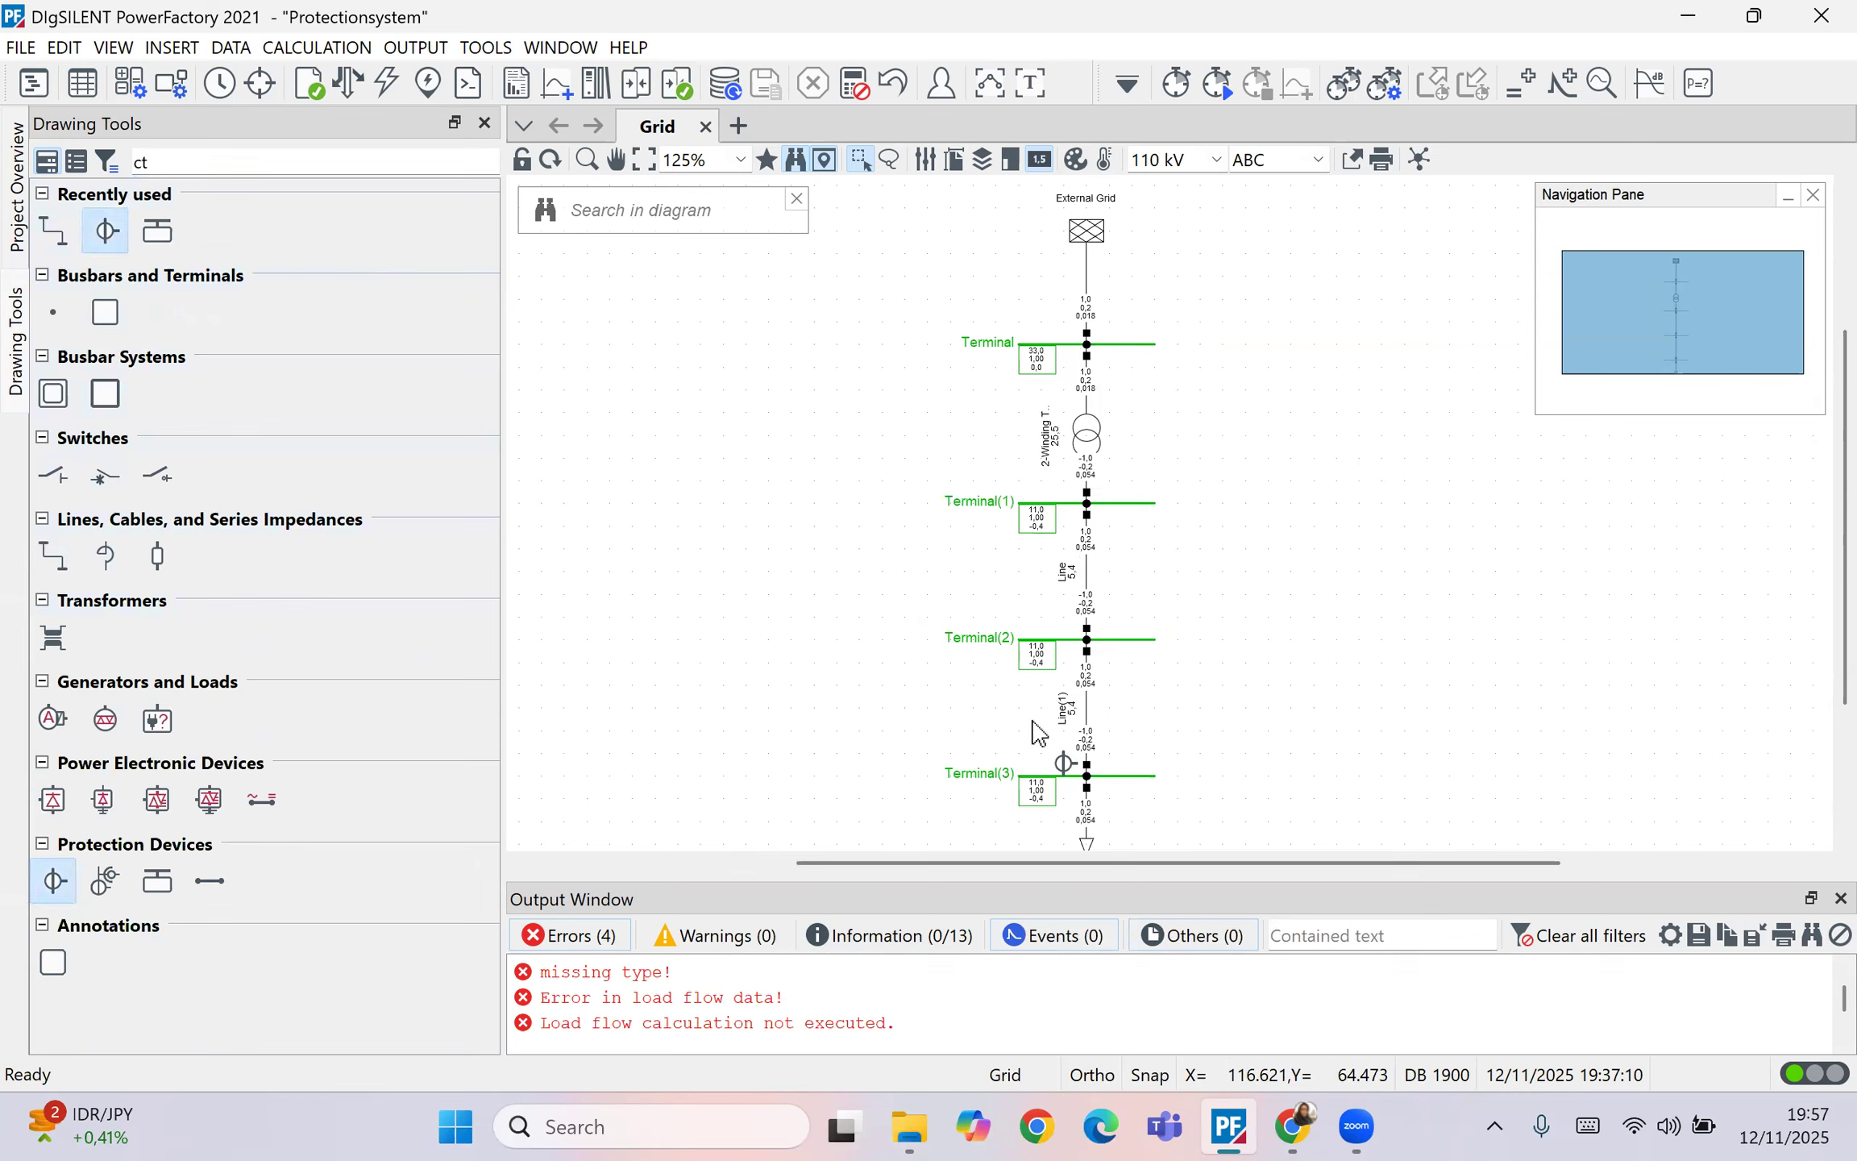
pyautogui.click(1086, 766)
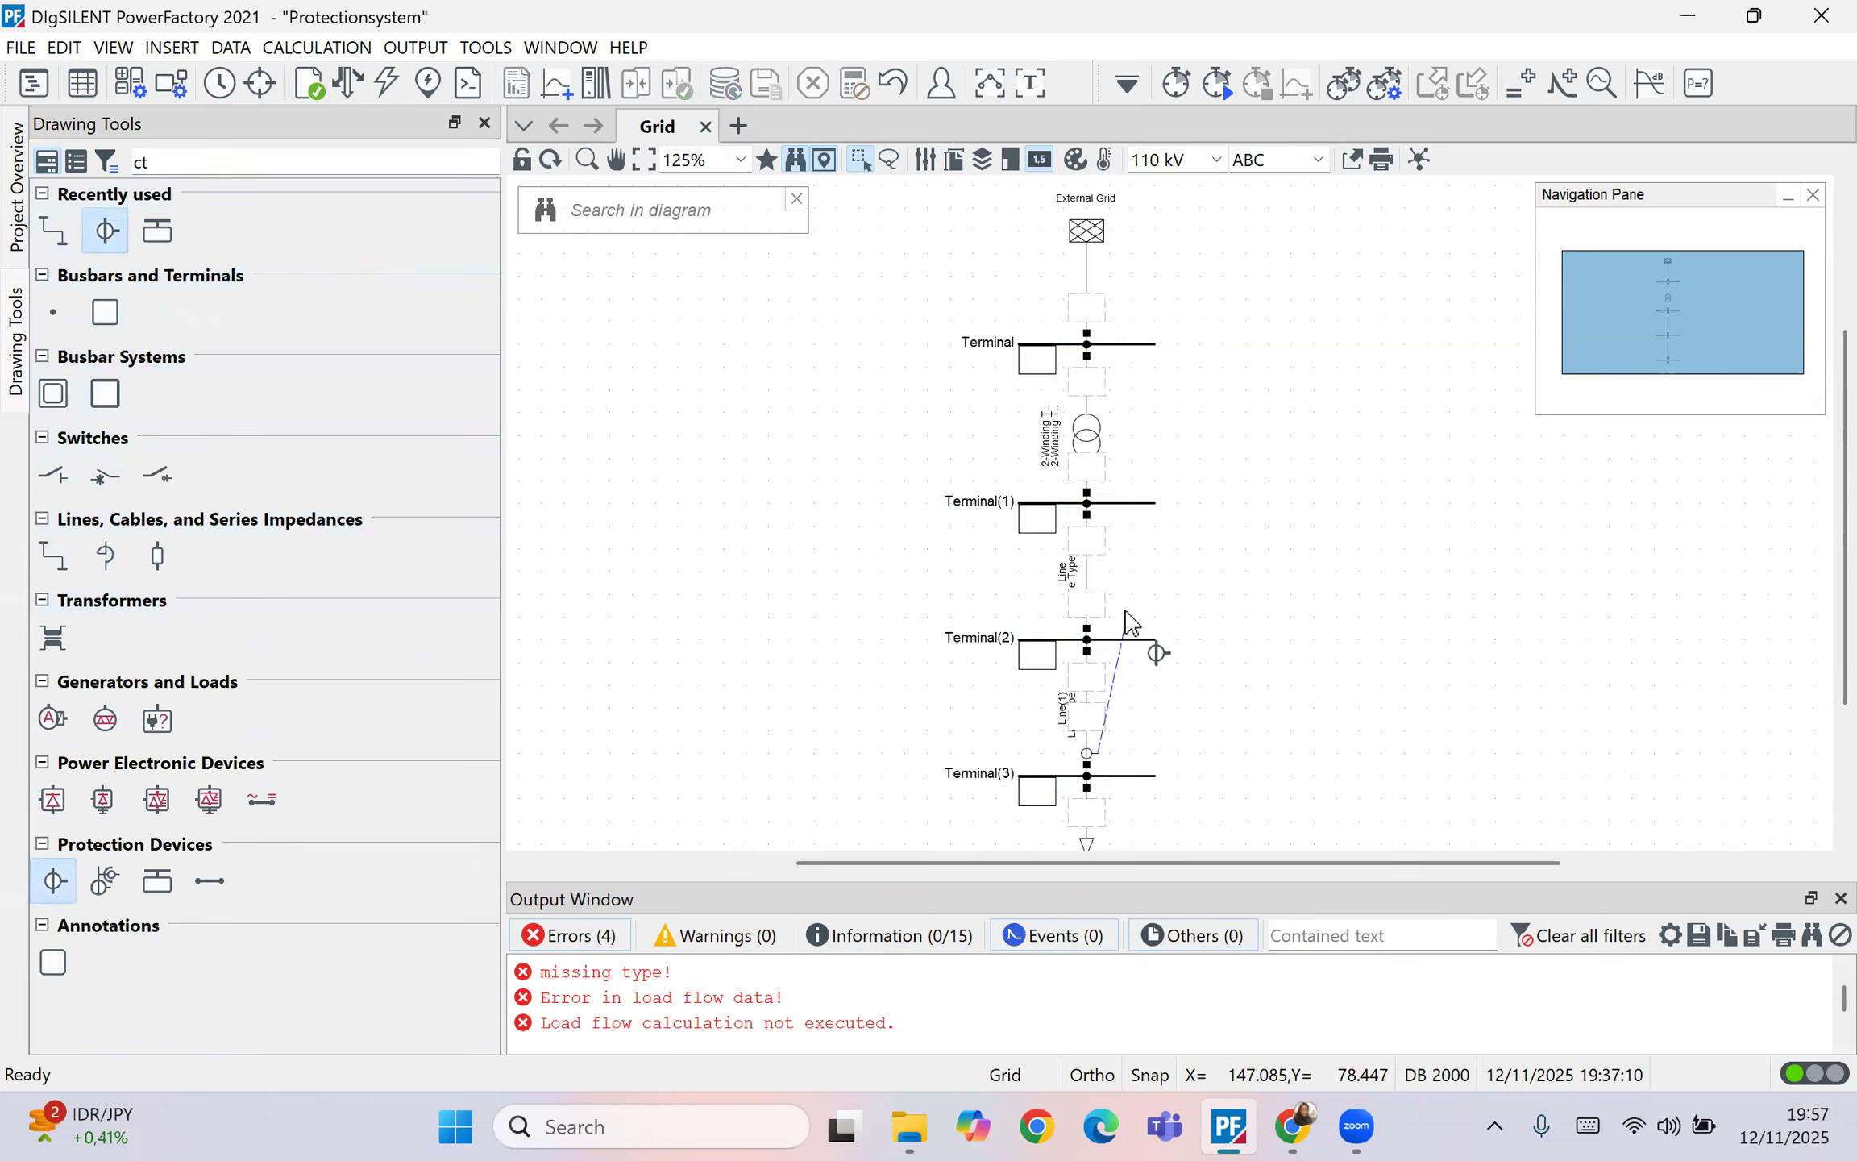
pyautogui.press('Escape')
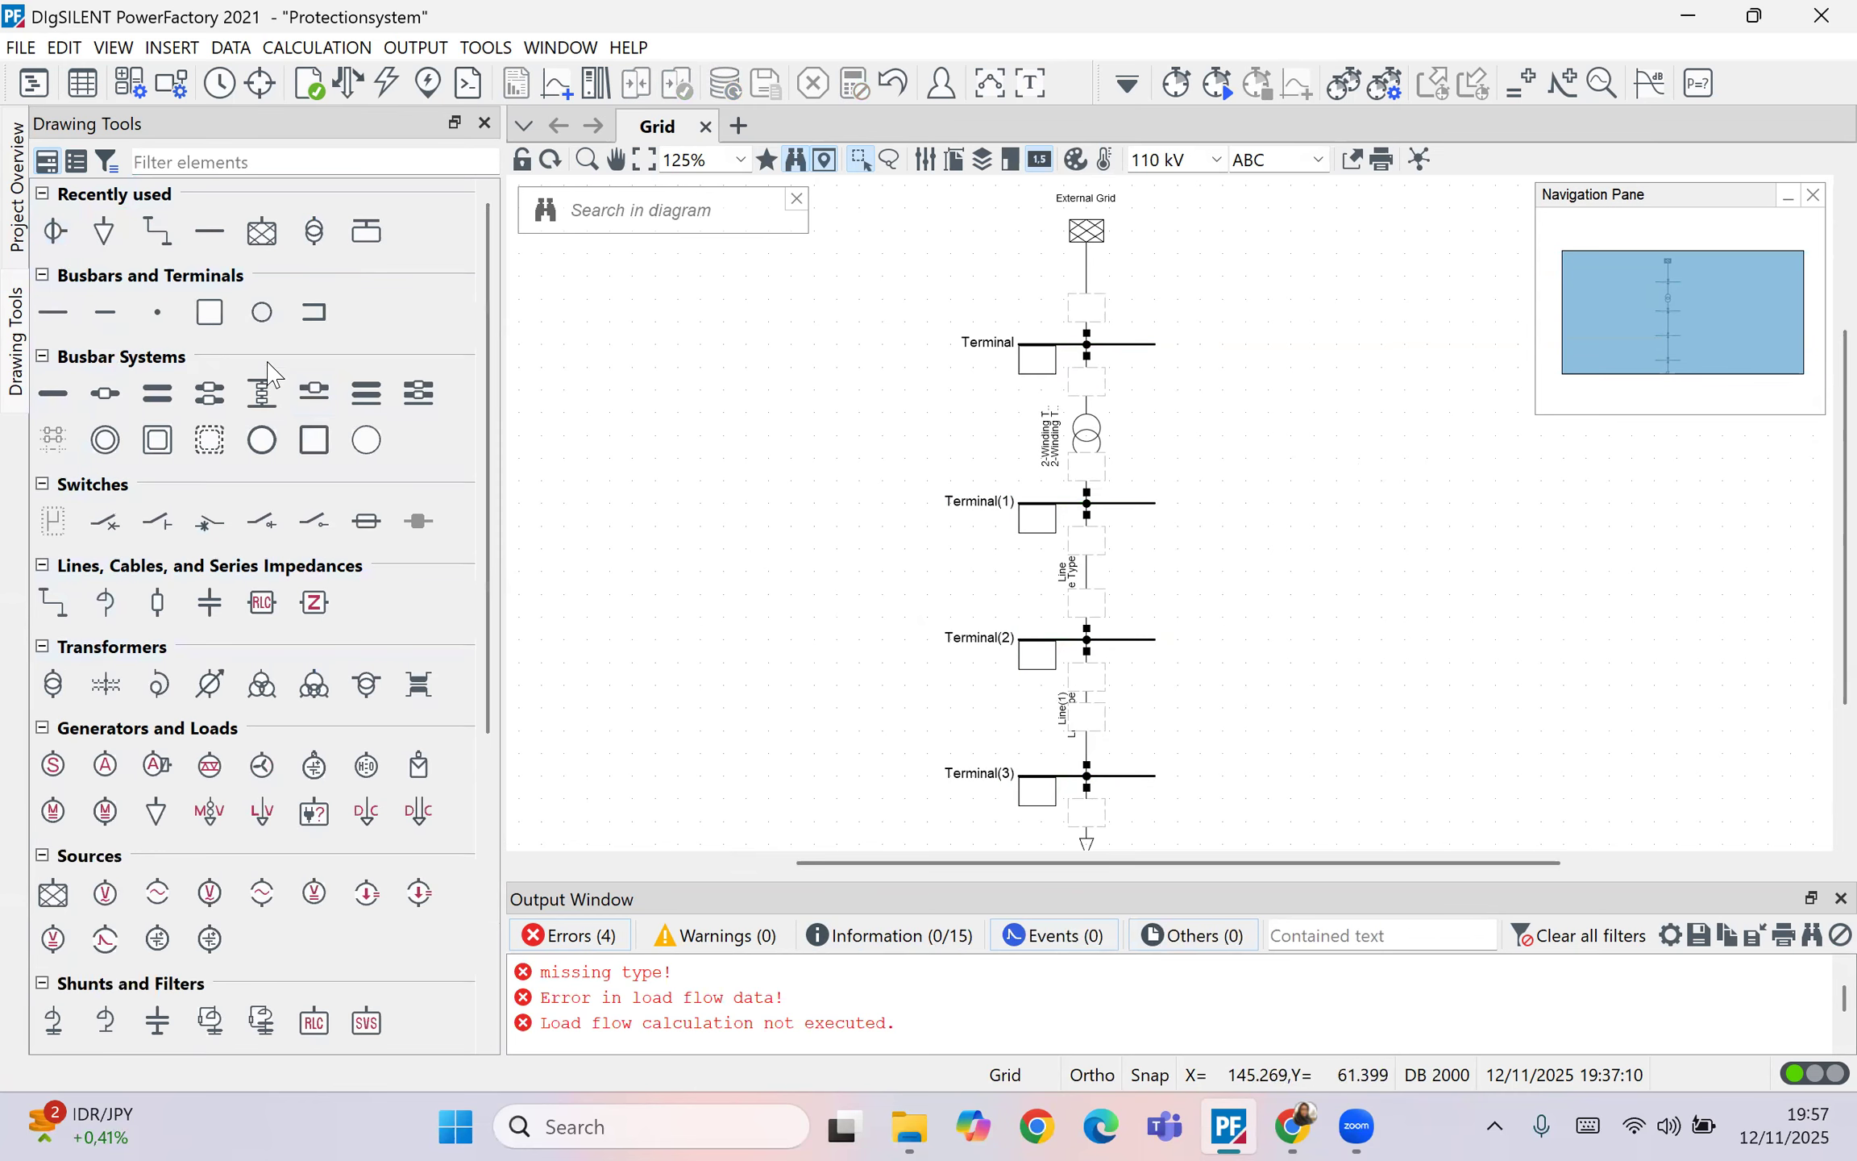
# Step: Filter the drawing elements for "relay" and try to place a relay near Terminal(3)
pyautogui.click(310, 163)
pyautogui.write('relay')
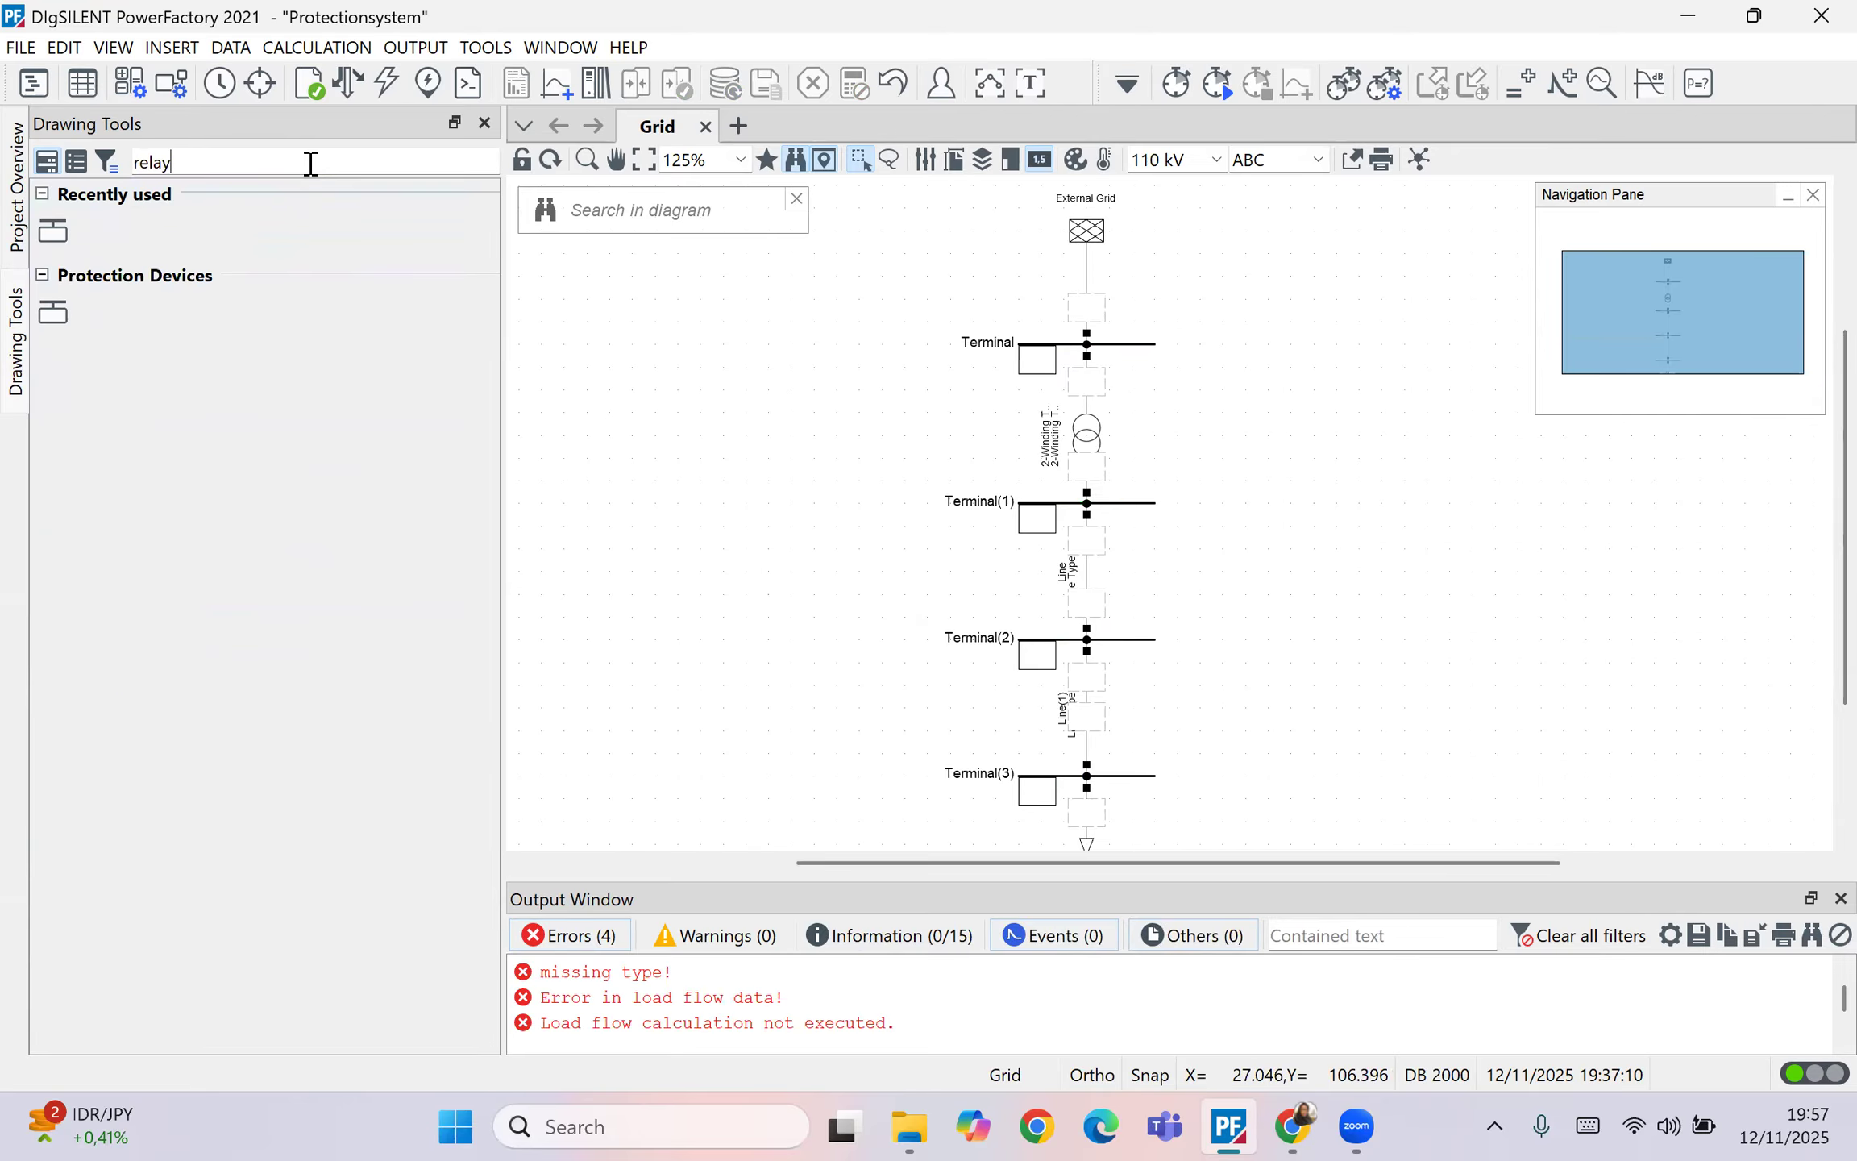
pyautogui.click(54, 231)
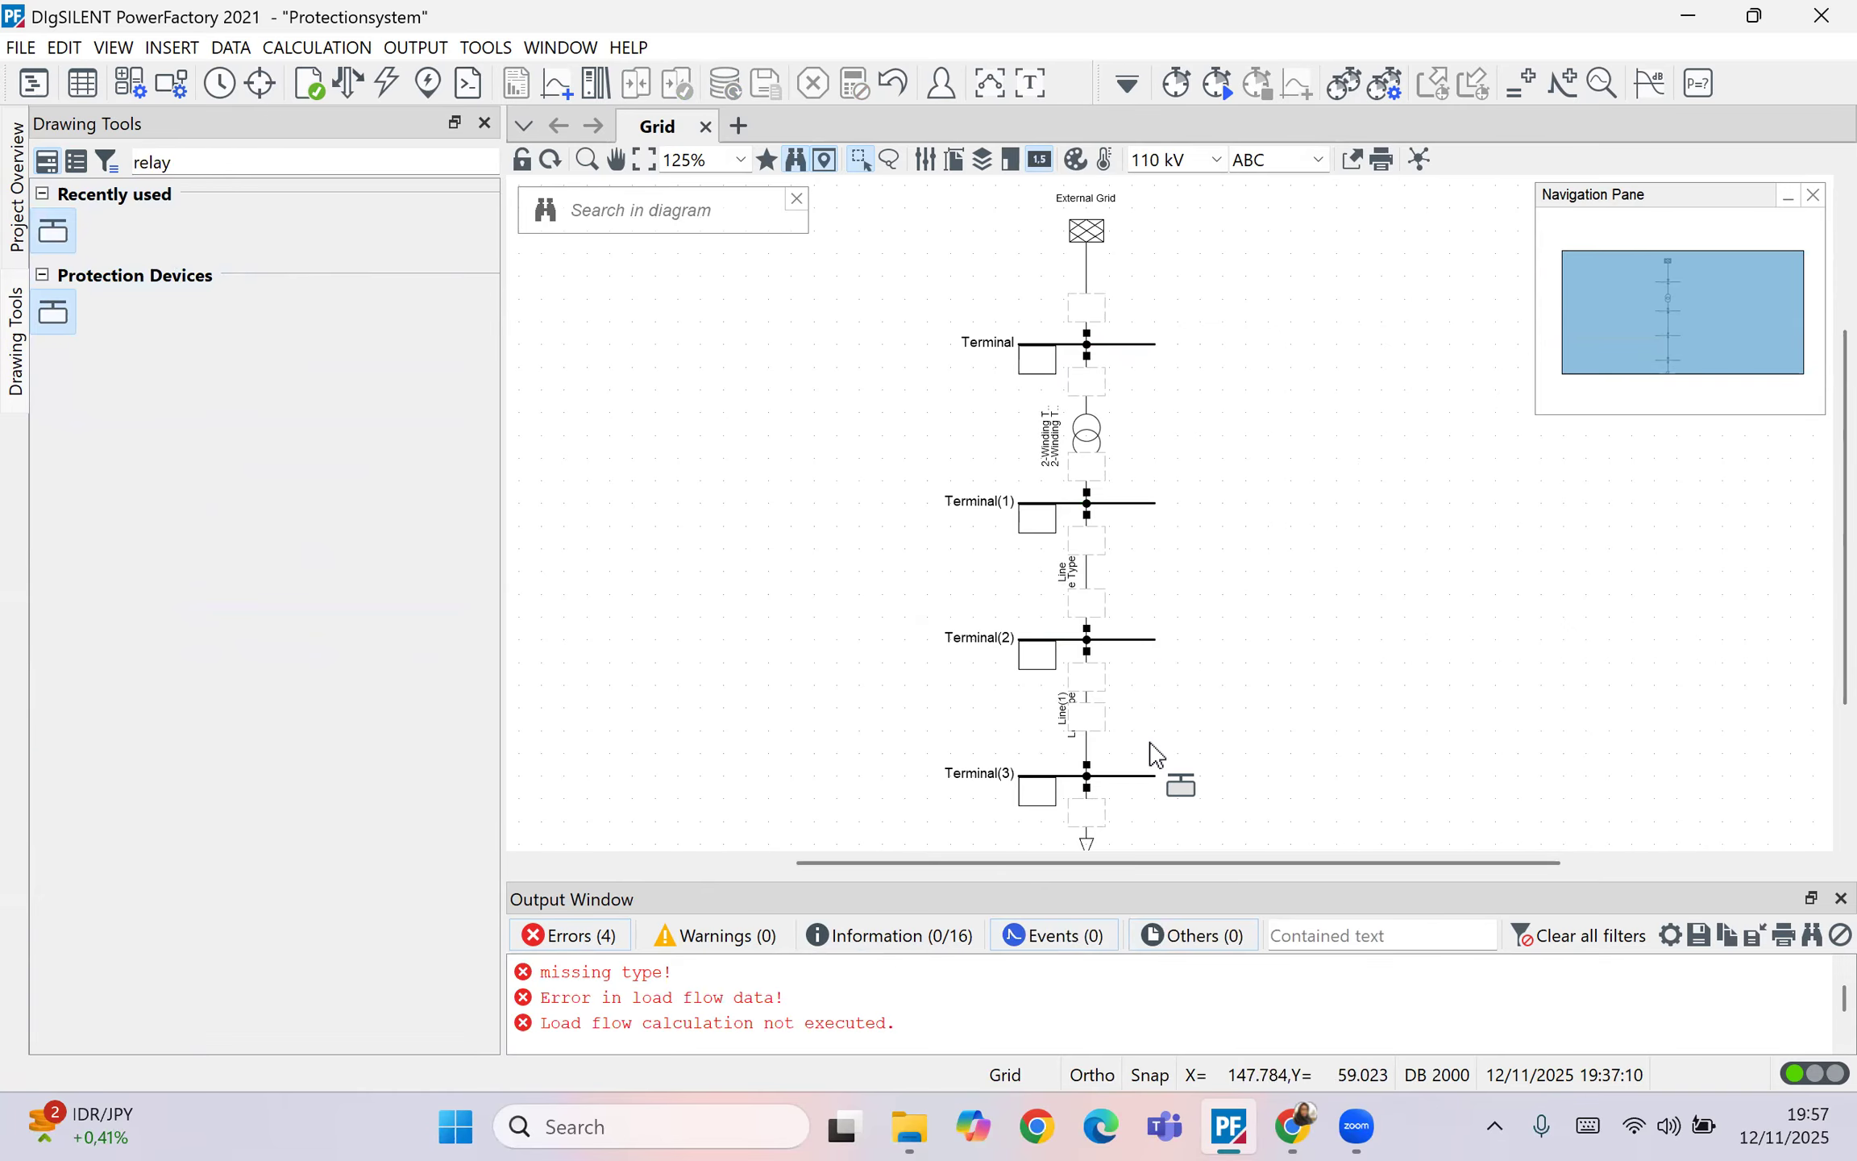
# Step: Filter the drawing elements for "re" and place relays on Line at its Terminal(2) end and Line(1) at its Terminal(3) end
pyautogui.click(522, 160)
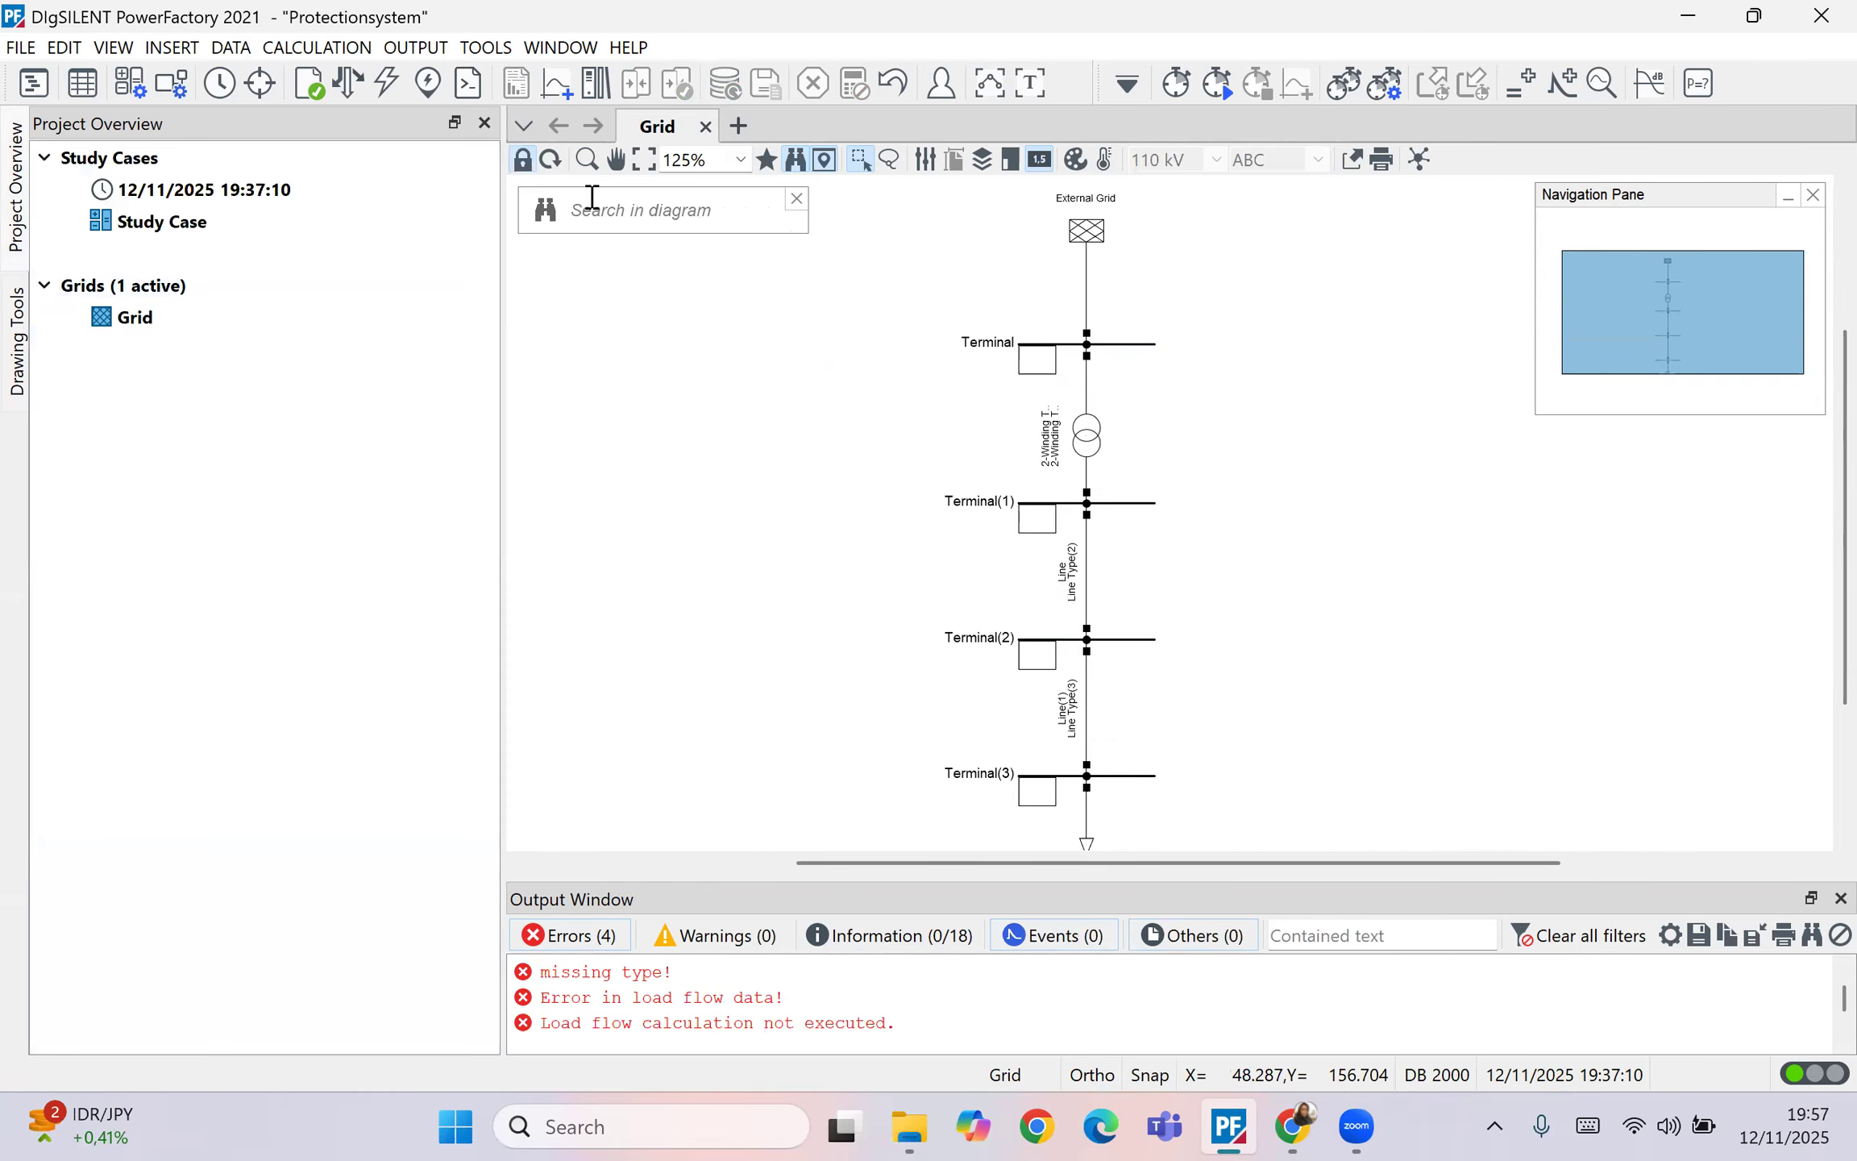
pyautogui.click(523, 160)
pyautogui.click(355, 164)
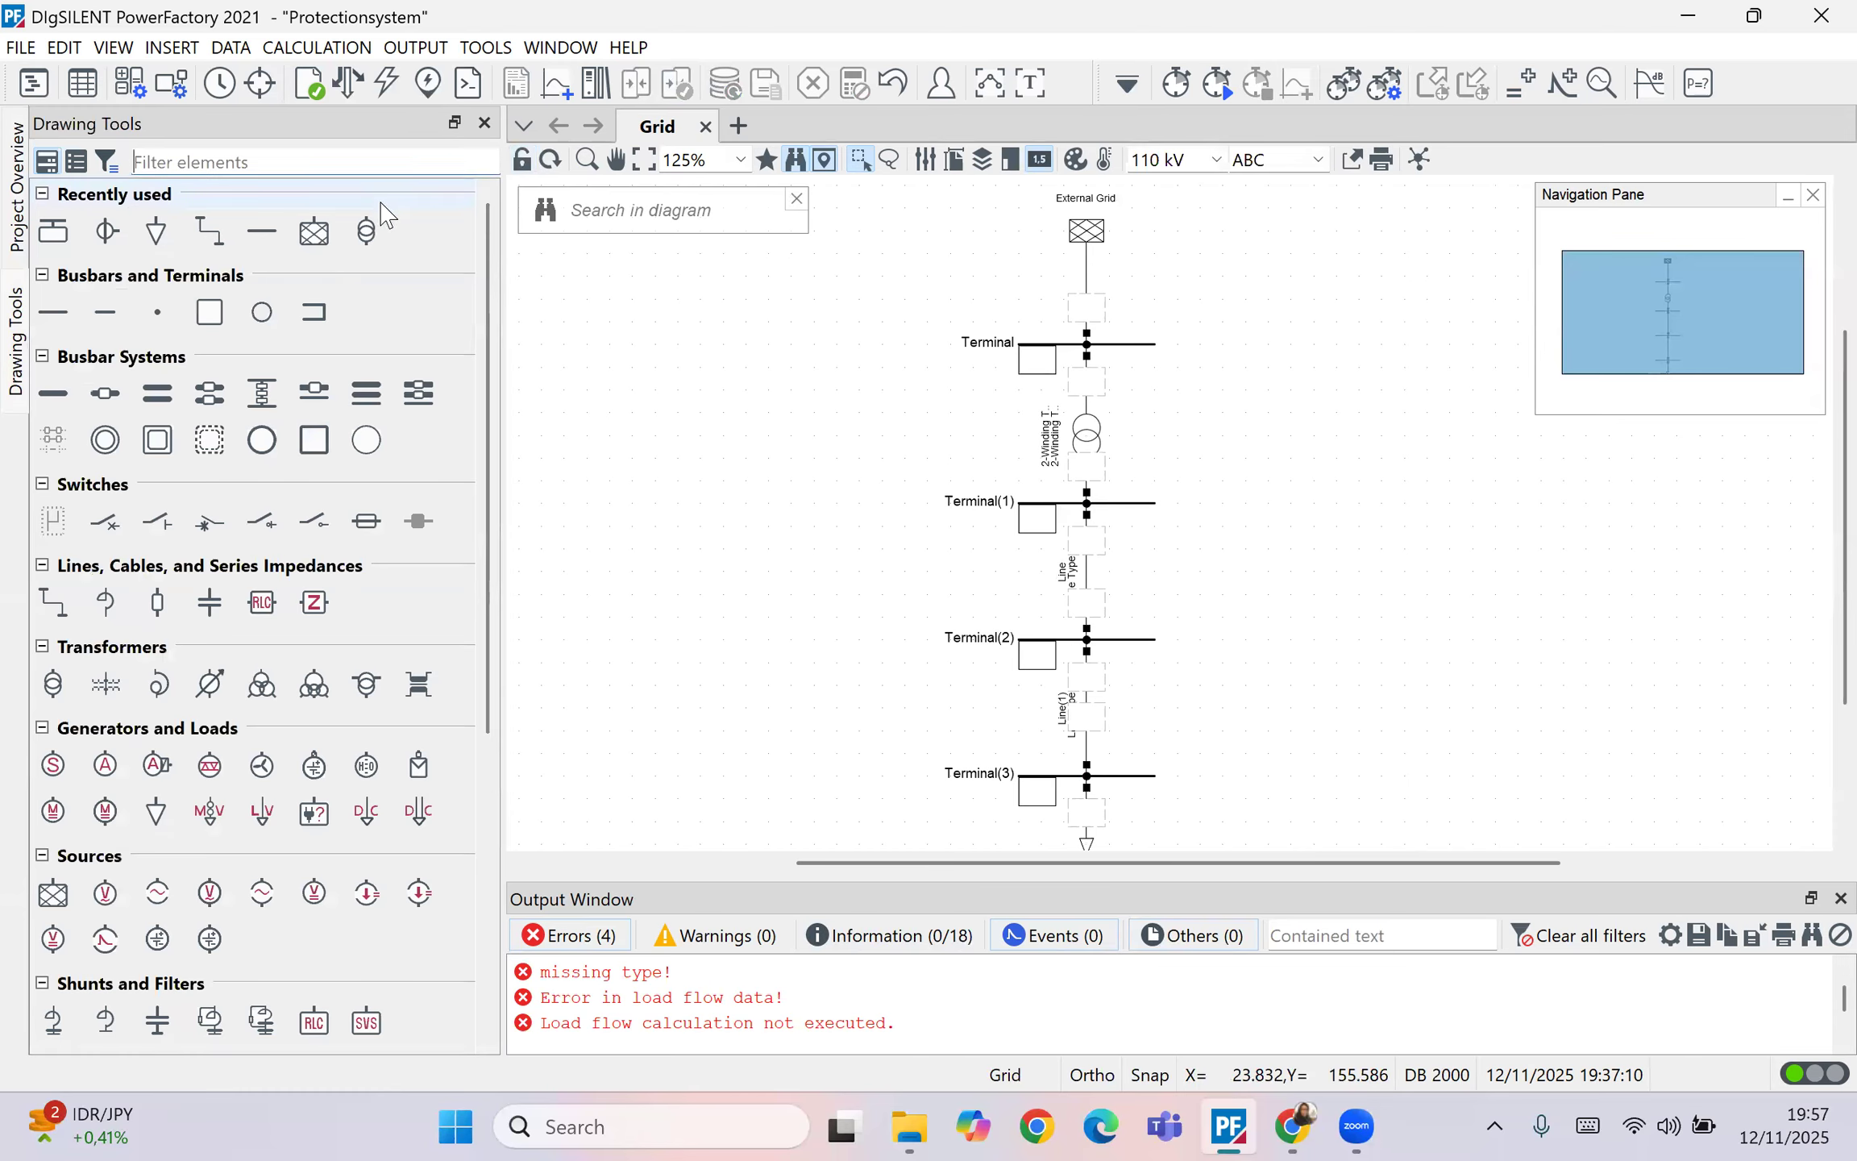
pyautogui.write('re')
pyautogui.click(72, 233)
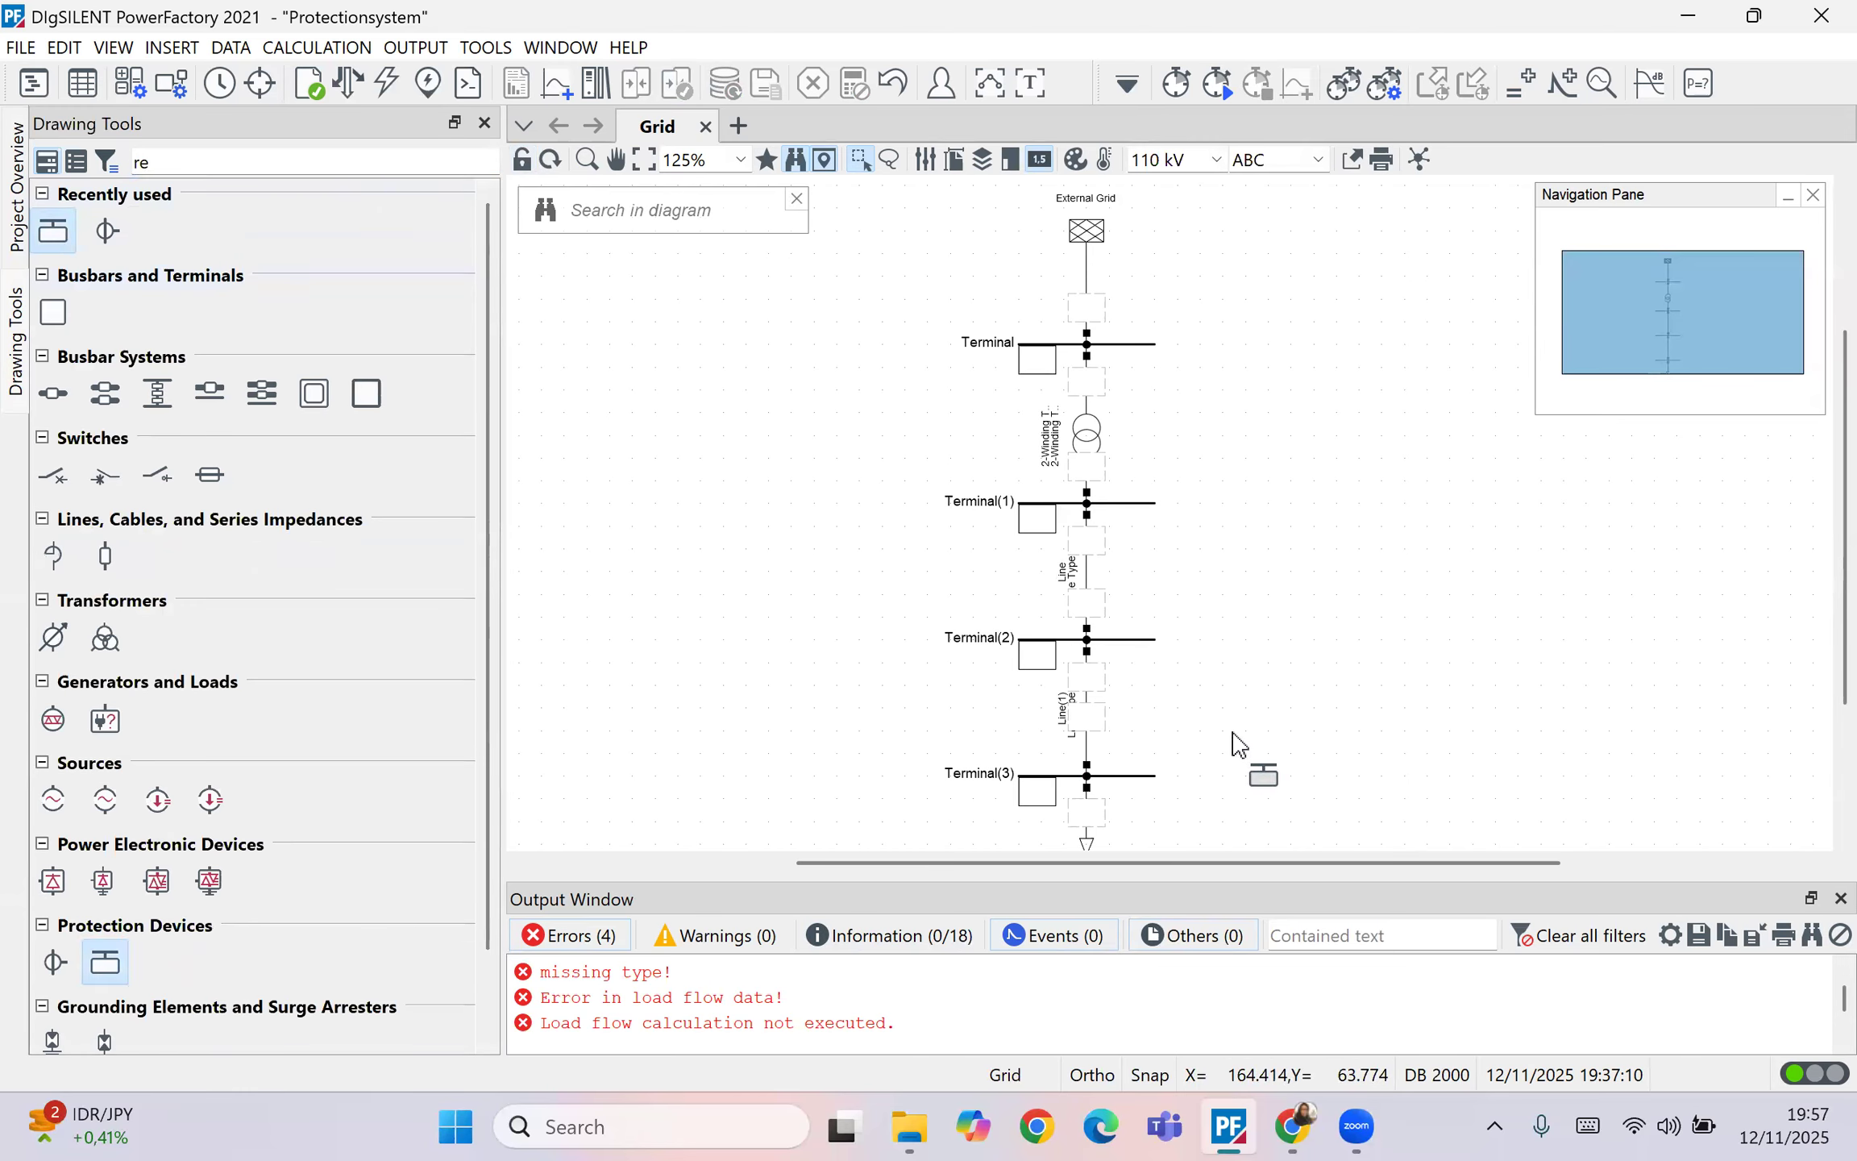
pyautogui.click(1087, 606)
pyautogui.click(1088, 738)
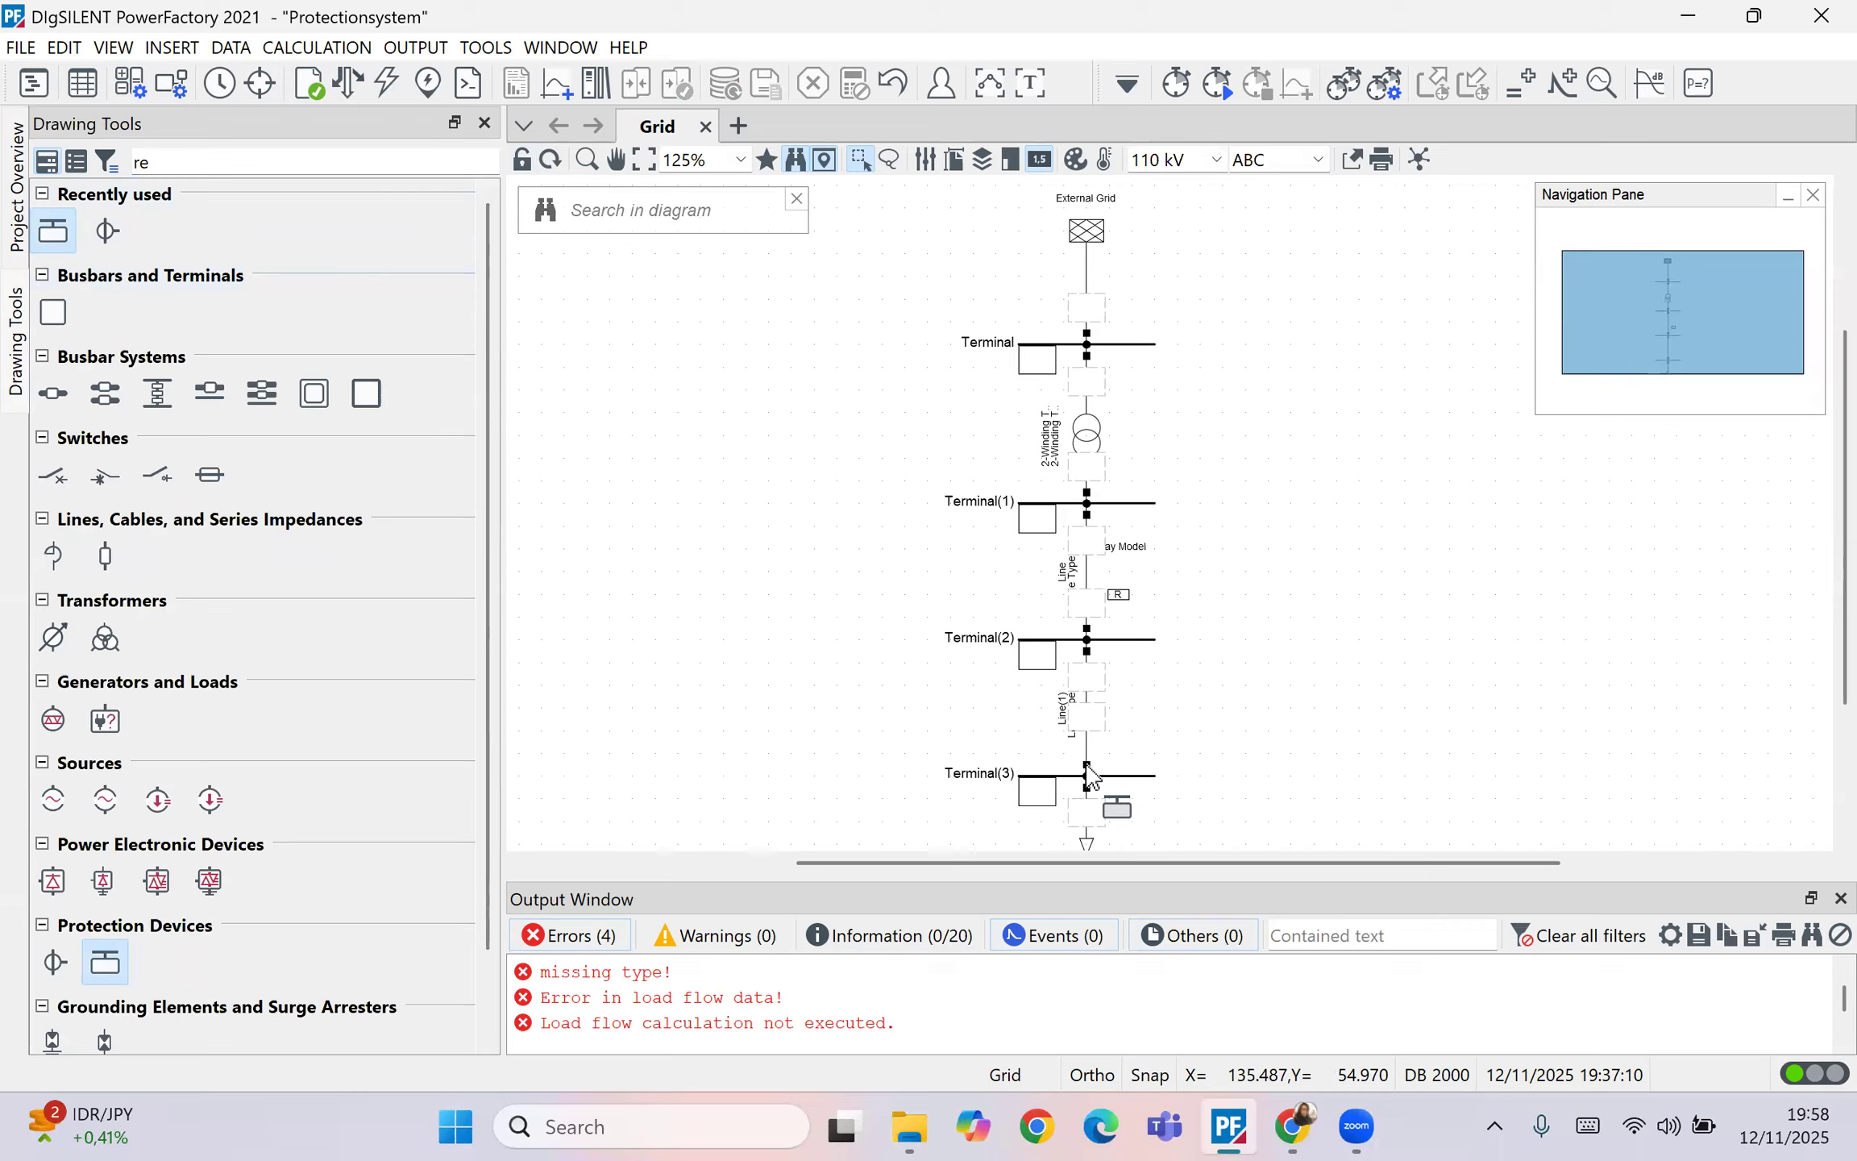
pyautogui.press('Escape')
# Step: Place current transformers on Line at its Terminal(2) end and on Line(1) at its Terminal(3) end
pyautogui.click(107, 232)
pyautogui.click(1086, 627)
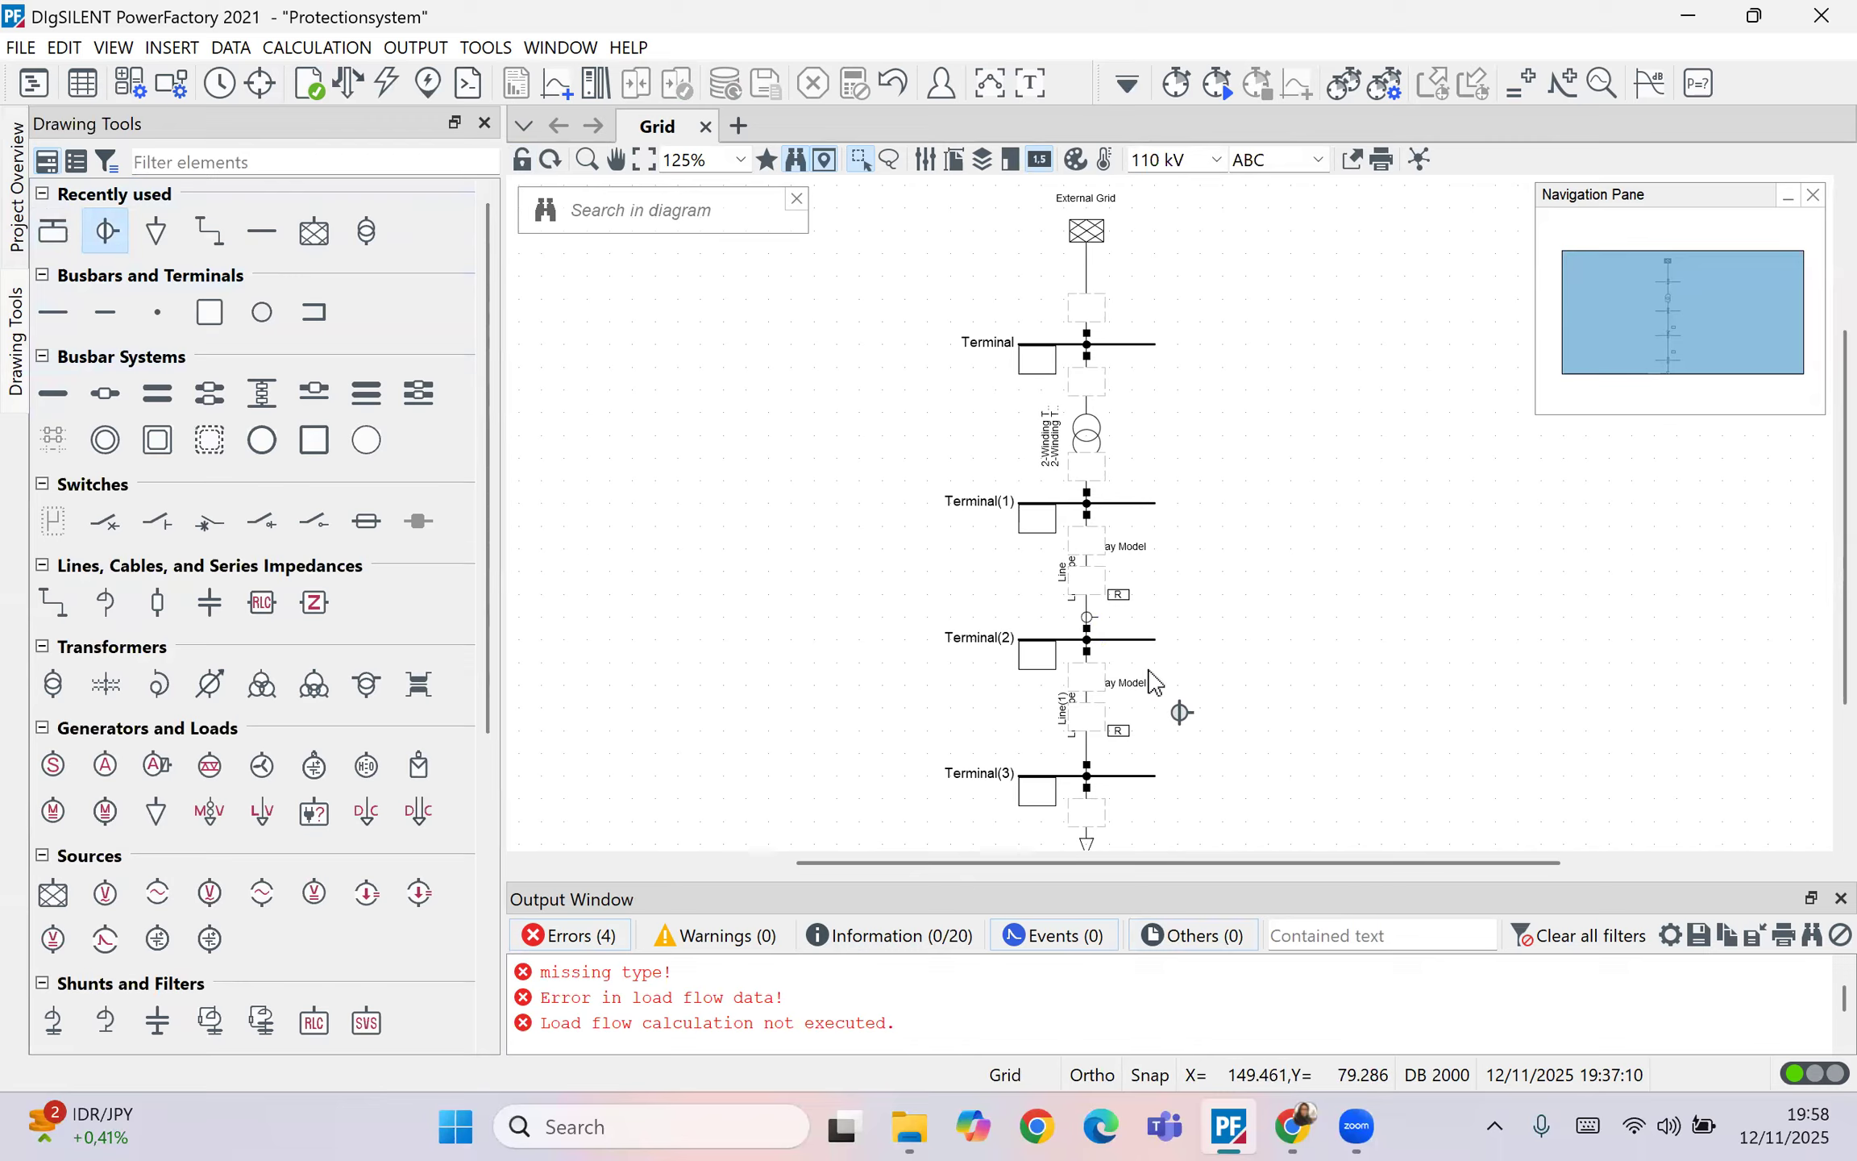
pyautogui.click(1087, 763)
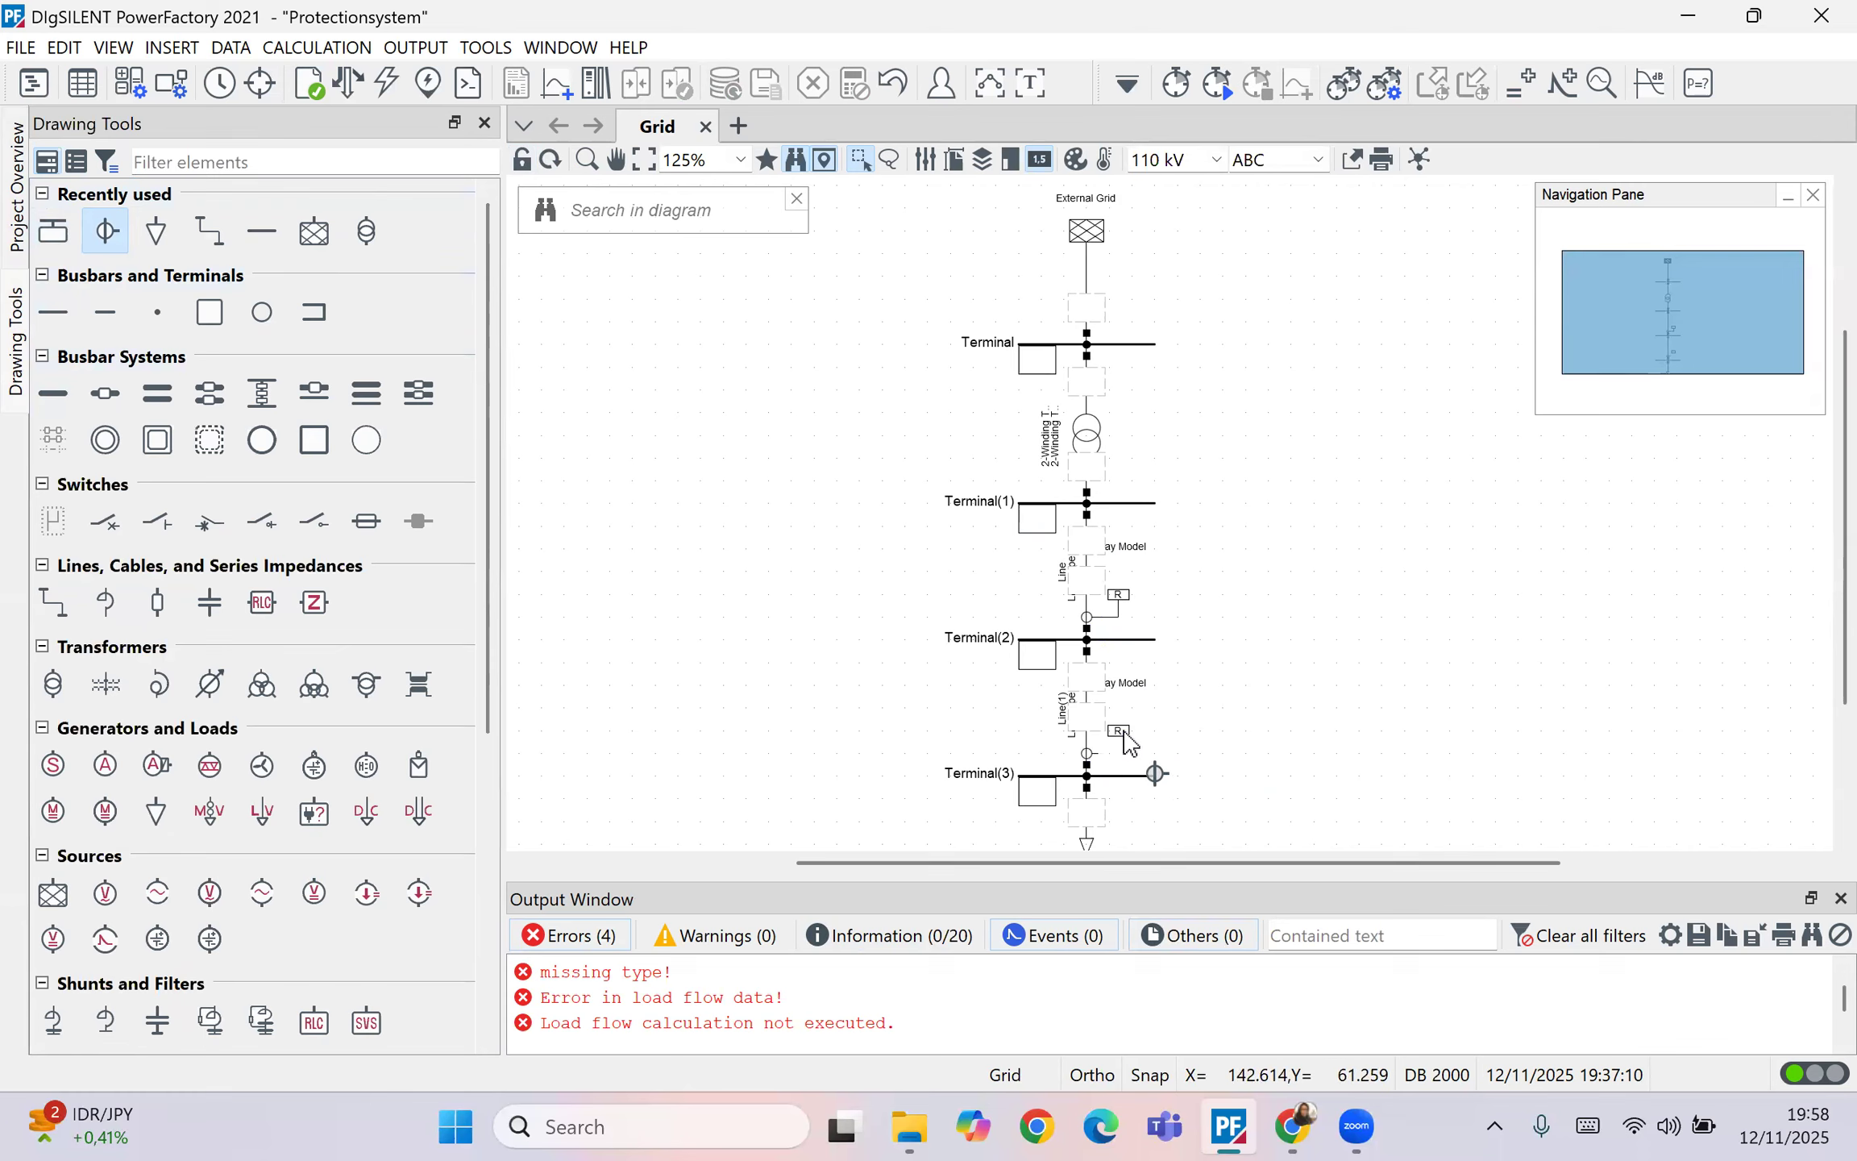
pyautogui.press('Escape')
# Step: Move both relays further to the right of the lines, level with their current transformers
pyautogui.moveTo(1125, 733); pyautogui.dragTo(1147, 754)
pyautogui.moveTo(1167, 625); pyautogui.dragTo(1166, 613)
pyautogui.hotkey('ctrl', 'z')
pyautogui.click(1163, 637)
pyautogui.moveTo(1166, 625); pyautogui.dragTo(1166, 605)
pyautogui.click(1225, 662)
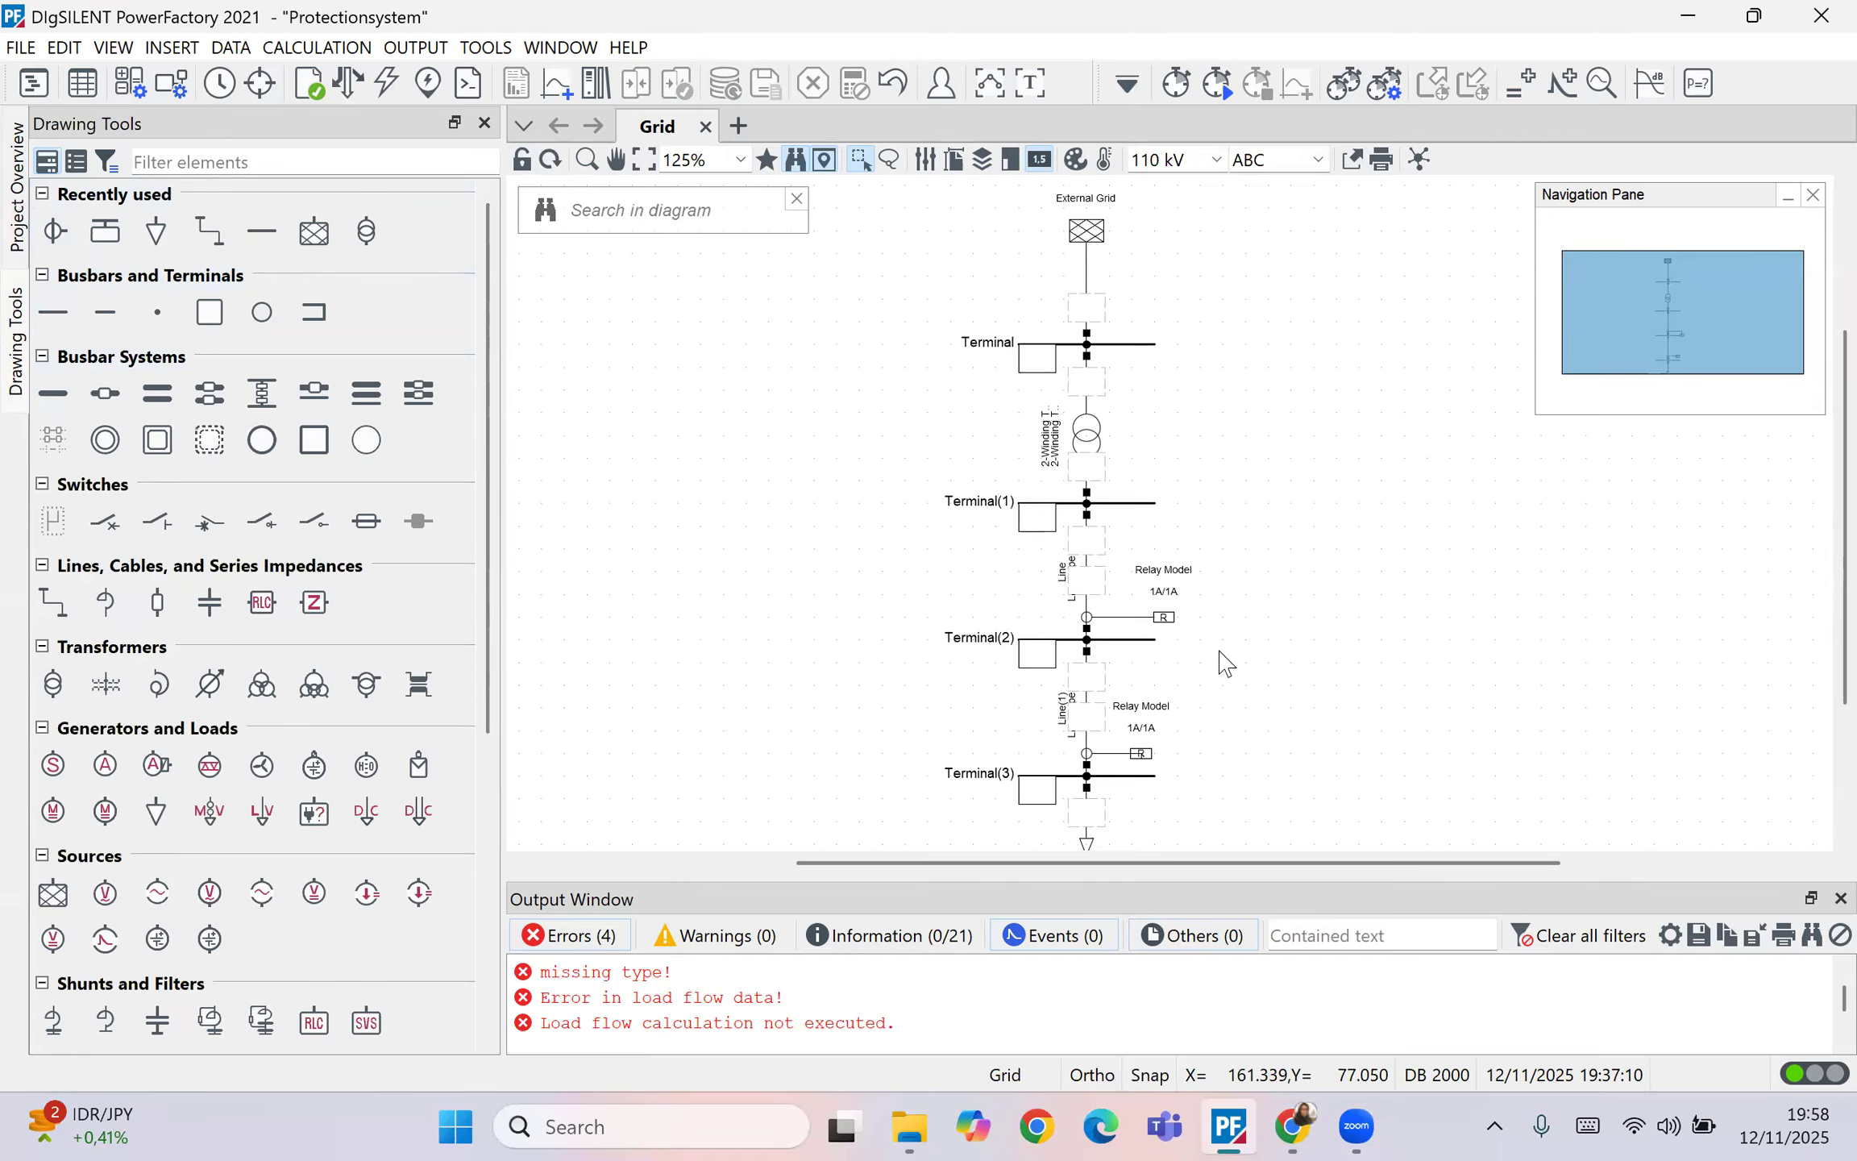
pyautogui.click(1142, 758)
pyautogui.moveTo(1142, 756); pyautogui.dragTo(1166, 756)
pyautogui.click(1212, 750)
pyautogui.scroll(-1, 1217, 735)
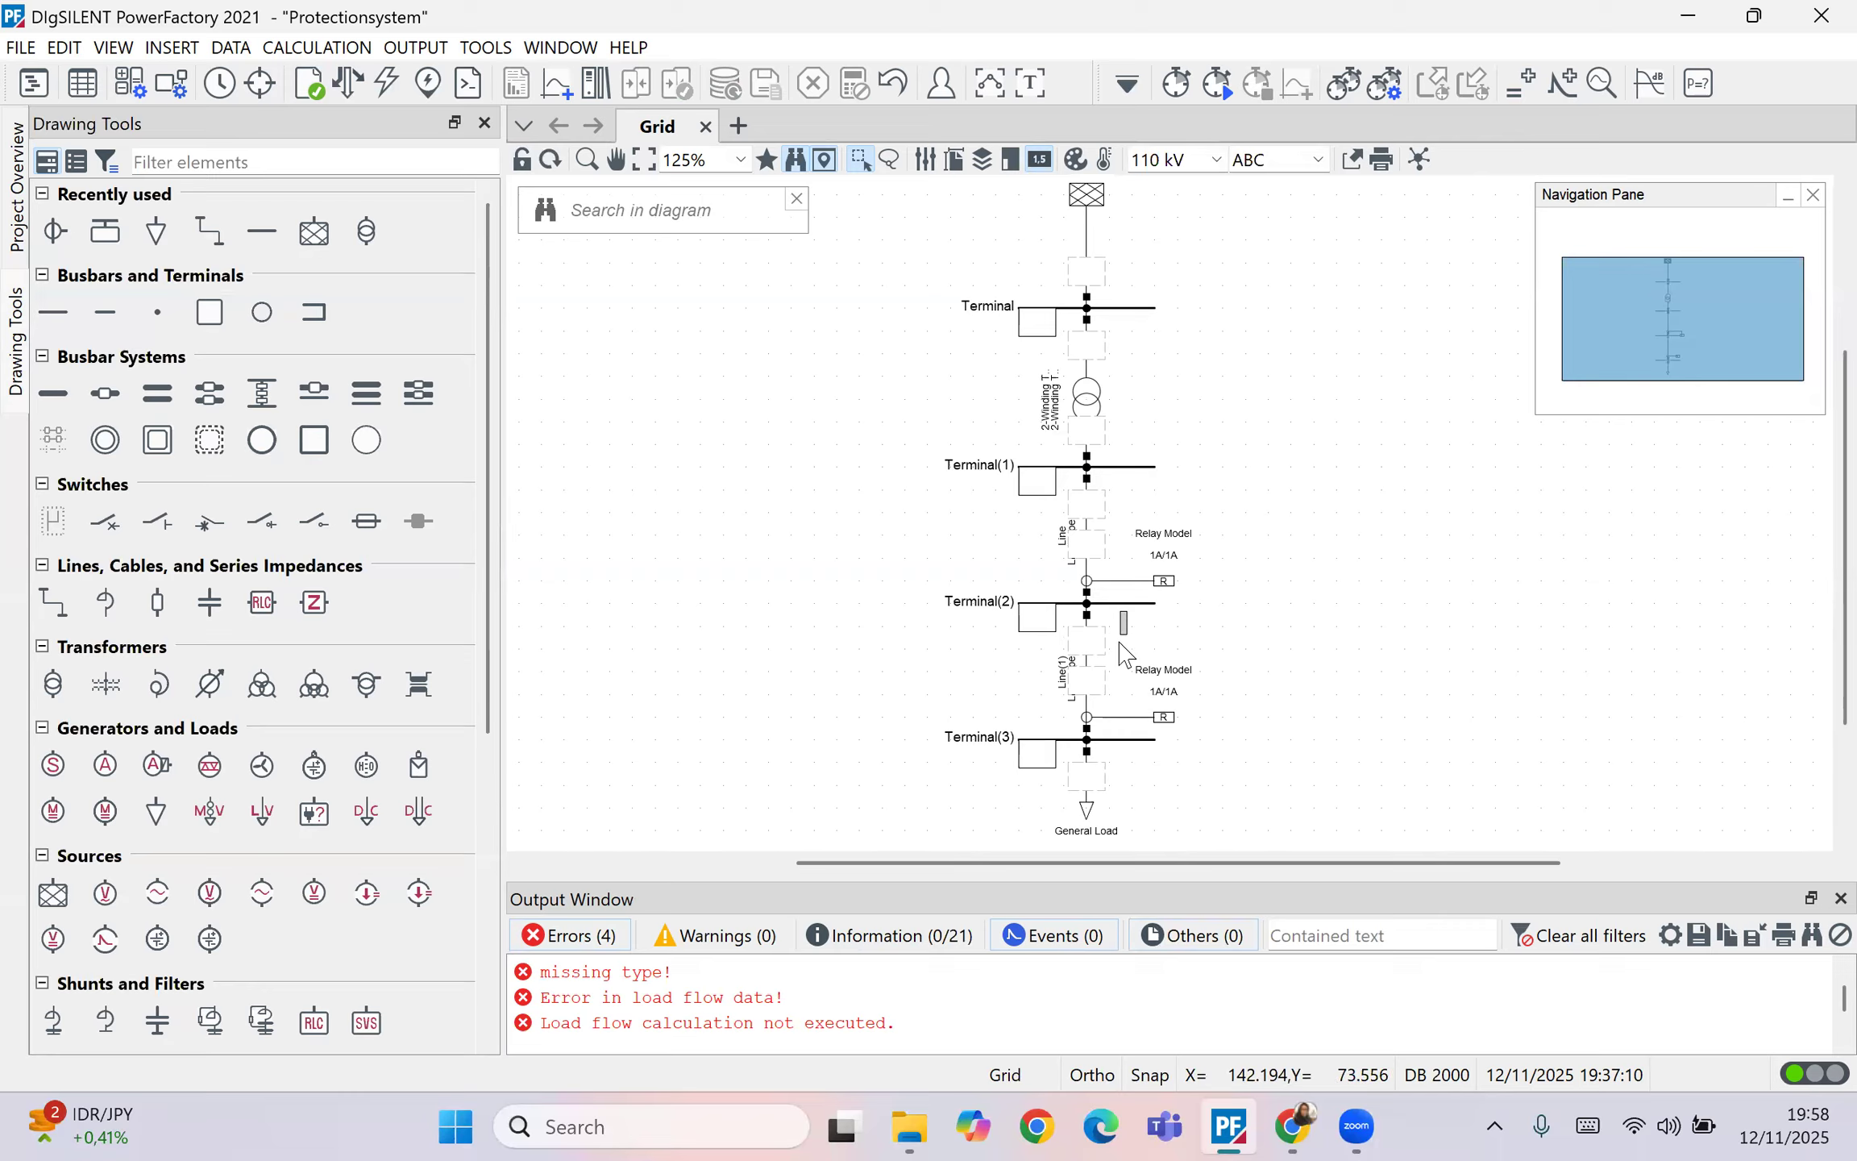
pyautogui.click(1123, 717)
pyautogui.click(1383, 629)
pyautogui.click(1149, 579)
pyautogui.moveTo(1136, 490); pyautogui.dragTo(1116, 567)
# Step: Switch to the Canva presentation in the browser and read the CT ratios on slide 16
pyautogui.click(1293, 1127)
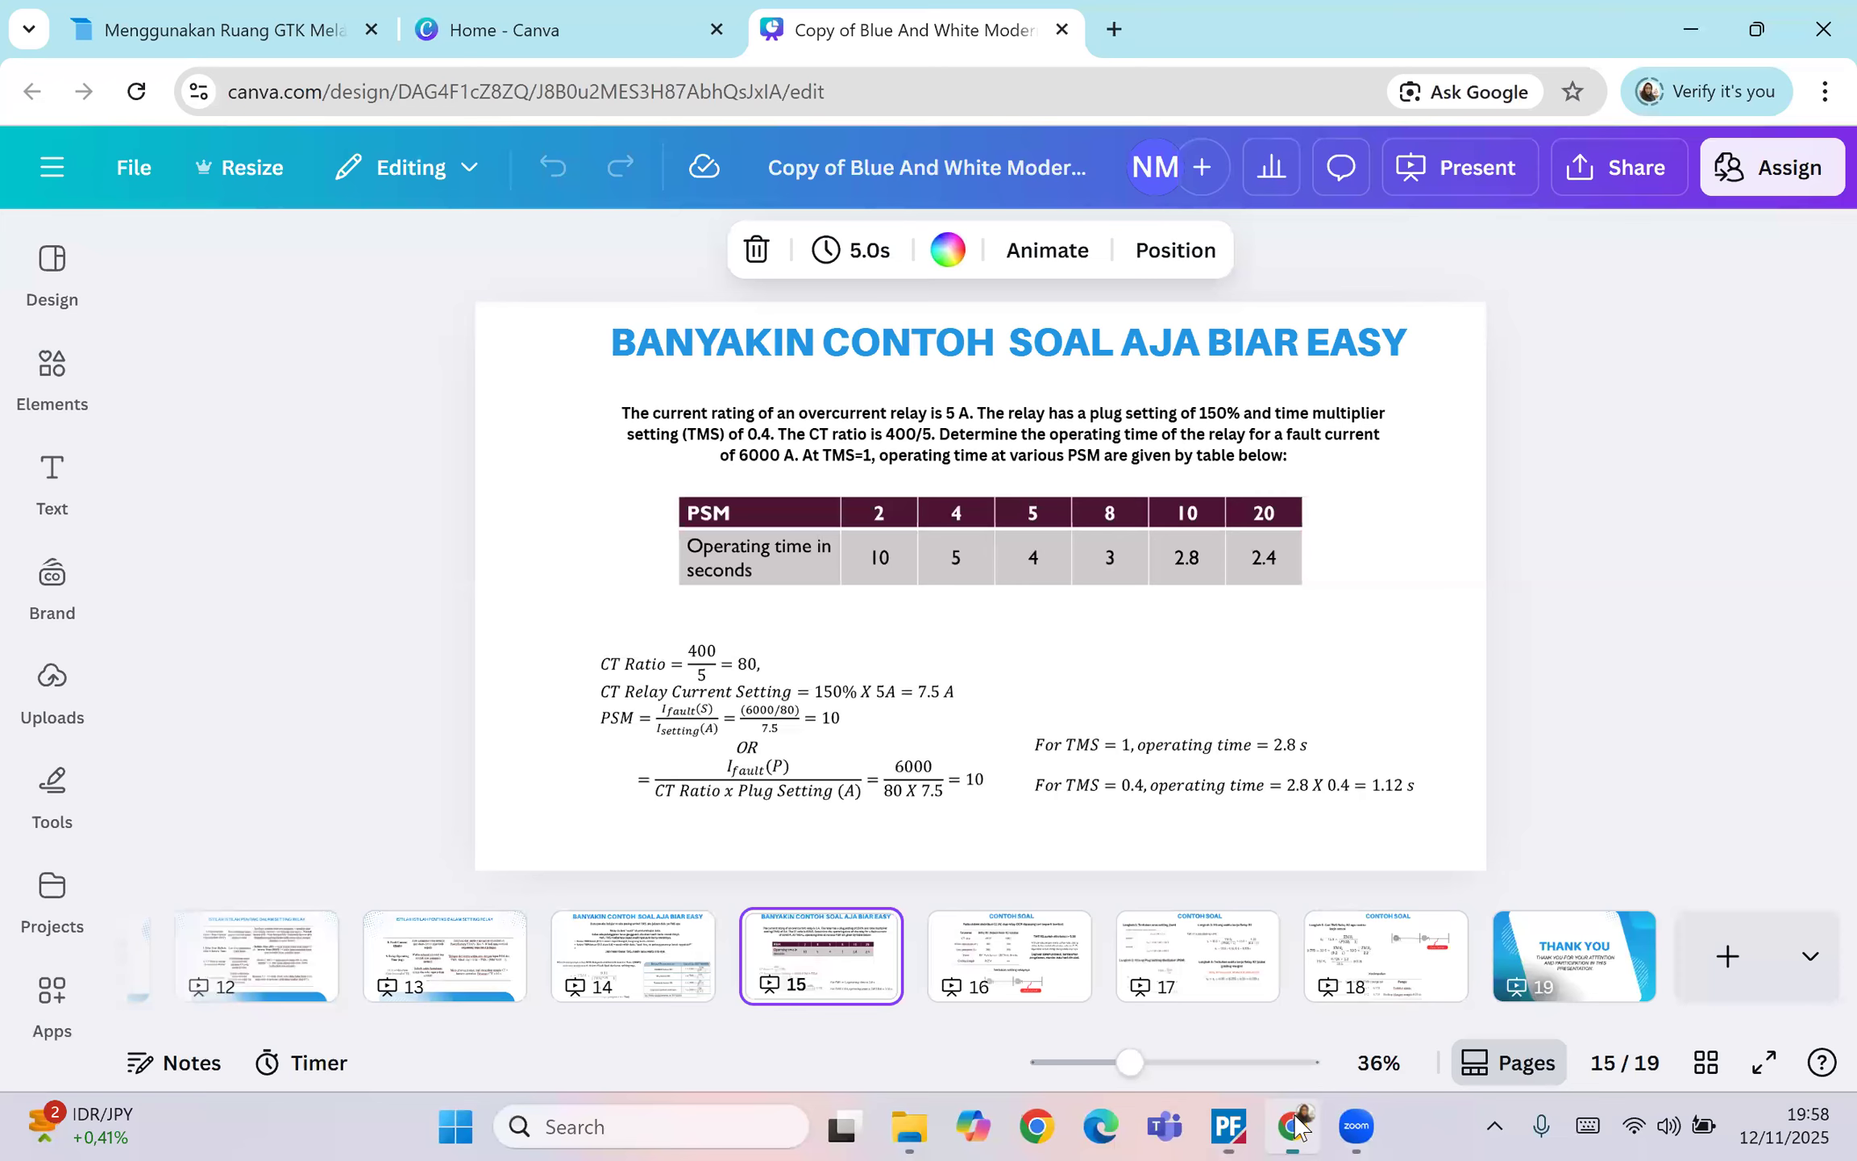
pyautogui.click(1047, 959)
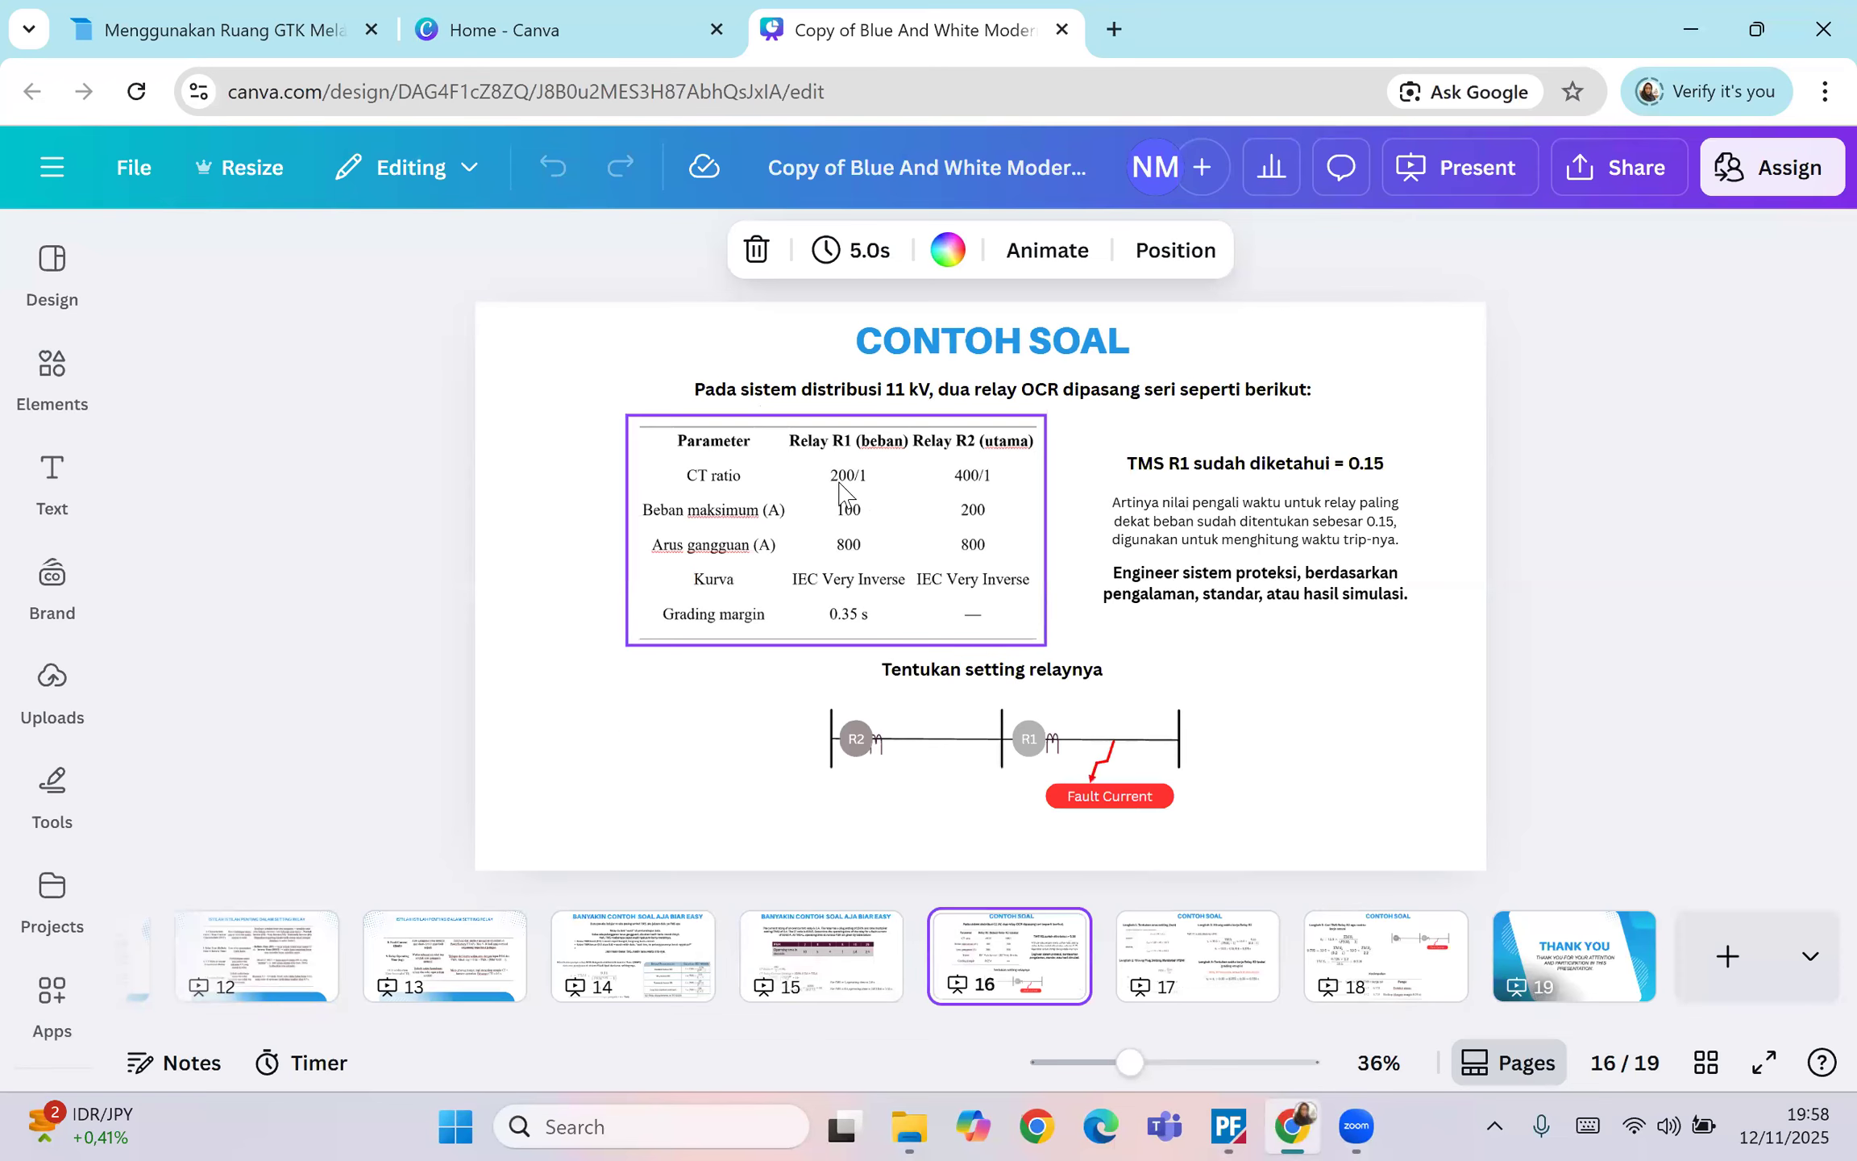
pyautogui.click(1690, 29)
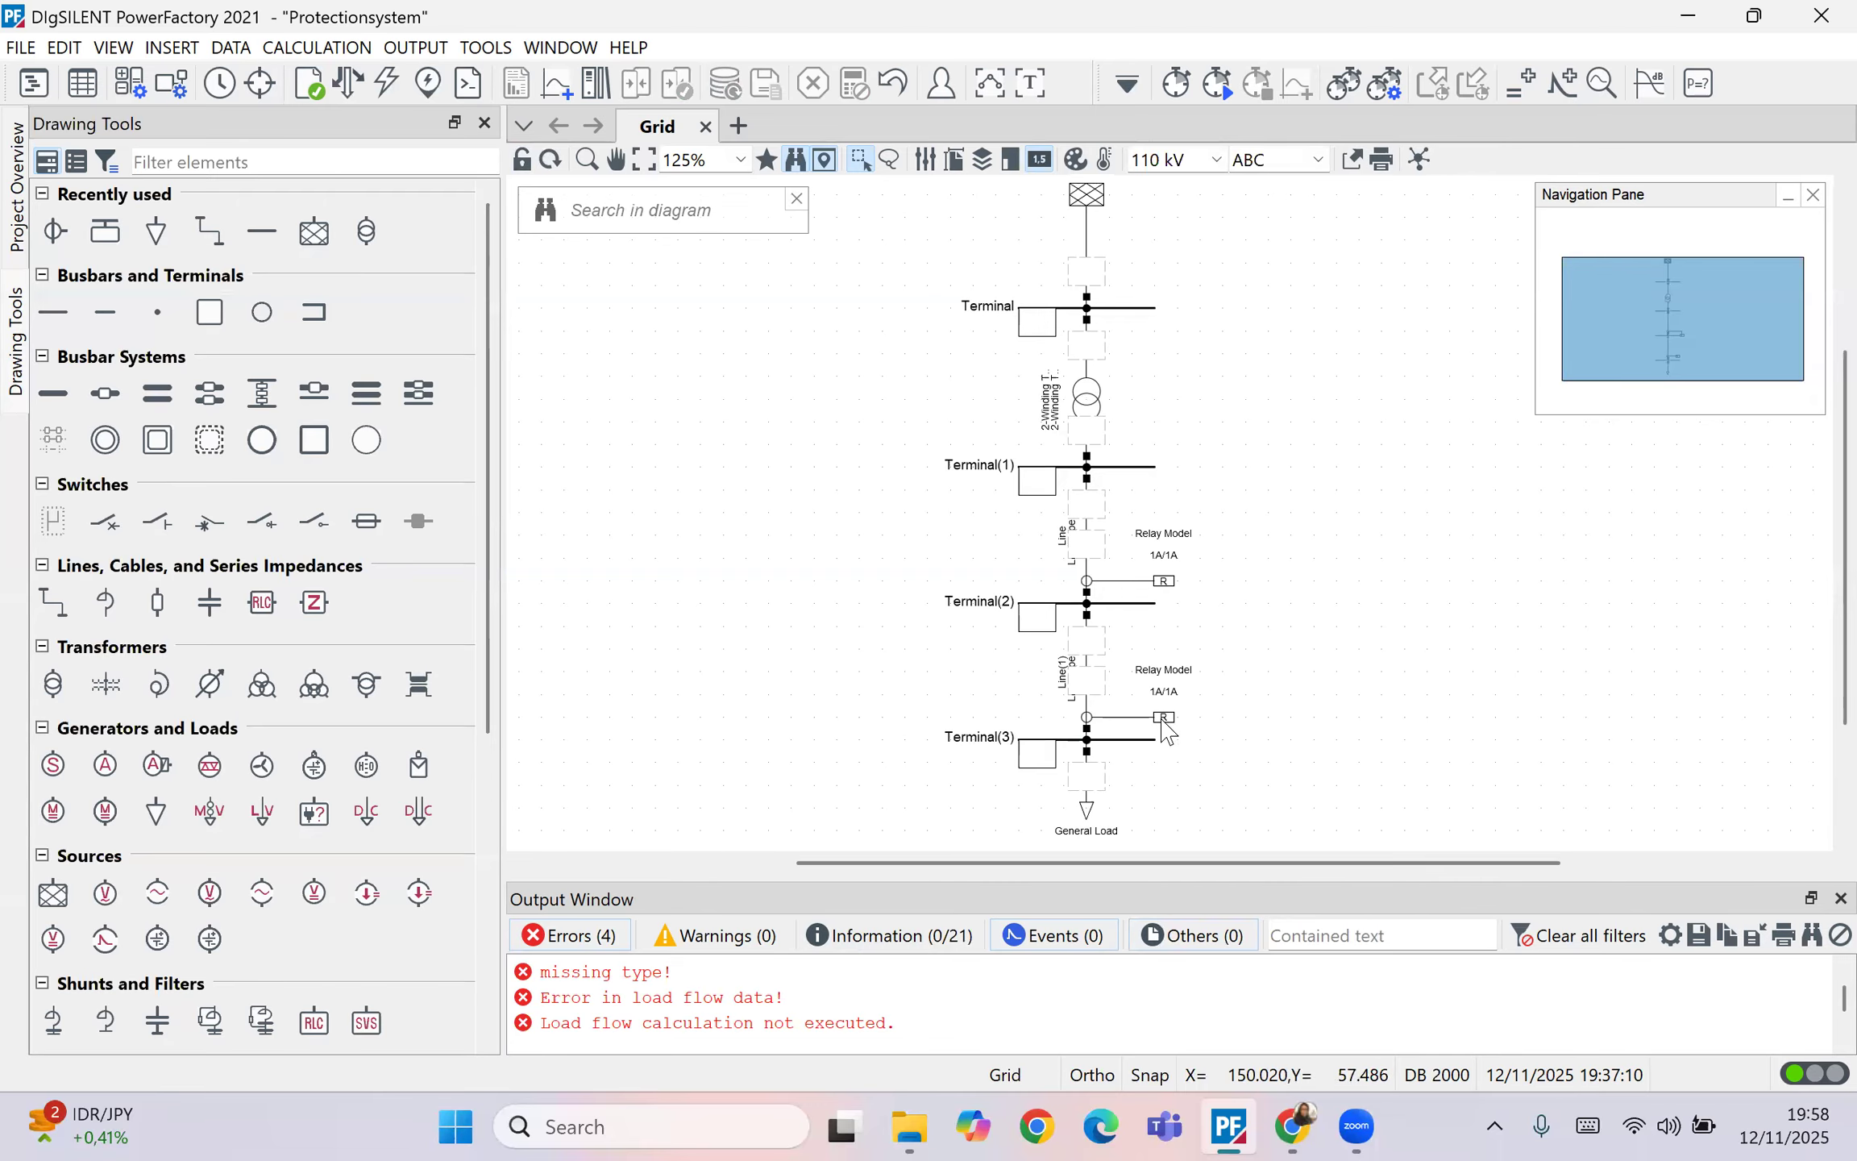
# Step: Give the current transformer at Terminal(3) a new project type with a 200 A primary tap and 1 A secondary tap
pyautogui.doubleClick(1088, 719)
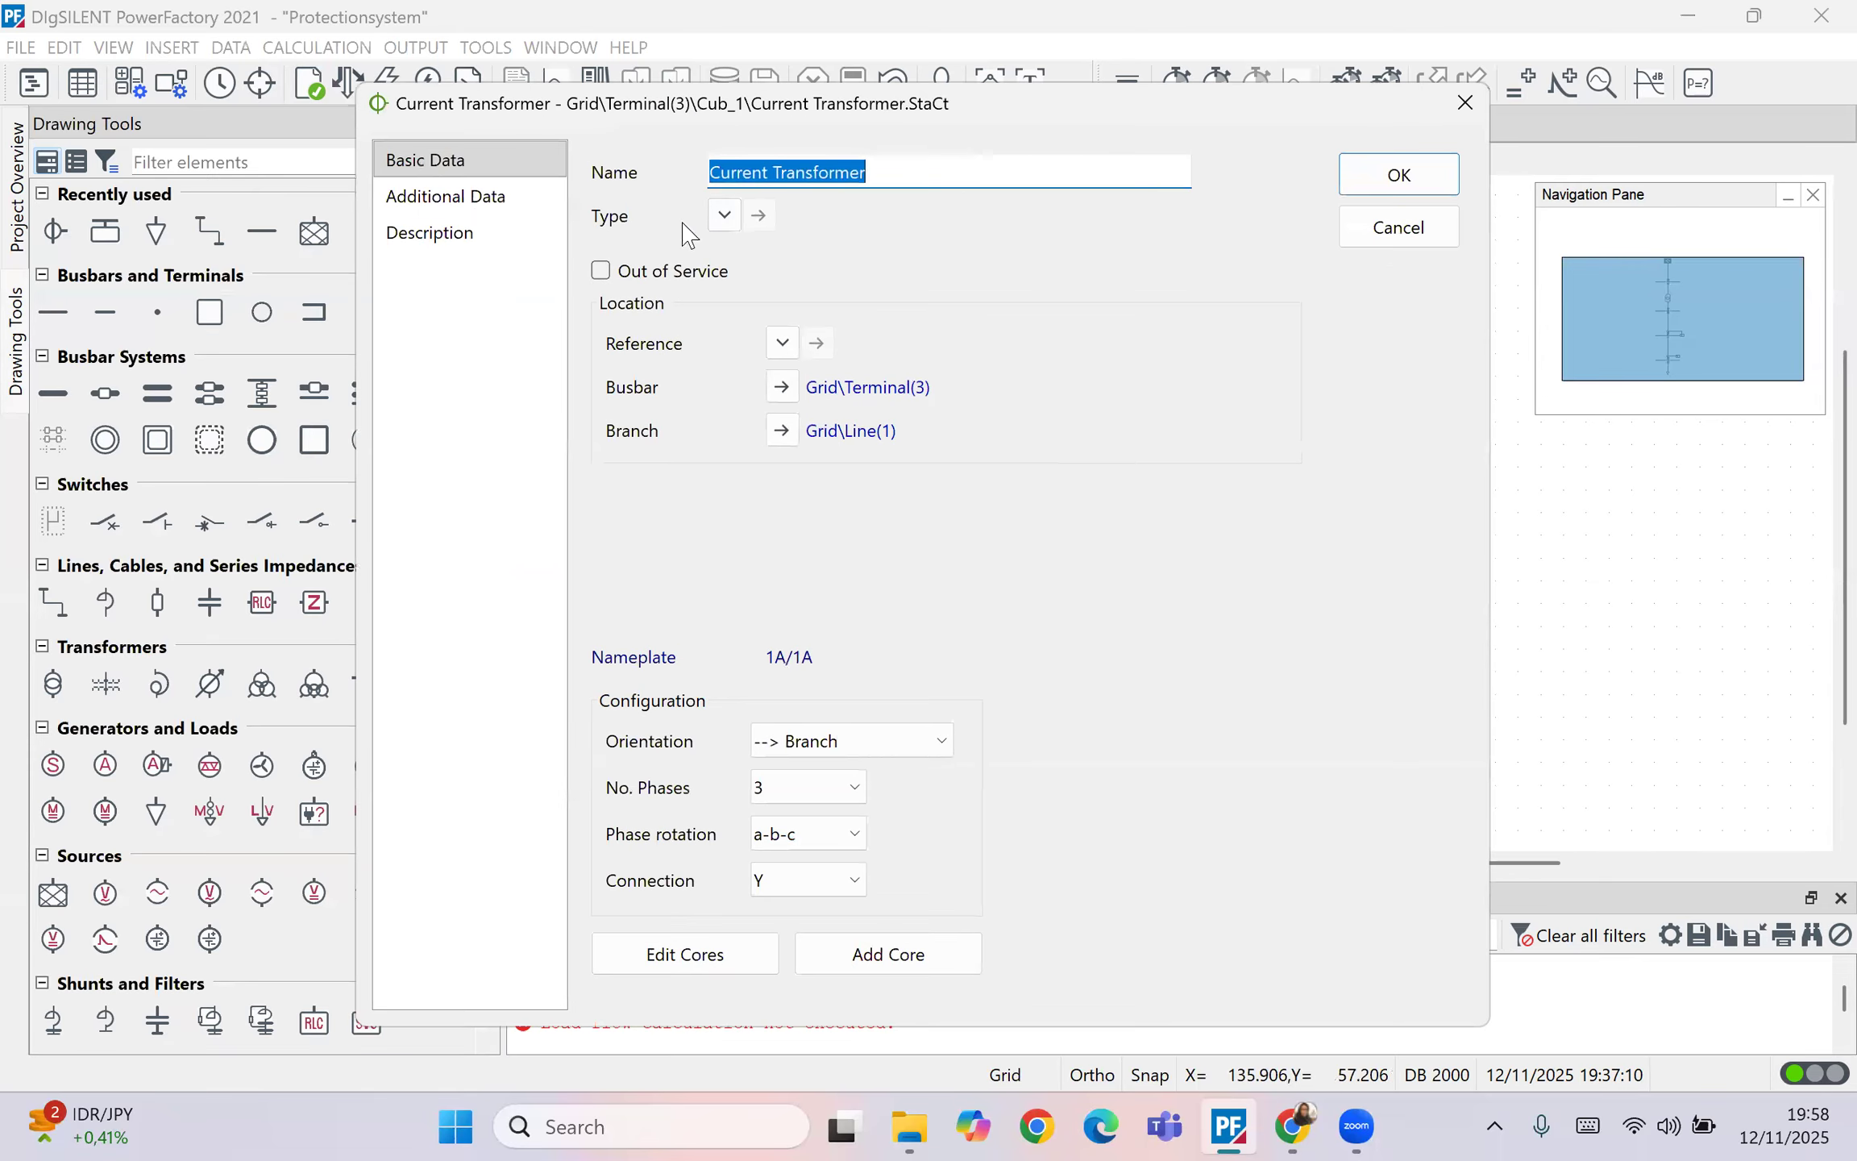
pyautogui.click(723, 214)
pyautogui.moveTo(806, 292)
pyautogui.click(1002, 309)
pyautogui.click(761, 397)
pyautogui.click(761, 399)
pyautogui.click(784, 492)
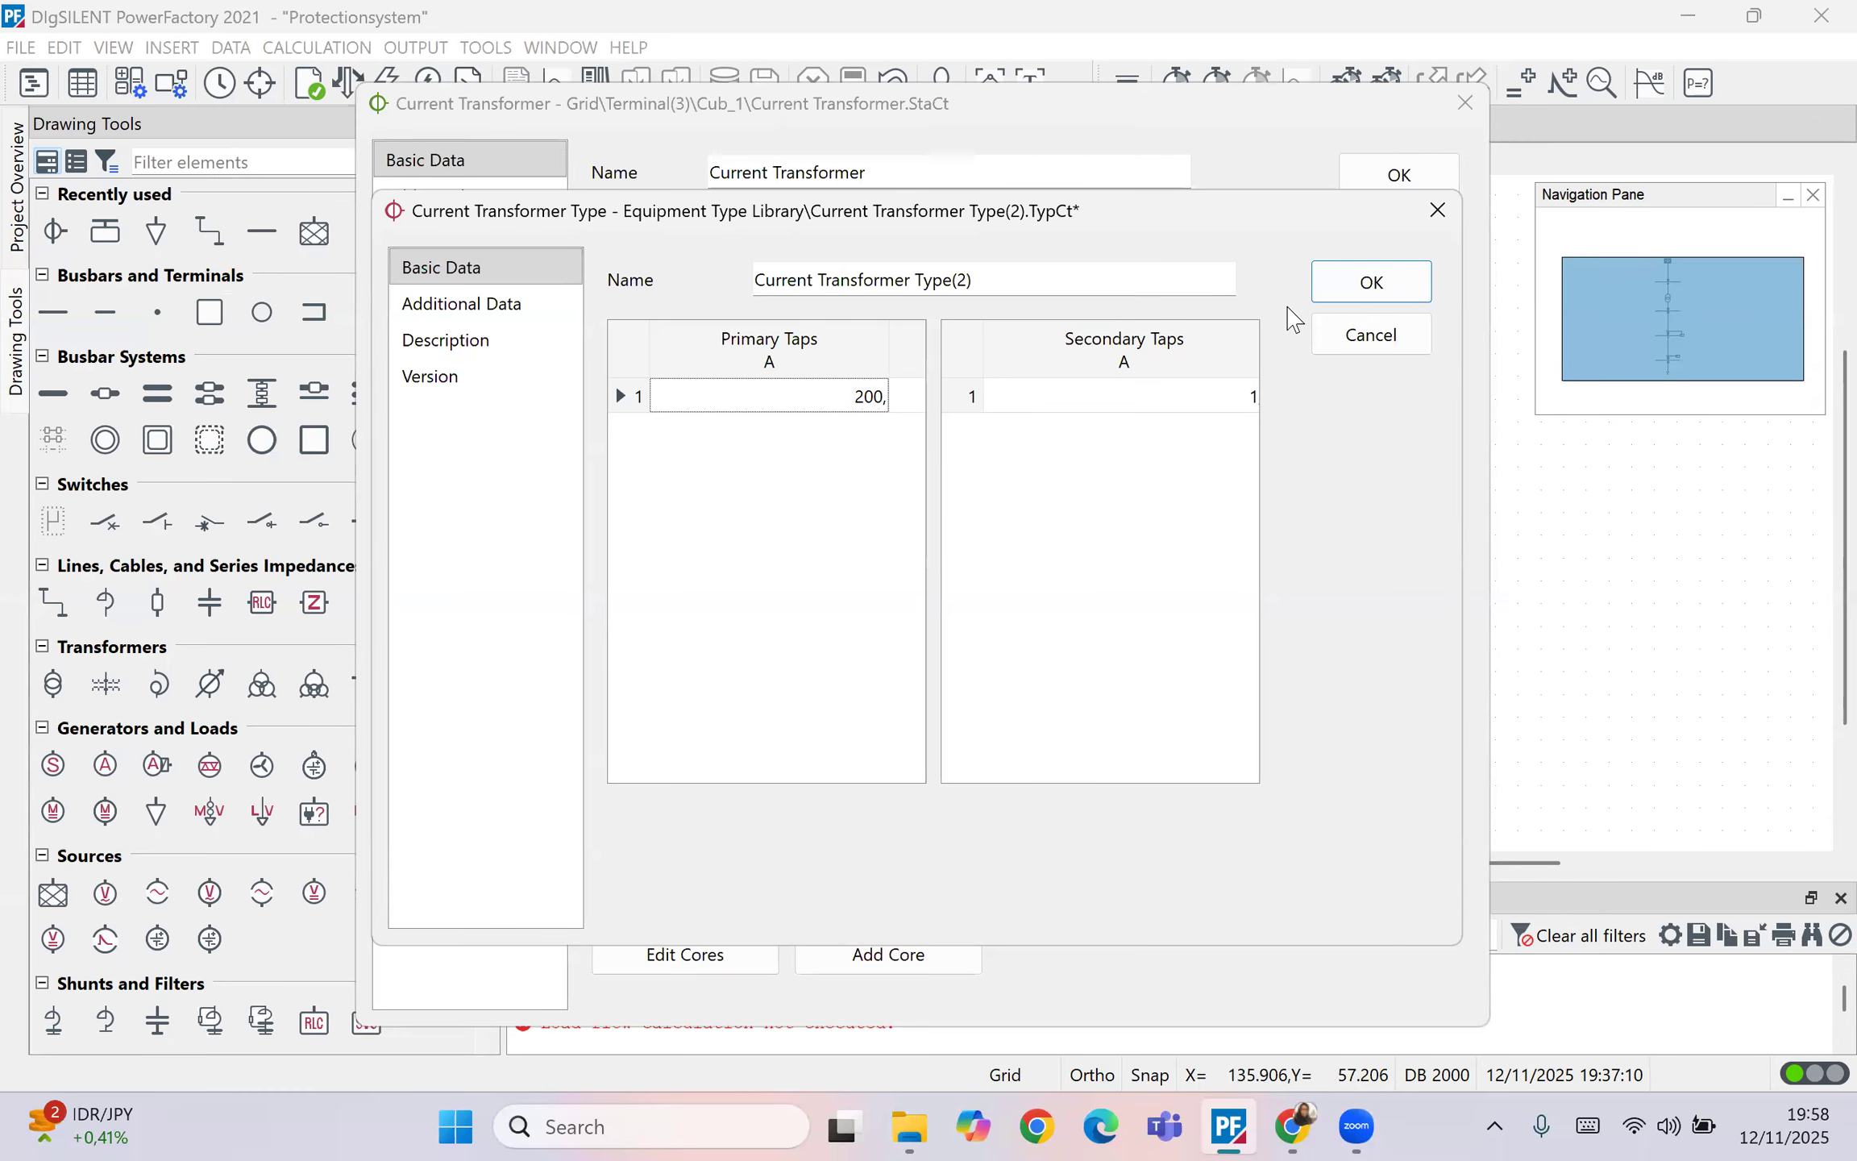
pyautogui.click(1371, 282)
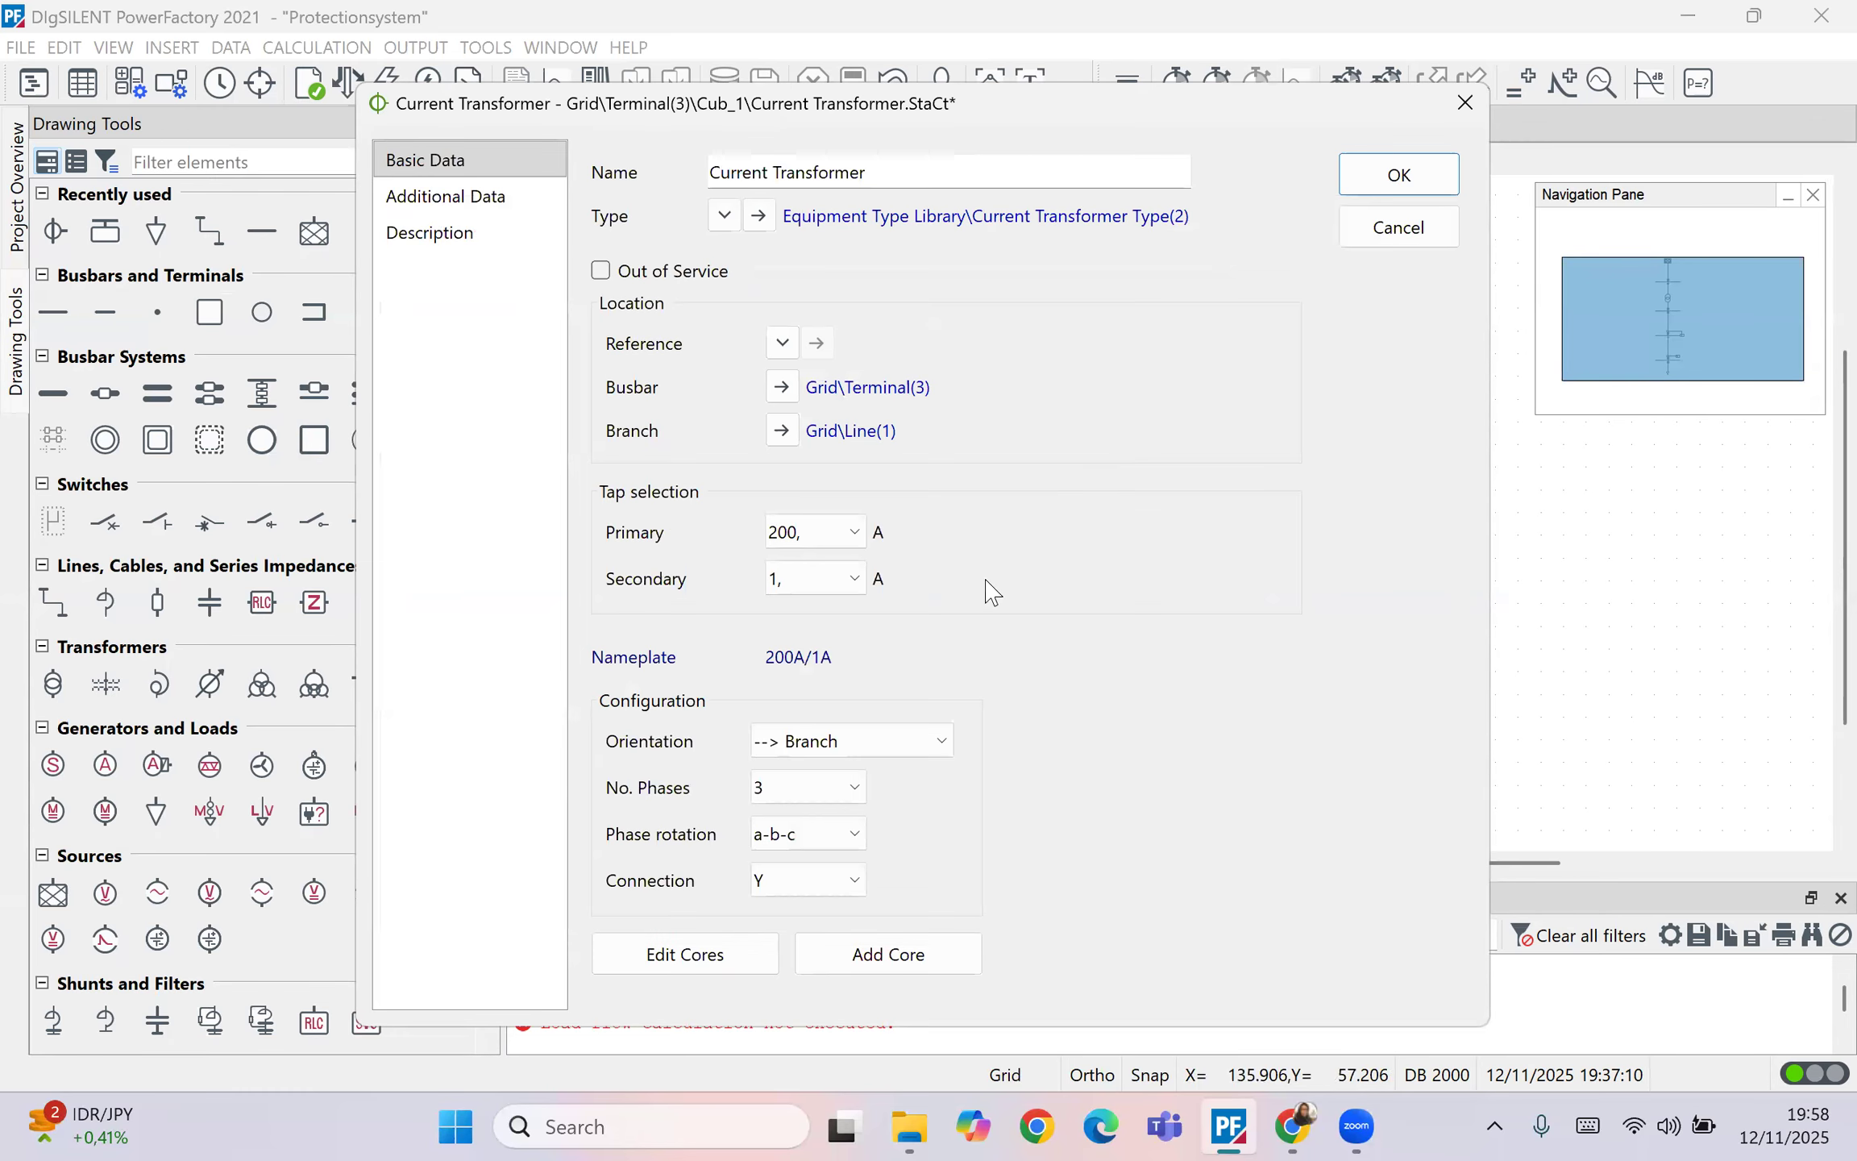
pyautogui.click(1400, 177)
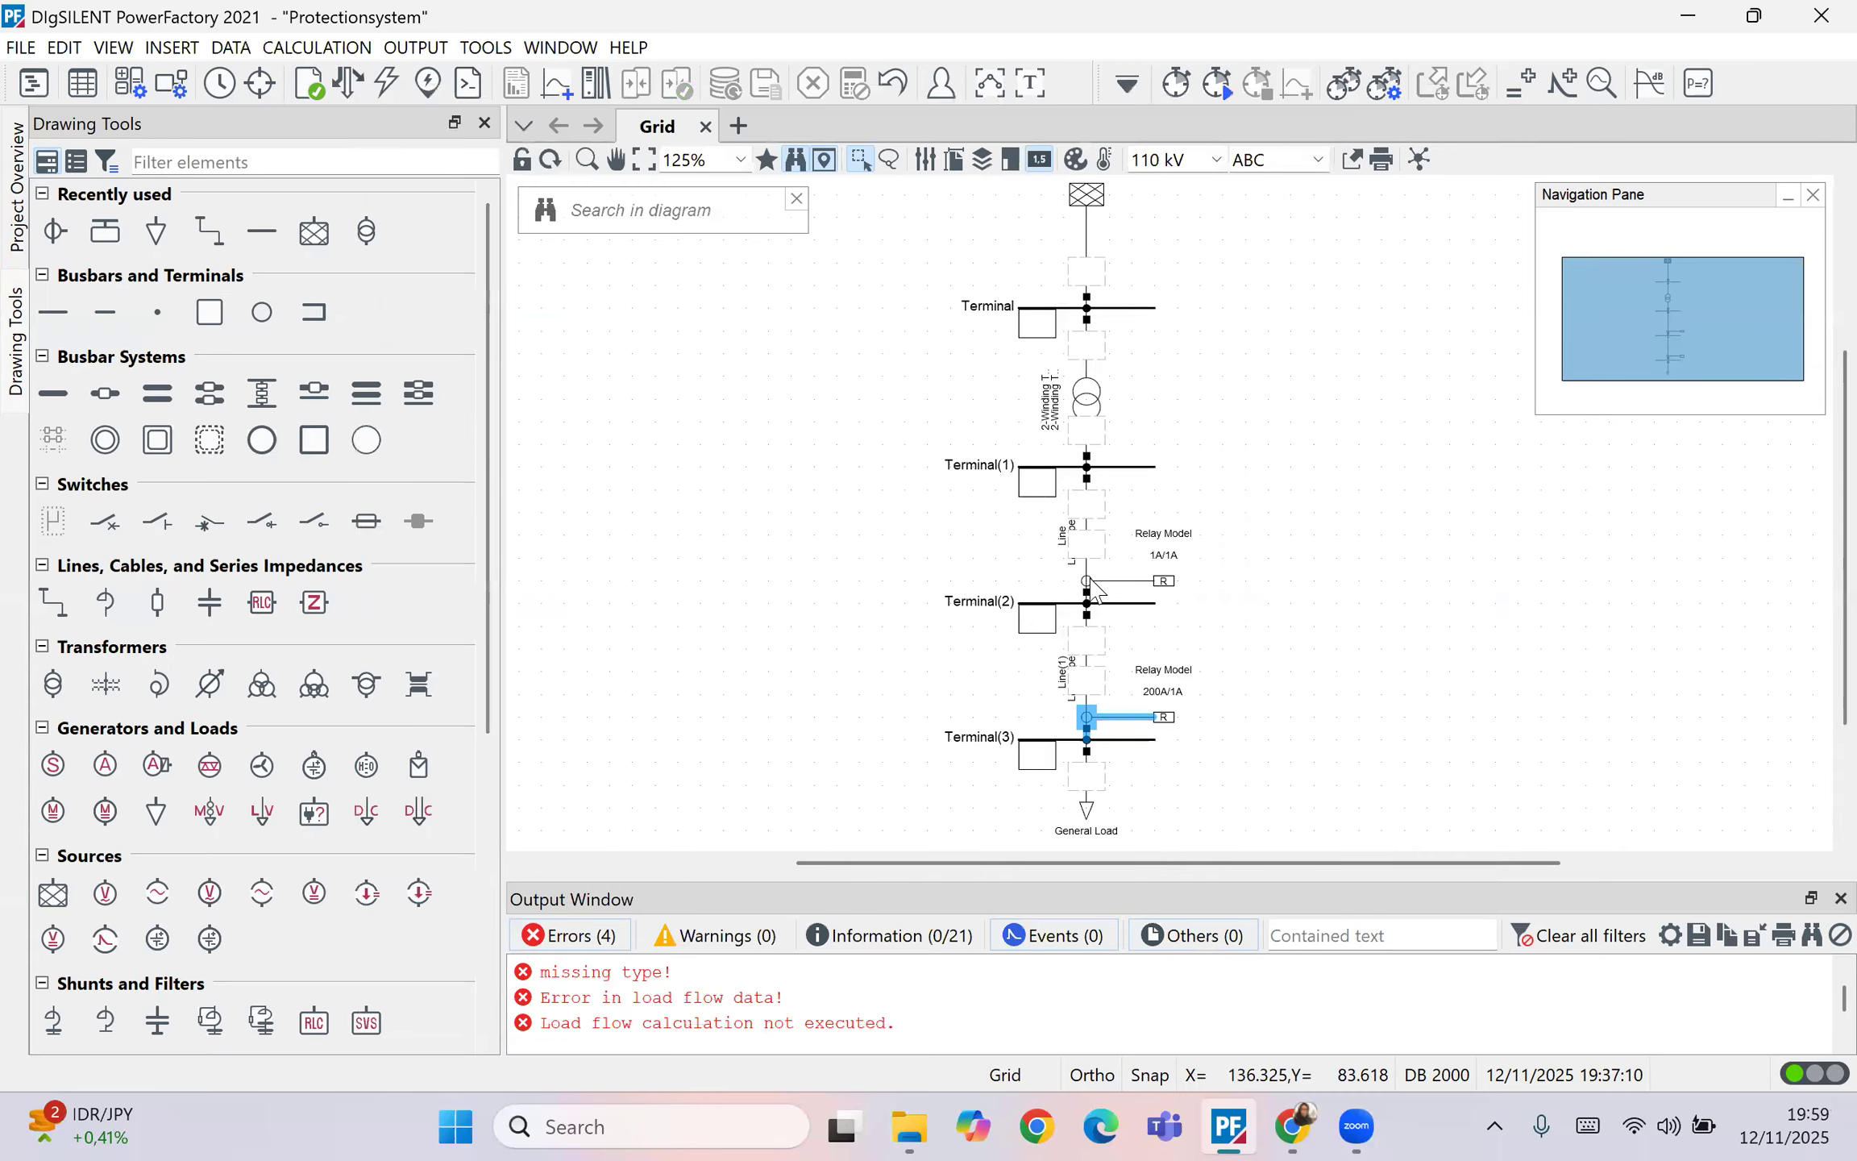
# Step: Check the CT ratio in the Canva slide and give PowerFactory's Terminal(2) current transformer a new project type with a 400 A primary tap
pyautogui.click(1314, 1123)
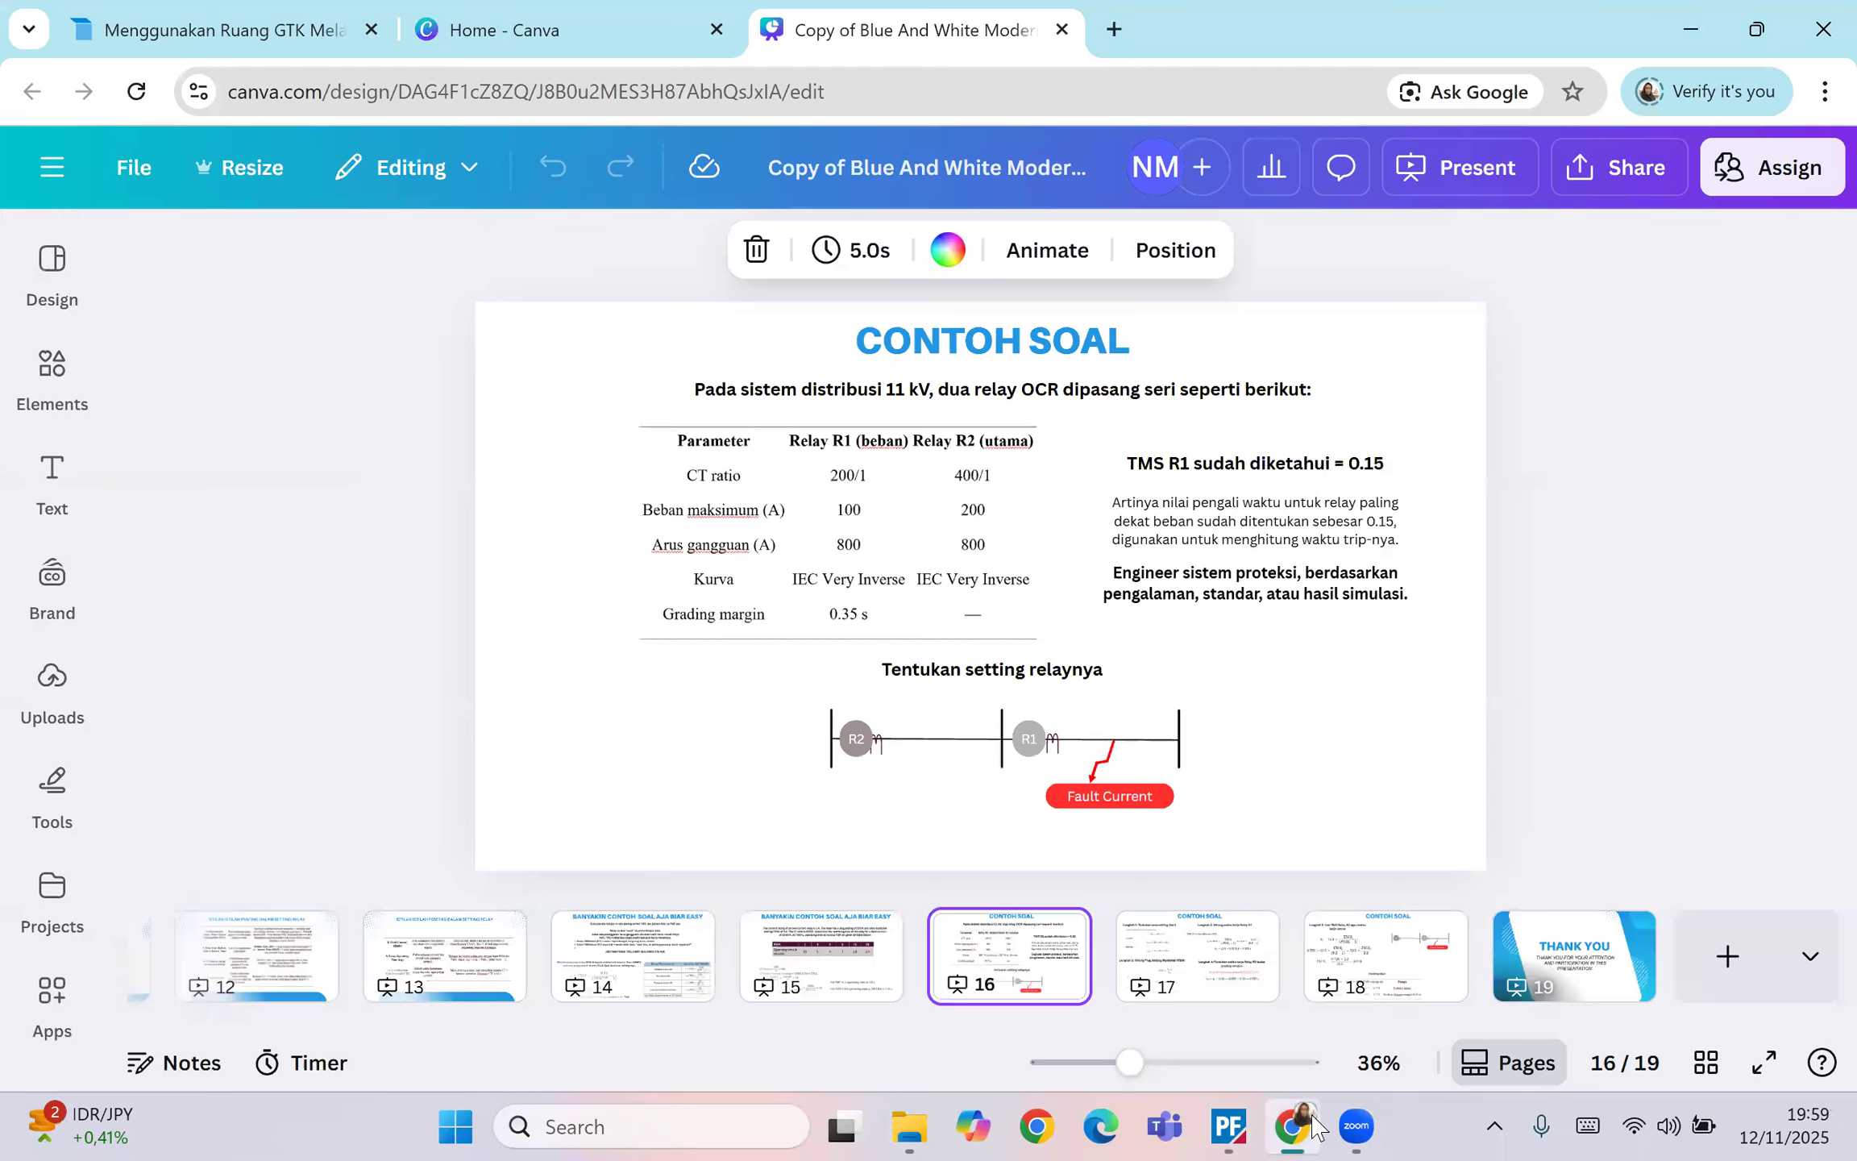
pyautogui.hotkey('alt', 'Tab')
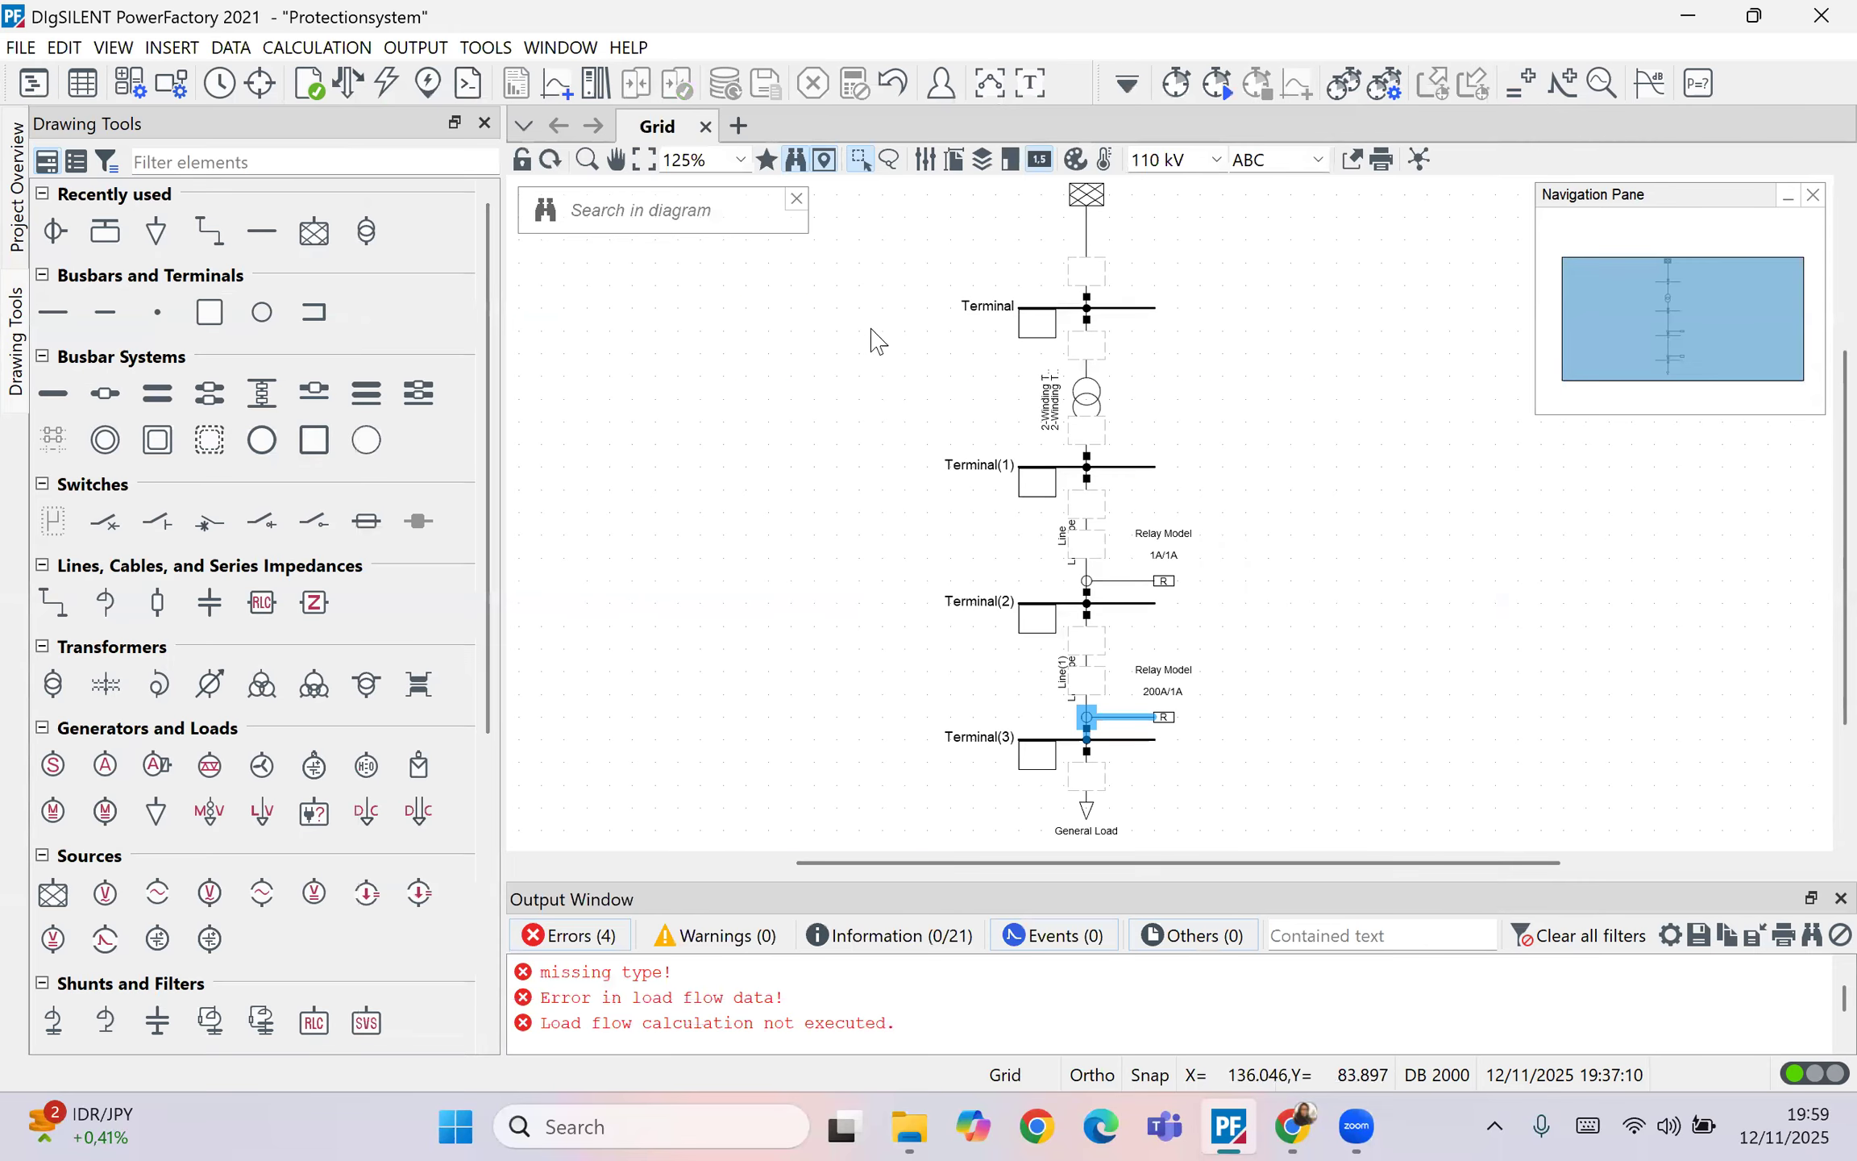
pyautogui.click(726, 210)
pyautogui.moveTo(781, 292)
pyautogui.click(1012, 295)
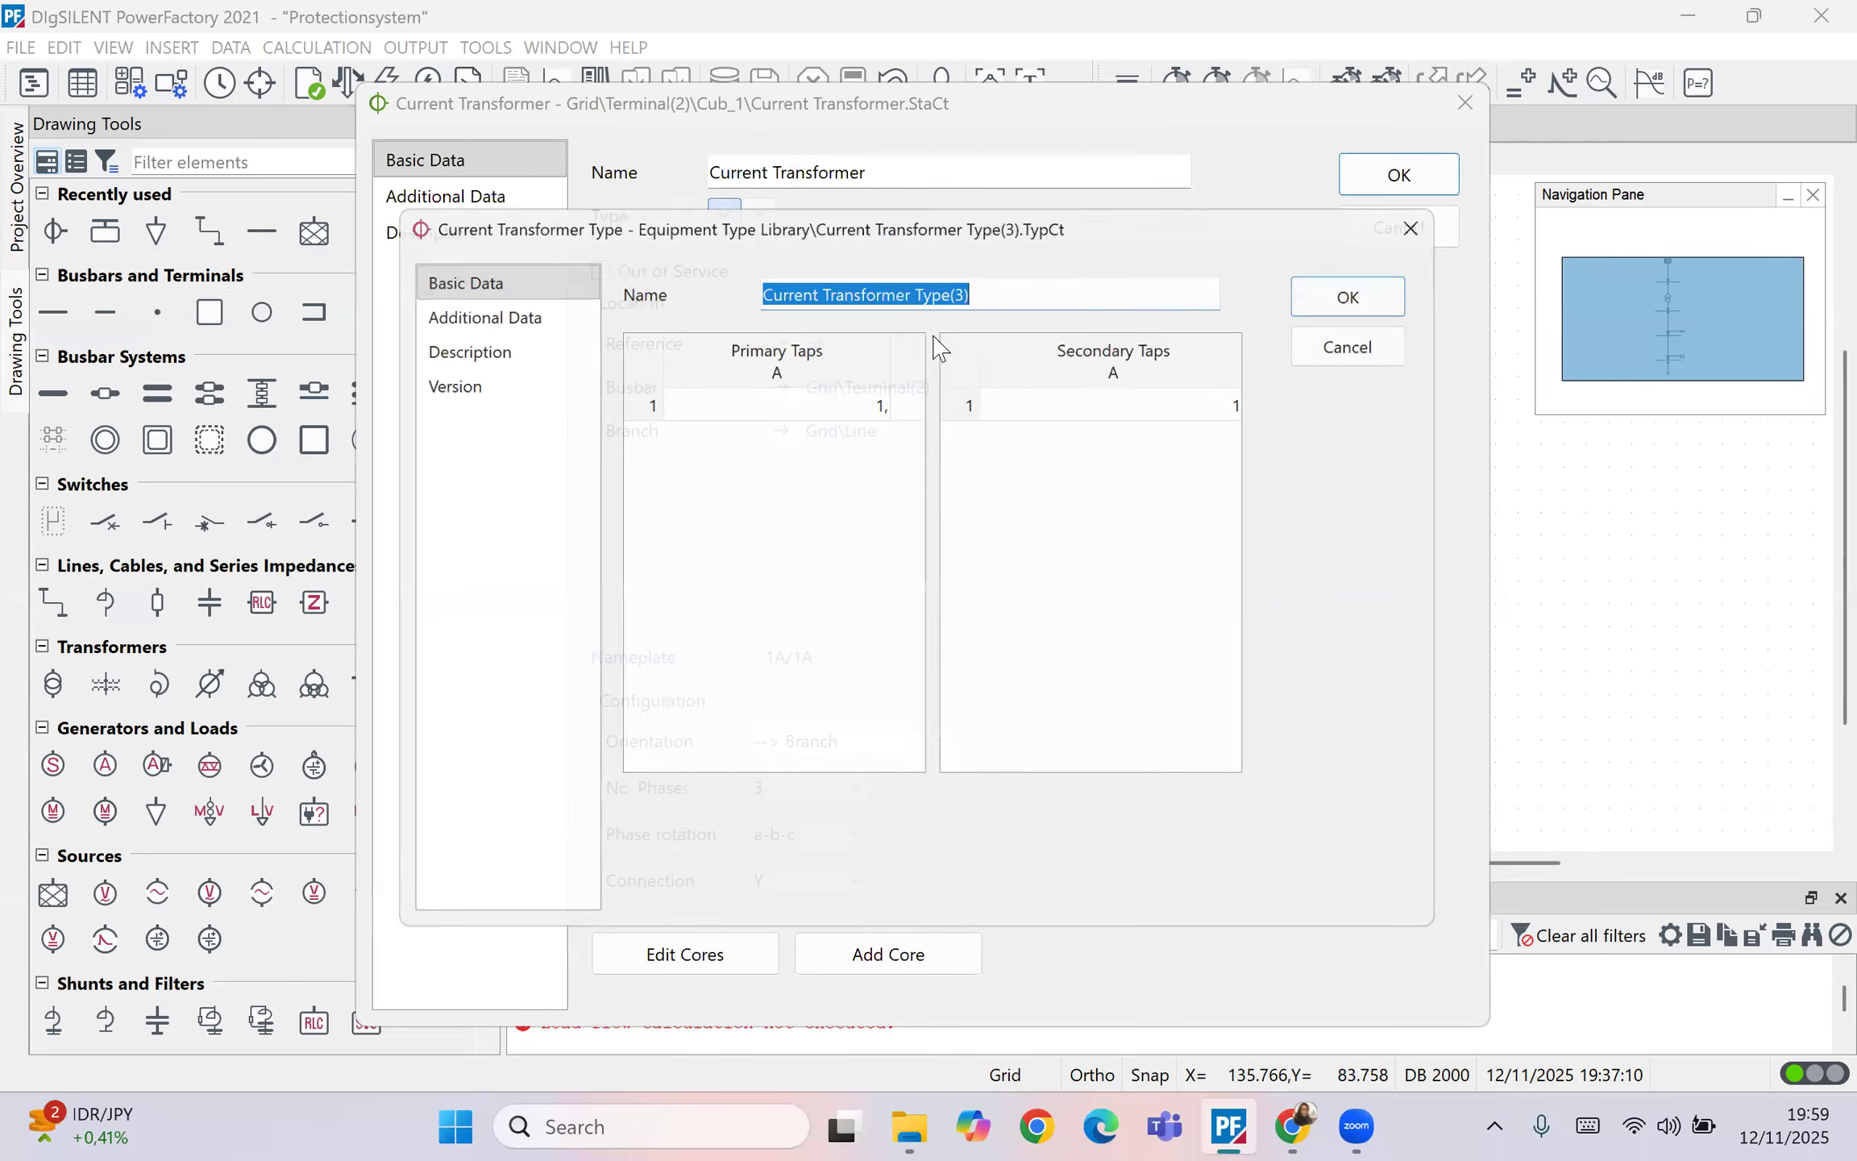
pyautogui.doubleClick(834, 404)
pyautogui.write('400')
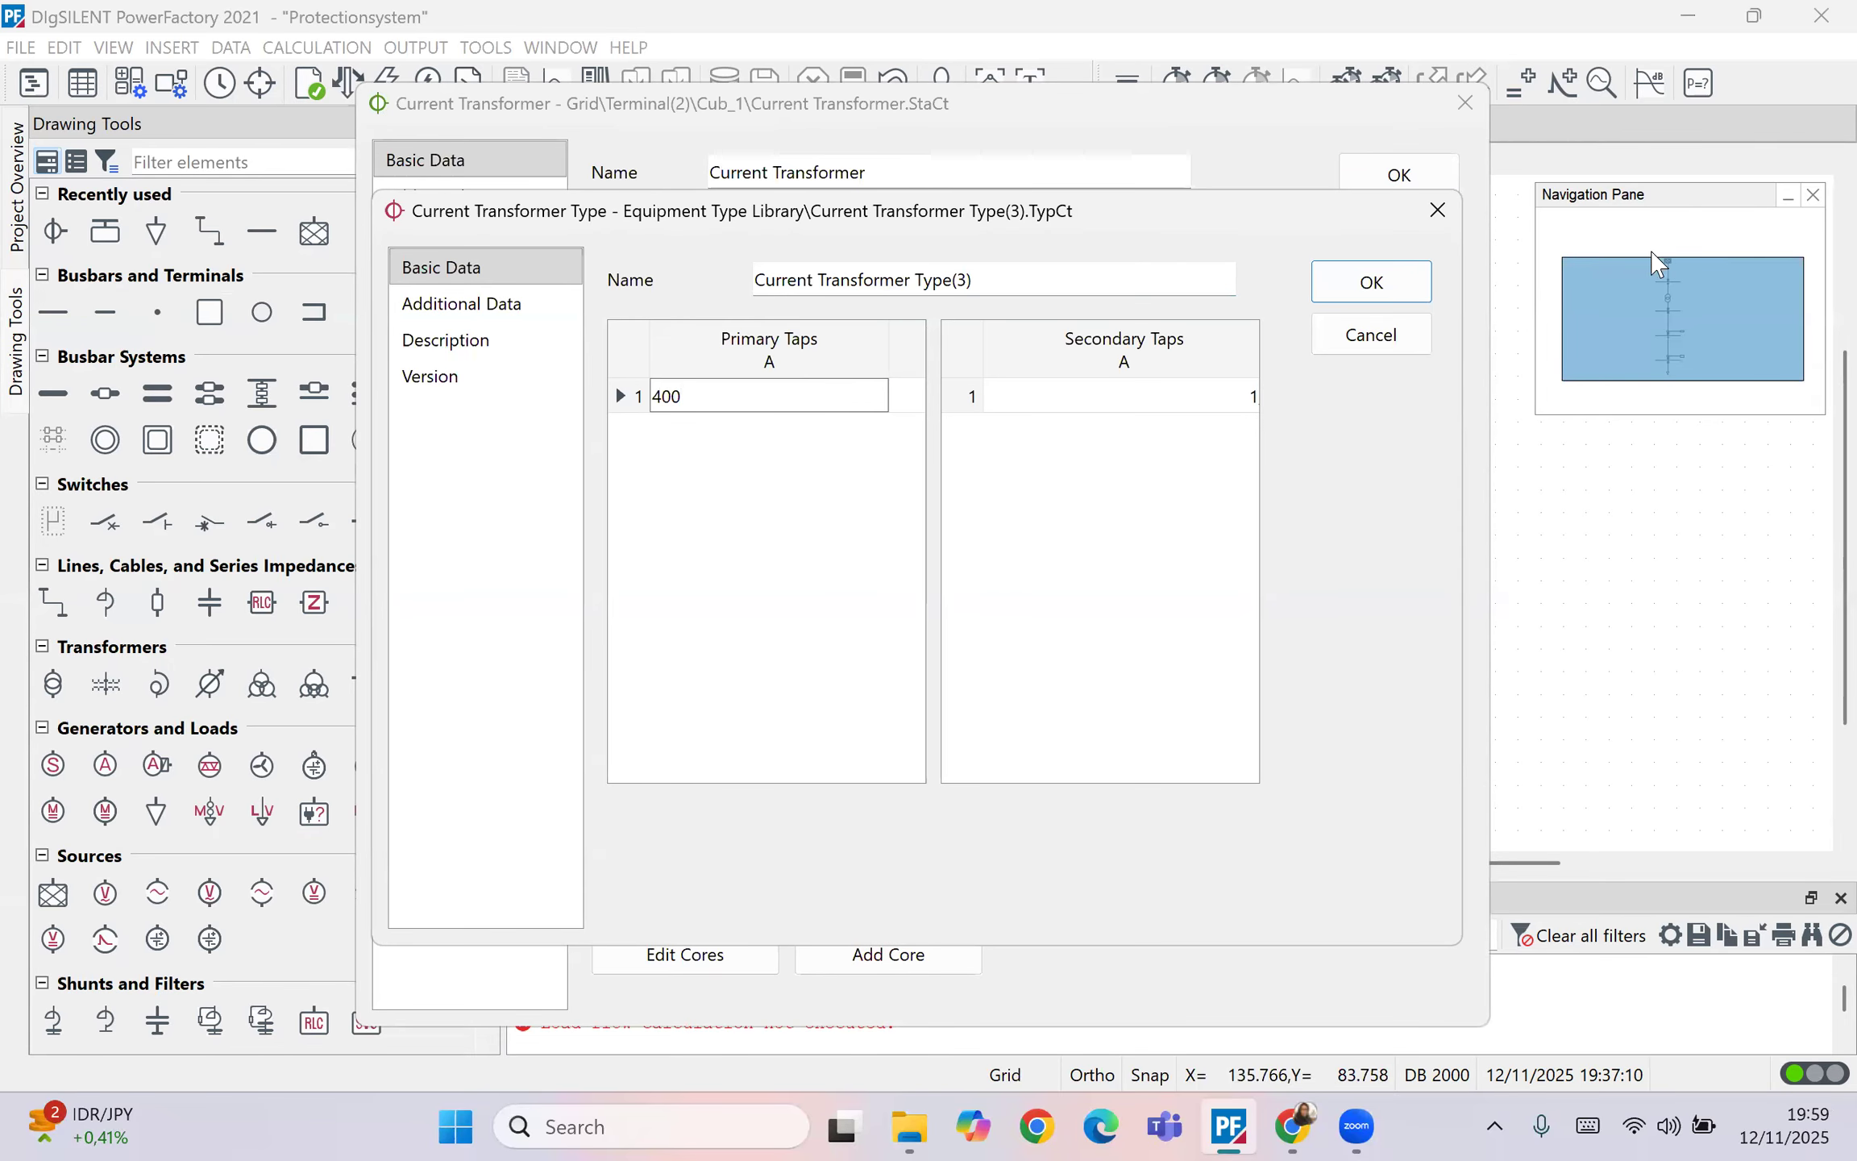
pyautogui.click(1371, 282)
pyautogui.click(1387, 174)
pyautogui.click(1174, 737)
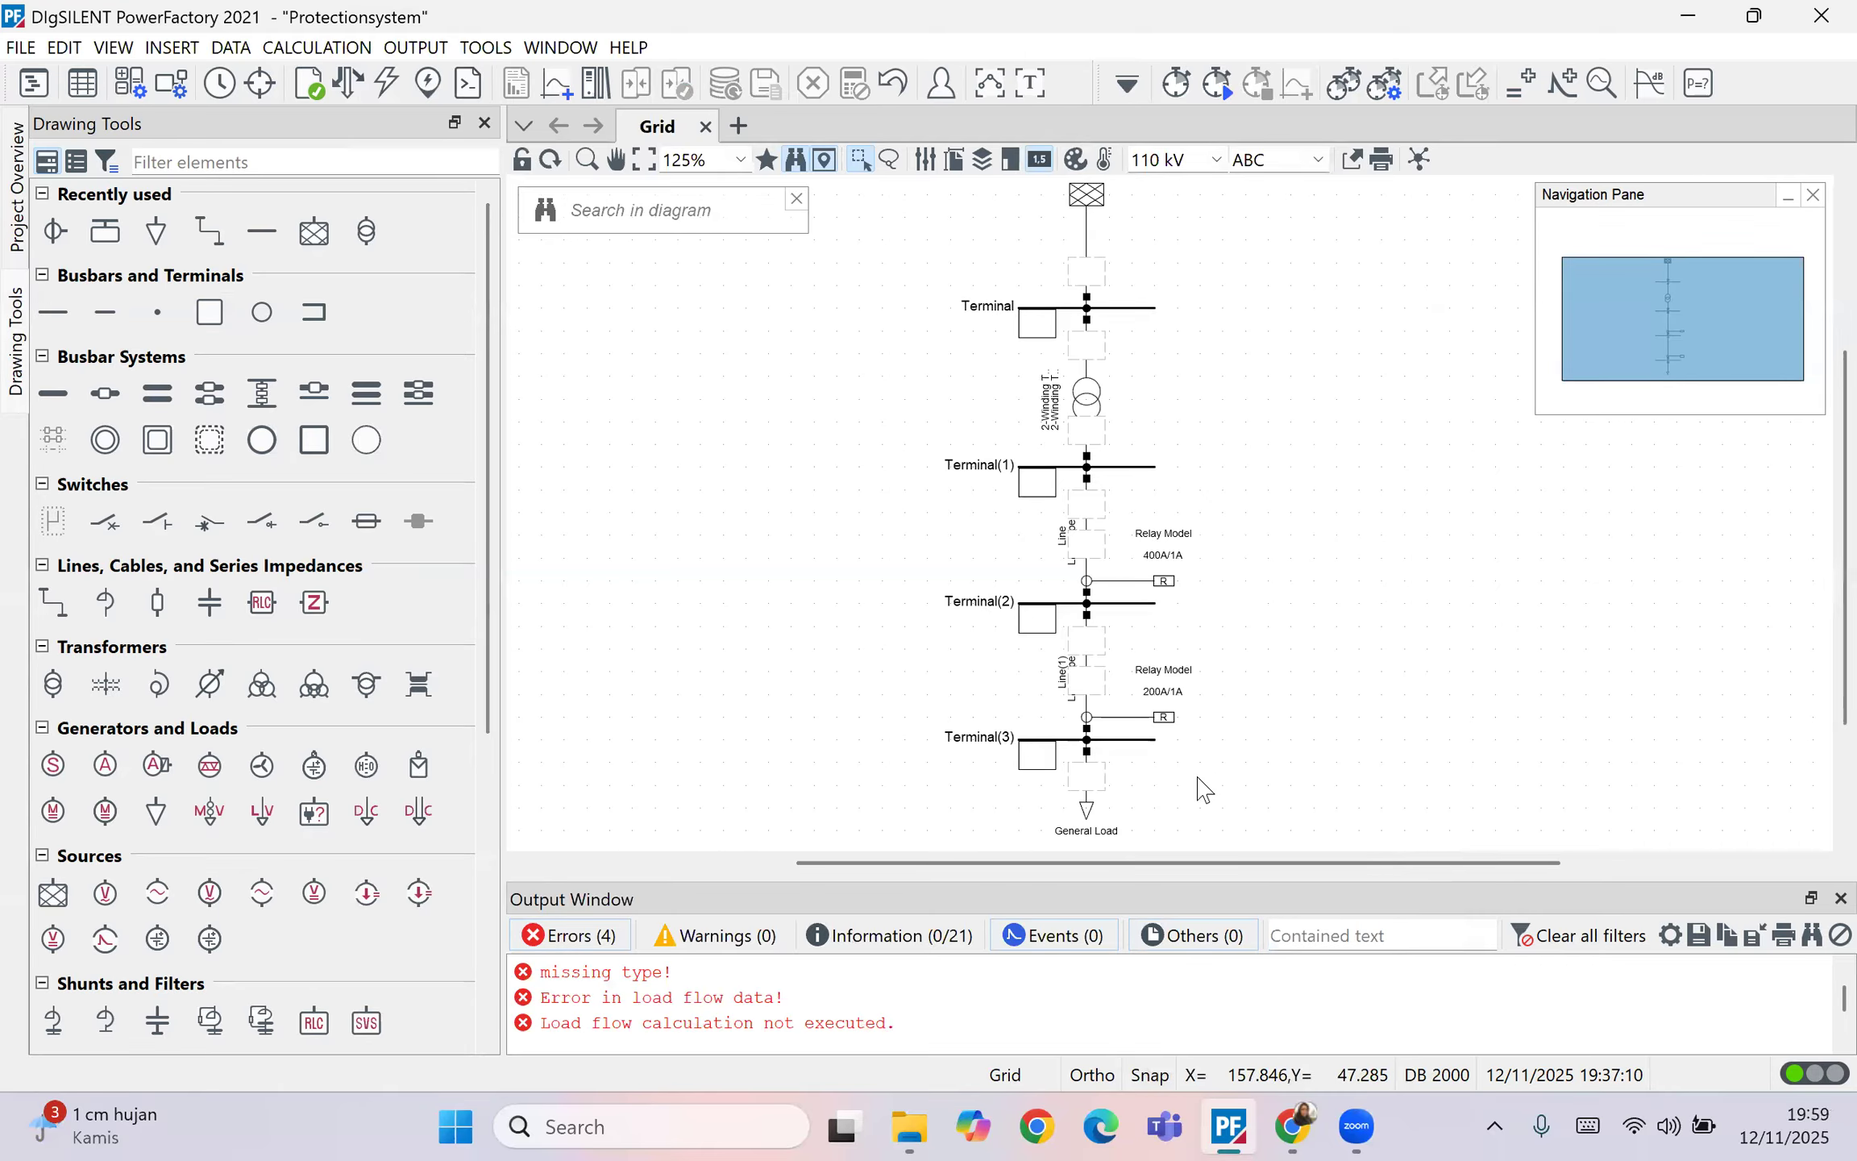
# Step: Start selecting the relay type for the relay at Terminal(3) and open Protection Devices > Relays in the DIgSILENT Library
pyautogui.scroll(2, 1213, 788)
pyautogui.doubleClick(1160, 703)
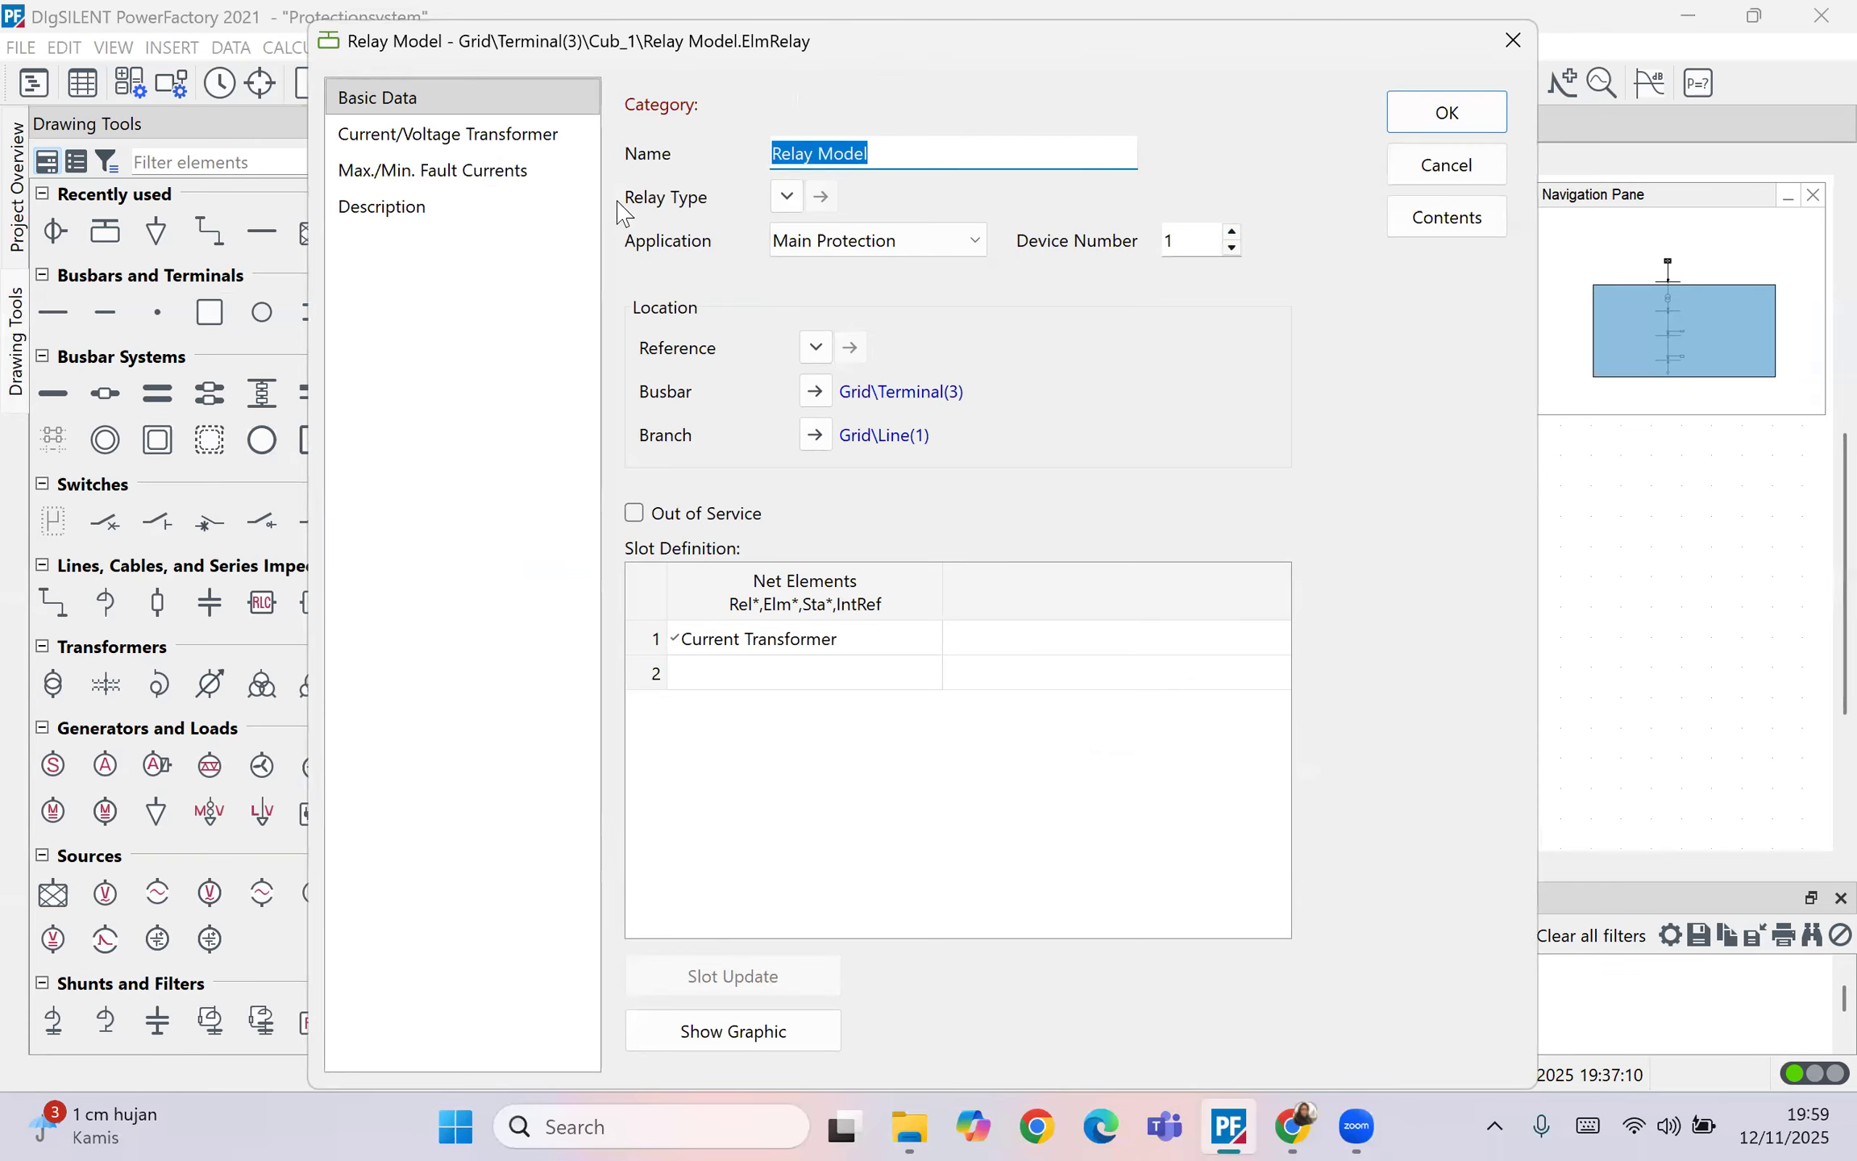
pyautogui.click(787, 196)
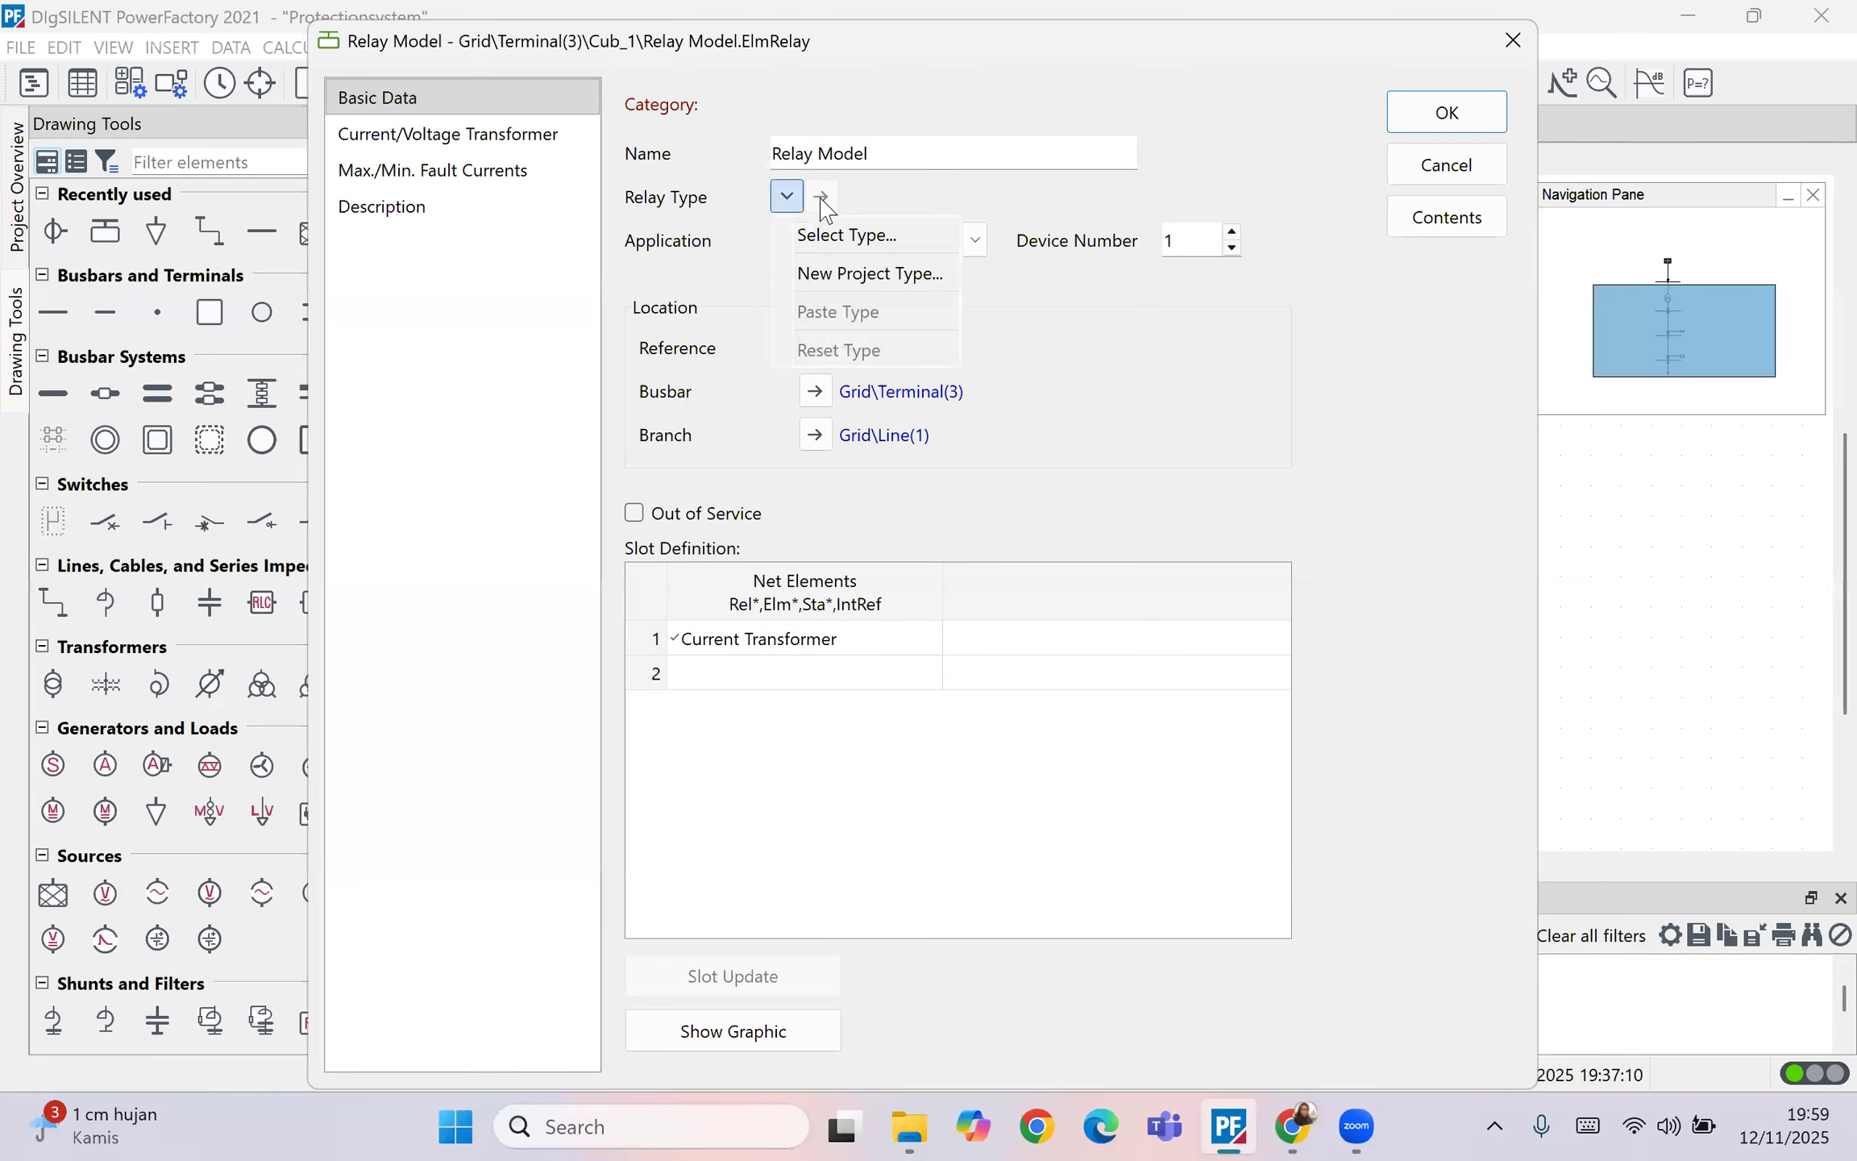
pyautogui.click(868, 243)
pyautogui.scroll(11, 709, 431)
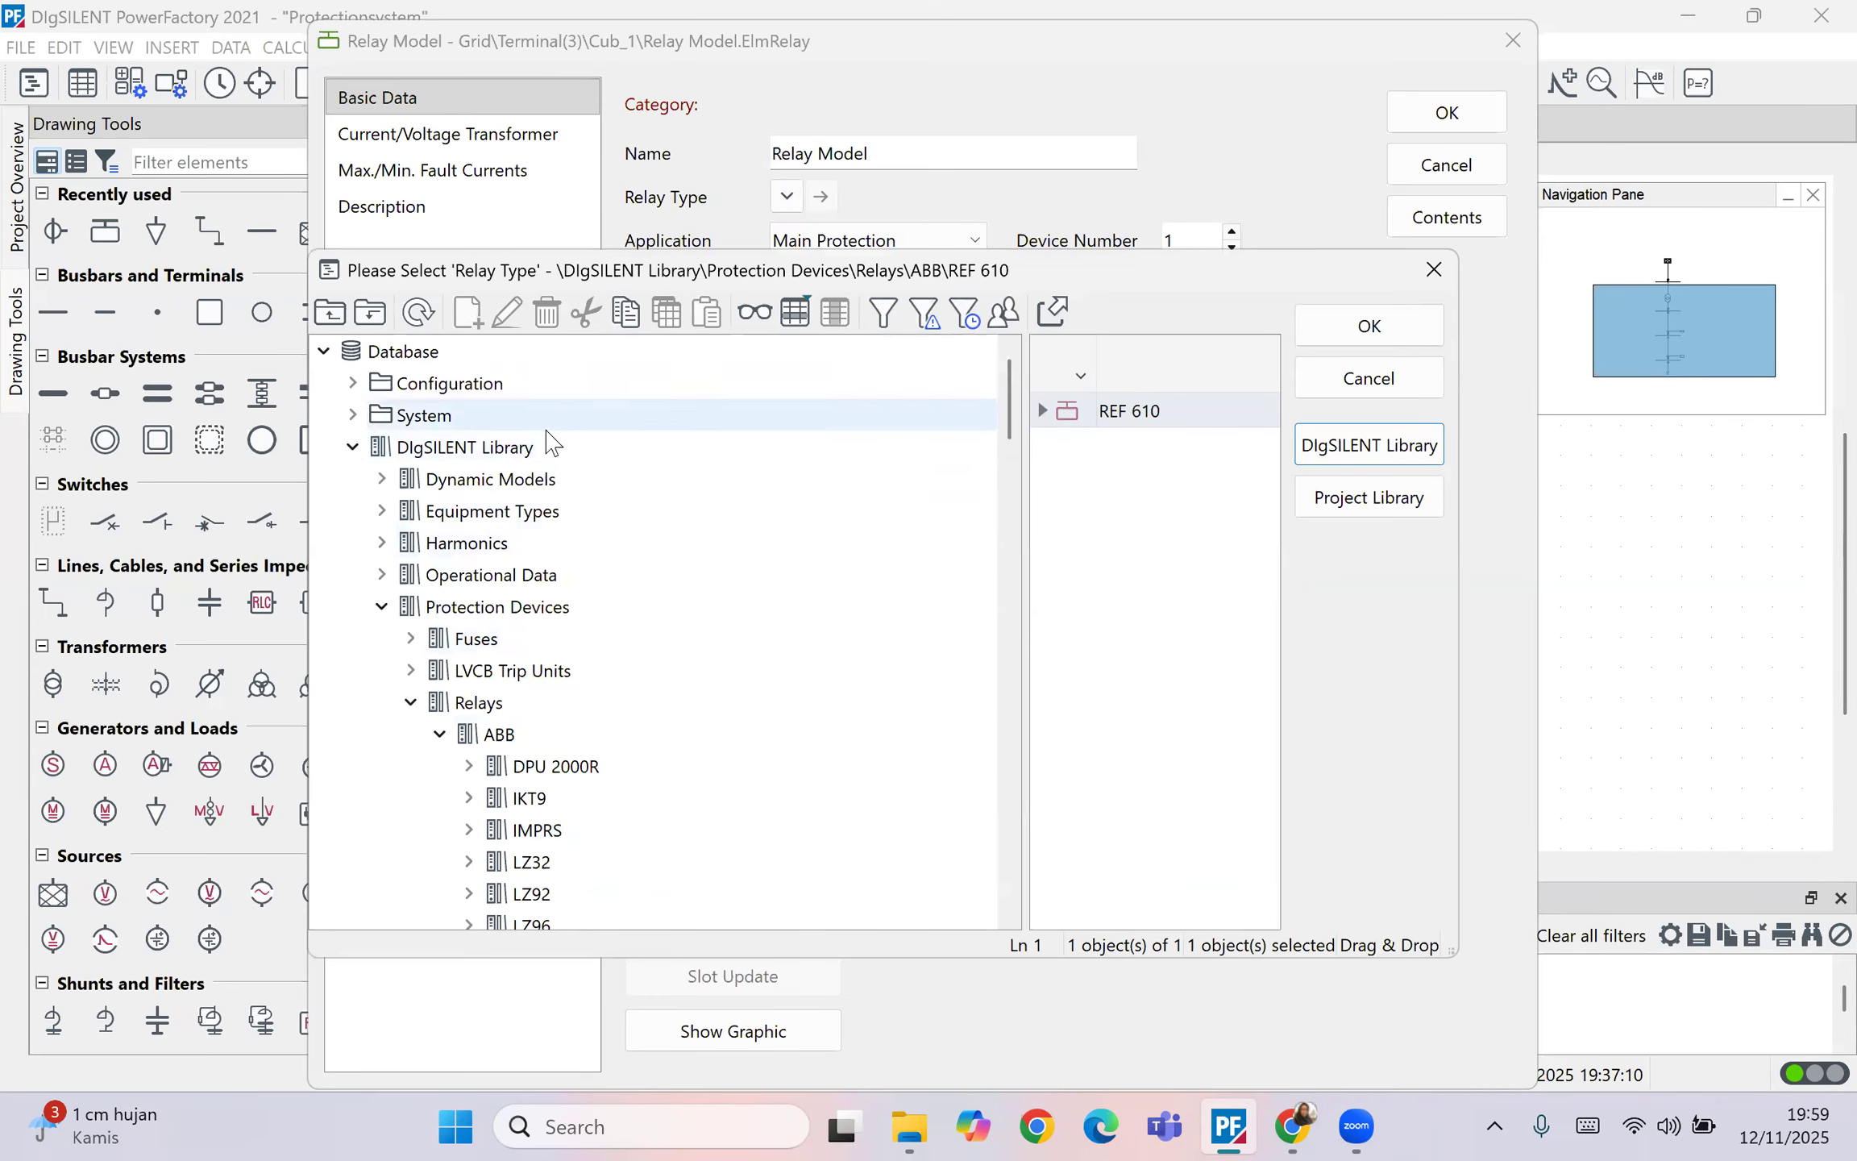
pyautogui.click(410, 702)
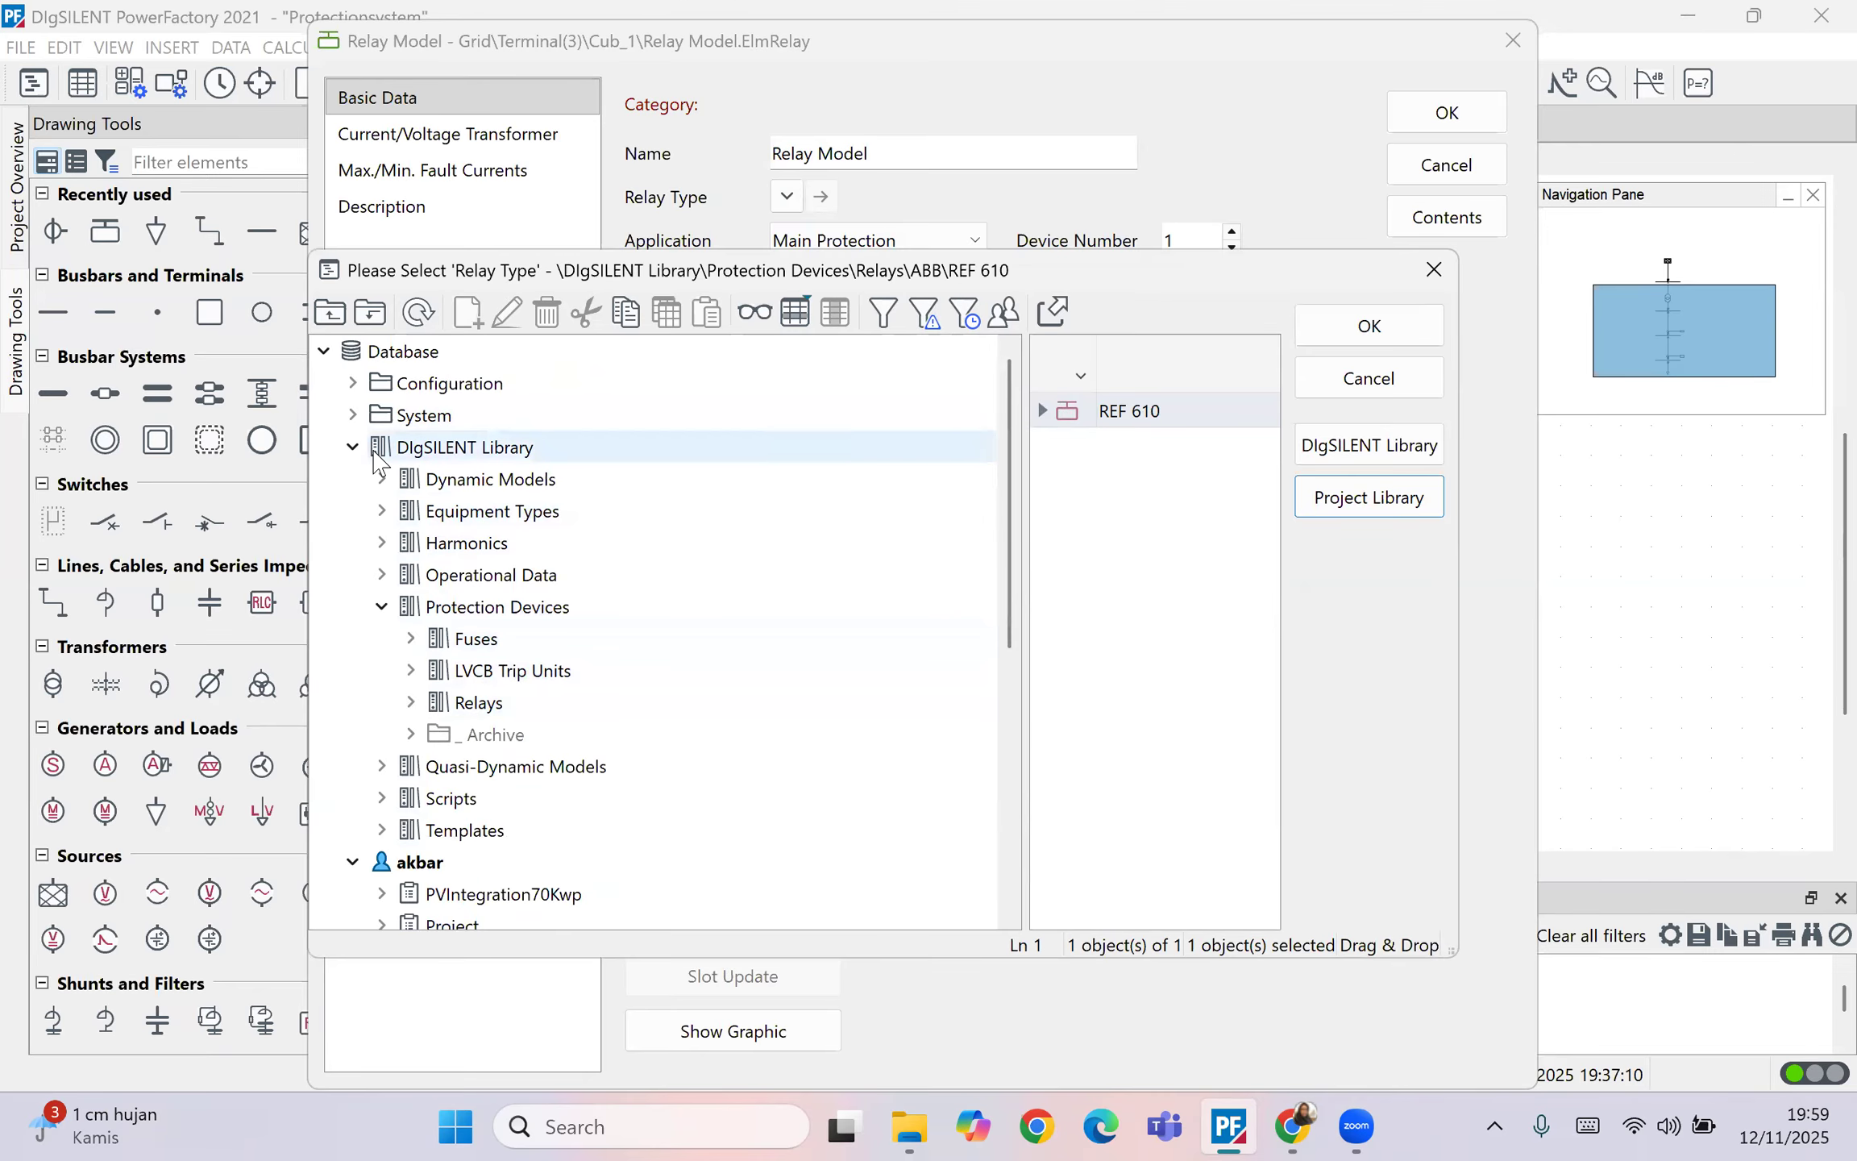
pyautogui.click(382, 607)
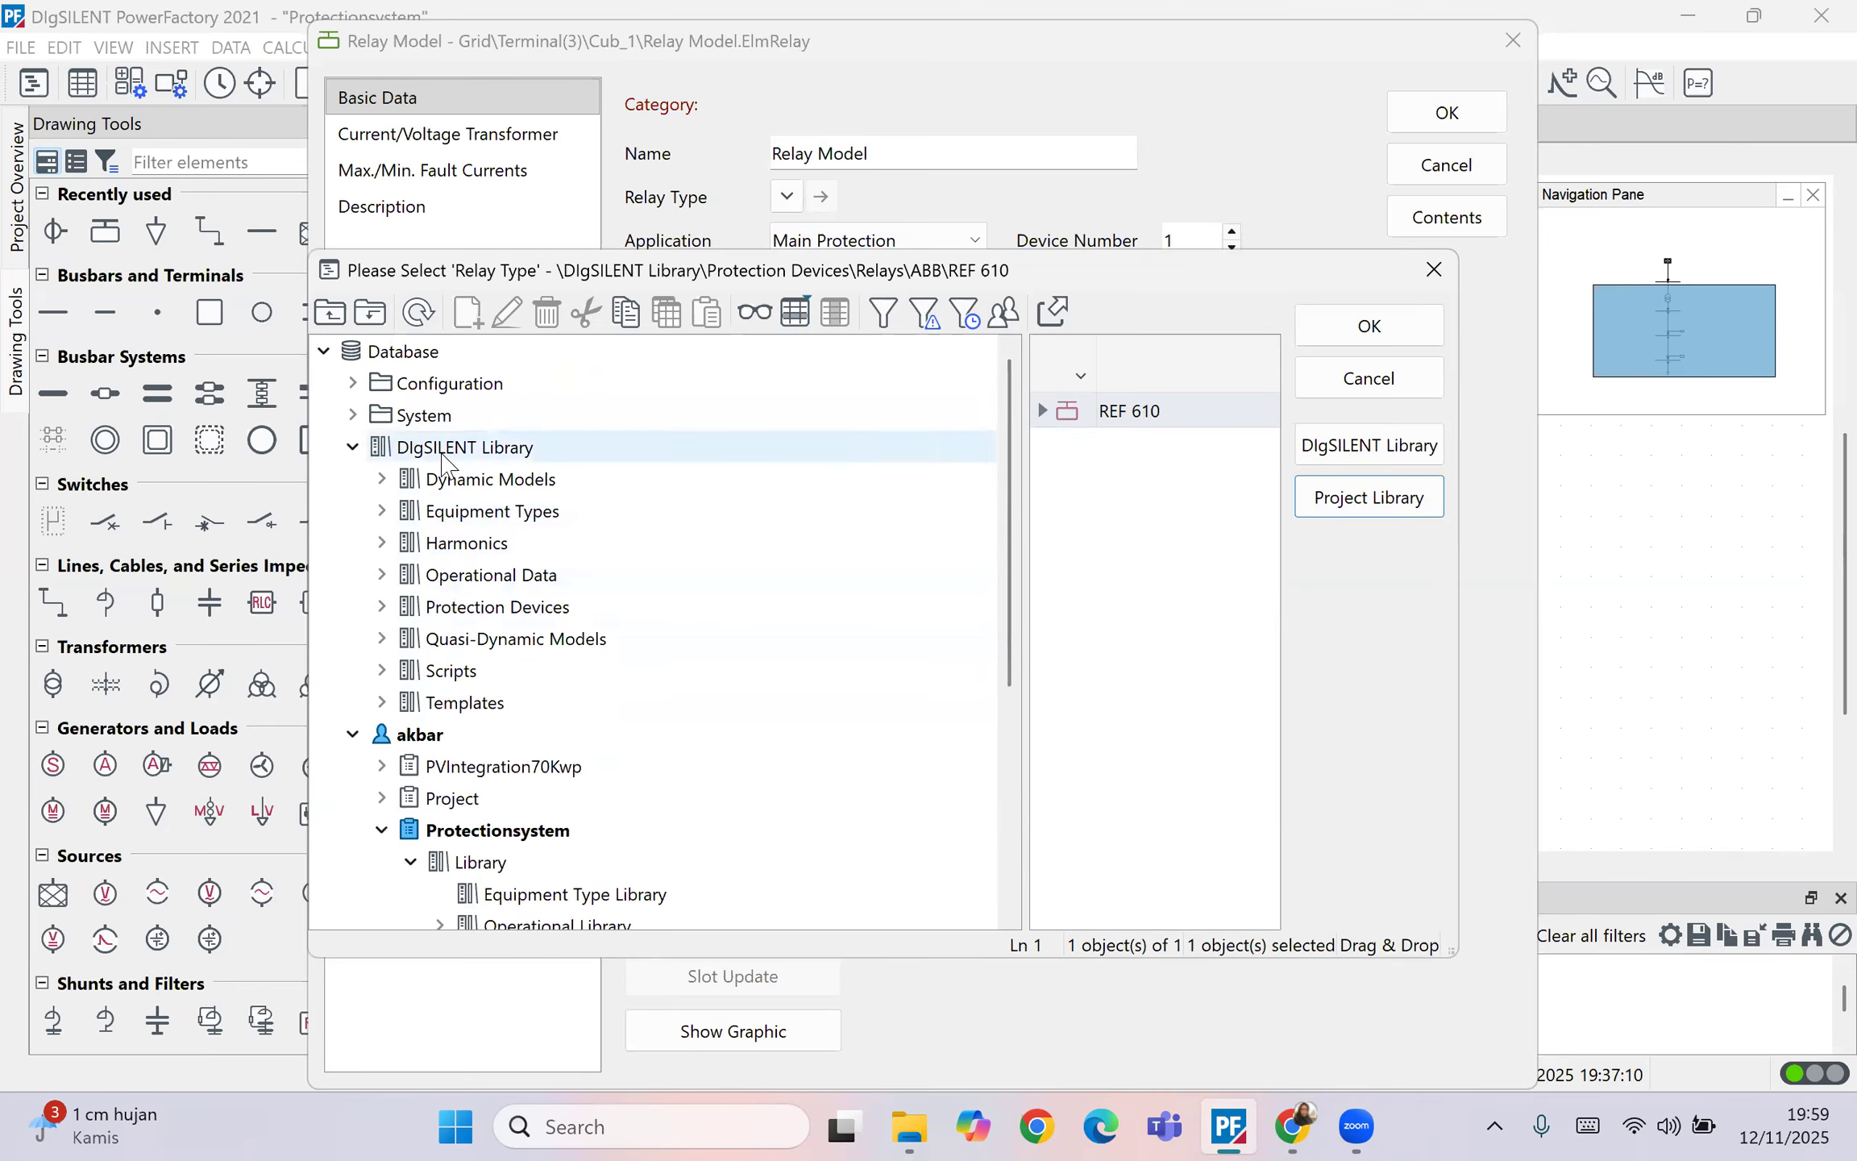
pyautogui.click(382, 608)
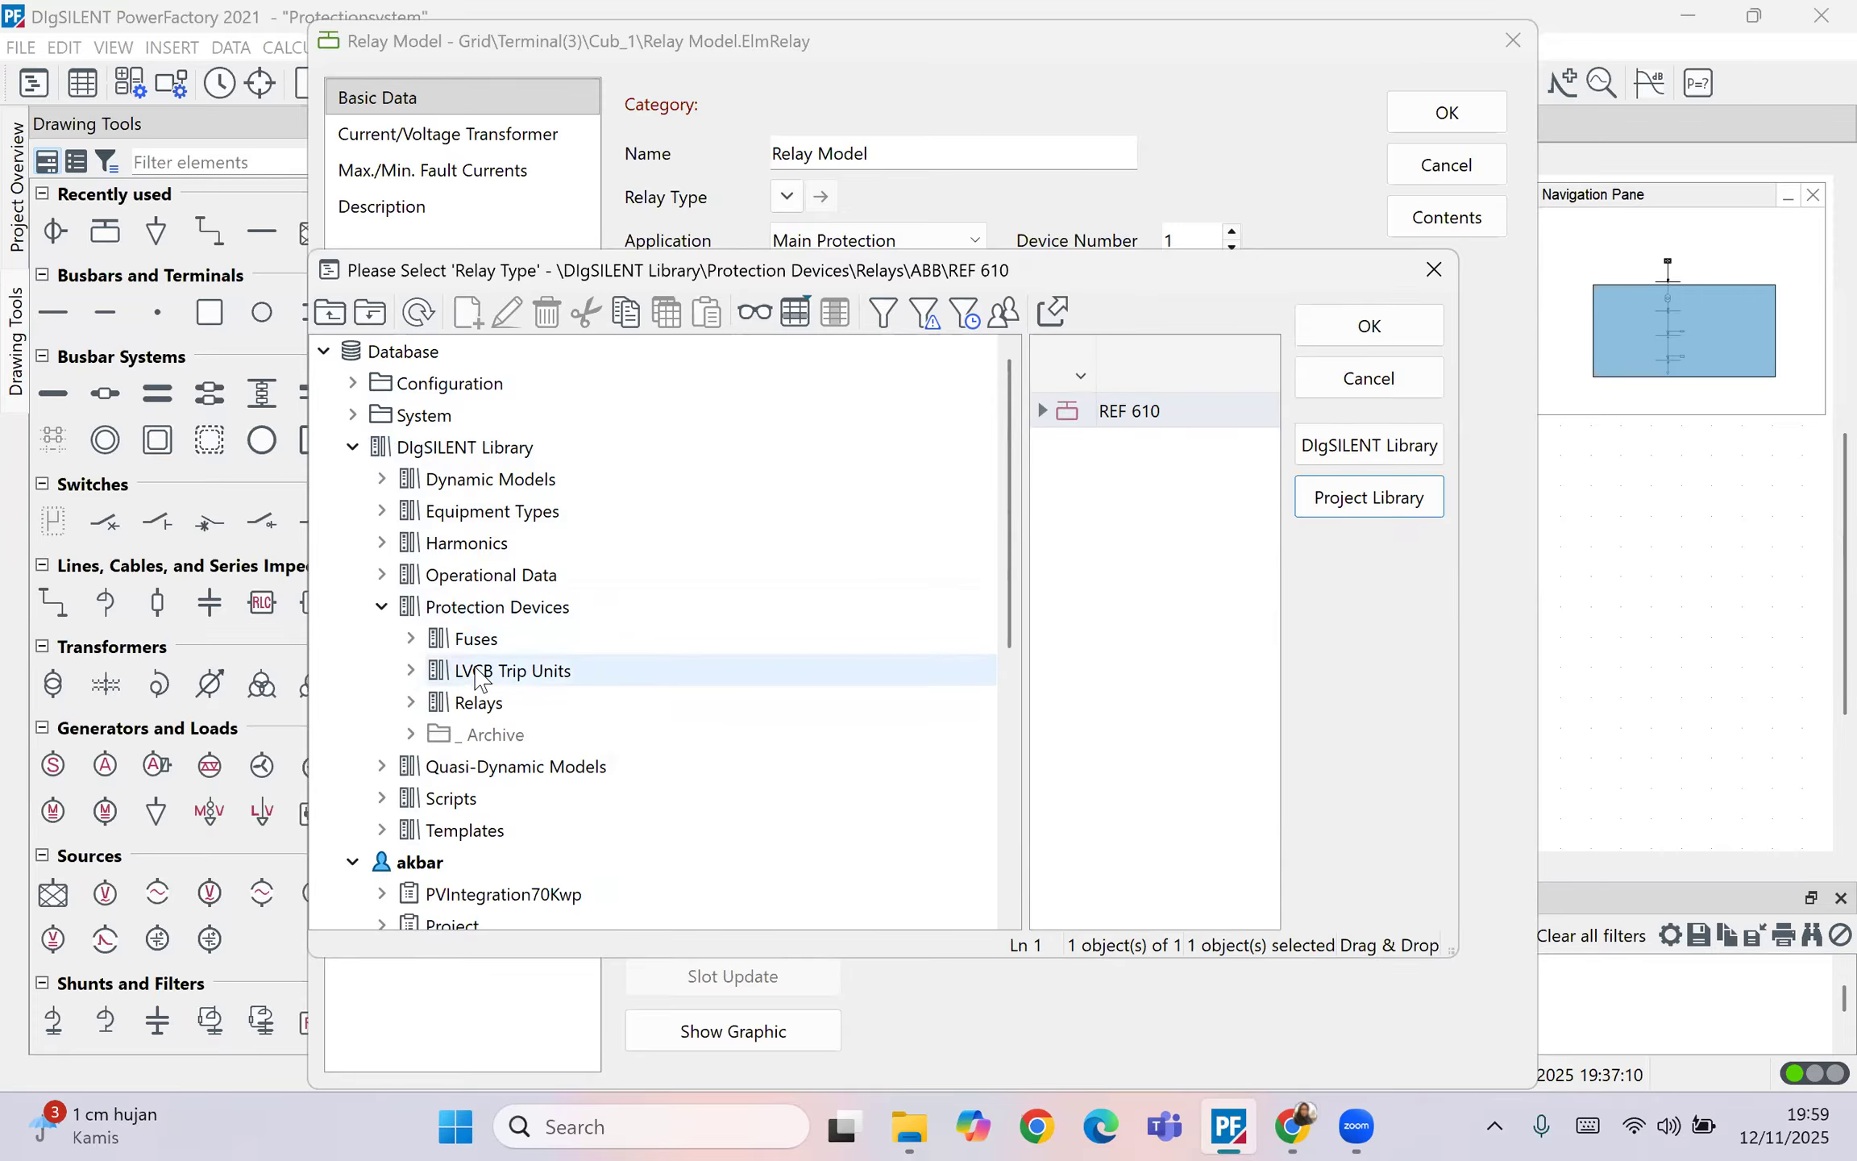
pyautogui.click(435, 708)
# Step: Widen the list of relay manufacturers and look through the available brands
pyautogui.moveTo(1022, 467); pyautogui.dragTo(692, 435)
pyautogui.scroll(-2, 997, 620)
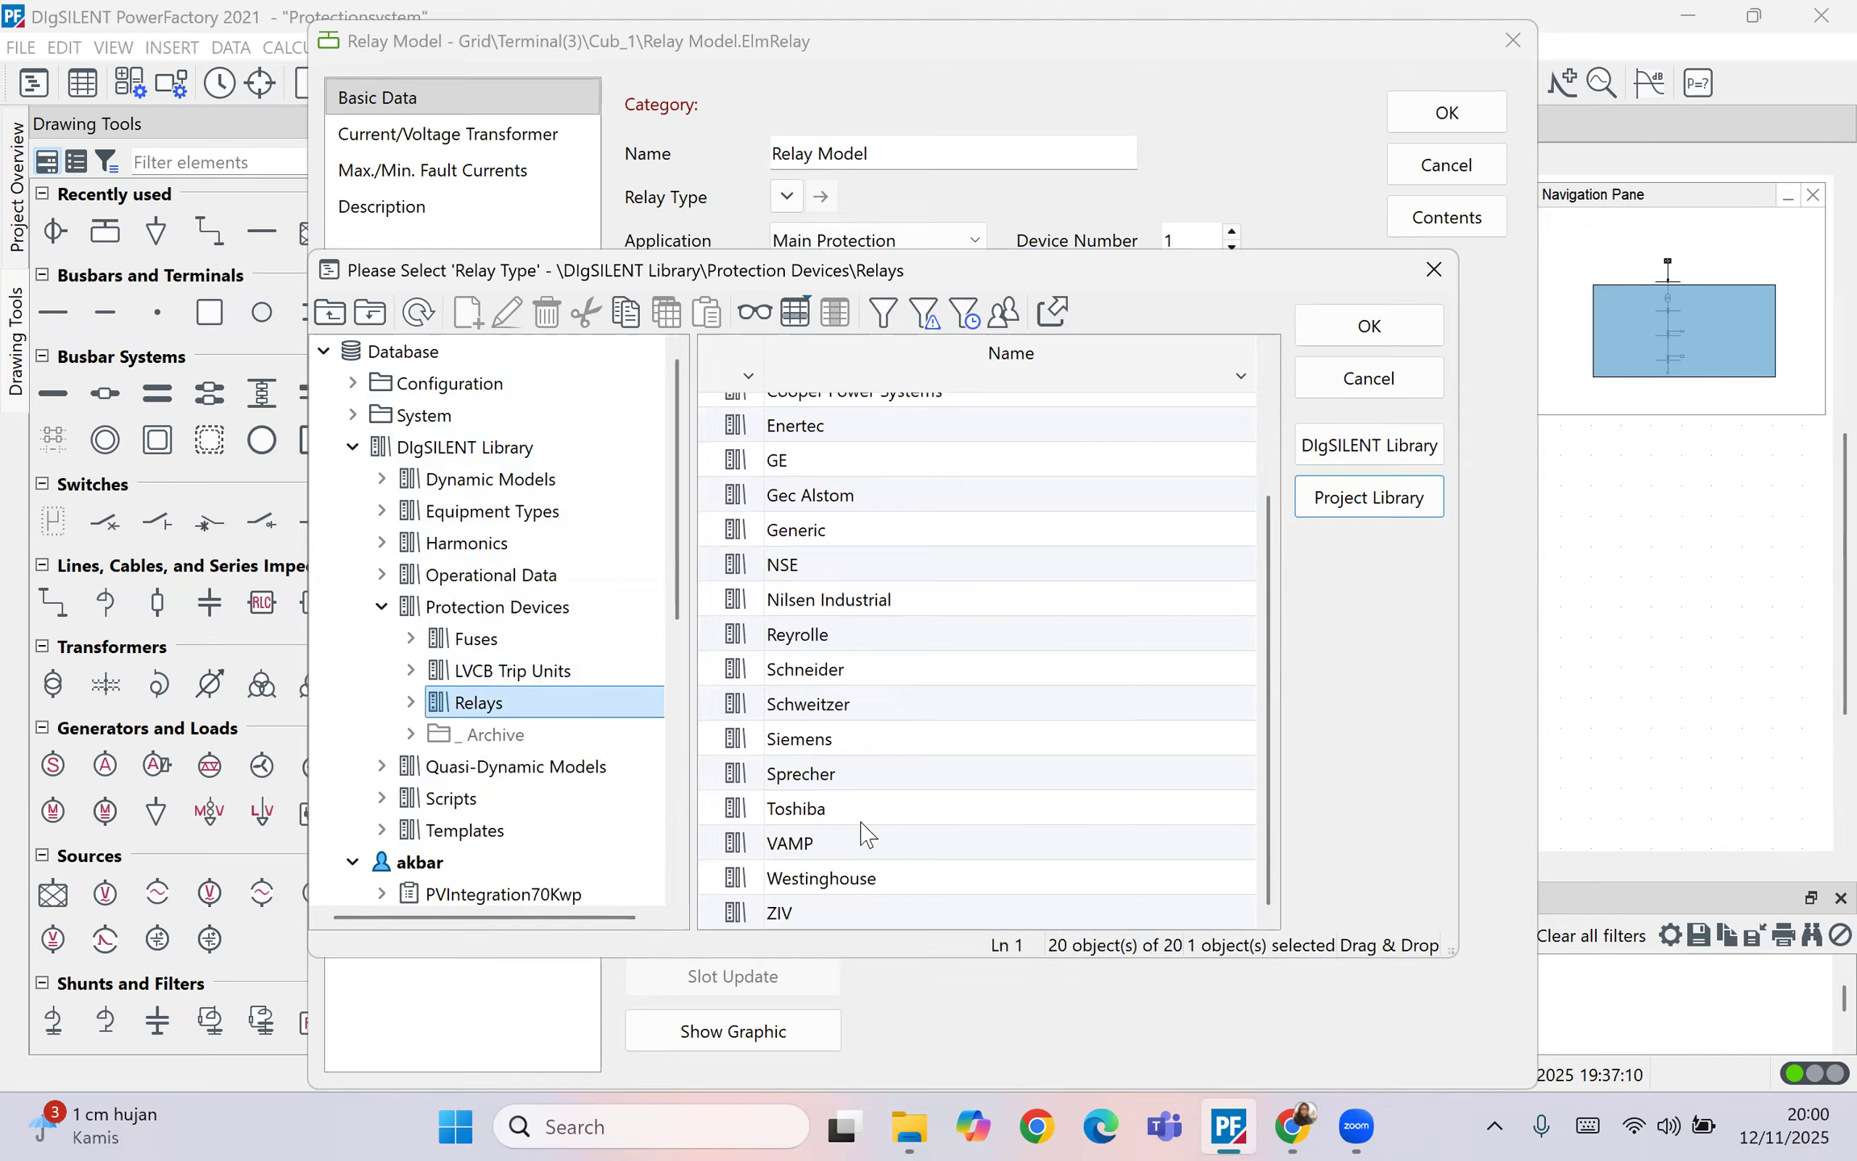
pyautogui.scroll(2, 909, 794)
pyautogui.scroll(-1, 911, 794)
pyautogui.scroll(-1, 862, 846)
pyautogui.scroll(2, 1036, 646)
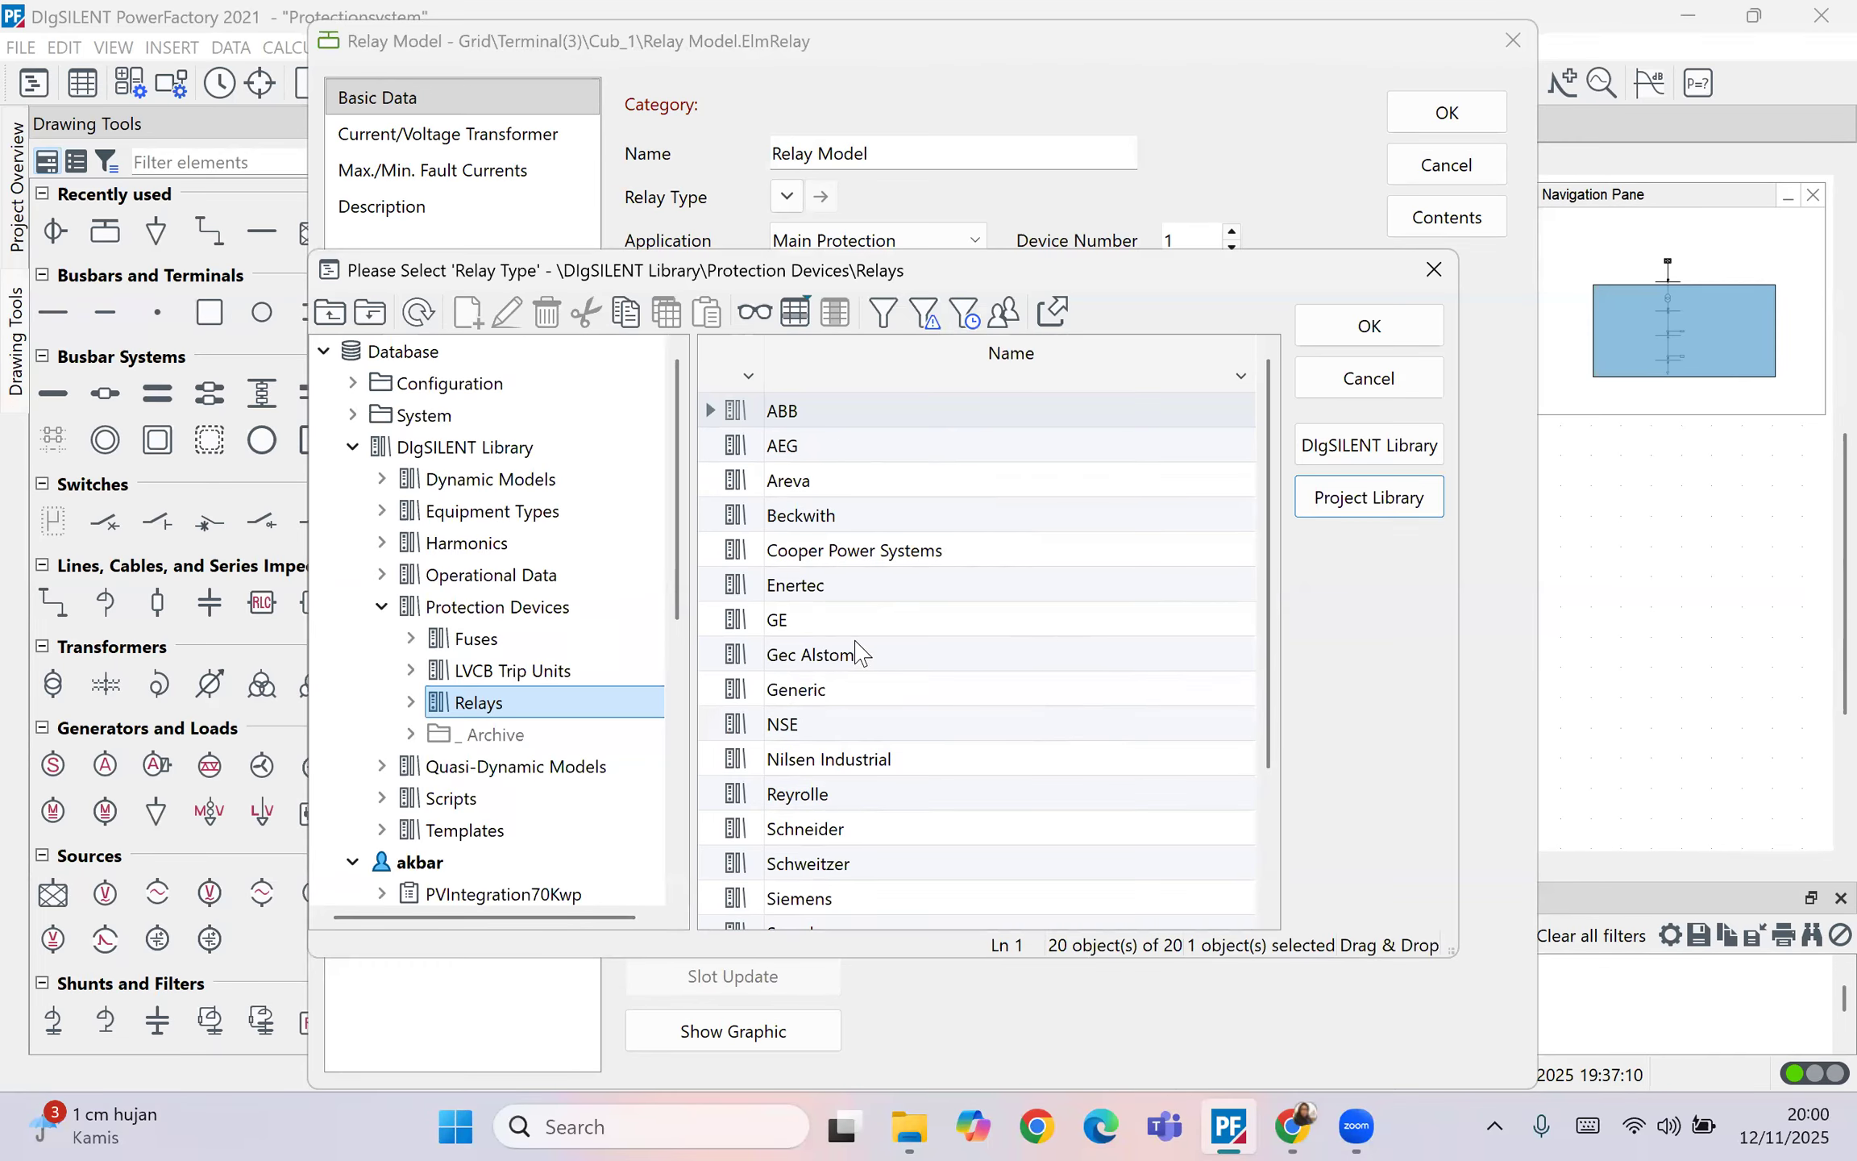
pyautogui.scroll(-1, 987, 769)
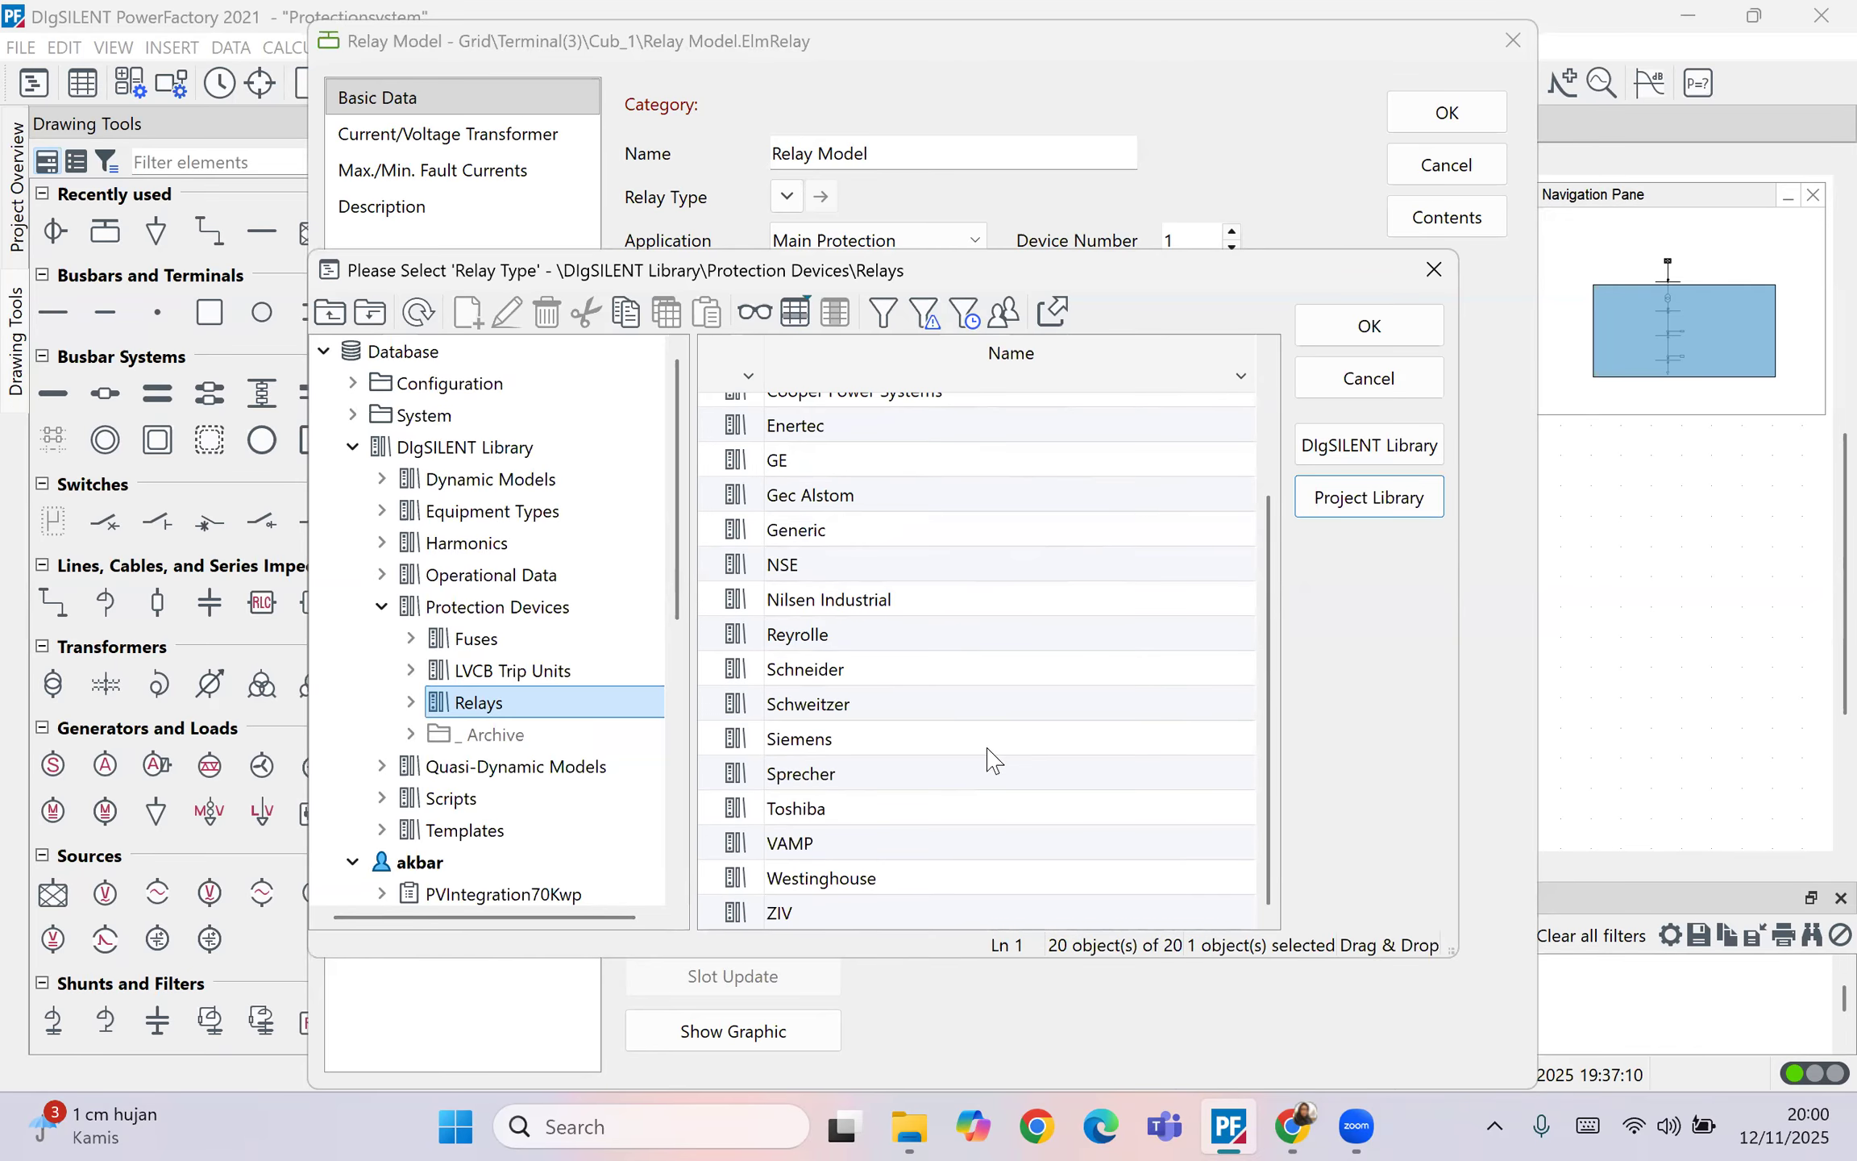
pyautogui.scroll(1, 843, 579)
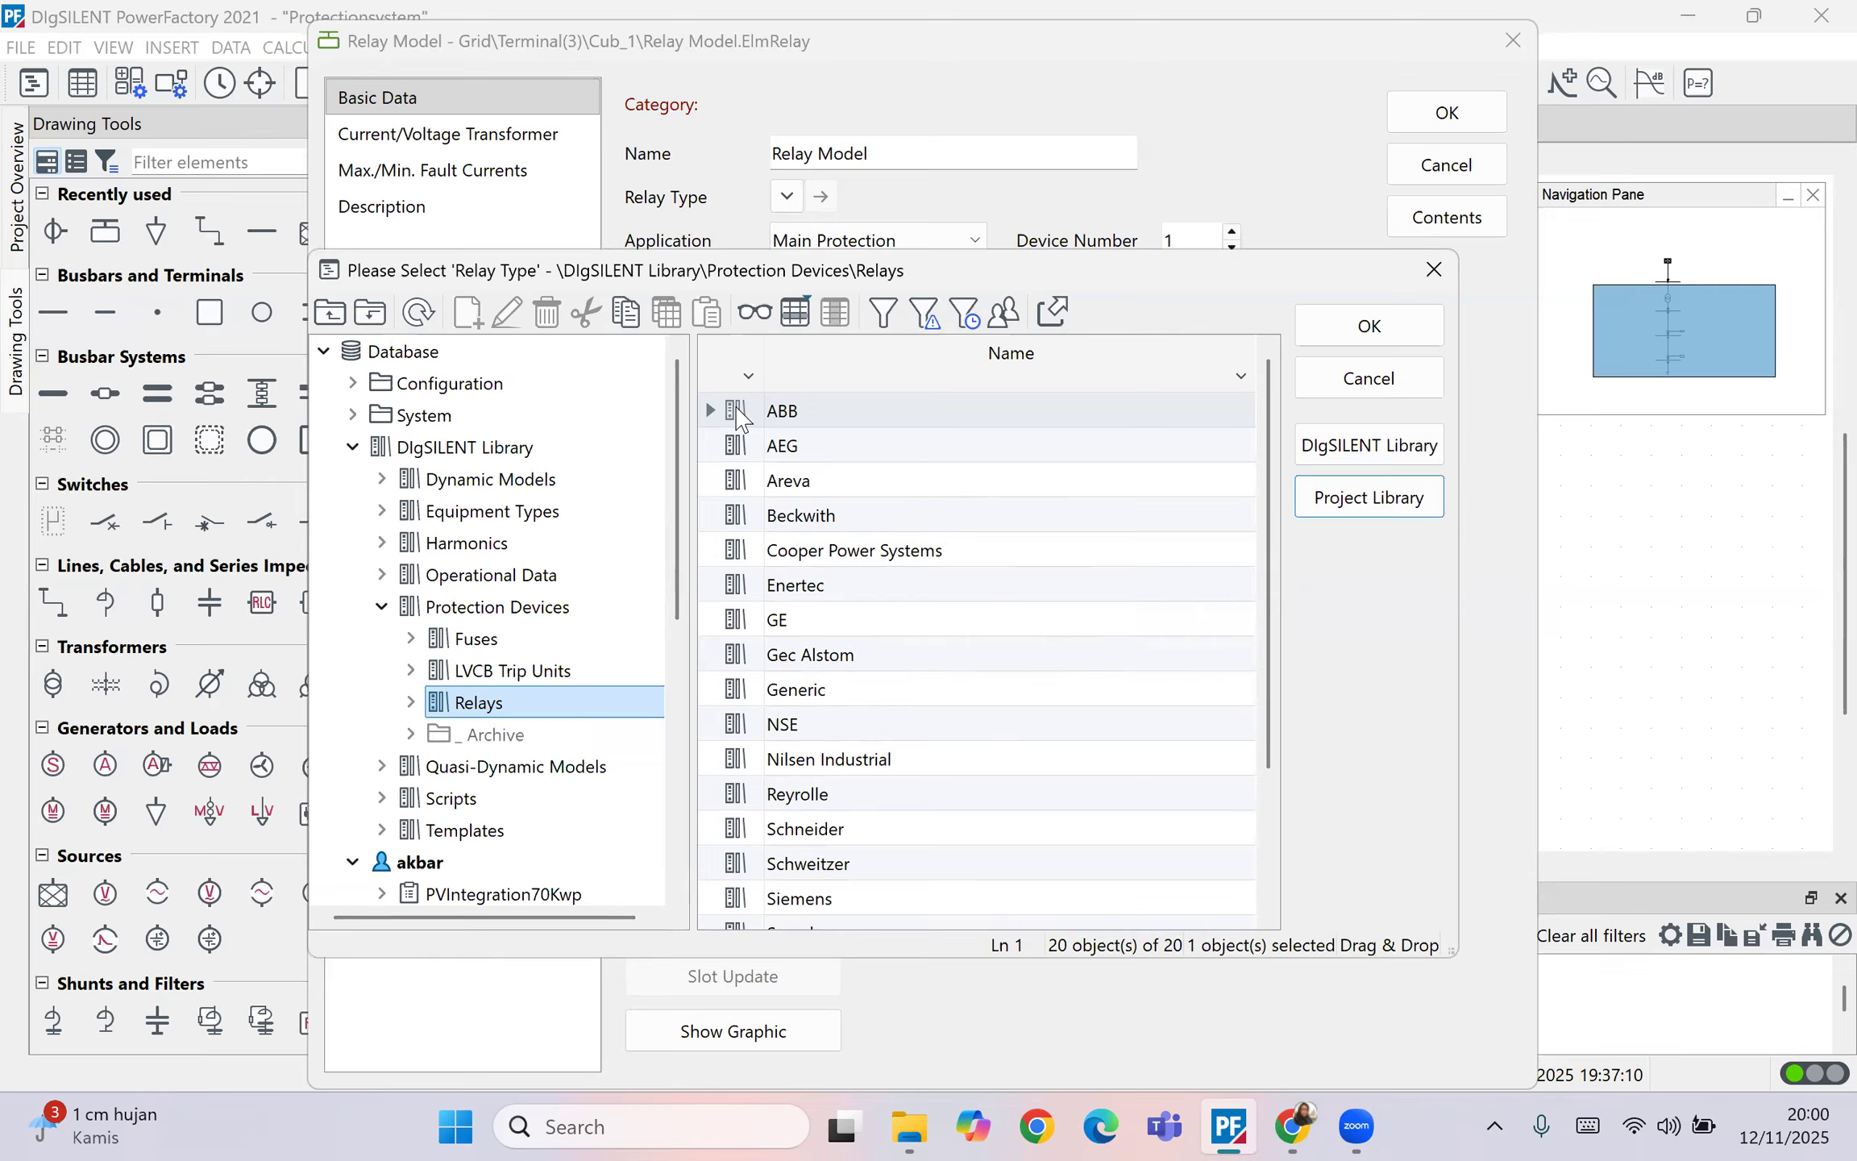
# Step: Assign the ABB REF 610 relay from the DIgSILENT Library as the relay type of the relay at Terminal(3)
pyautogui.click(762, 416)
pyautogui.doubleClick(810, 415)
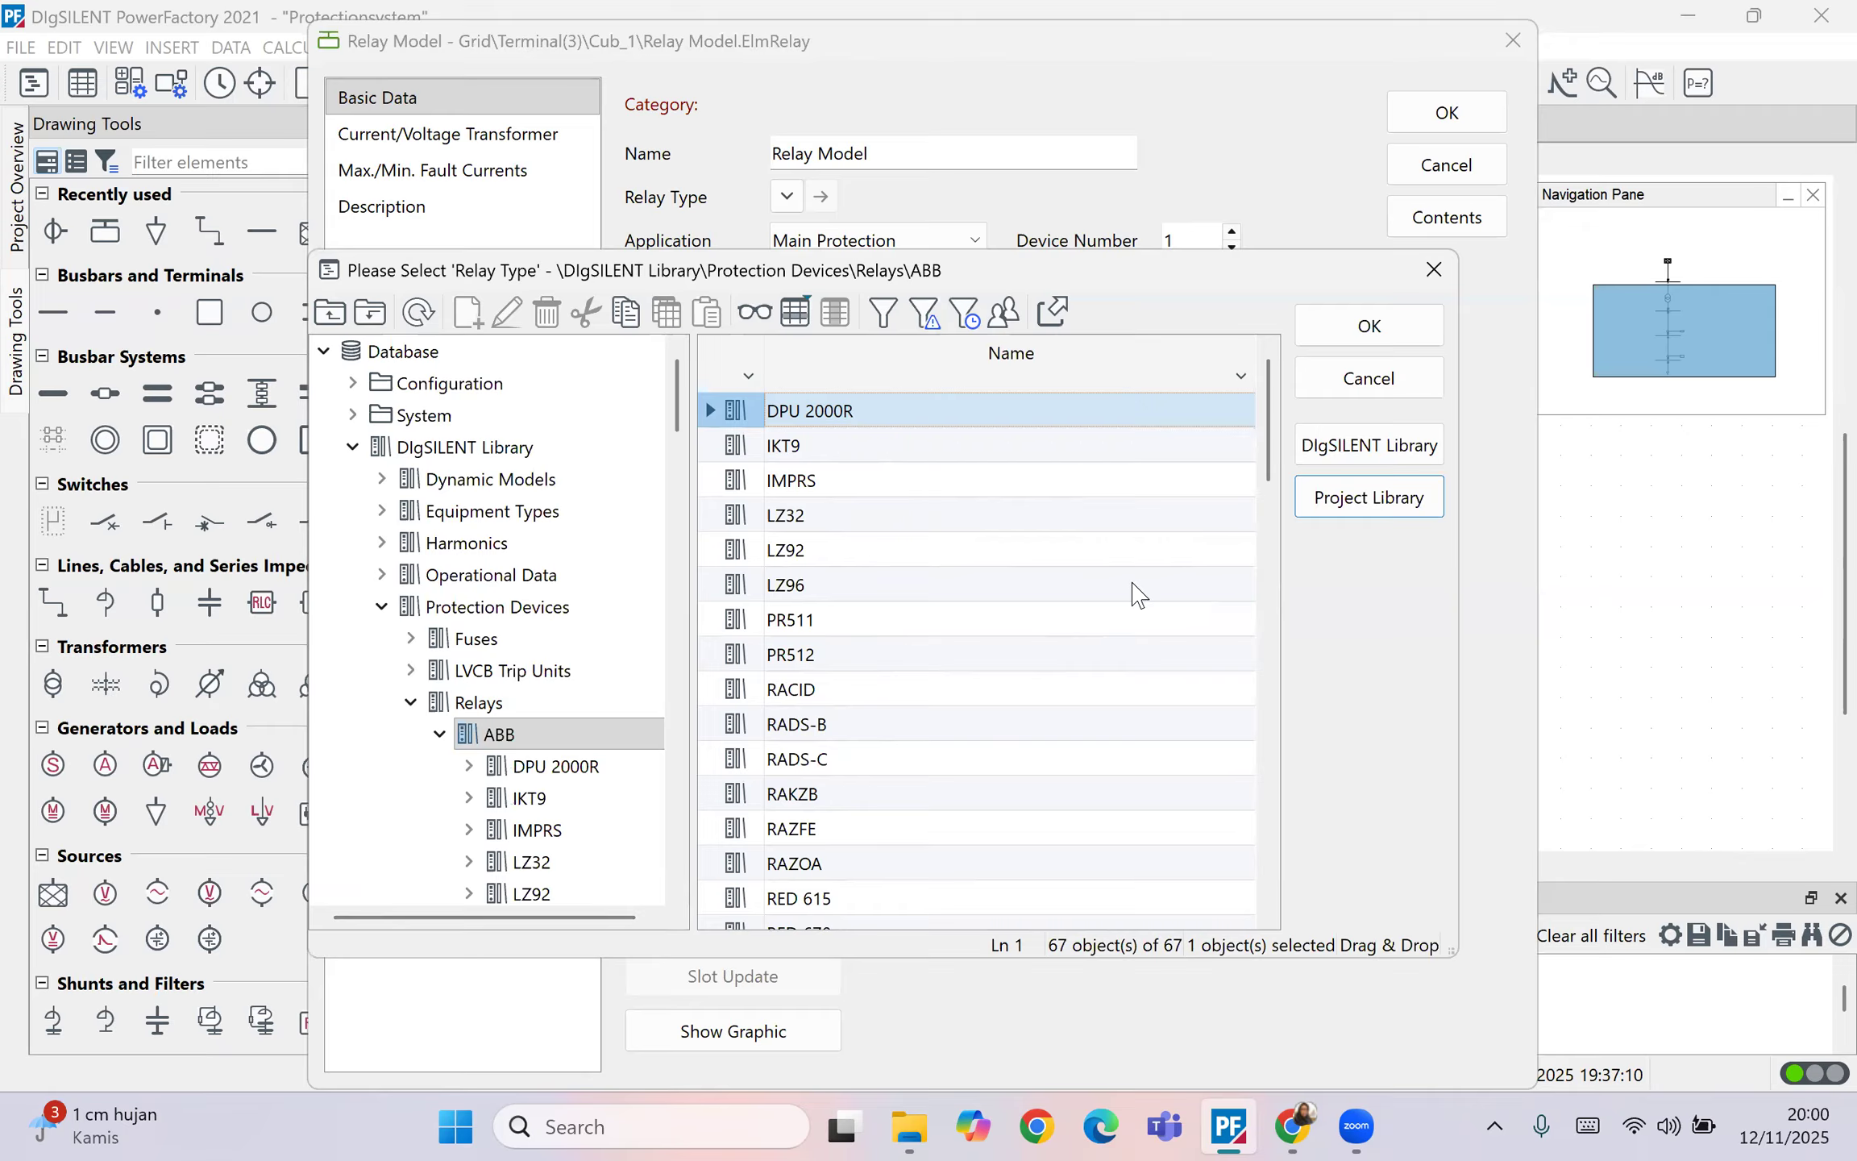
pyautogui.scroll(-3, 1004, 625)
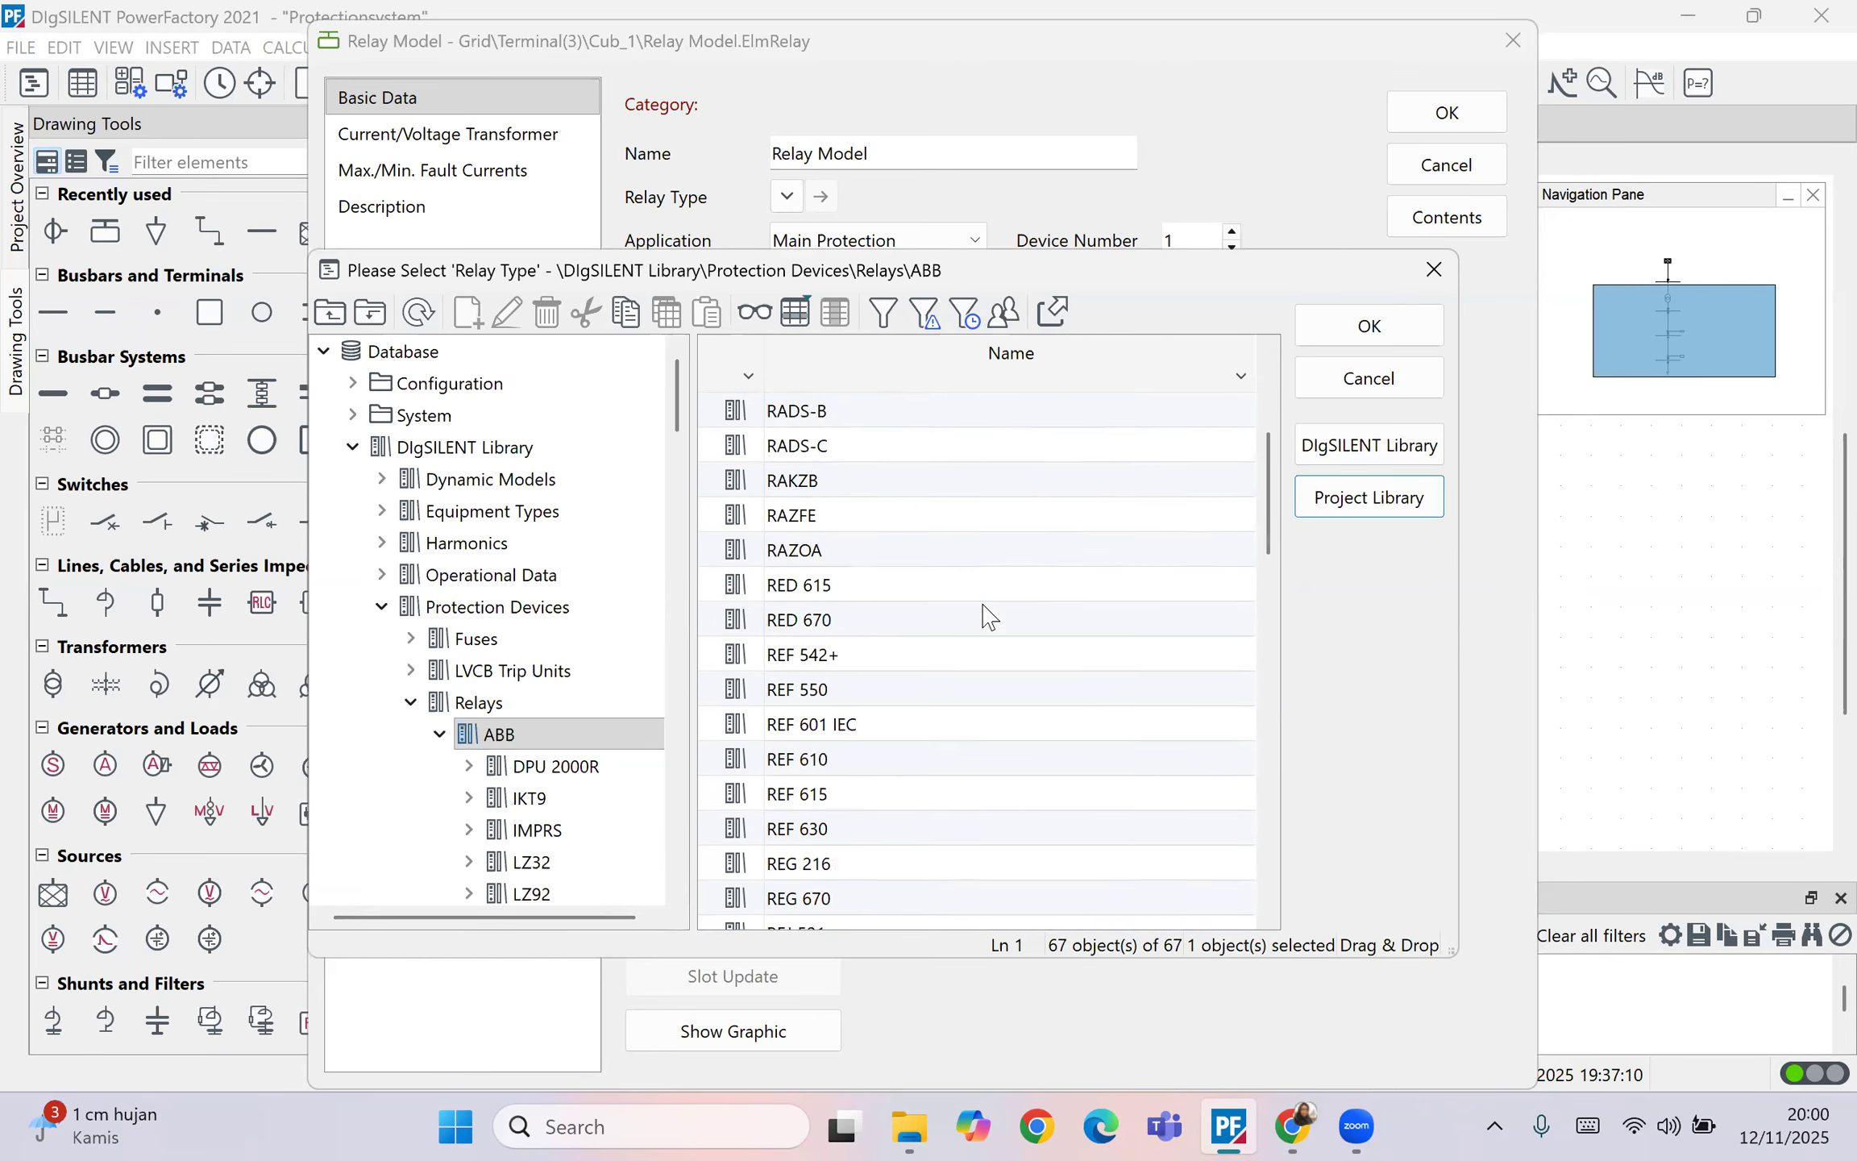
pyautogui.scroll(3, 984, 606)
pyautogui.scroll(-3, 957, 595)
pyautogui.scroll(-2, 909, 647)
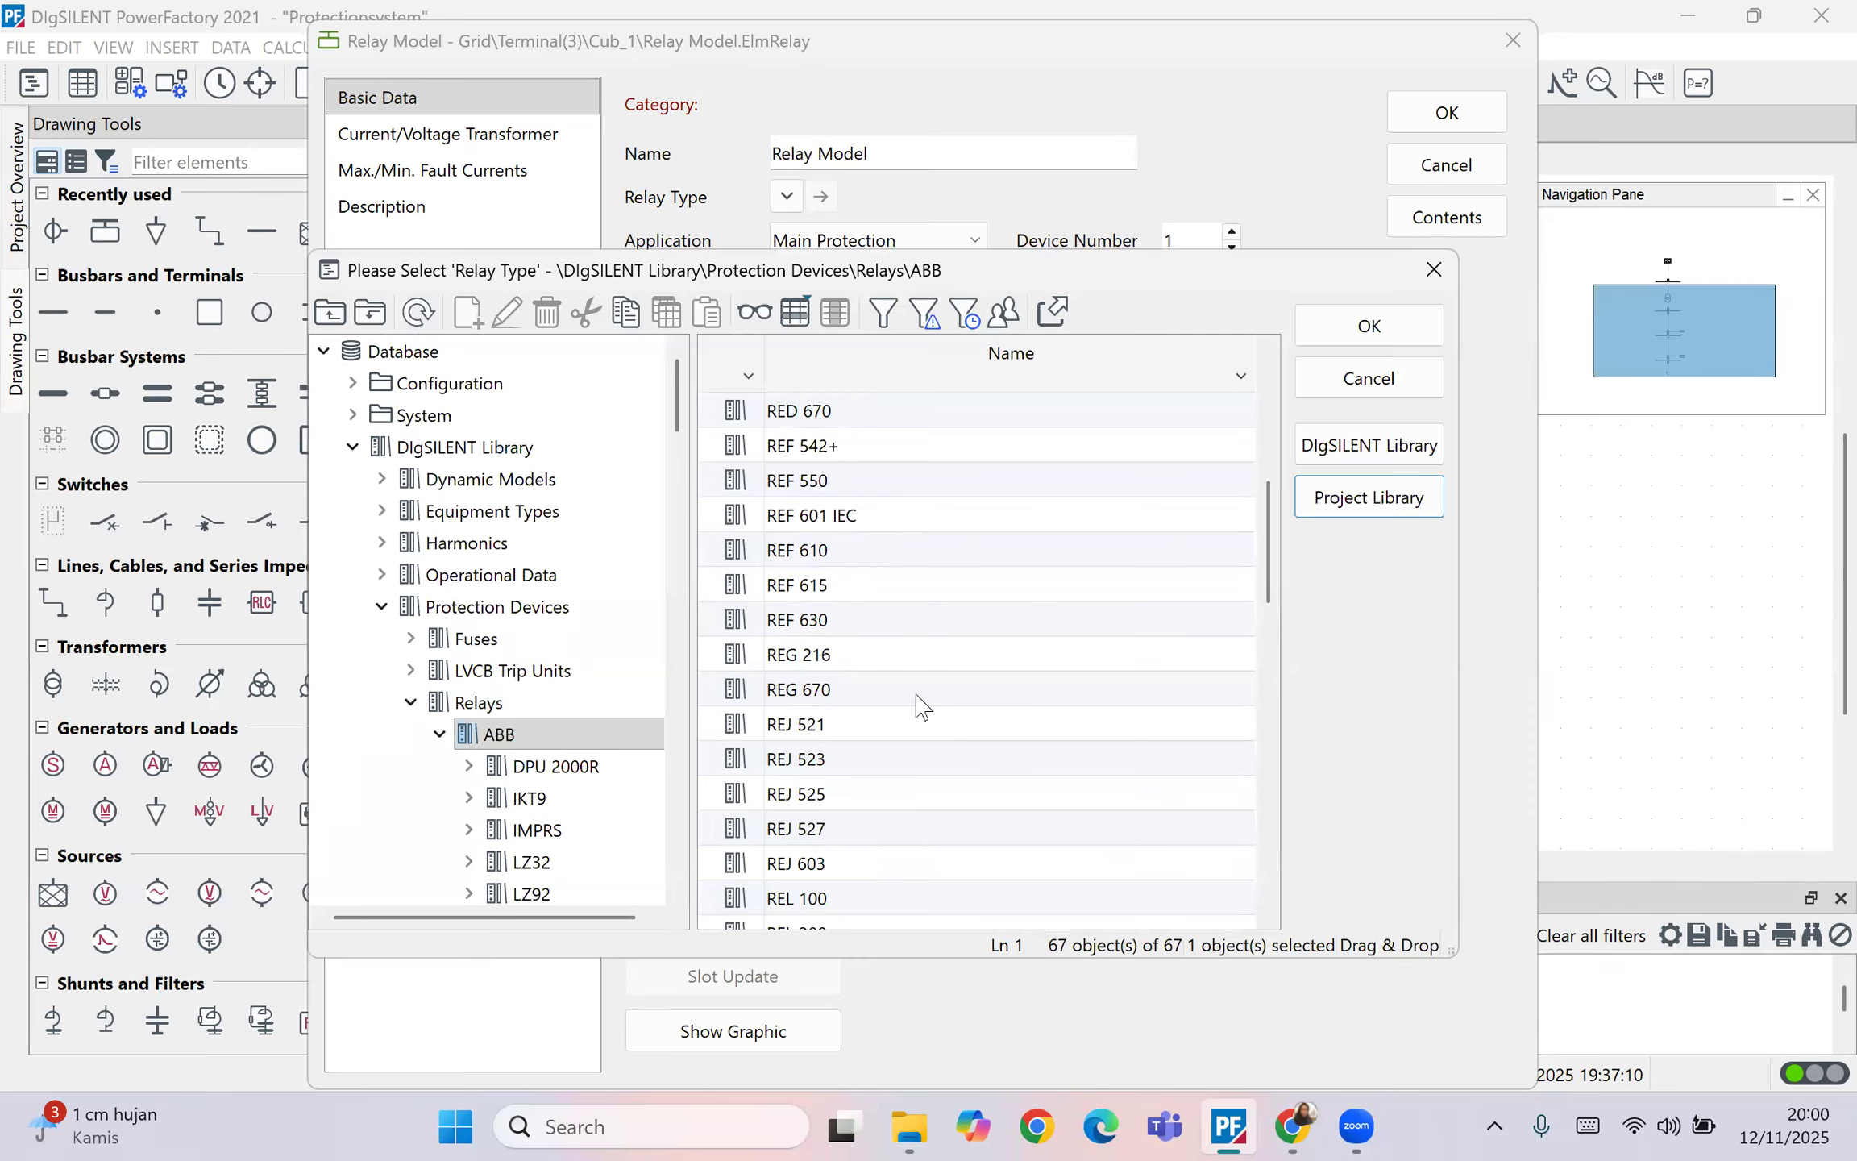
pyautogui.click(810, 550)
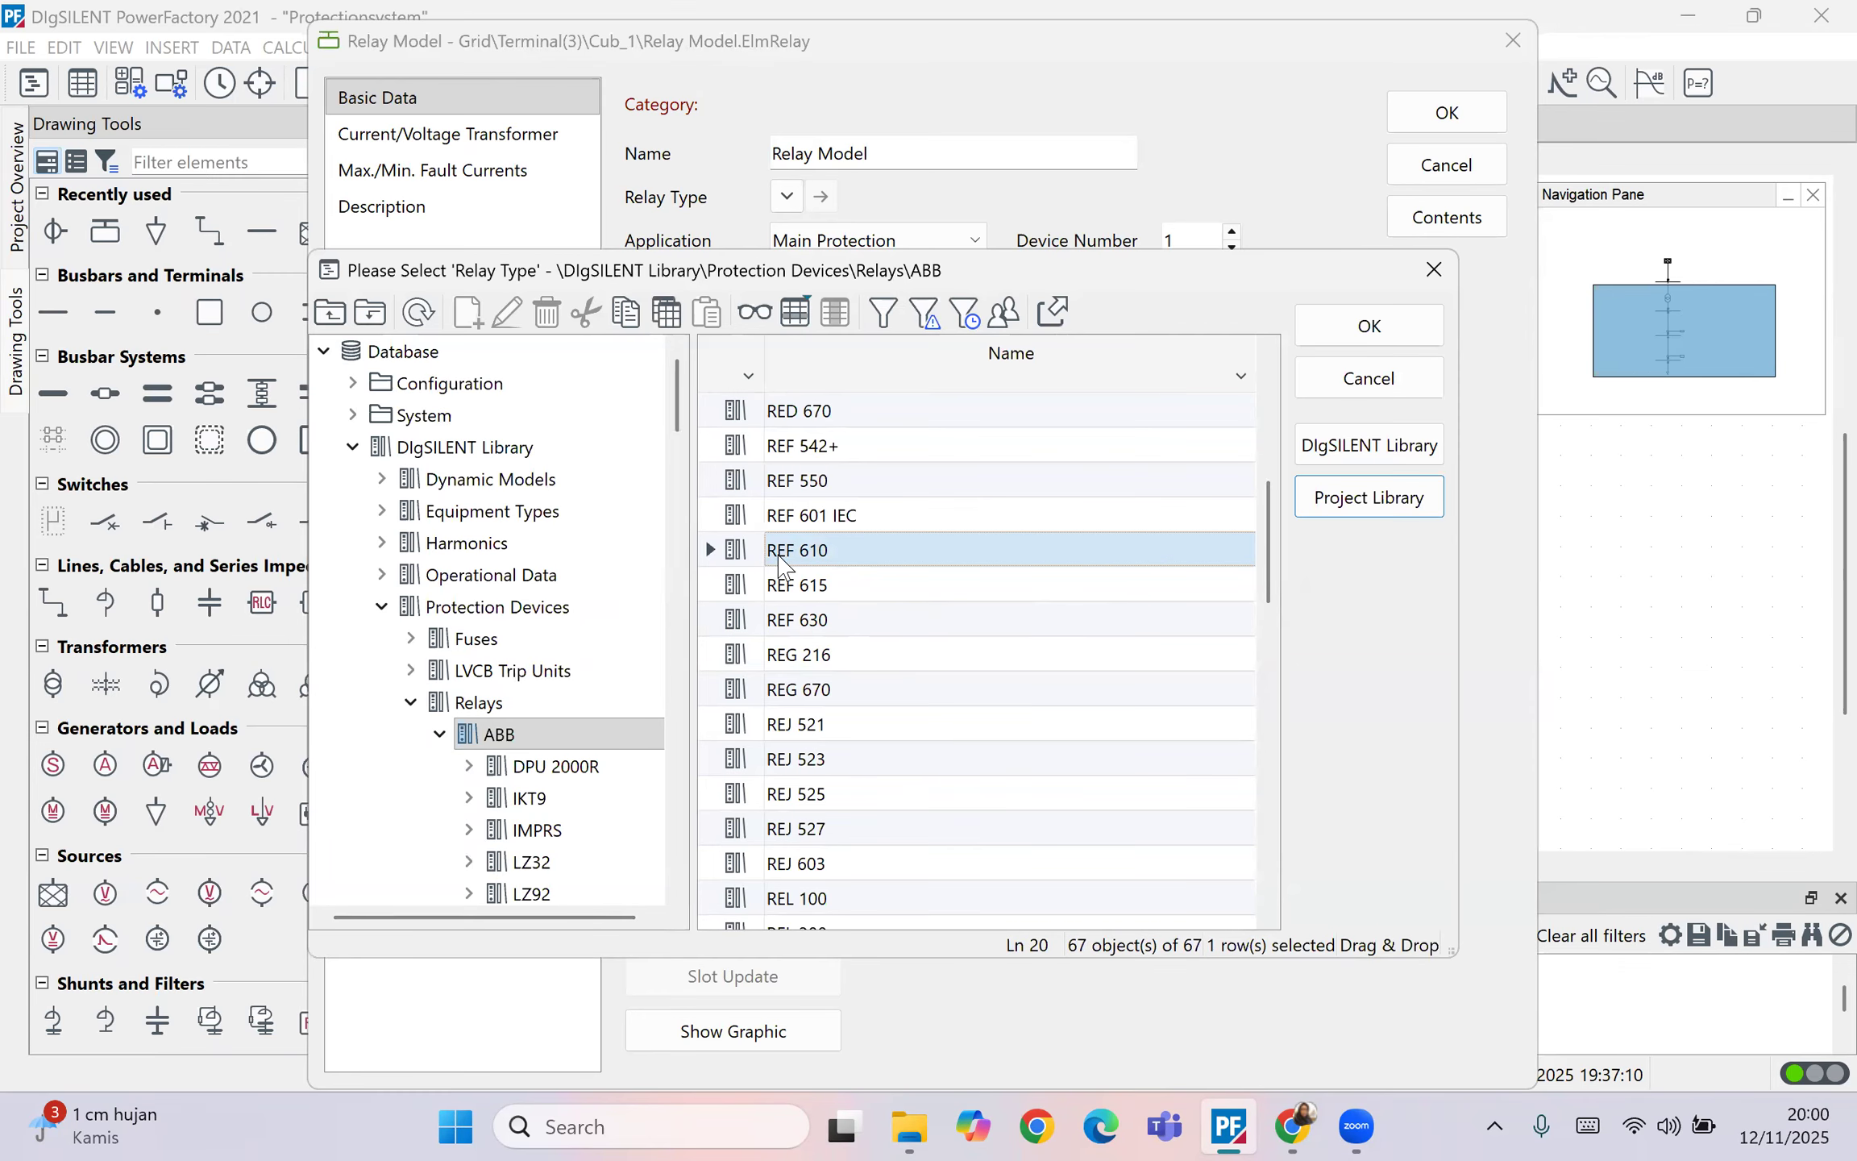
pyautogui.doubleClick(748, 554)
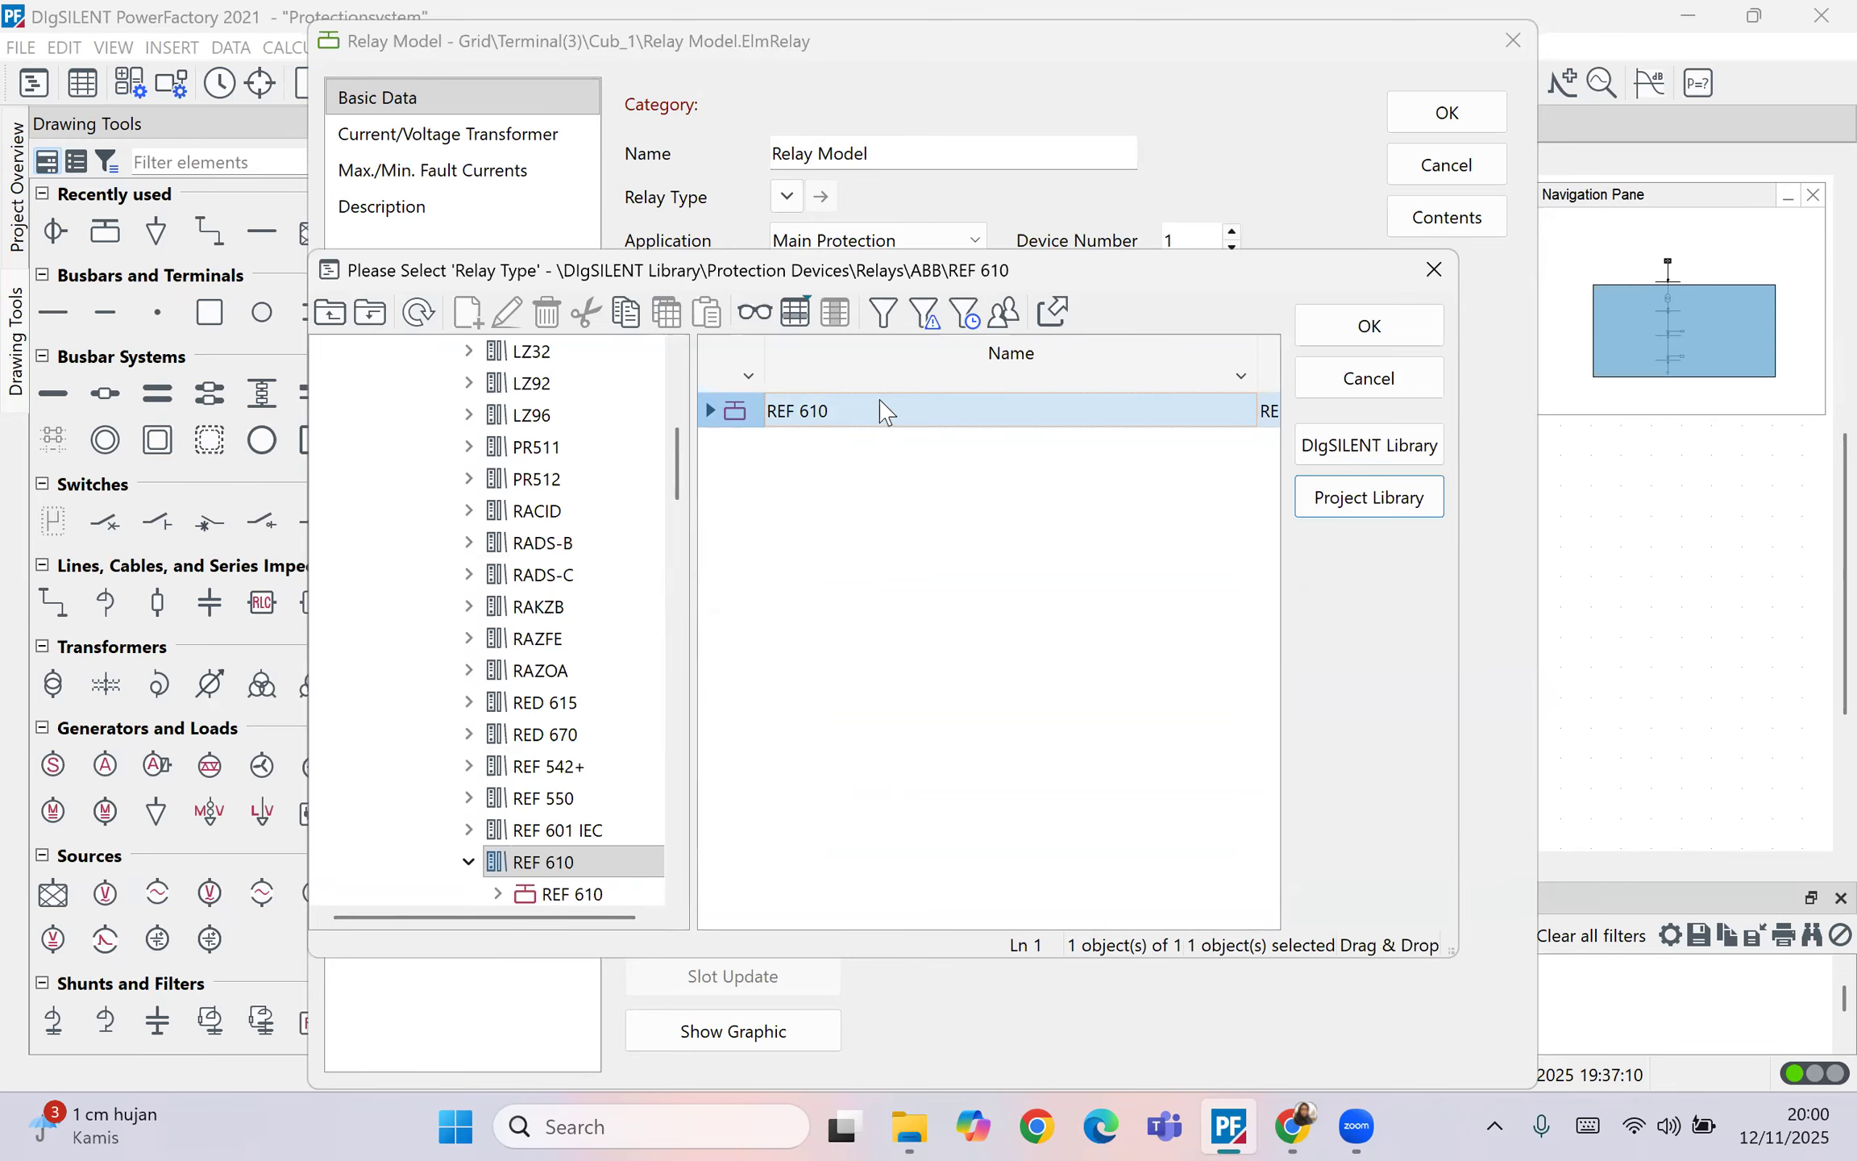
pyautogui.click(1361, 329)
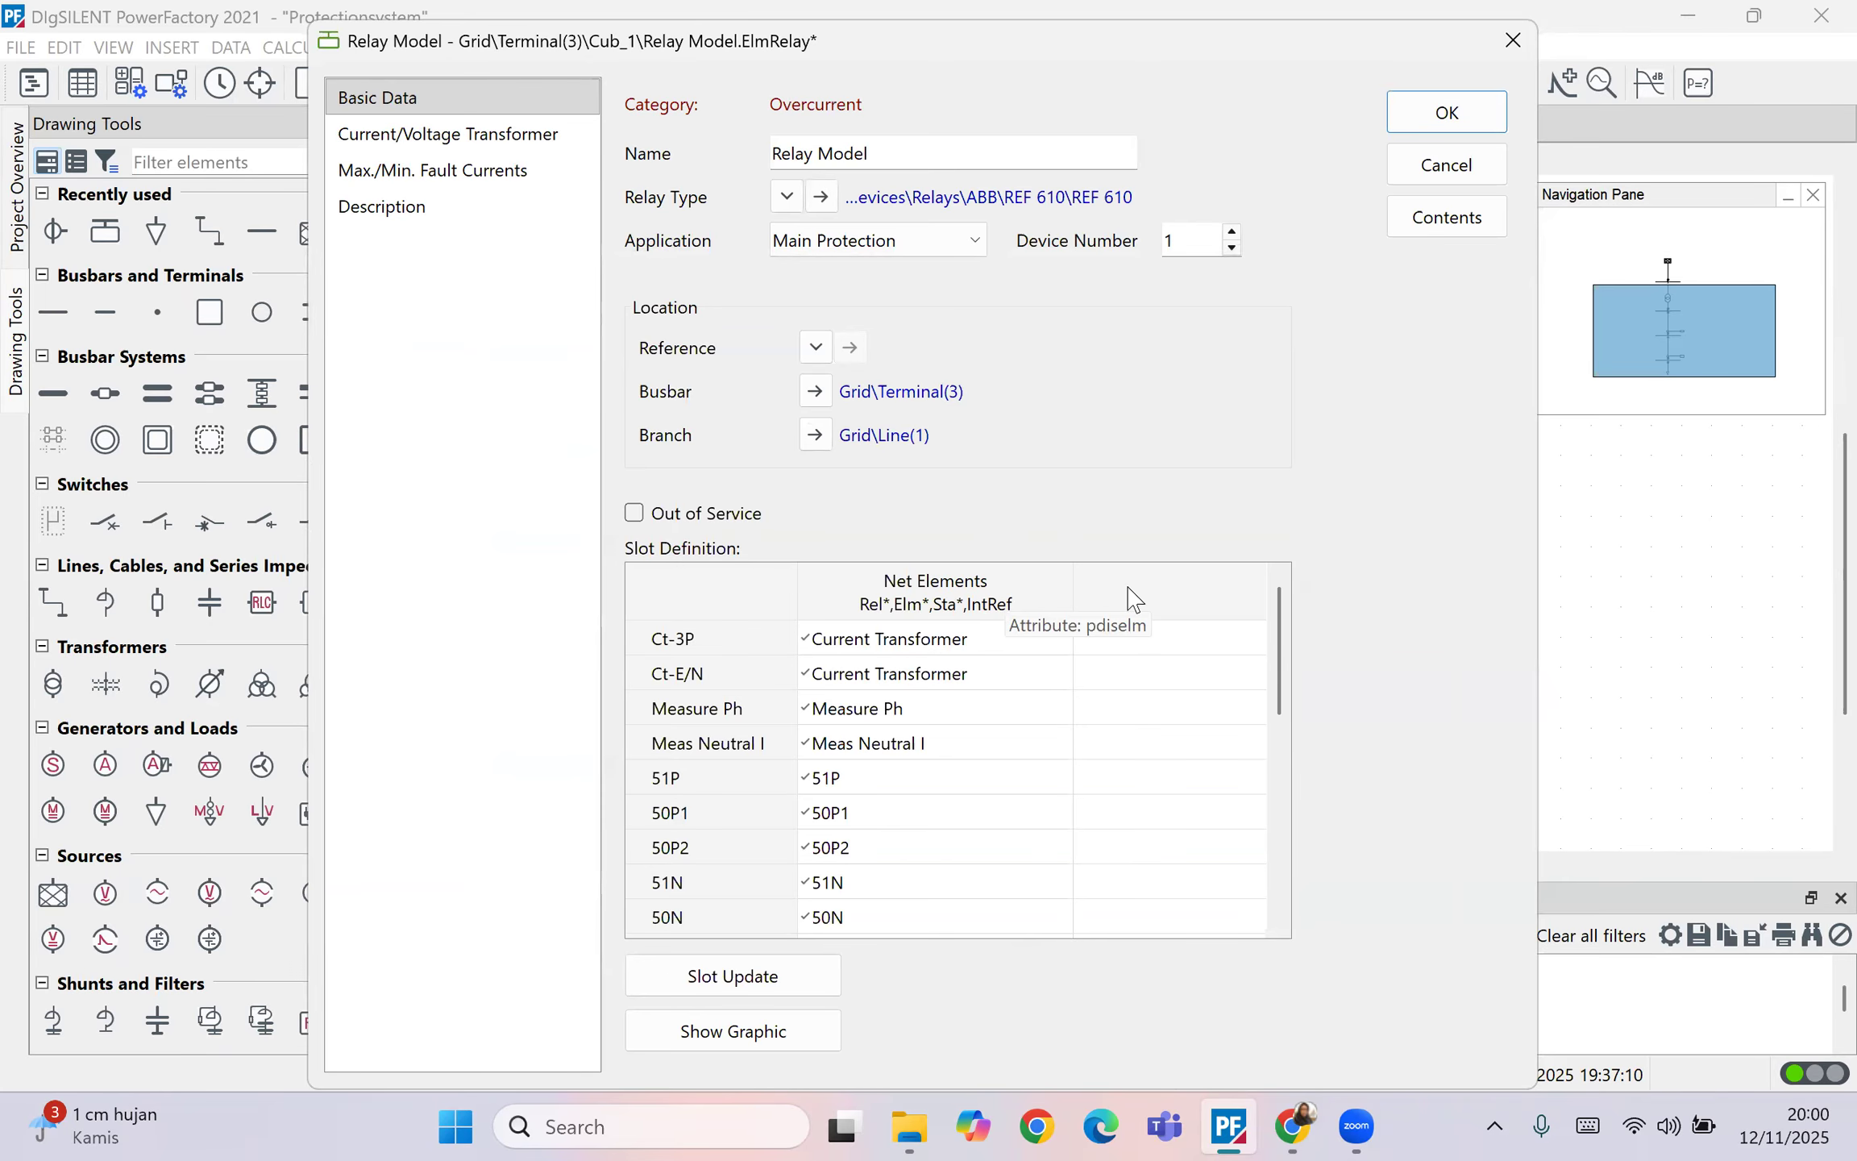
# Step: Examine the protection elements in the relay's slot definition and check the required curve in the Canva slide
pyautogui.scroll(-4, 1234, 691)
pyautogui.scroll(3, 1109, 699)
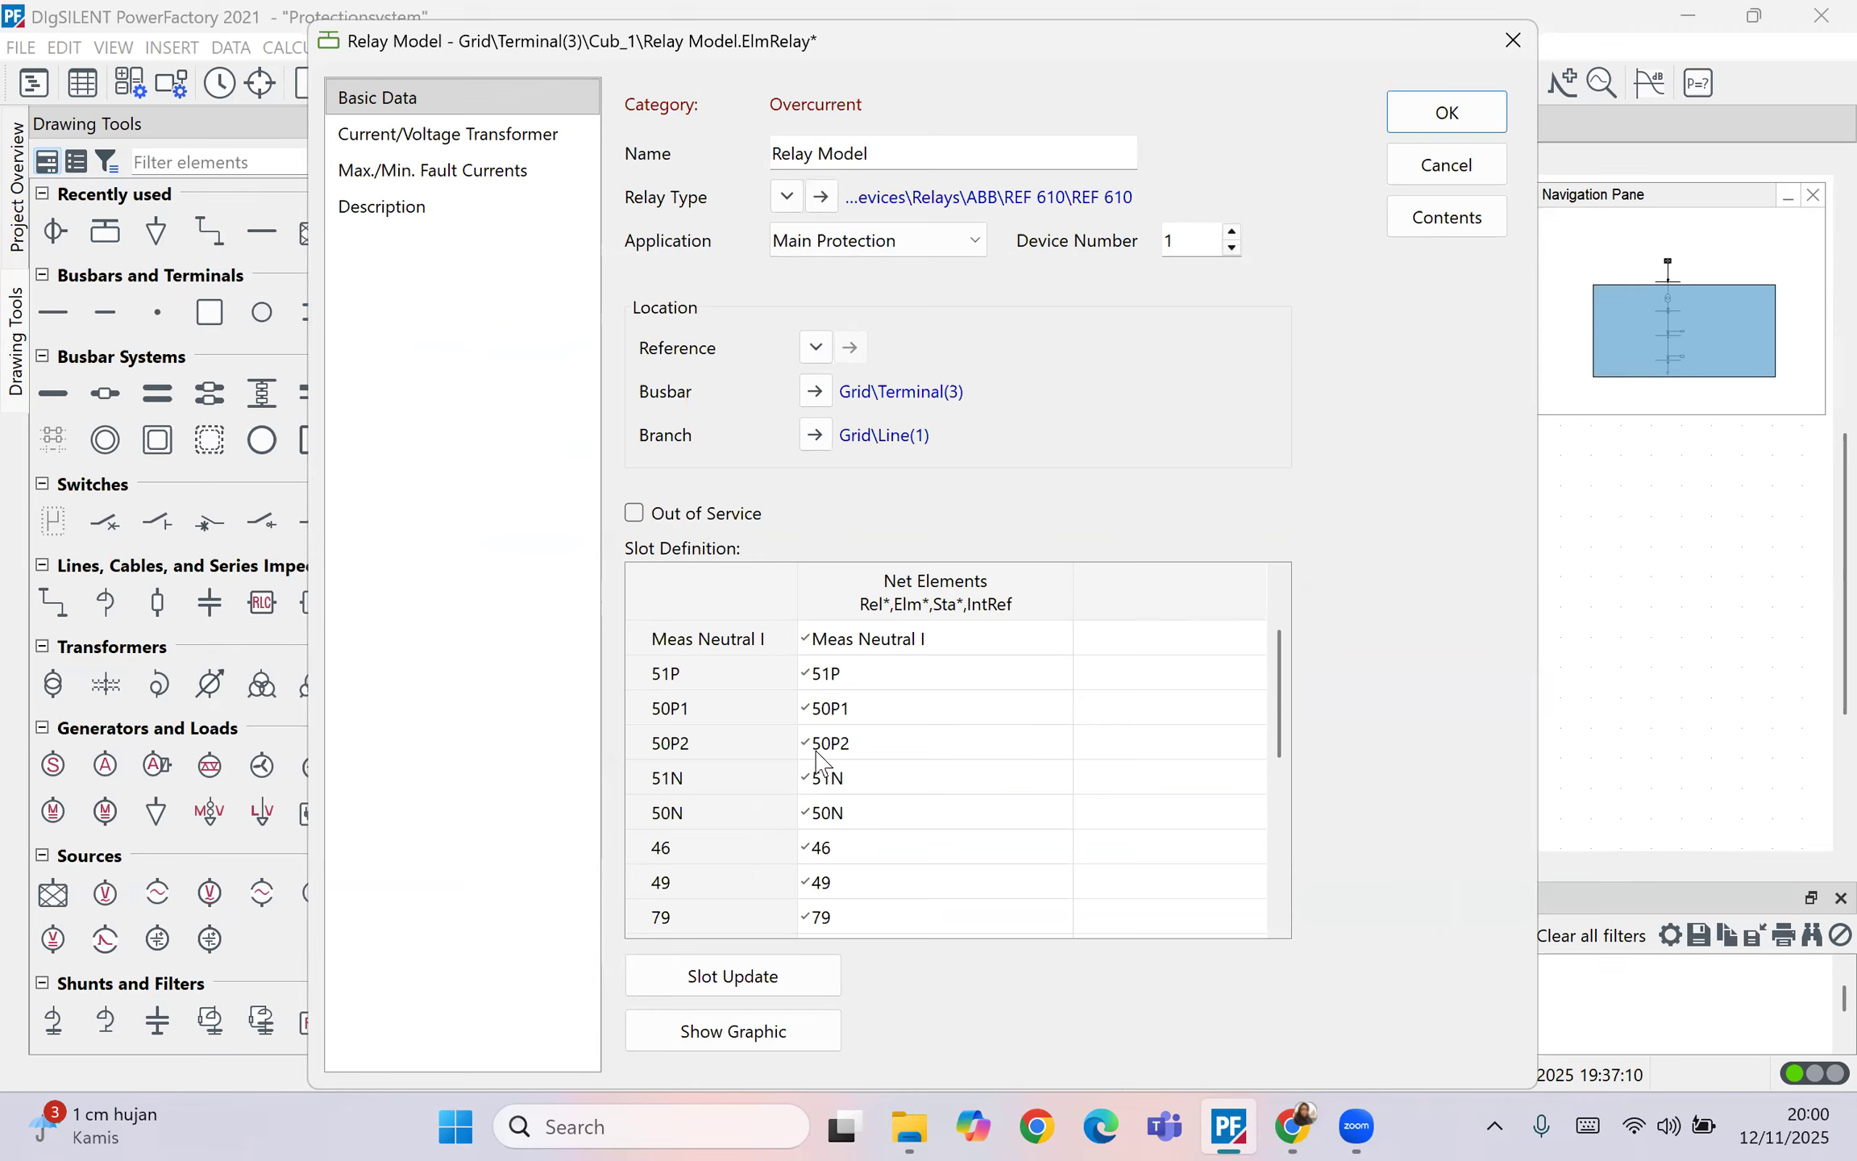
pyautogui.scroll(1, 911, 681)
pyautogui.scroll(-5, 870, 725)
pyautogui.scroll(5, 835, 762)
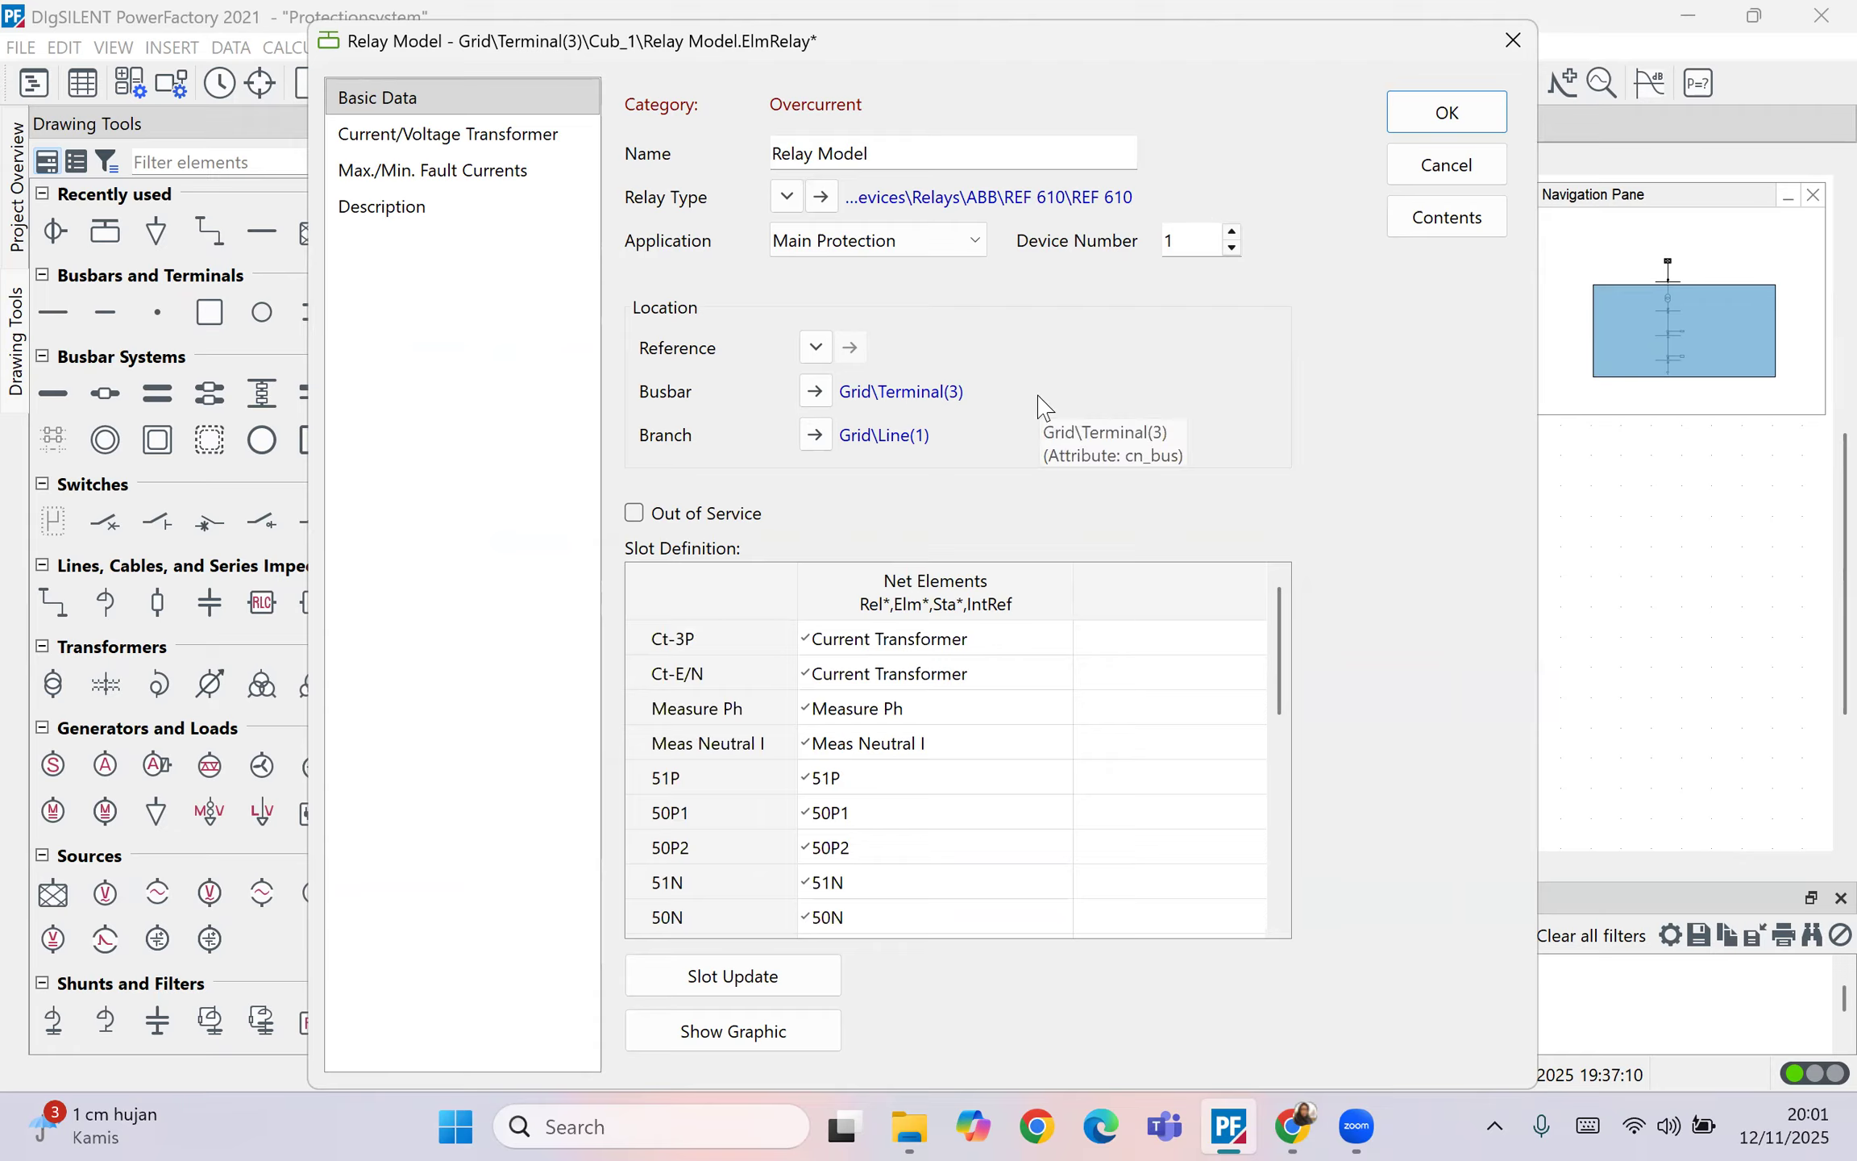
pyautogui.scroll(-3, 693, 786)
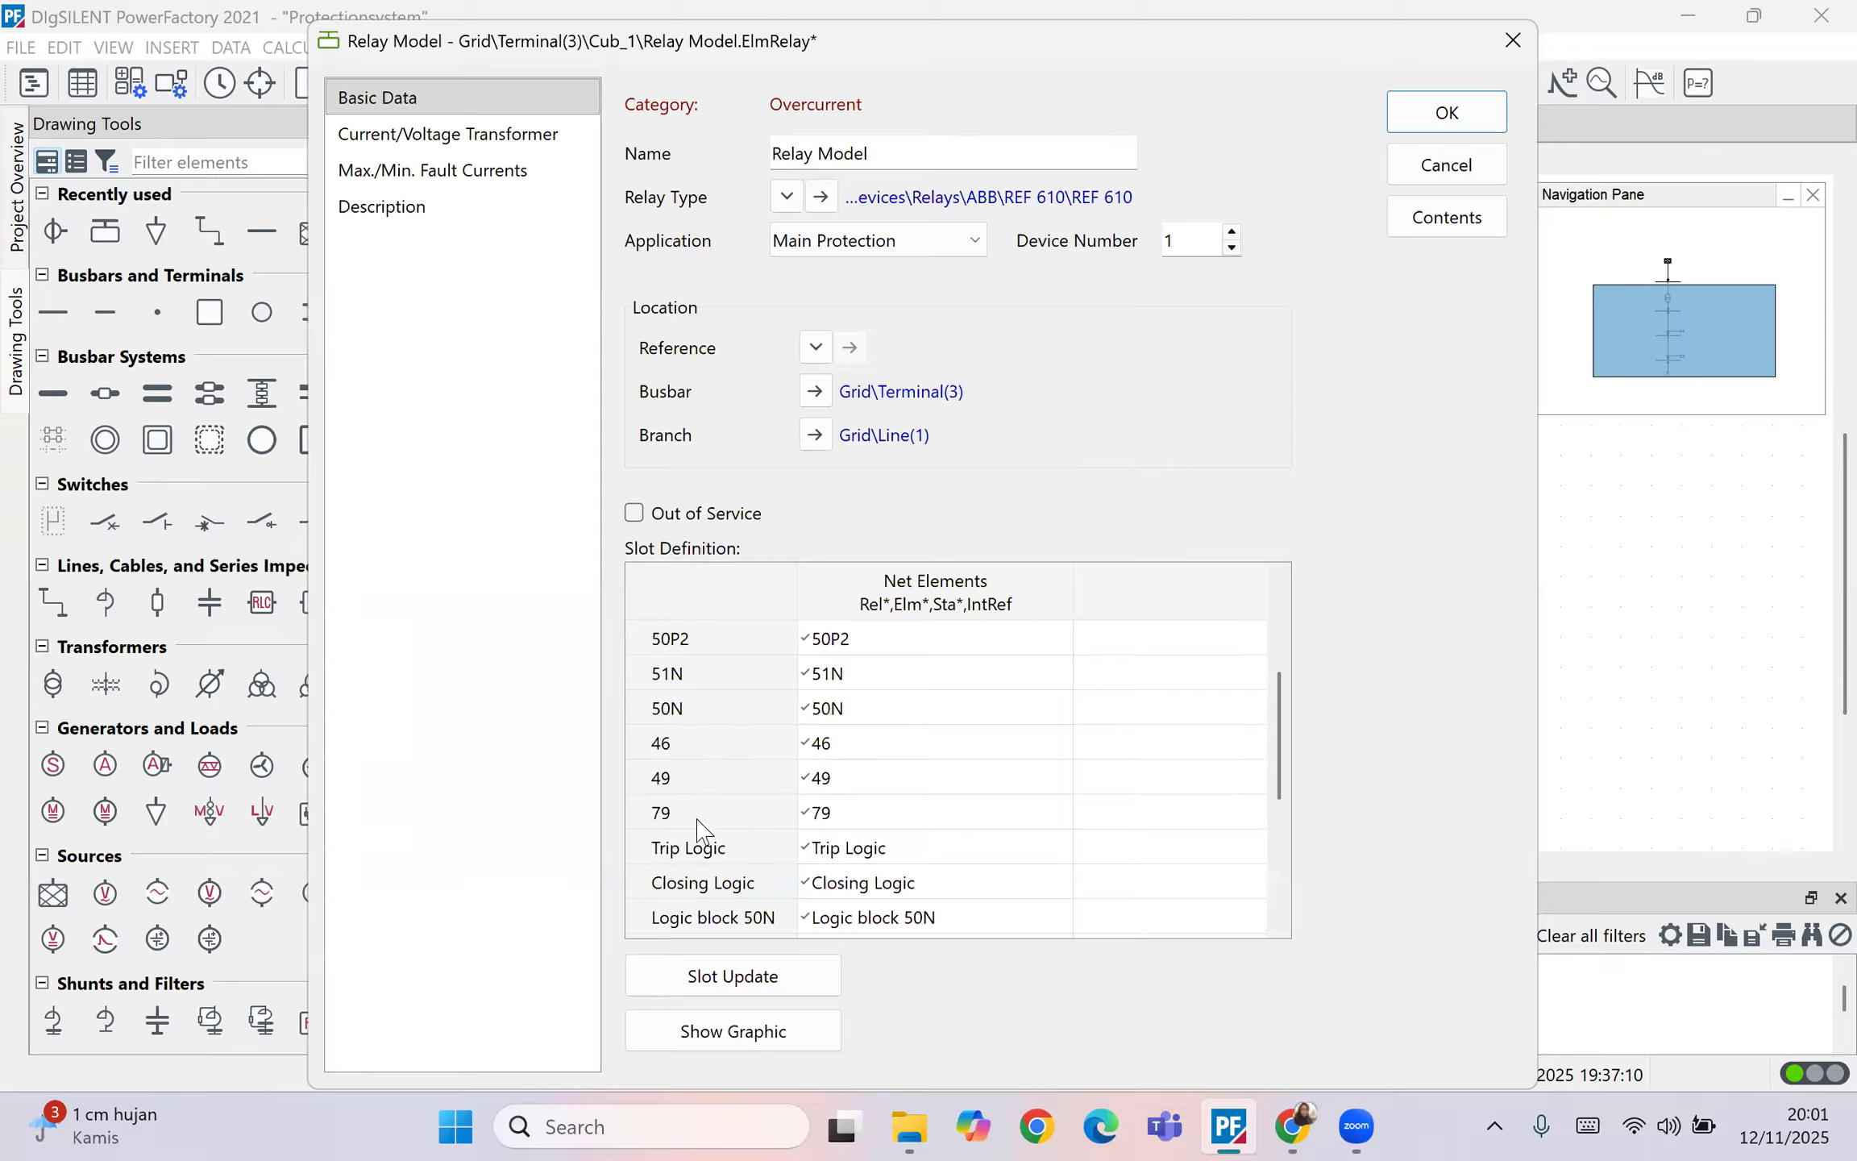
pyautogui.scroll(1, 703, 875)
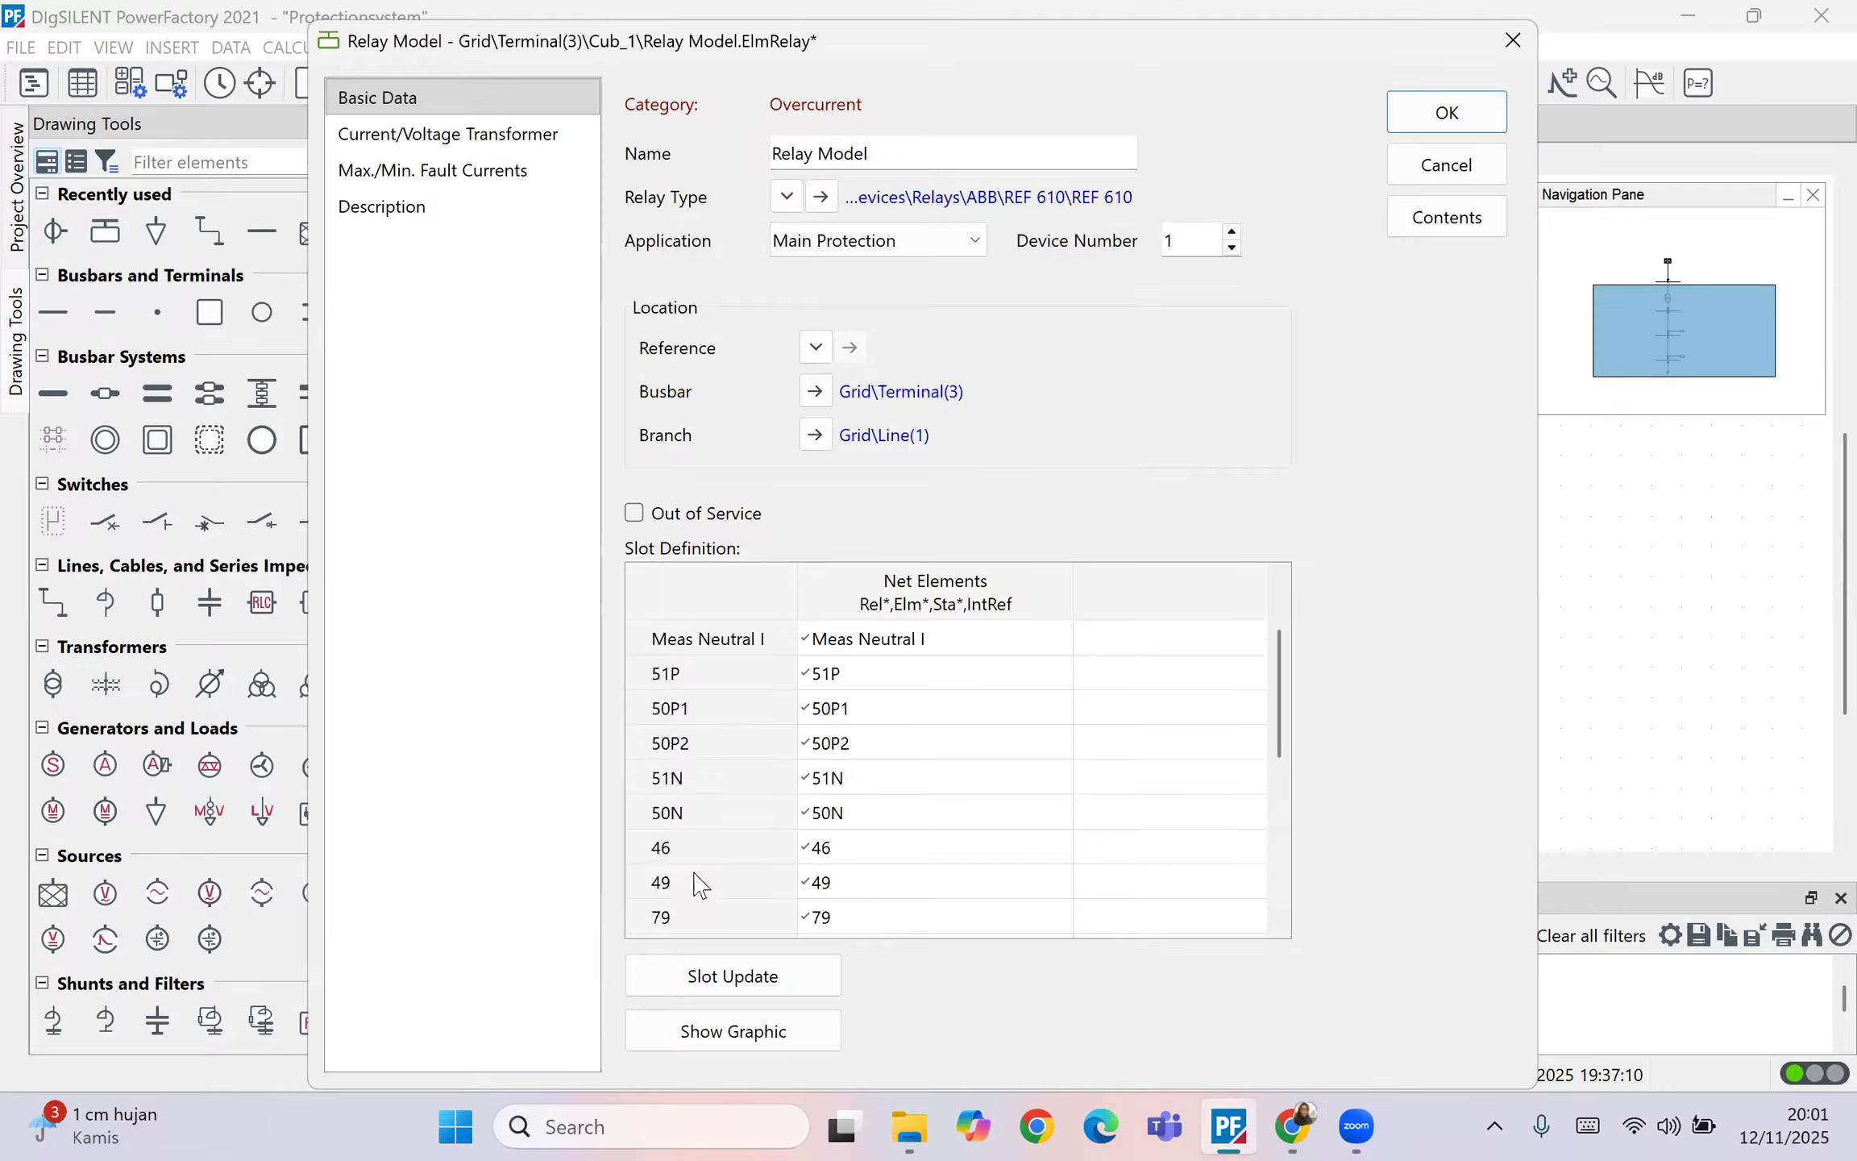
pyautogui.scroll(-2, 698, 880)
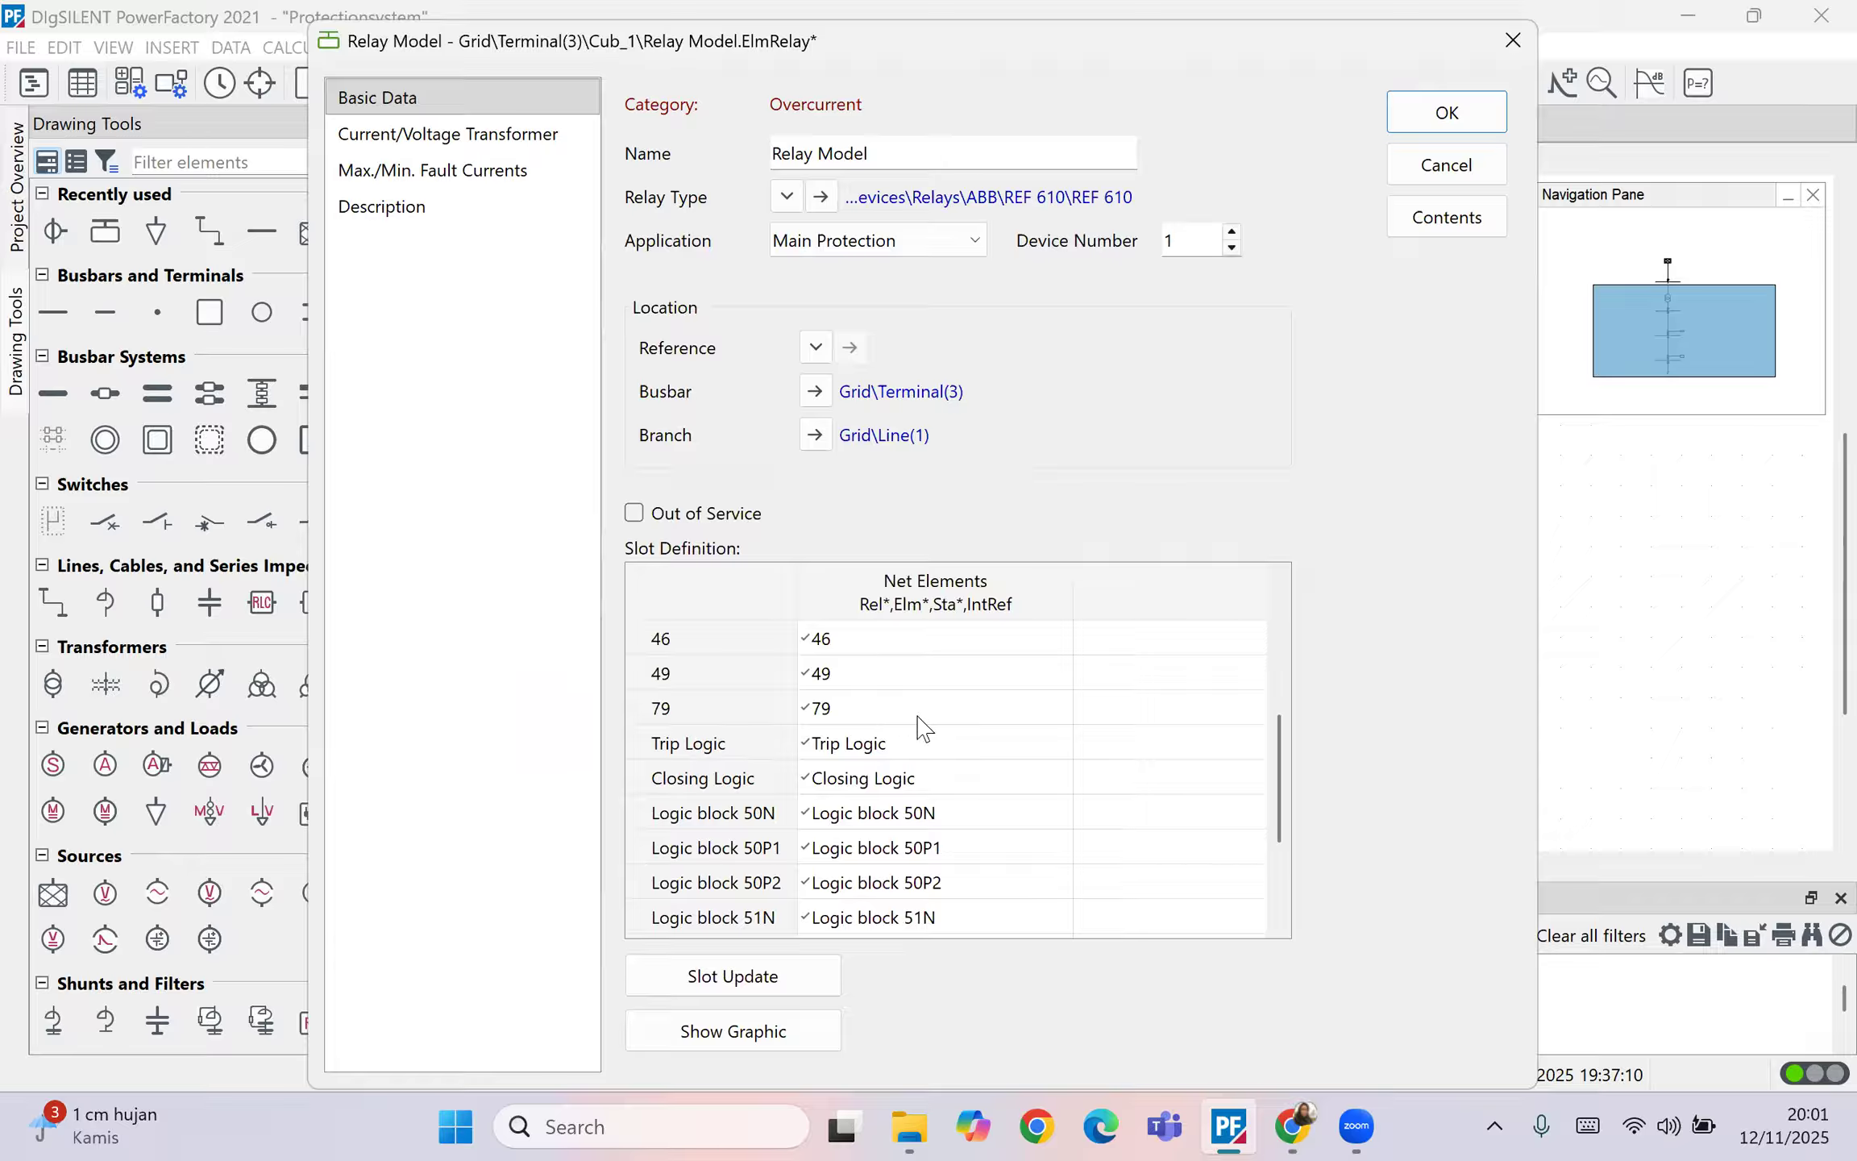
pyautogui.click(1282, 1122)
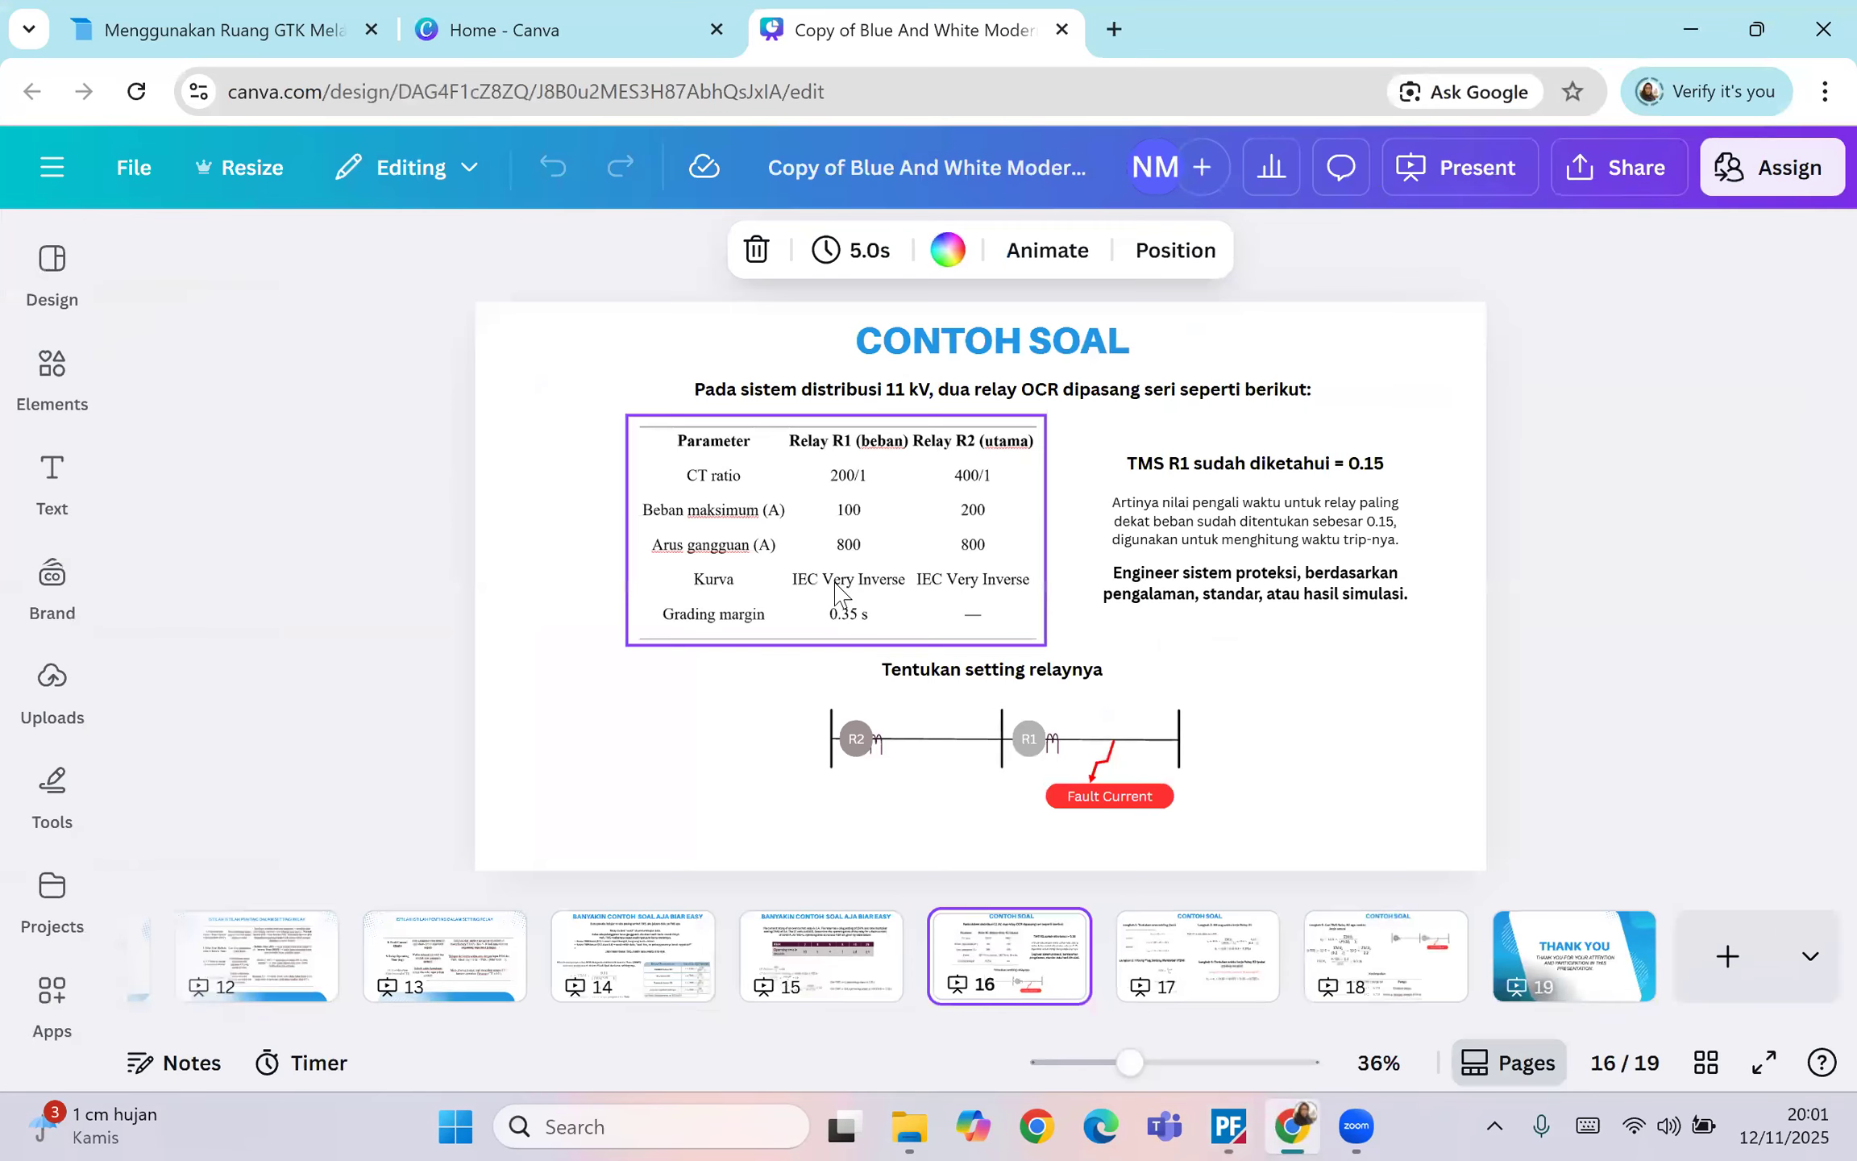
pyautogui.click(1691, 27)
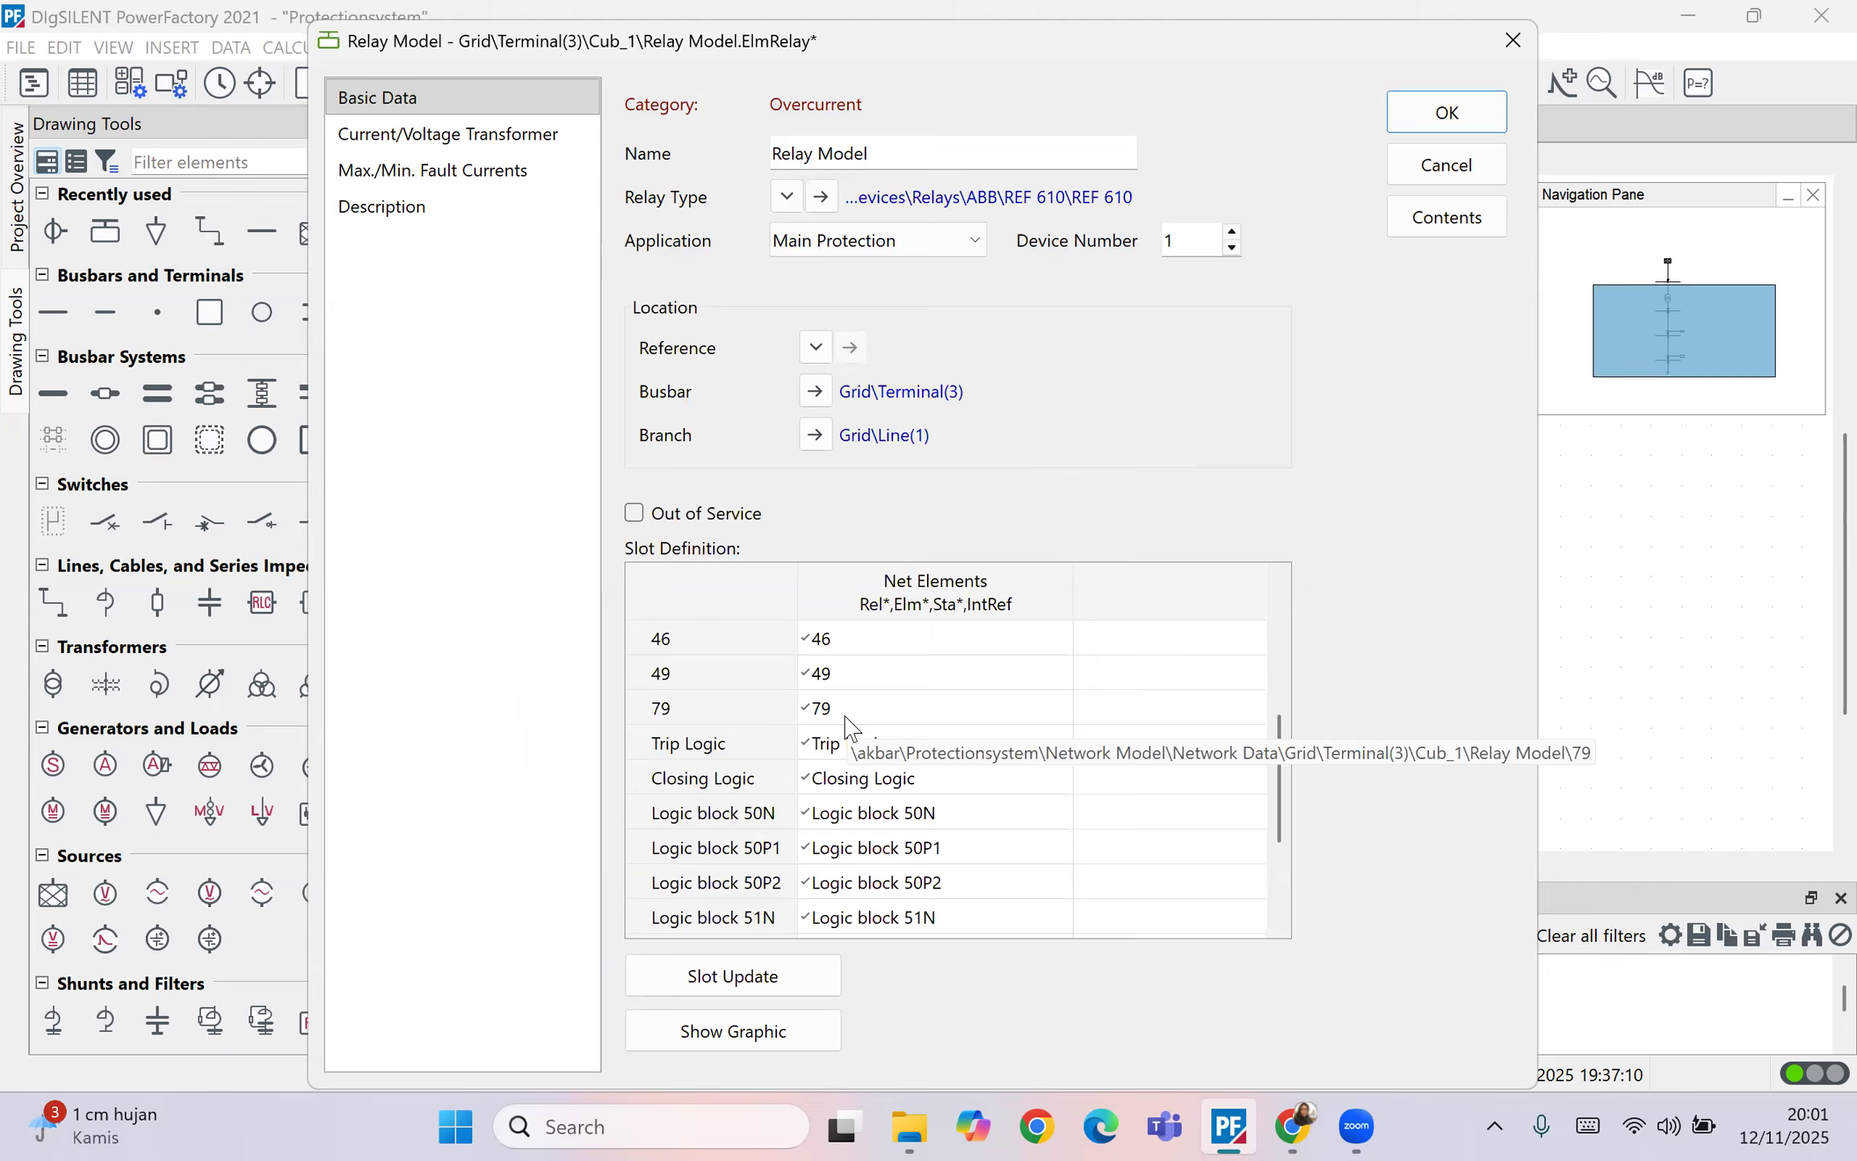
# Step: Set the relay's recloser element 79 and thermal overload element 49 out of service
pyautogui.doubleClick(847, 713)
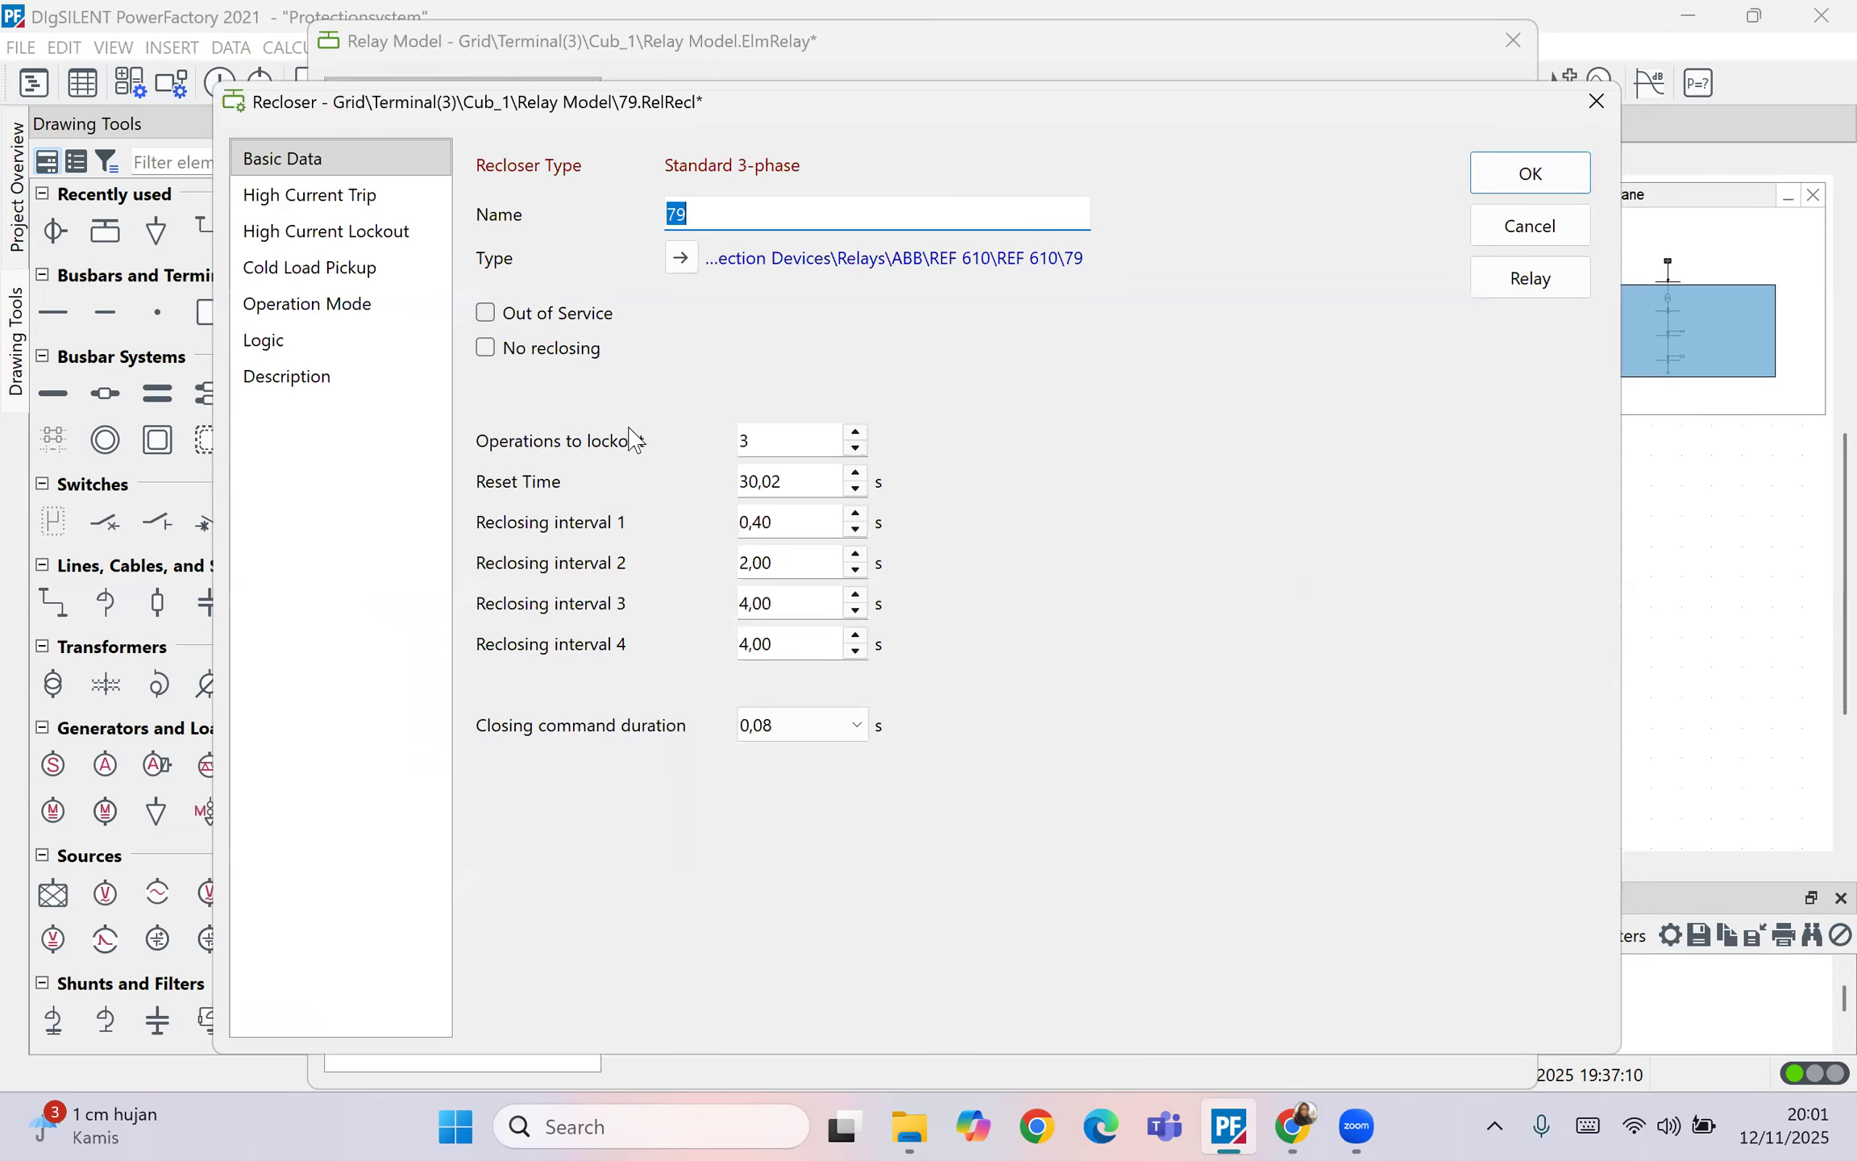
pyautogui.click(554, 315)
pyautogui.click(1492, 184)
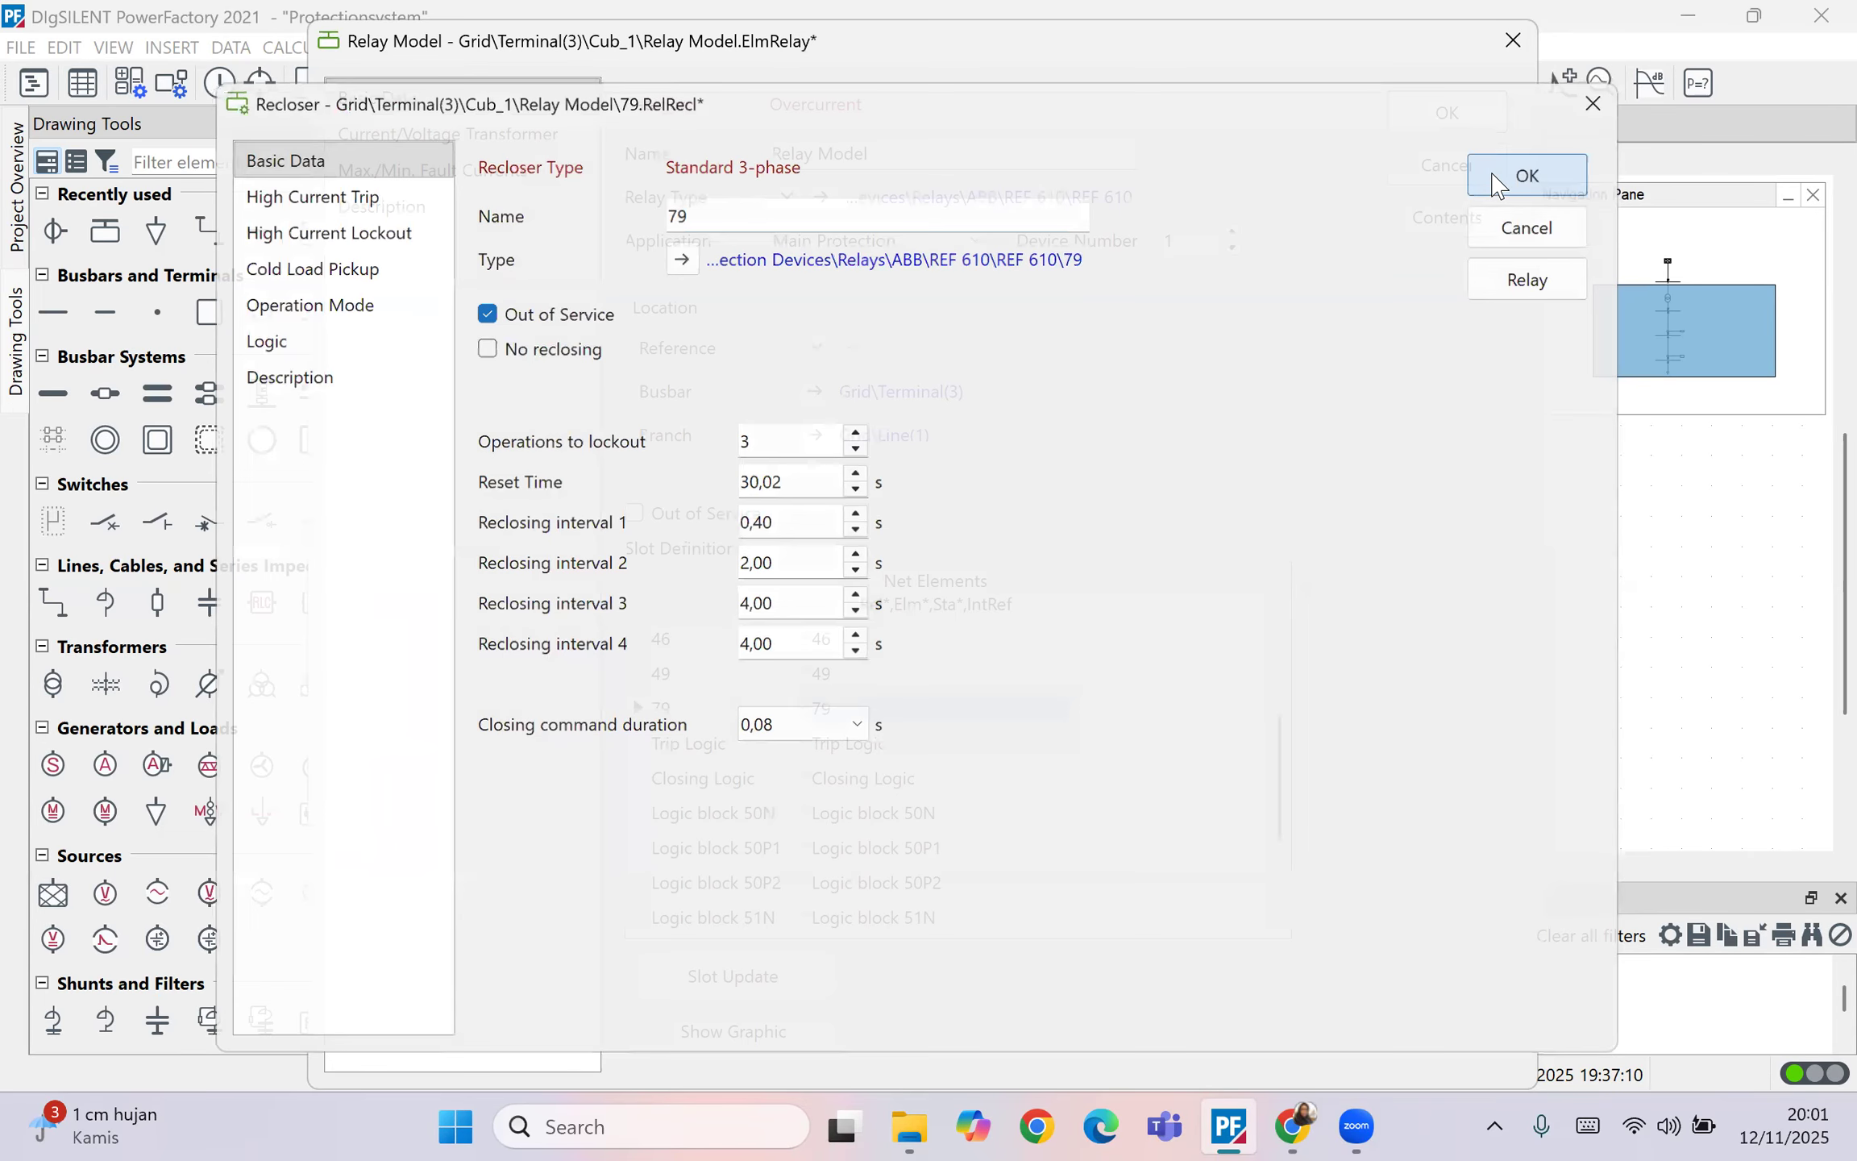
pyautogui.doubleClick(890, 682)
pyautogui.click(629, 476)
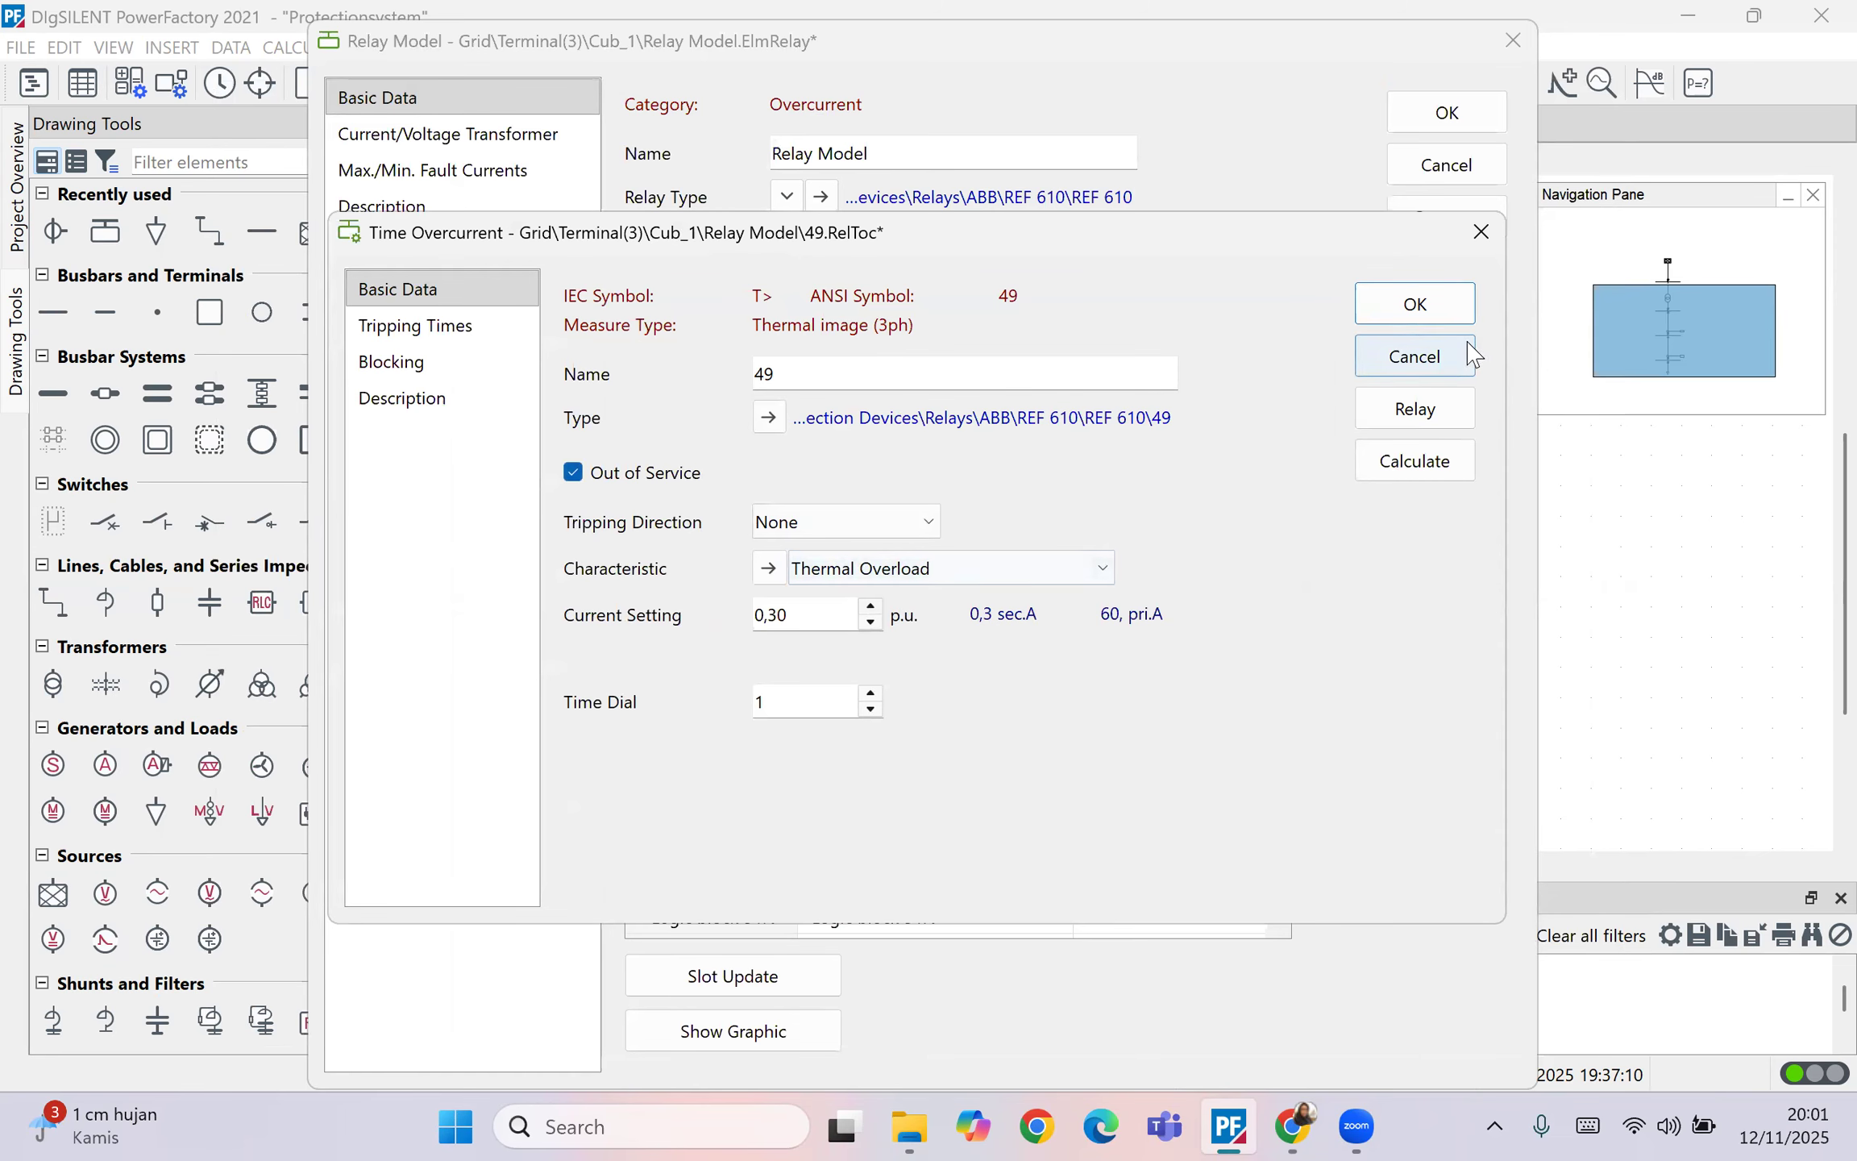
pyautogui.click(1414, 304)
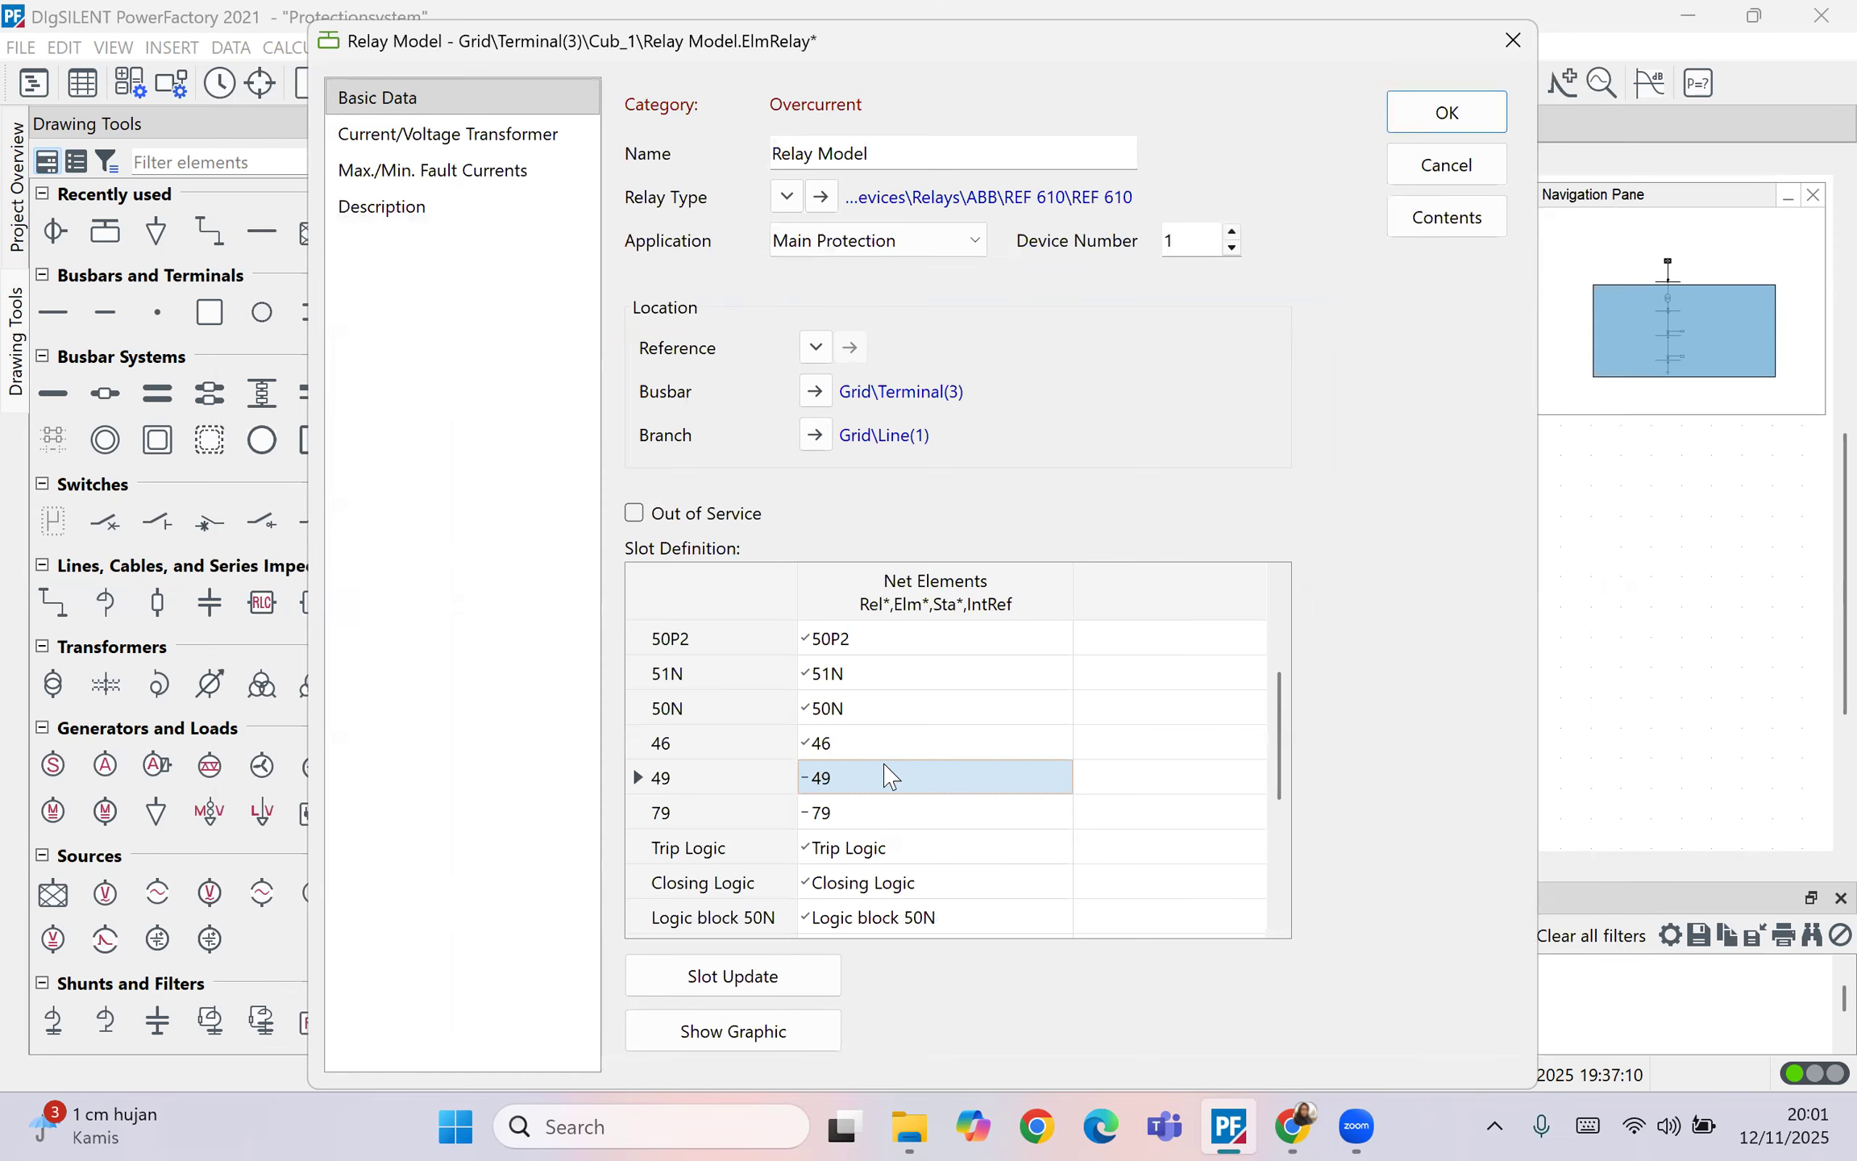
# Step: Set the negative-sequence element 46 and the earth-fault instantaneous element 50N out of service
pyautogui.doubleClick(890, 743)
pyautogui.click(610, 595)
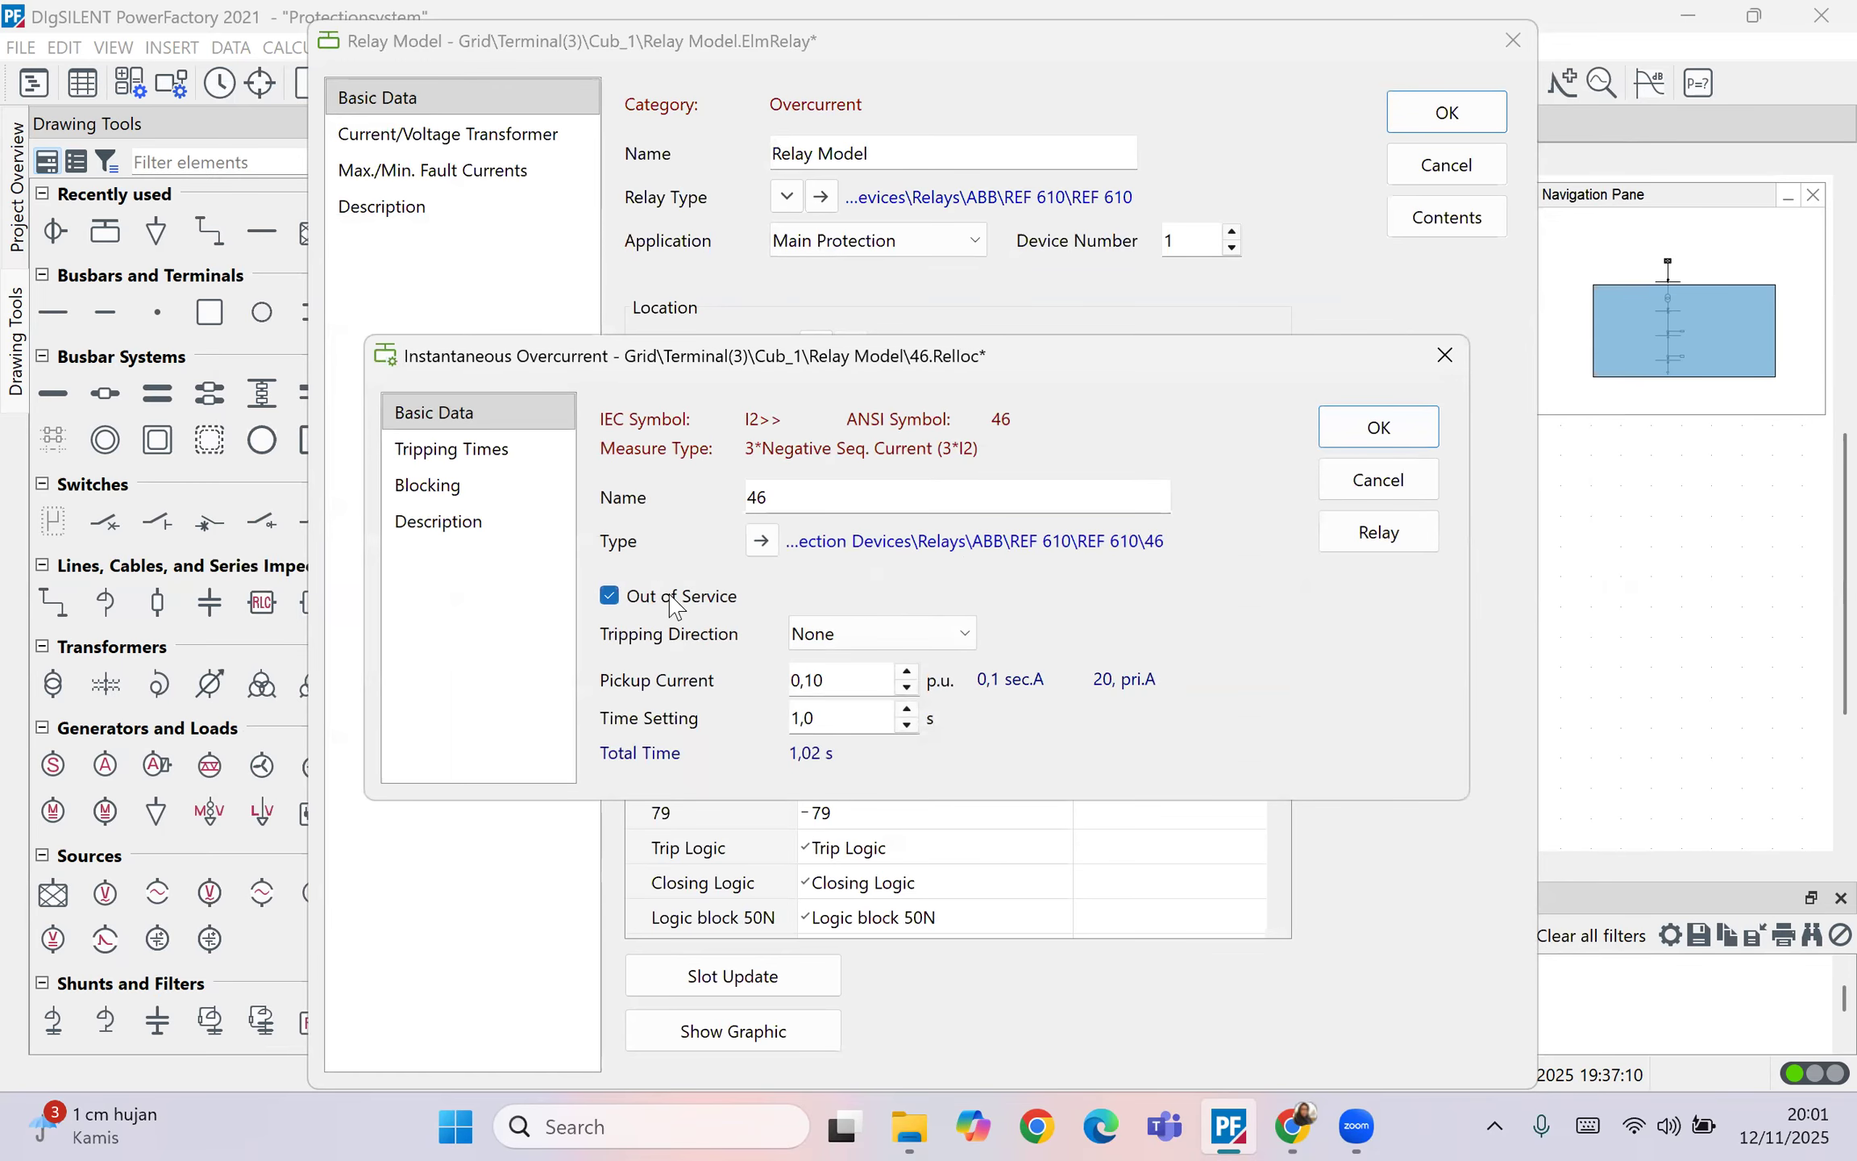
pyautogui.click(1380, 428)
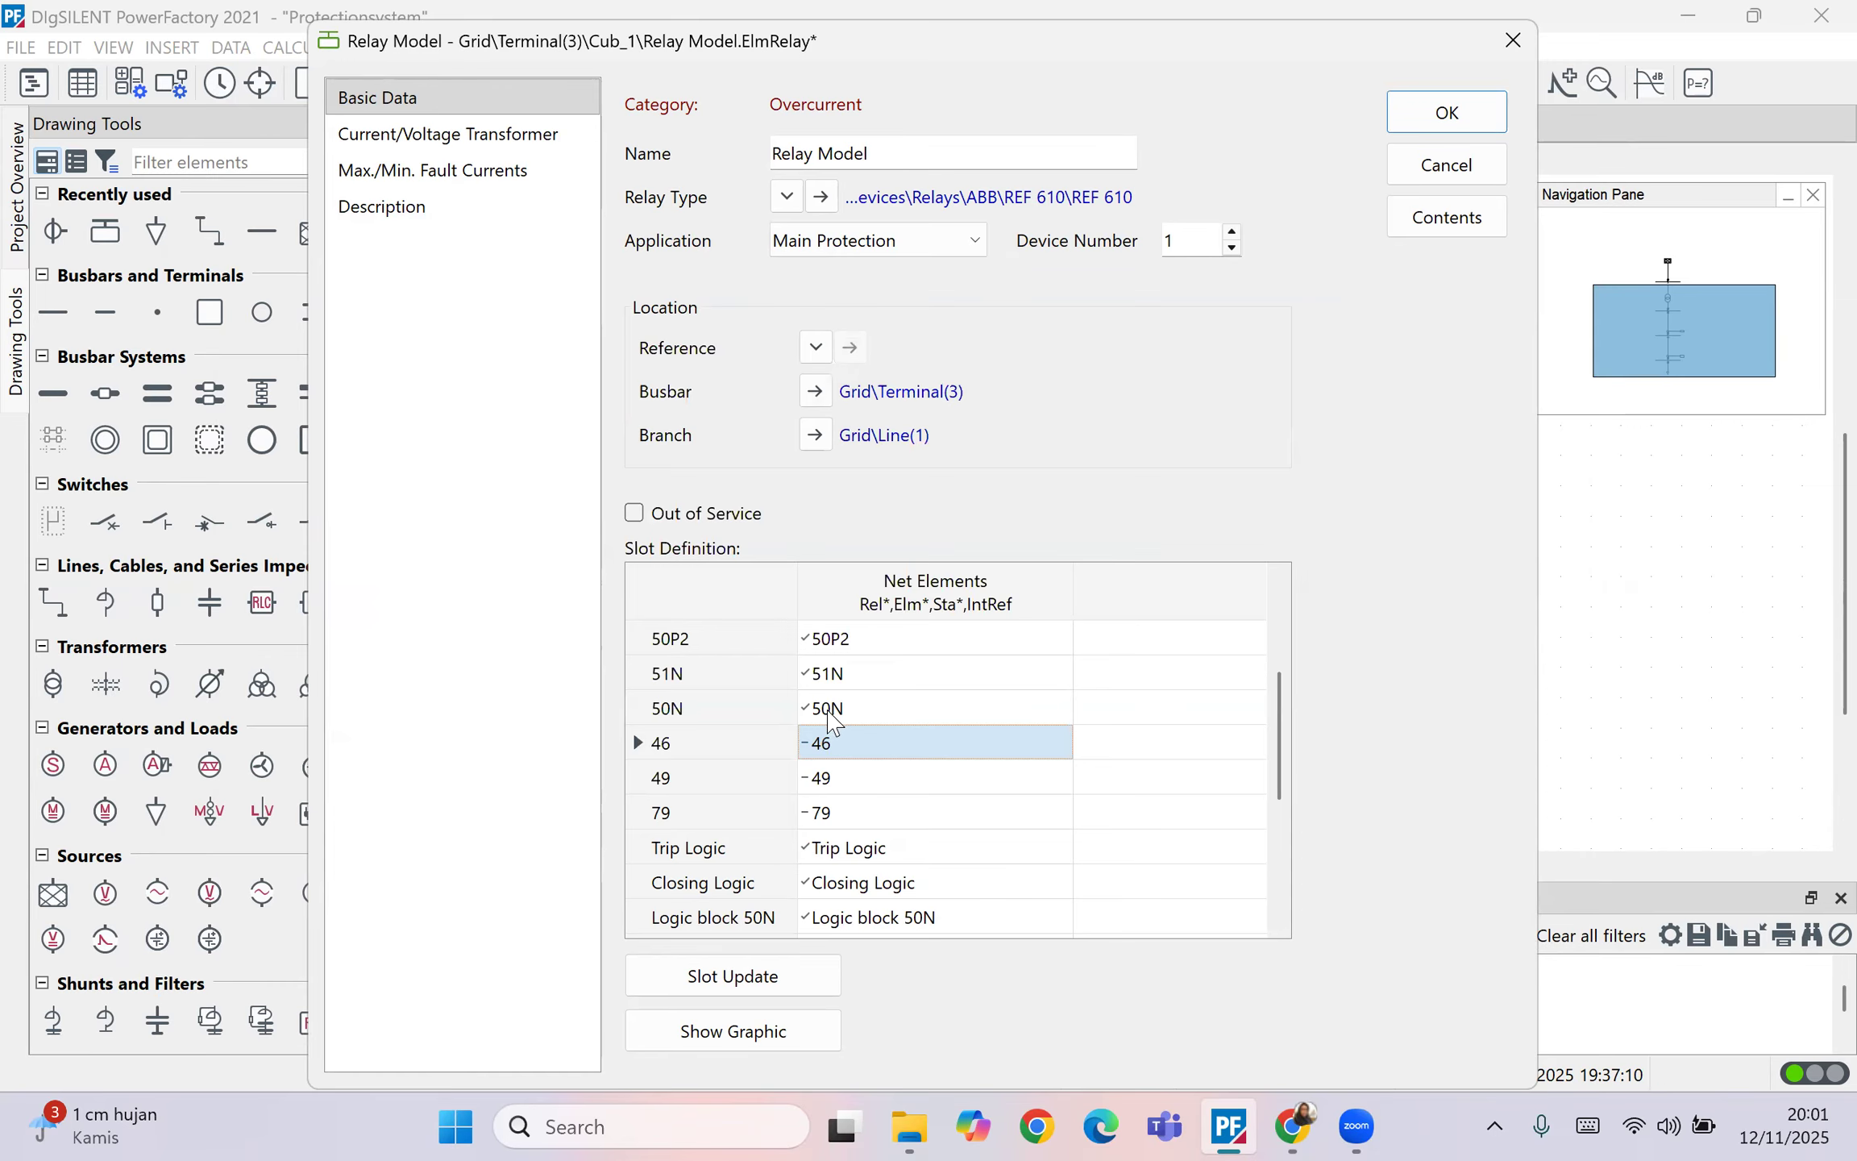
pyautogui.doubleClick(877, 707)
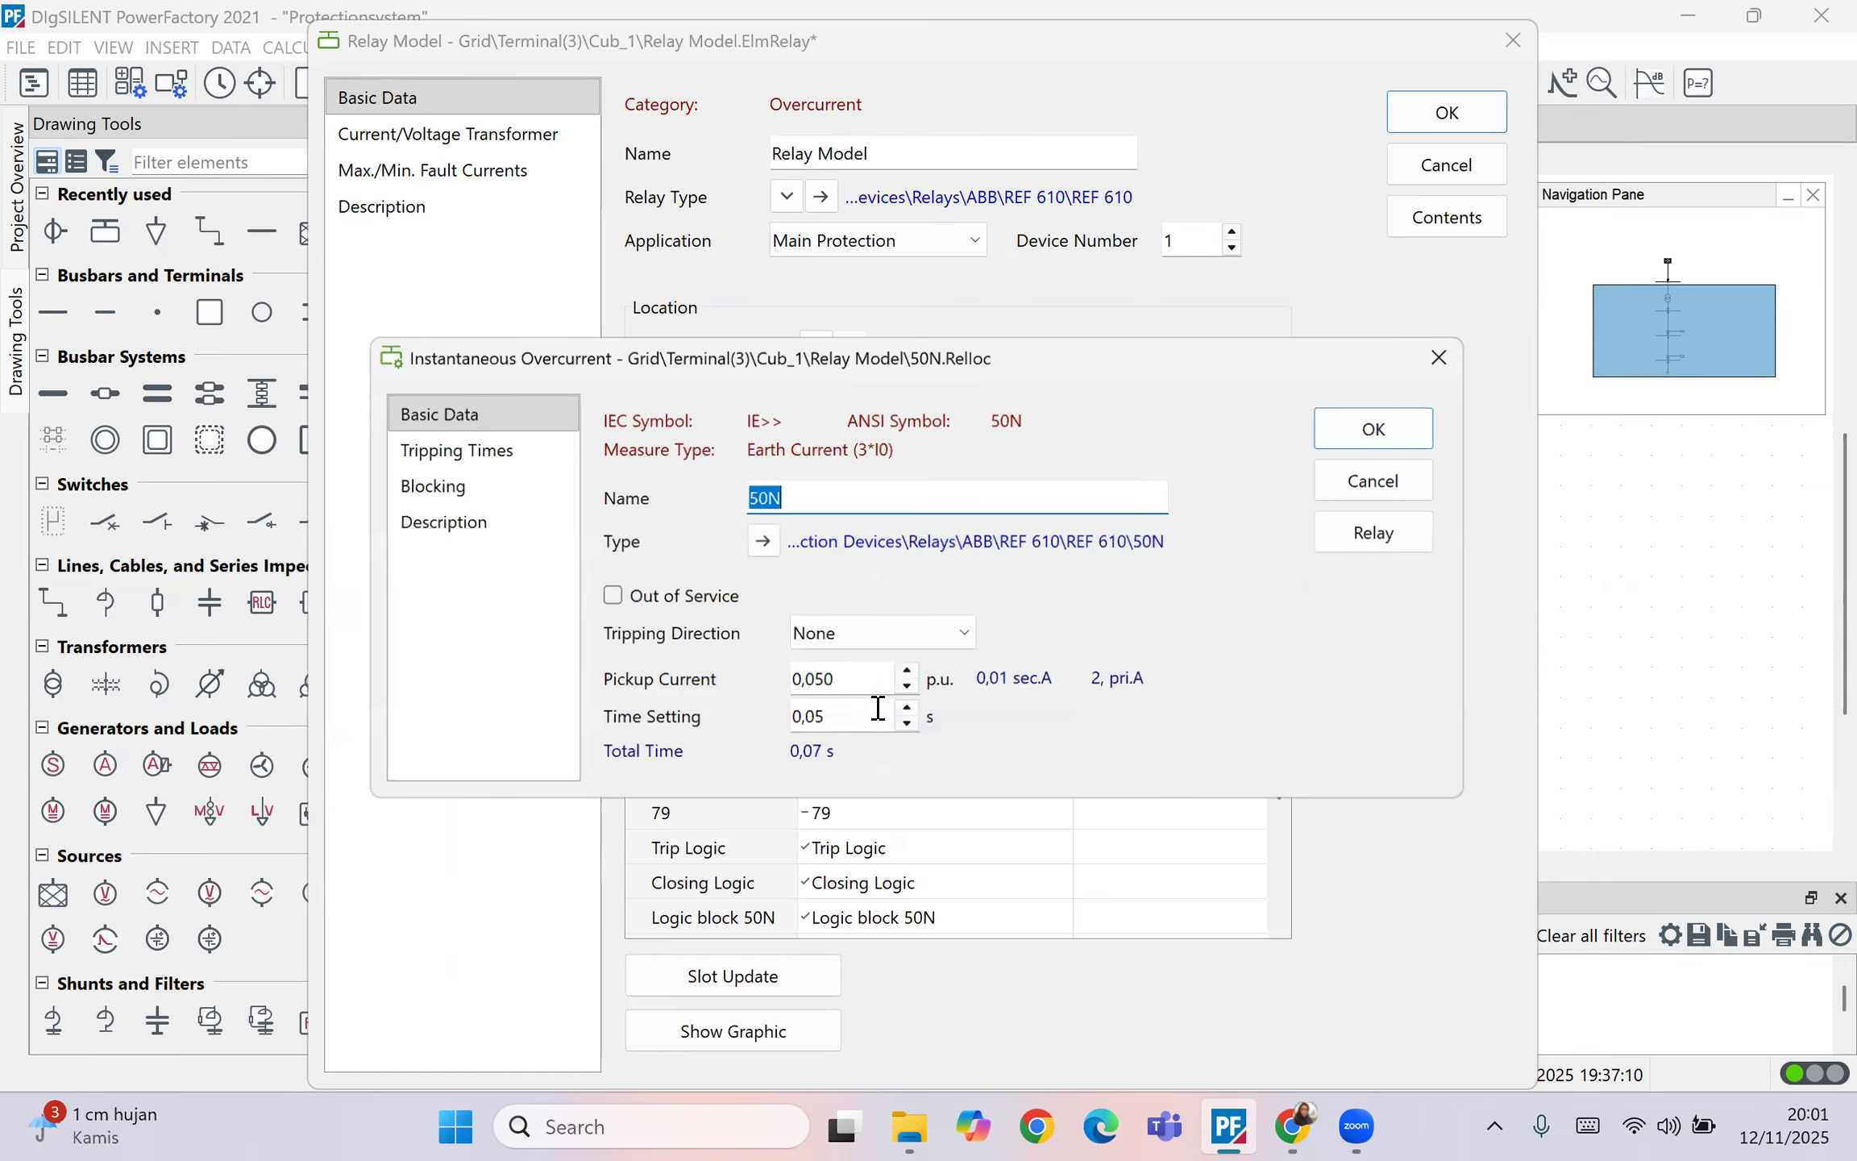
pyautogui.click(673, 601)
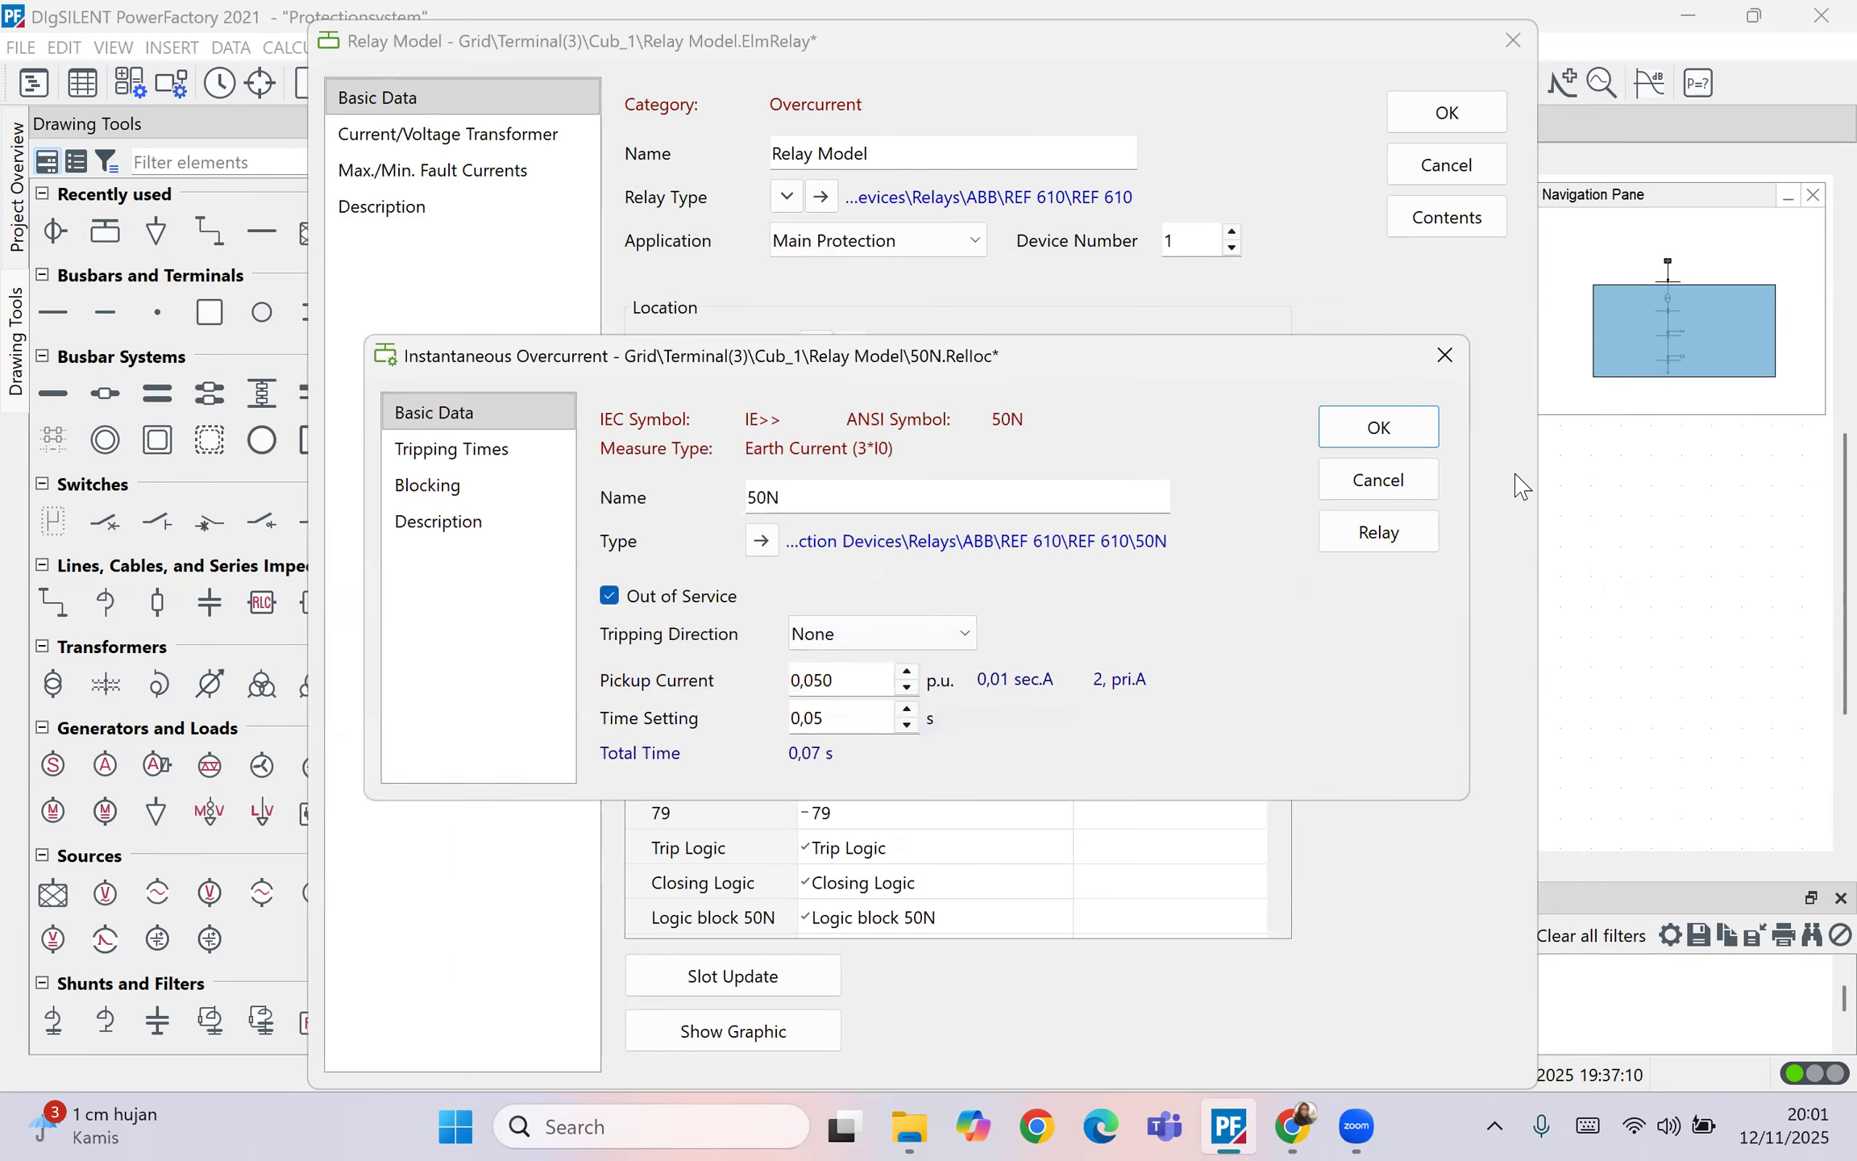
pyautogui.click(1380, 428)
# Step: Set the earth-fault time overcurrent element 51N and the phase instantaneous element 50P2 out of service
pyautogui.doubleClick(879, 775)
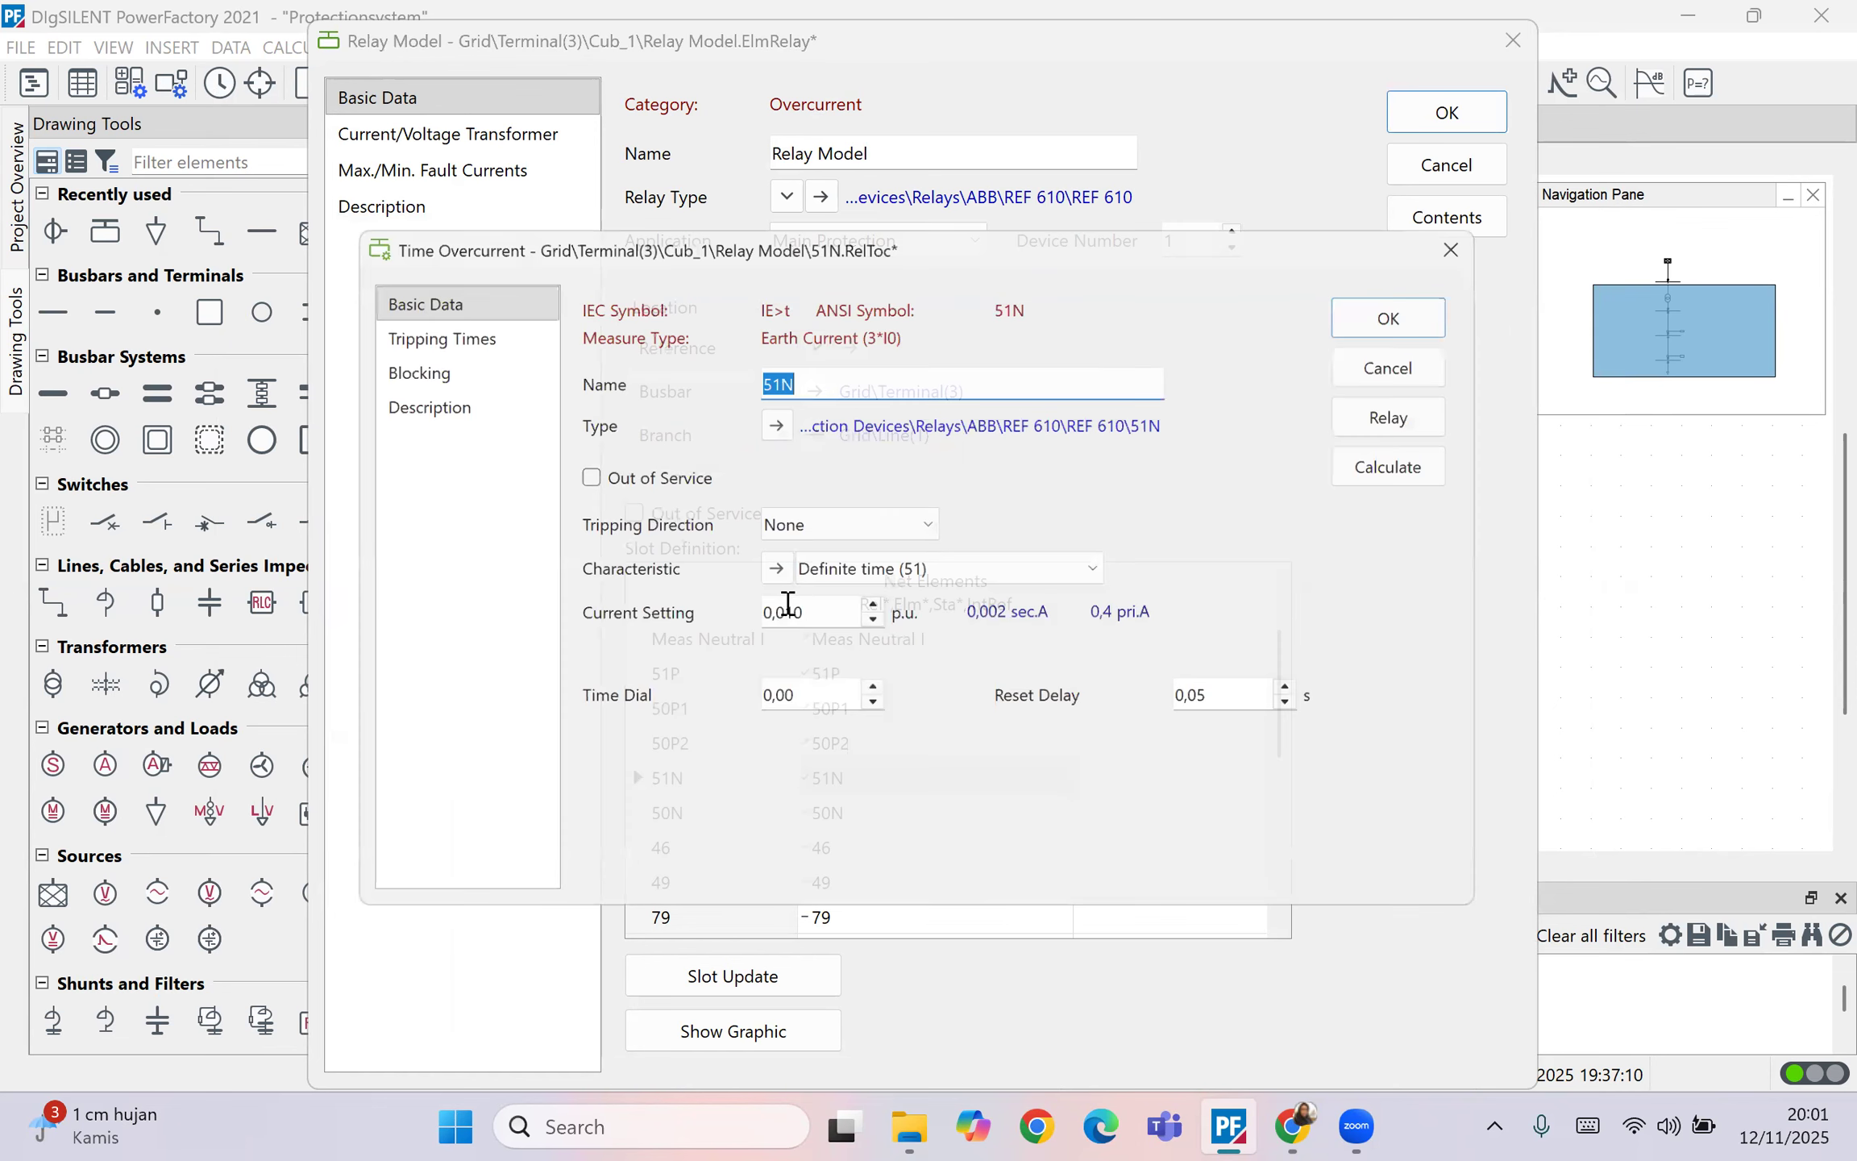
pyautogui.click(673, 482)
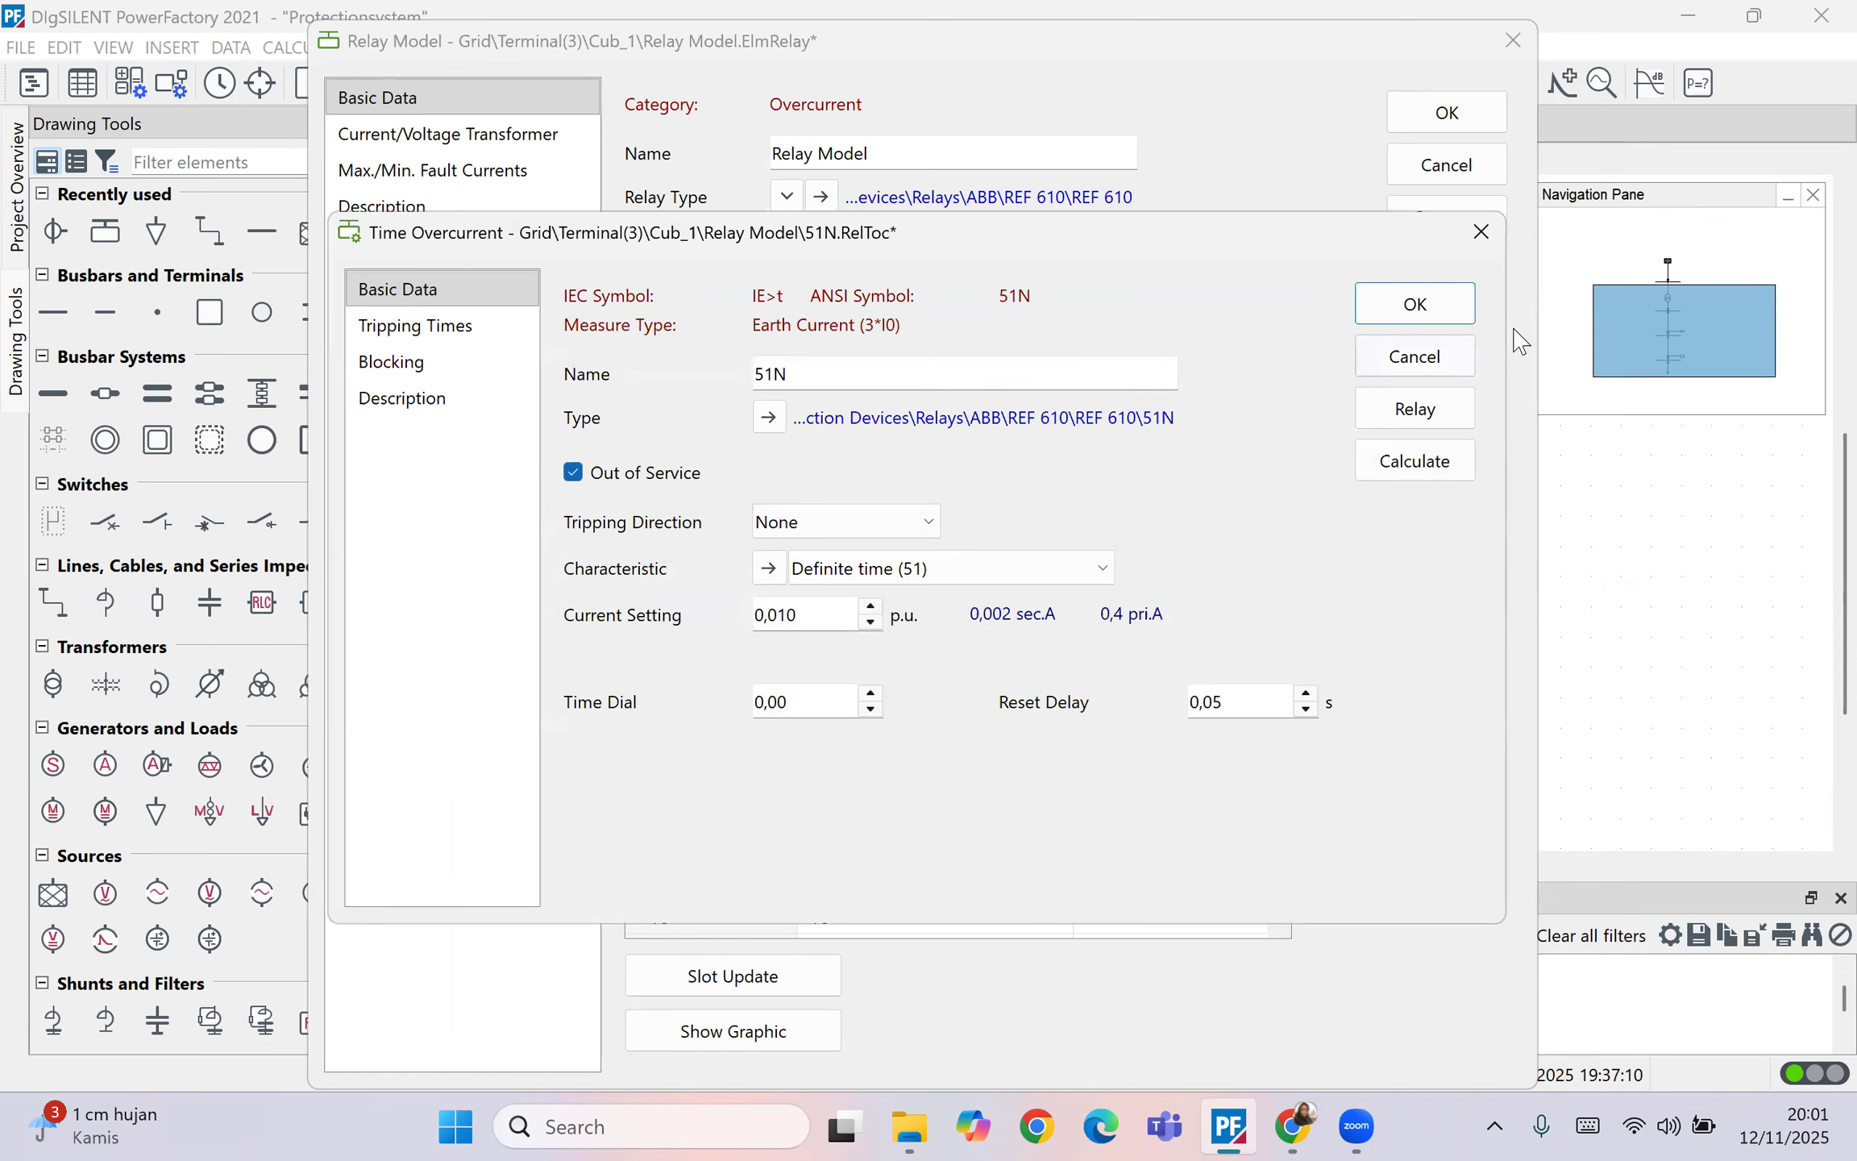
pyautogui.click(1423, 314)
pyautogui.scroll(1, 917, 750)
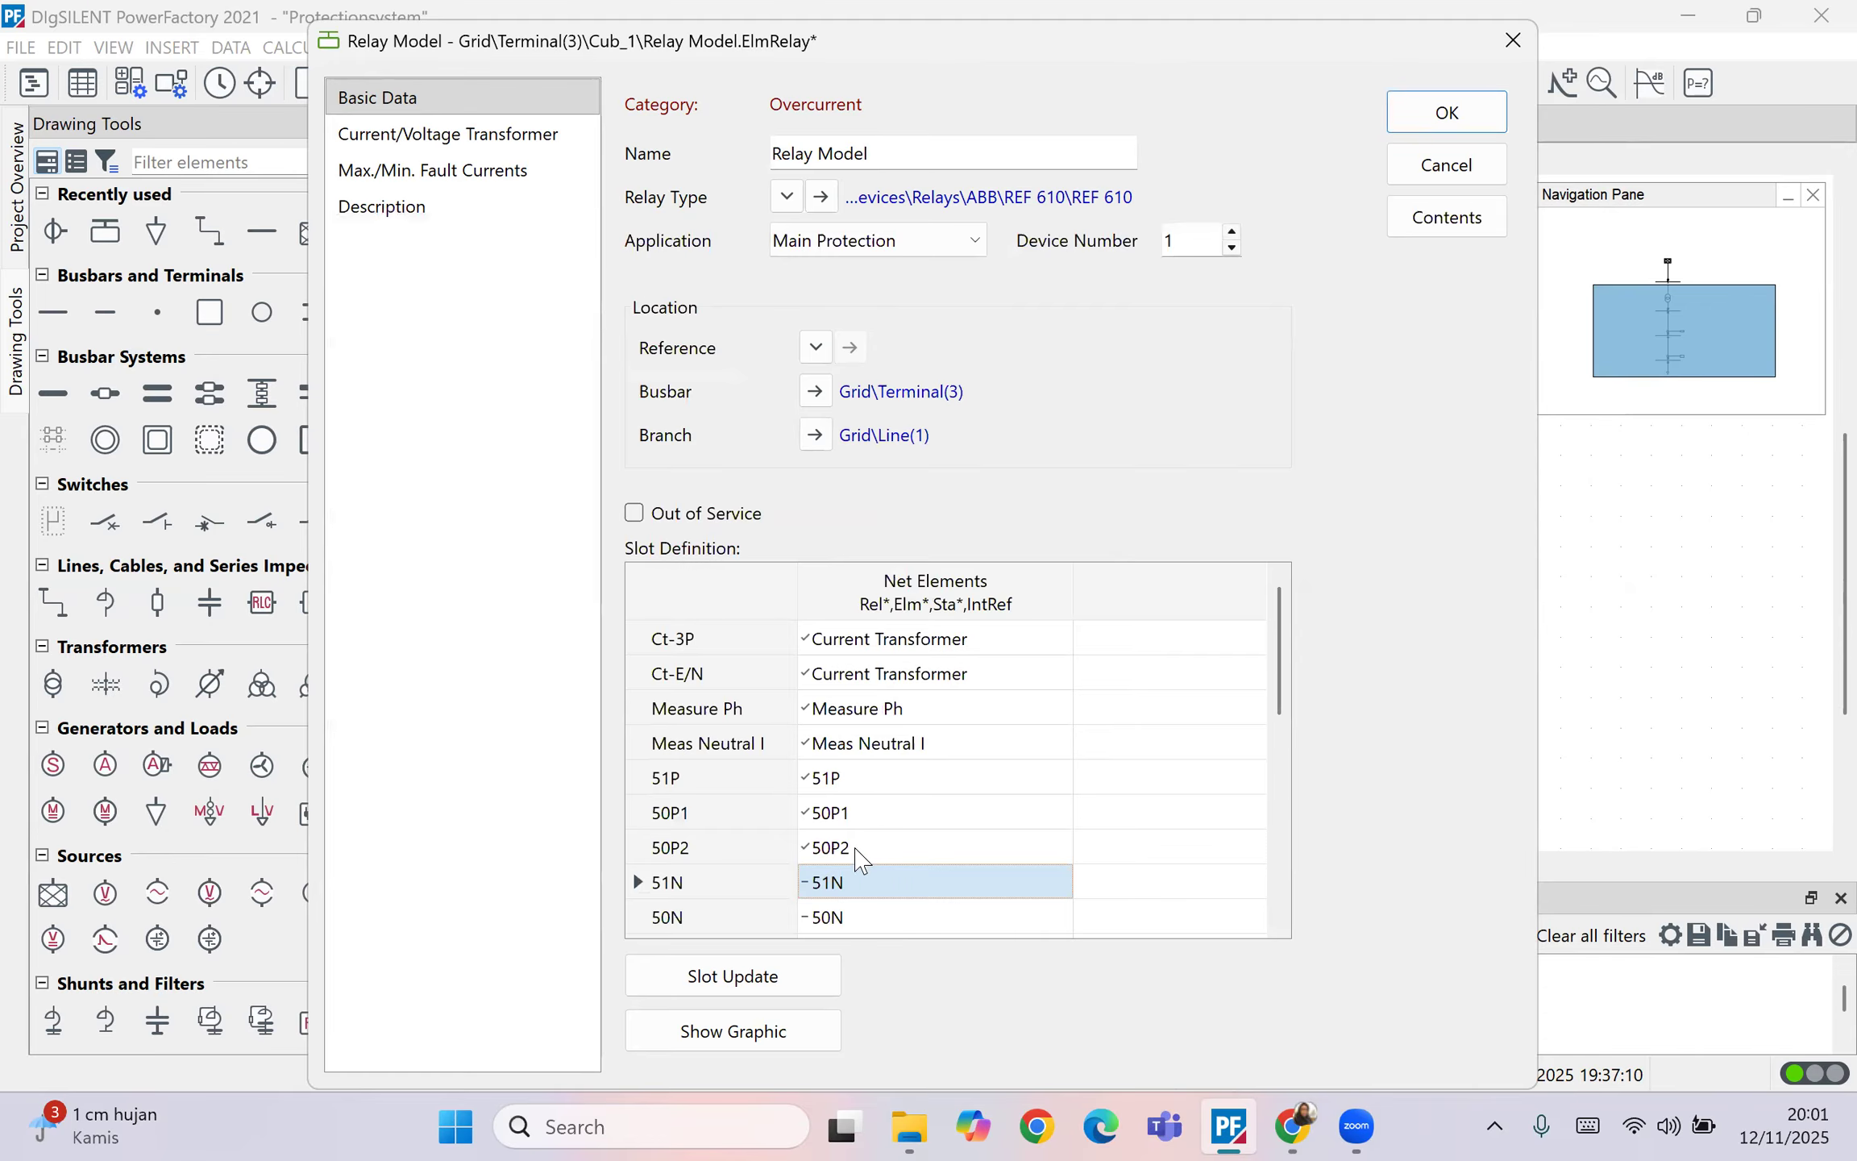
pyautogui.doubleClick(856, 848)
pyautogui.click(609, 596)
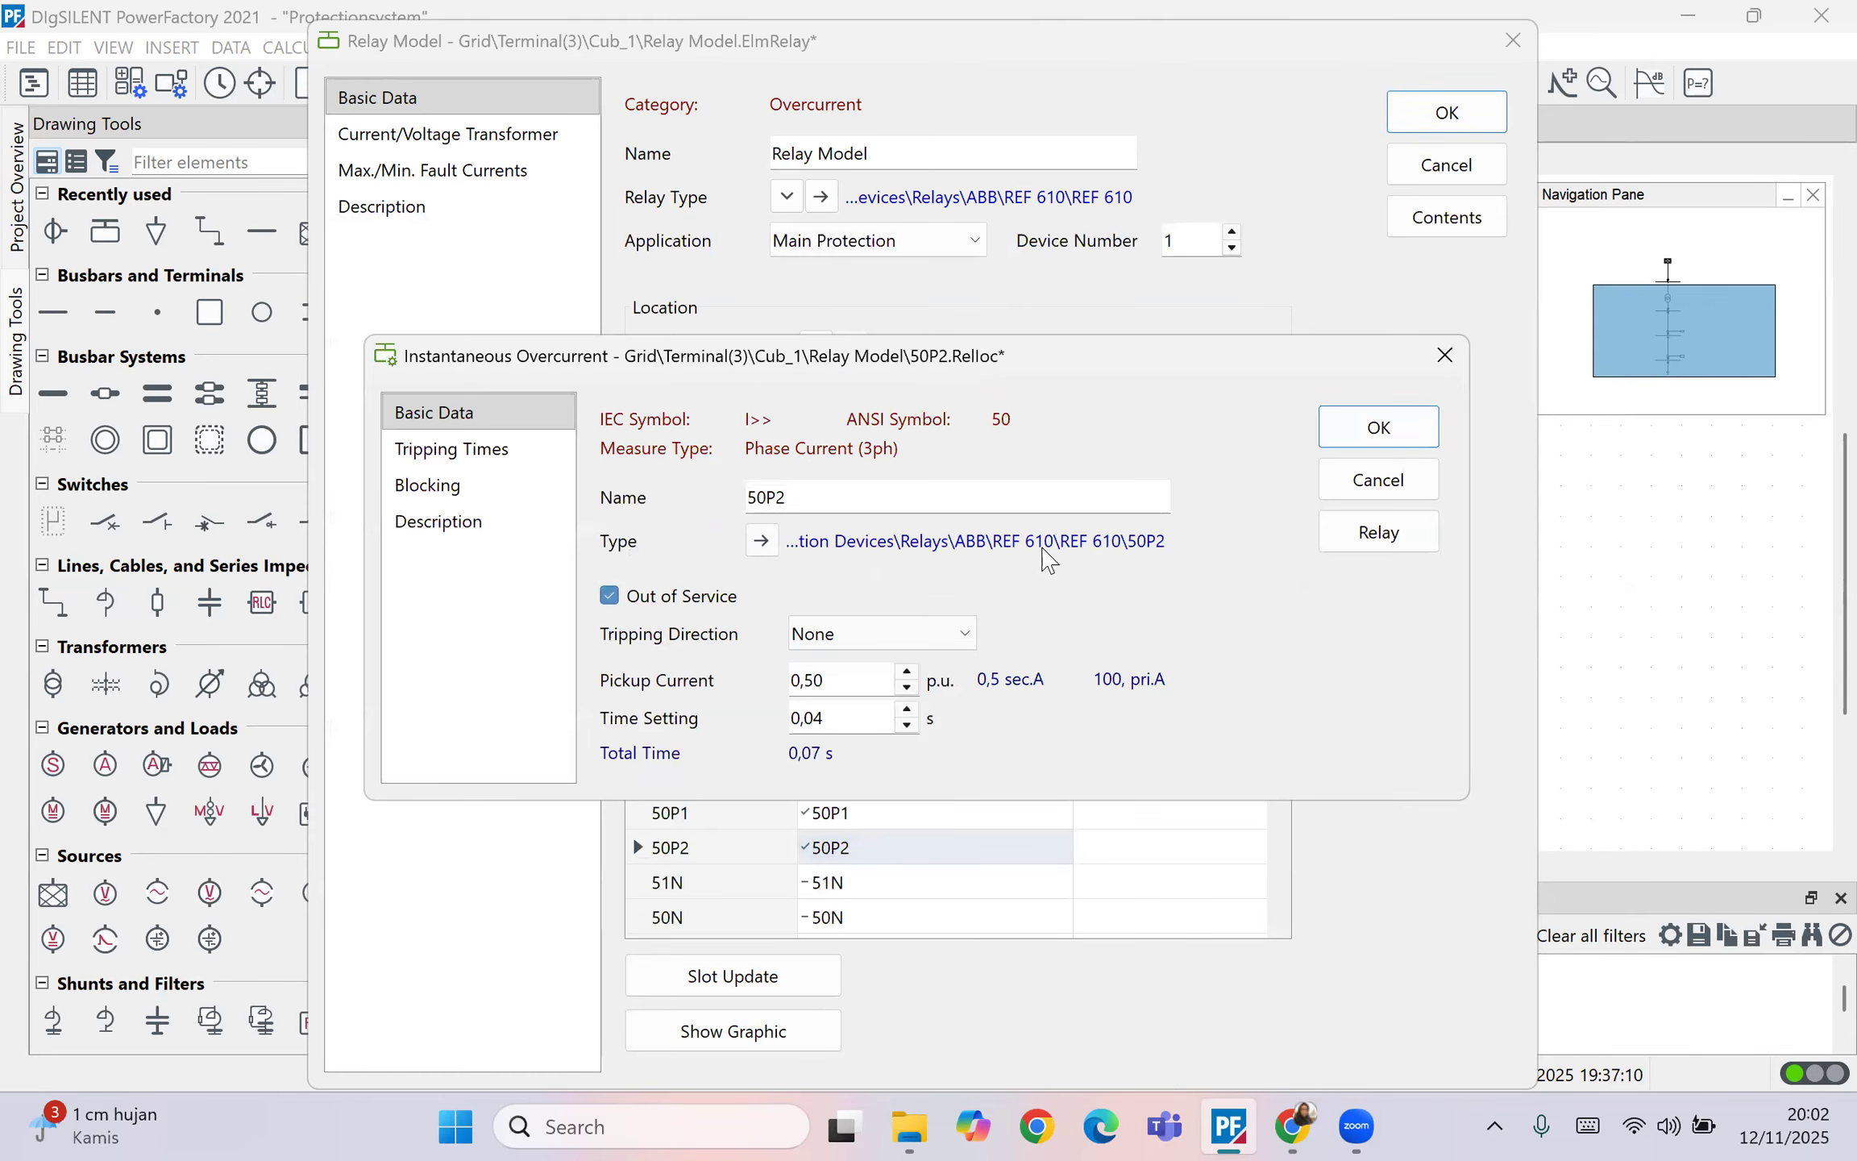
pyautogui.click(1375, 431)
# Step: Set the phase instantaneous overcurrent element 50P1 out of service
pyautogui.doubleClick(856, 814)
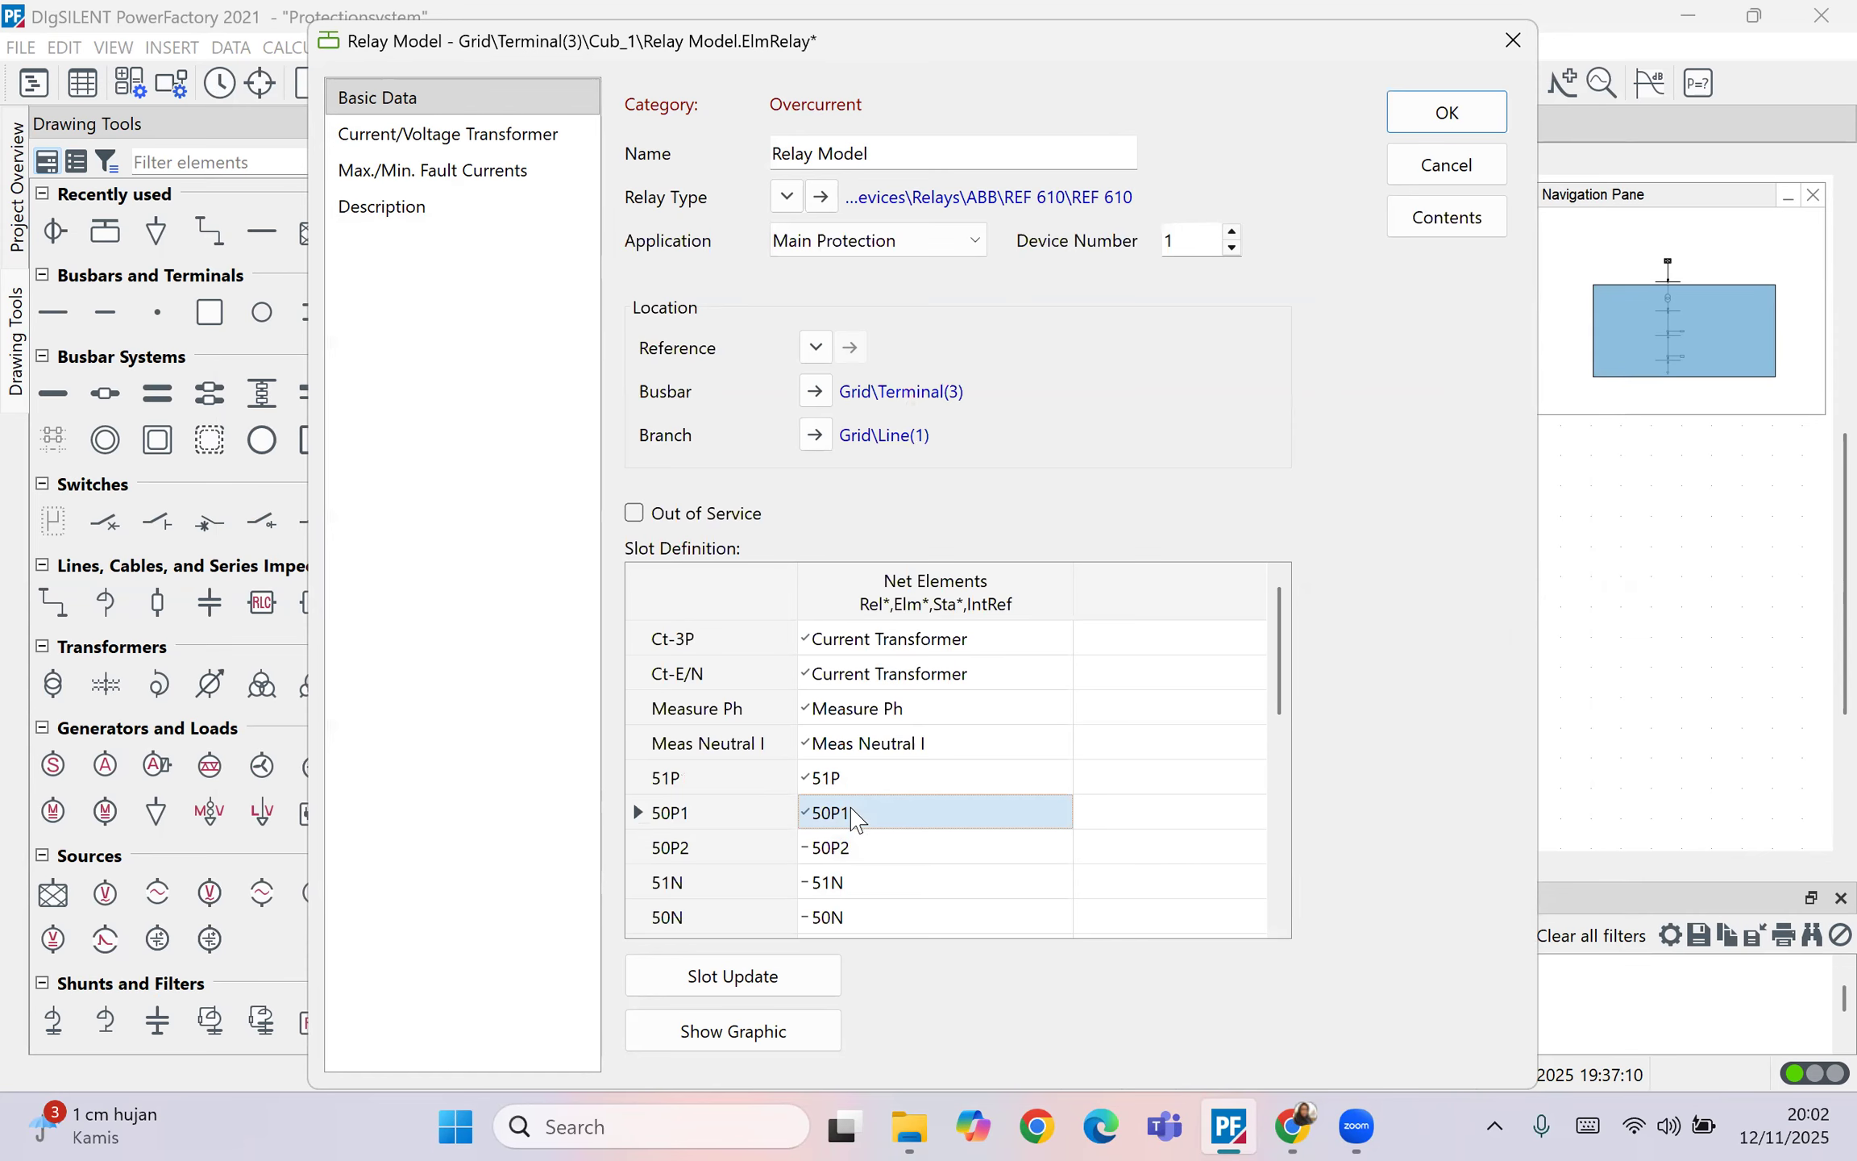
pyautogui.click(609, 596)
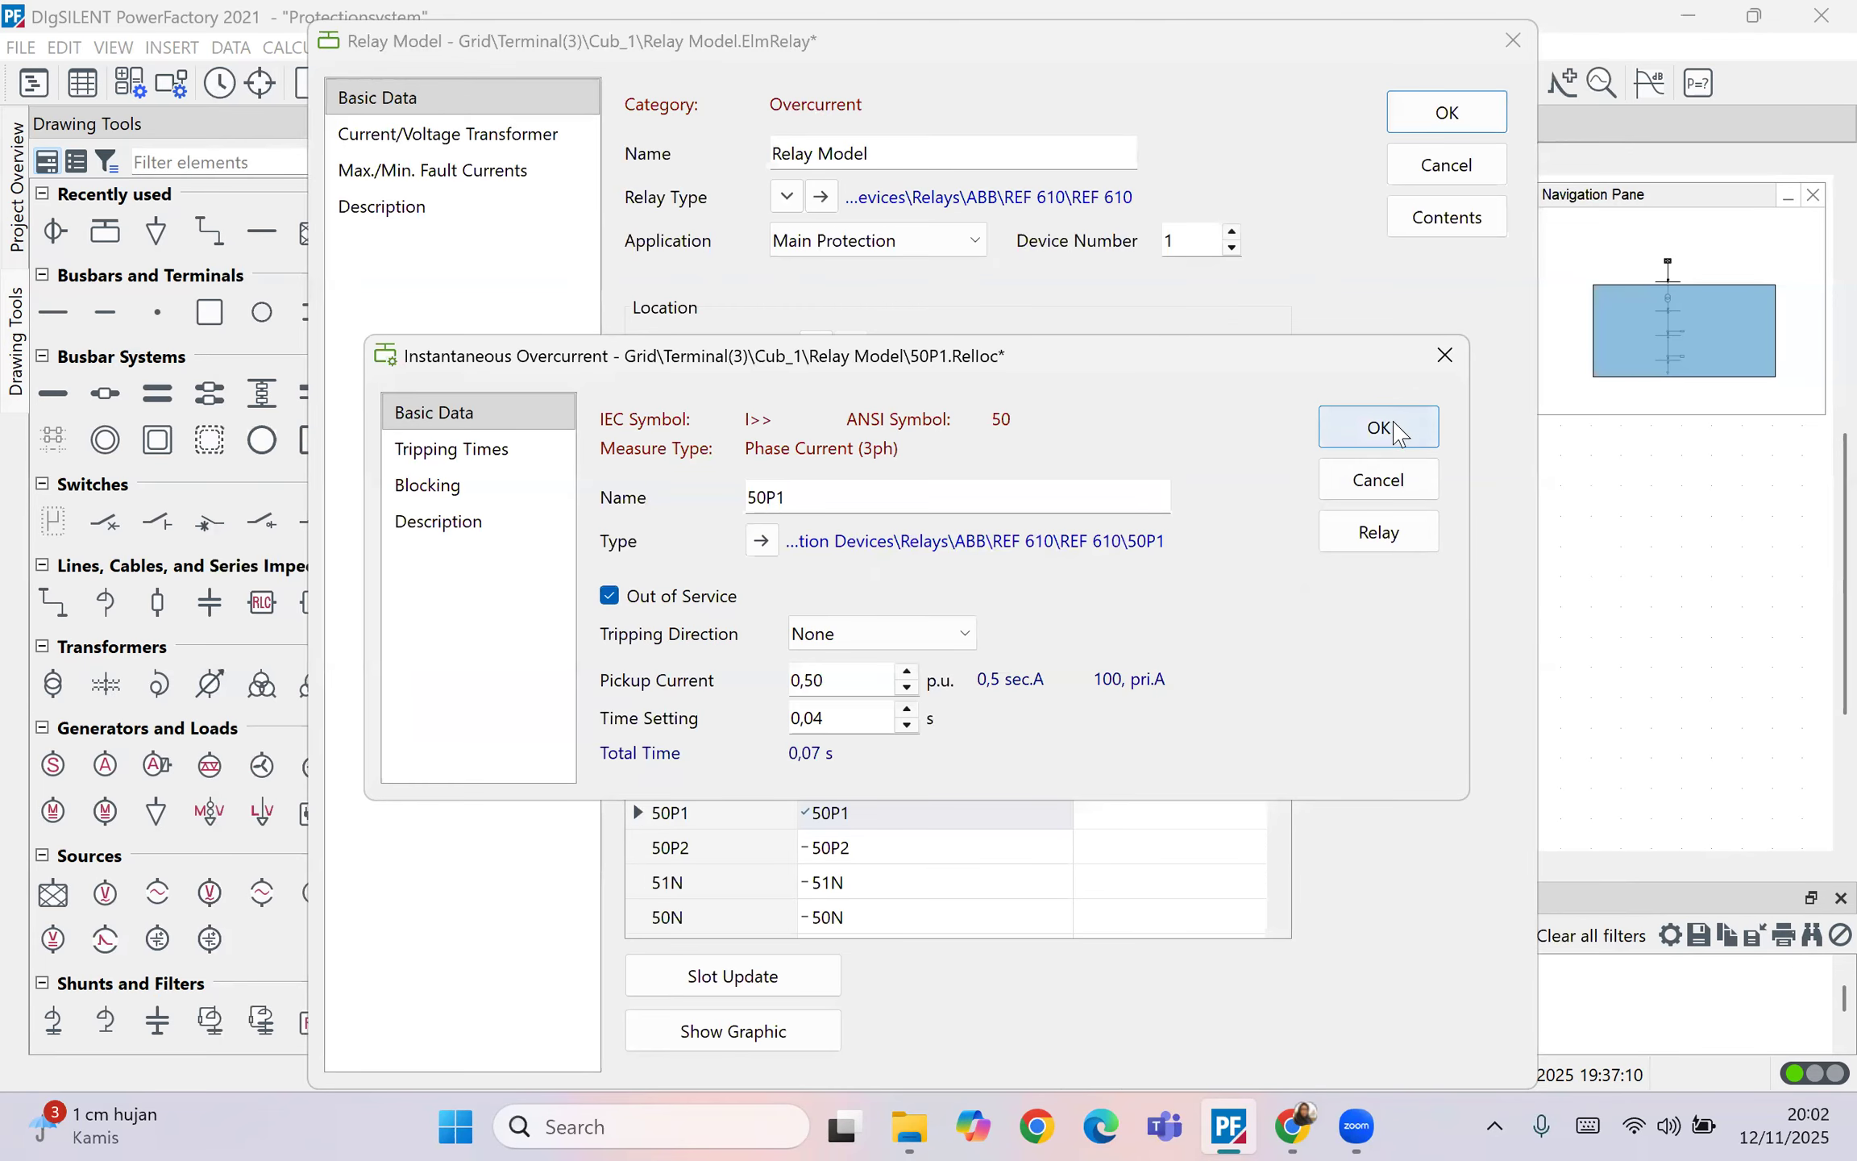
pyautogui.click(1395, 431)
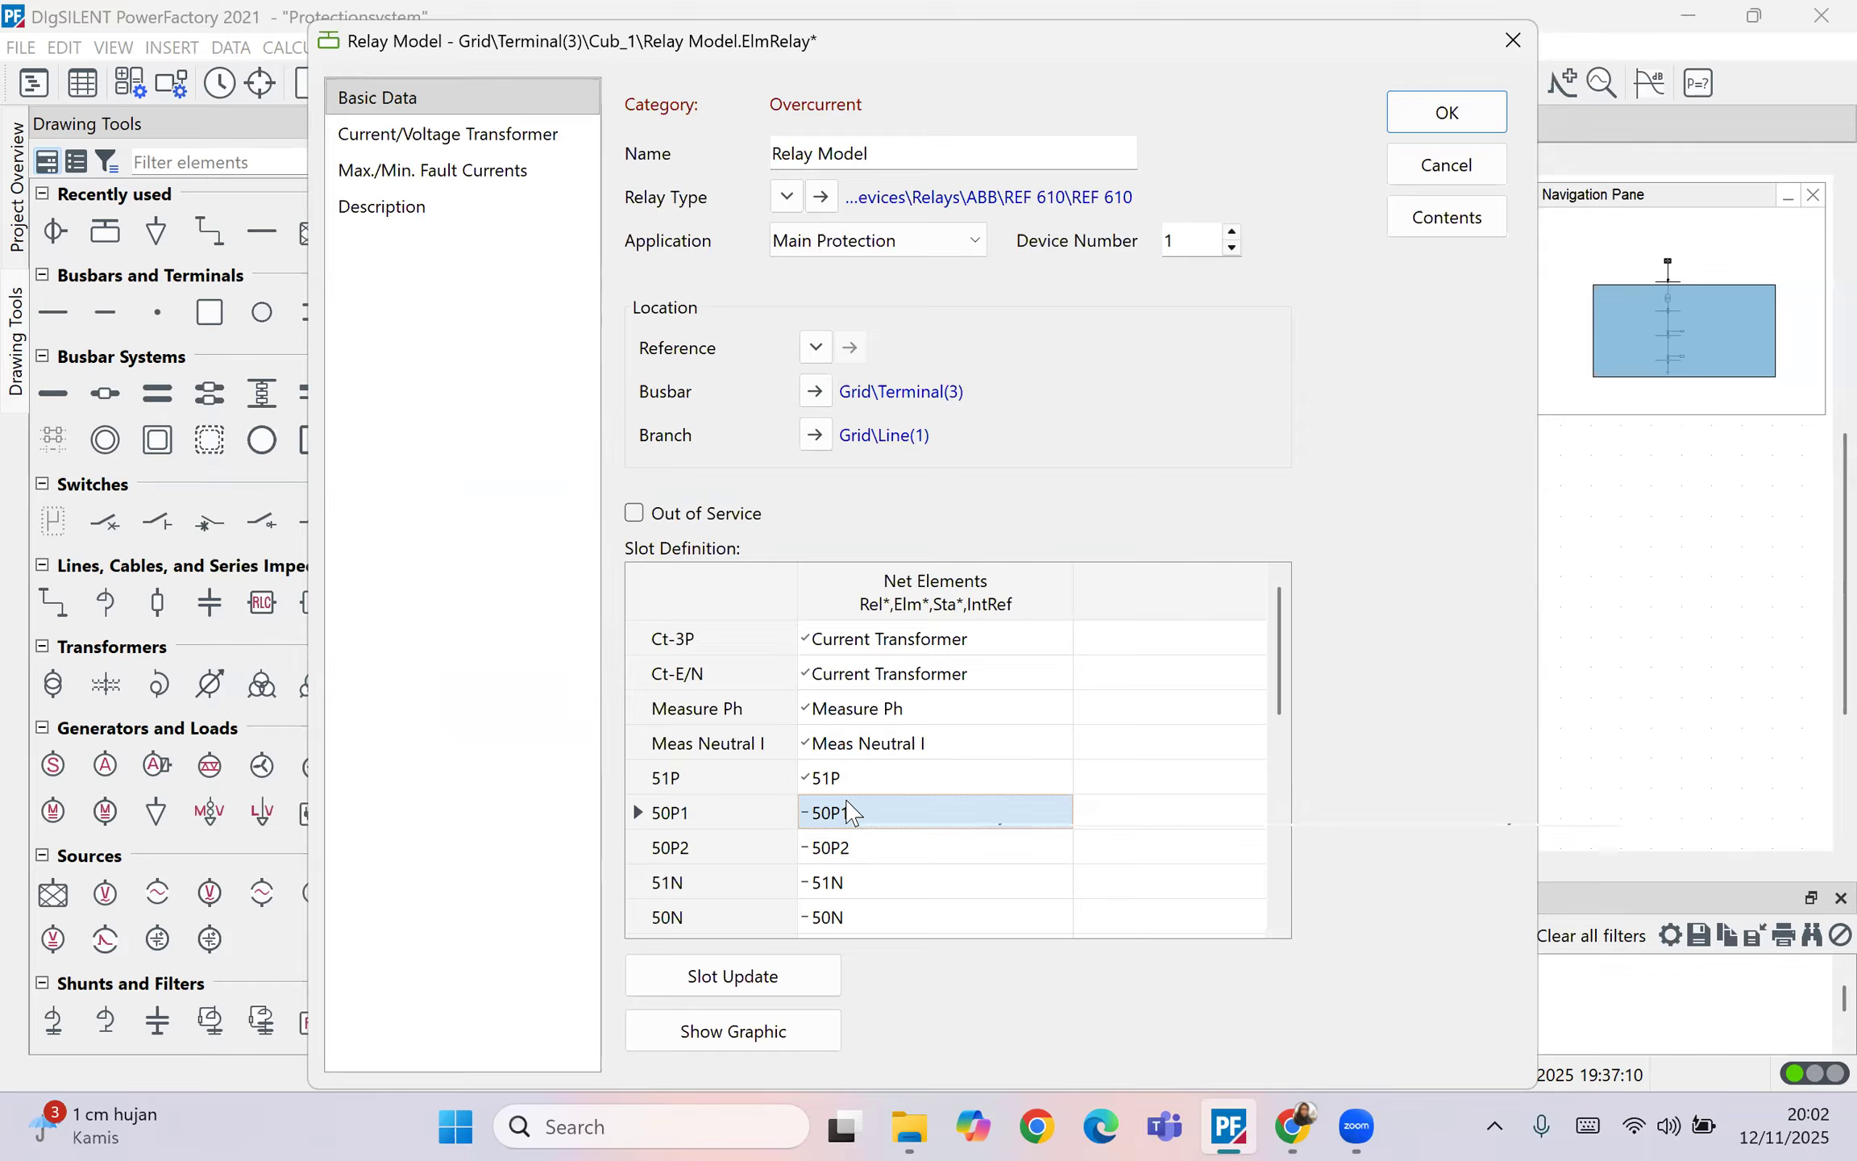
# Step: Set the characteristic of the phase time overcurrent element 51P to IEC Very Inverse
pyautogui.doubleClick(859, 779)
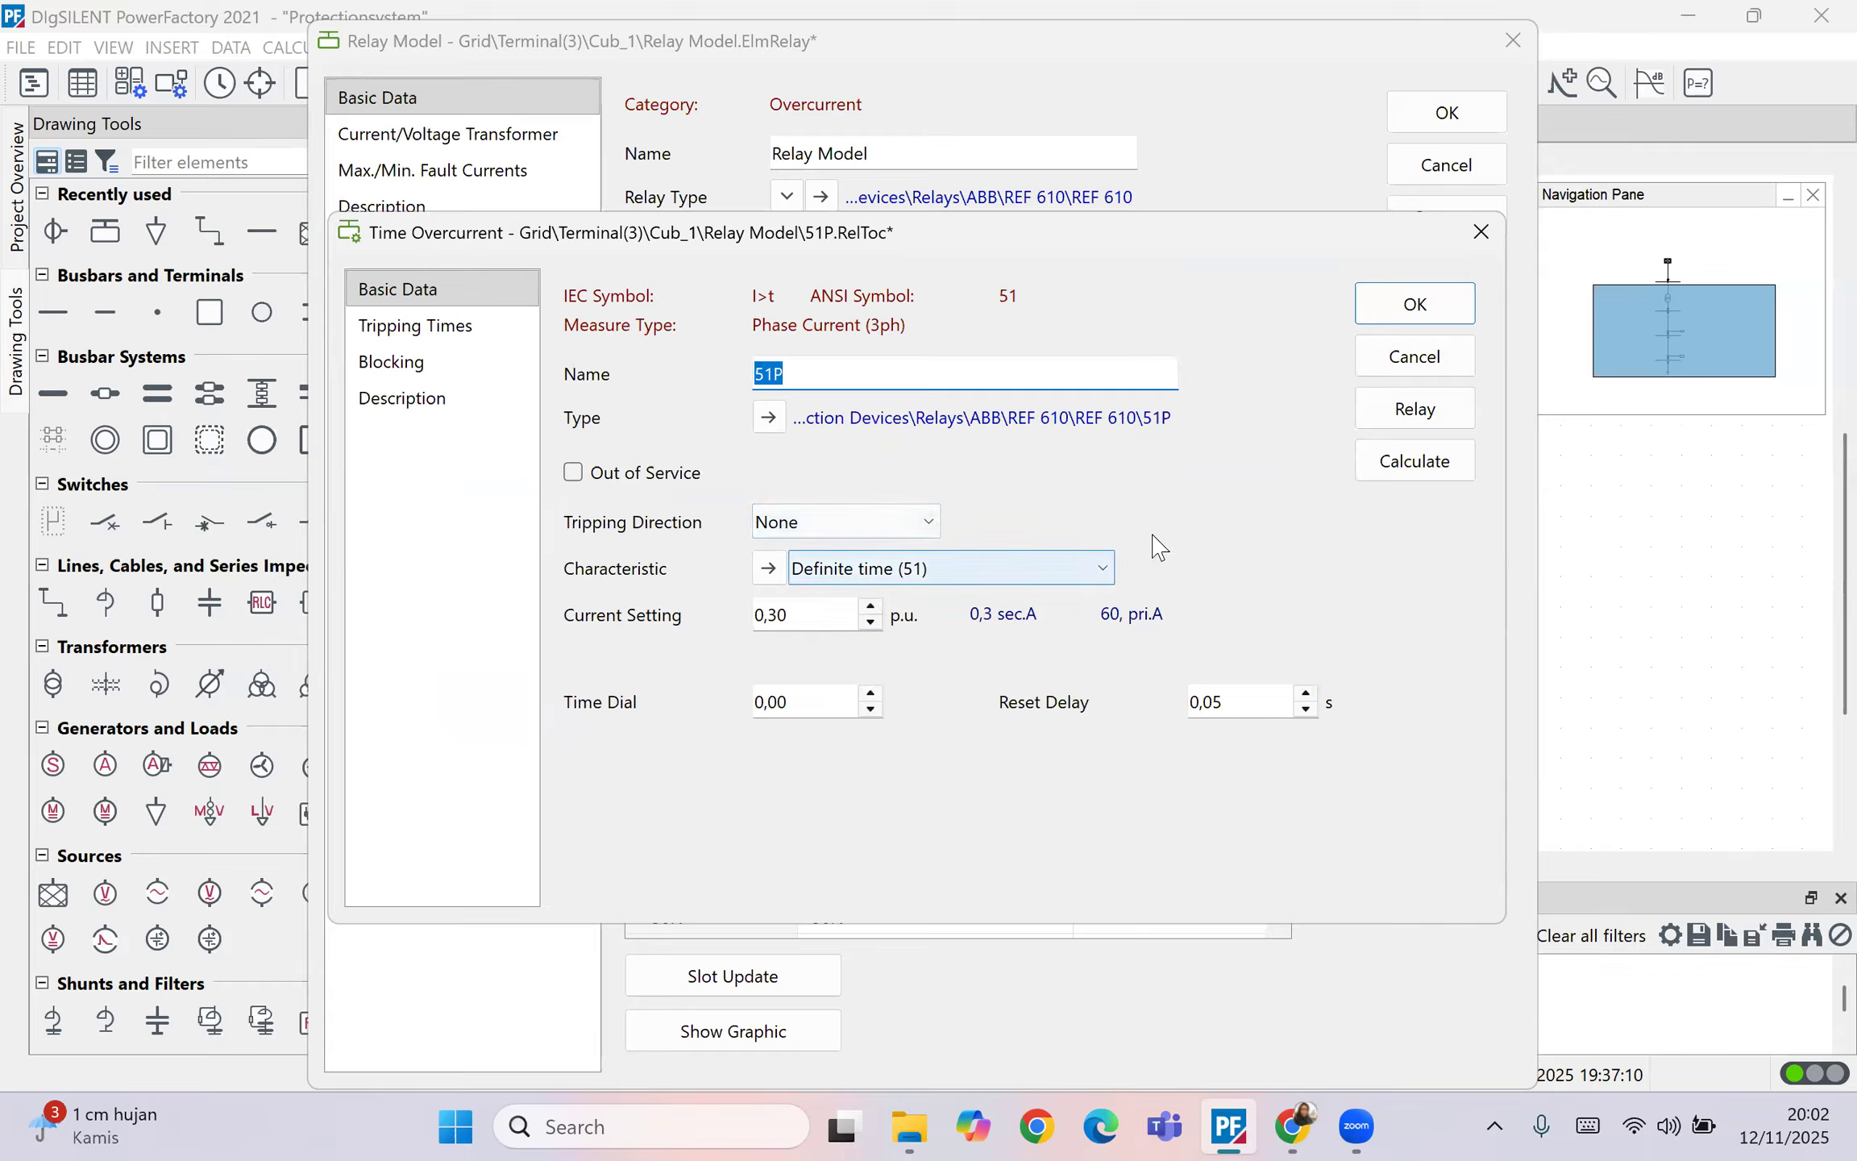
pyautogui.click(1044, 566)
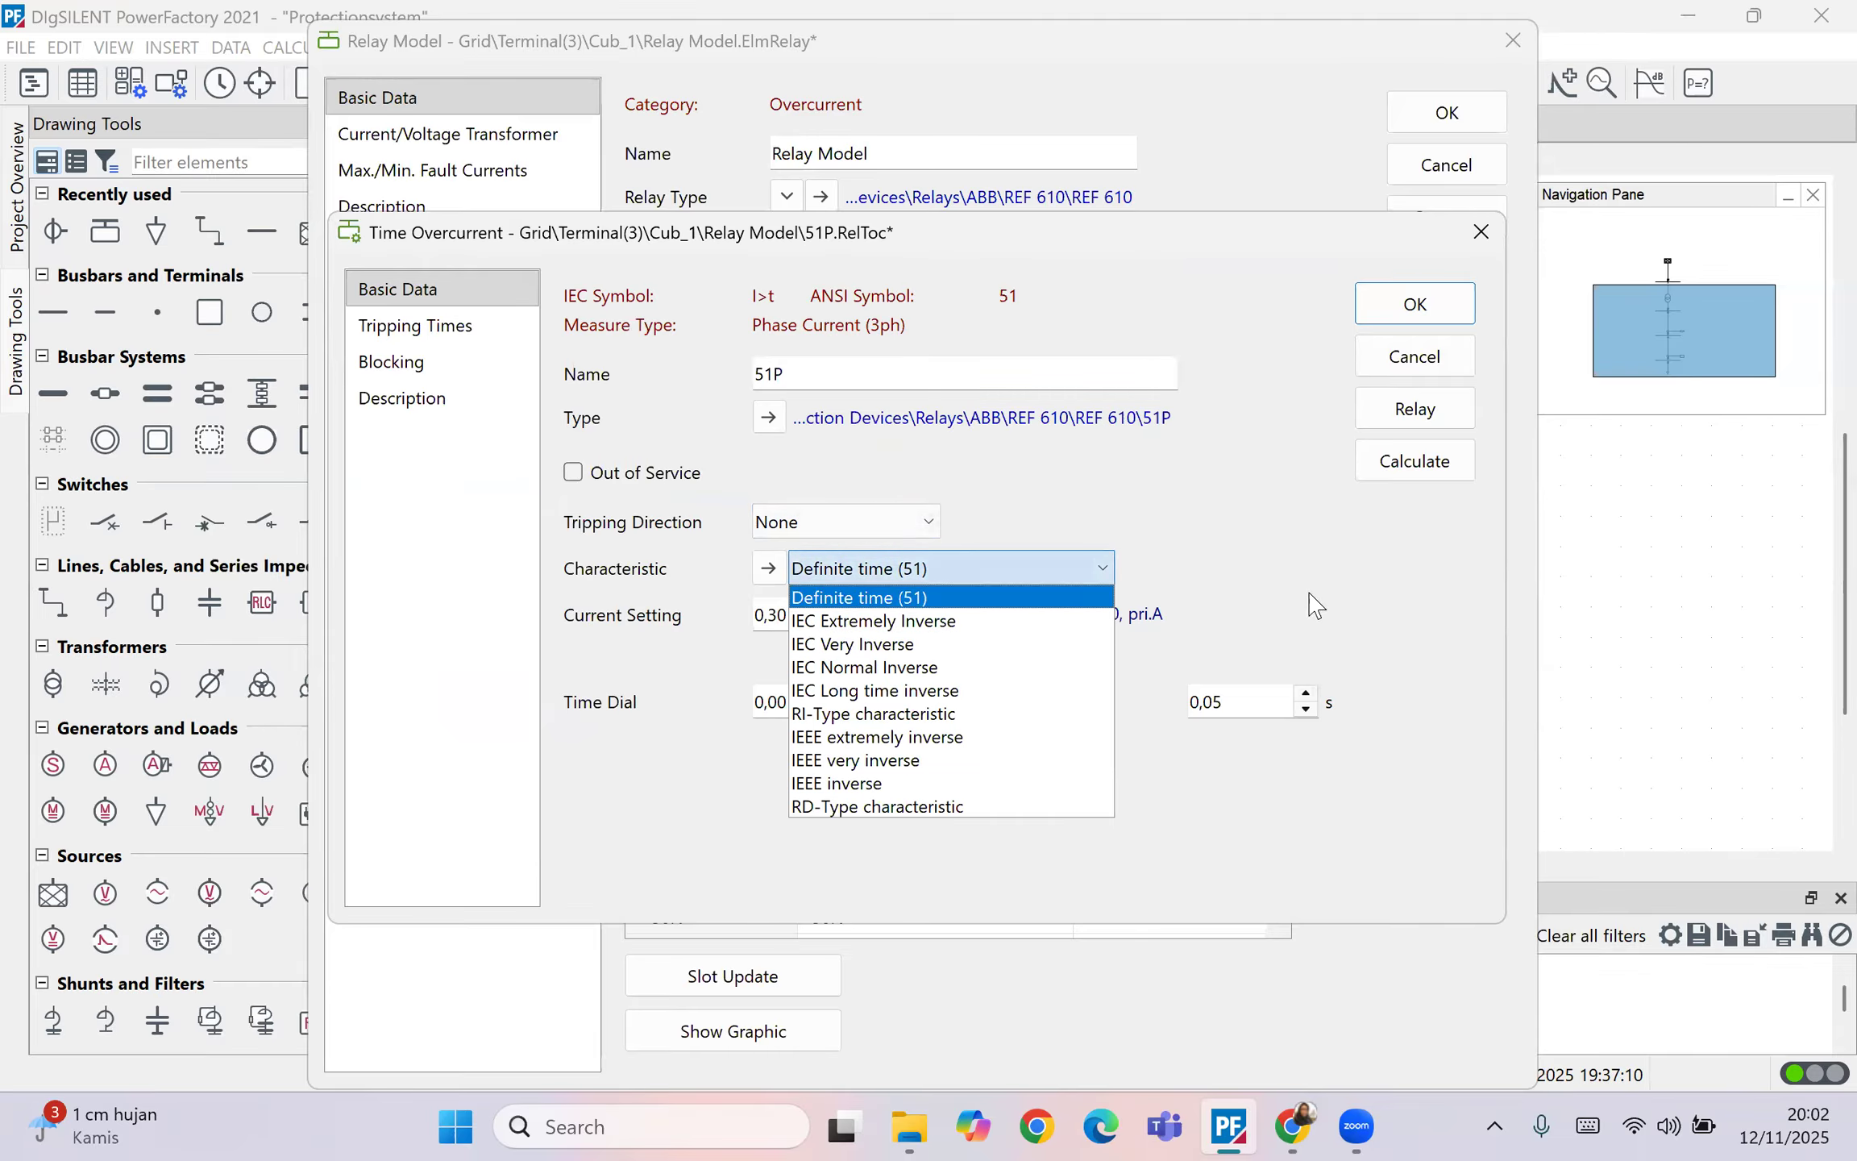
pyautogui.click(912, 666)
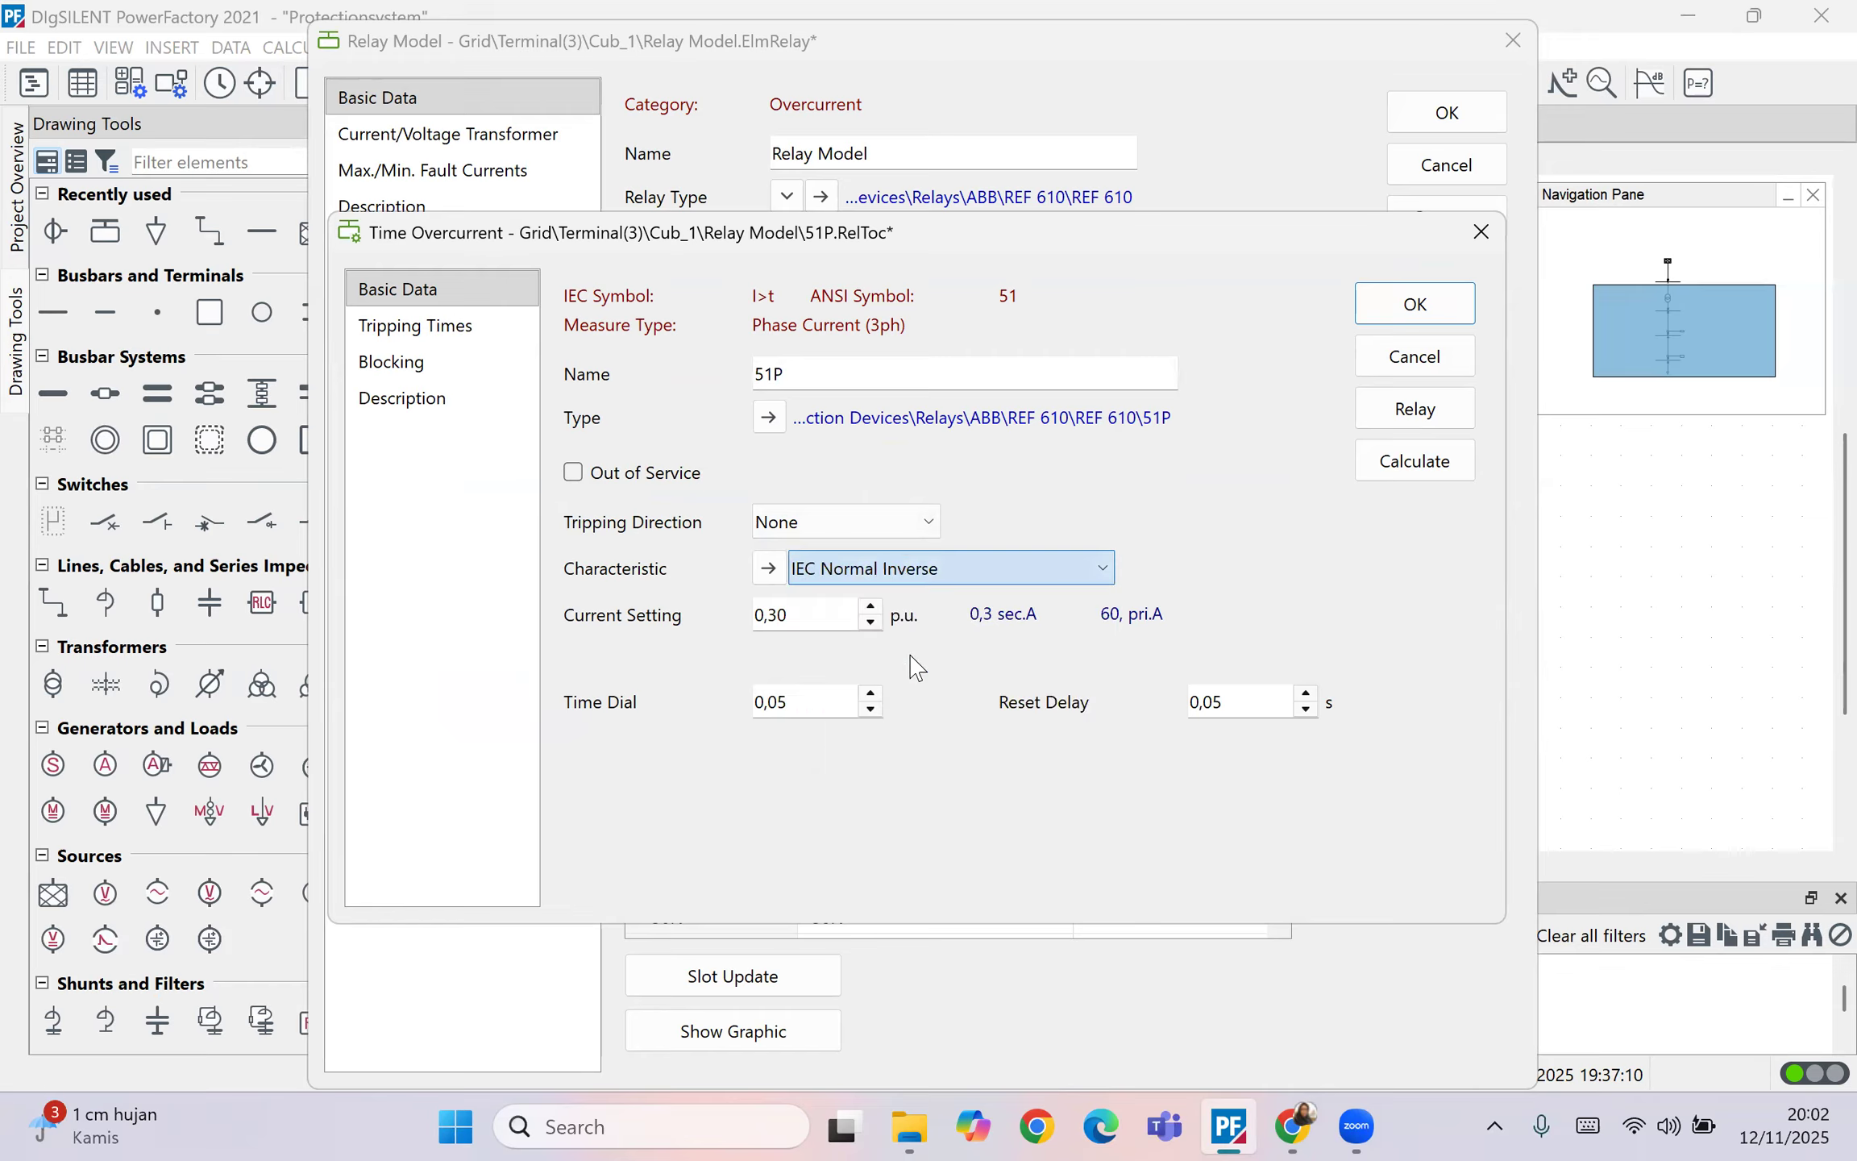
pyautogui.click(987, 569)
pyautogui.click(911, 644)
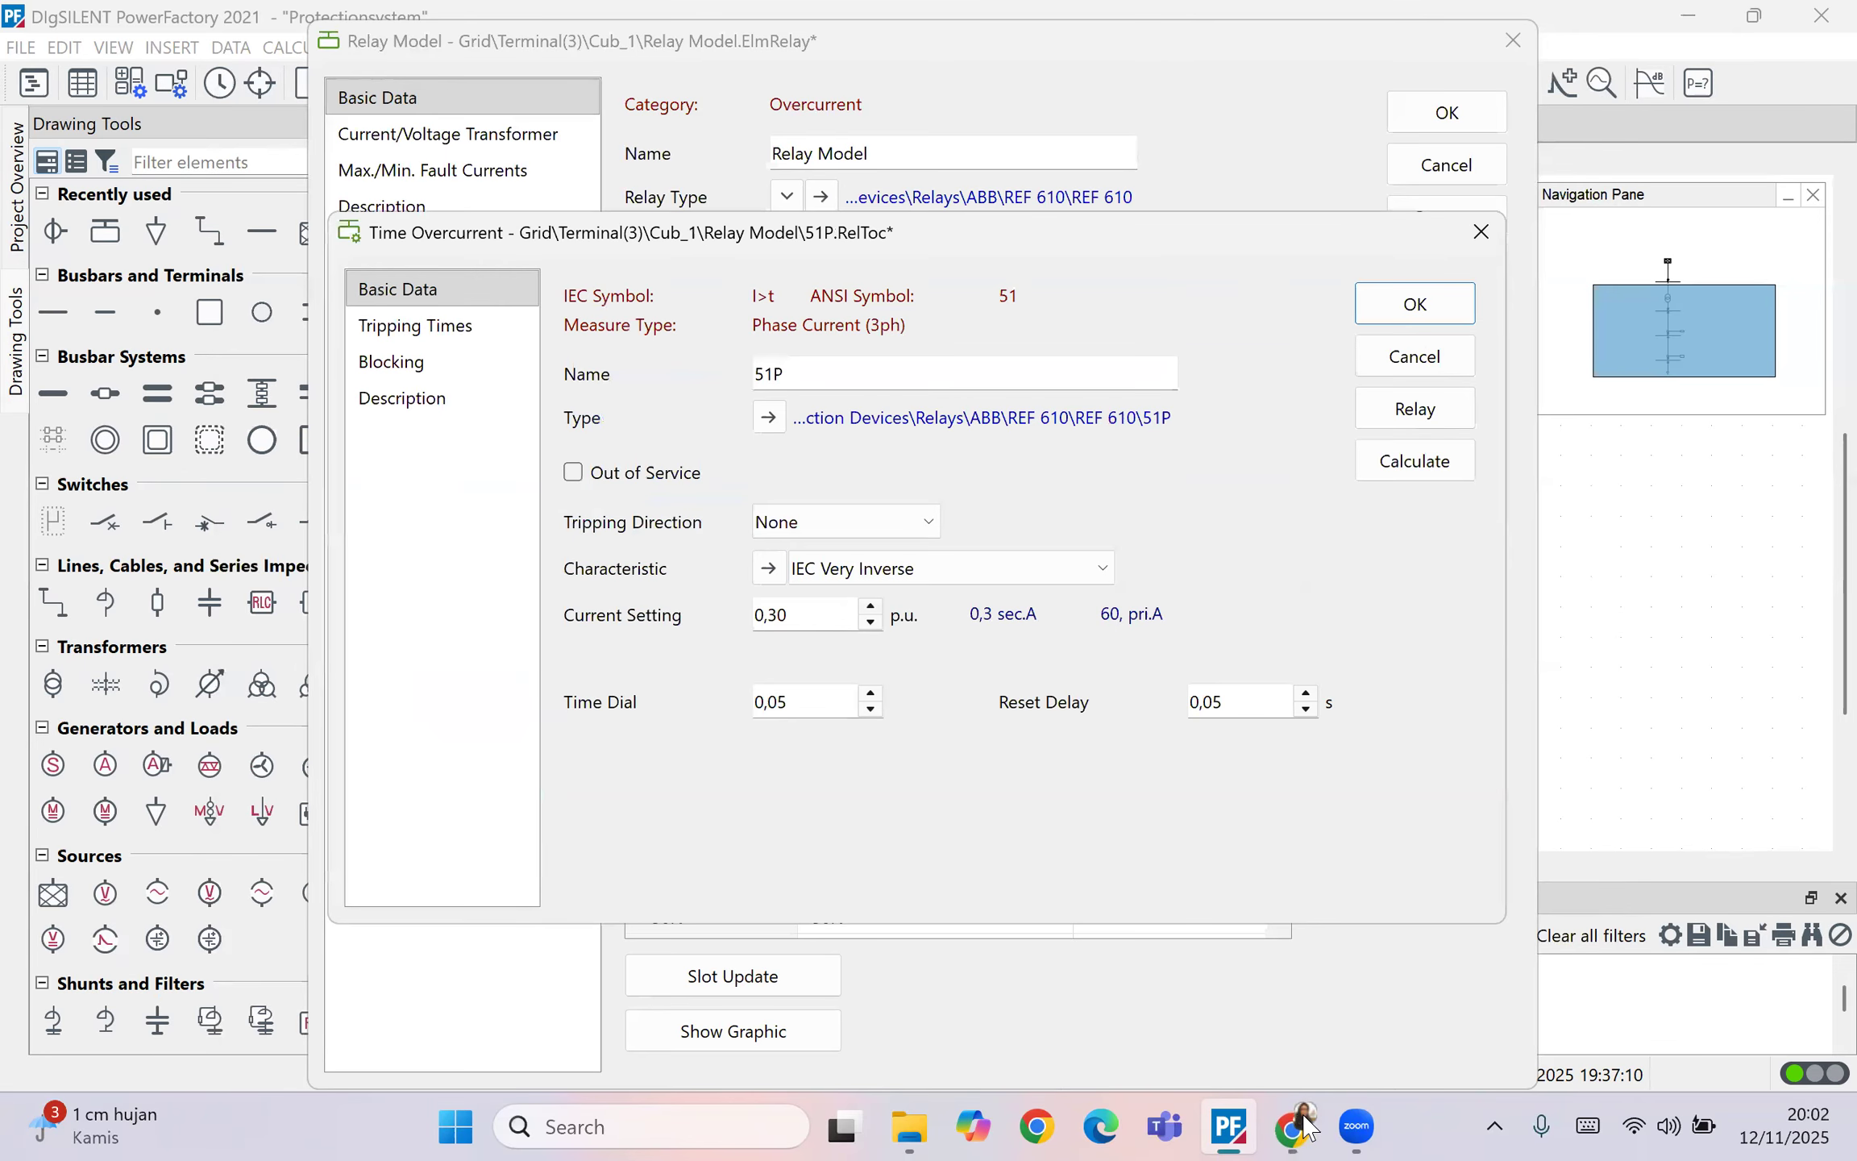
# Step: Switch to the Canva presentation in Chrome to check the example problem's relay data, and return to the 51P current setting in PowerFactory
pyautogui.click(1294, 1126)
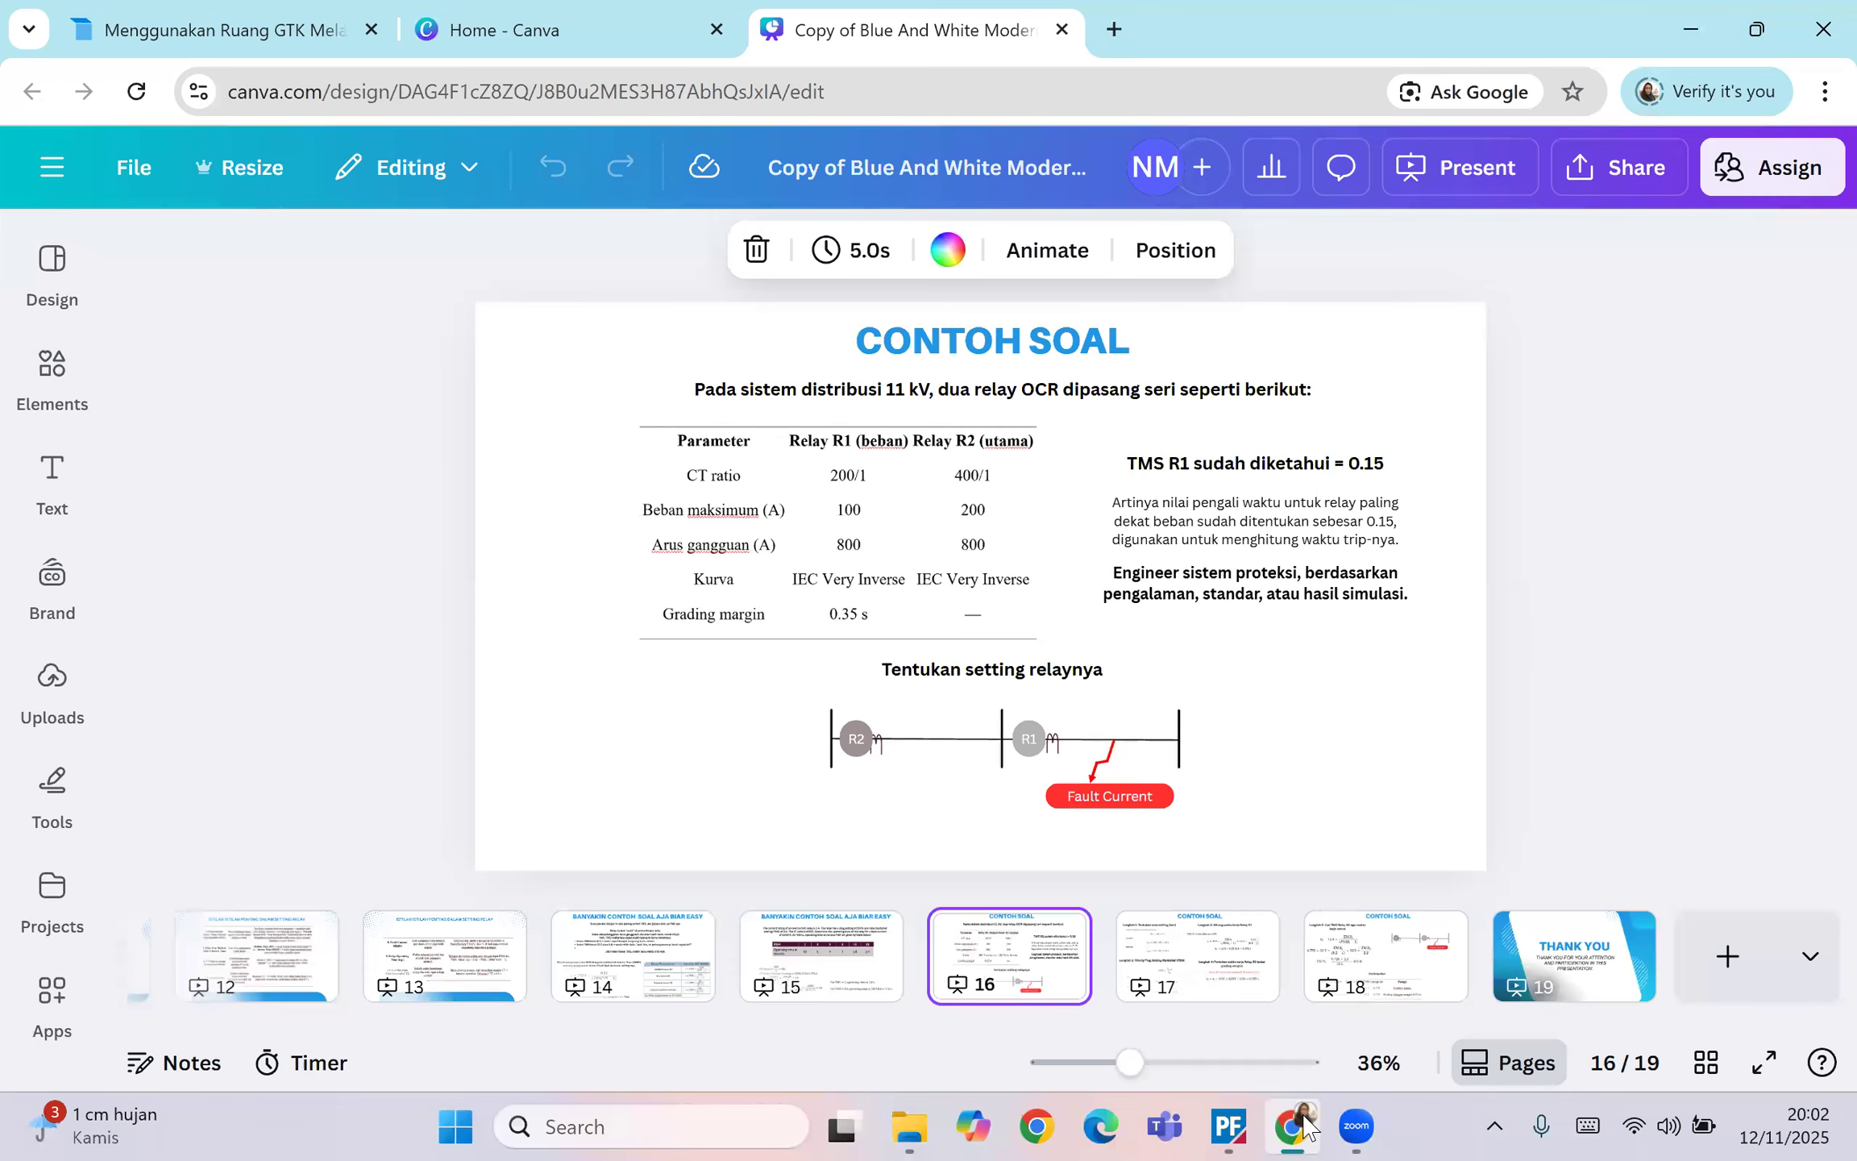
pyautogui.click(1295, 1126)
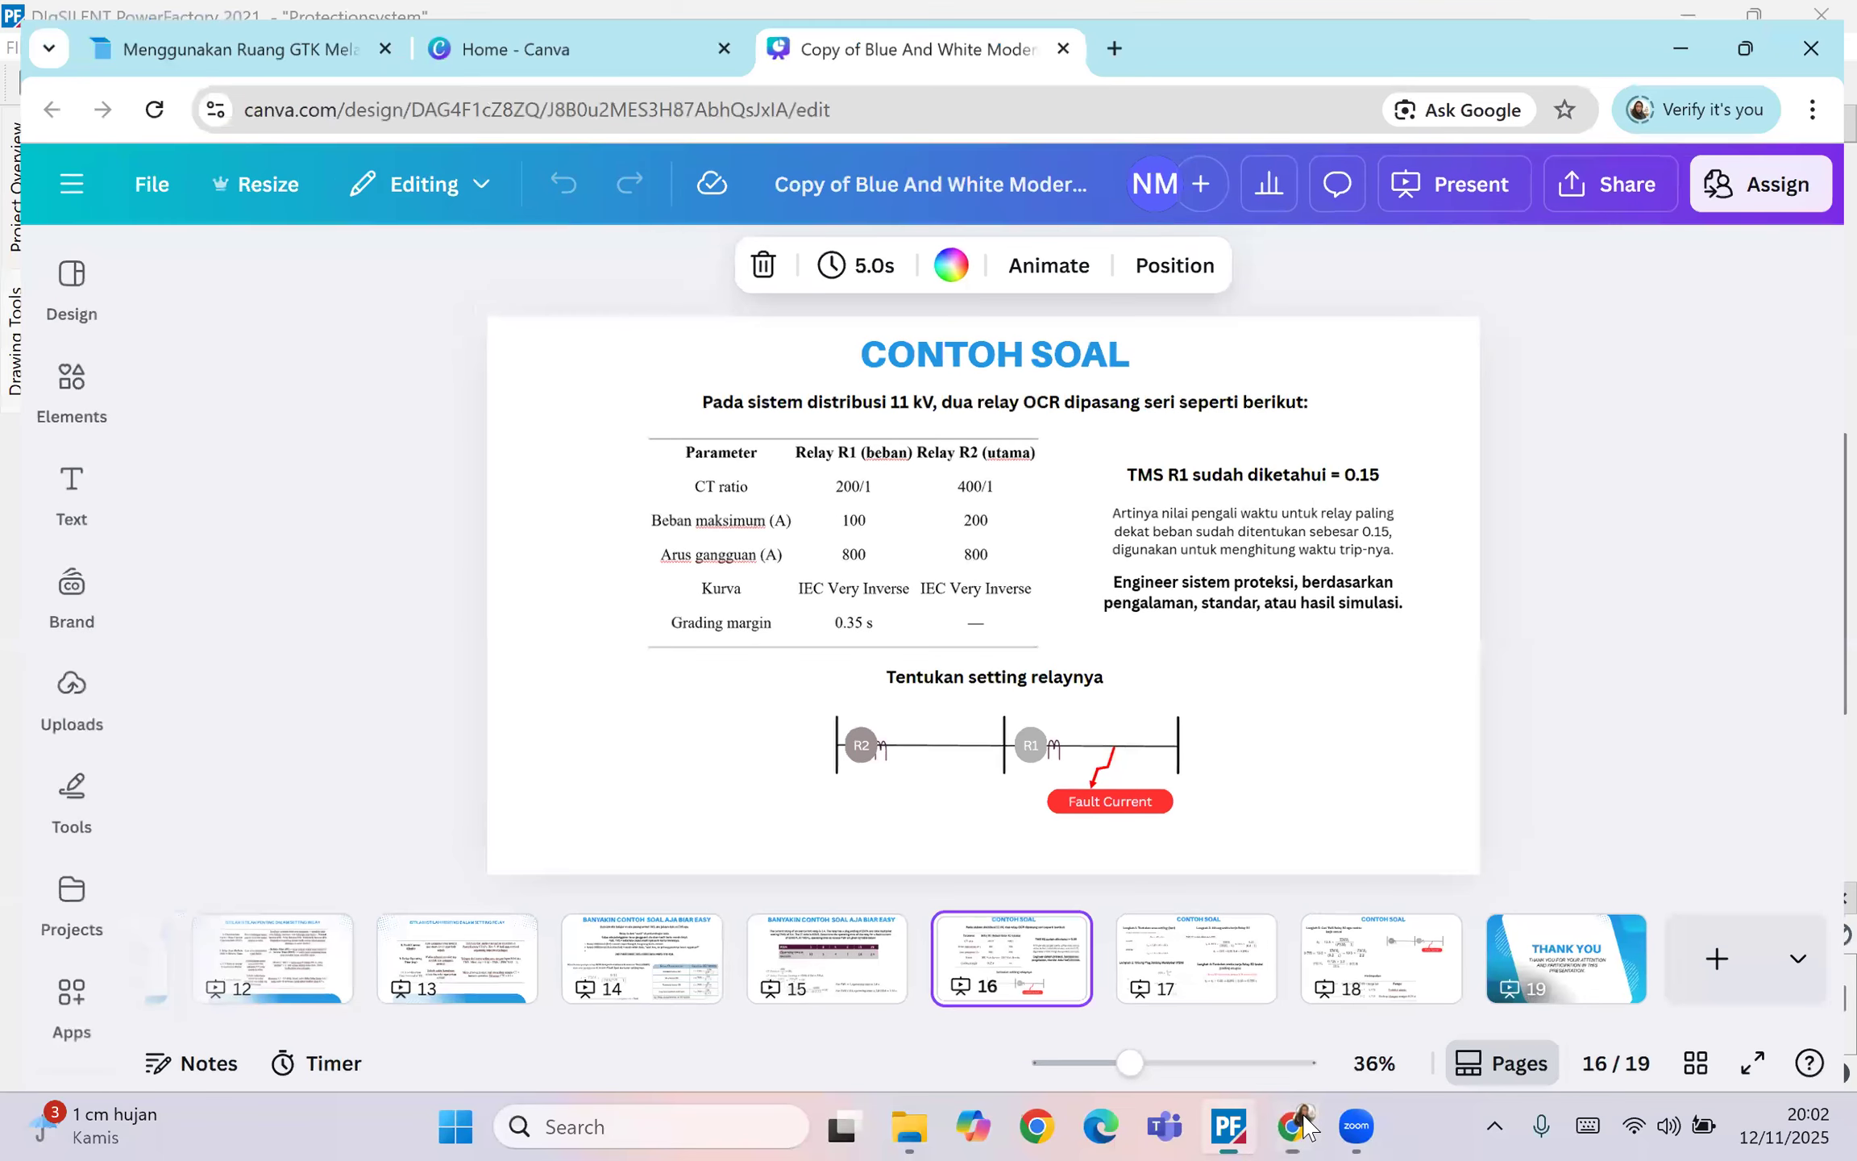
pyautogui.moveTo(786, 614); pyautogui.dragTo(678, 614)
pyautogui.click(816, 618)
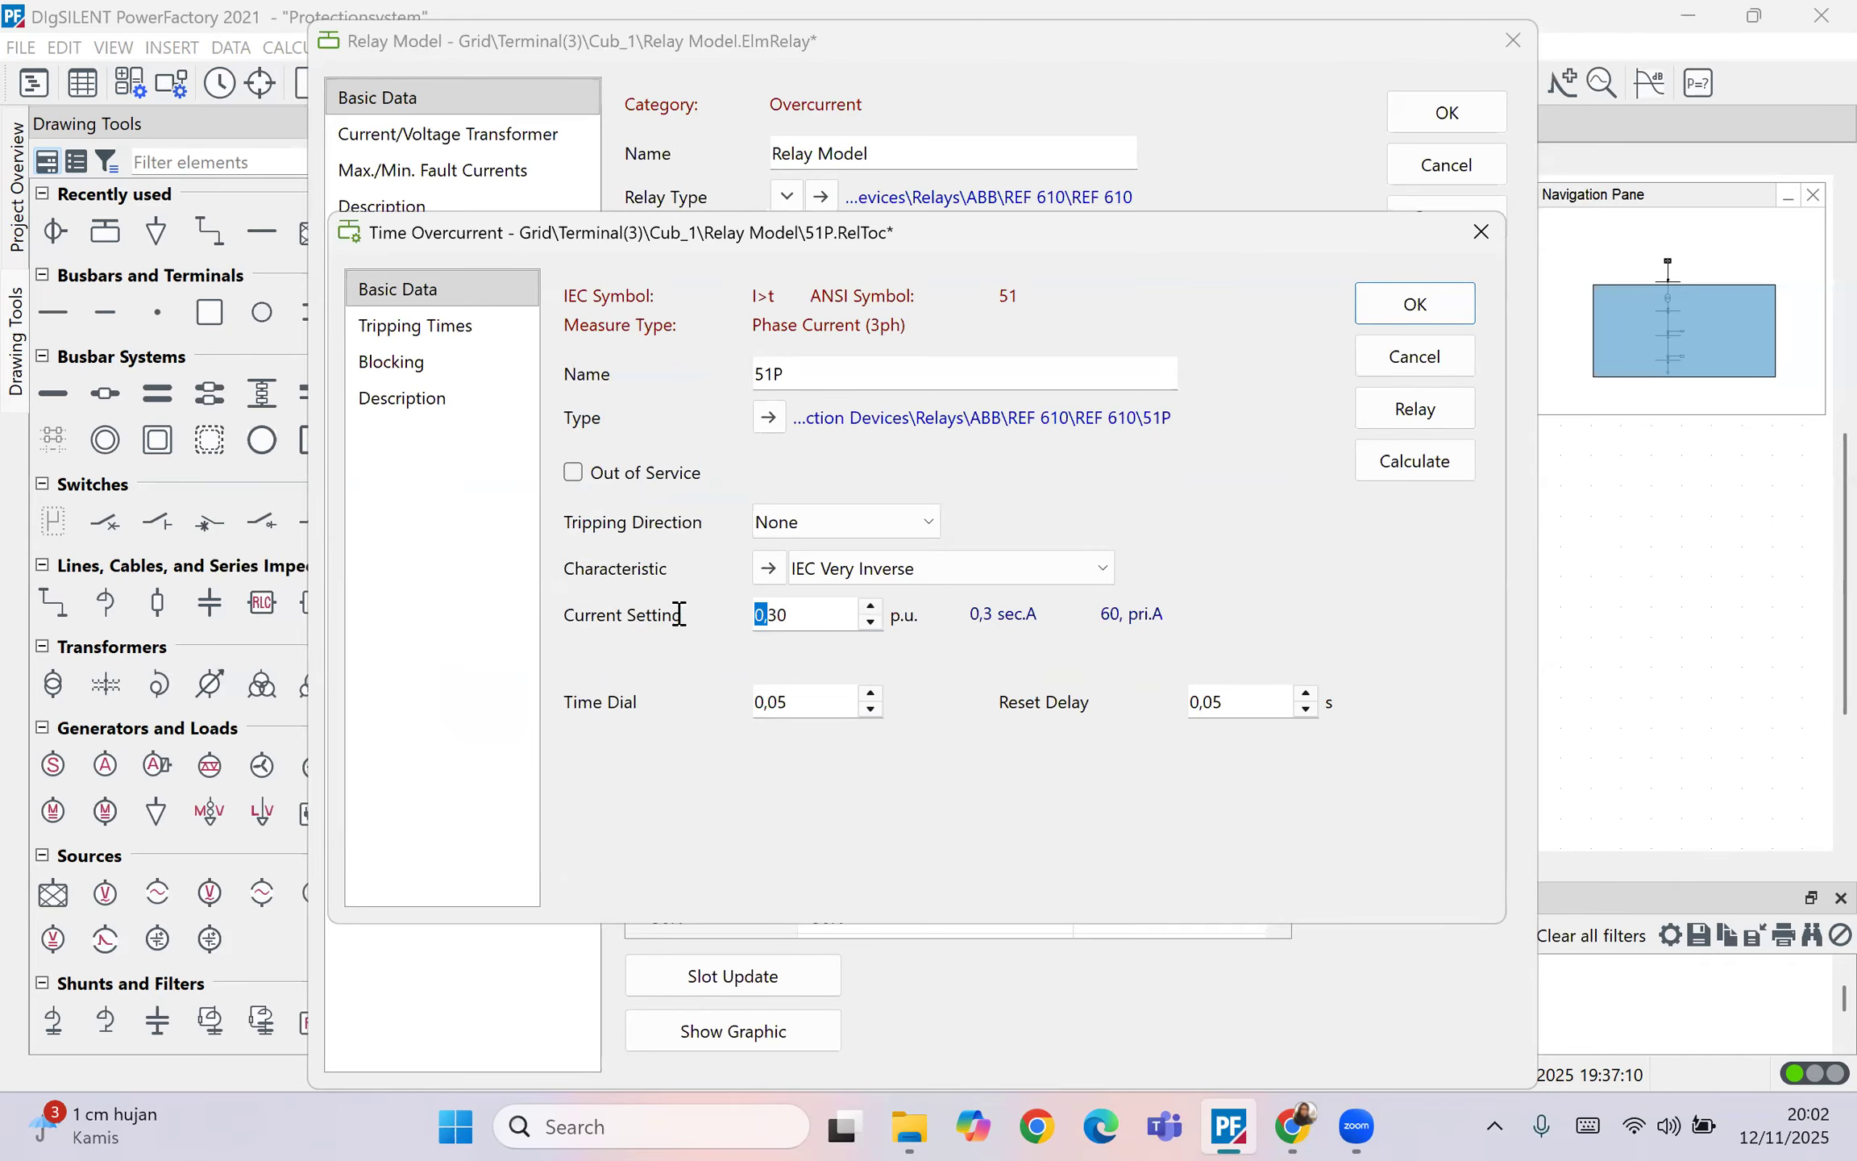
# Step: Consult the Canva slide defining pickup current, PSM and TMS, and return to the 51P settings in PowerFactory
pyautogui.moveTo(1290, 1126)
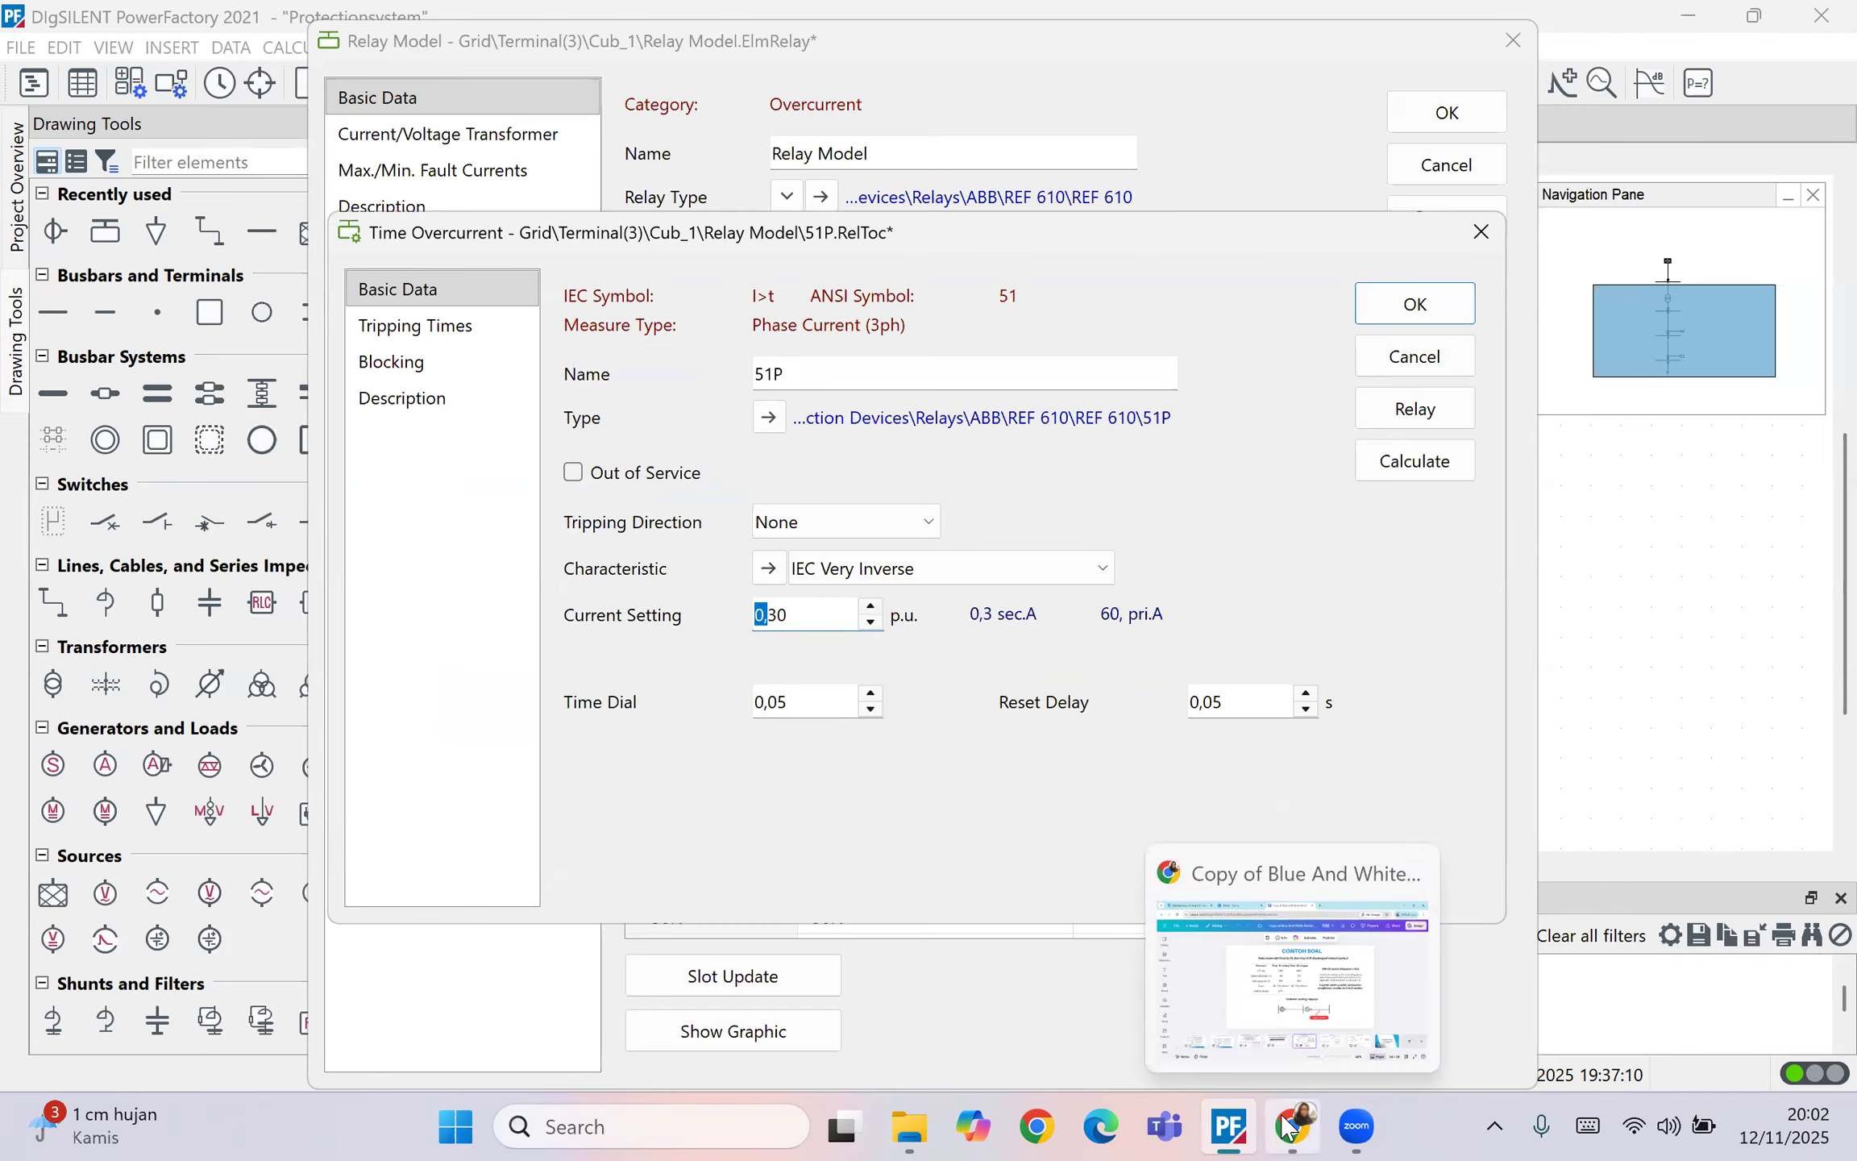
pyautogui.click(1290, 1126)
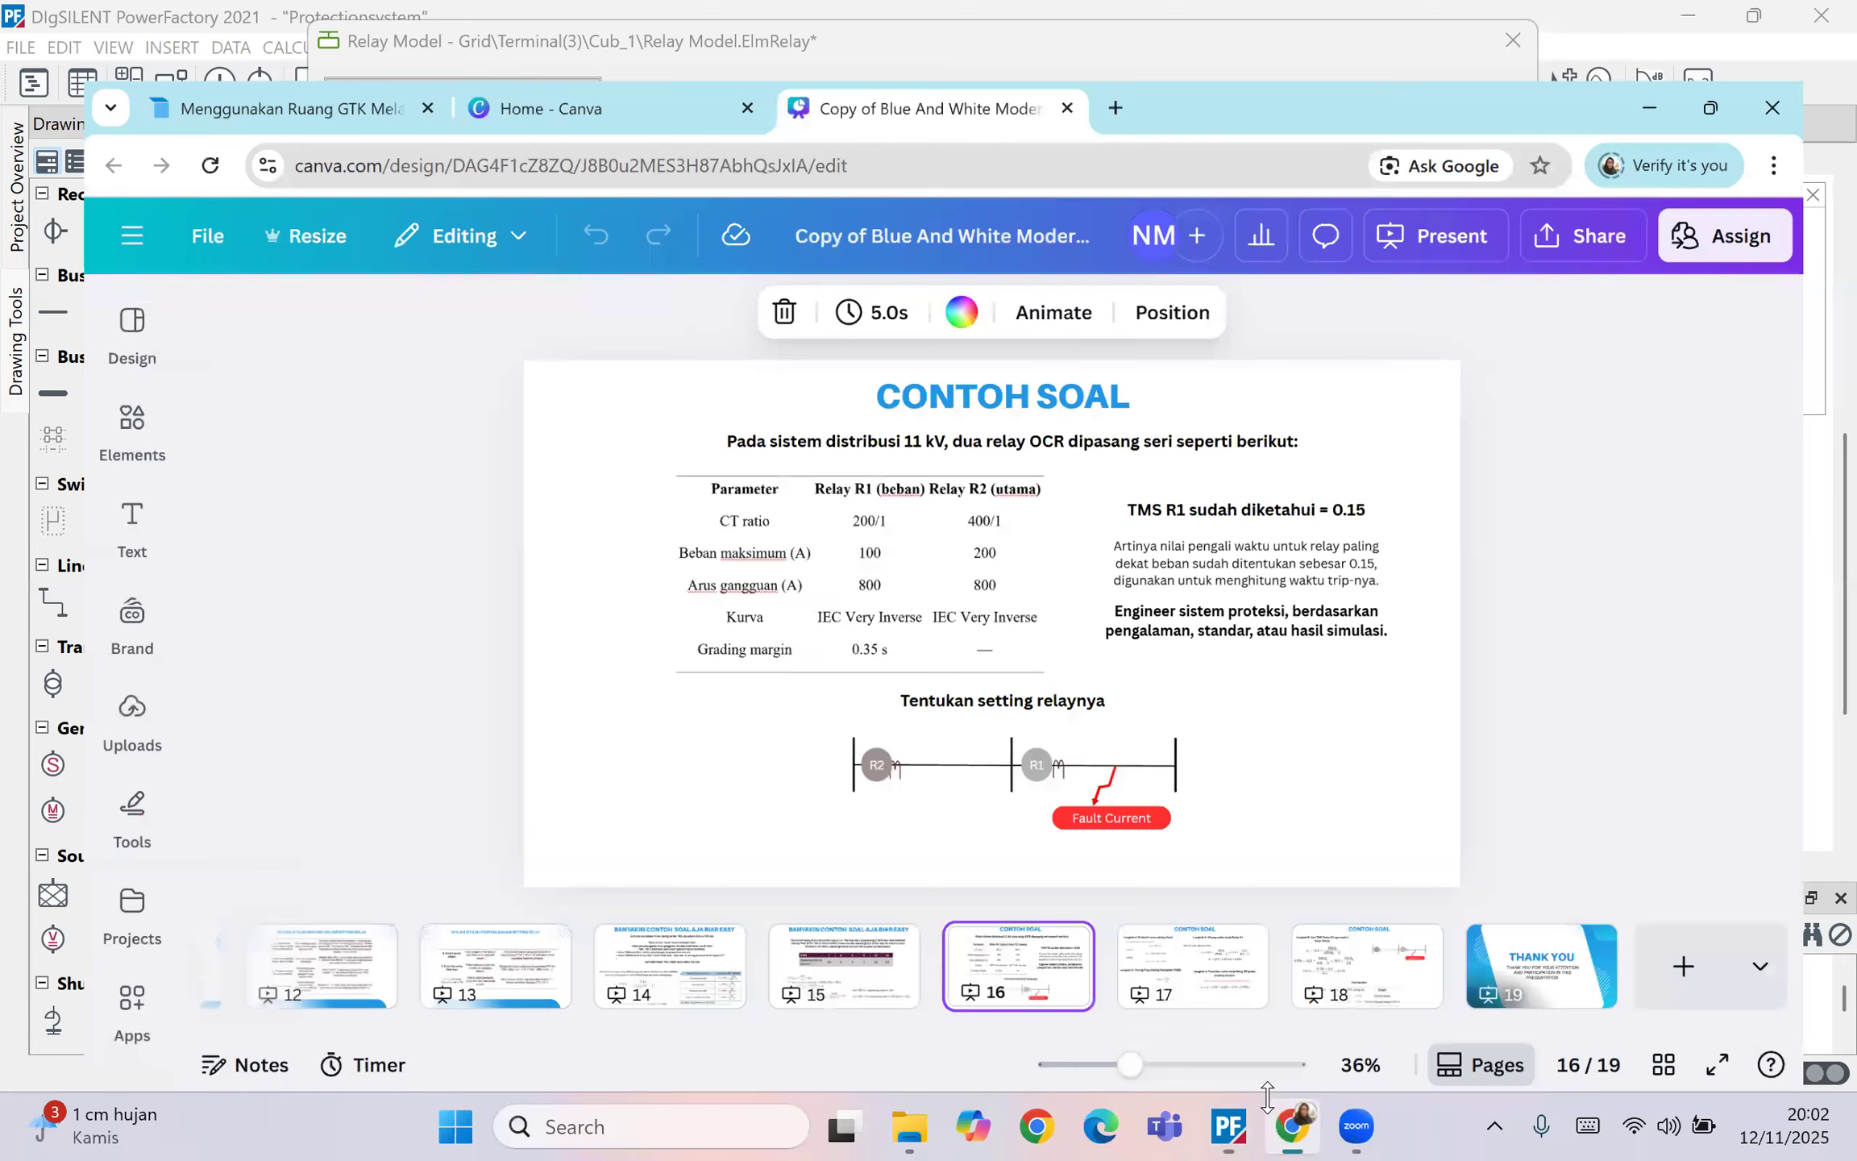
pyautogui.click(629, 944)
pyautogui.click(501, 973)
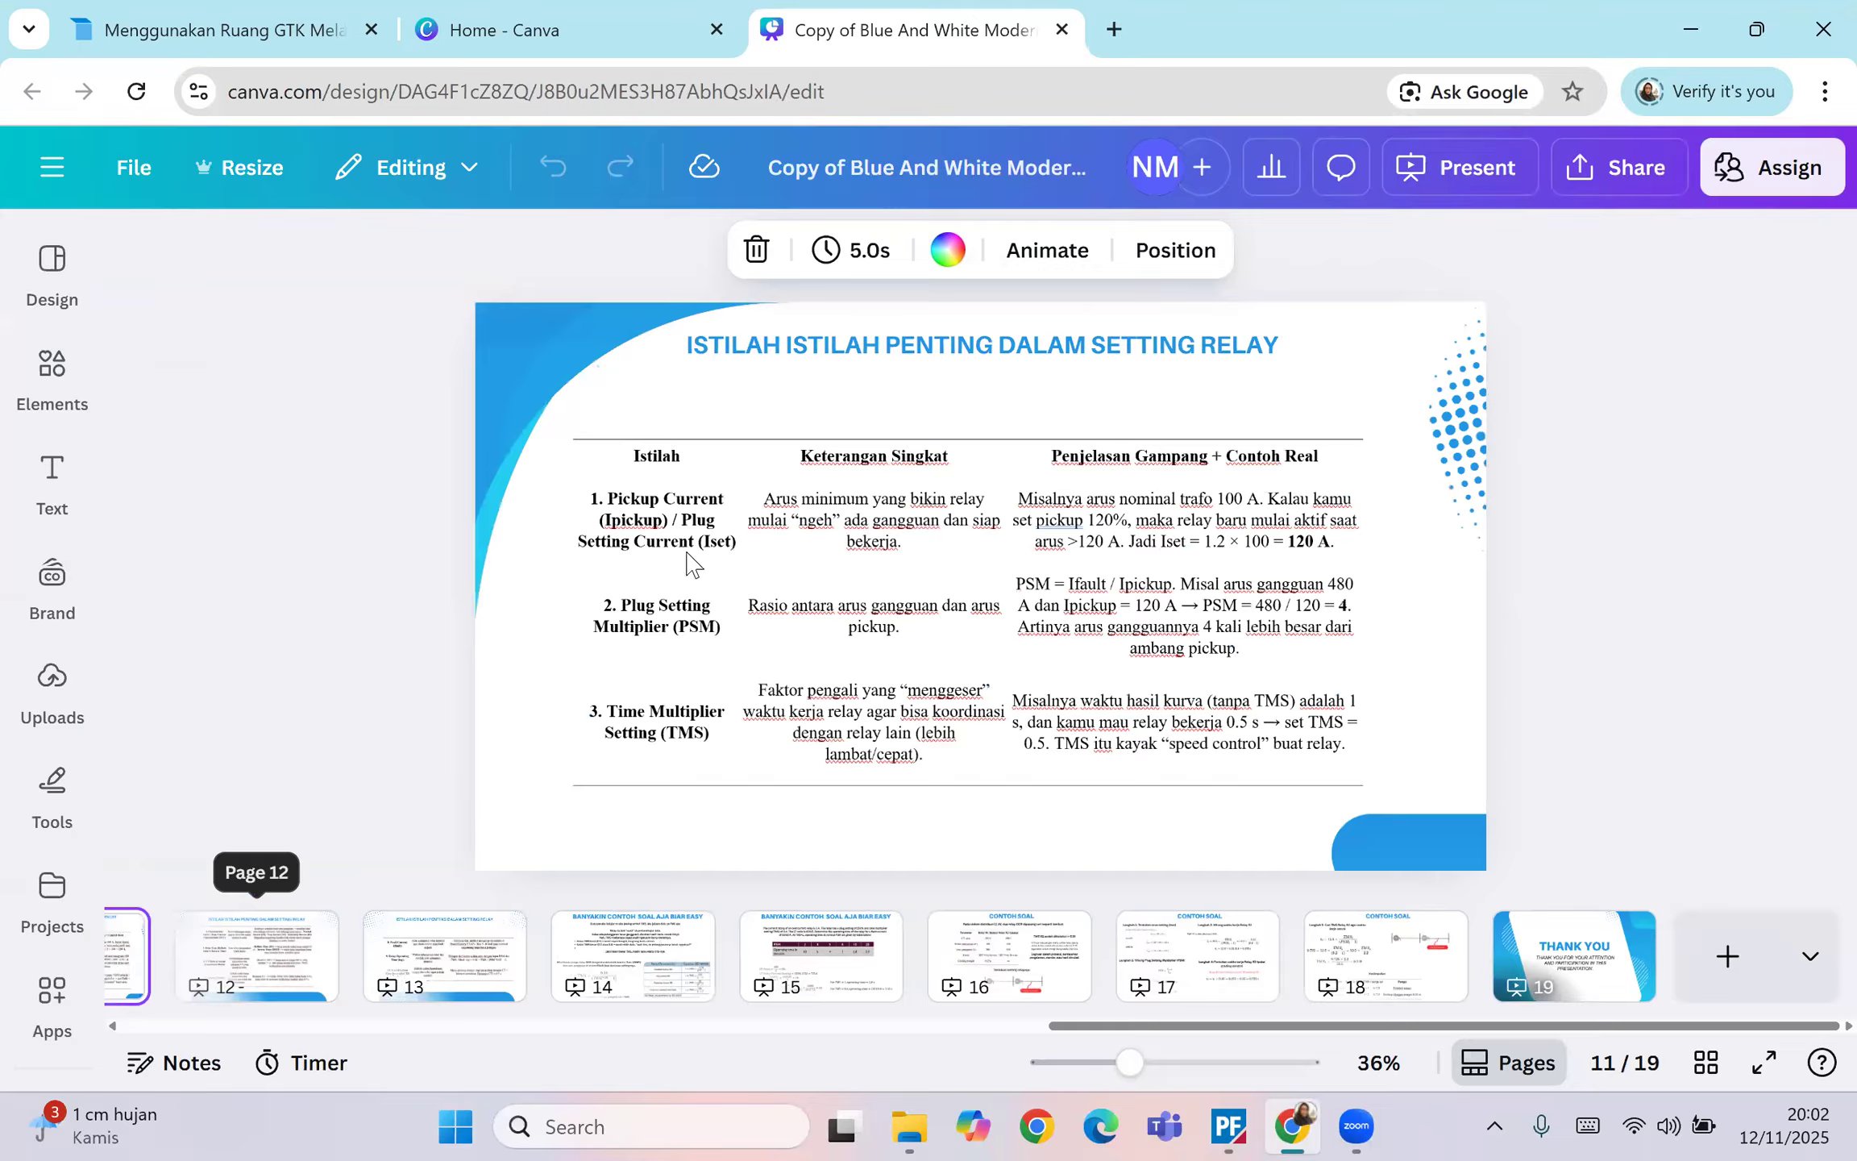
pyautogui.click(1691, 29)
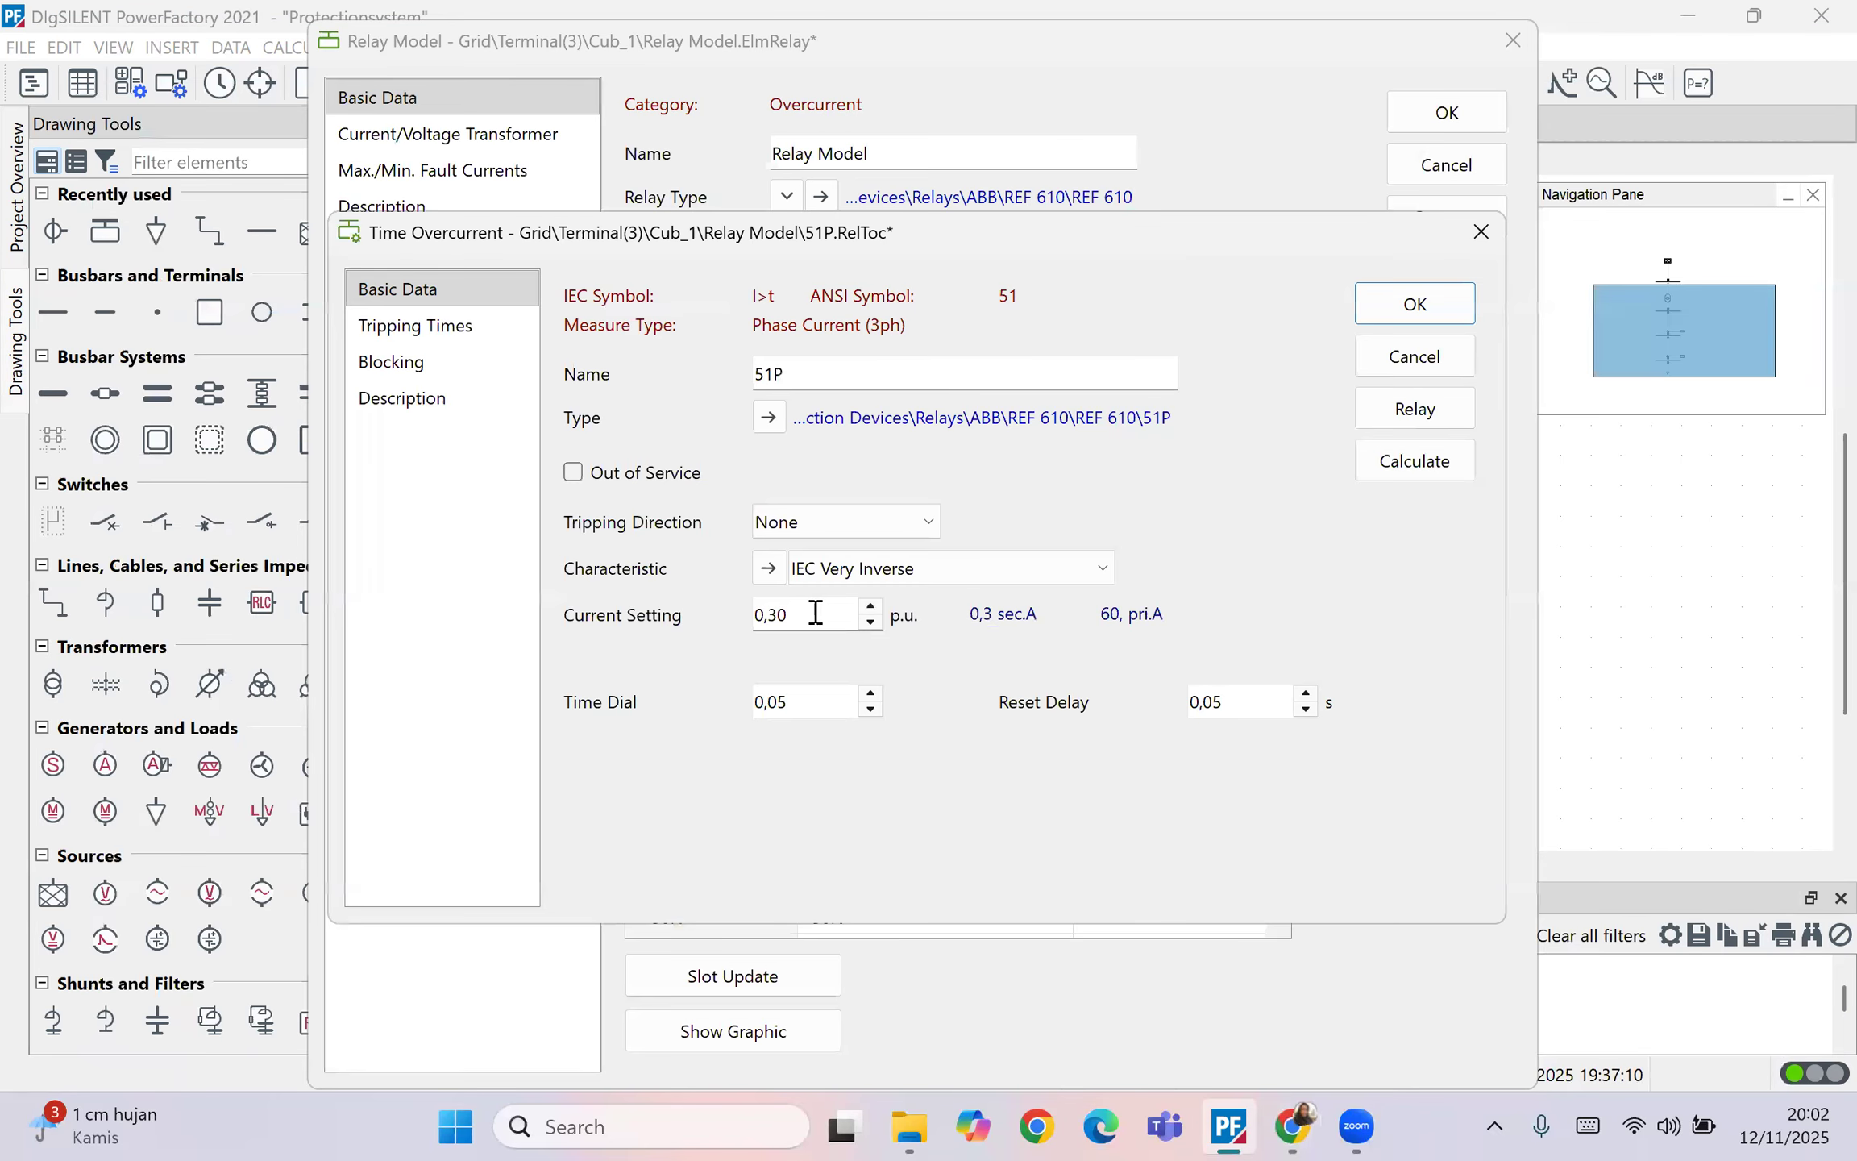
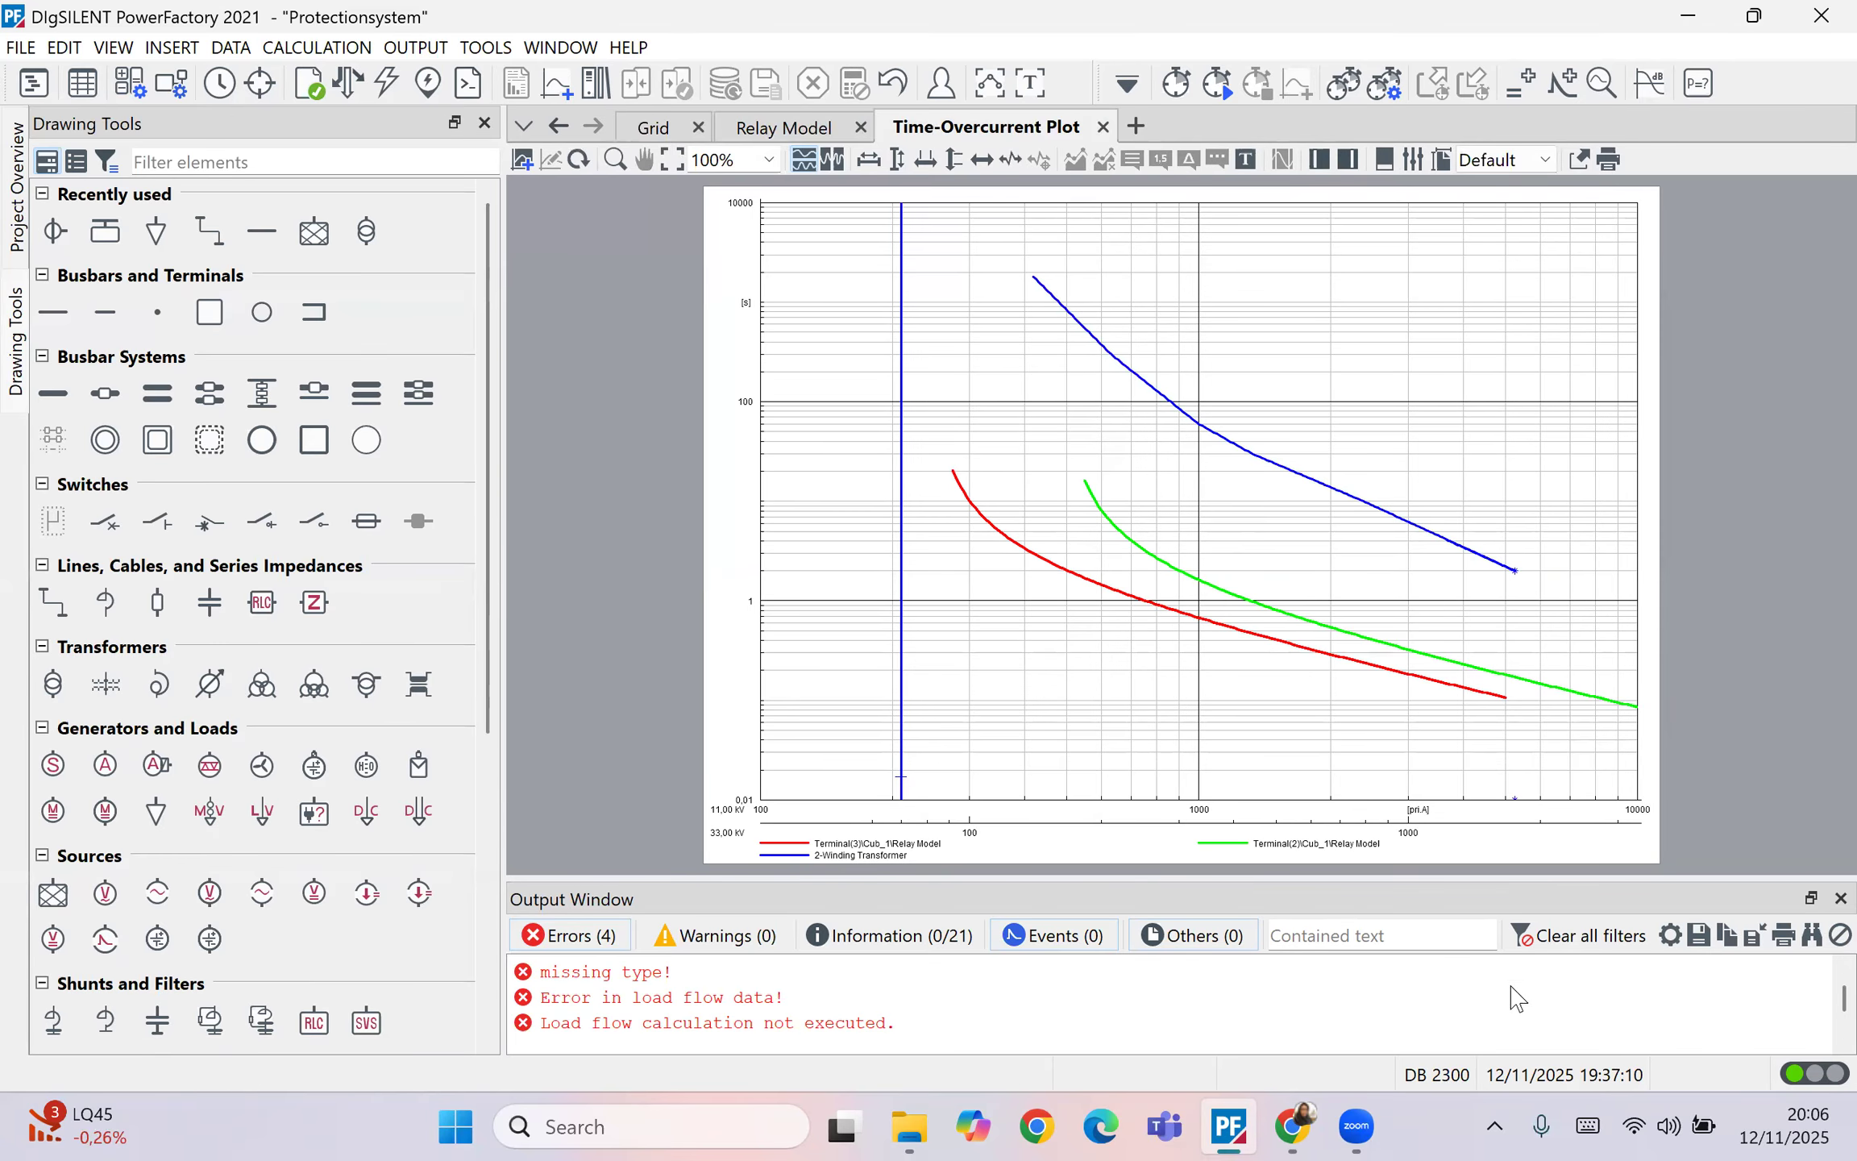
# Step: Search Google in Chrome for "inrush transformer", read the summary, and return to PowerFactory
pyautogui.click(1292, 1126)
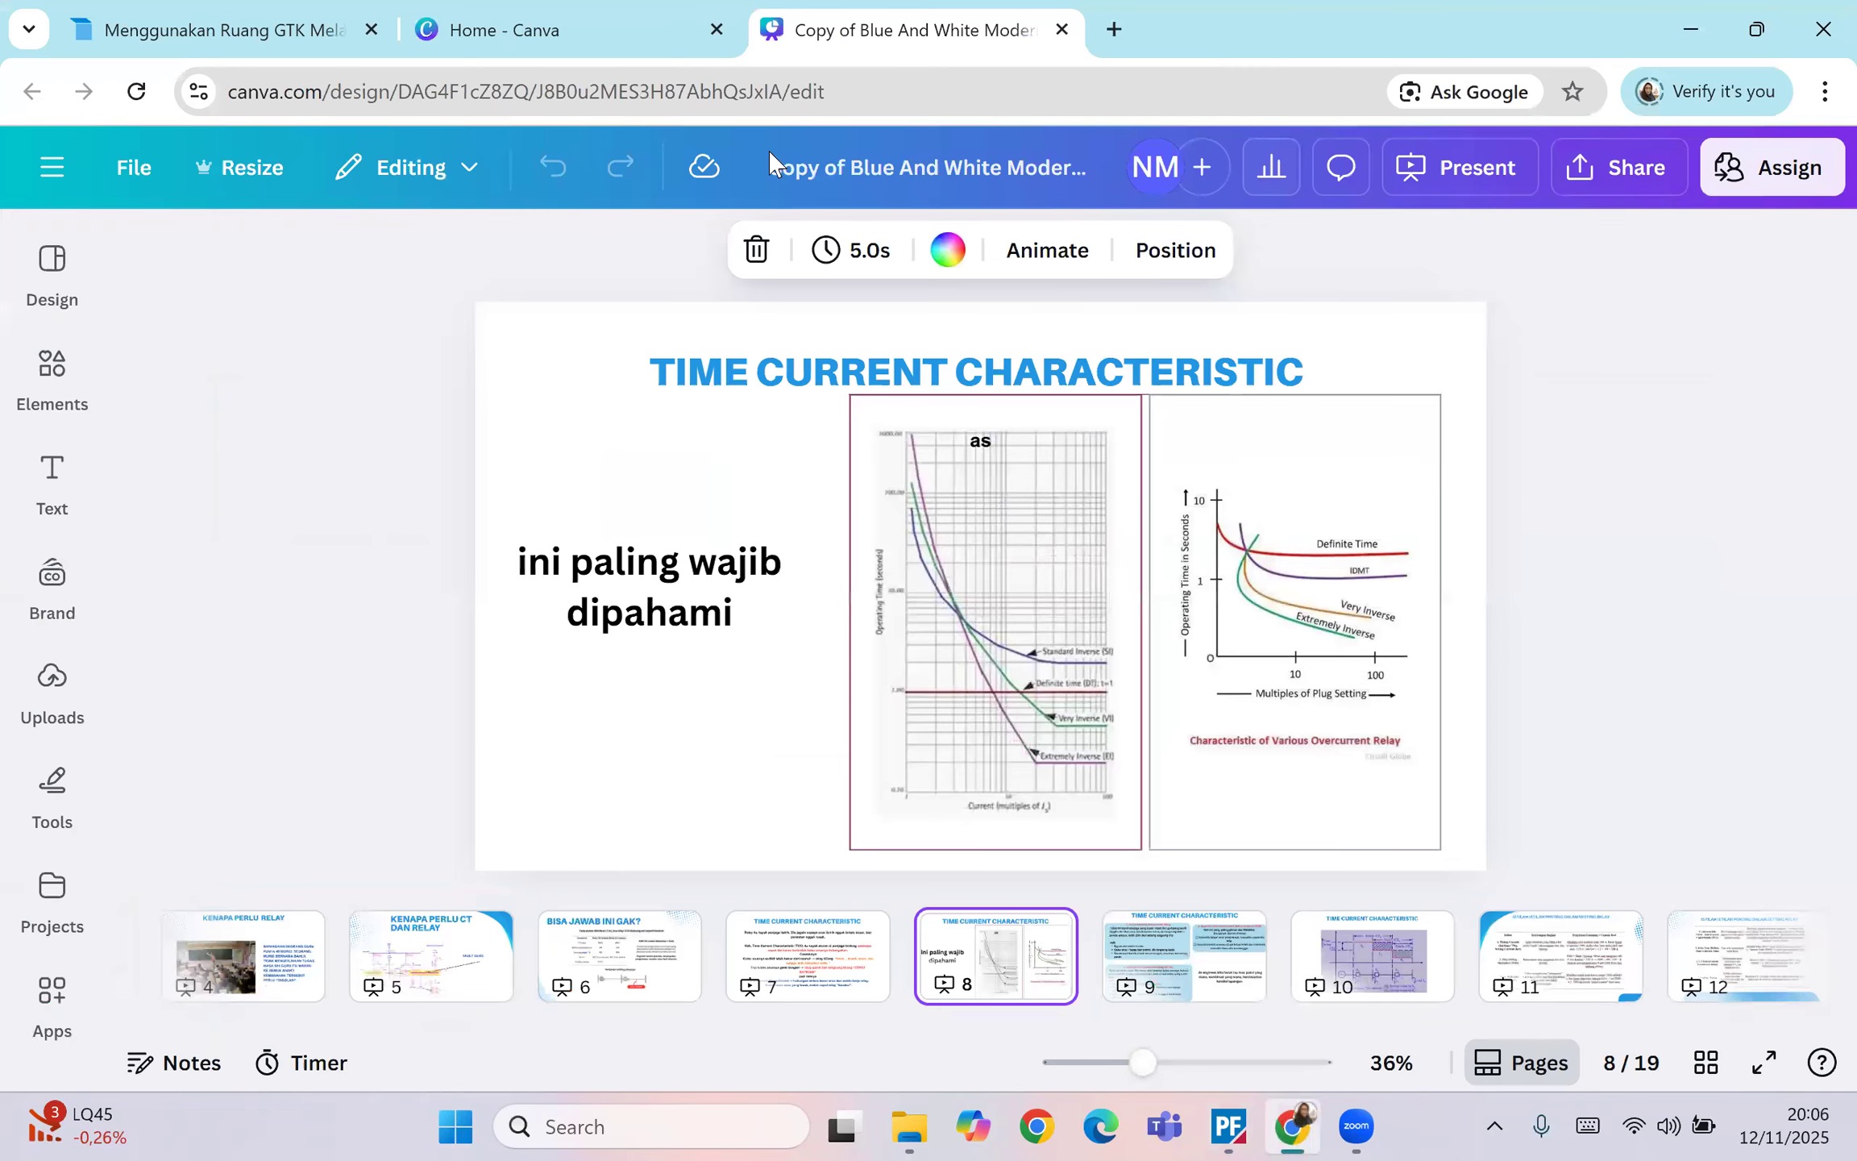
pyautogui.hotkey('ctrl', 't')
pyautogui.write('inrush ')
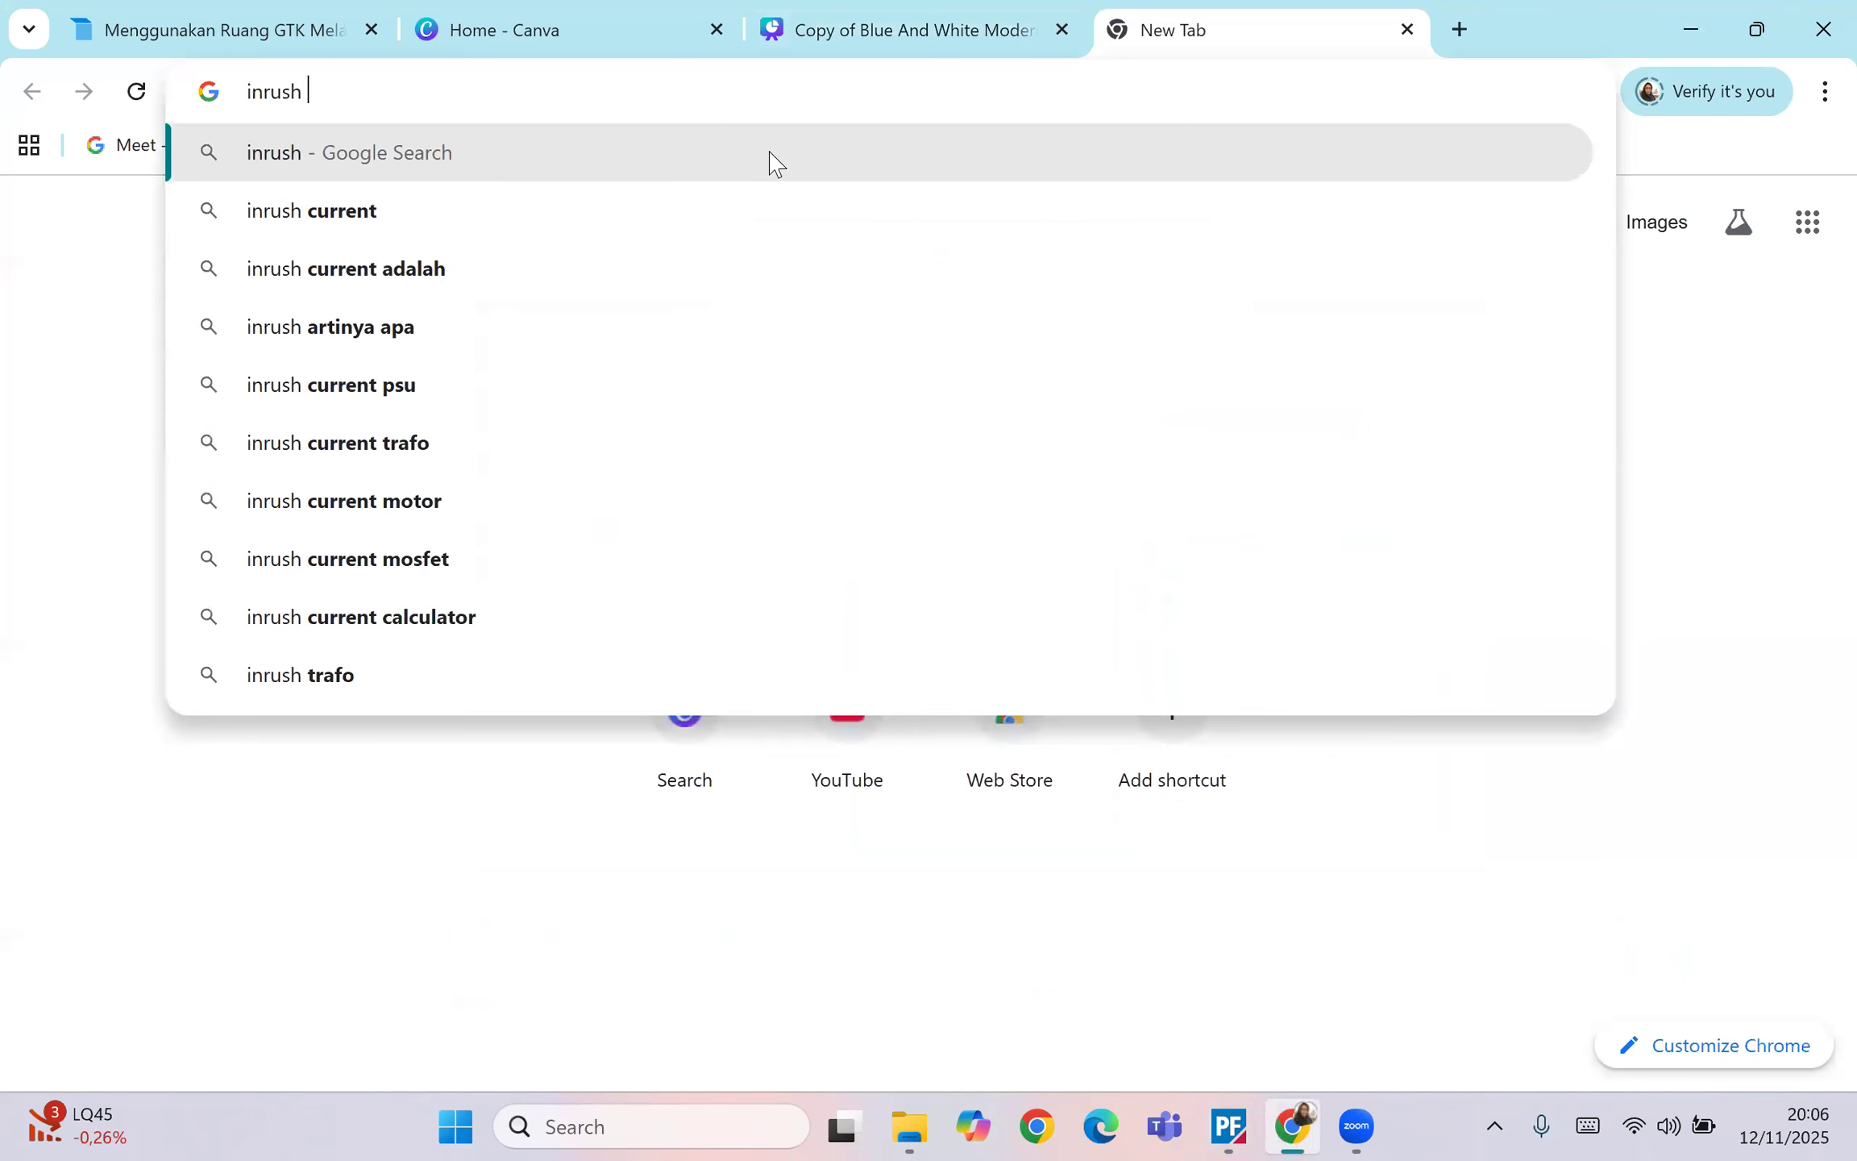
pyautogui.write('tra')
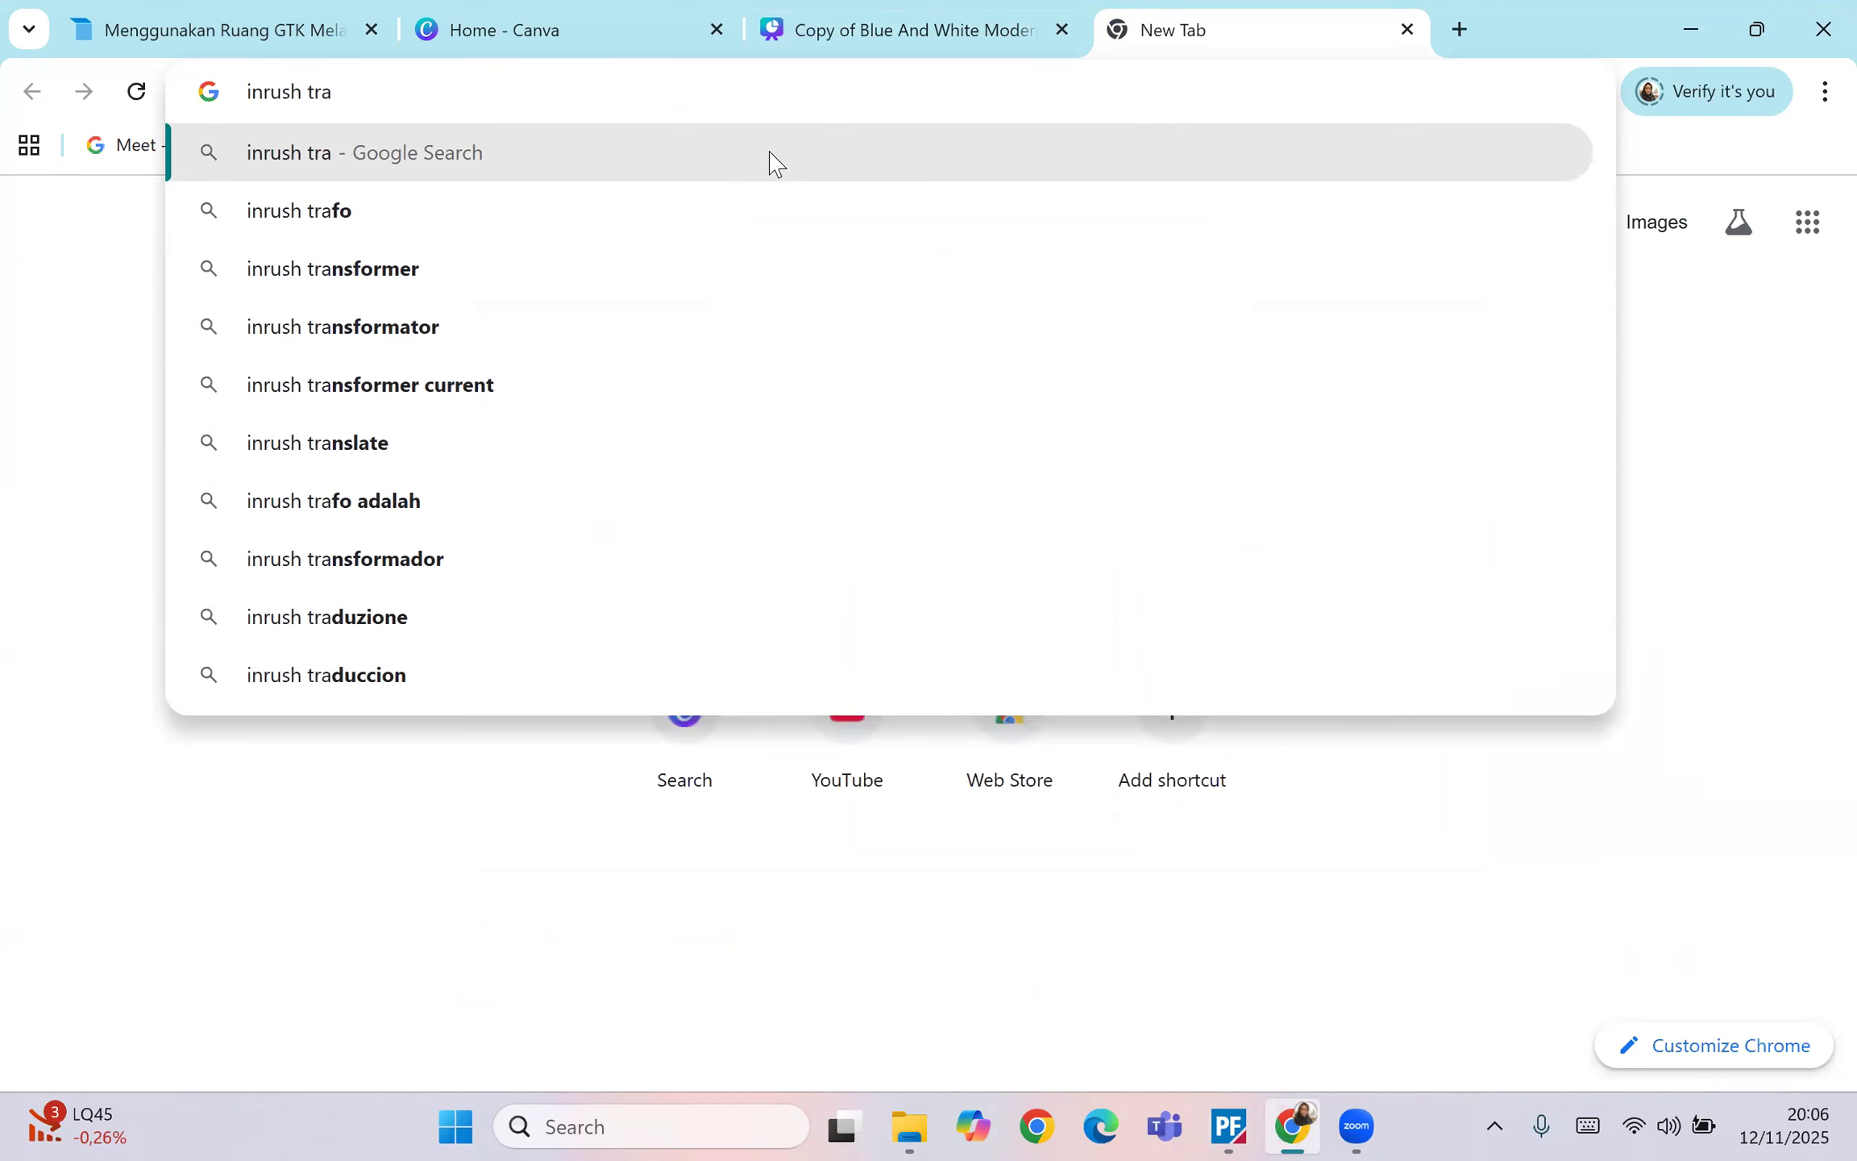
pyautogui.click(522, 269)
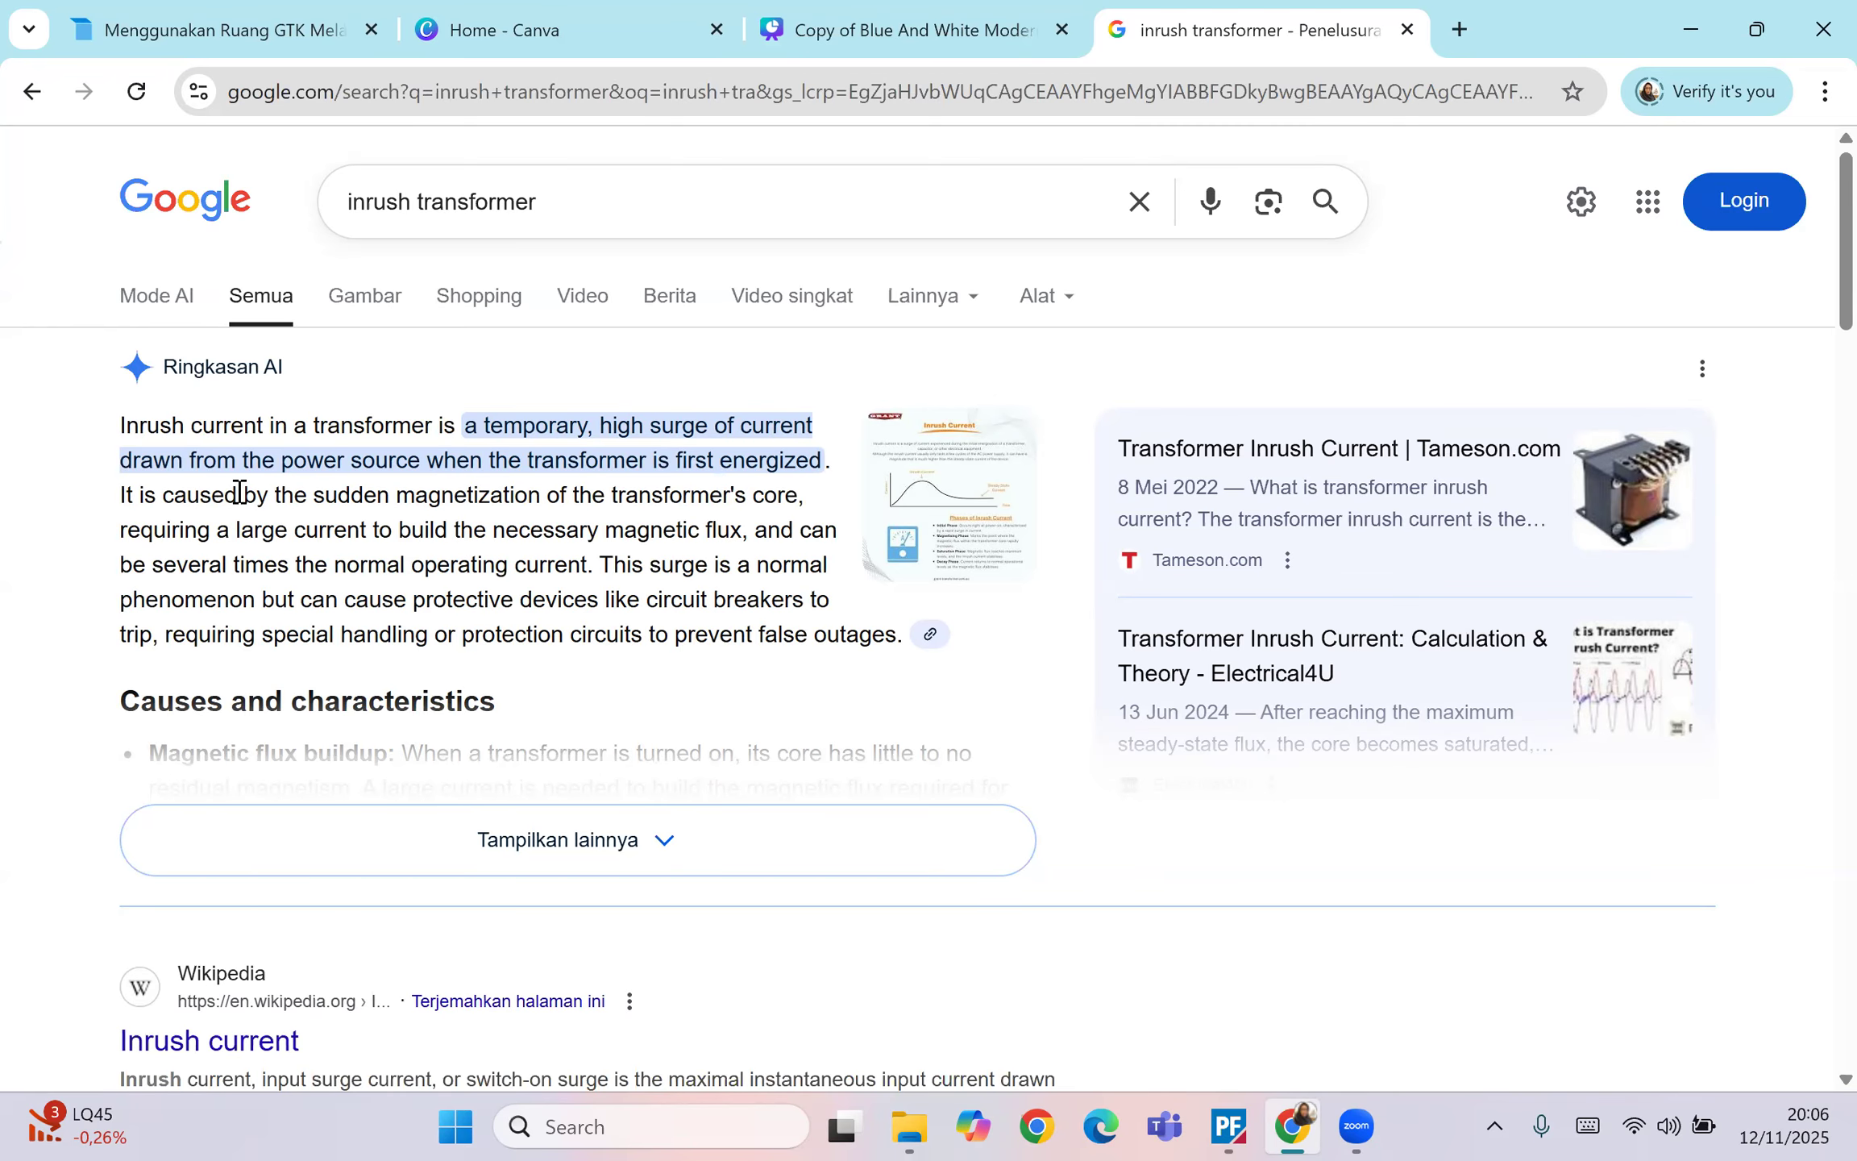
pyautogui.click(1690, 29)
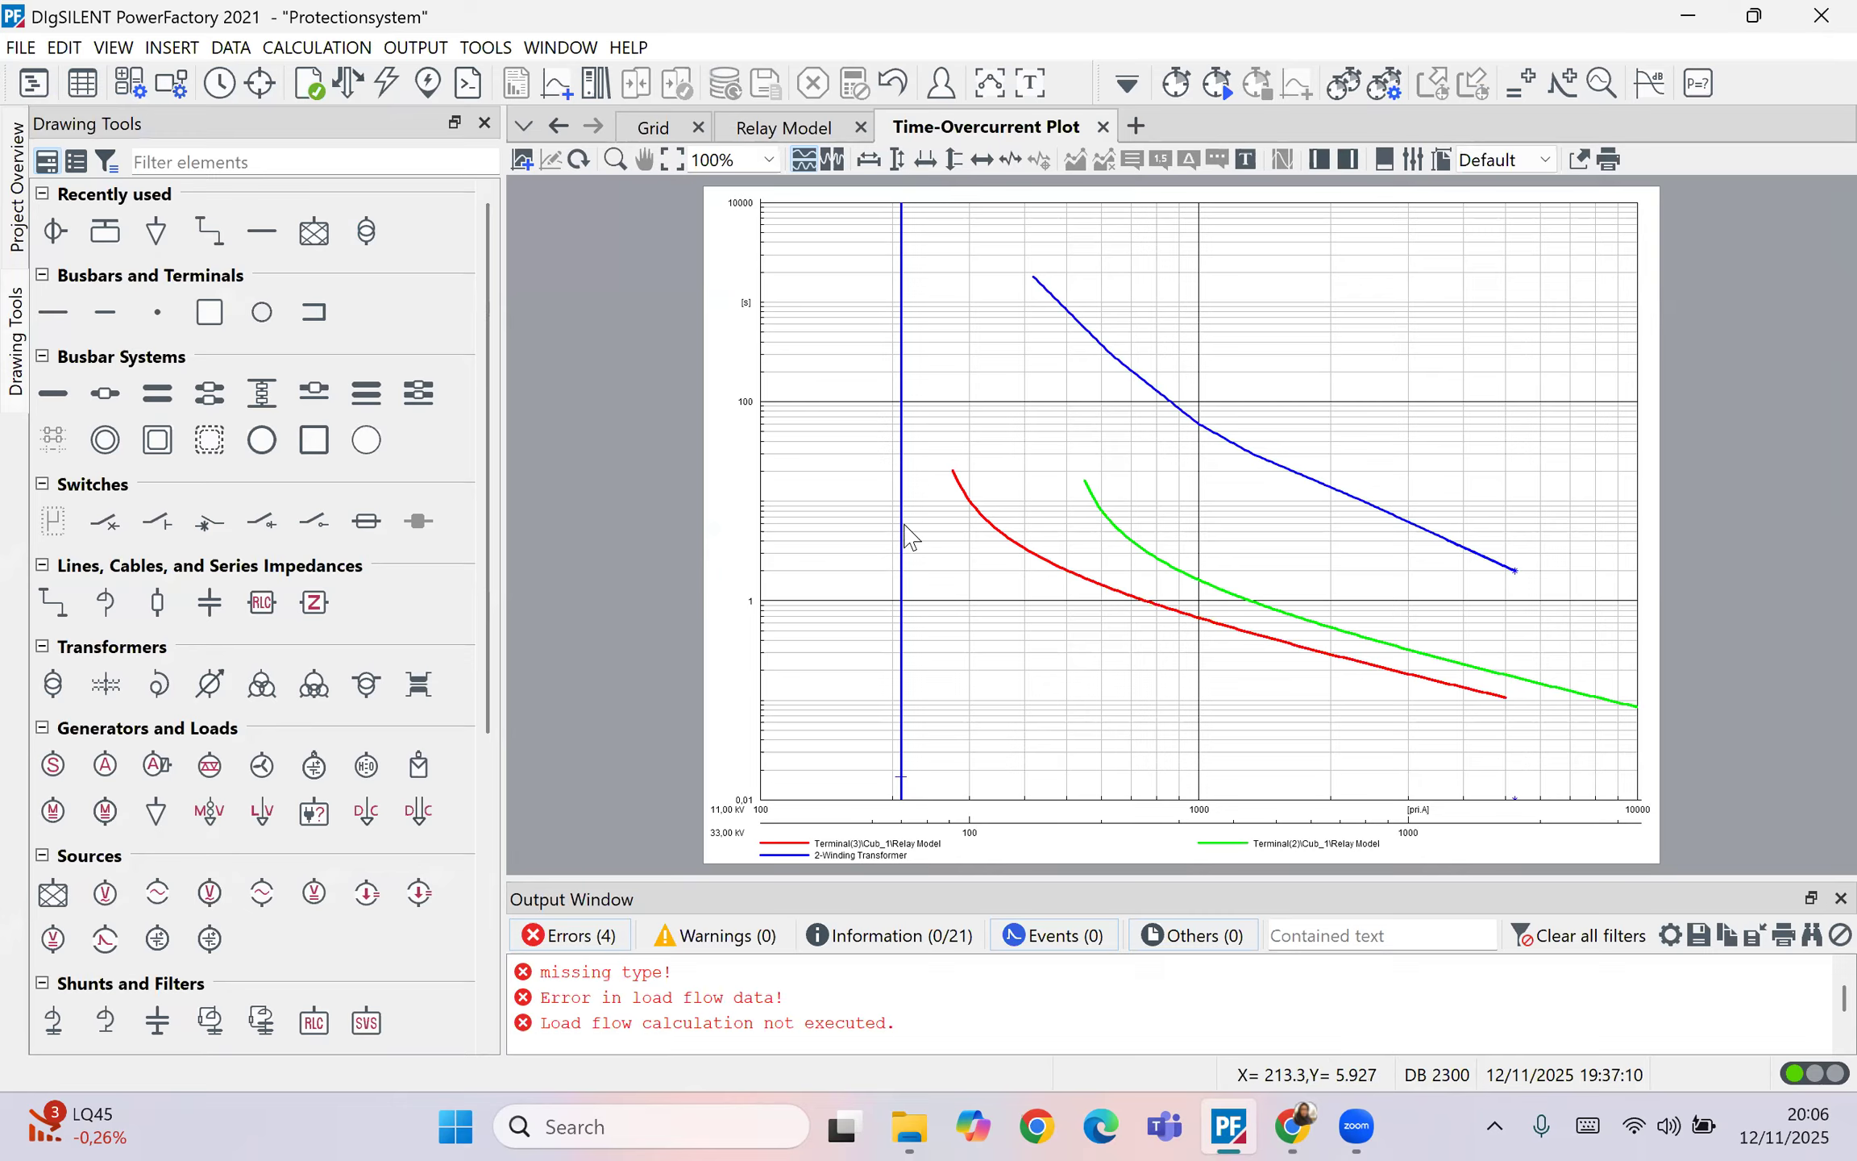
# Step: Read points on the transformer's vertical inrush line and the Terminal(3) relay curve in the time-overcurrent plot
pyautogui.moveTo(903, 532)
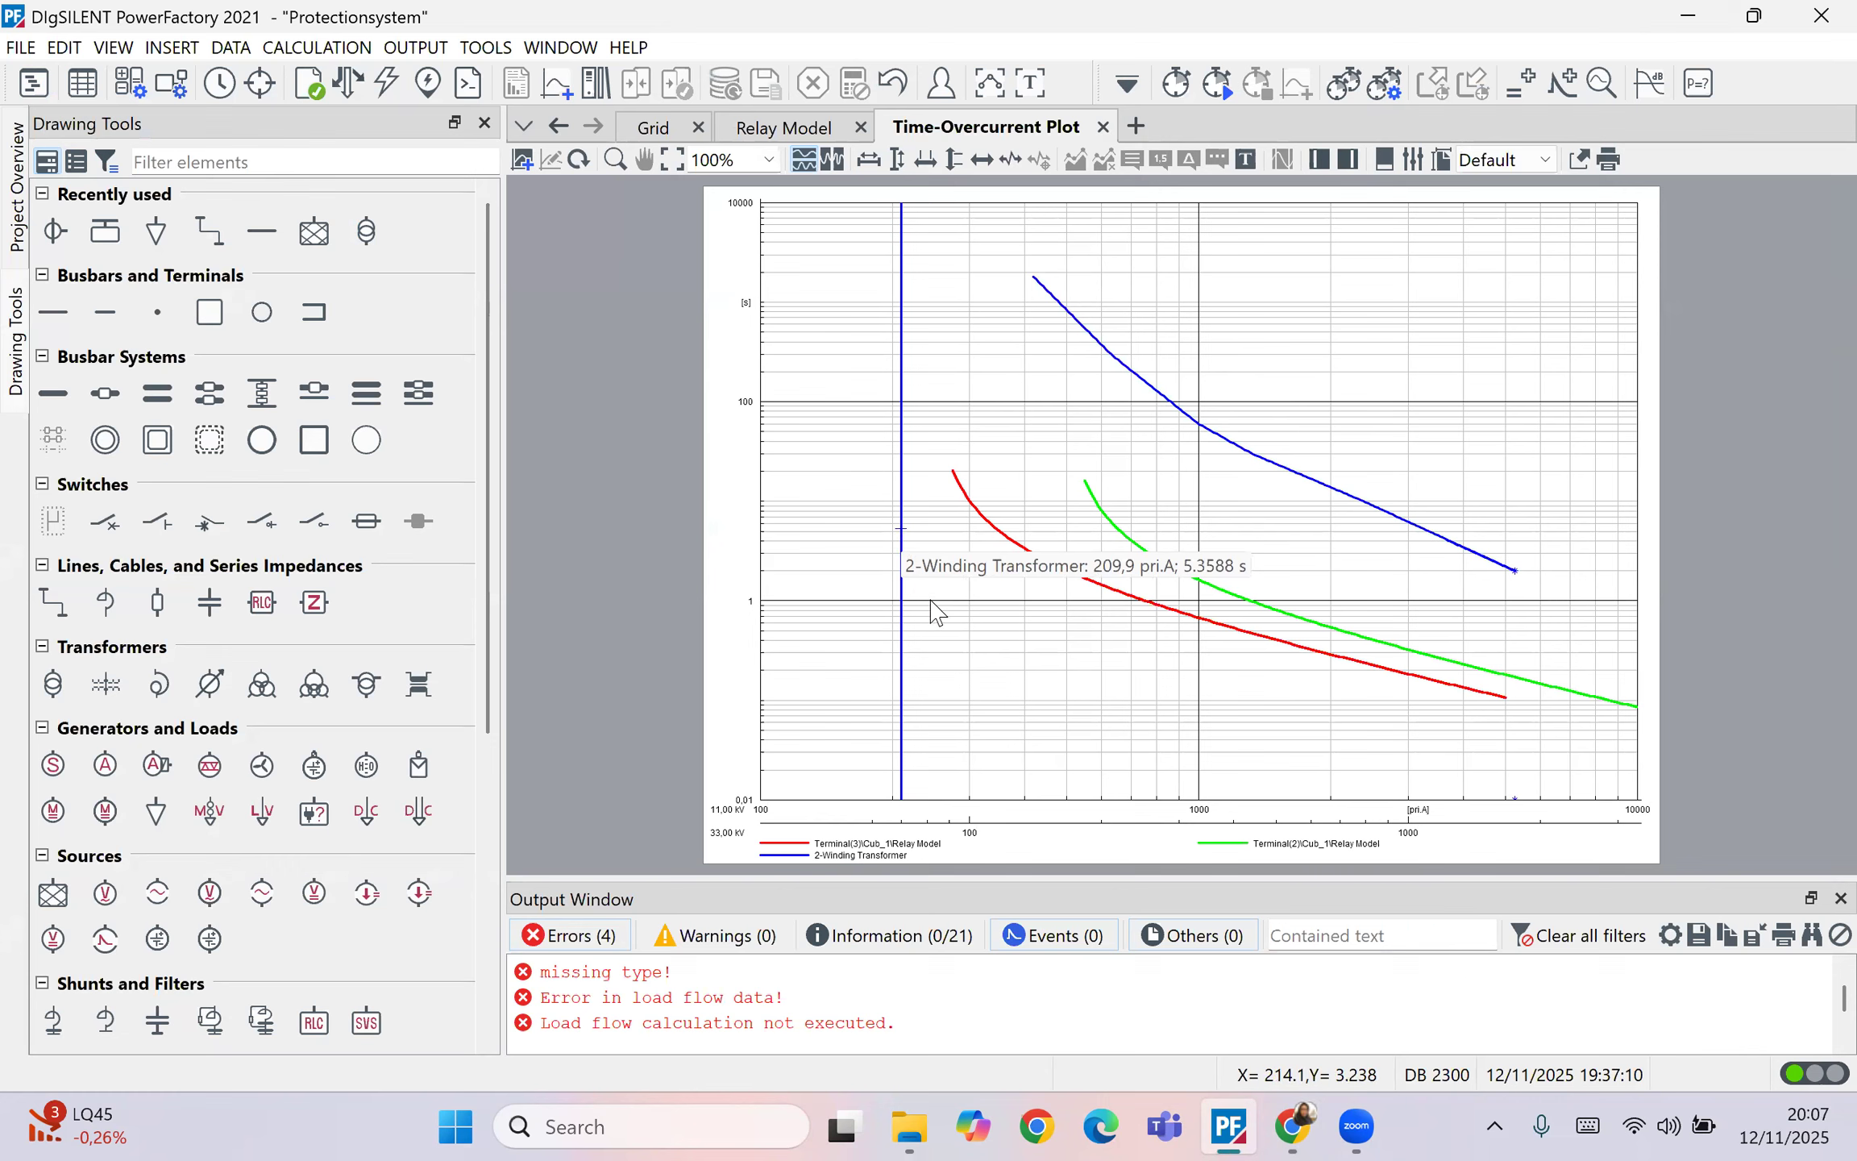
pyautogui.moveTo(973, 508)
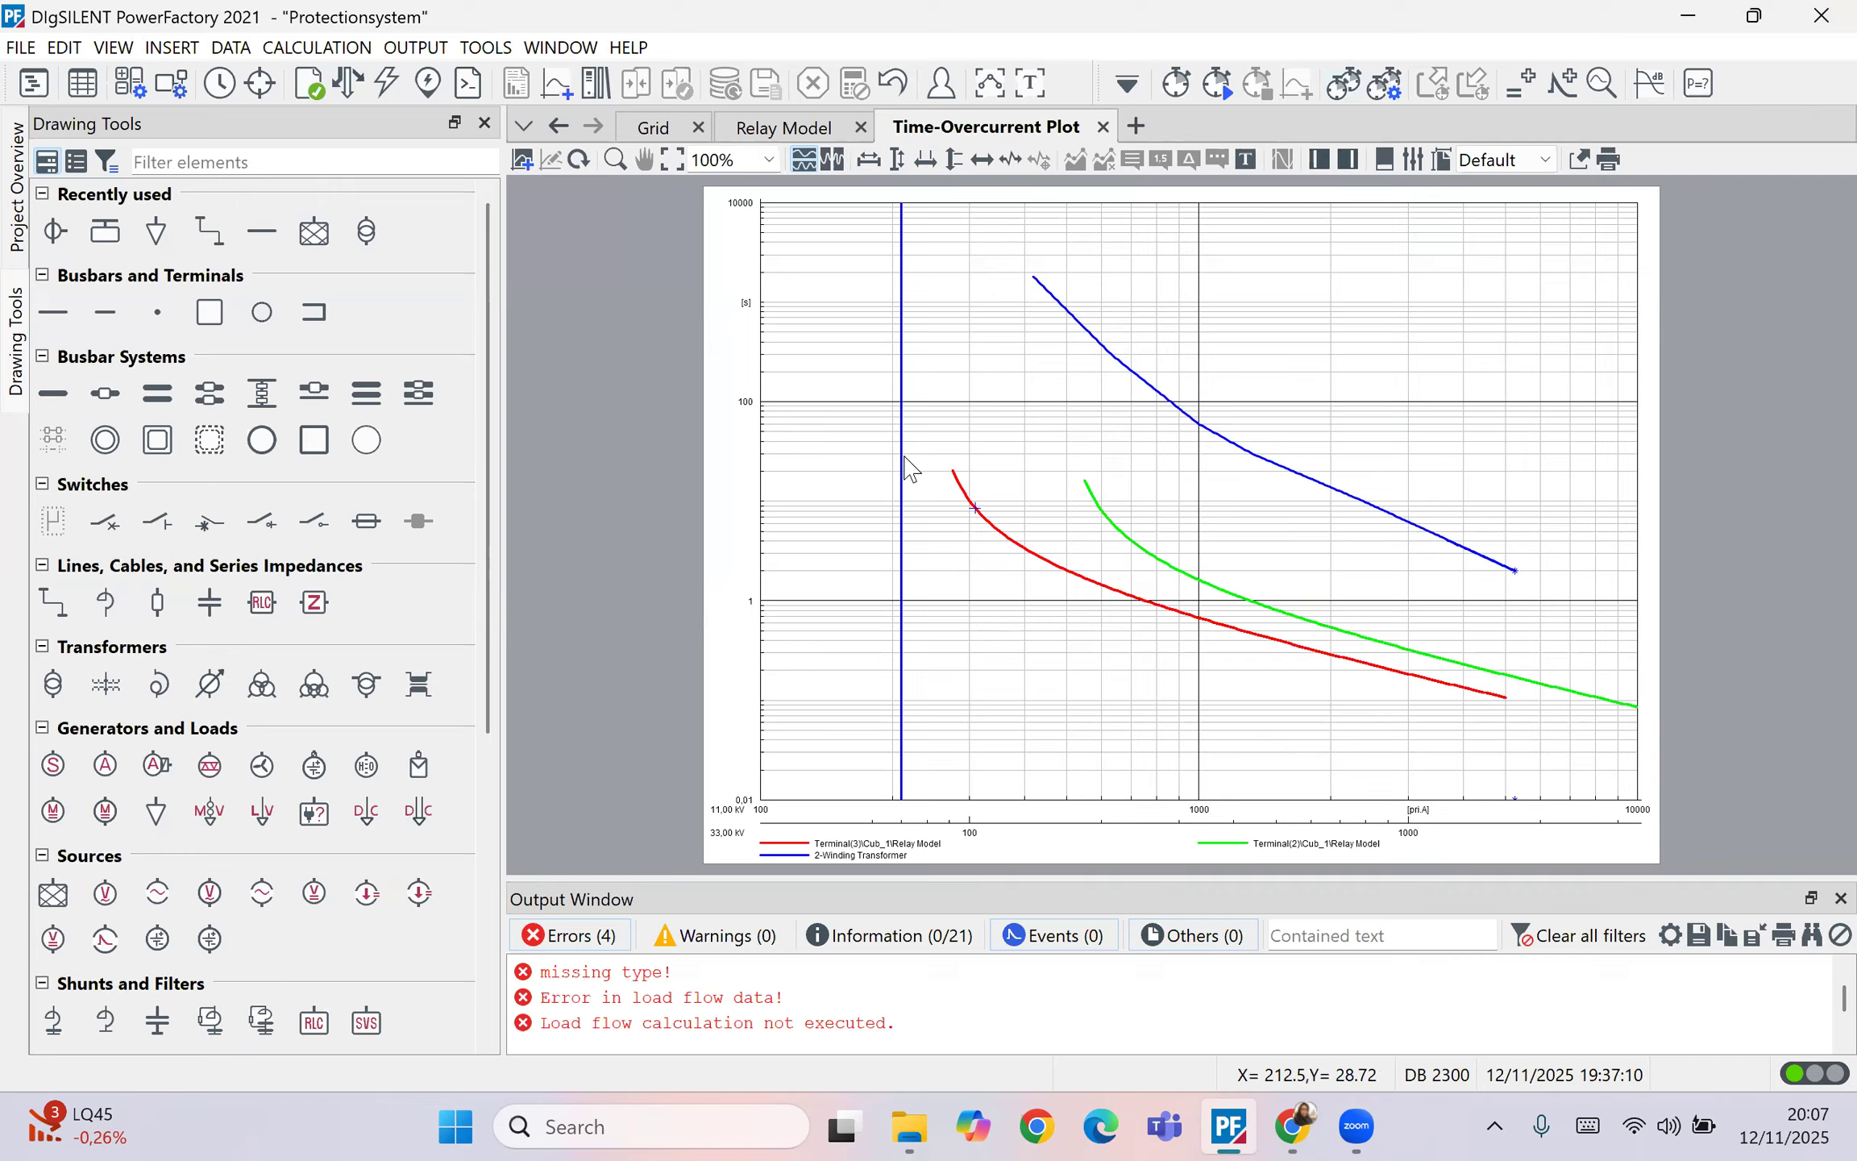
pyautogui.moveTo(904, 466)
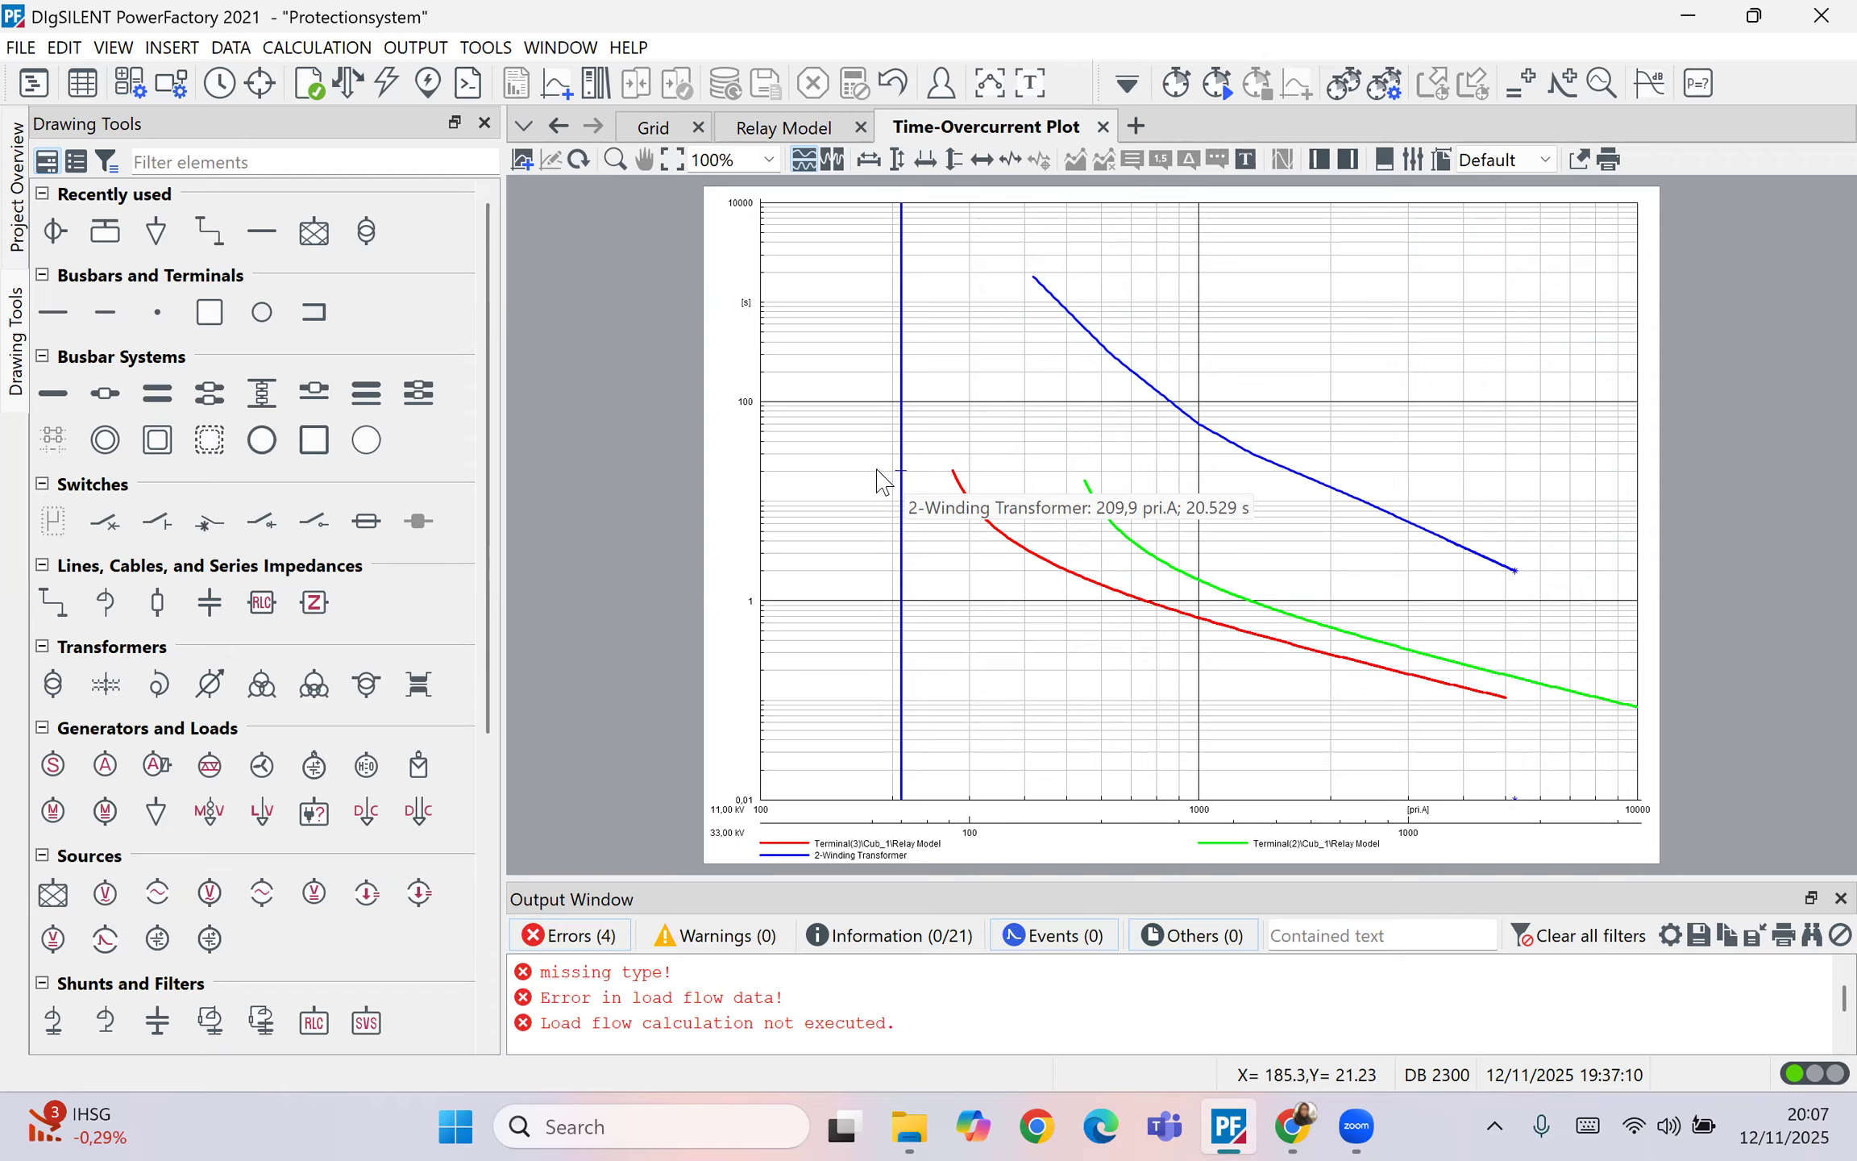
# Step: Reread the definition of transformer inrush current in the Chrome search results, highlighting its key phrase, and return to PowerFactory
pyautogui.click(1292, 1126)
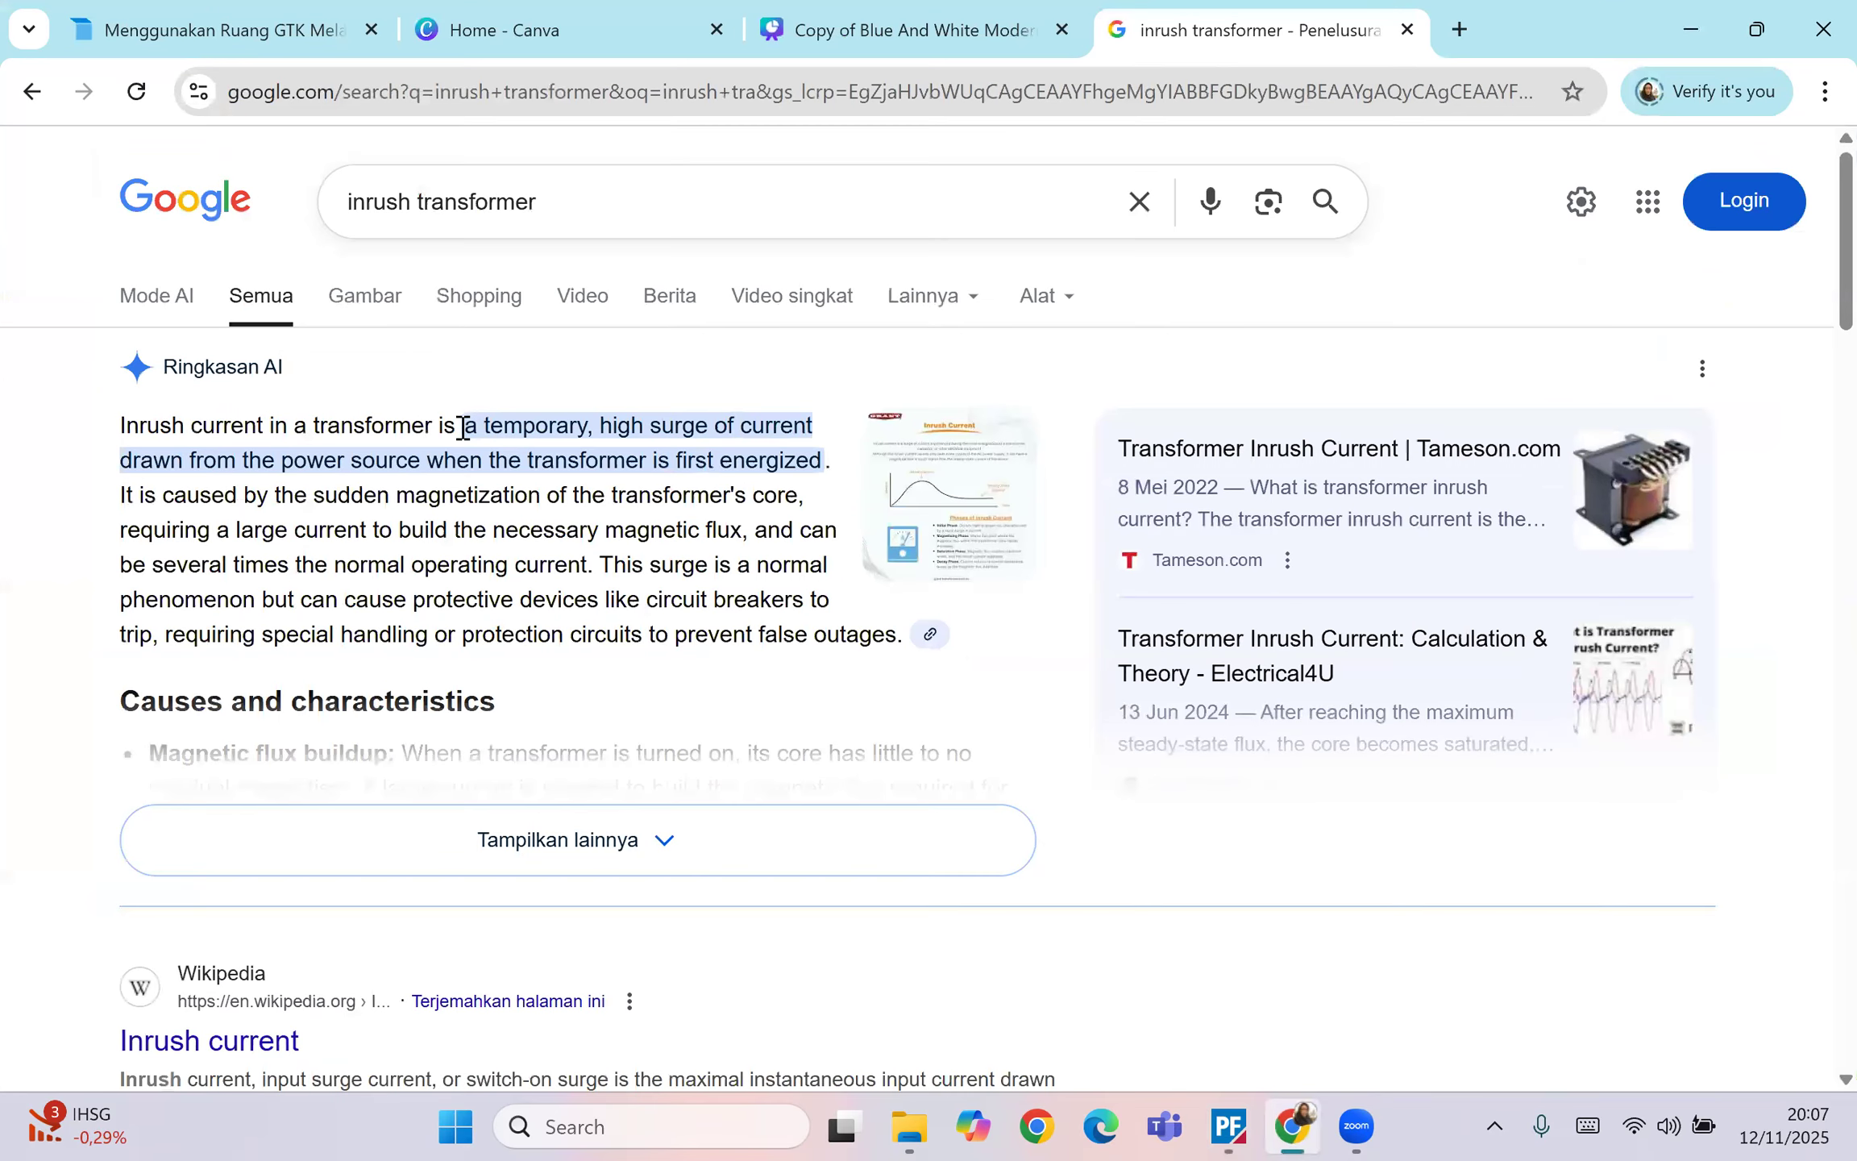
pyautogui.moveTo(464, 428); pyautogui.dragTo(822, 470)
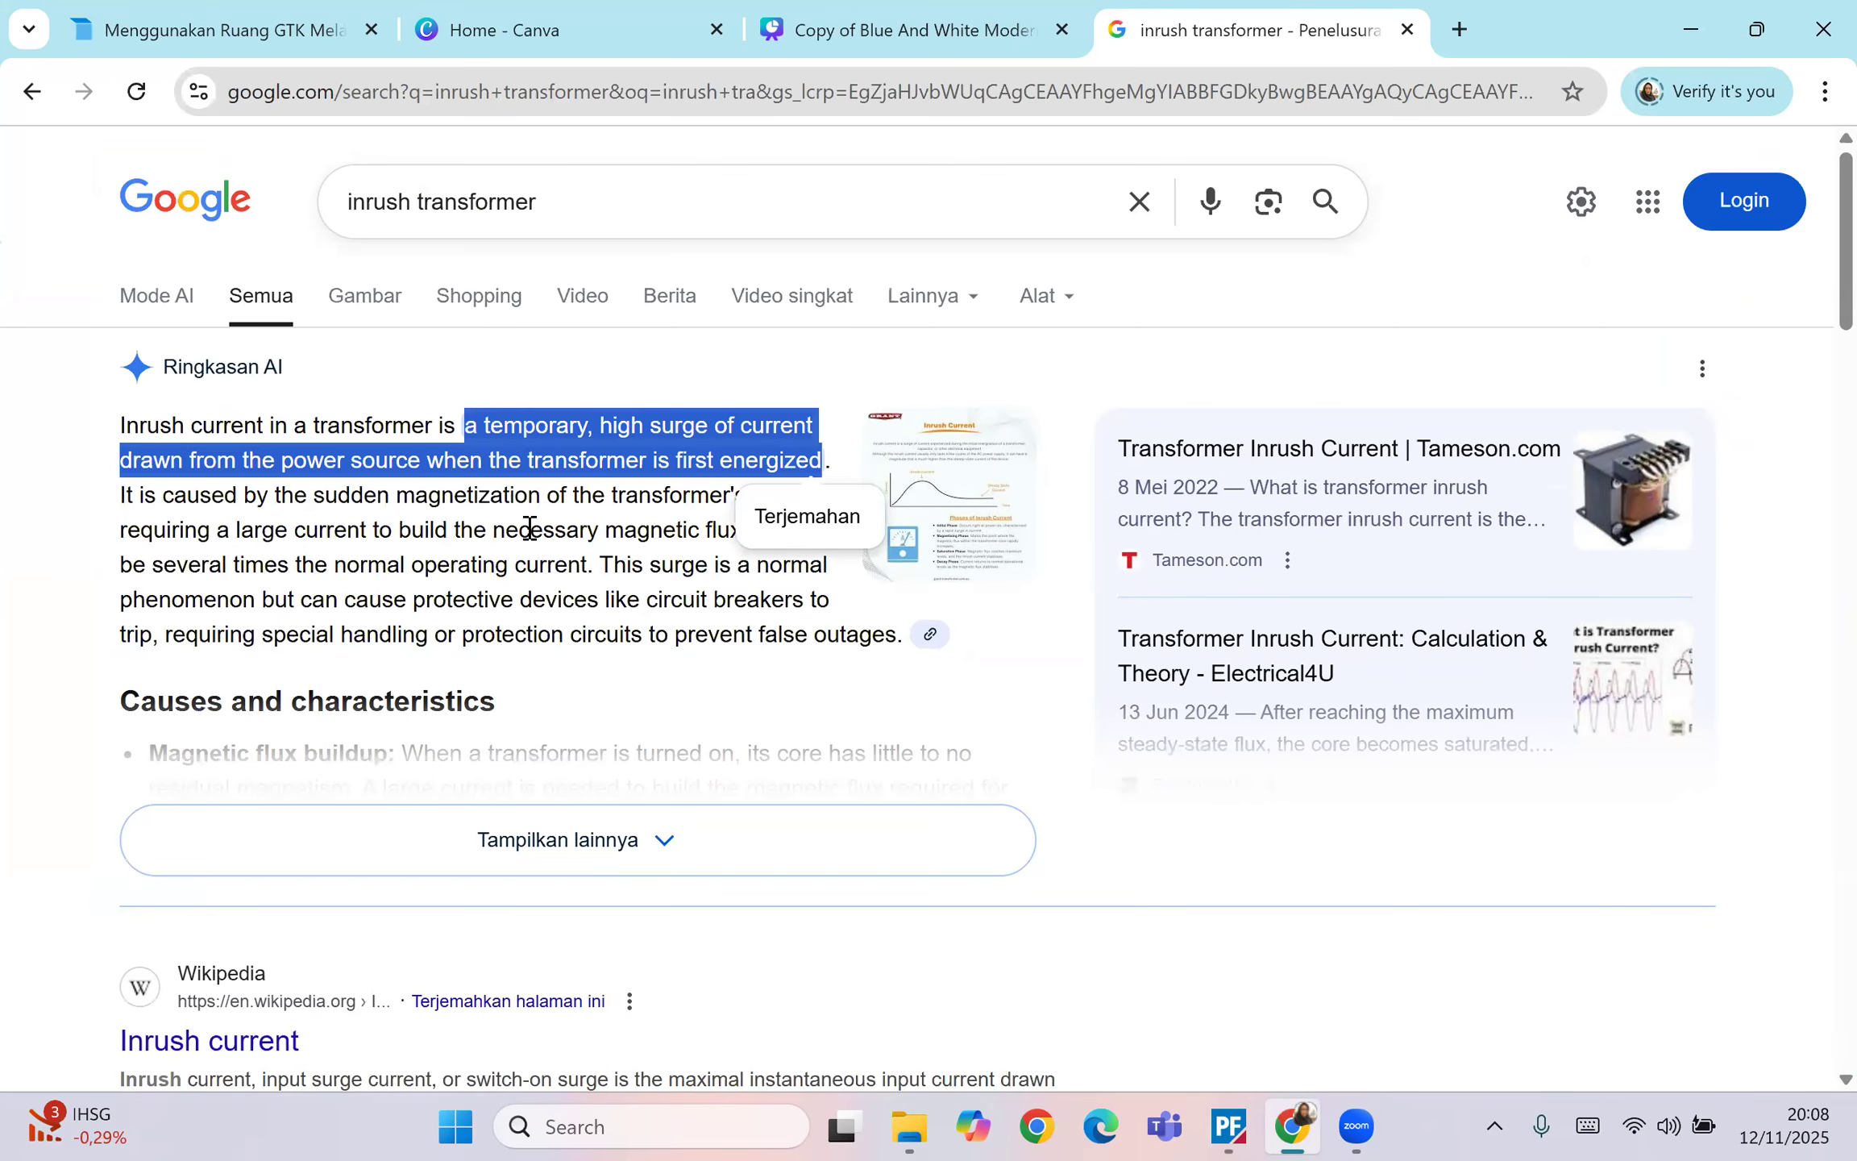
pyautogui.scroll(-3, 402, 609)
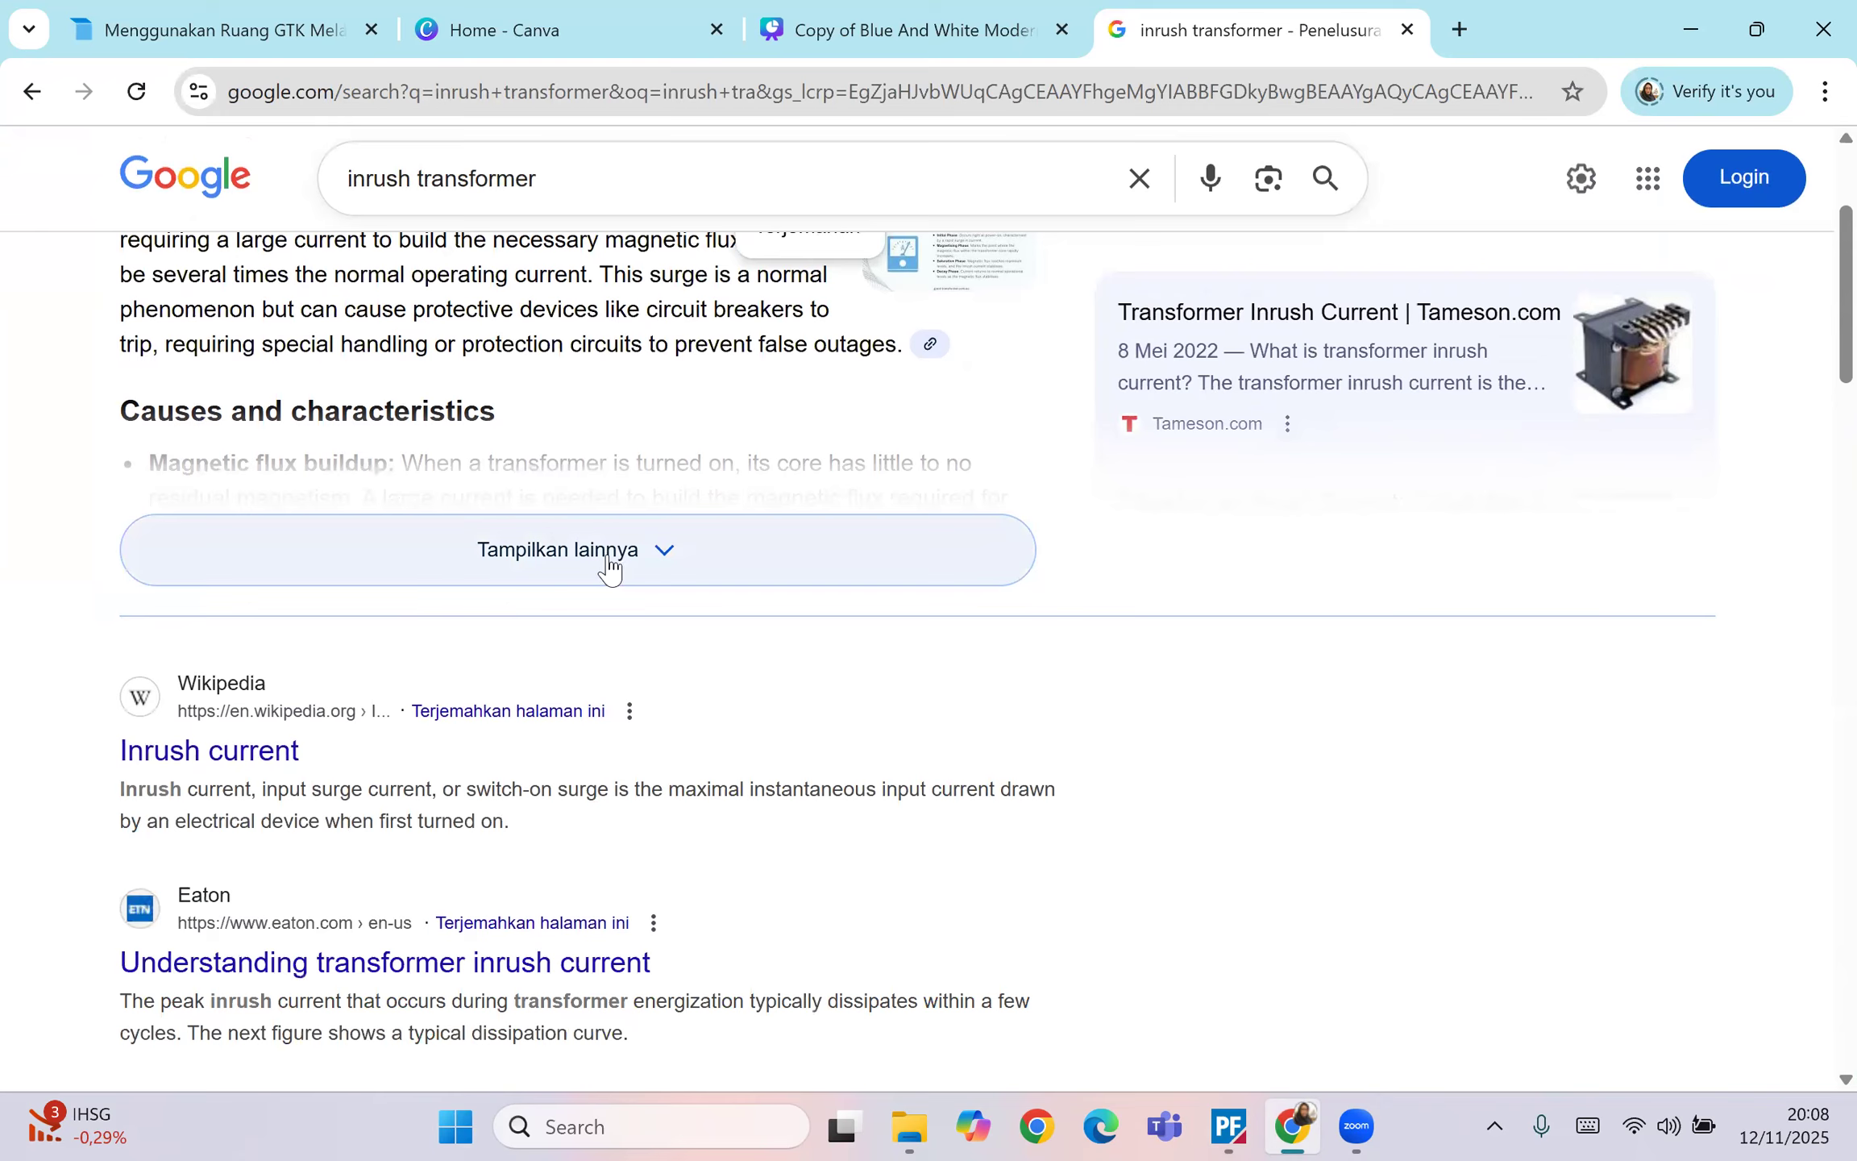
pyautogui.scroll(3, 605, 564)
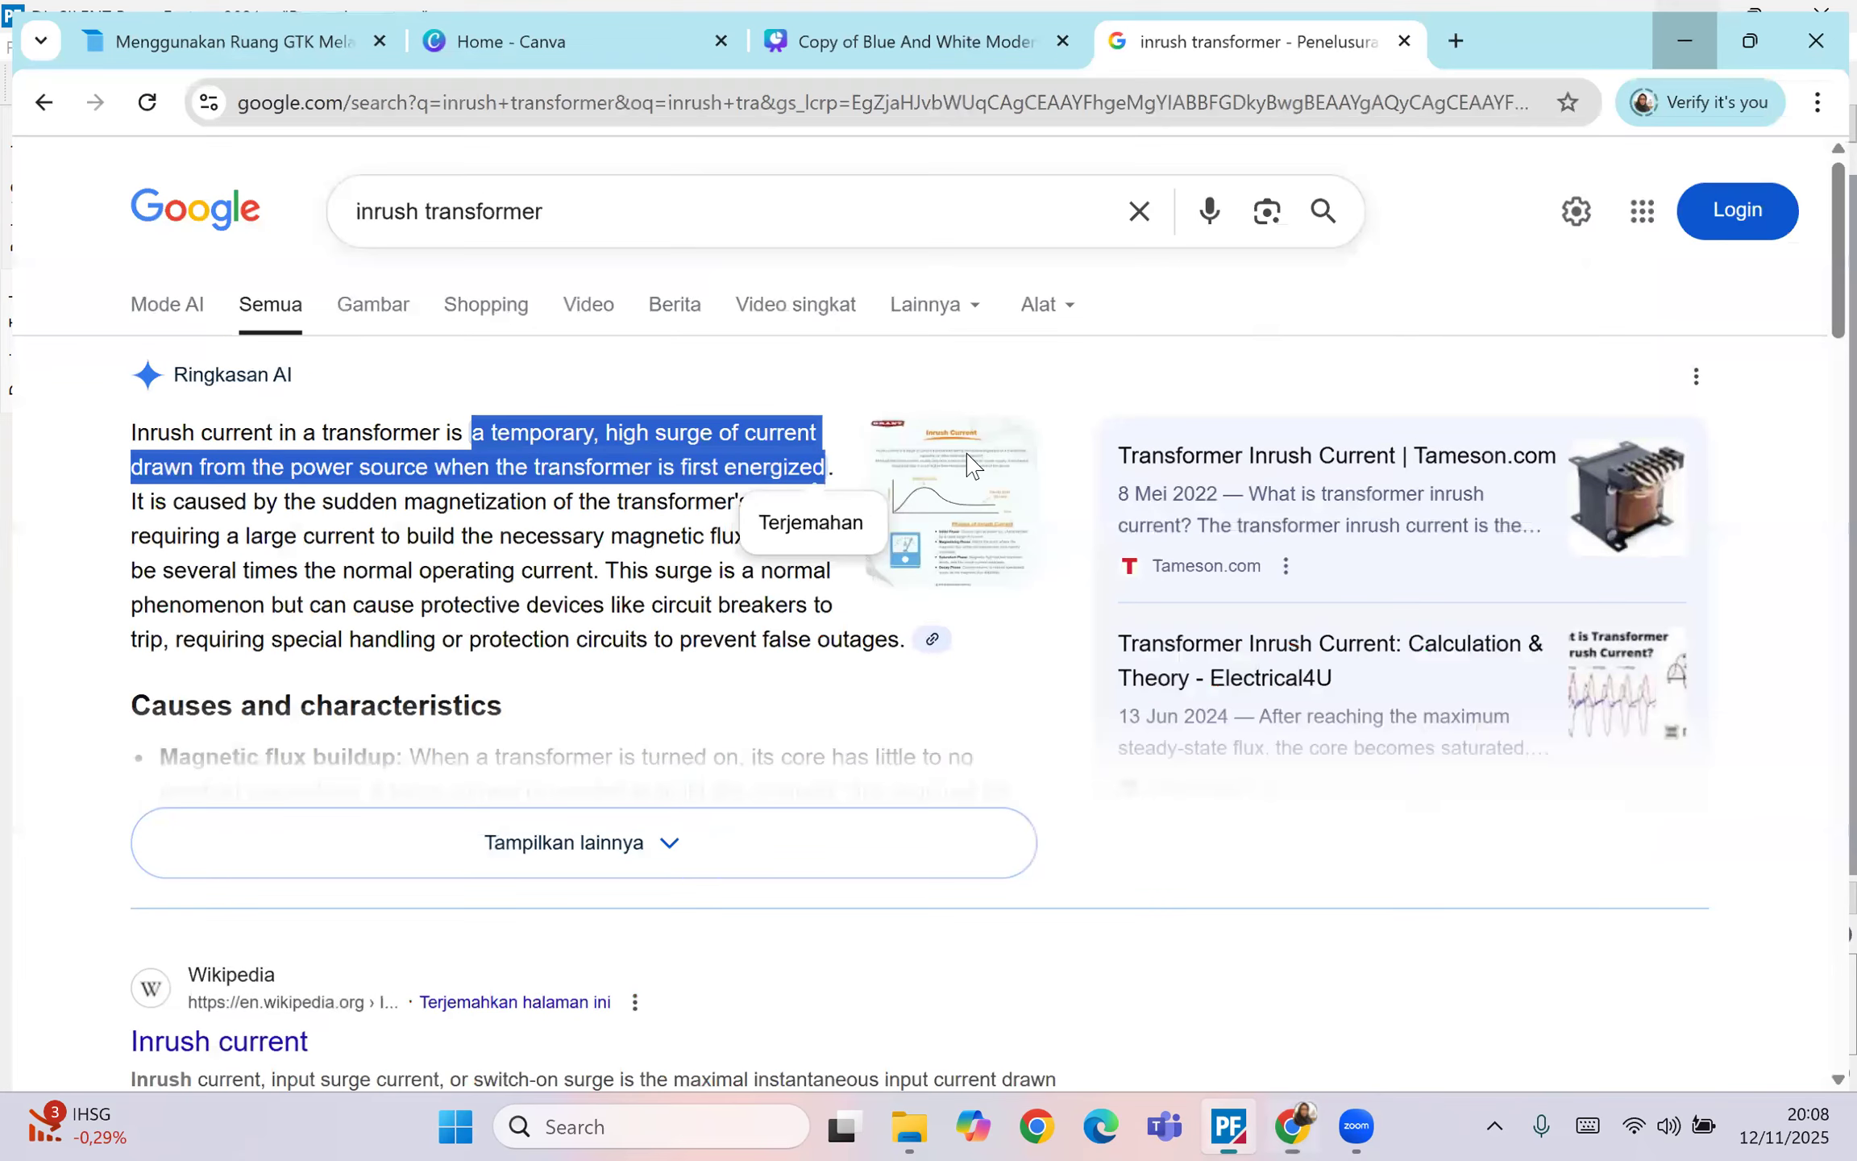
pyautogui.hotkey('alt', 'Tab')
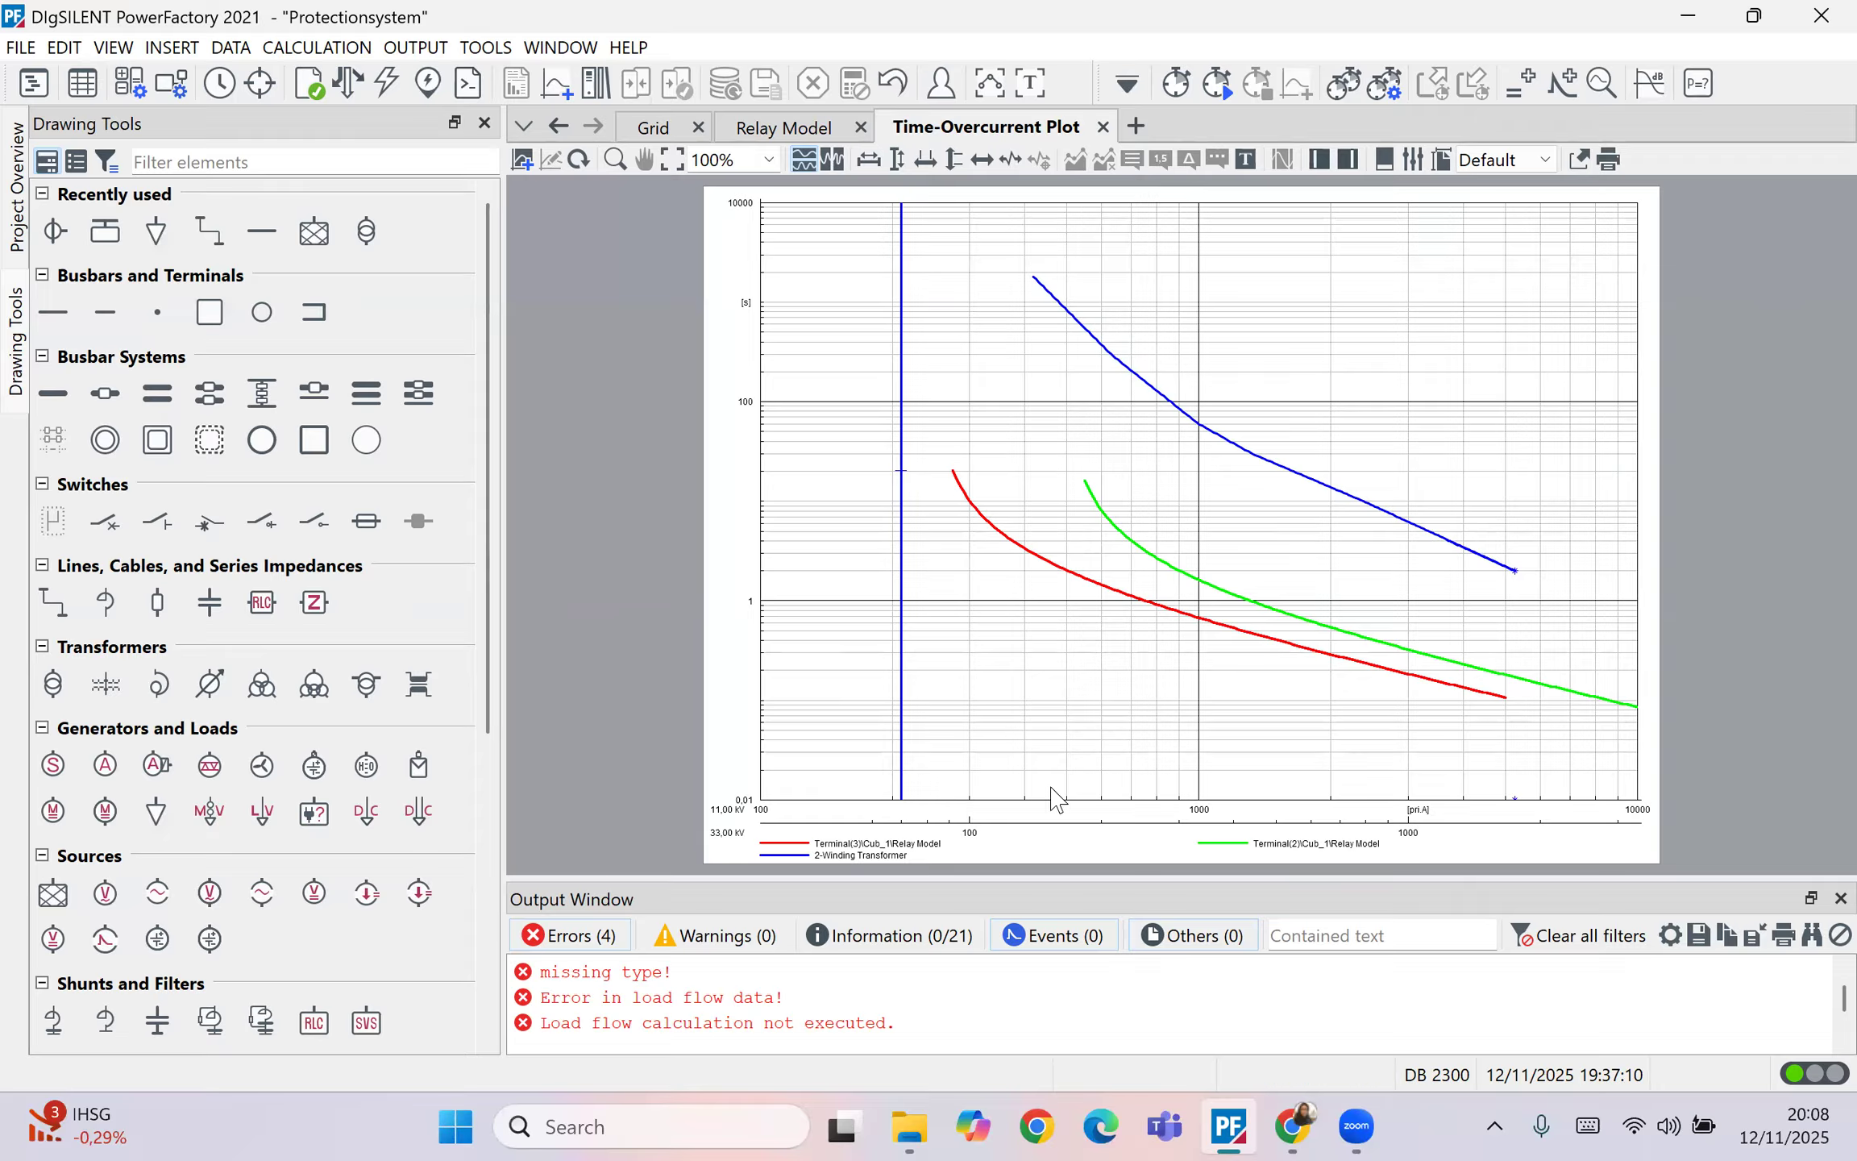
# Step: Compare tripping times along the two 51P relay curves with the transformer line in the time-overcurrent plot
pyautogui.moveTo(905, 677)
pyautogui.moveTo(1326, 650)
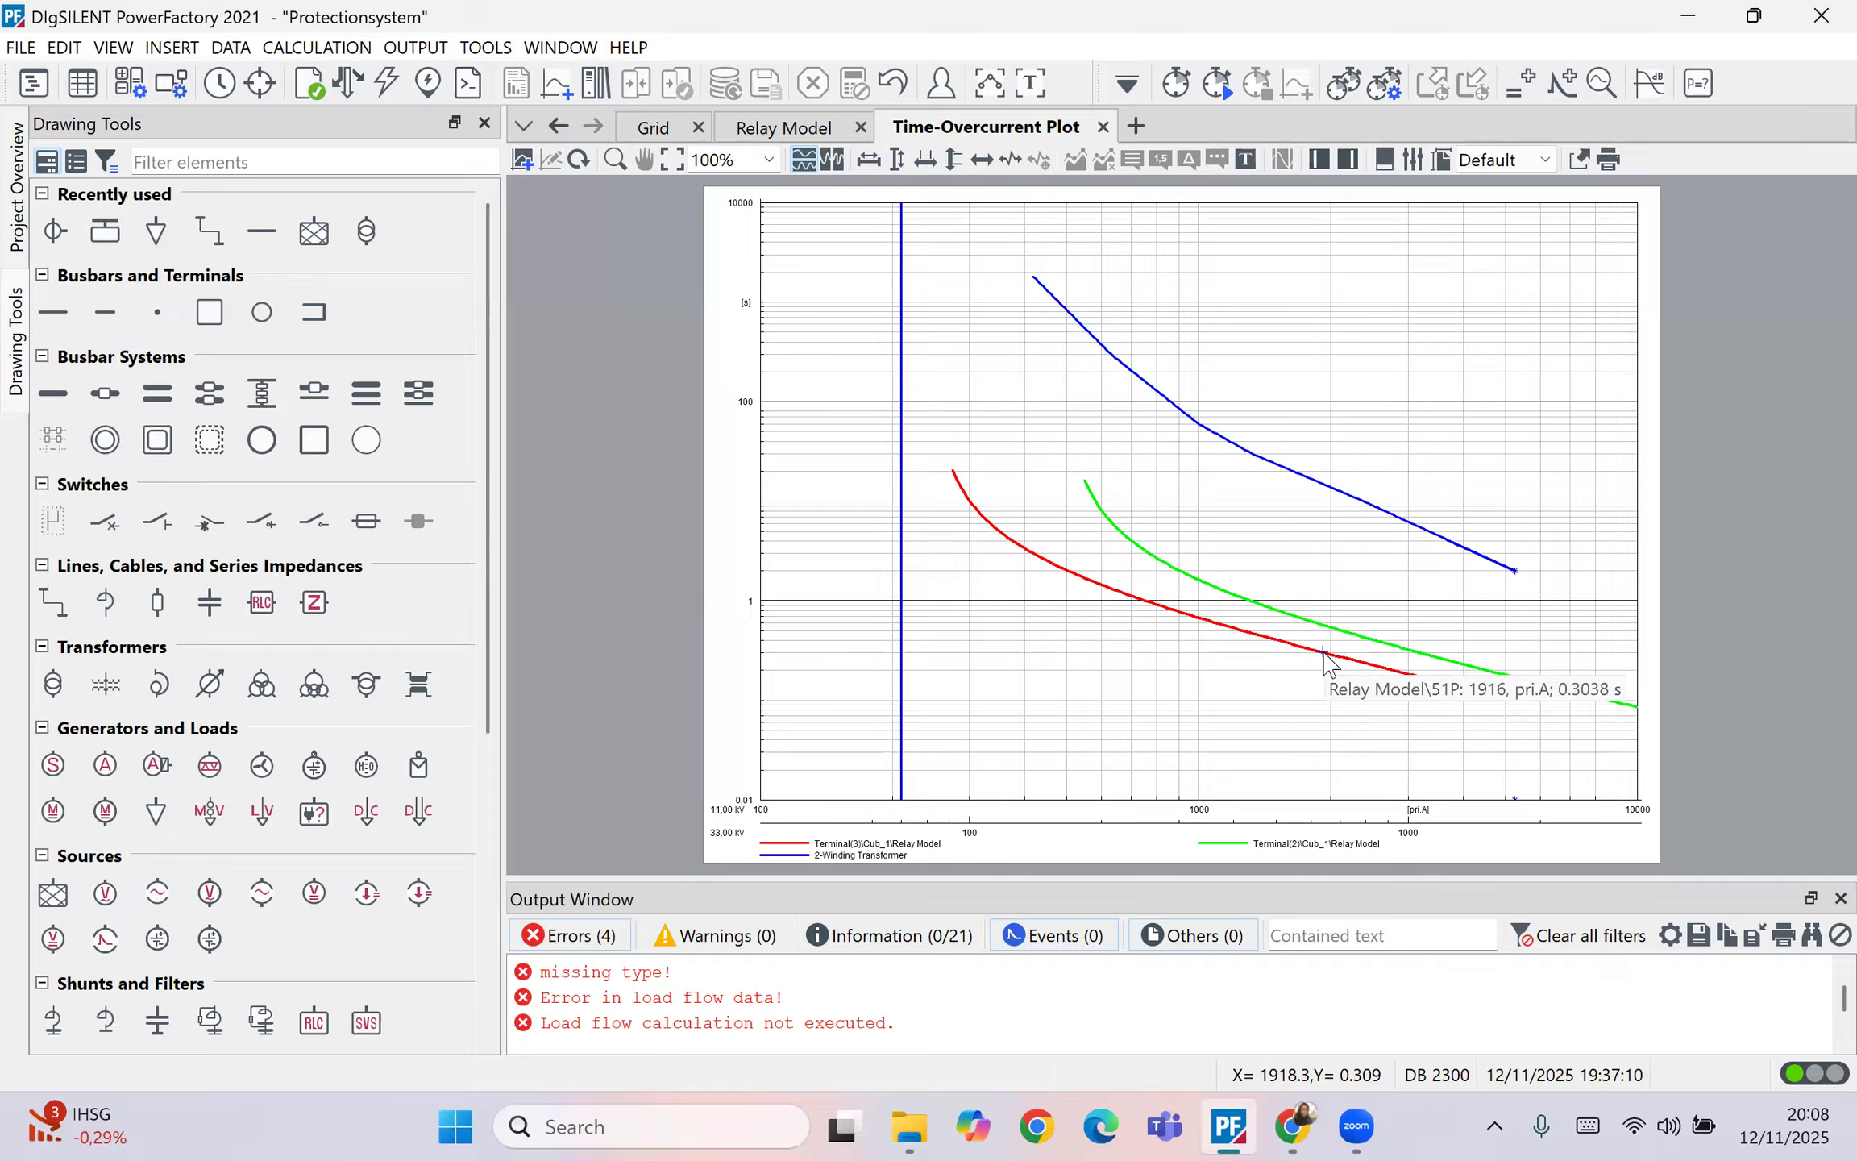
pyautogui.moveTo(1227, 597)
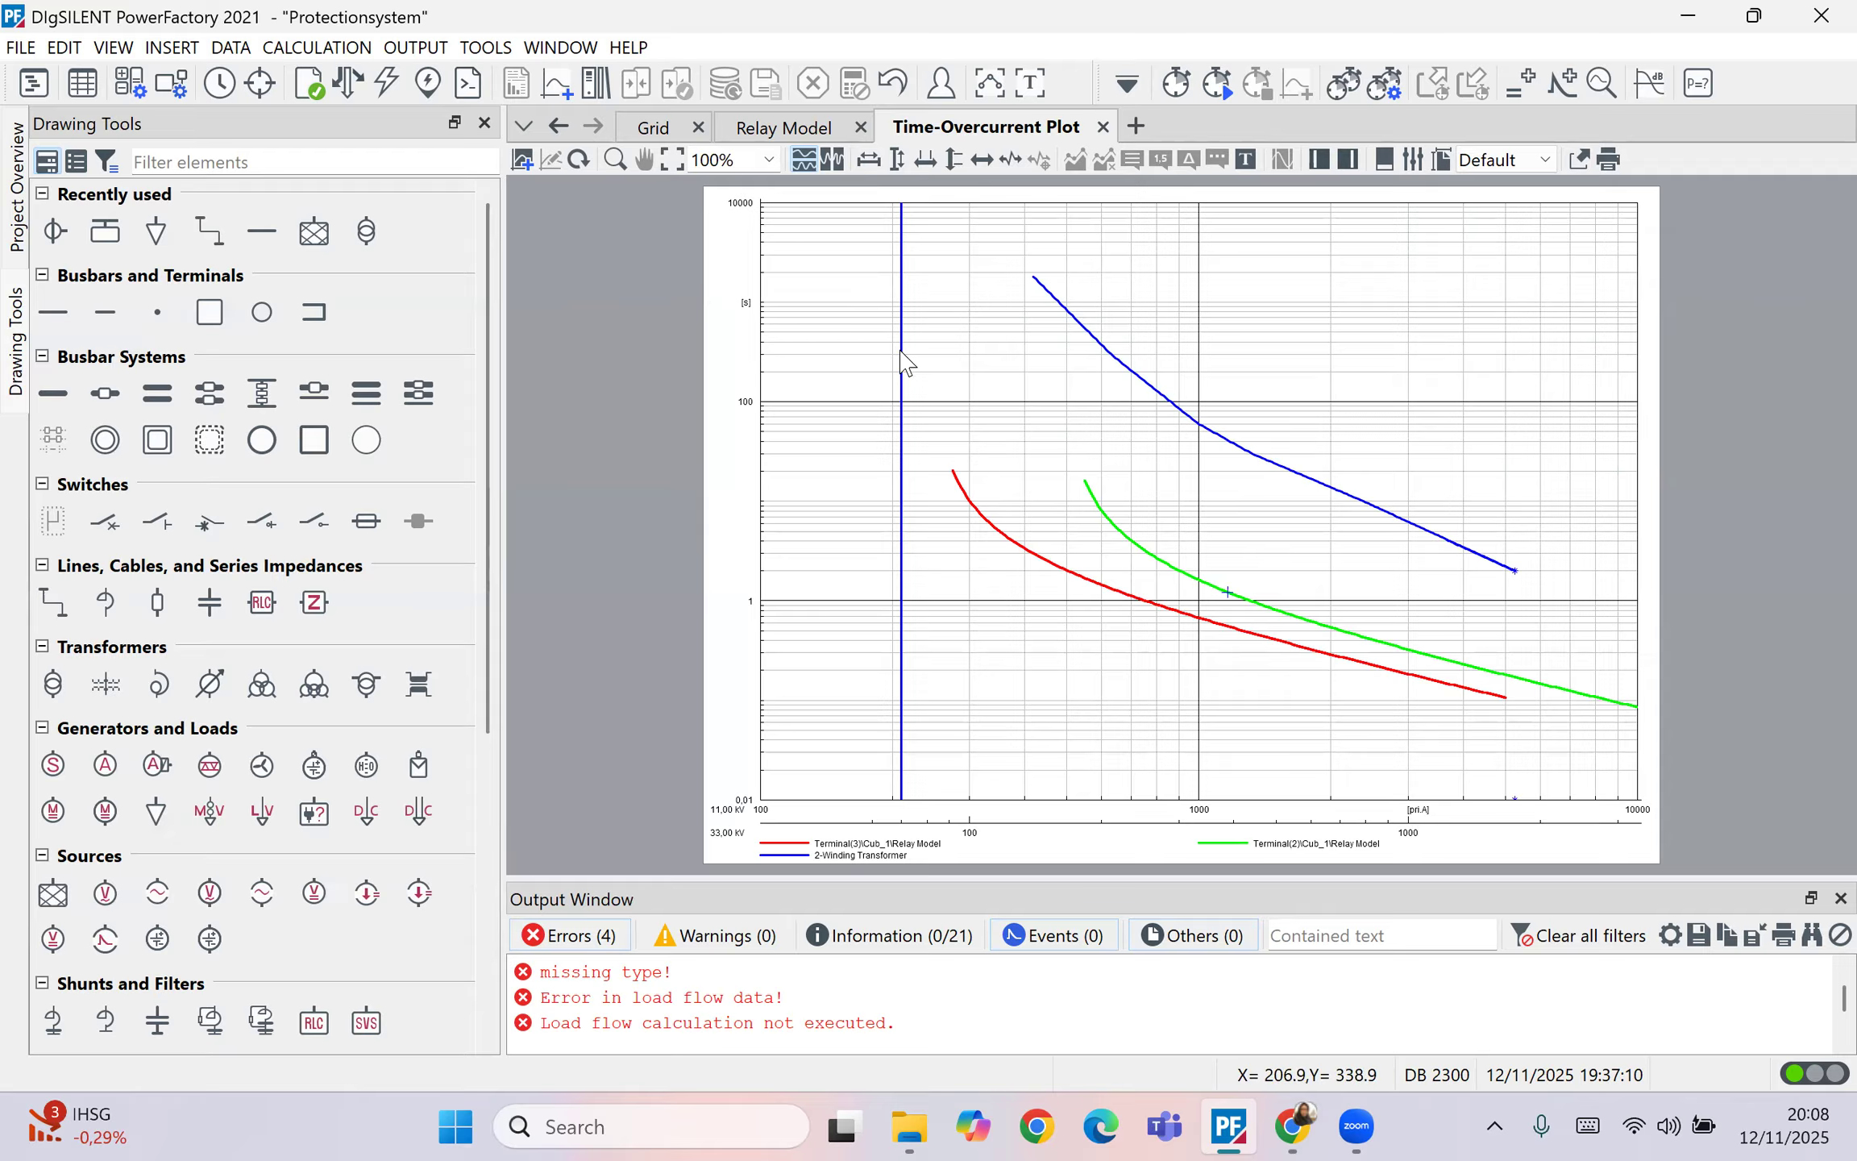
pyautogui.moveTo(901, 352)
# Step: Review the relay model diagram and the complete single-line network, and return to the time-overcurrent plot
pyautogui.click(771, 137)
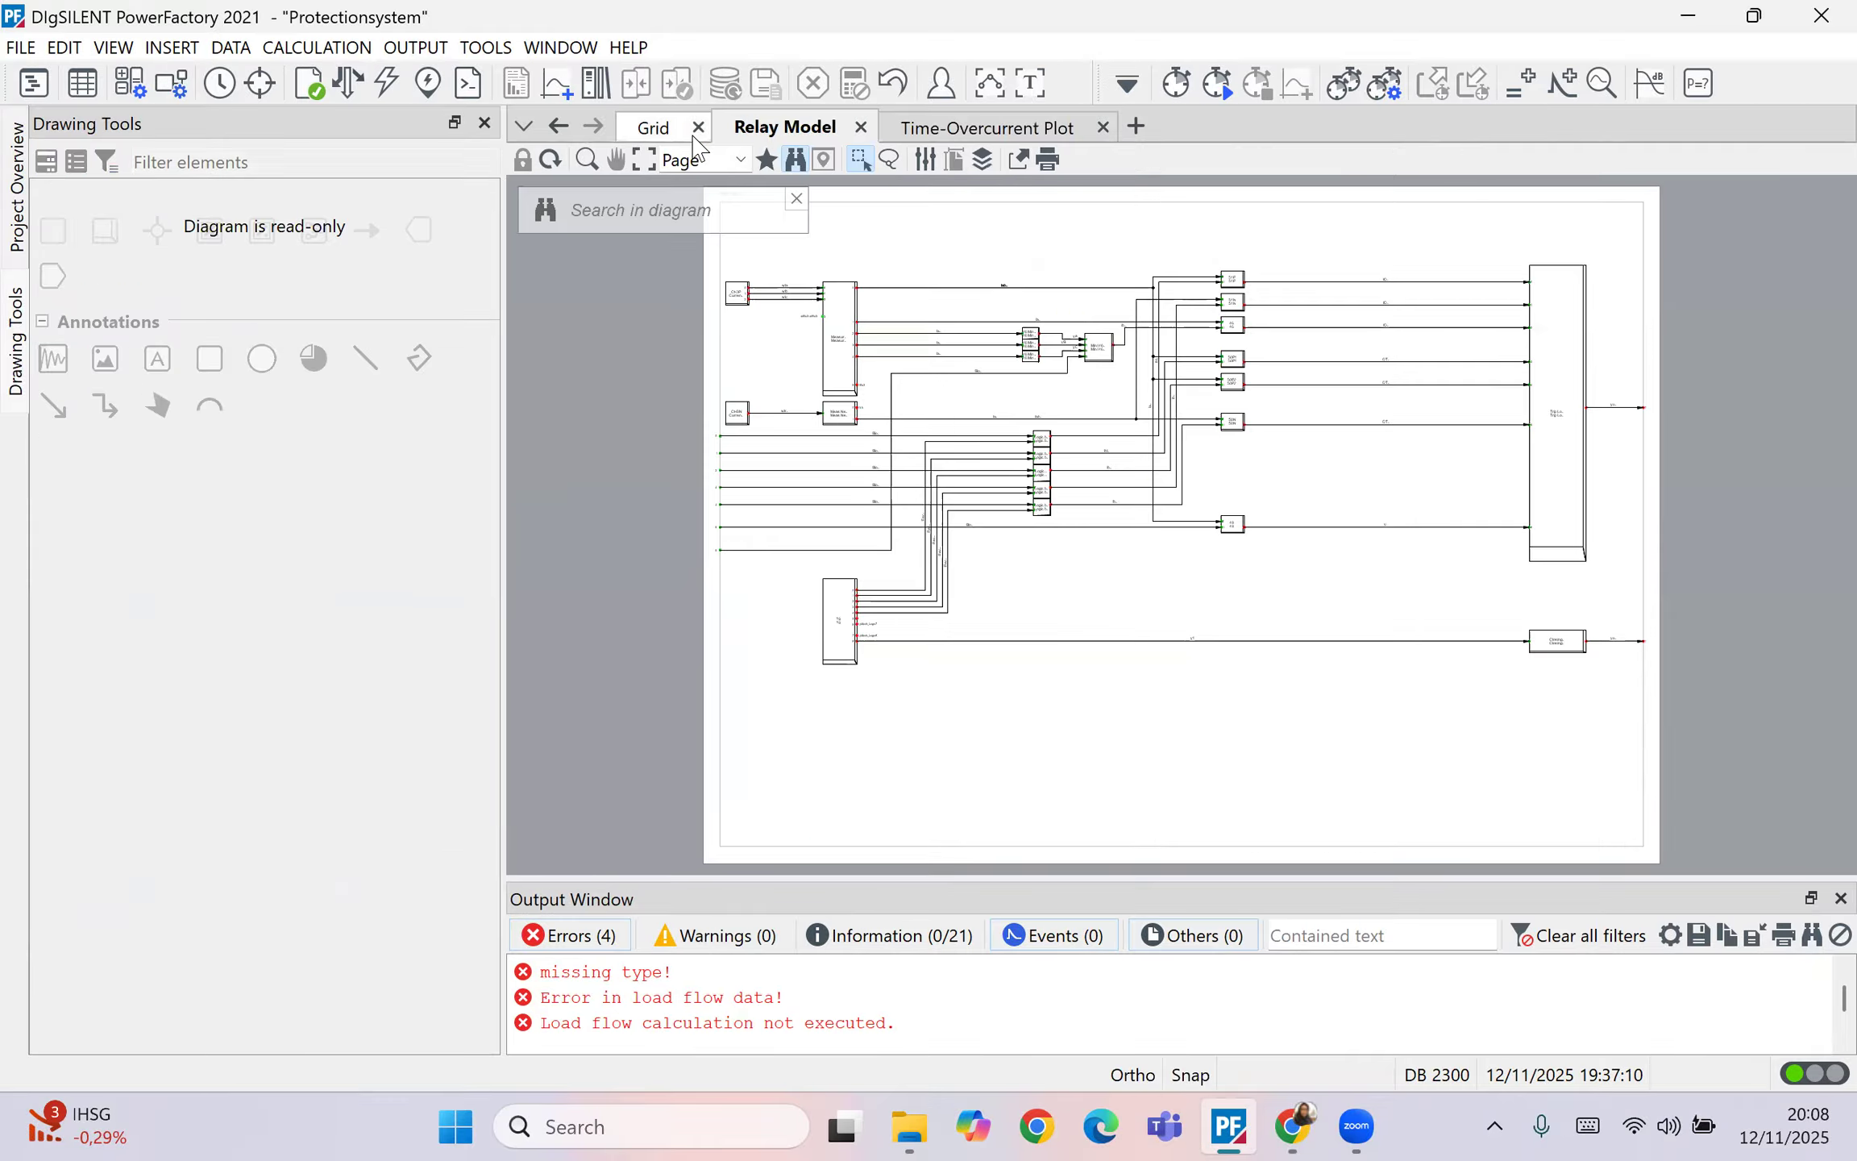
pyautogui.click(676, 135)
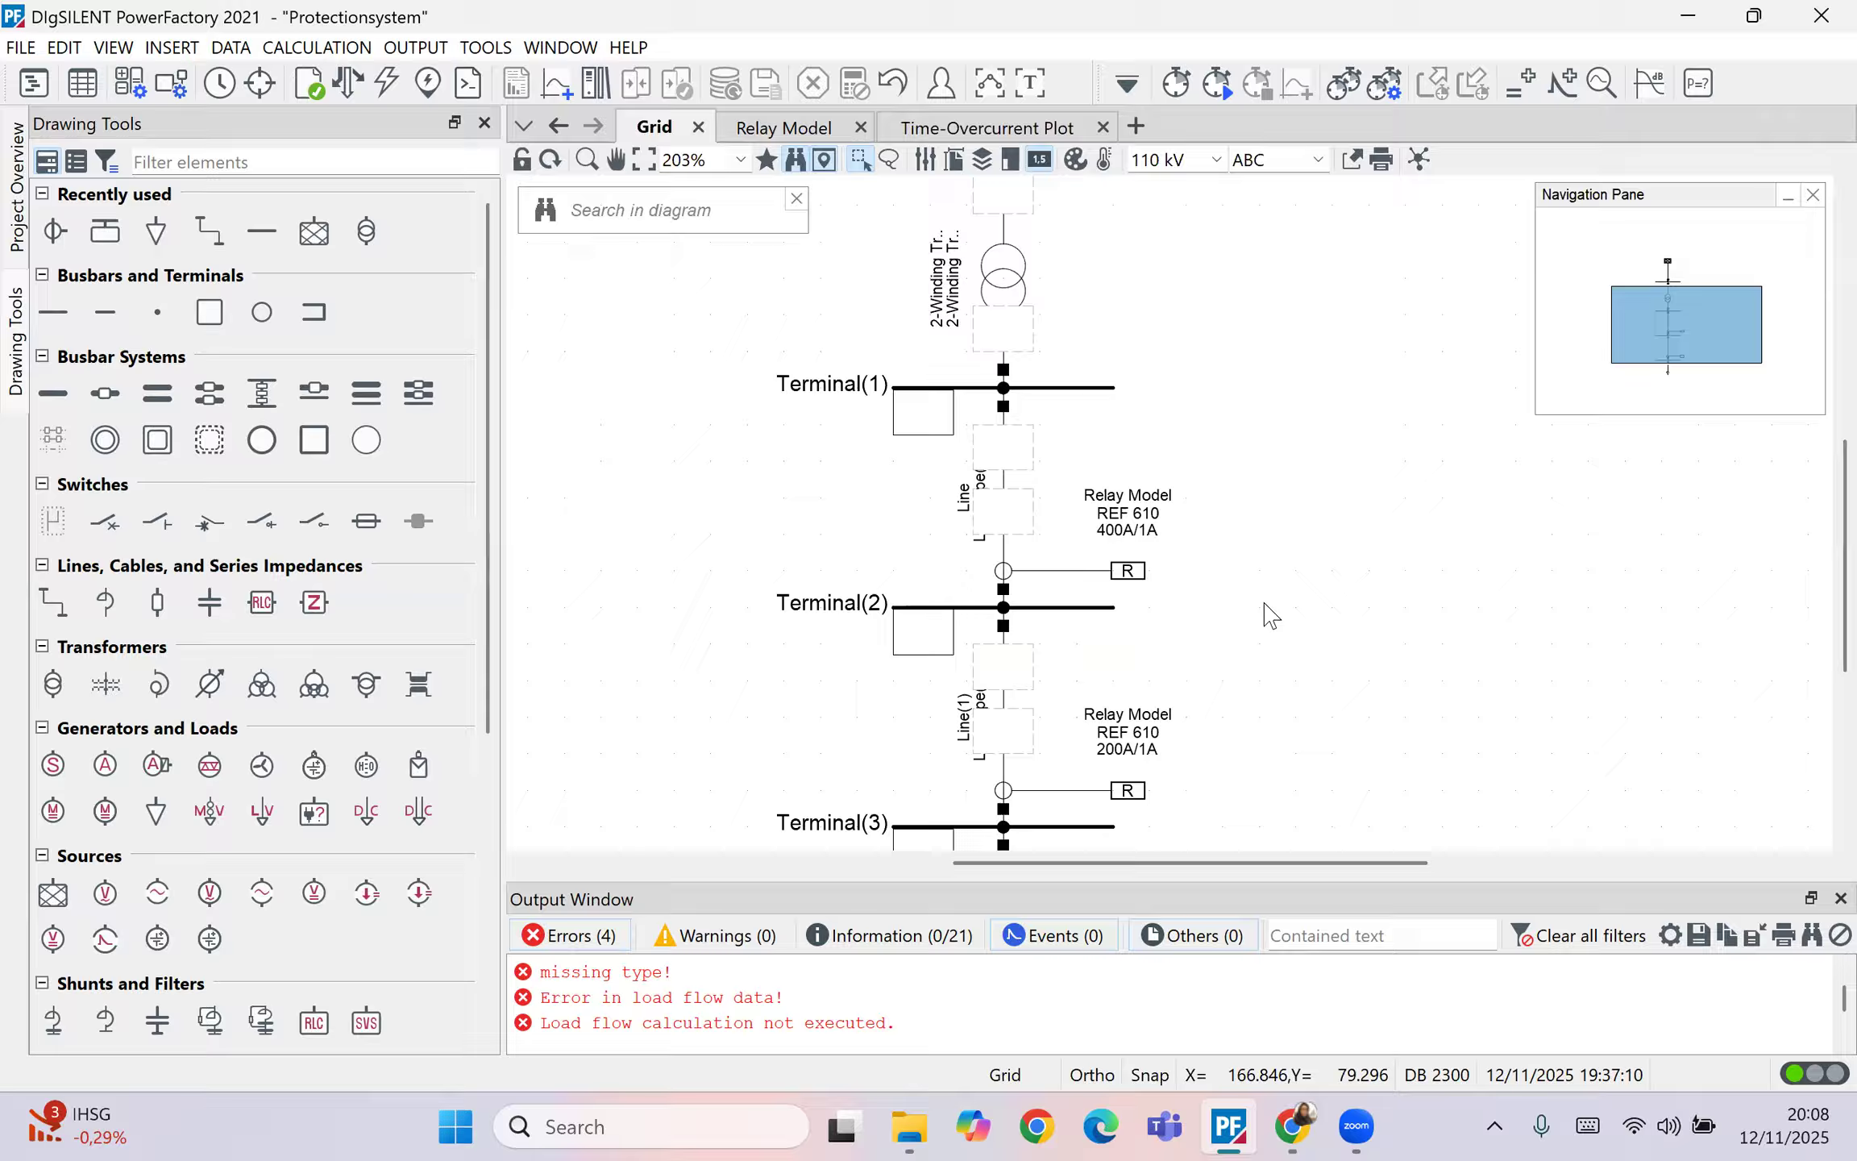
pyautogui.scroll(-4, 1269, 615)
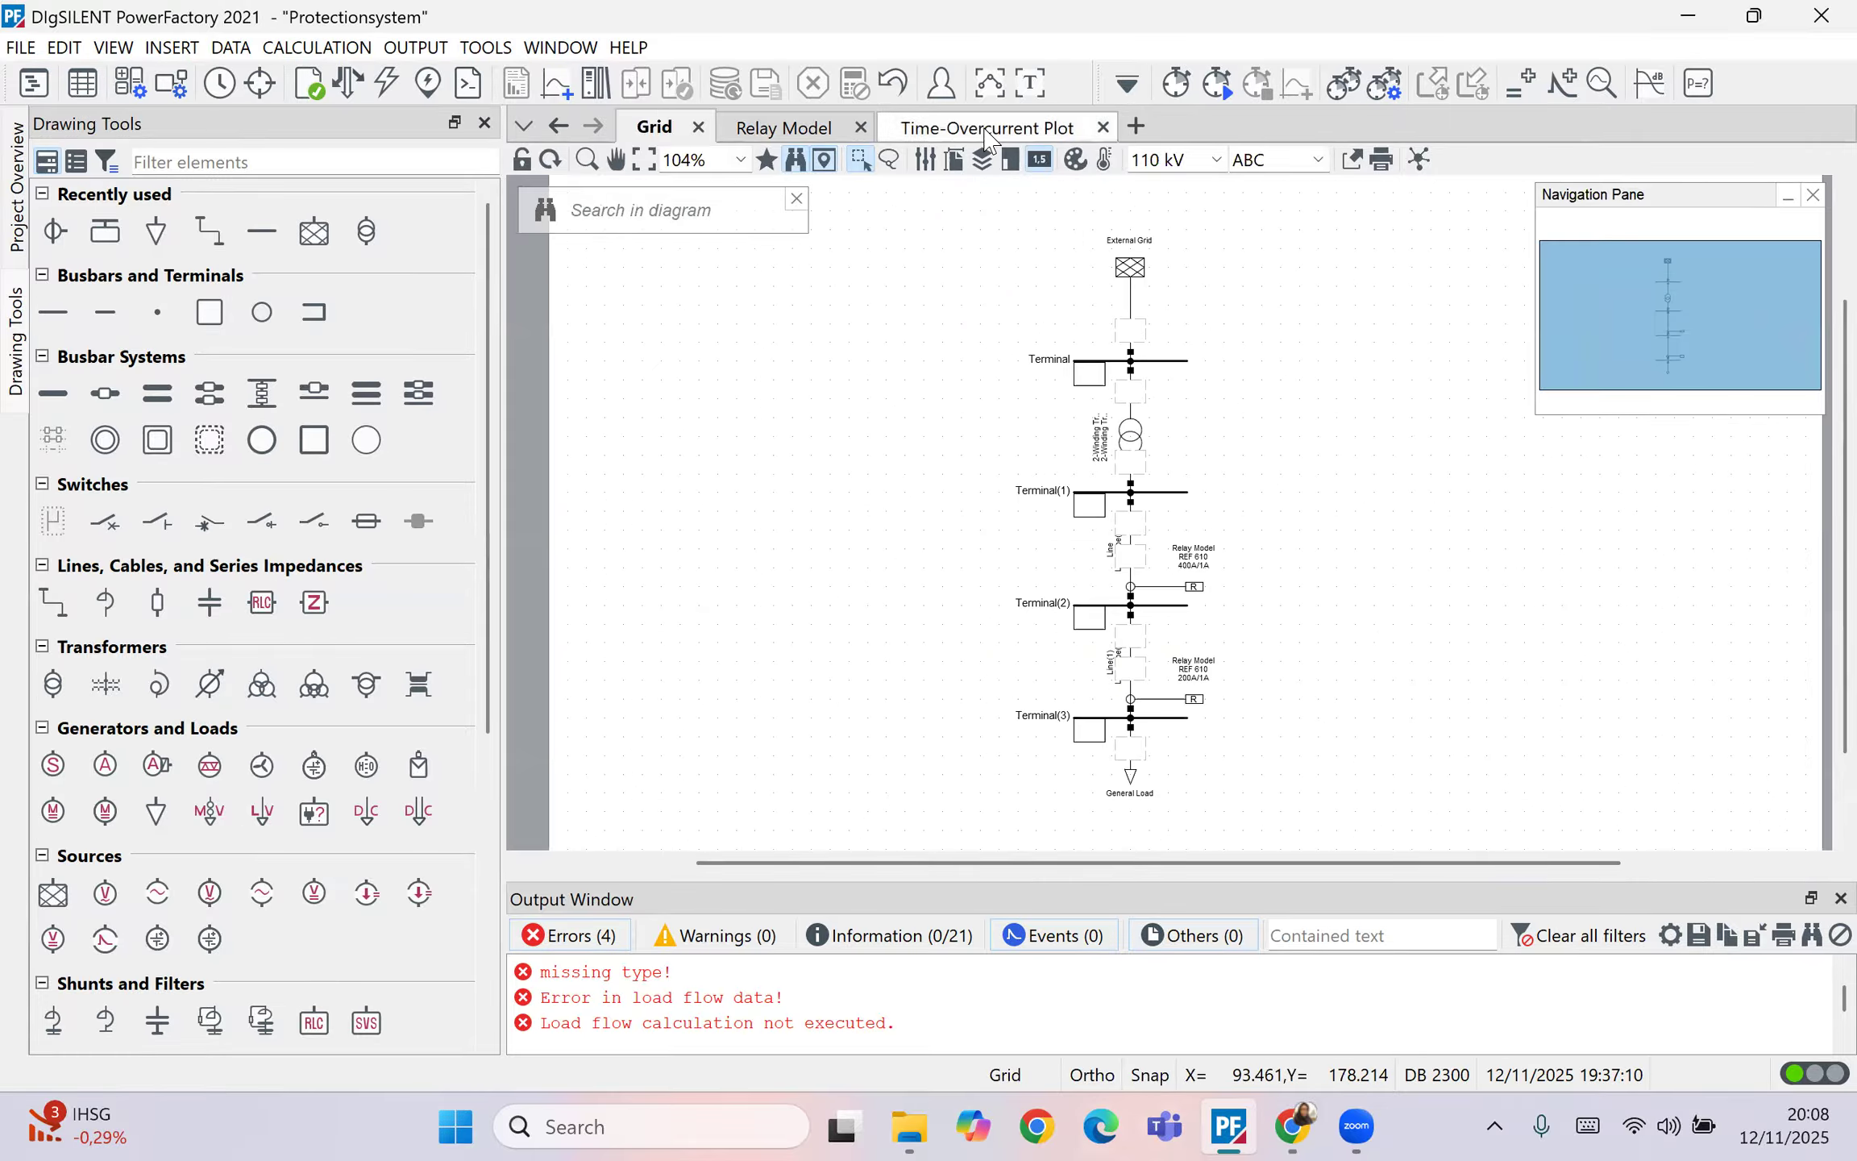
pyautogui.click(991, 134)
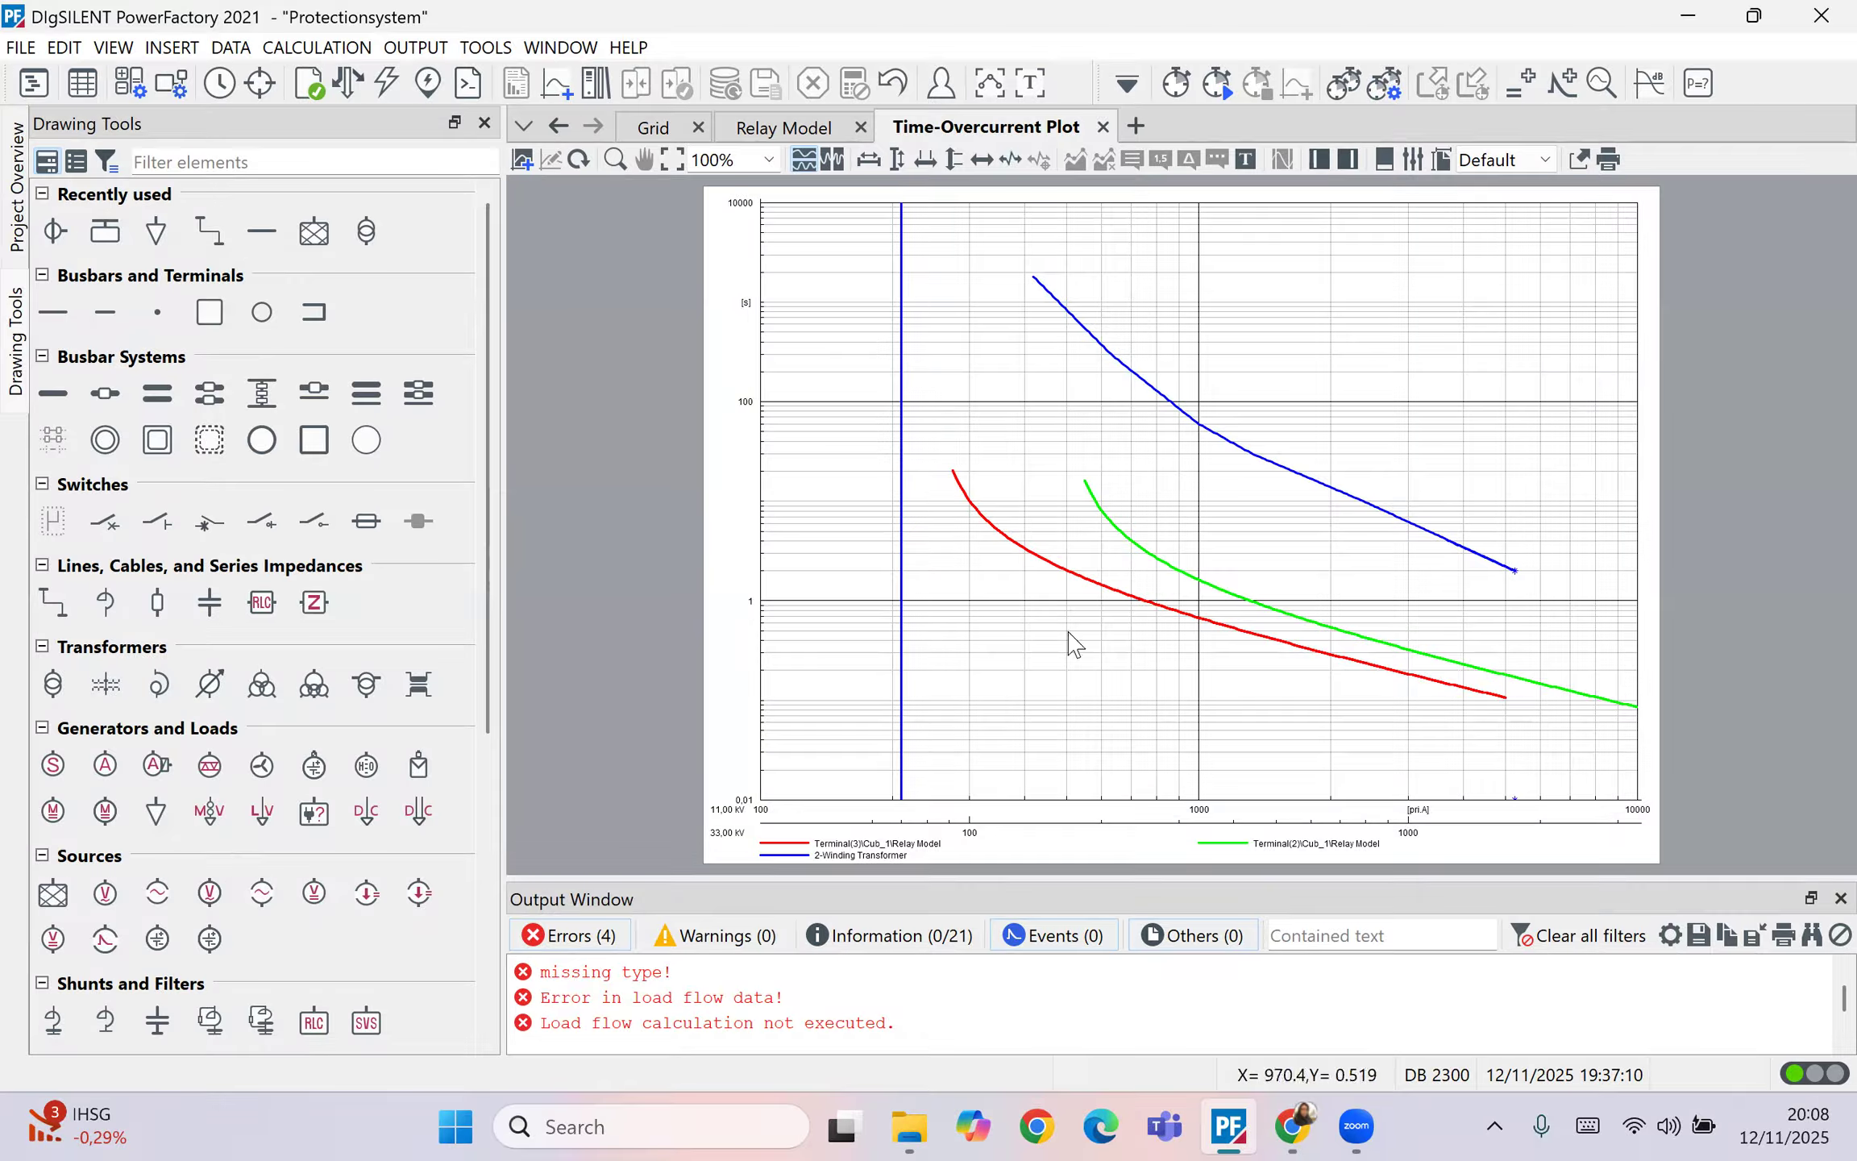
# Step: Select the whole network in the Grid diagram from the external grid to the general load and define a new path, keeping the default settings
pyautogui.click(653, 129)
pyautogui.moveTo(943, 229); pyautogui.dragTo(1264, 833)
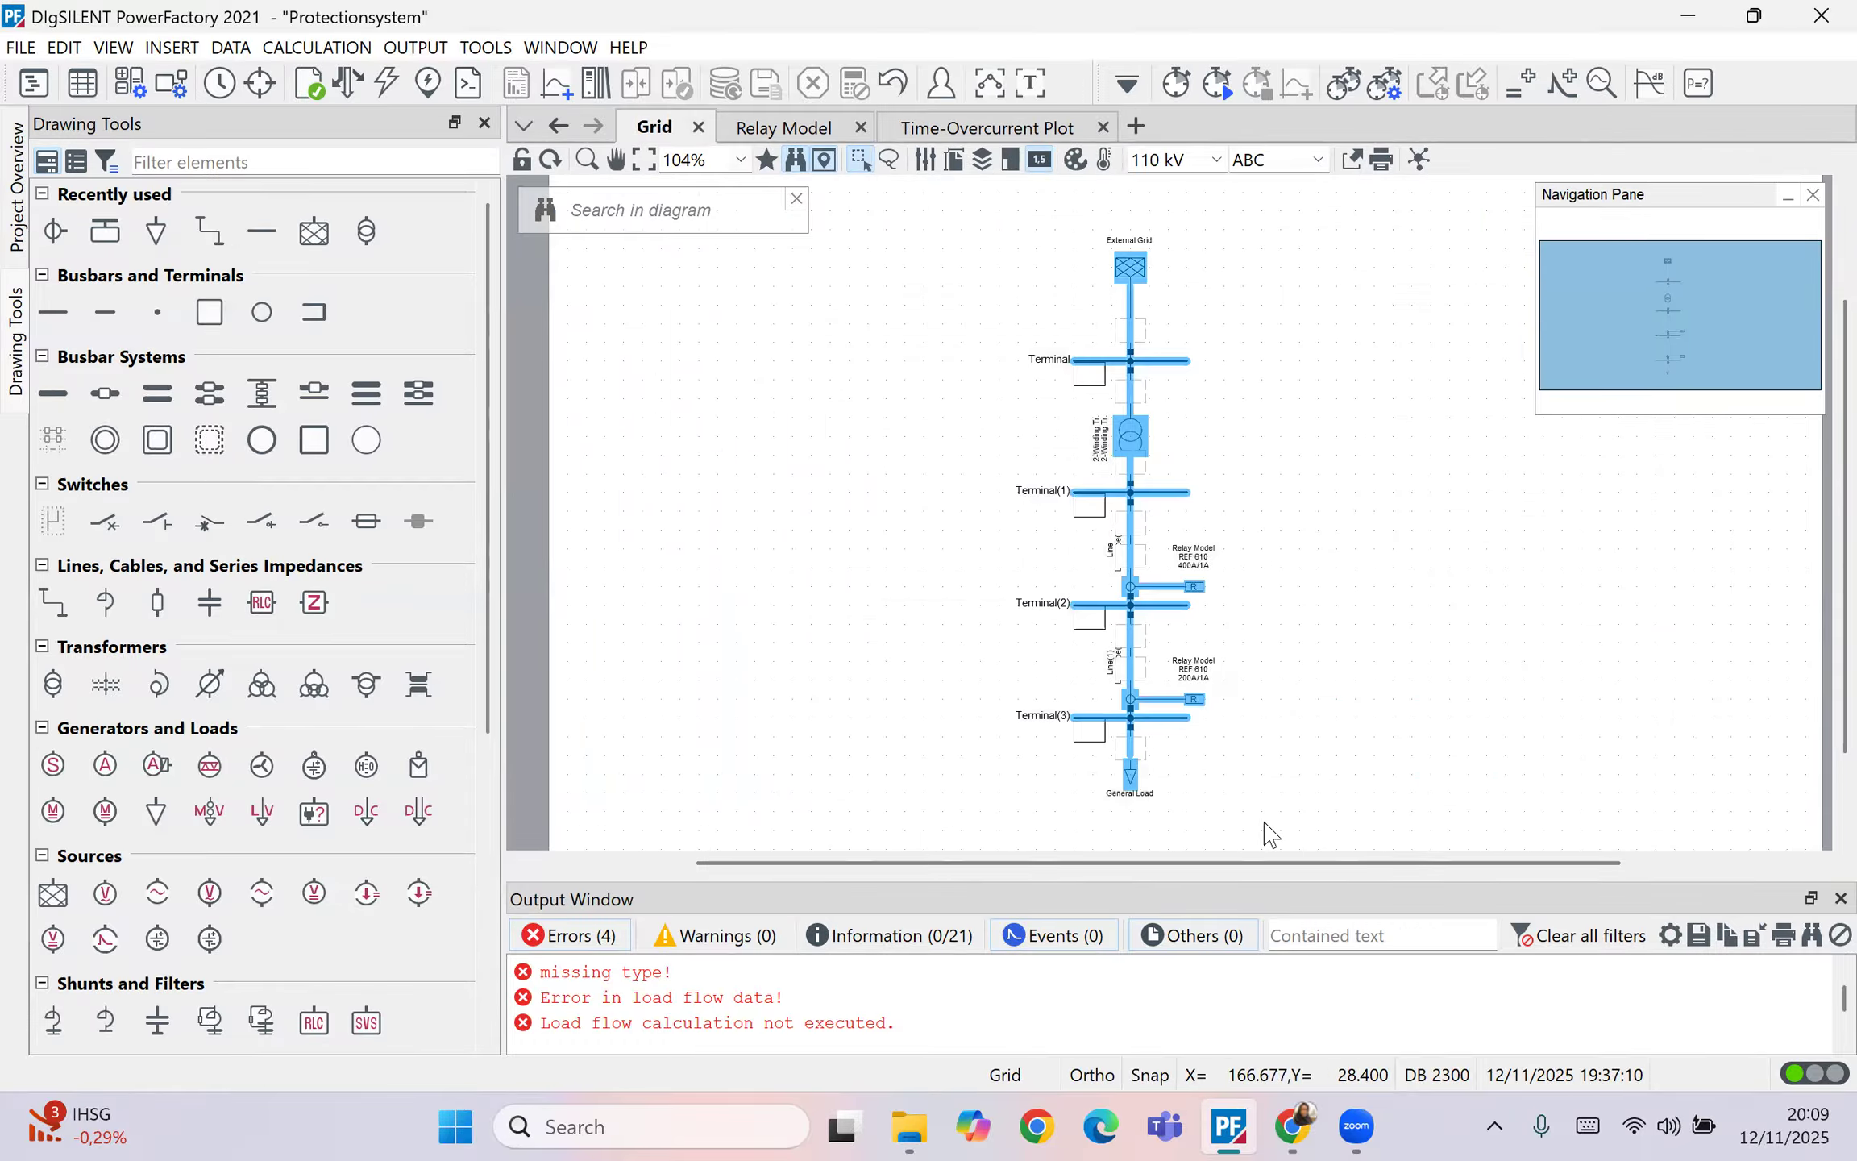
pyautogui.rightClick(1120, 435)
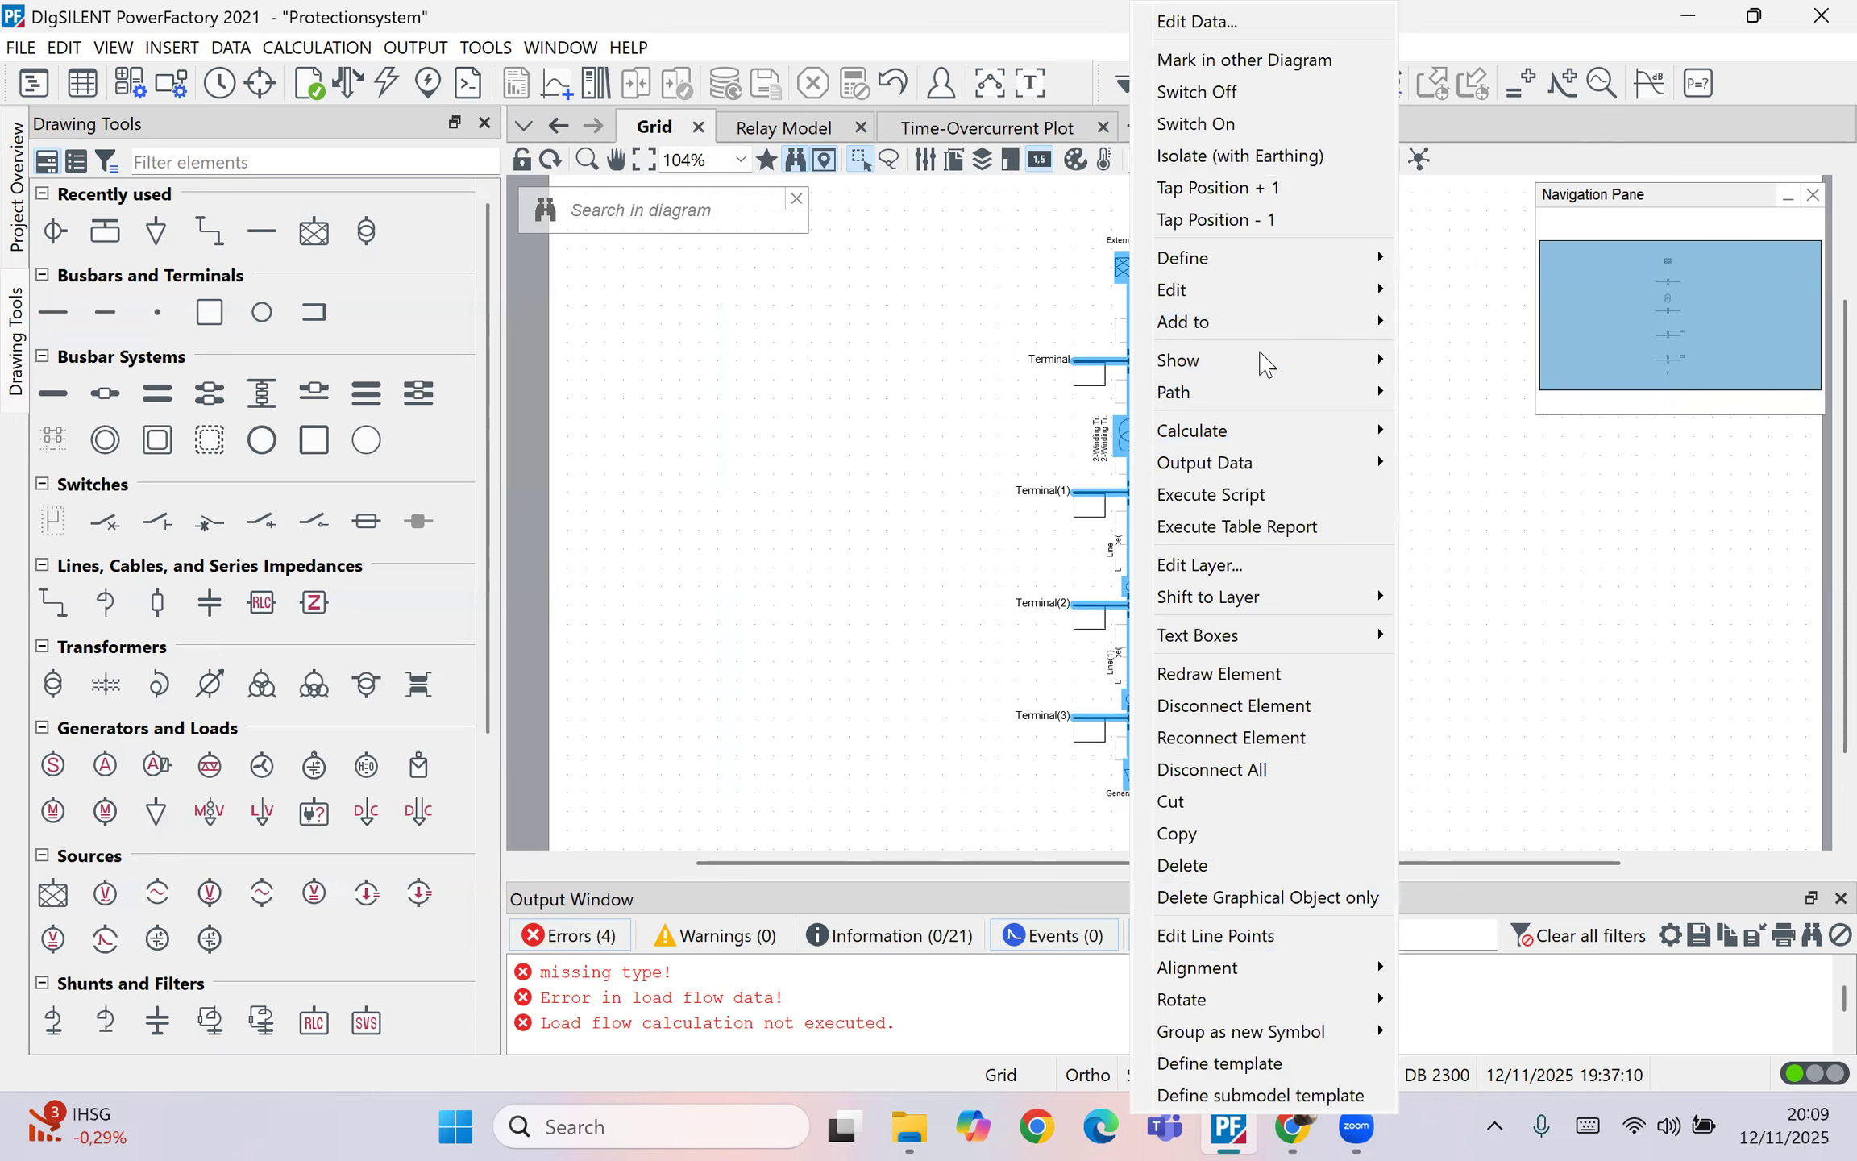
pyautogui.moveTo(1261, 393)
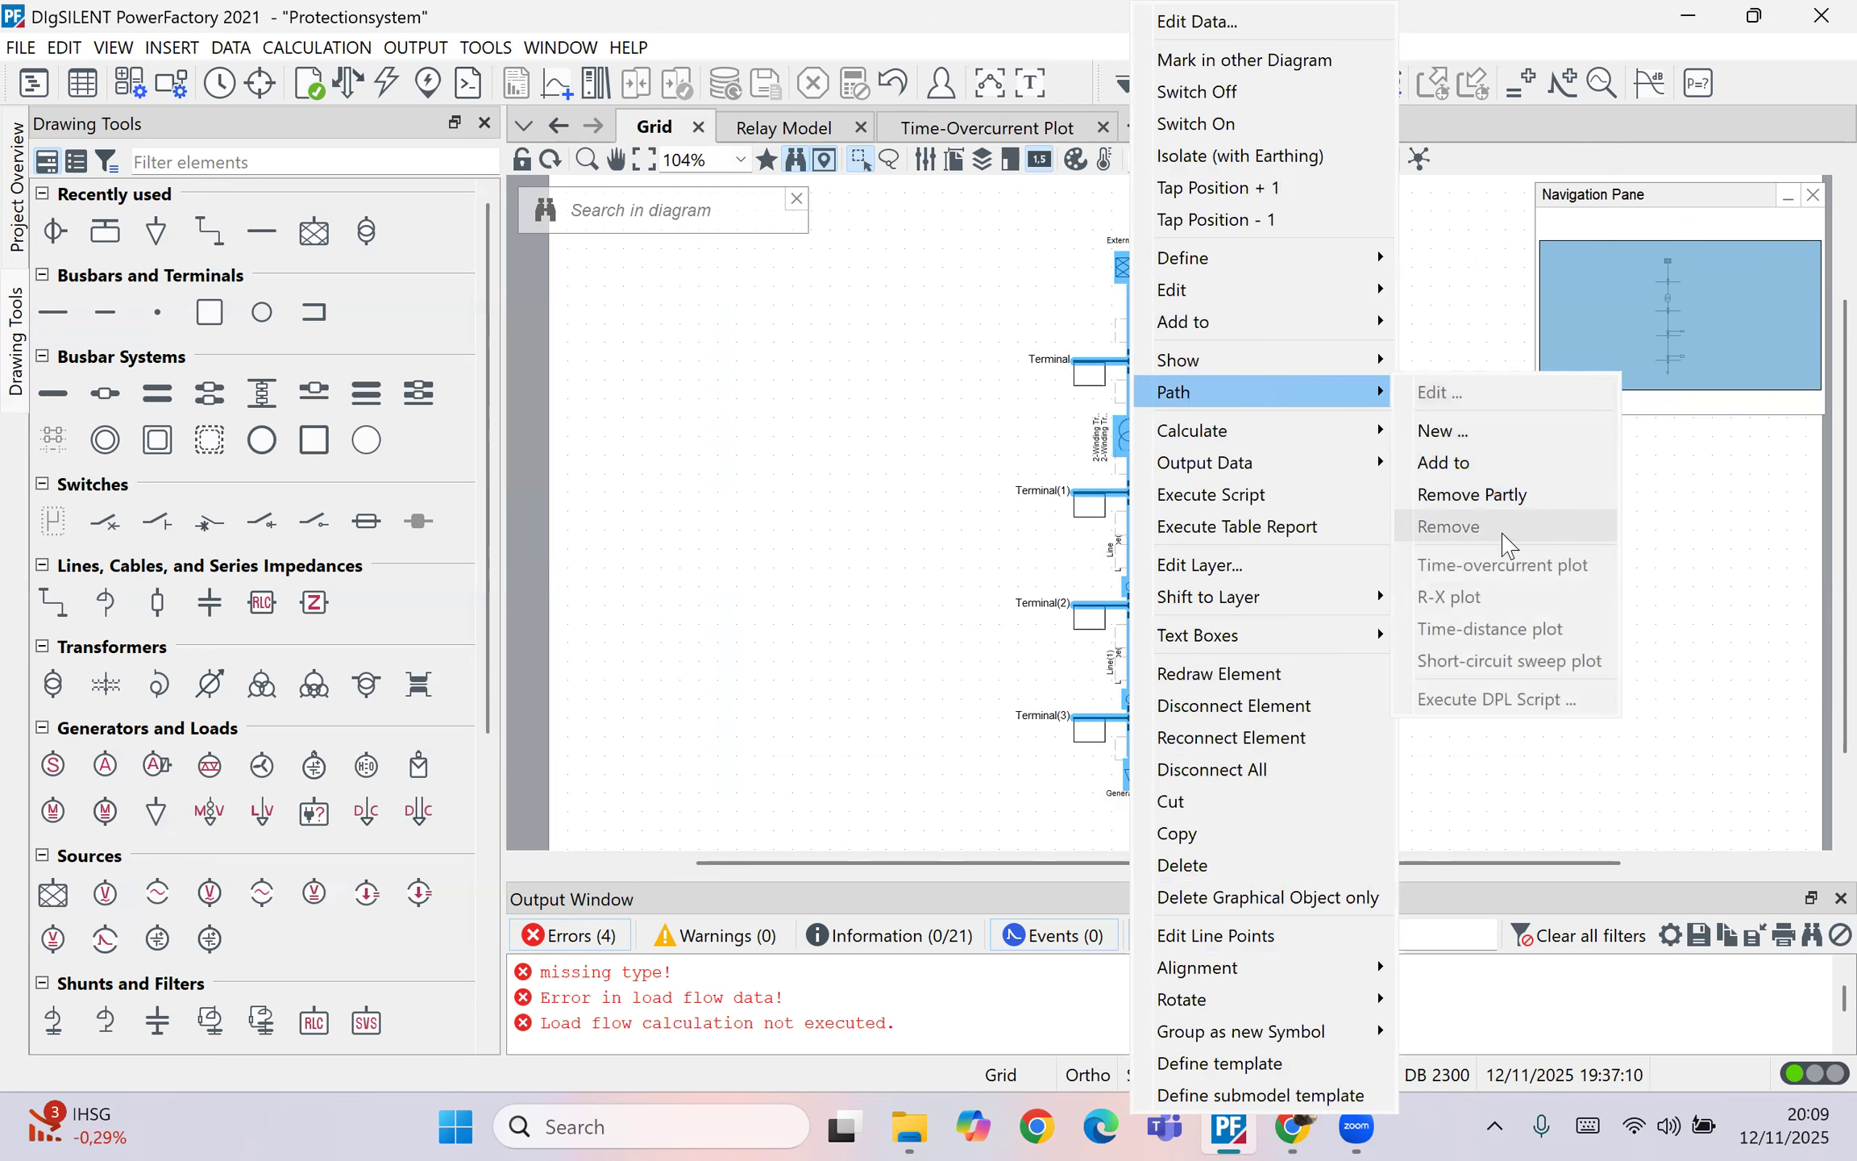
pyautogui.click(1491, 432)
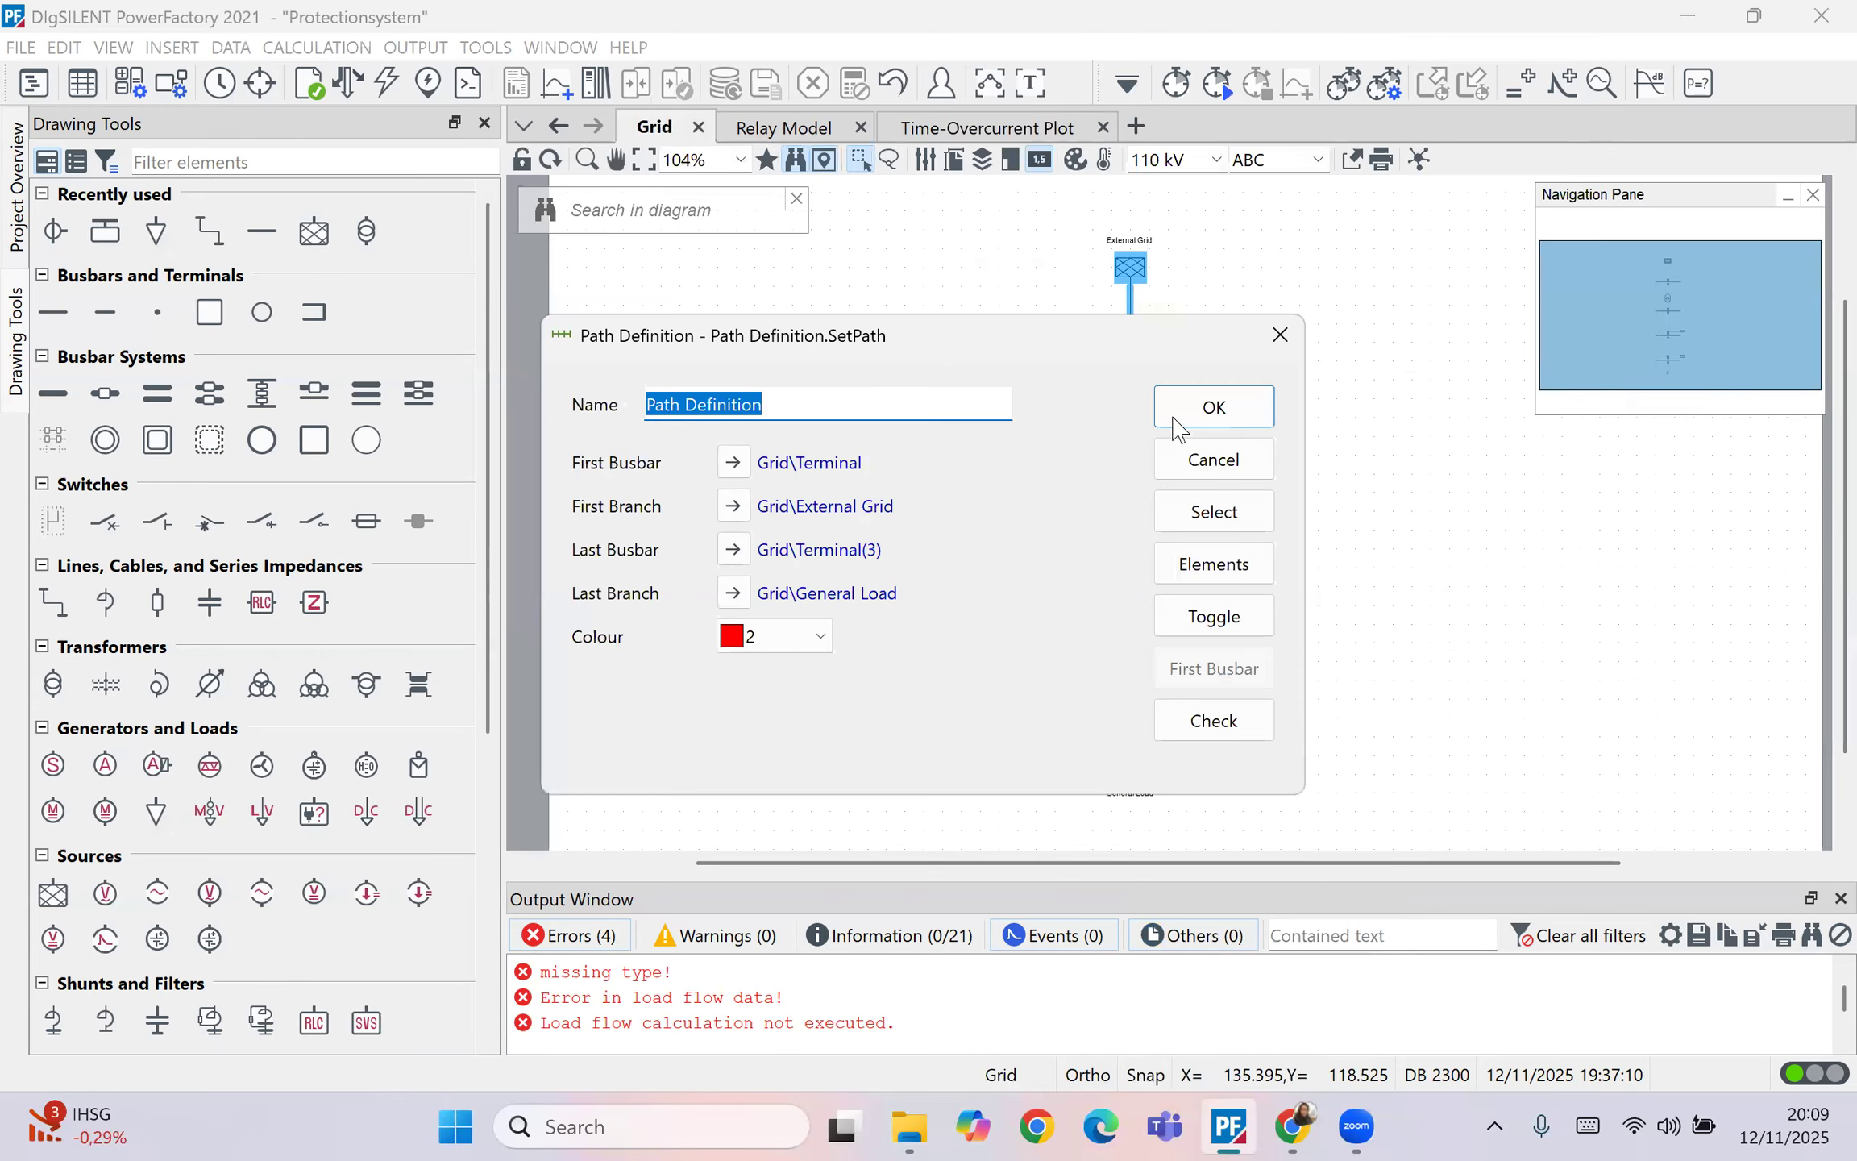
pyautogui.click(1244, 403)
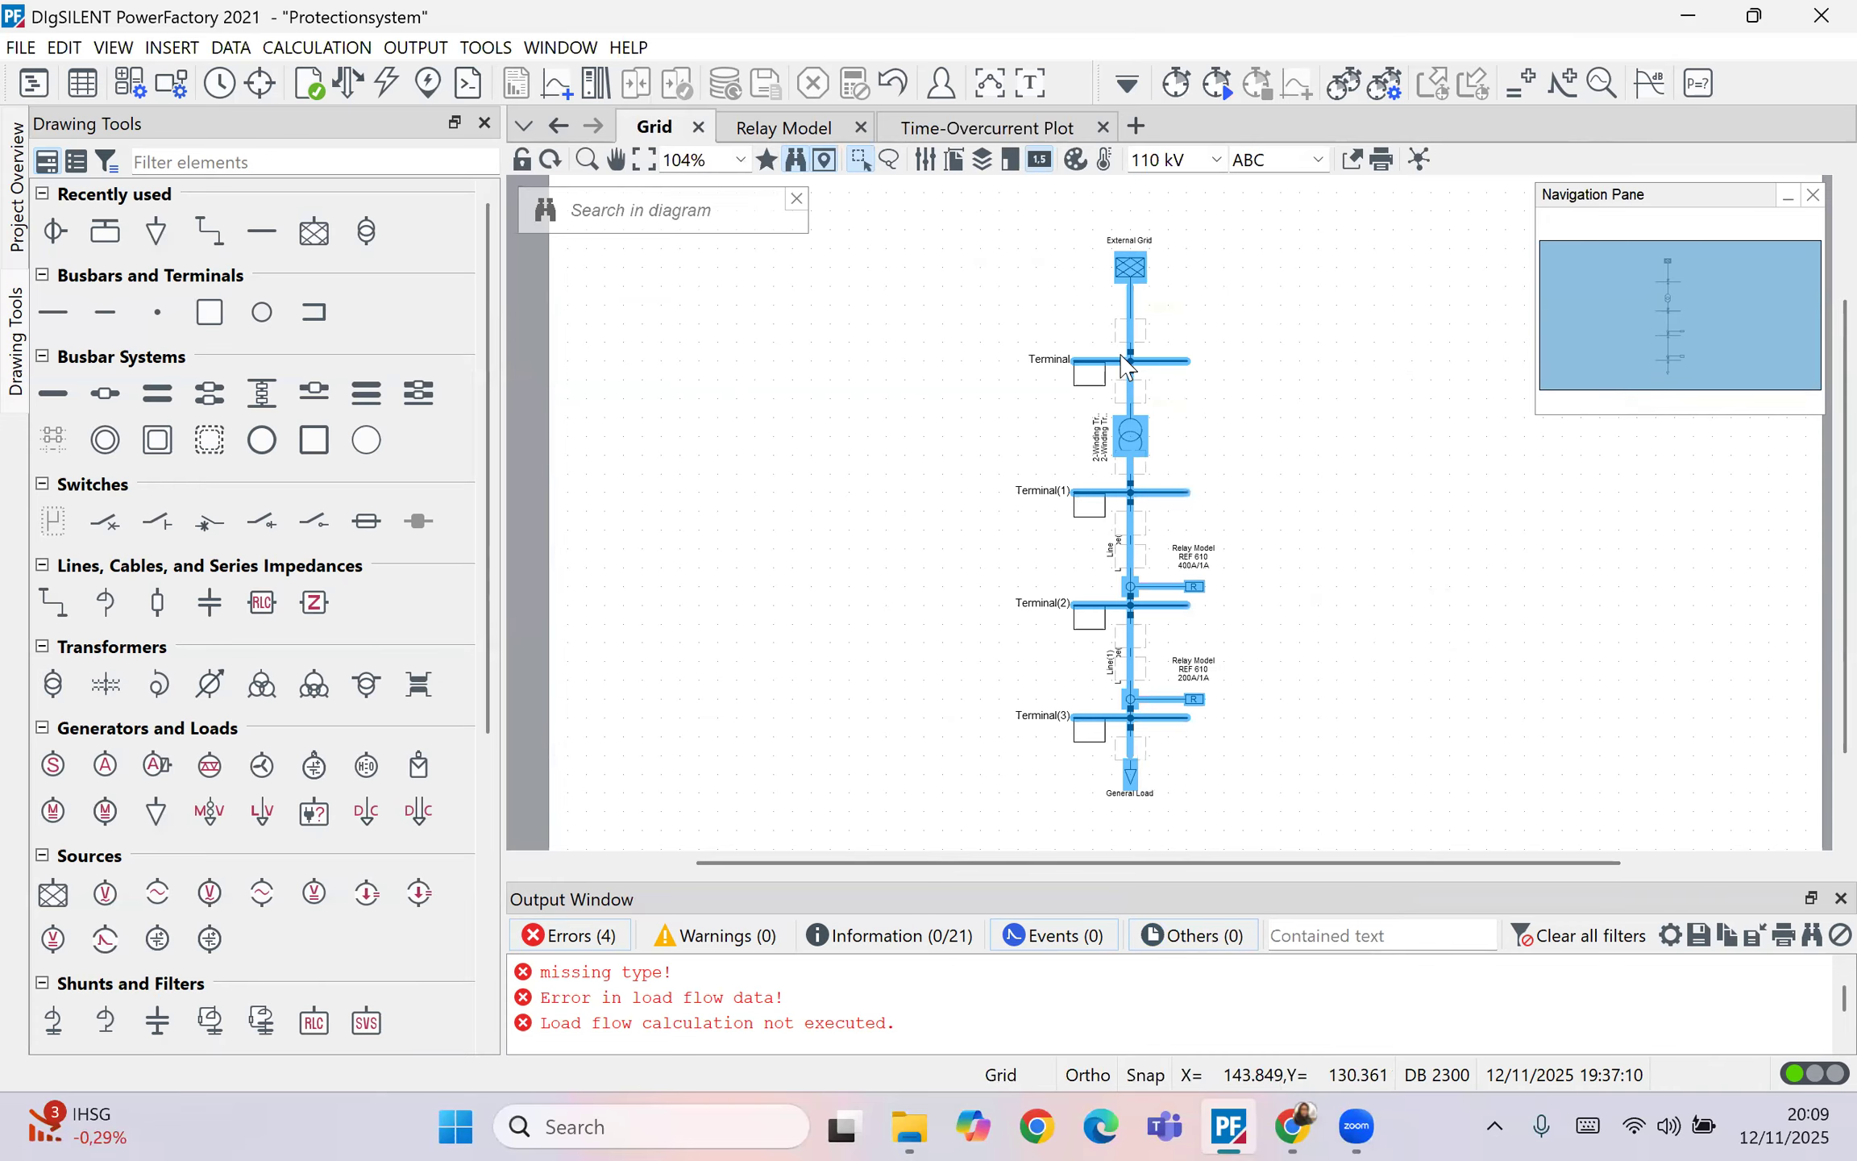
# Step: Create a time-overcurrent plot for the path from the external grid to the general load
pyautogui.rightClick(1127, 439)
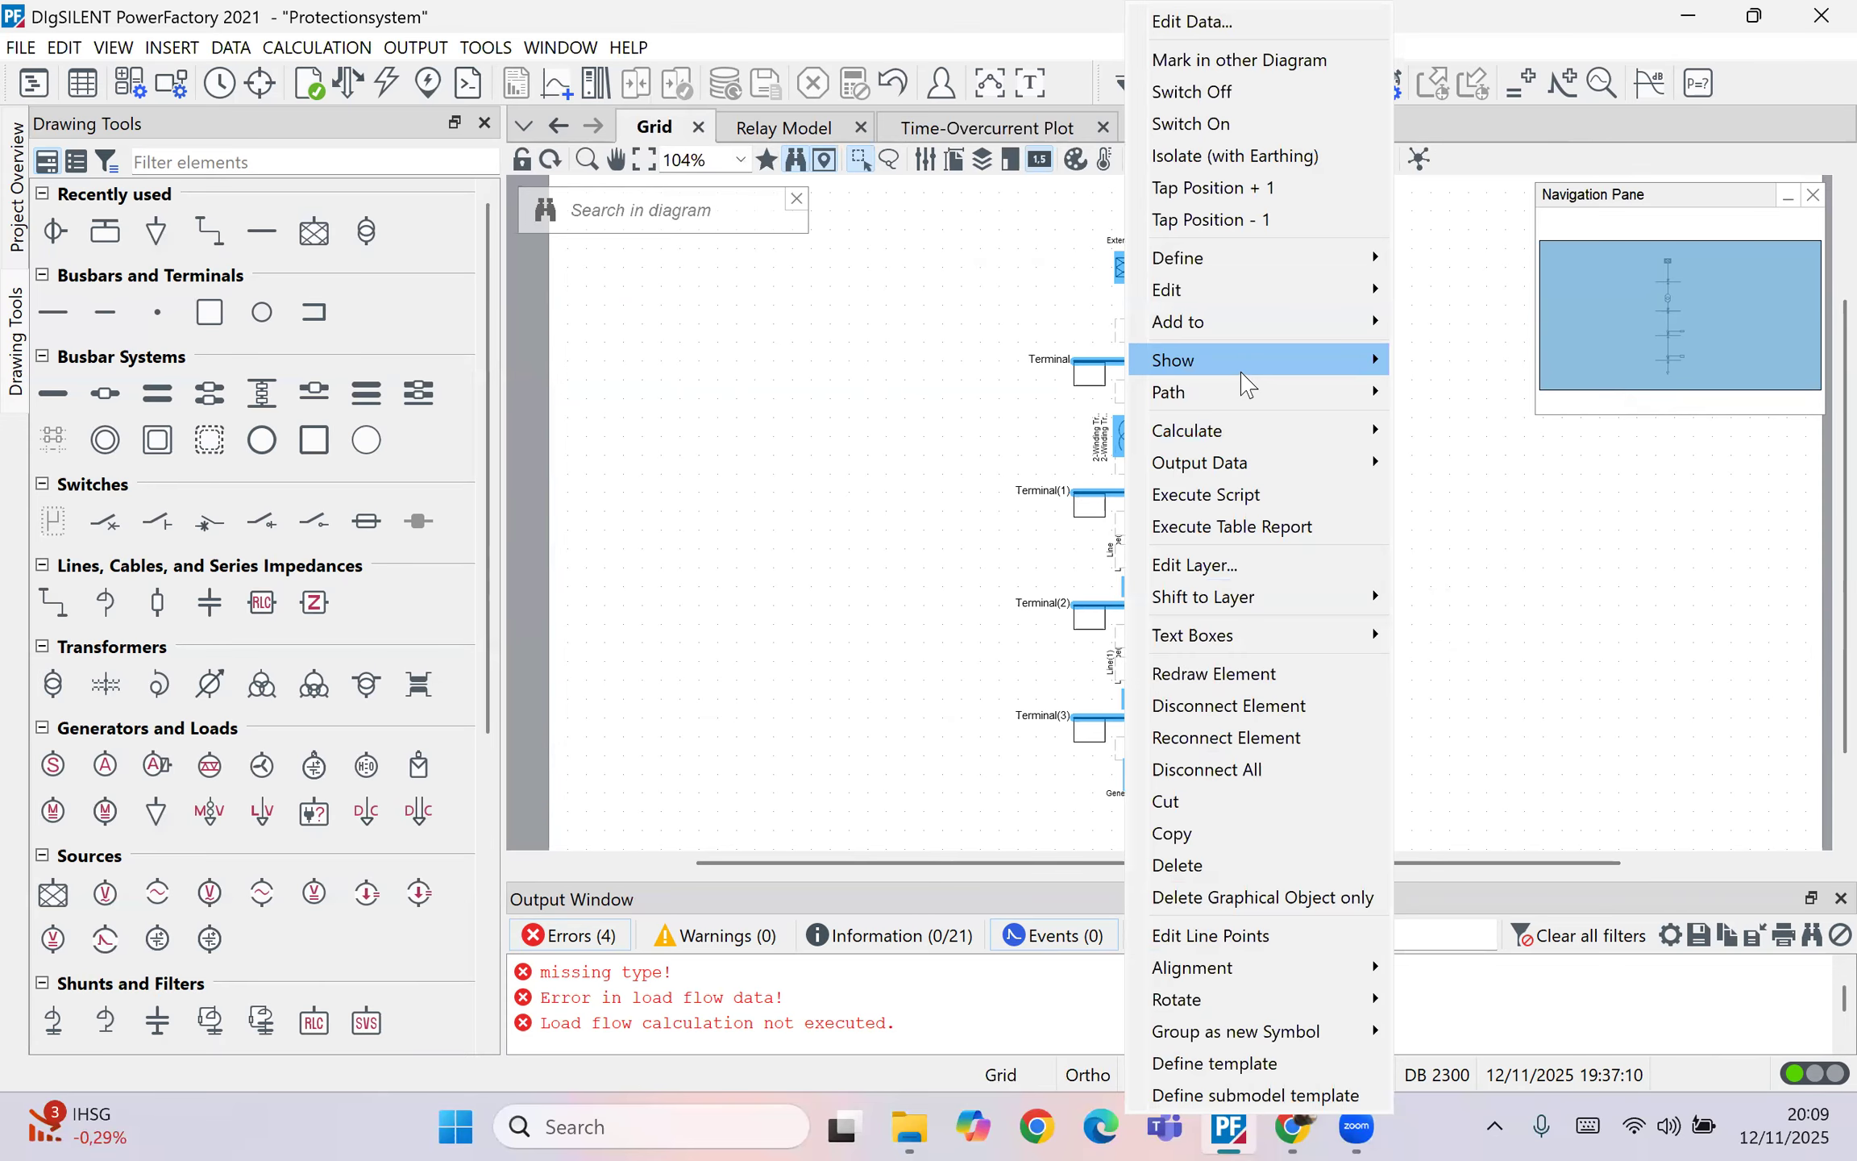
pyautogui.moveTo(1326, 395)
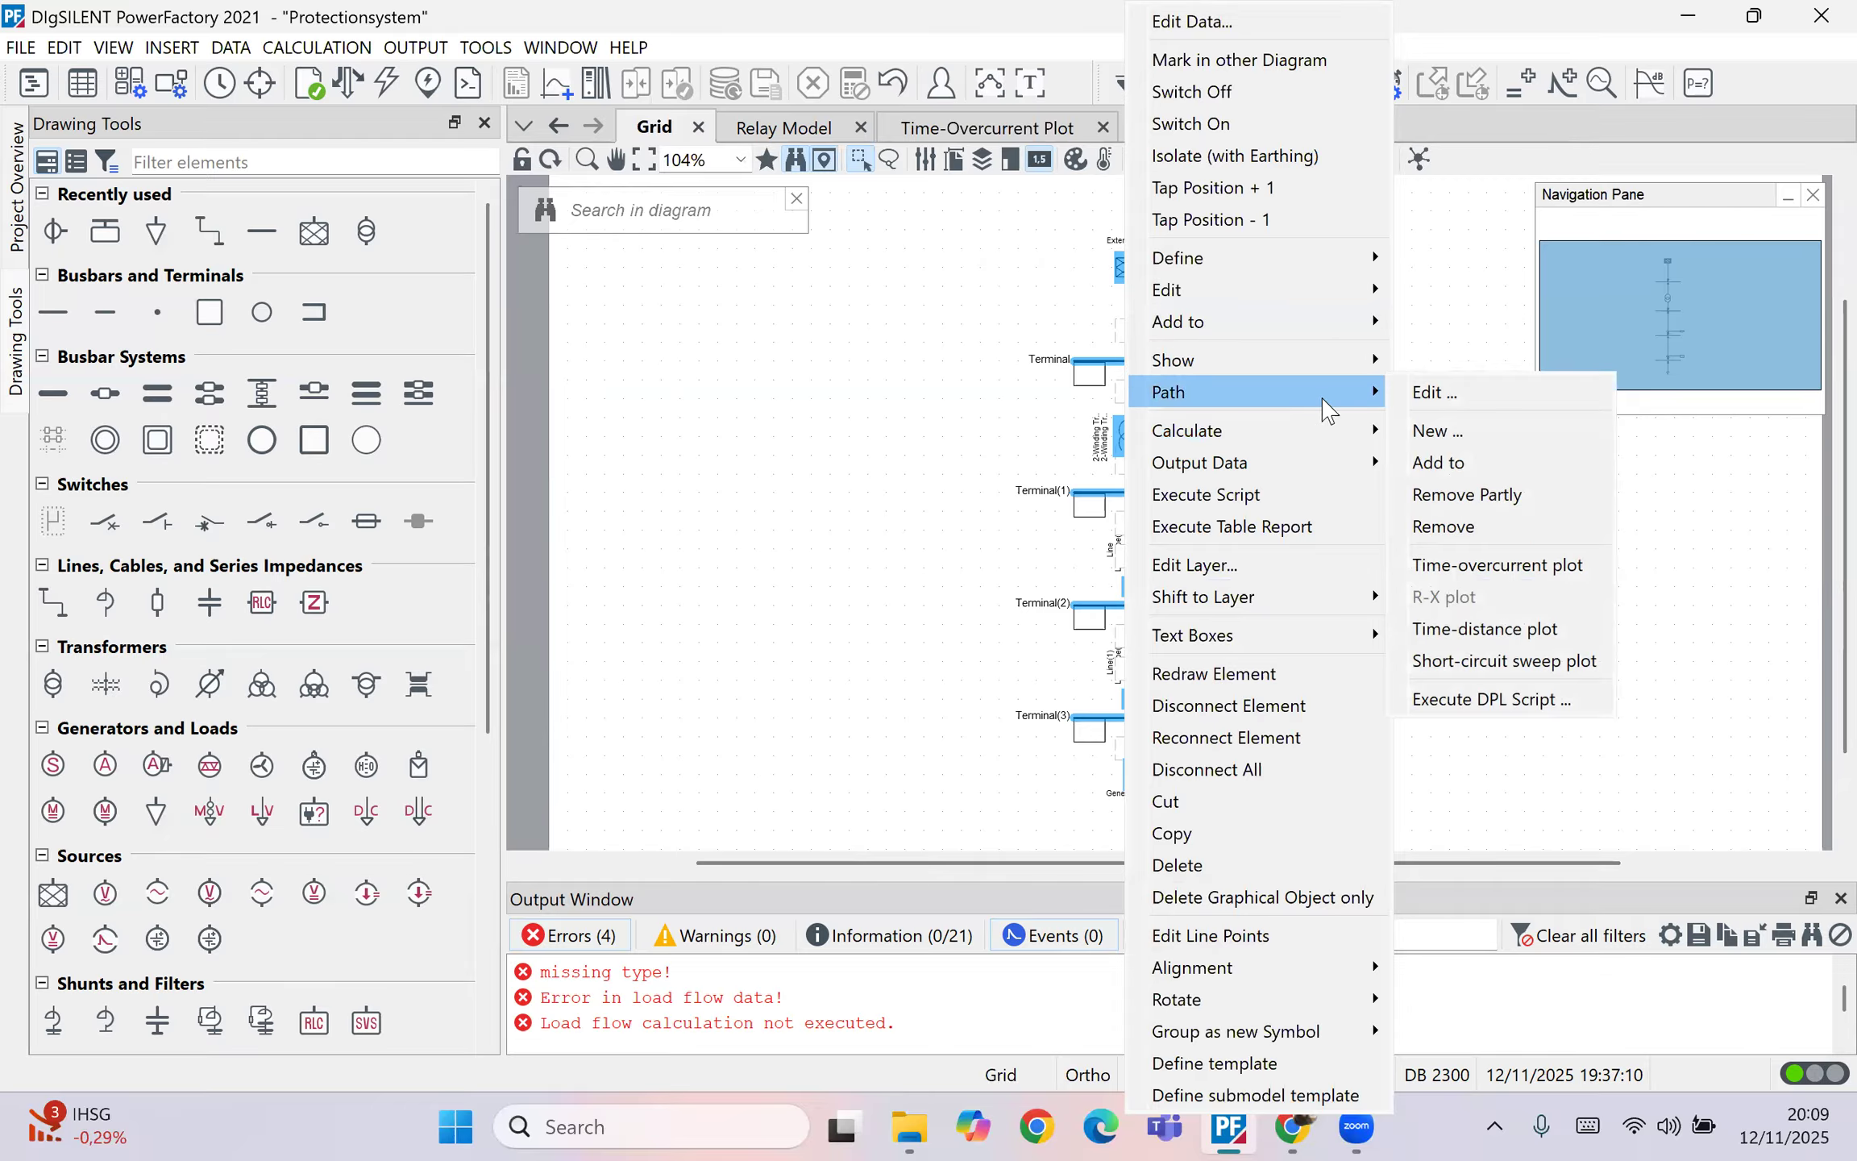
pyautogui.click(1548, 569)
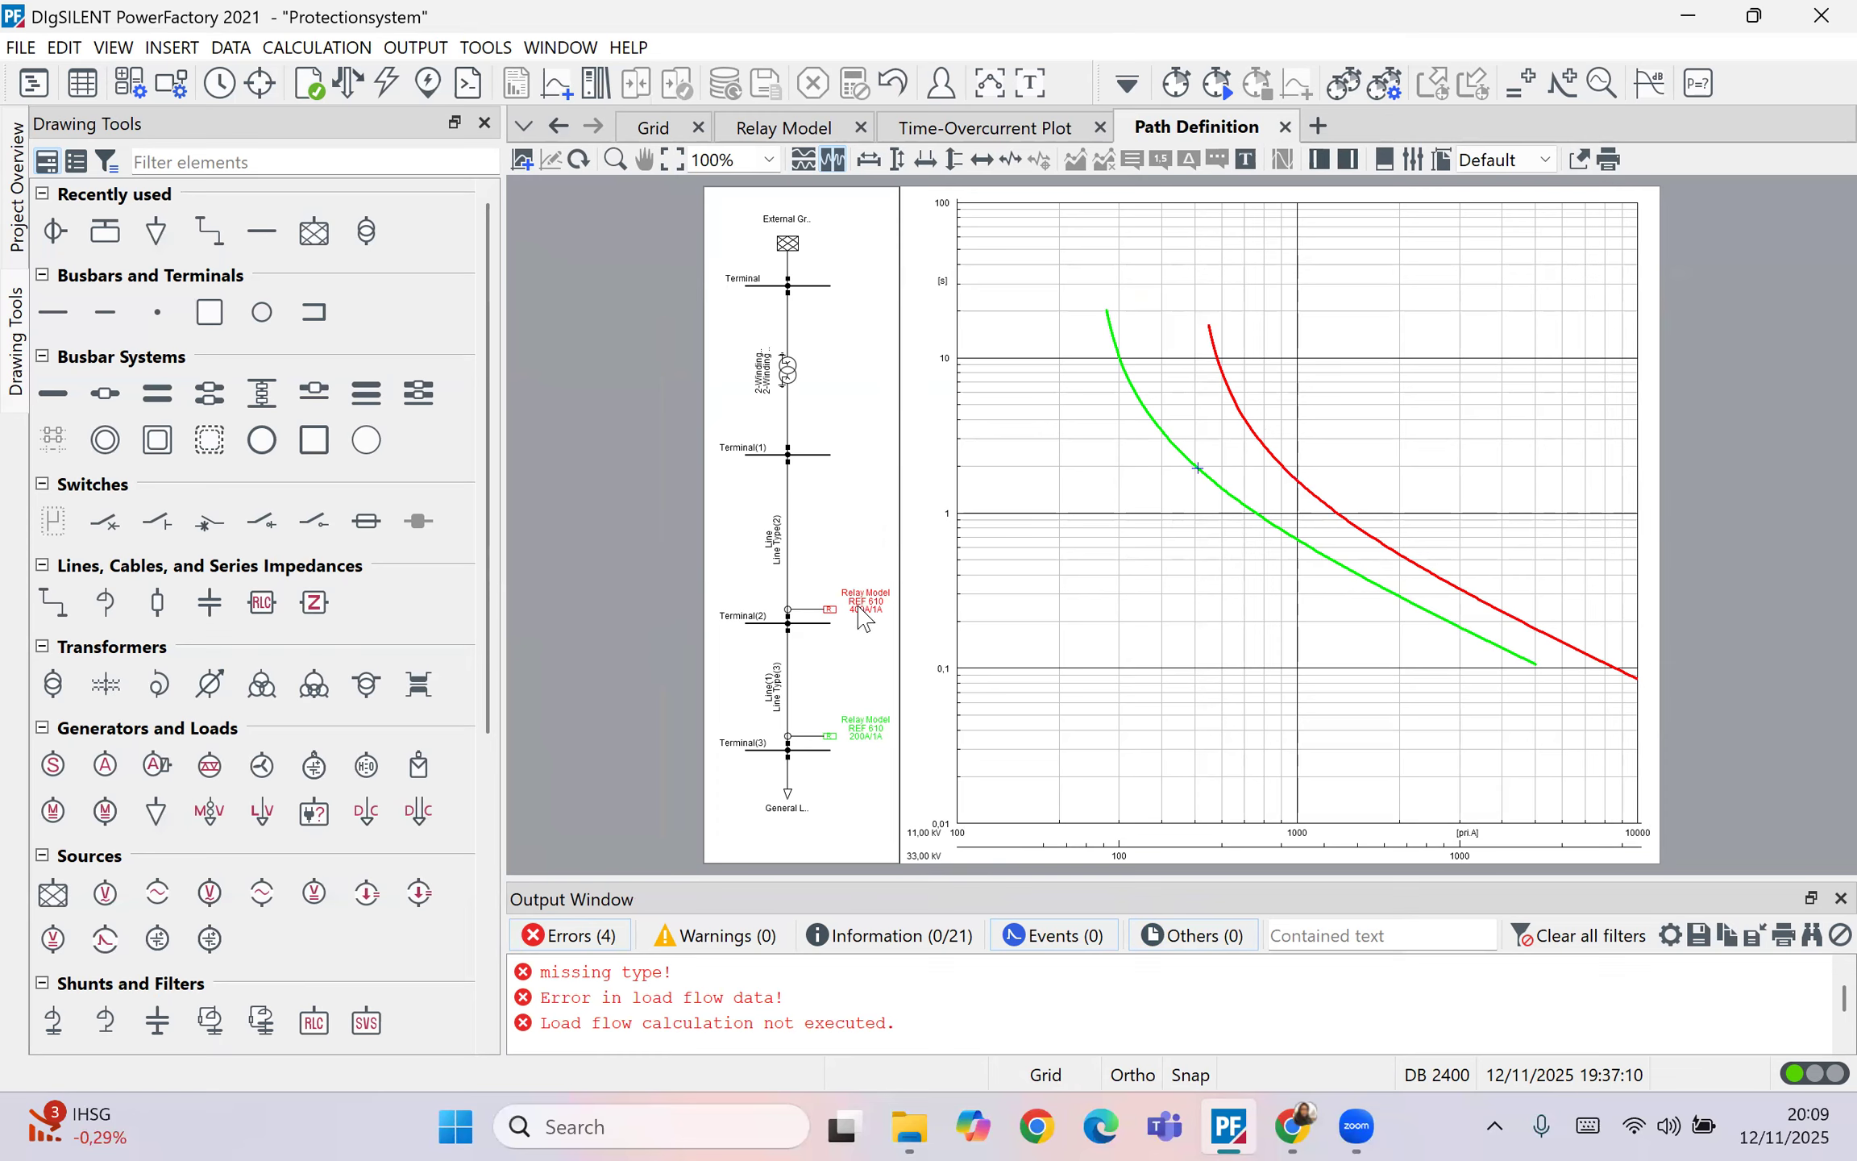
# Step: Review the time-overcurrent plot and compare it with the Time Current Characteristic slide of the Canva presentation in Chrome
pyautogui.click(1020, 129)
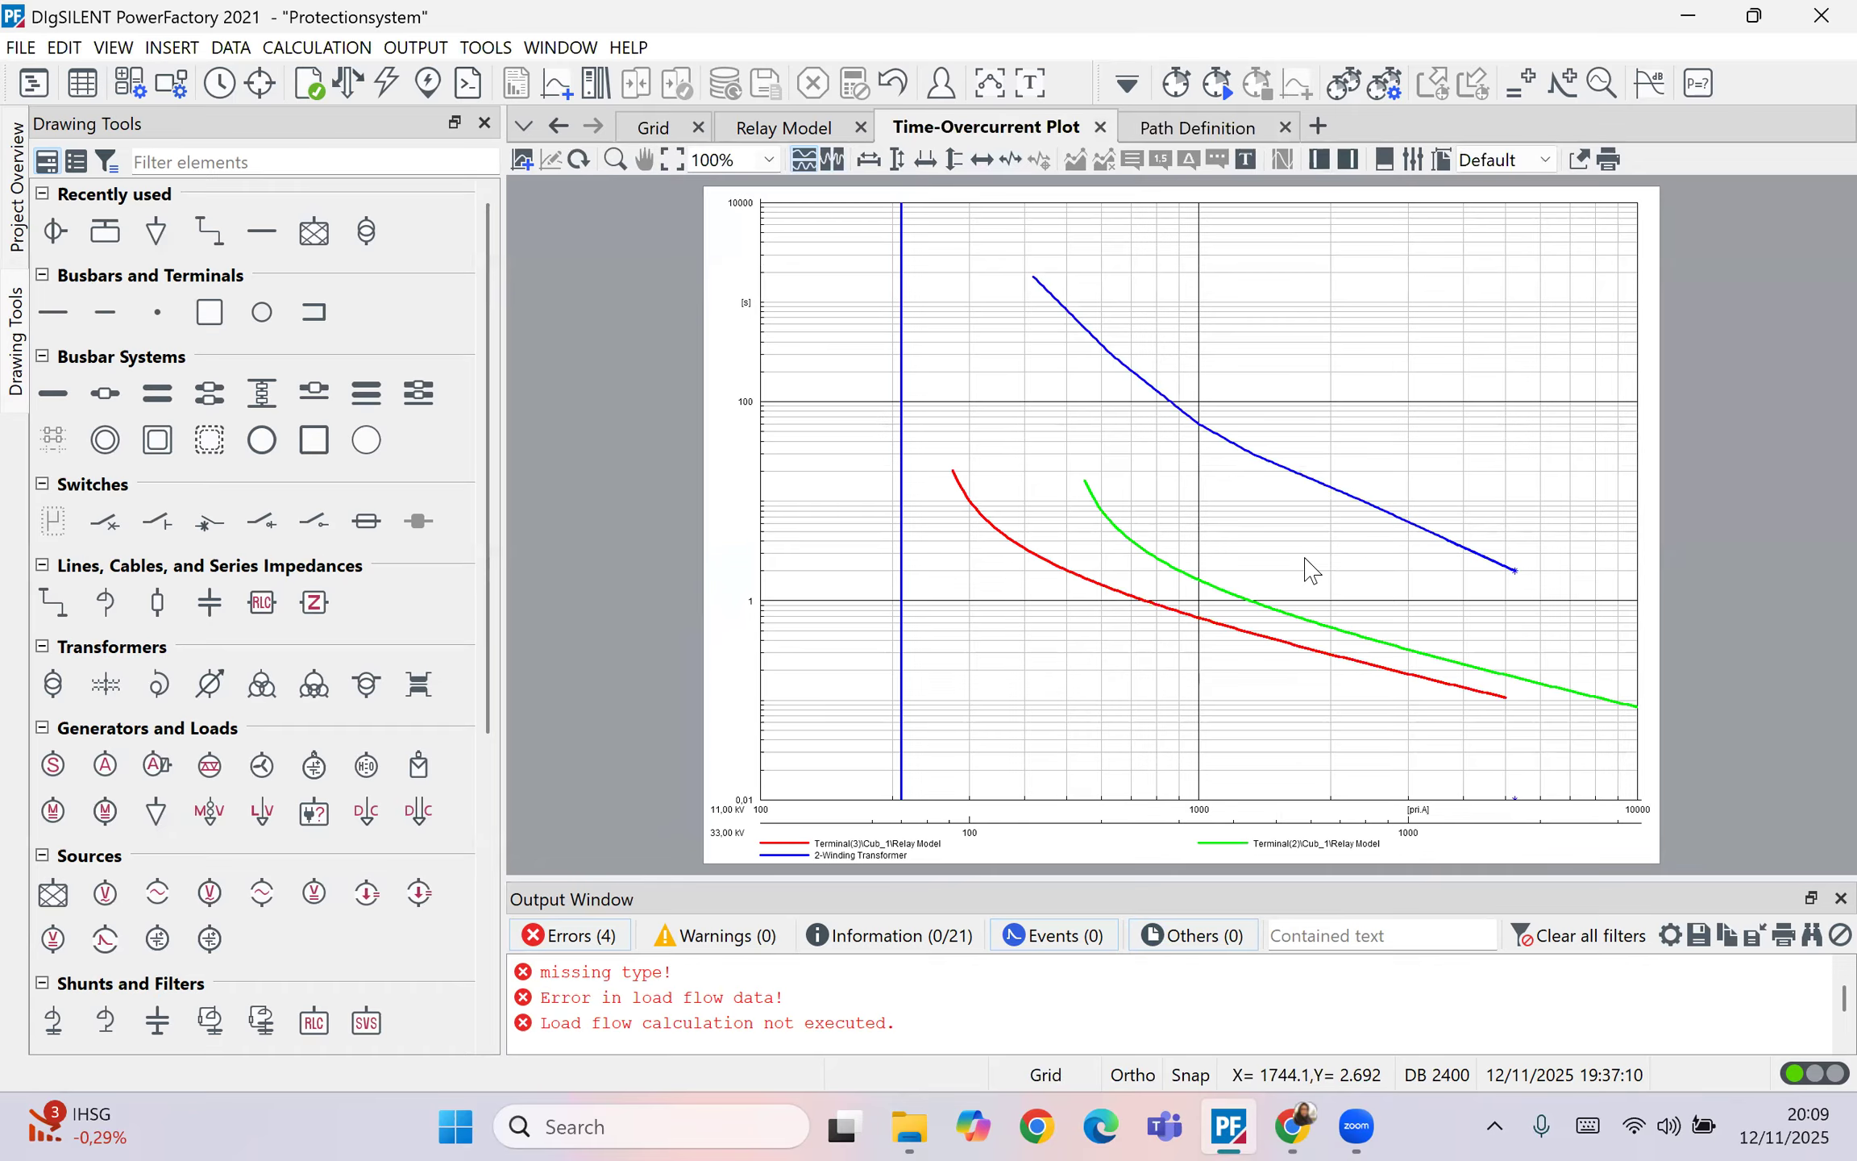
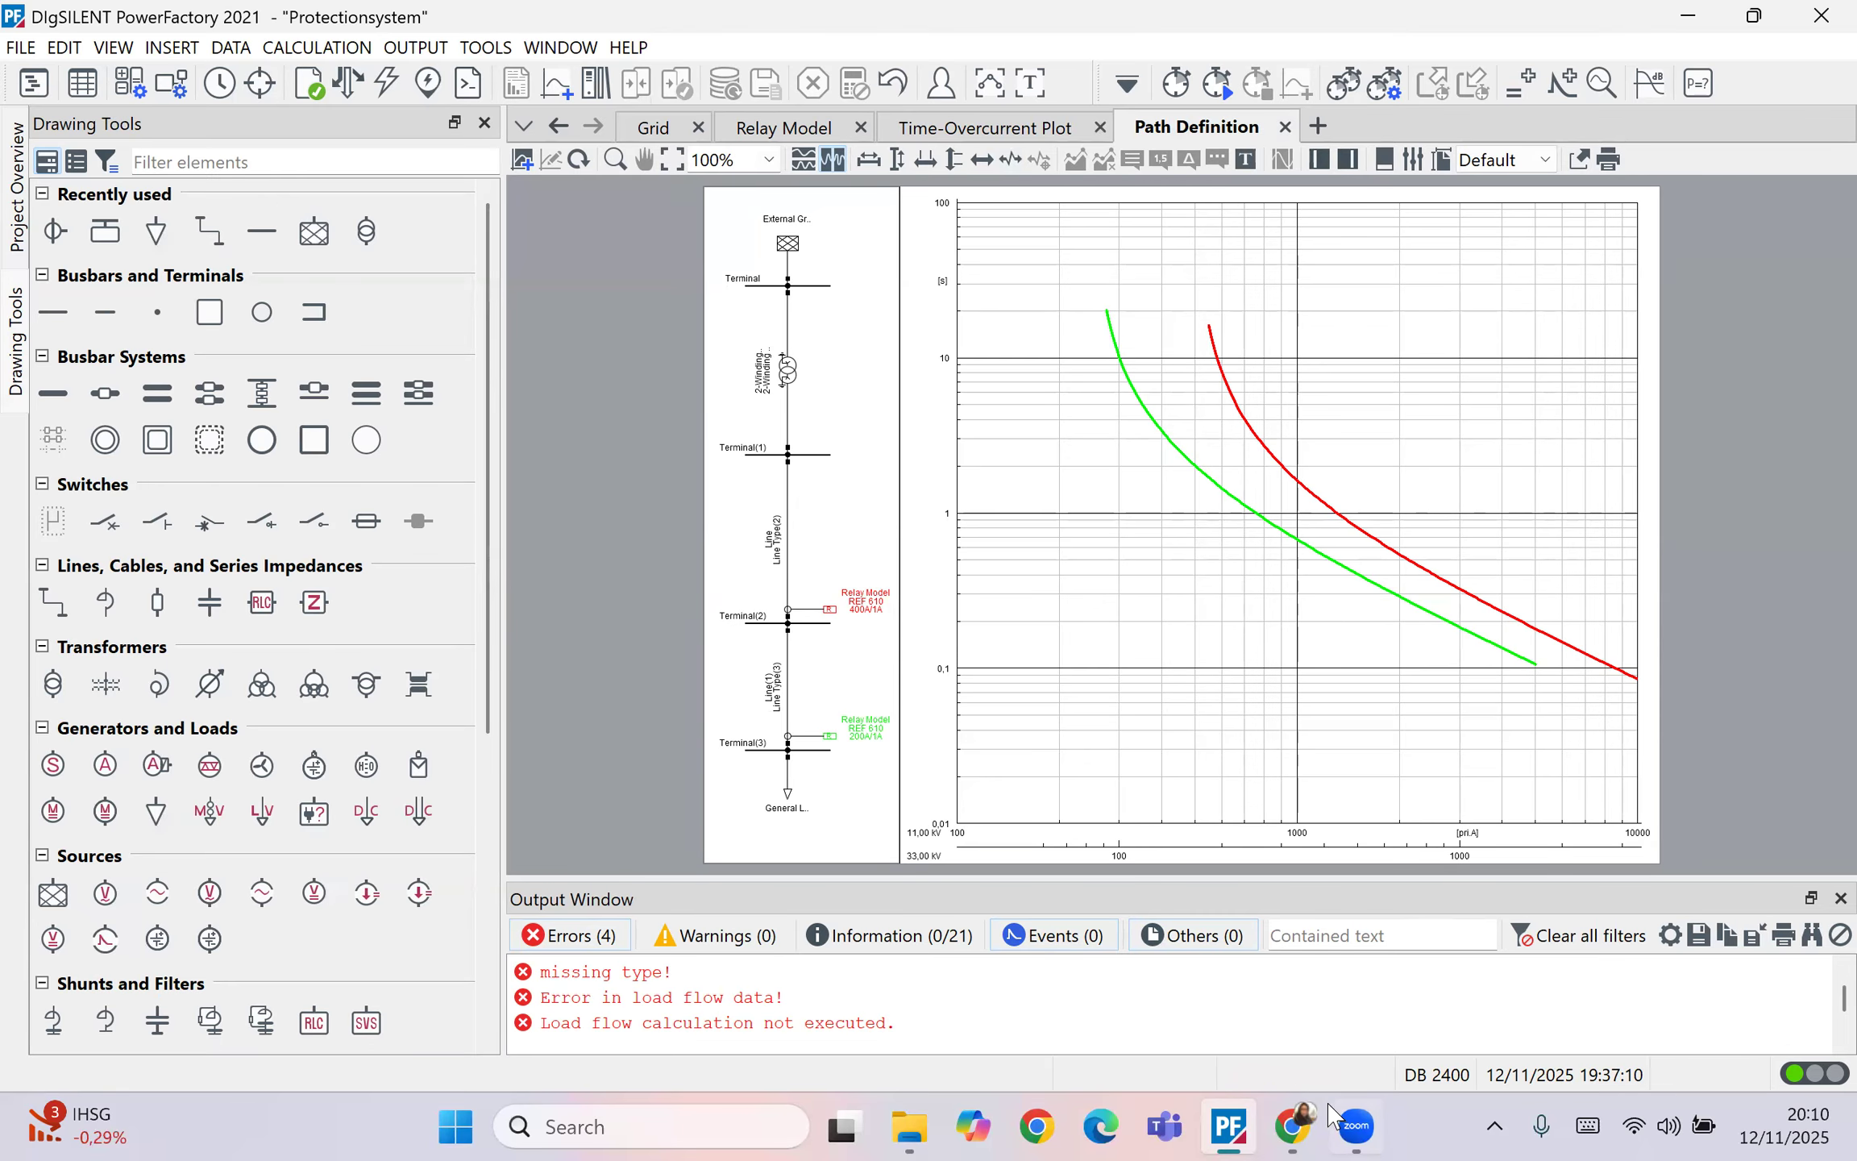
pyautogui.click(1292, 1126)
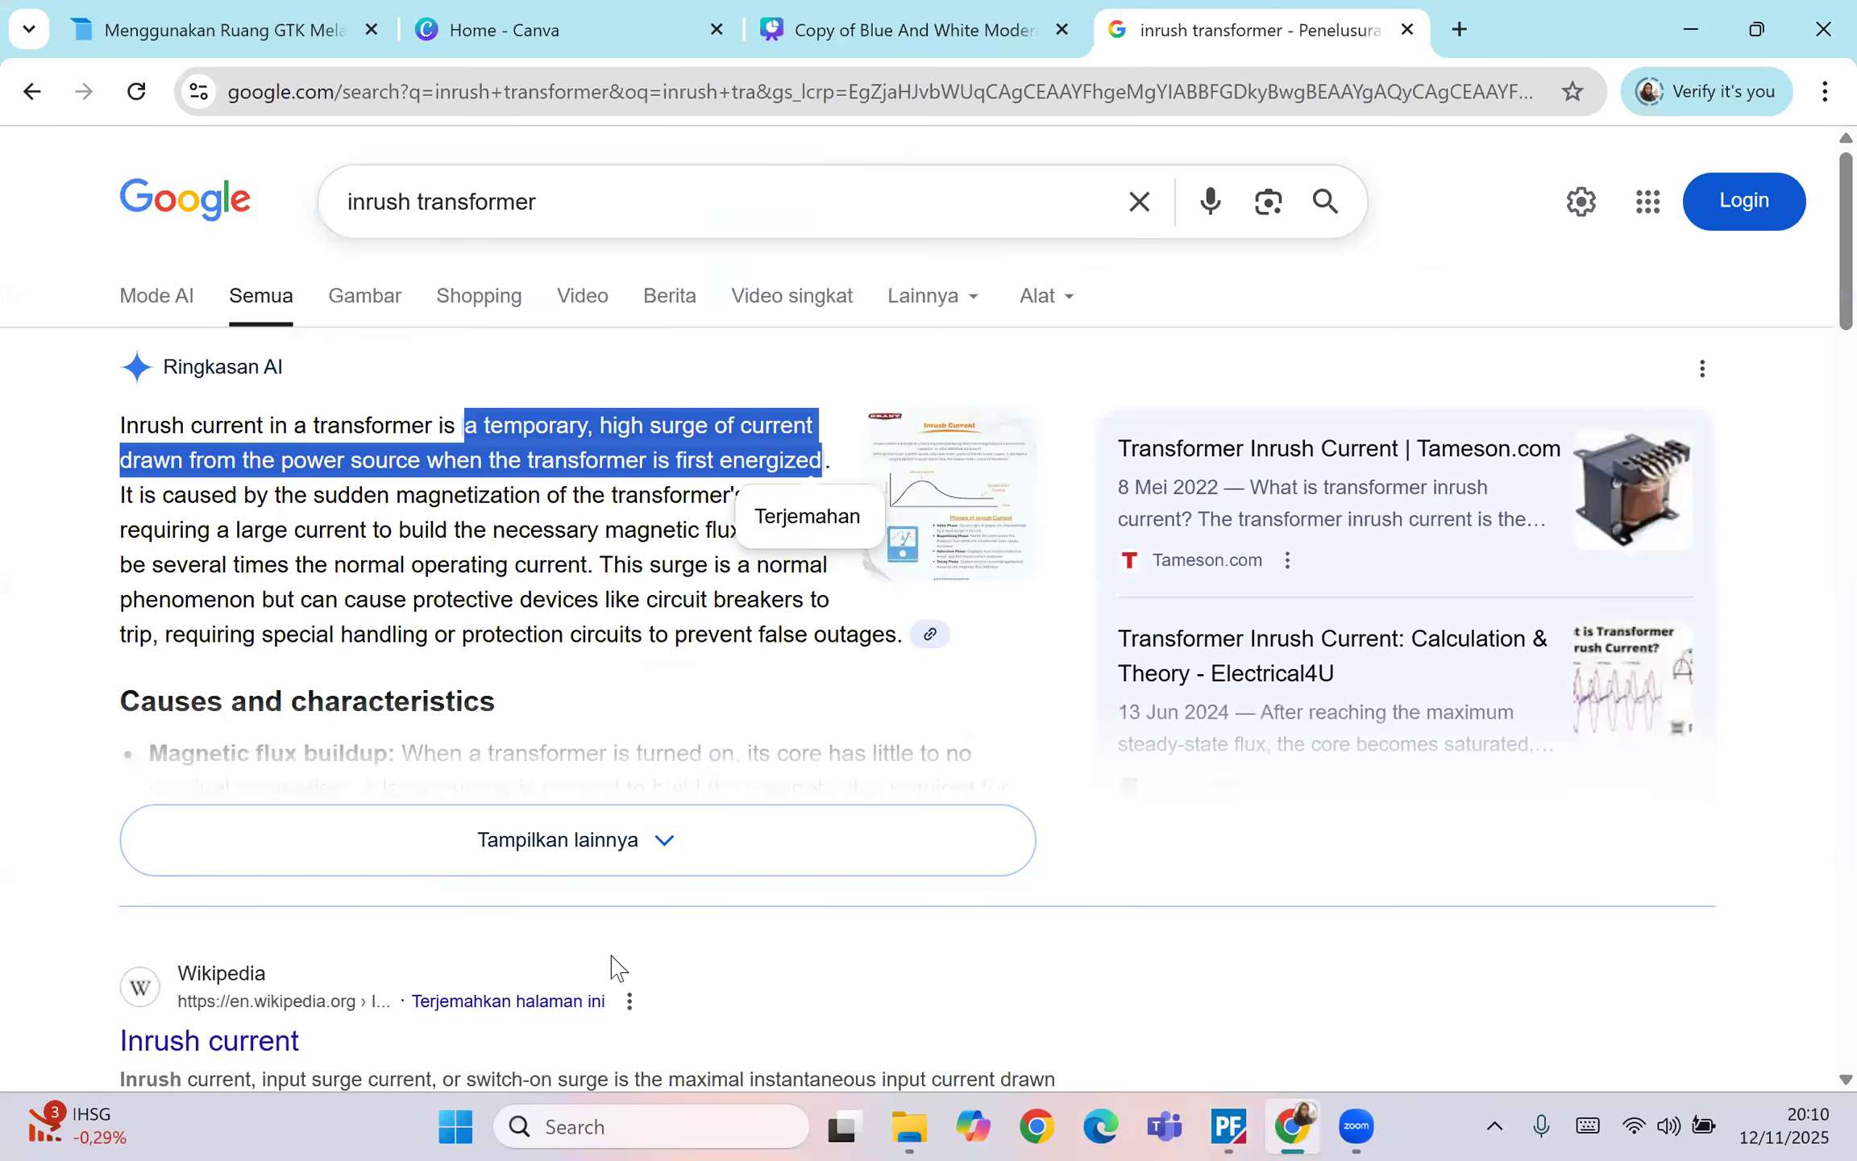
pyautogui.hotkey('ctrl', 'shift', 'Tab')
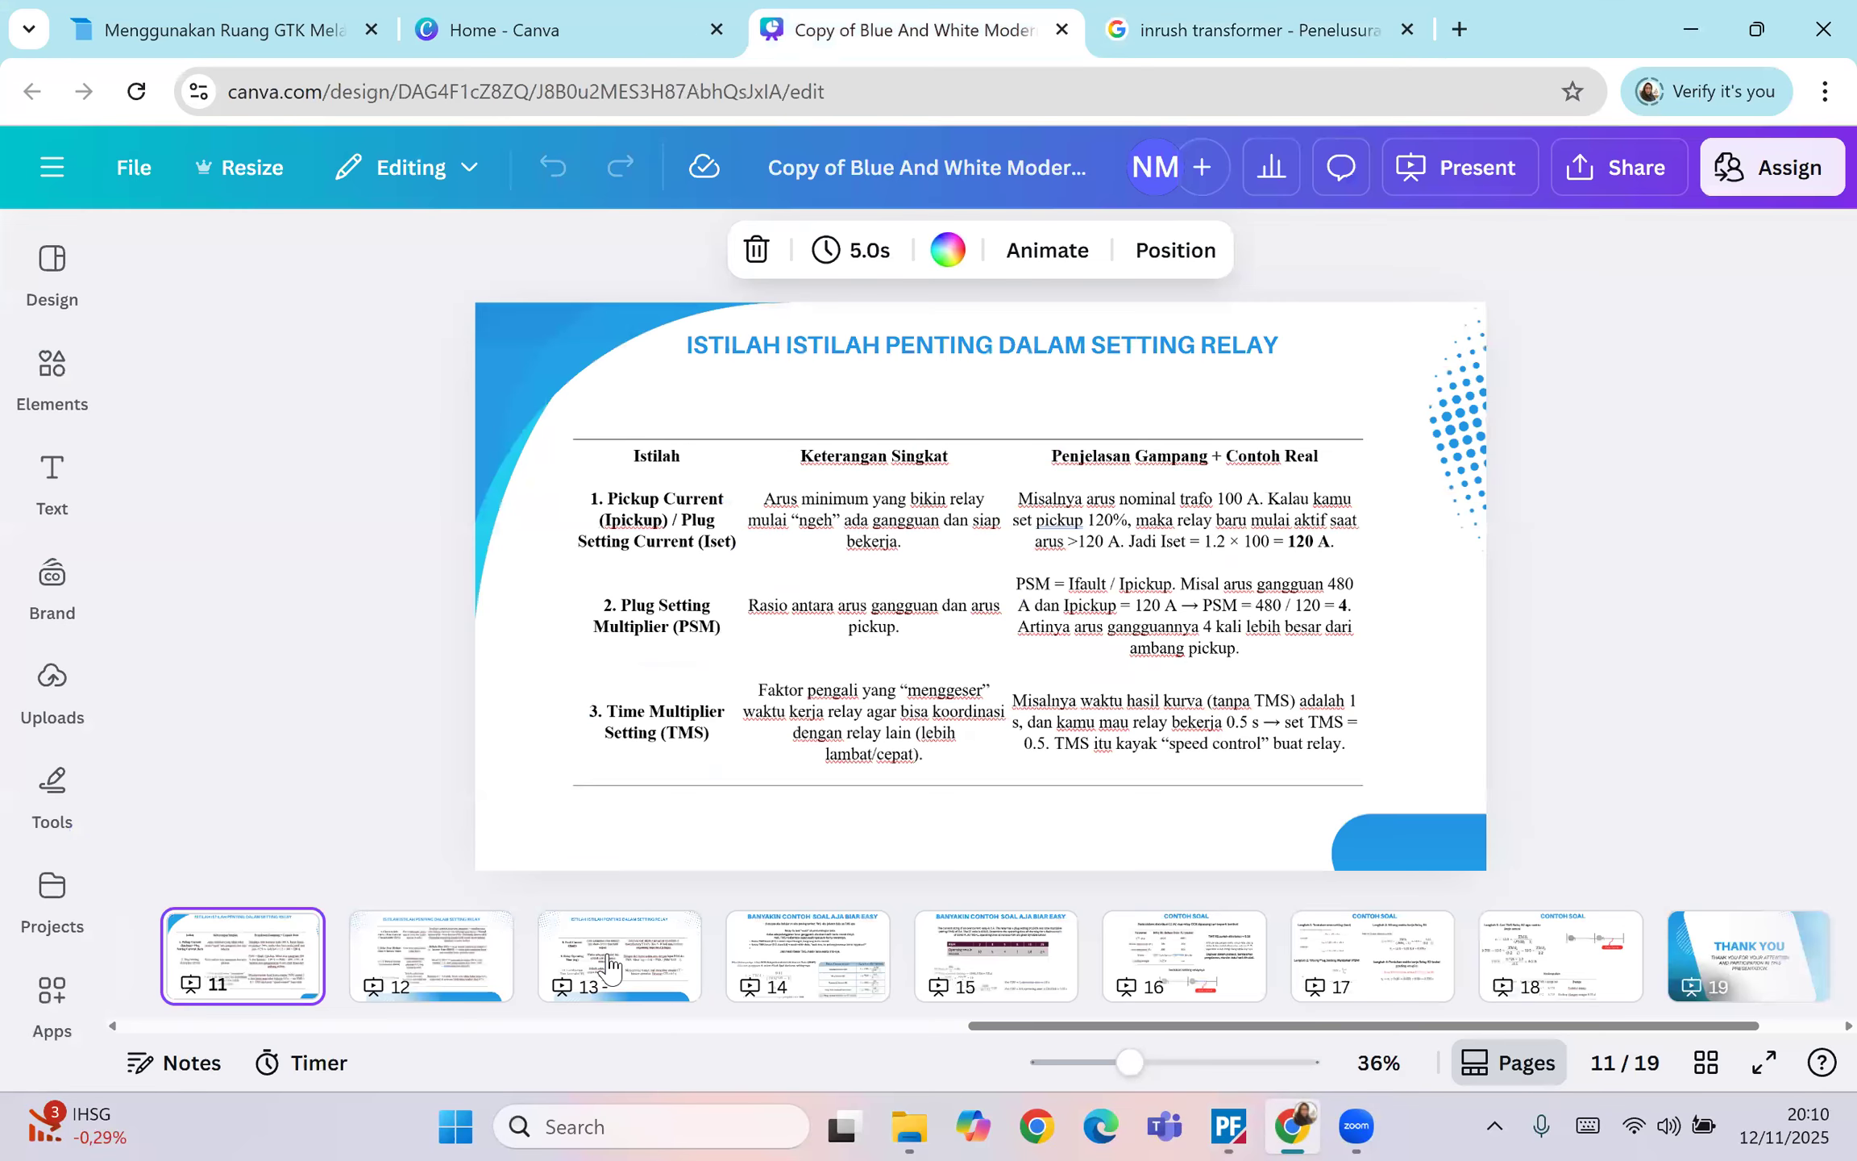
pyautogui.press('Left')
pyautogui.press('Left')
pyautogui.press('Left')
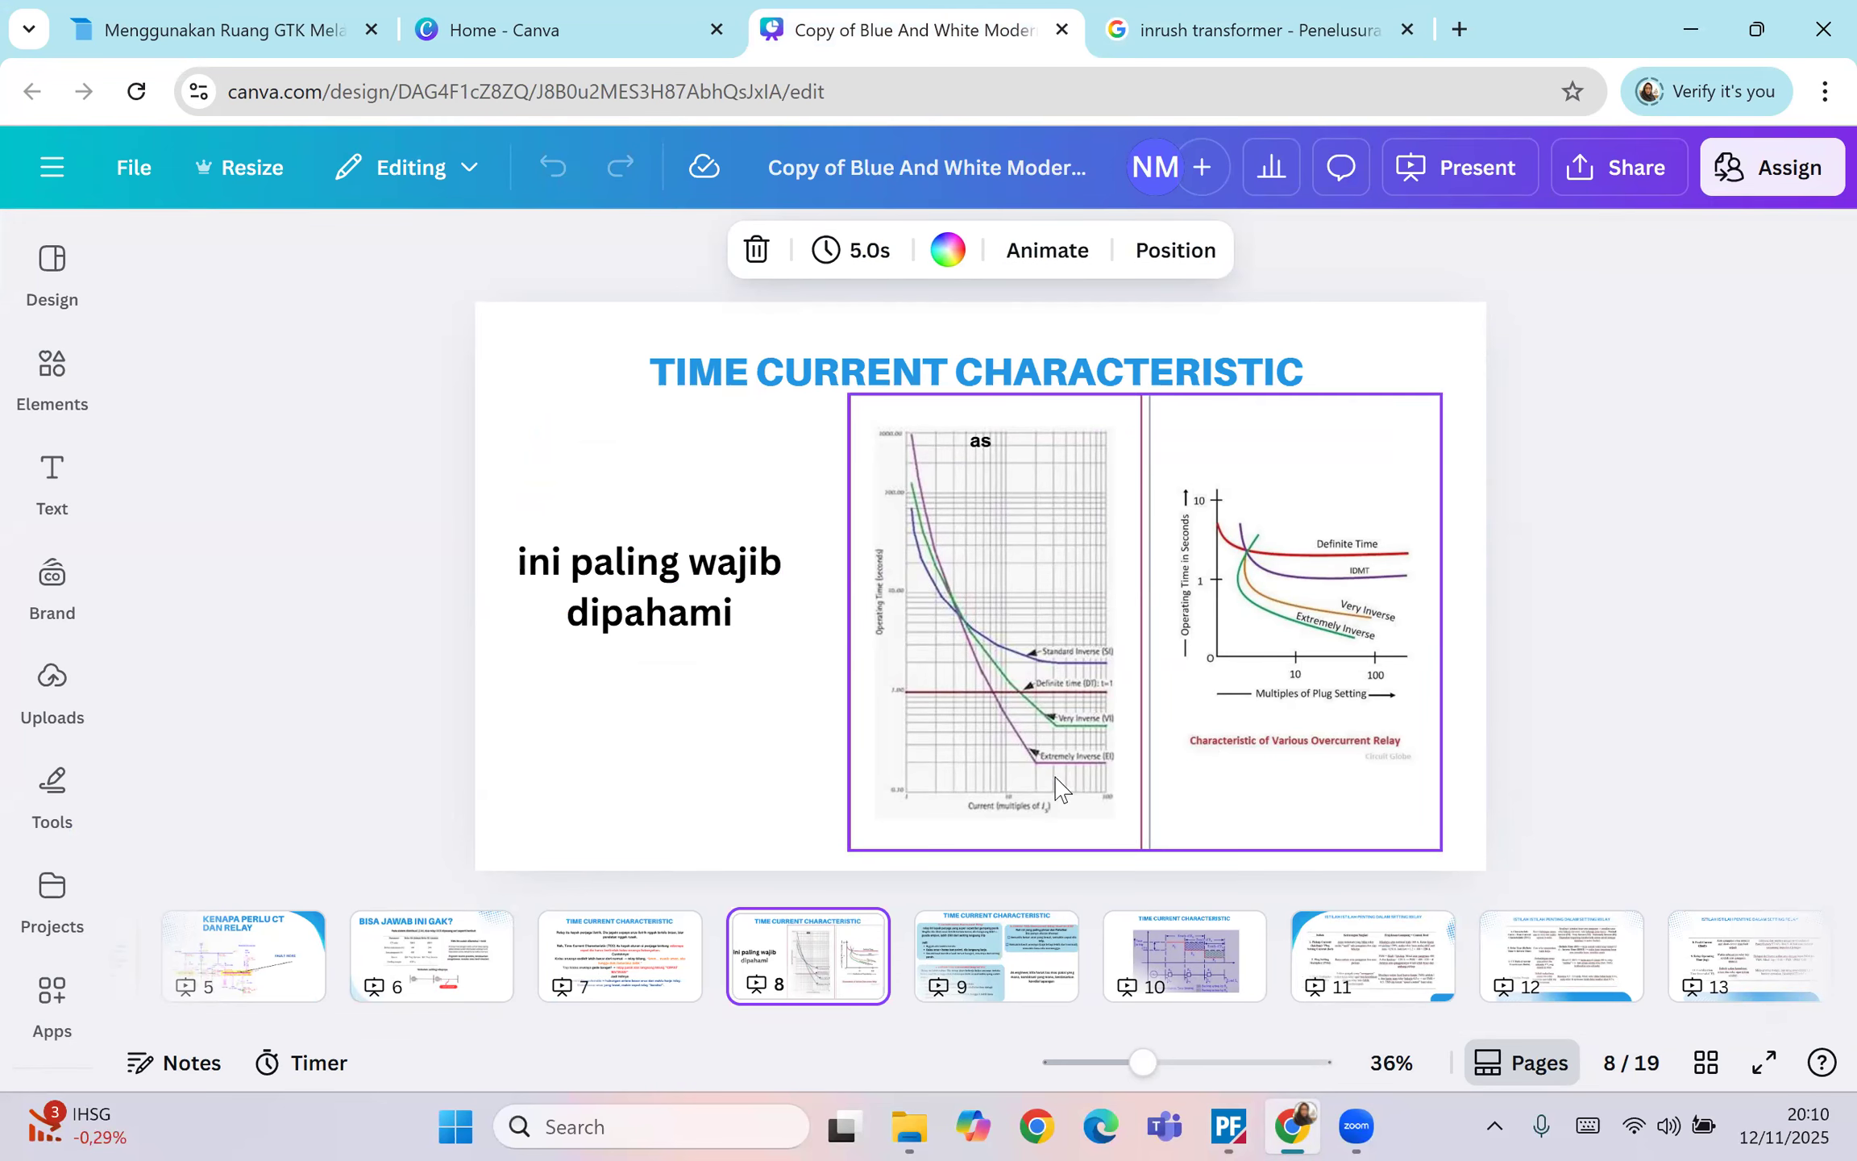
# Step: Back in PowerFactory, put the 50P1 element of the Terminal(3) relay in service with pickup current 3 p.u. and time setting 0,20 s
pyautogui.hotkey('alt', 'Tab')
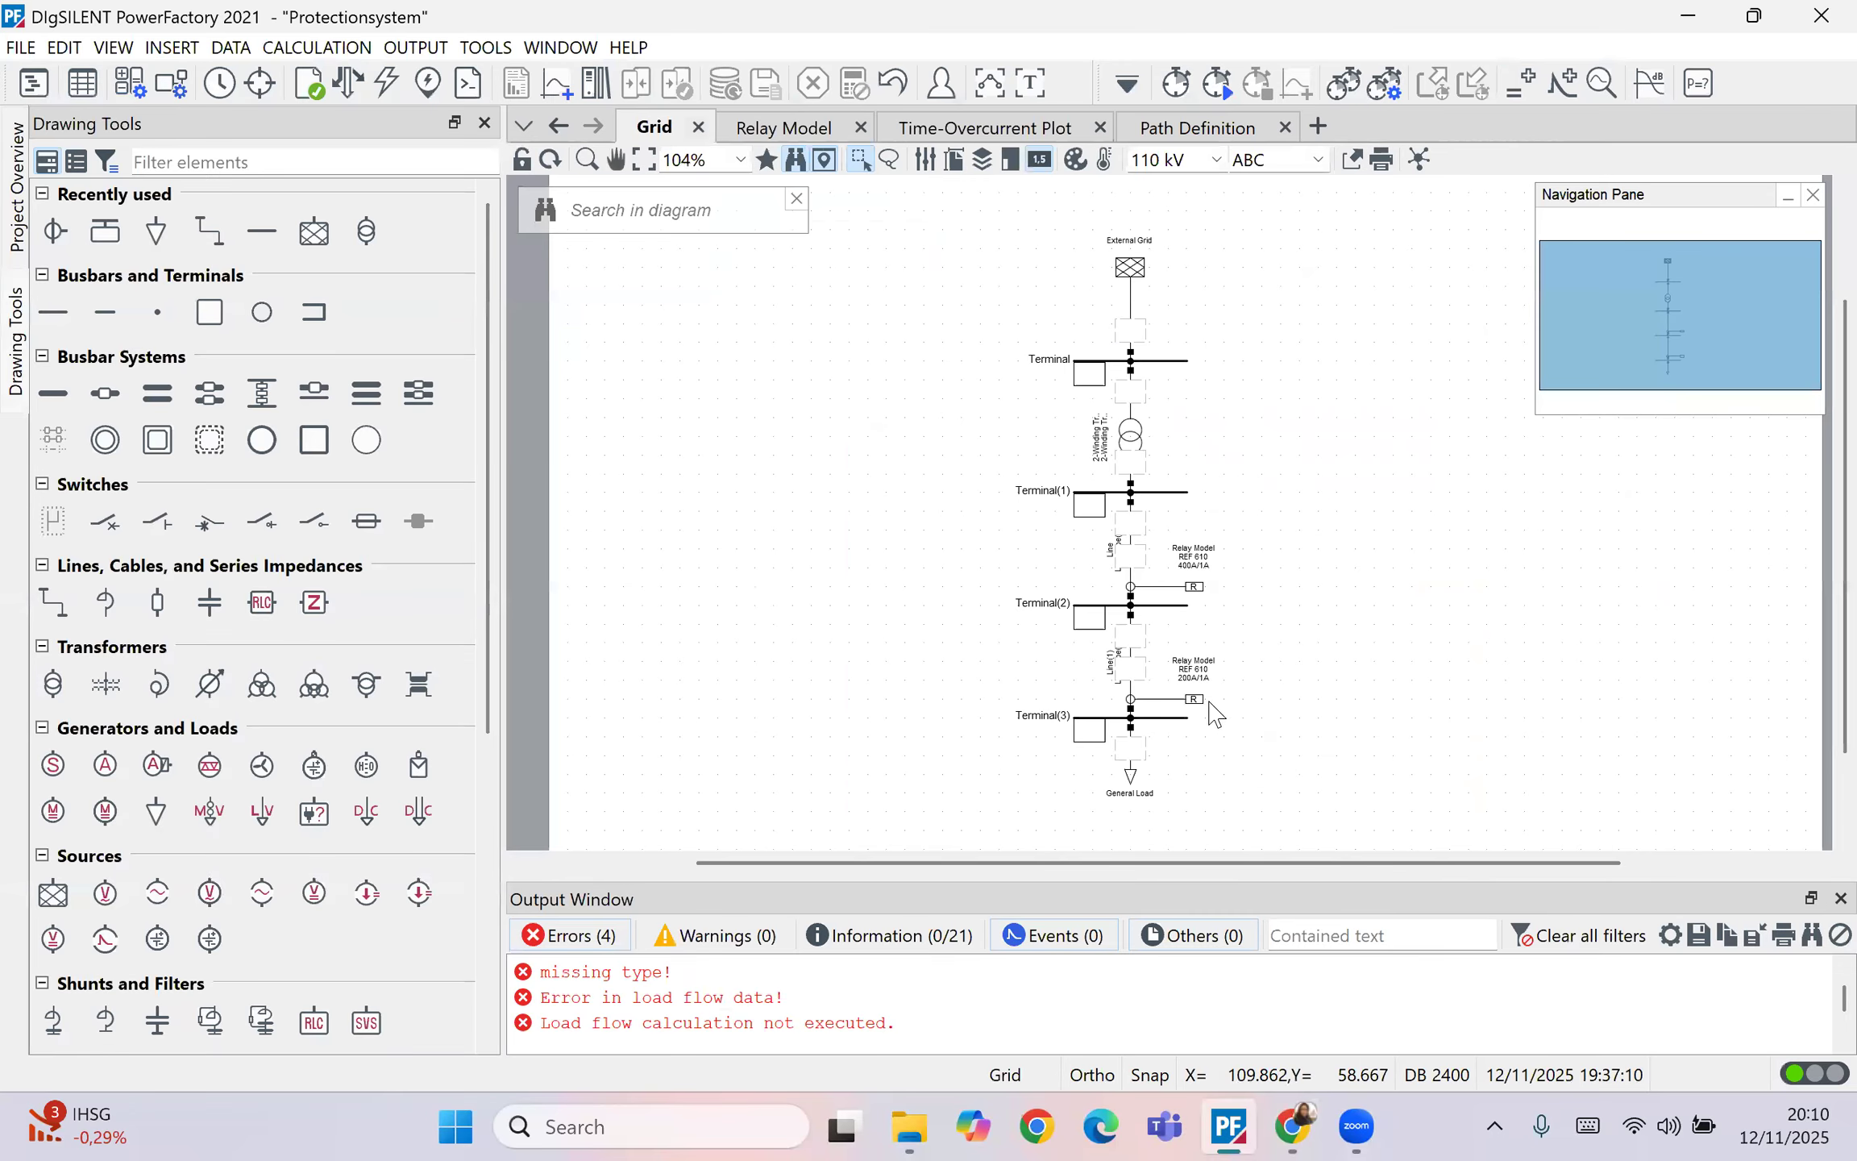
pyautogui.doubleClick(1194, 699)
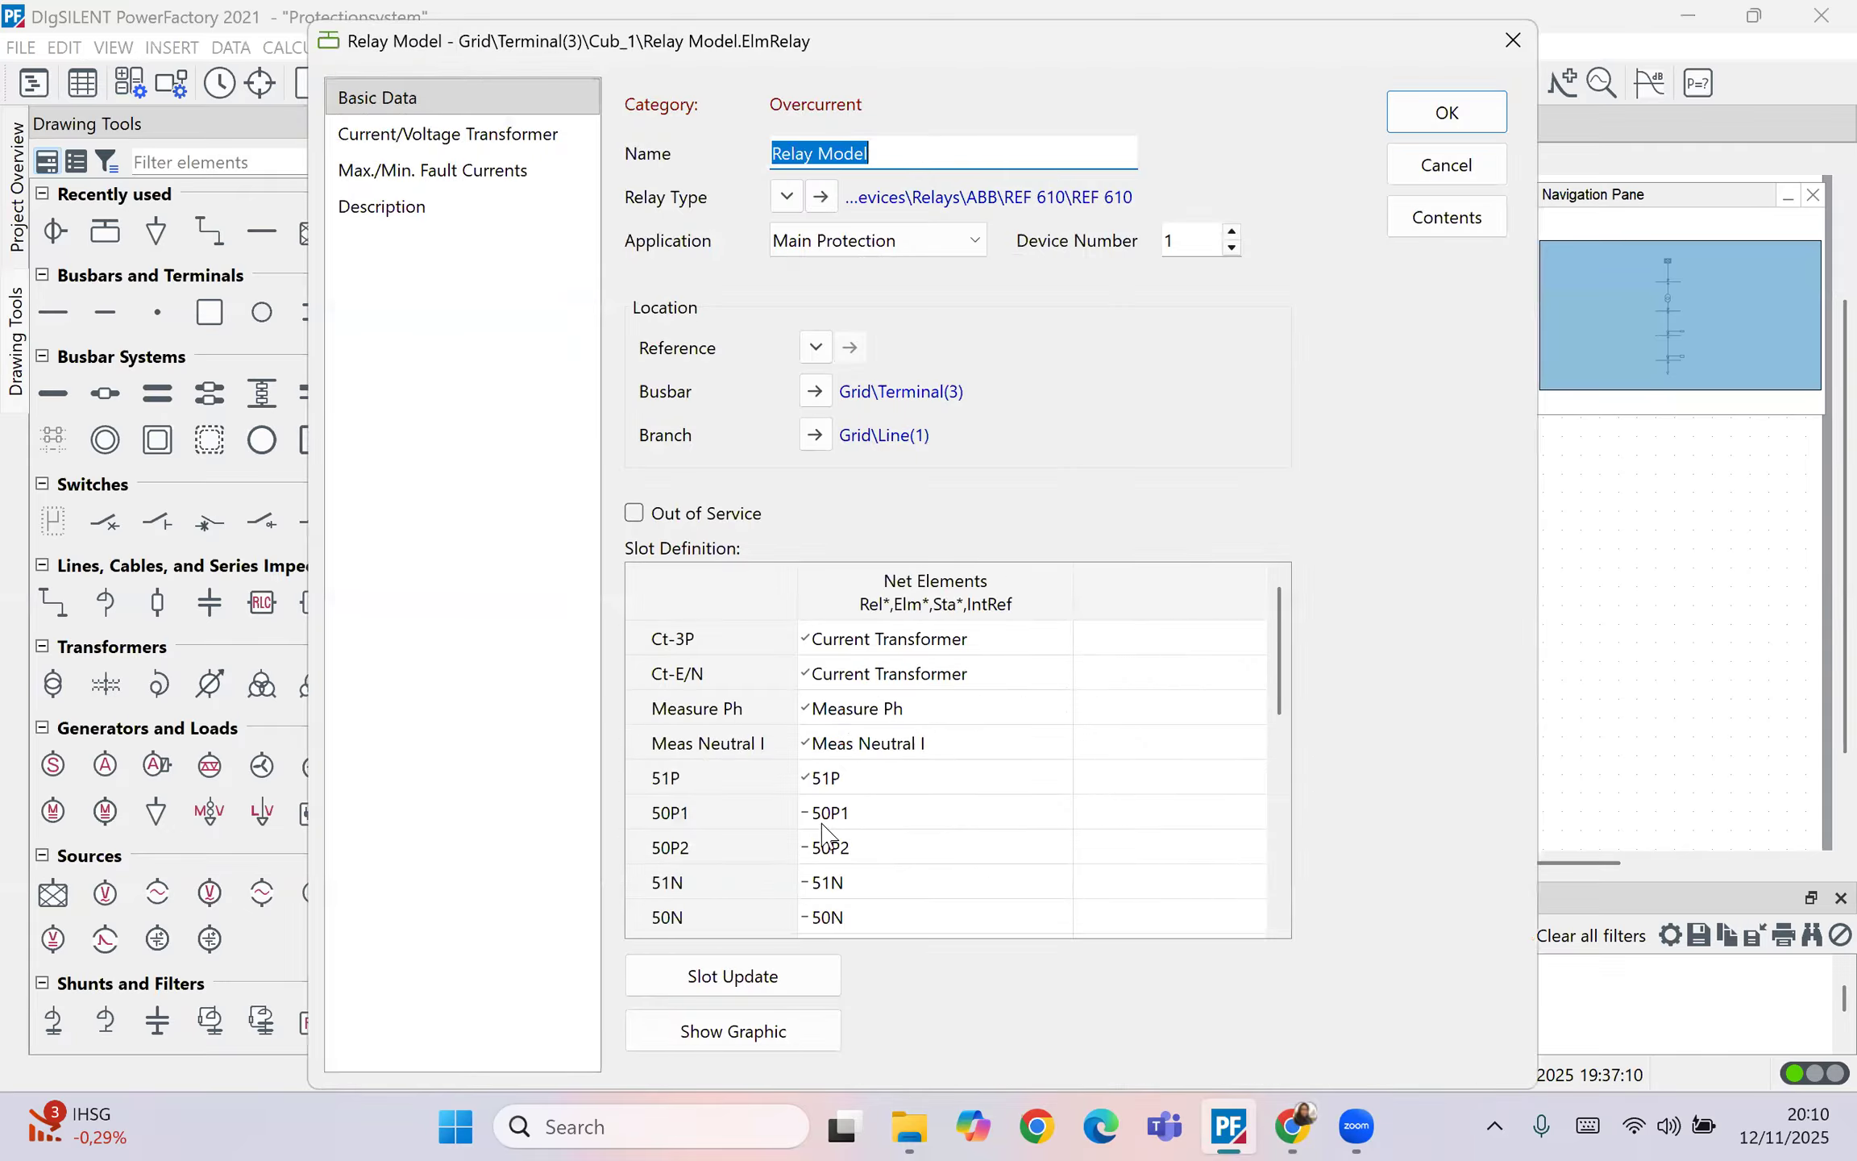
pyautogui.doubleClick(823, 814)
pyautogui.click(857, 635)
pyautogui.click(935, 656)
pyautogui.click(656, 596)
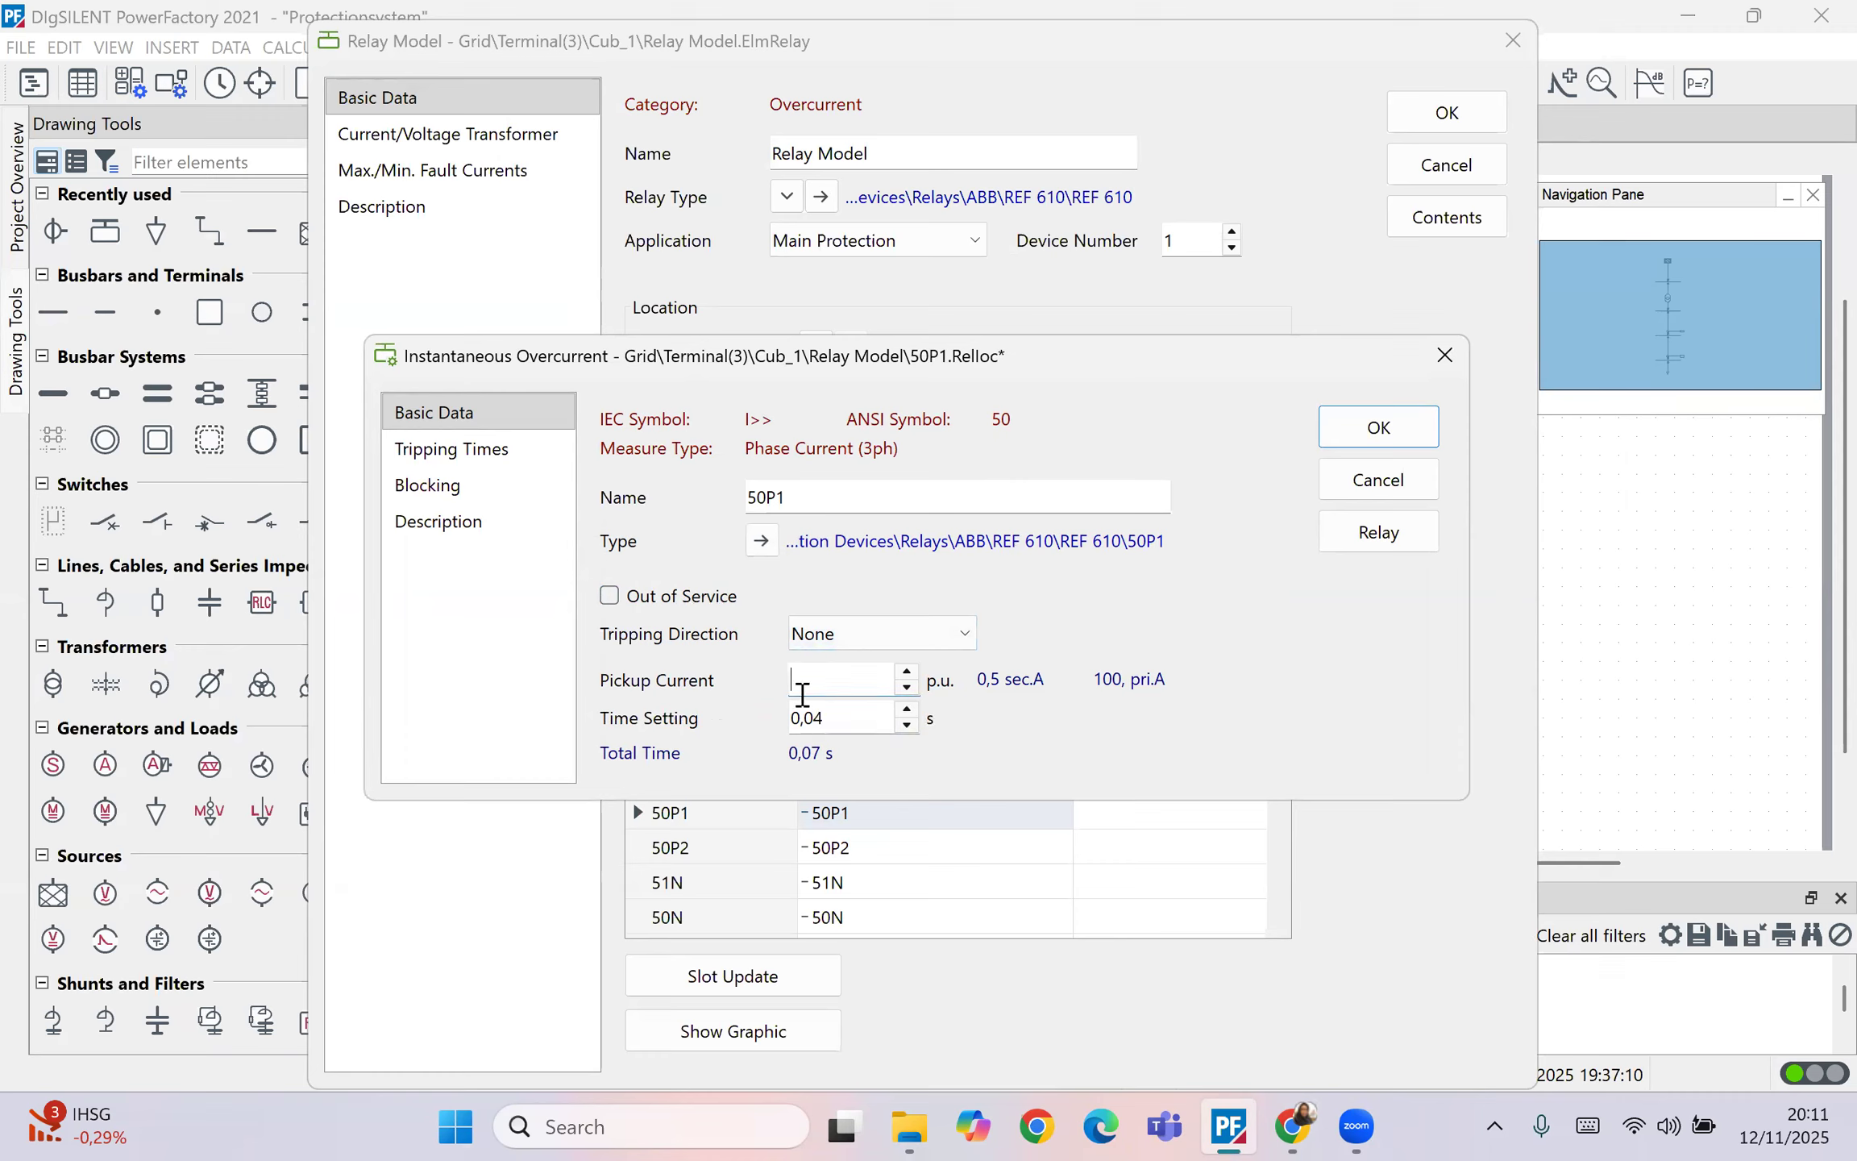
pyautogui.write('3')
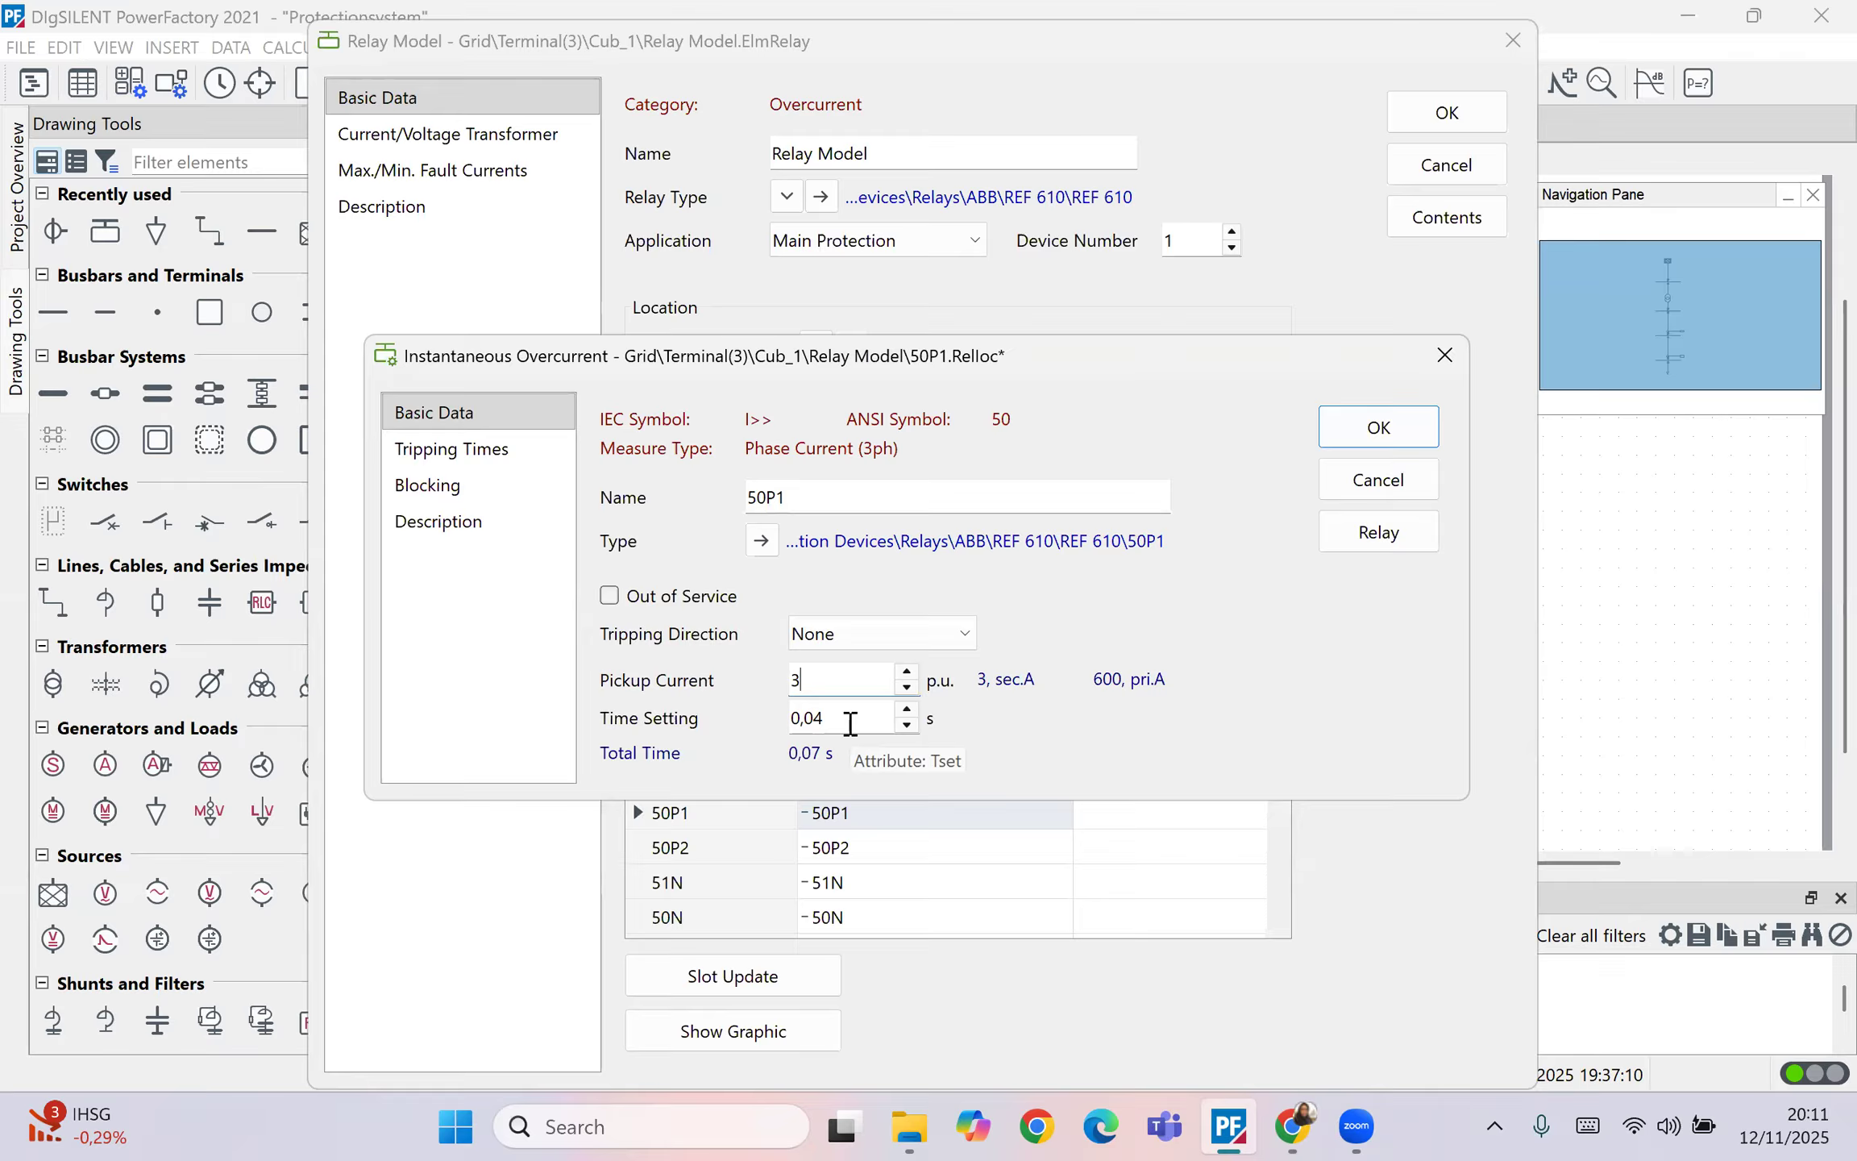
pyautogui.click(850, 723)
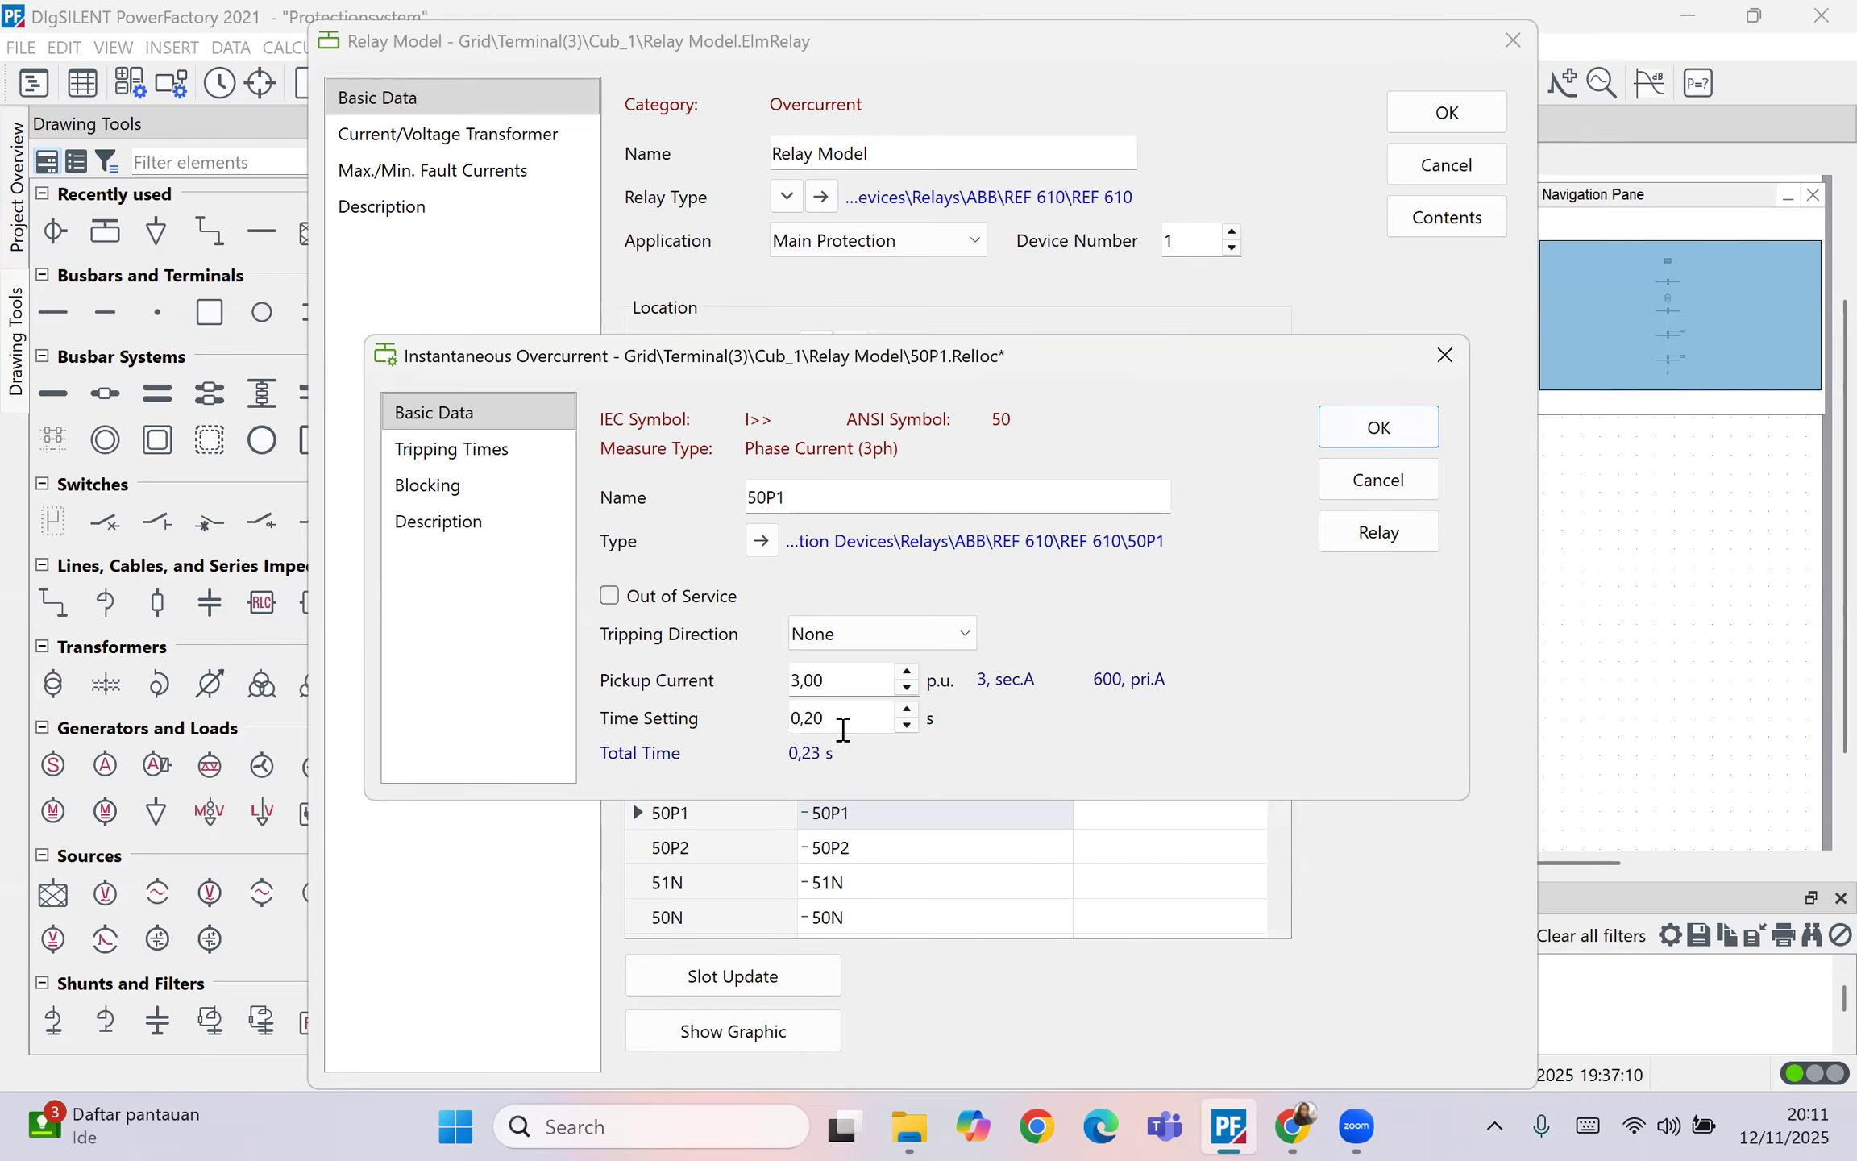
pyautogui.moveTo(839, 678); pyautogui.dragTo(798, 676)
pyautogui.click(1378, 427)
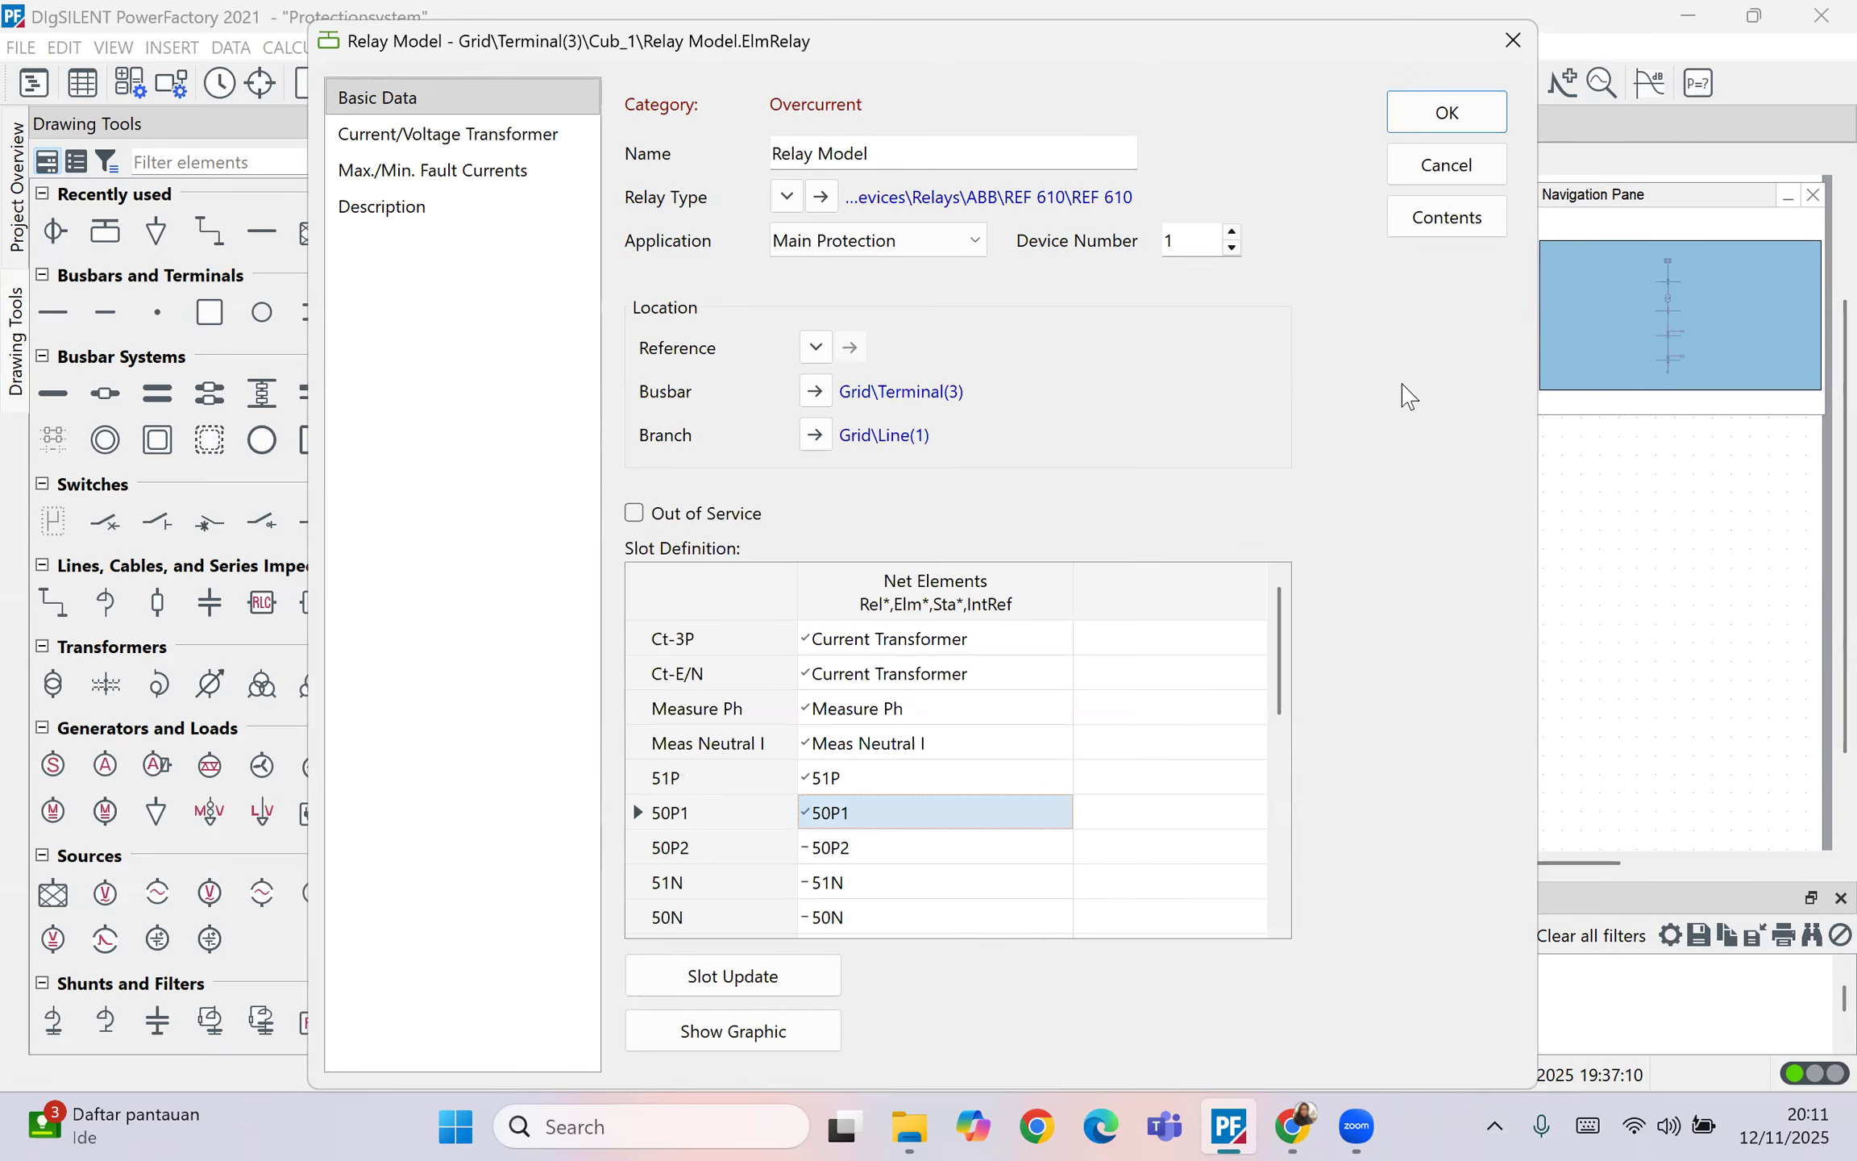
pyautogui.click(1451, 121)
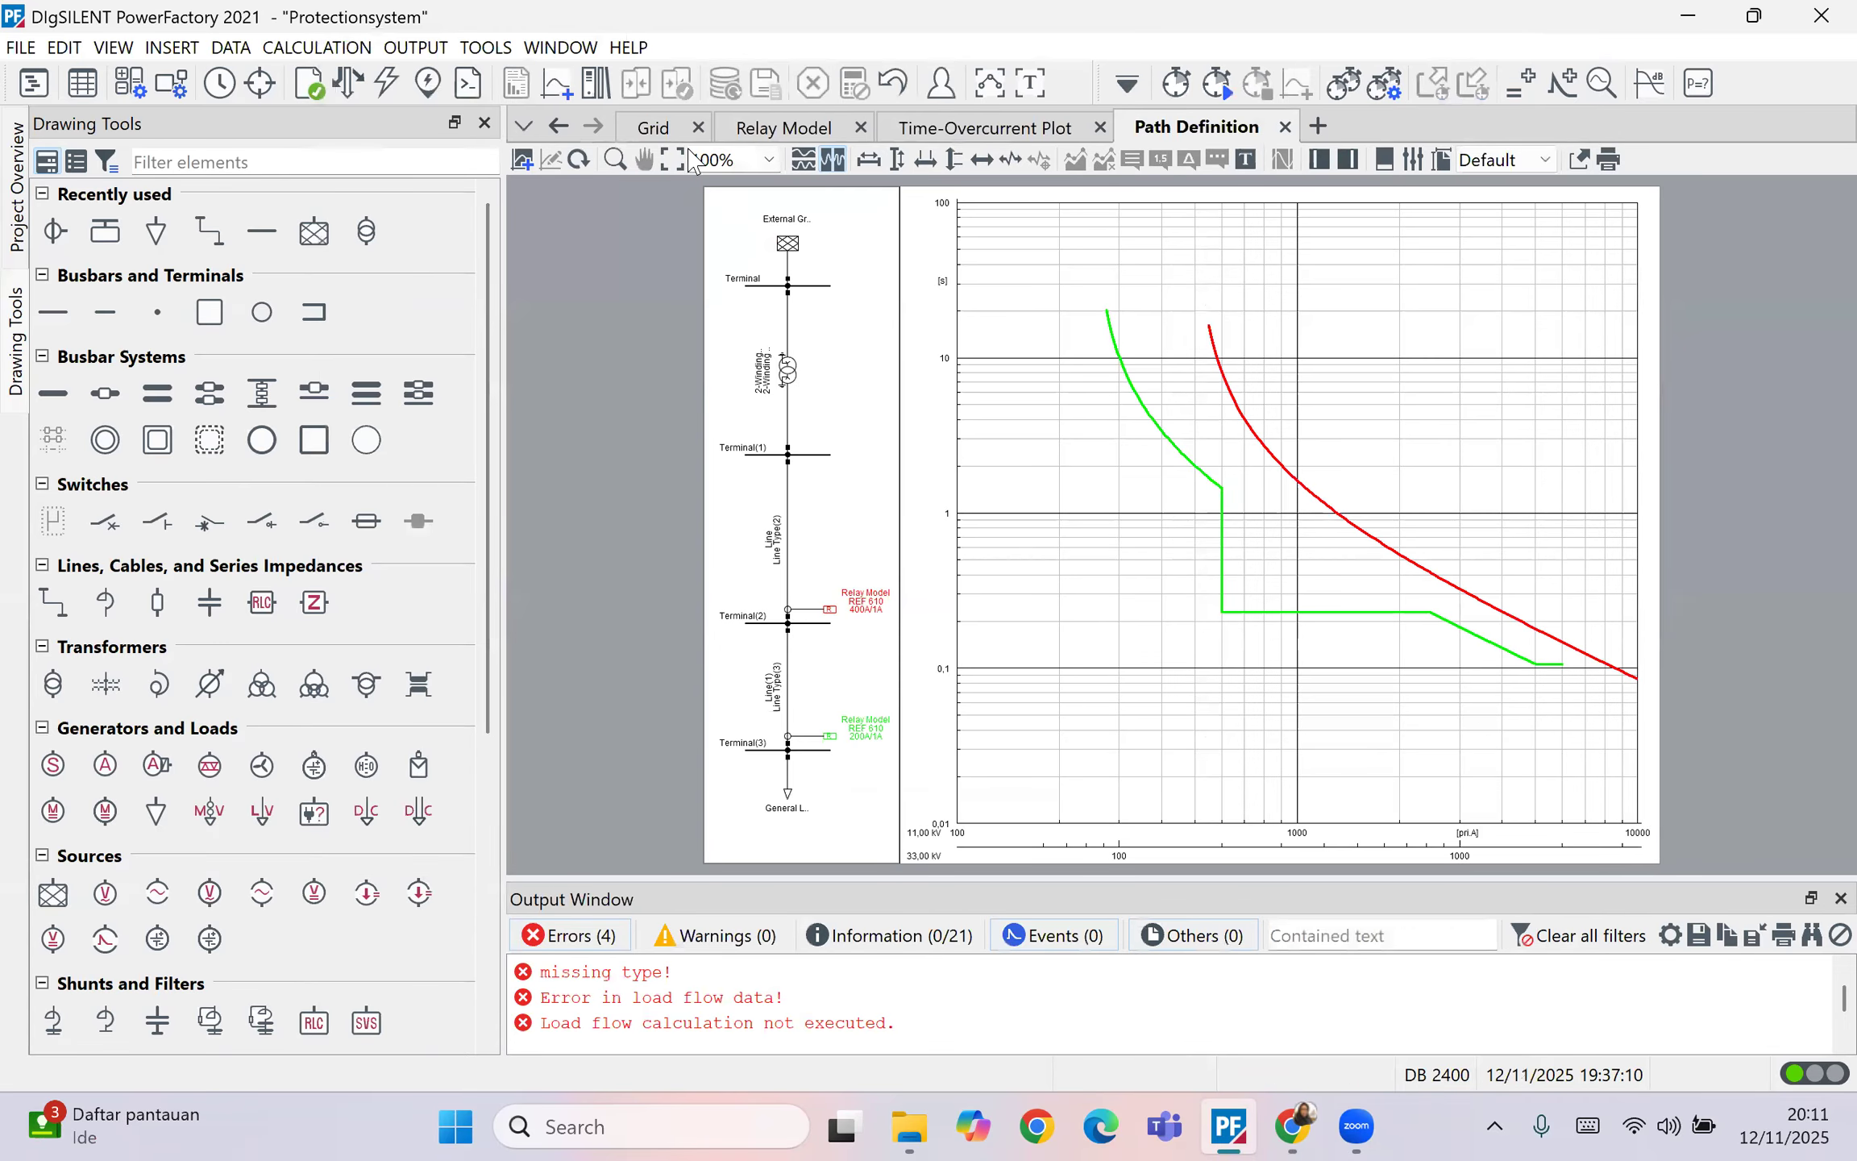
# Step: Set the time setting of the Terminal(3) relay's 50P1 element to 0,15 s, keeping its pickup current
pyautogui.click(664, 134)
pyautogui.click(776, 135)
pyautogui.click(681, 136)
pyautogui.doubleClick(1195, 700)
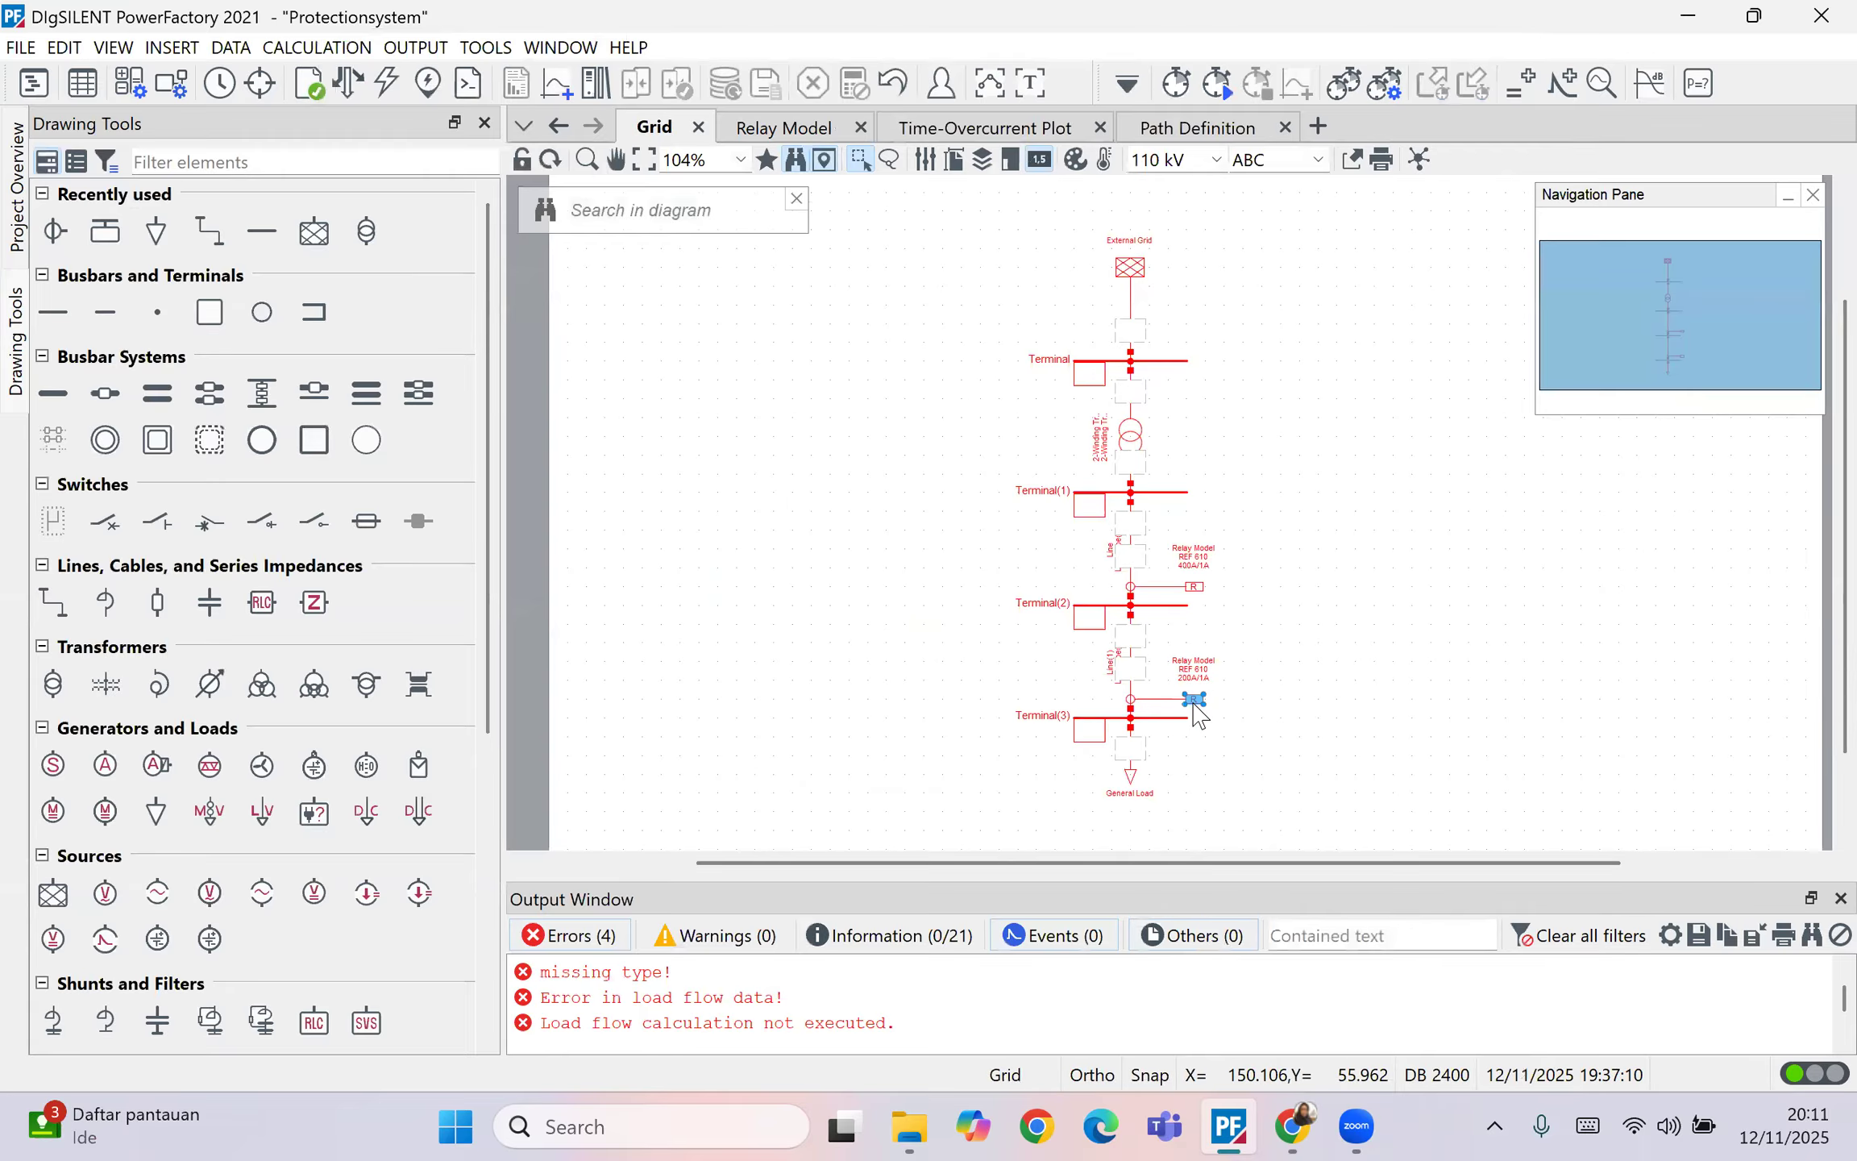
pyautogui.doubleClick(838, 813)
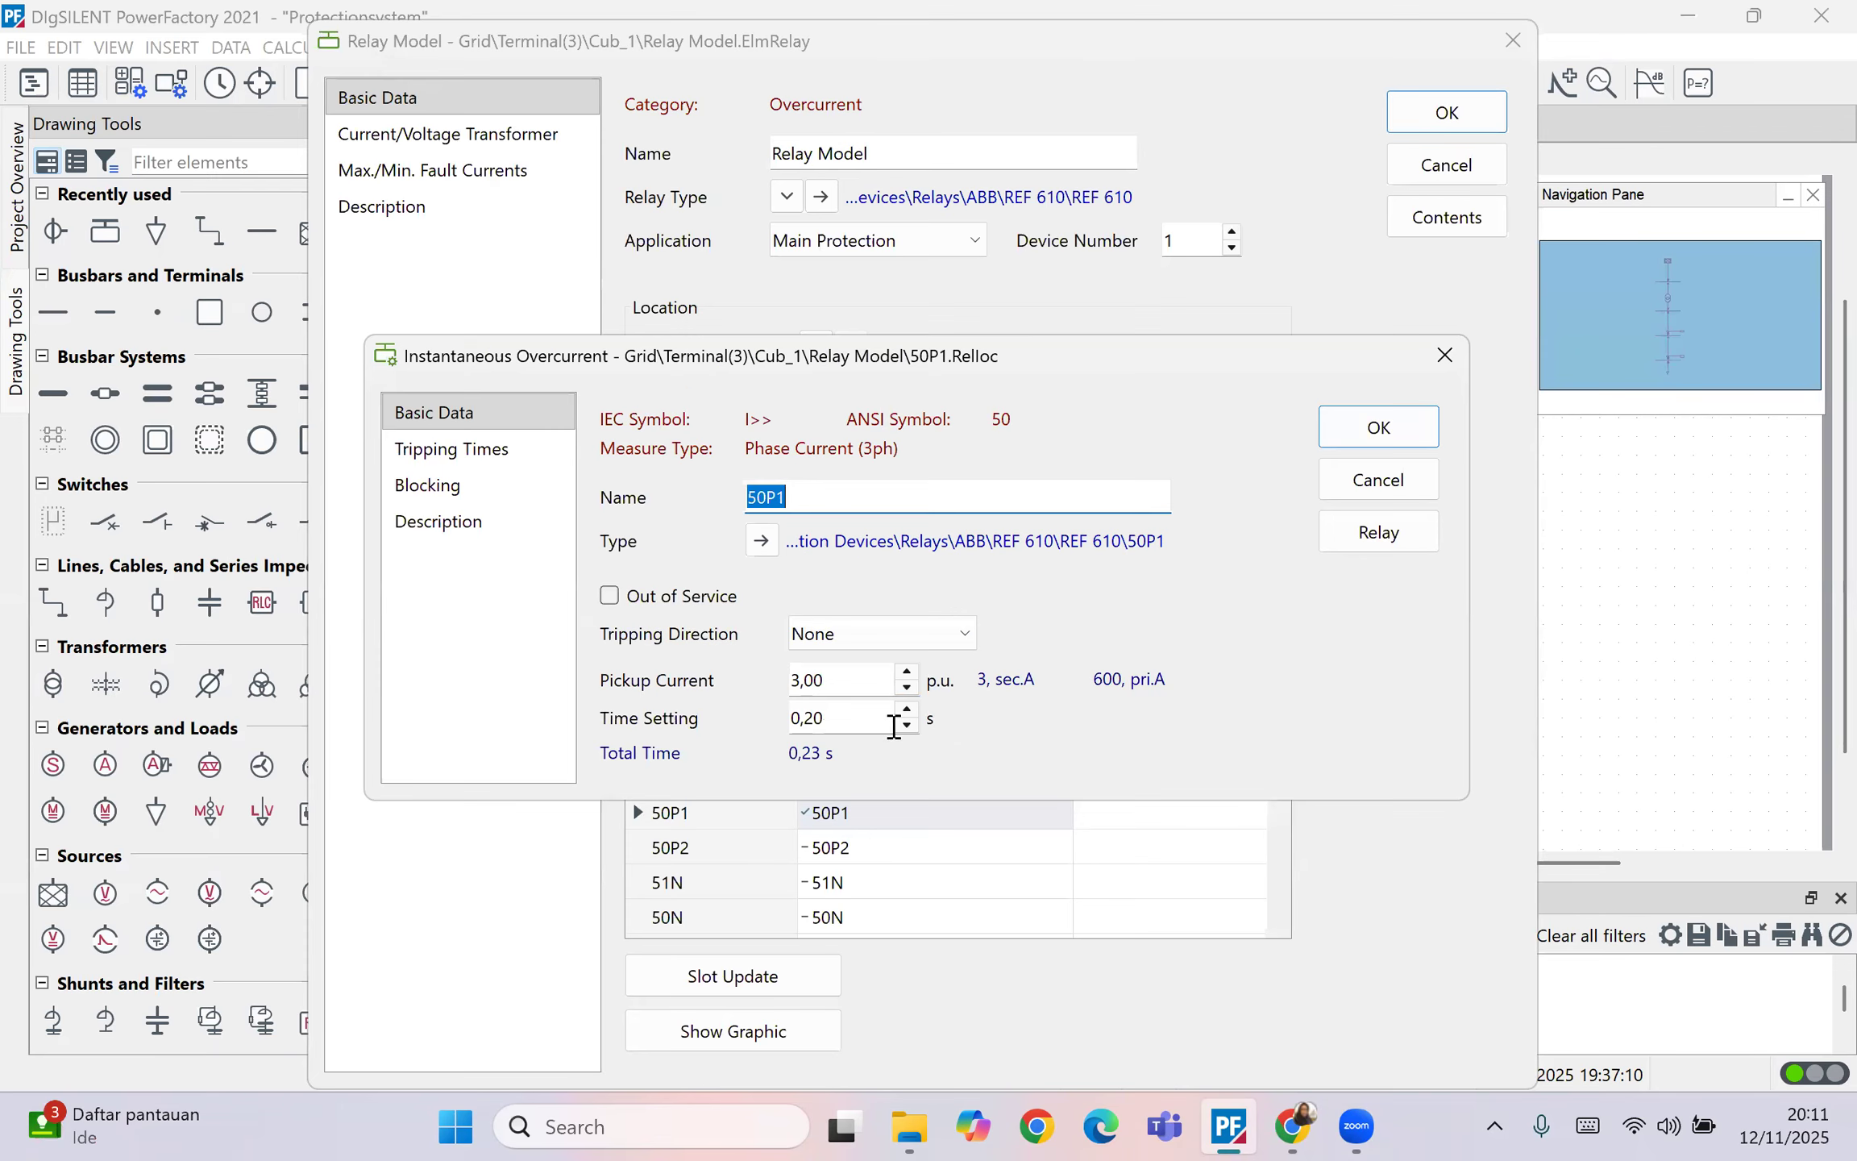
pyautogui.click(844, 709)
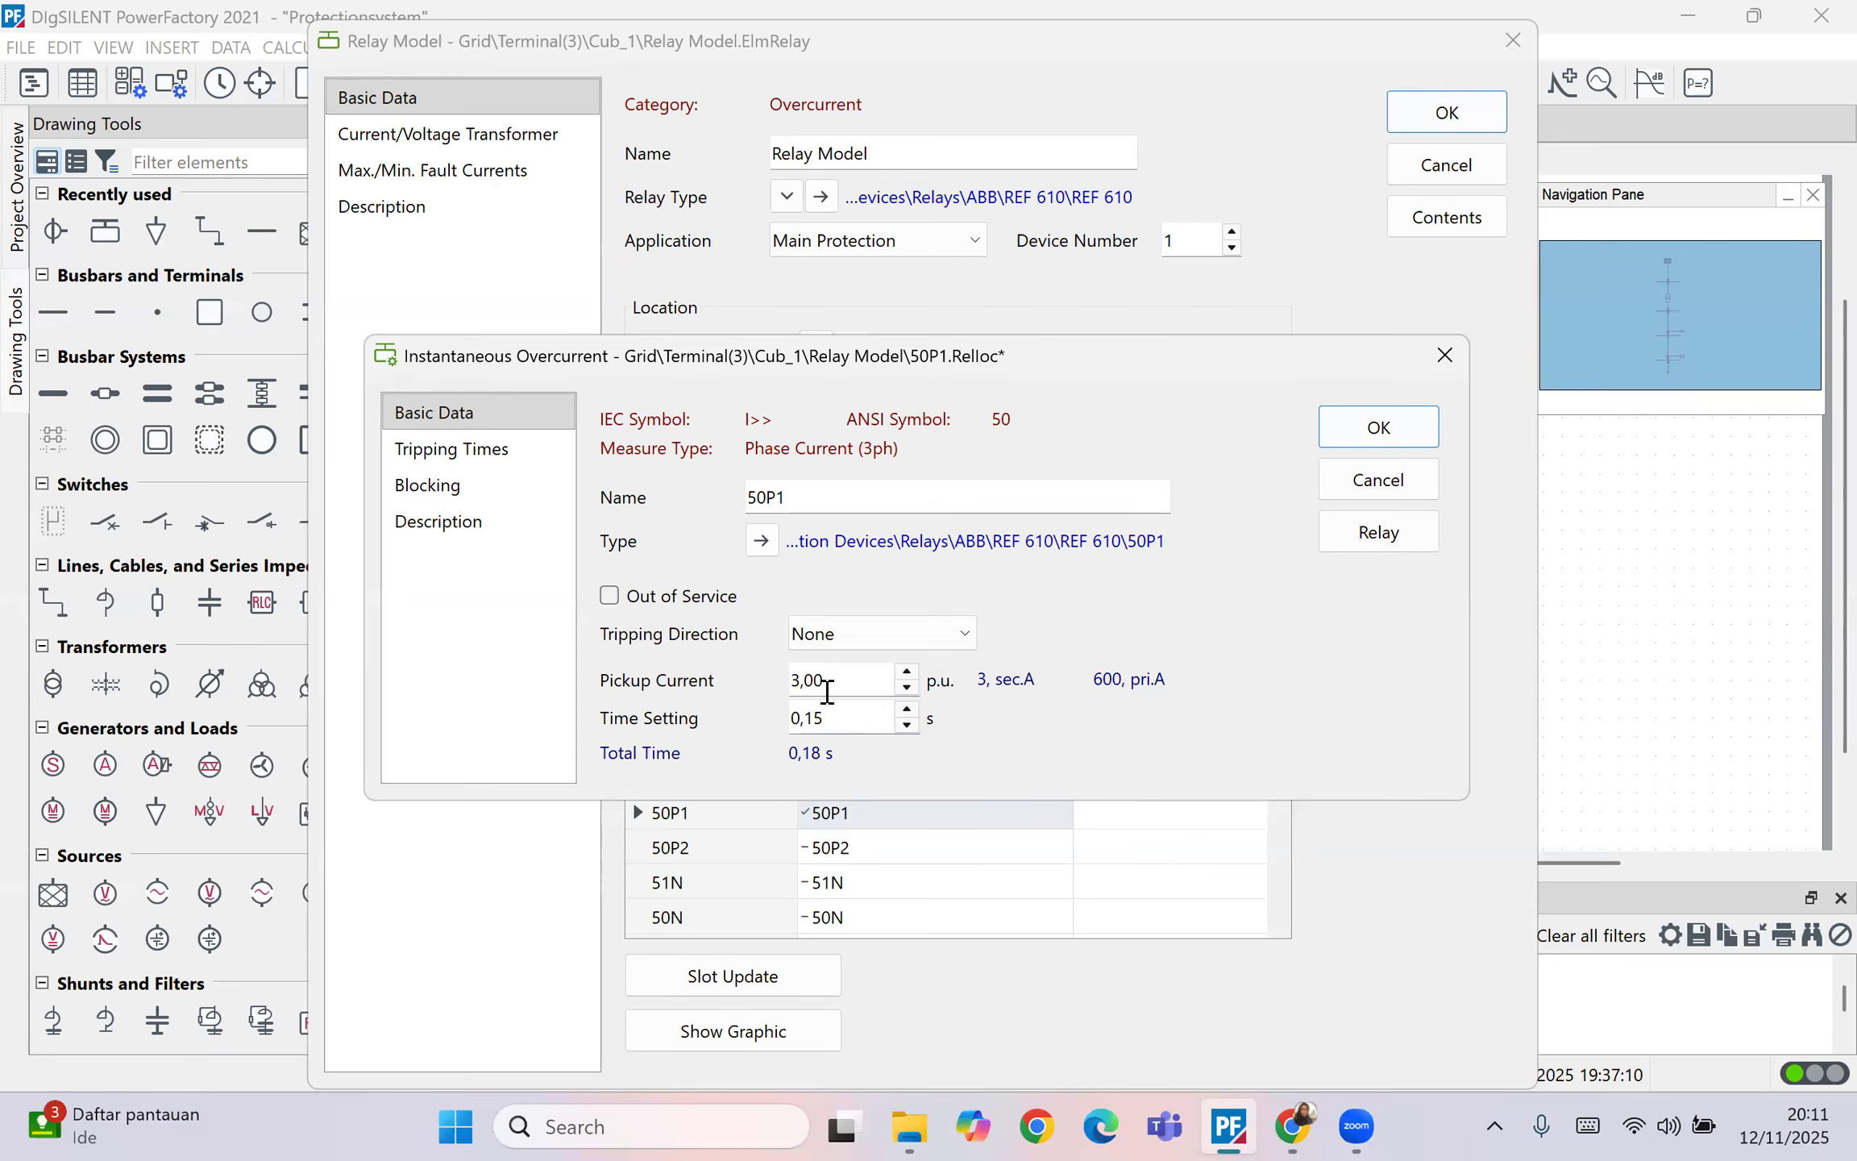
pyautogui.click(1378, 426)
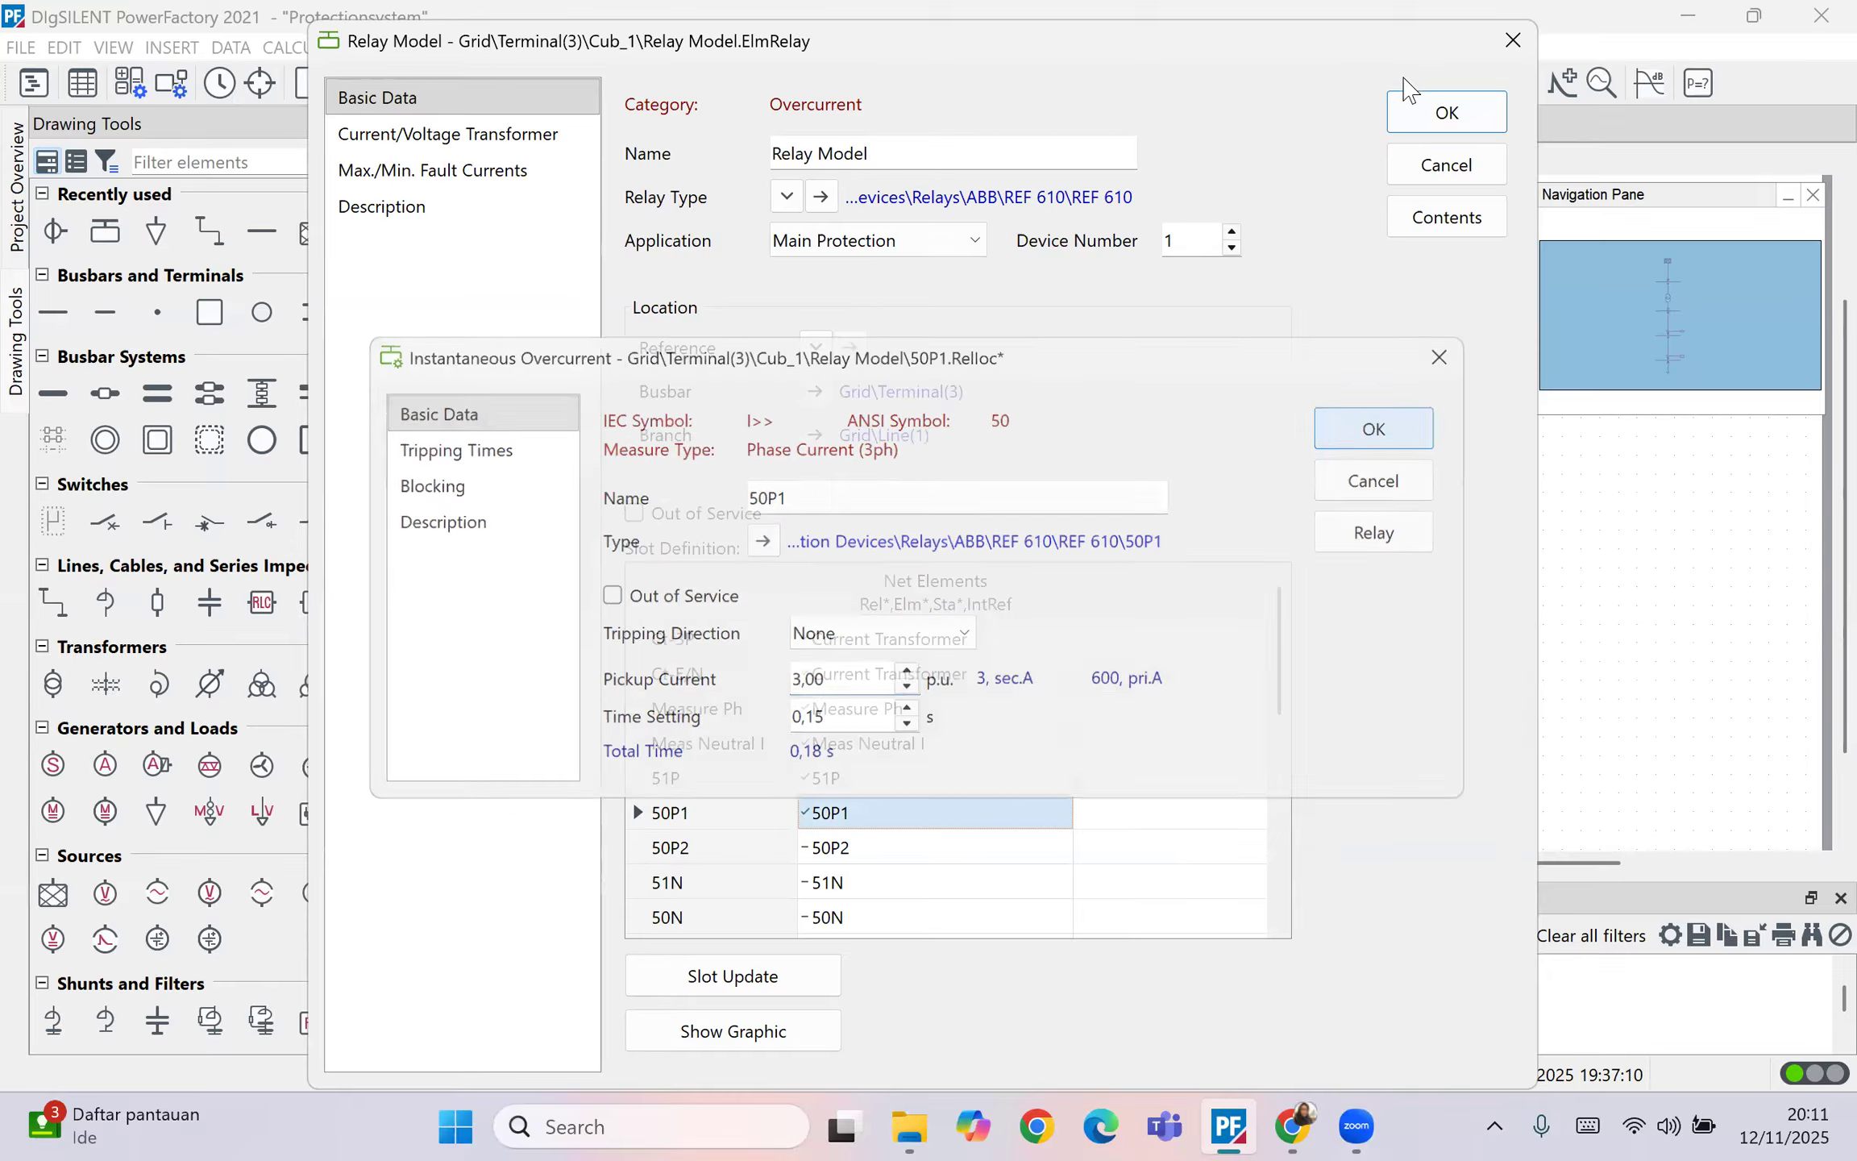
pyautogui.press('Return')
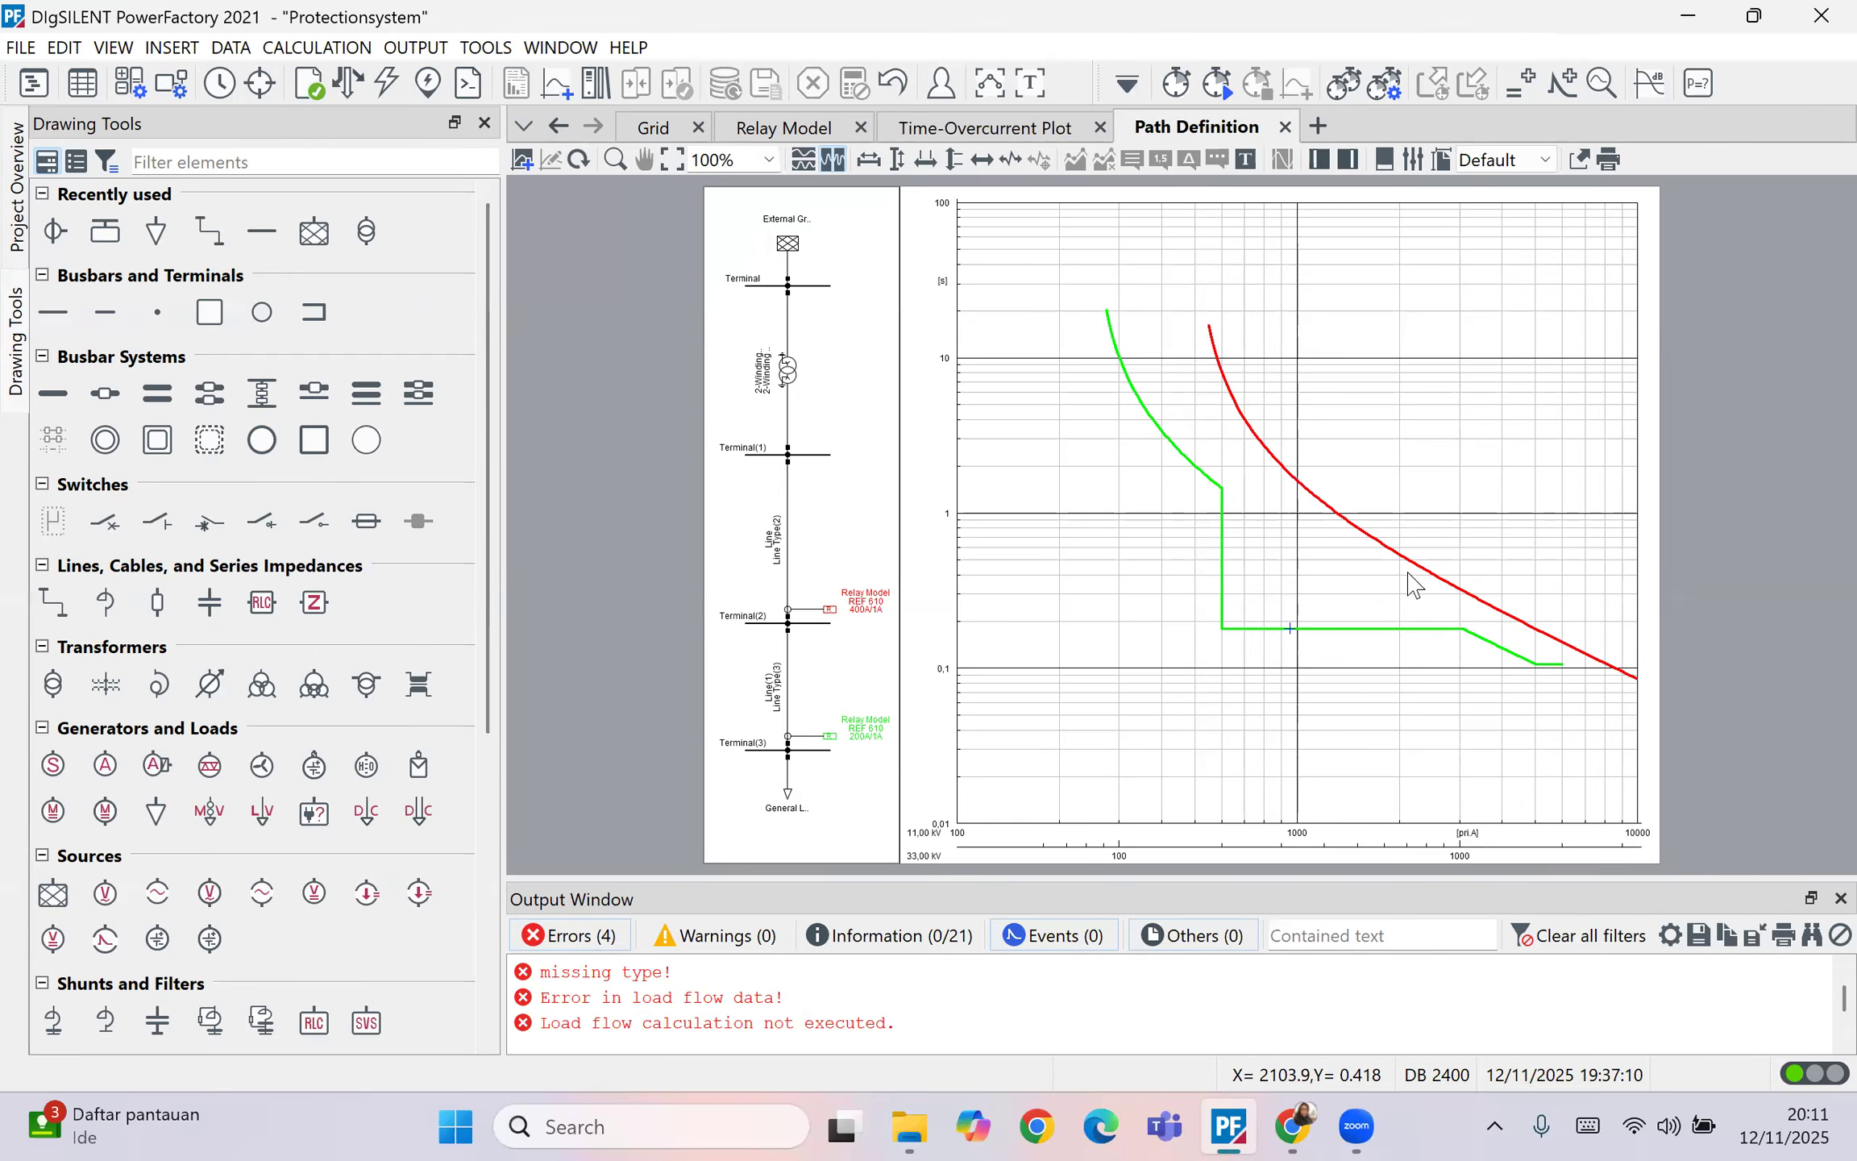
# Step: Examine the Terminal(3) relay's curve in the path plot and review the slides up to the overcurrent relay types in the Canva presentation
pyautogui.moveTo(1368, 540)
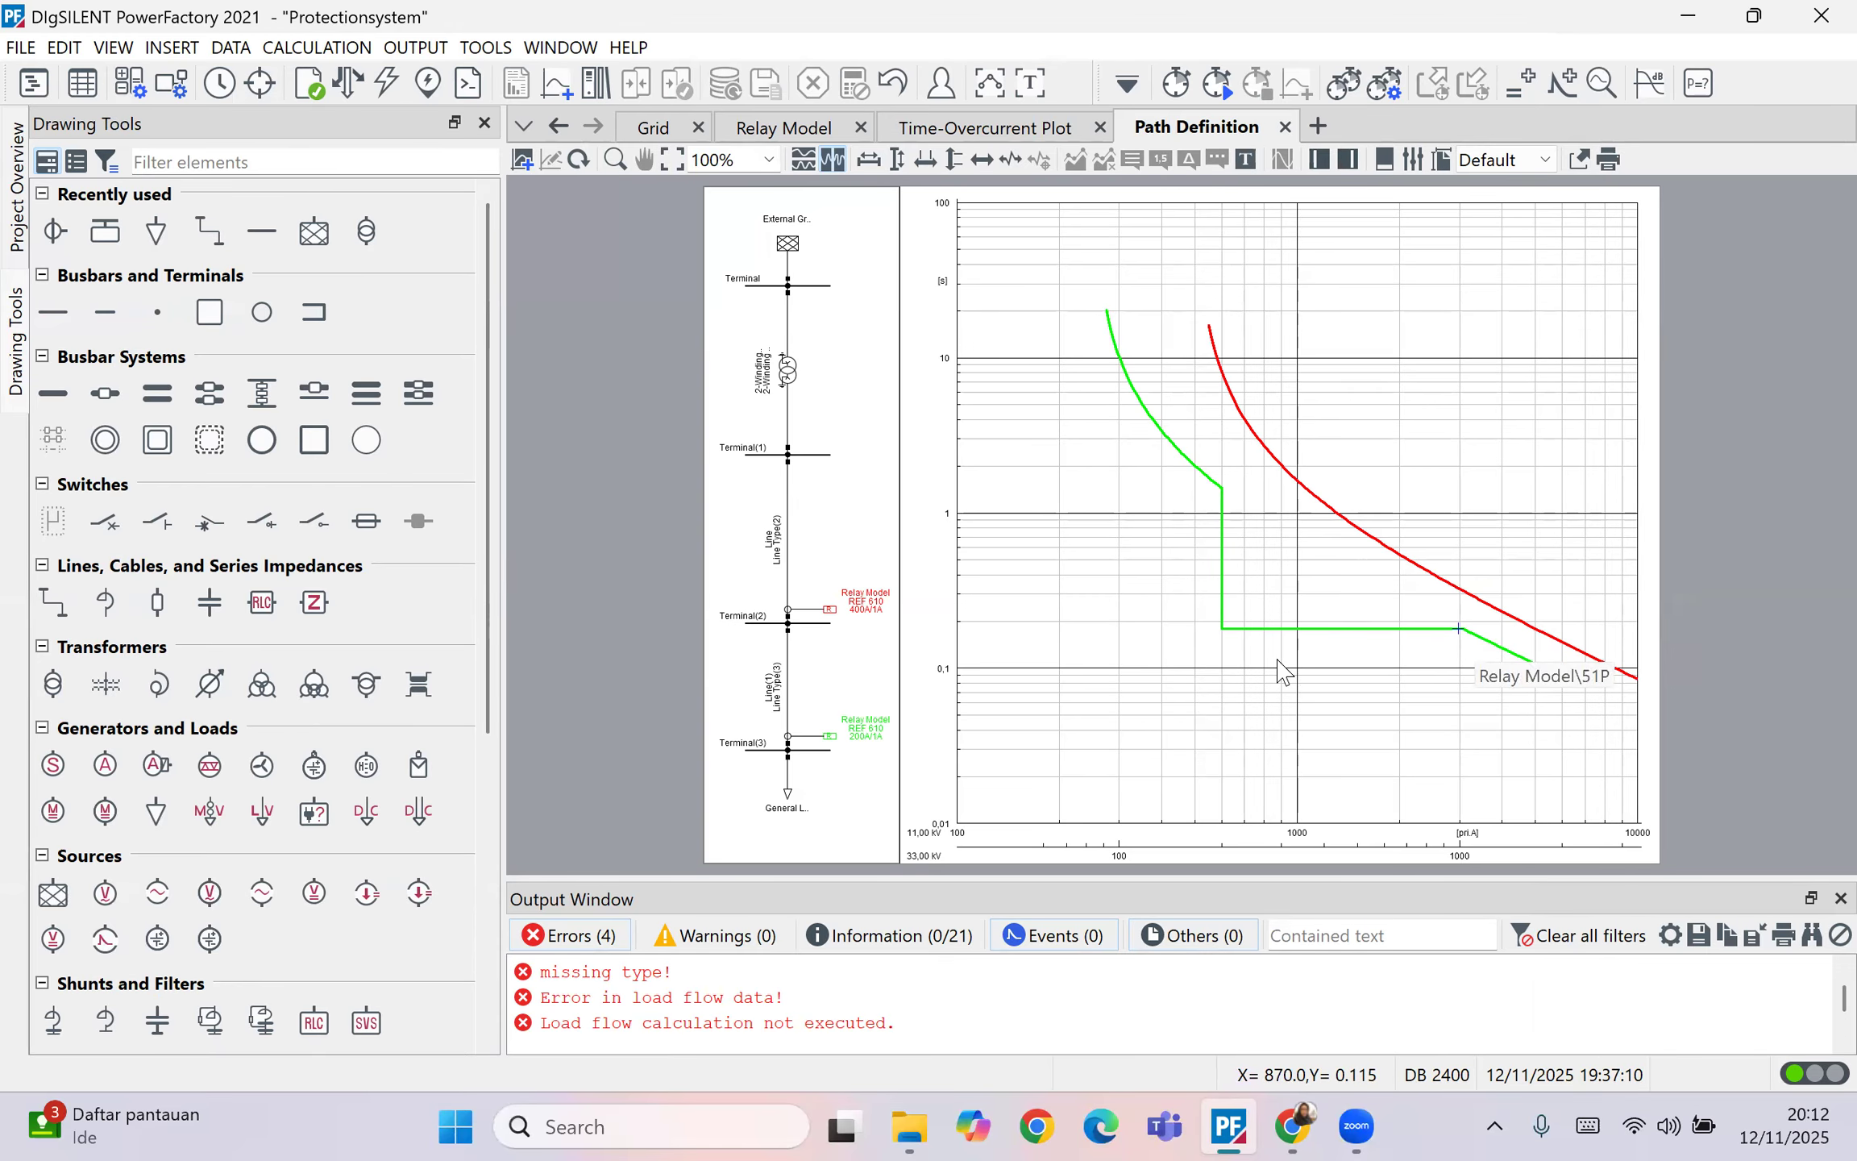
pyautogui.click(1354, 628)
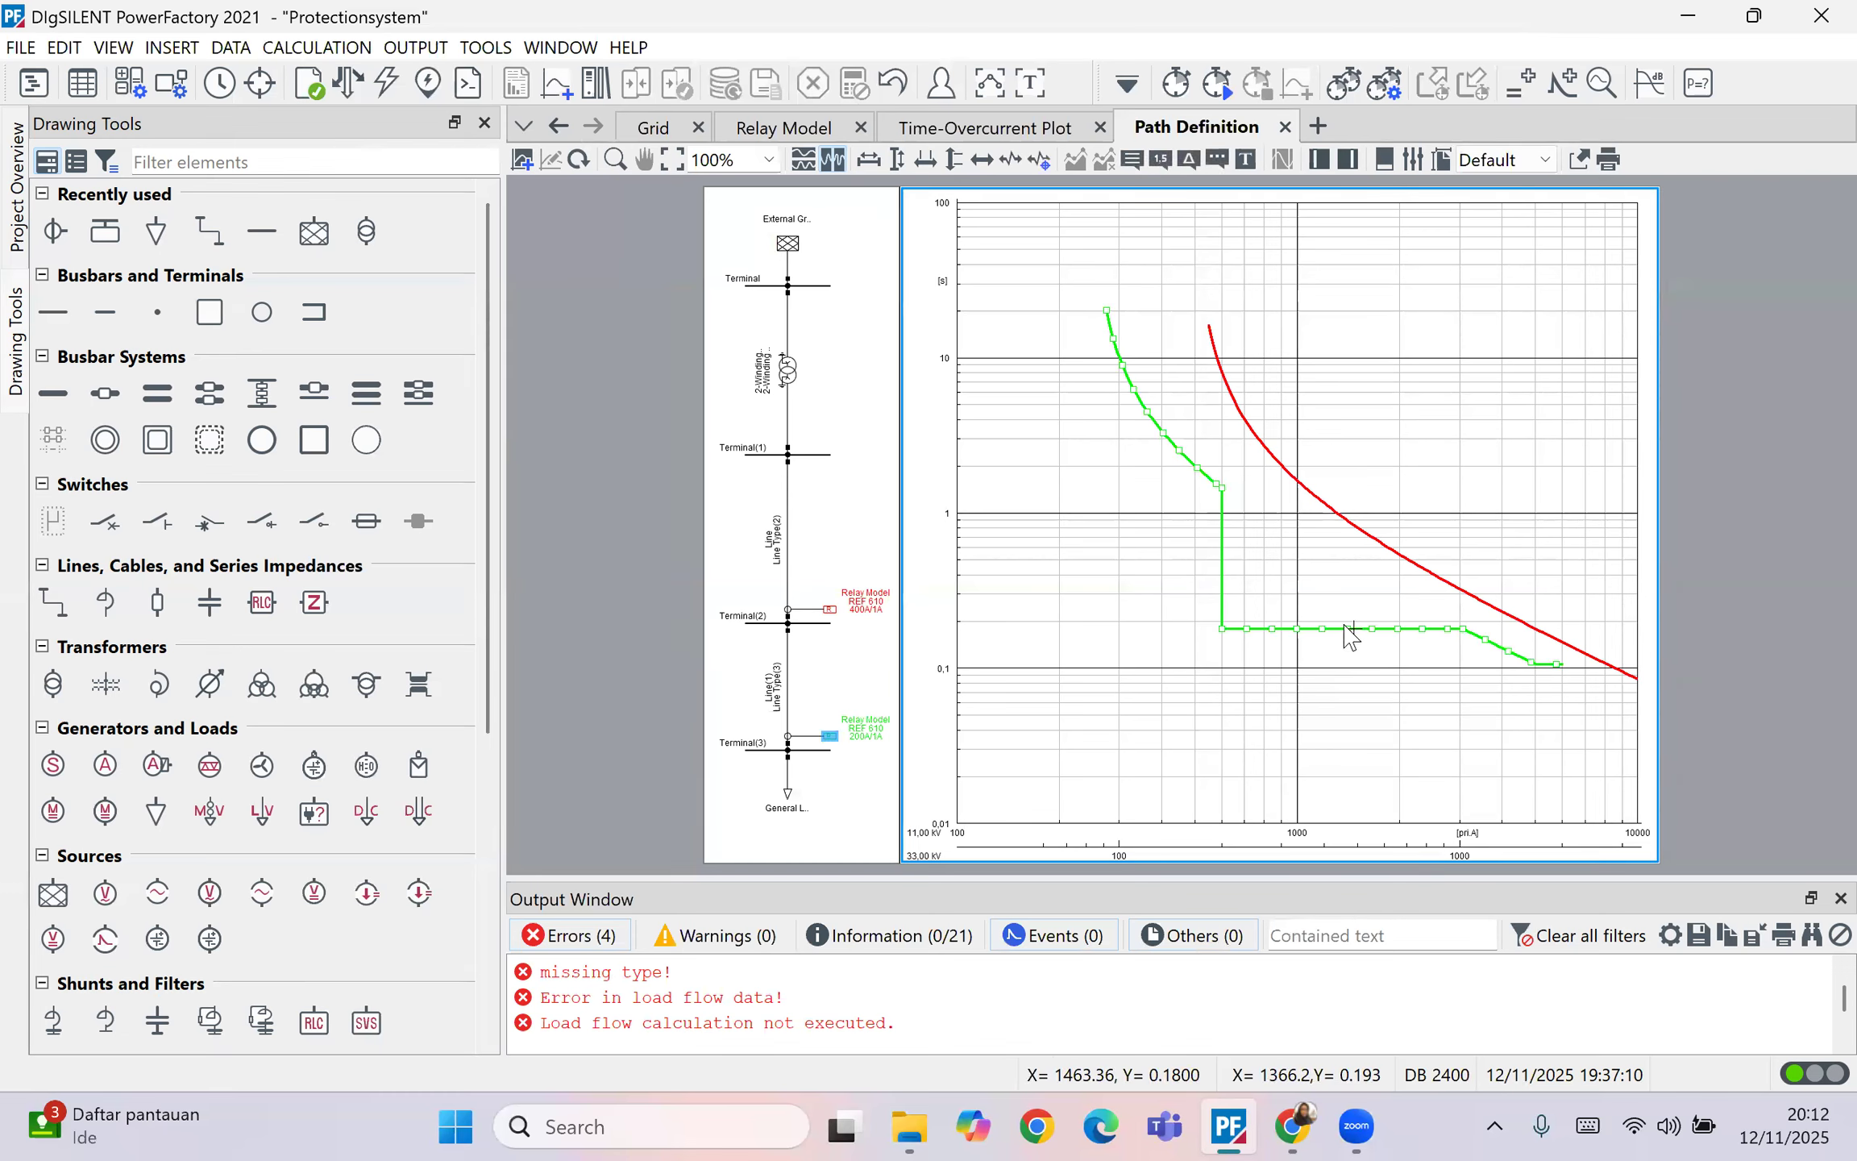
pyautogui.click(1292, 1126)
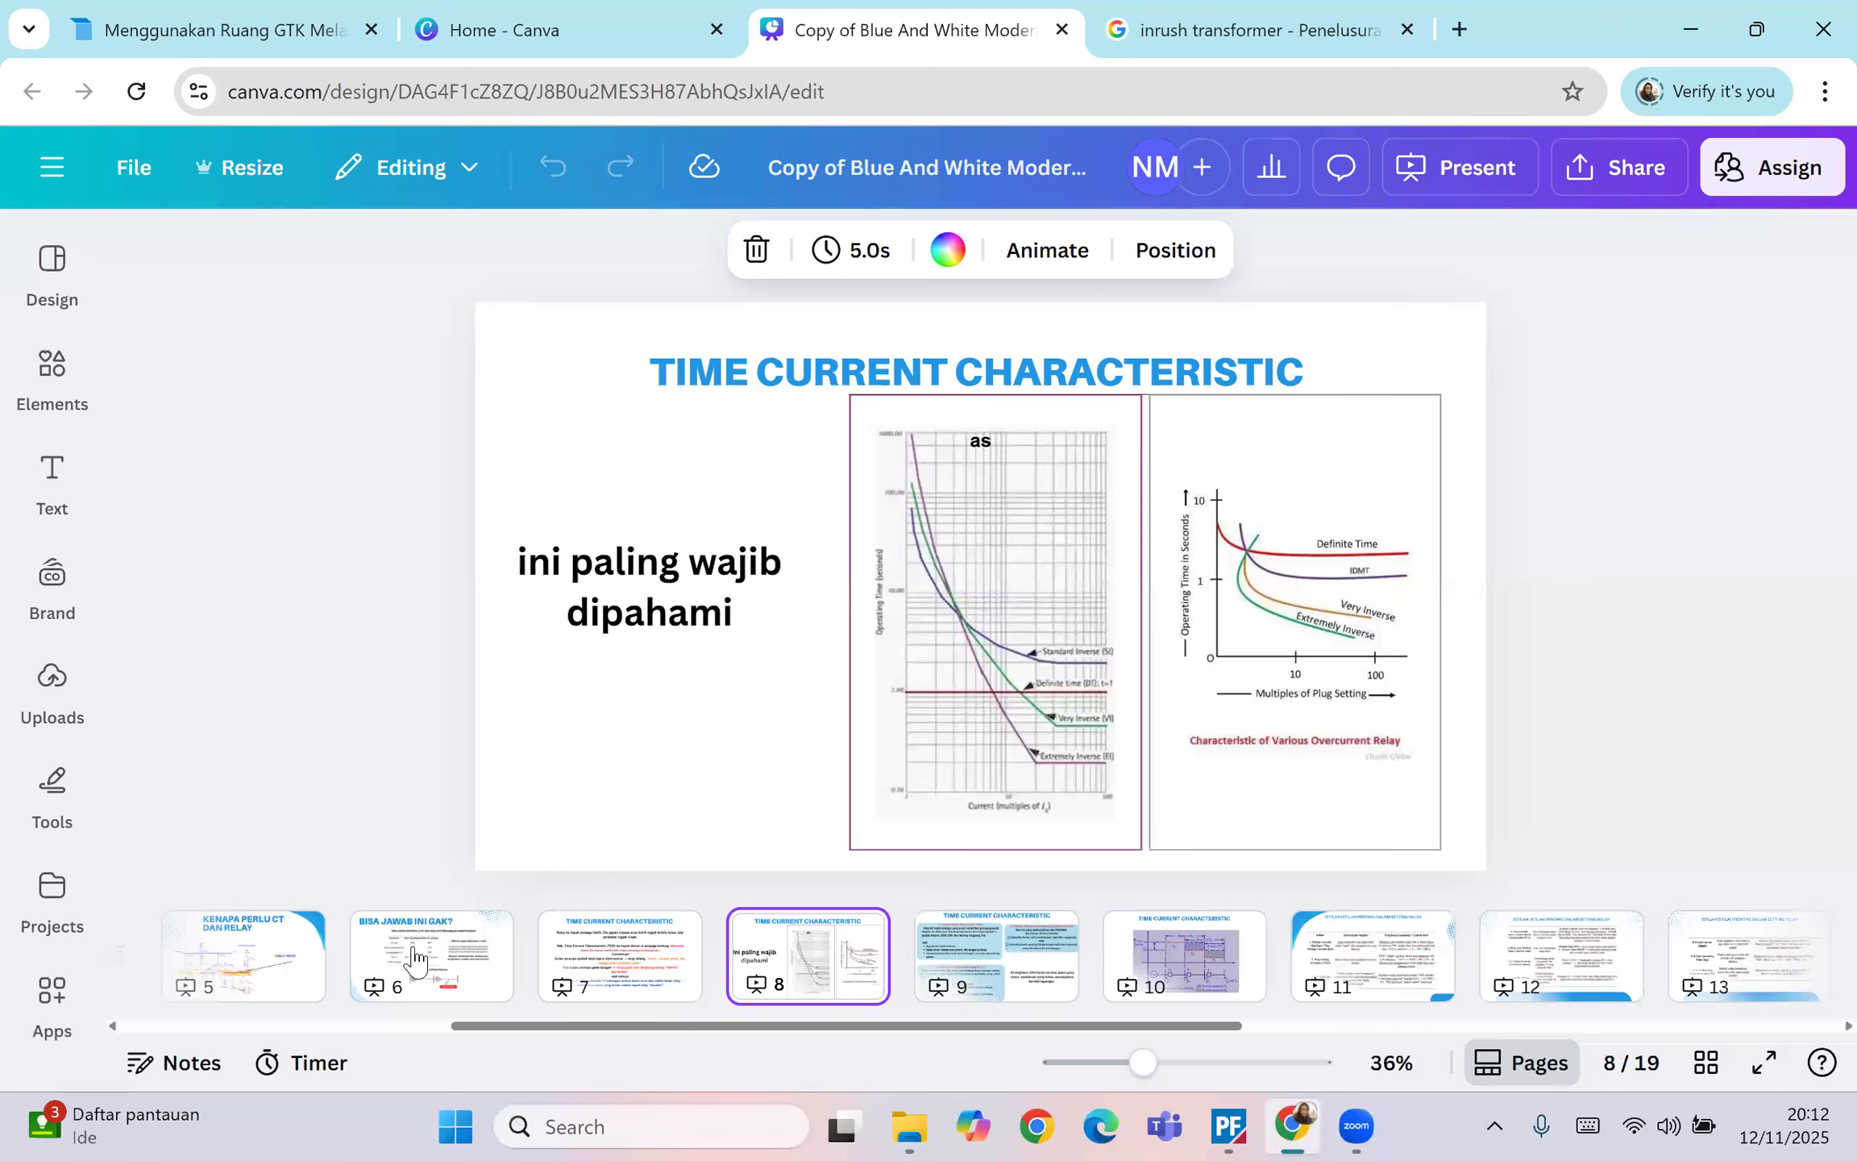
pyautogui.click(415, 957)
pyautogui.press('Left')
pyautogui.press('Left')
pyautogui.press('Left')
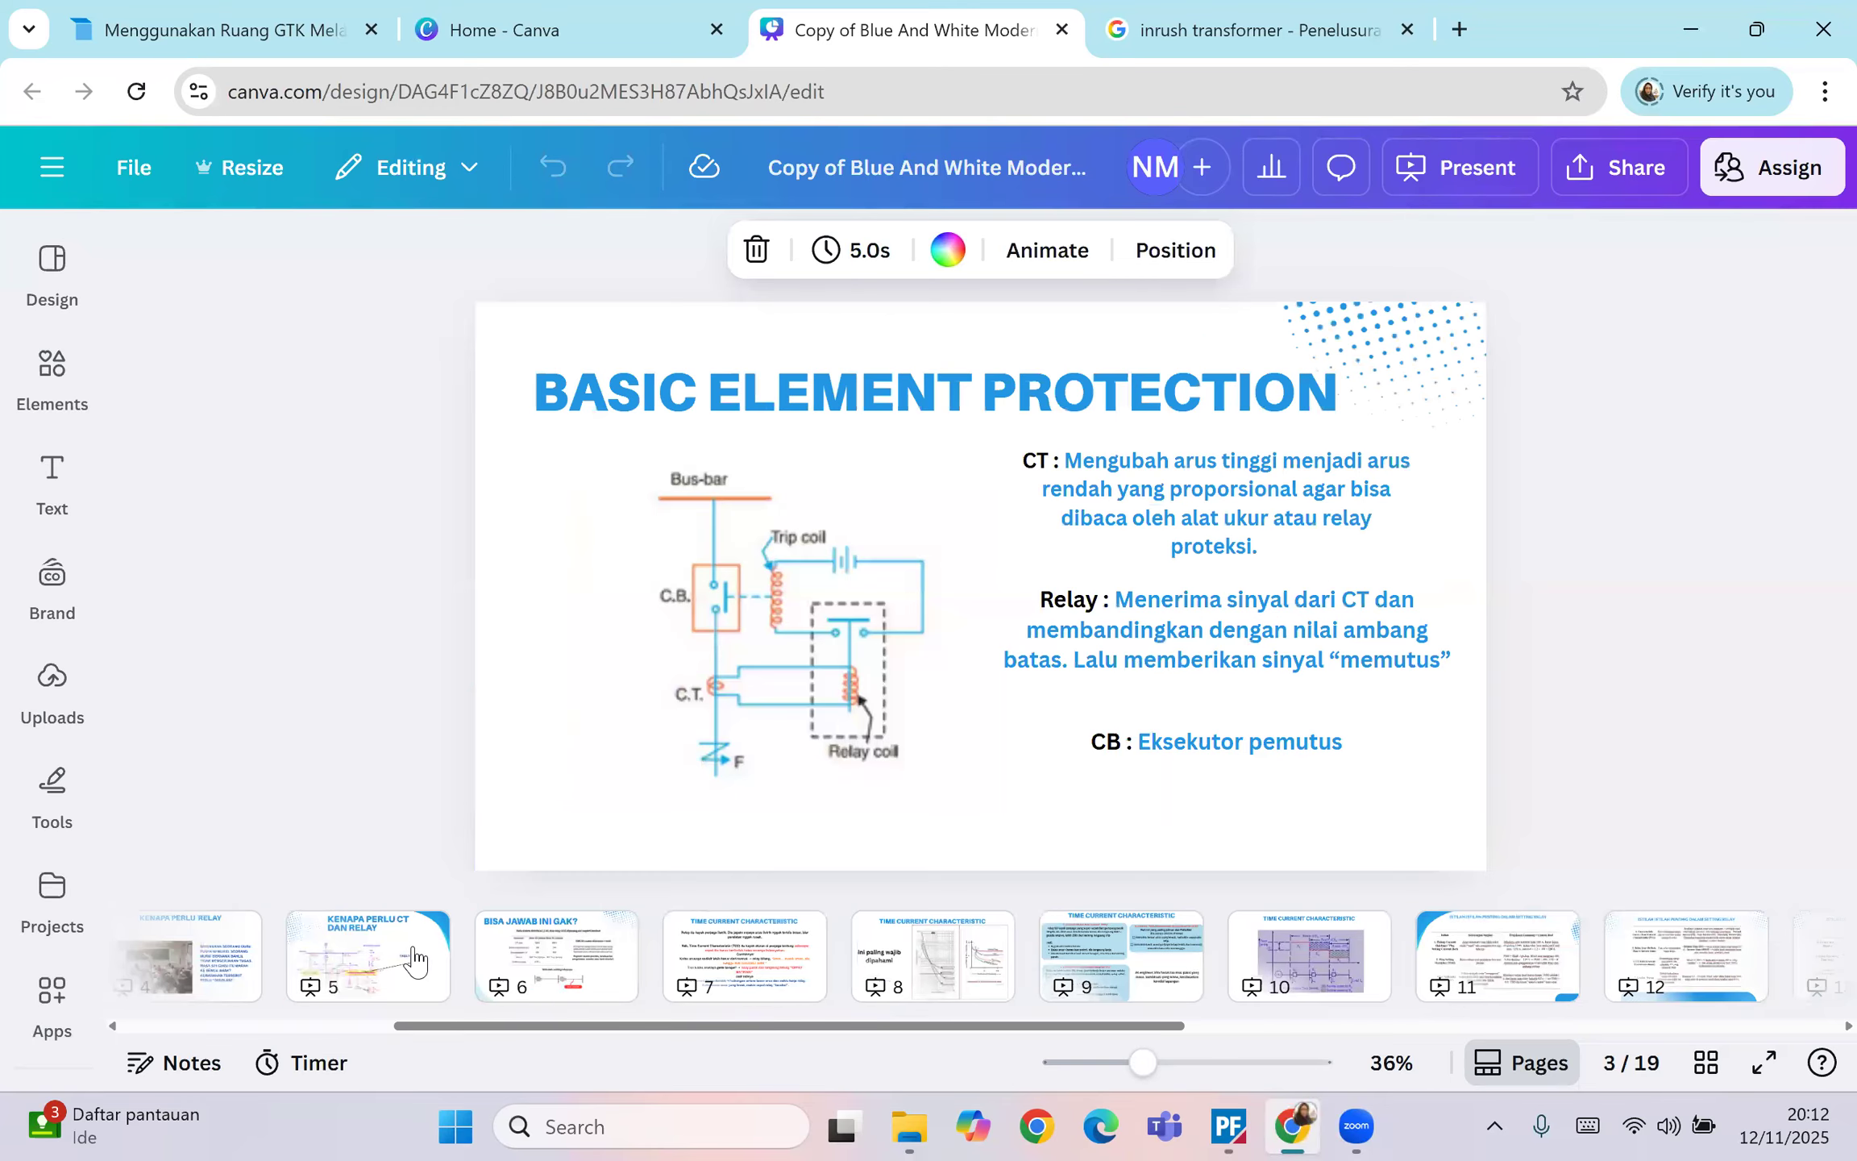
pyautogui.press('Left')
pyautogui.press('Right')
pyautogui.press('Right')
pyautogui.press('Right')
pyautogui.press('Right')
pyautogui.press('Right')
pyautogui.press('Right')
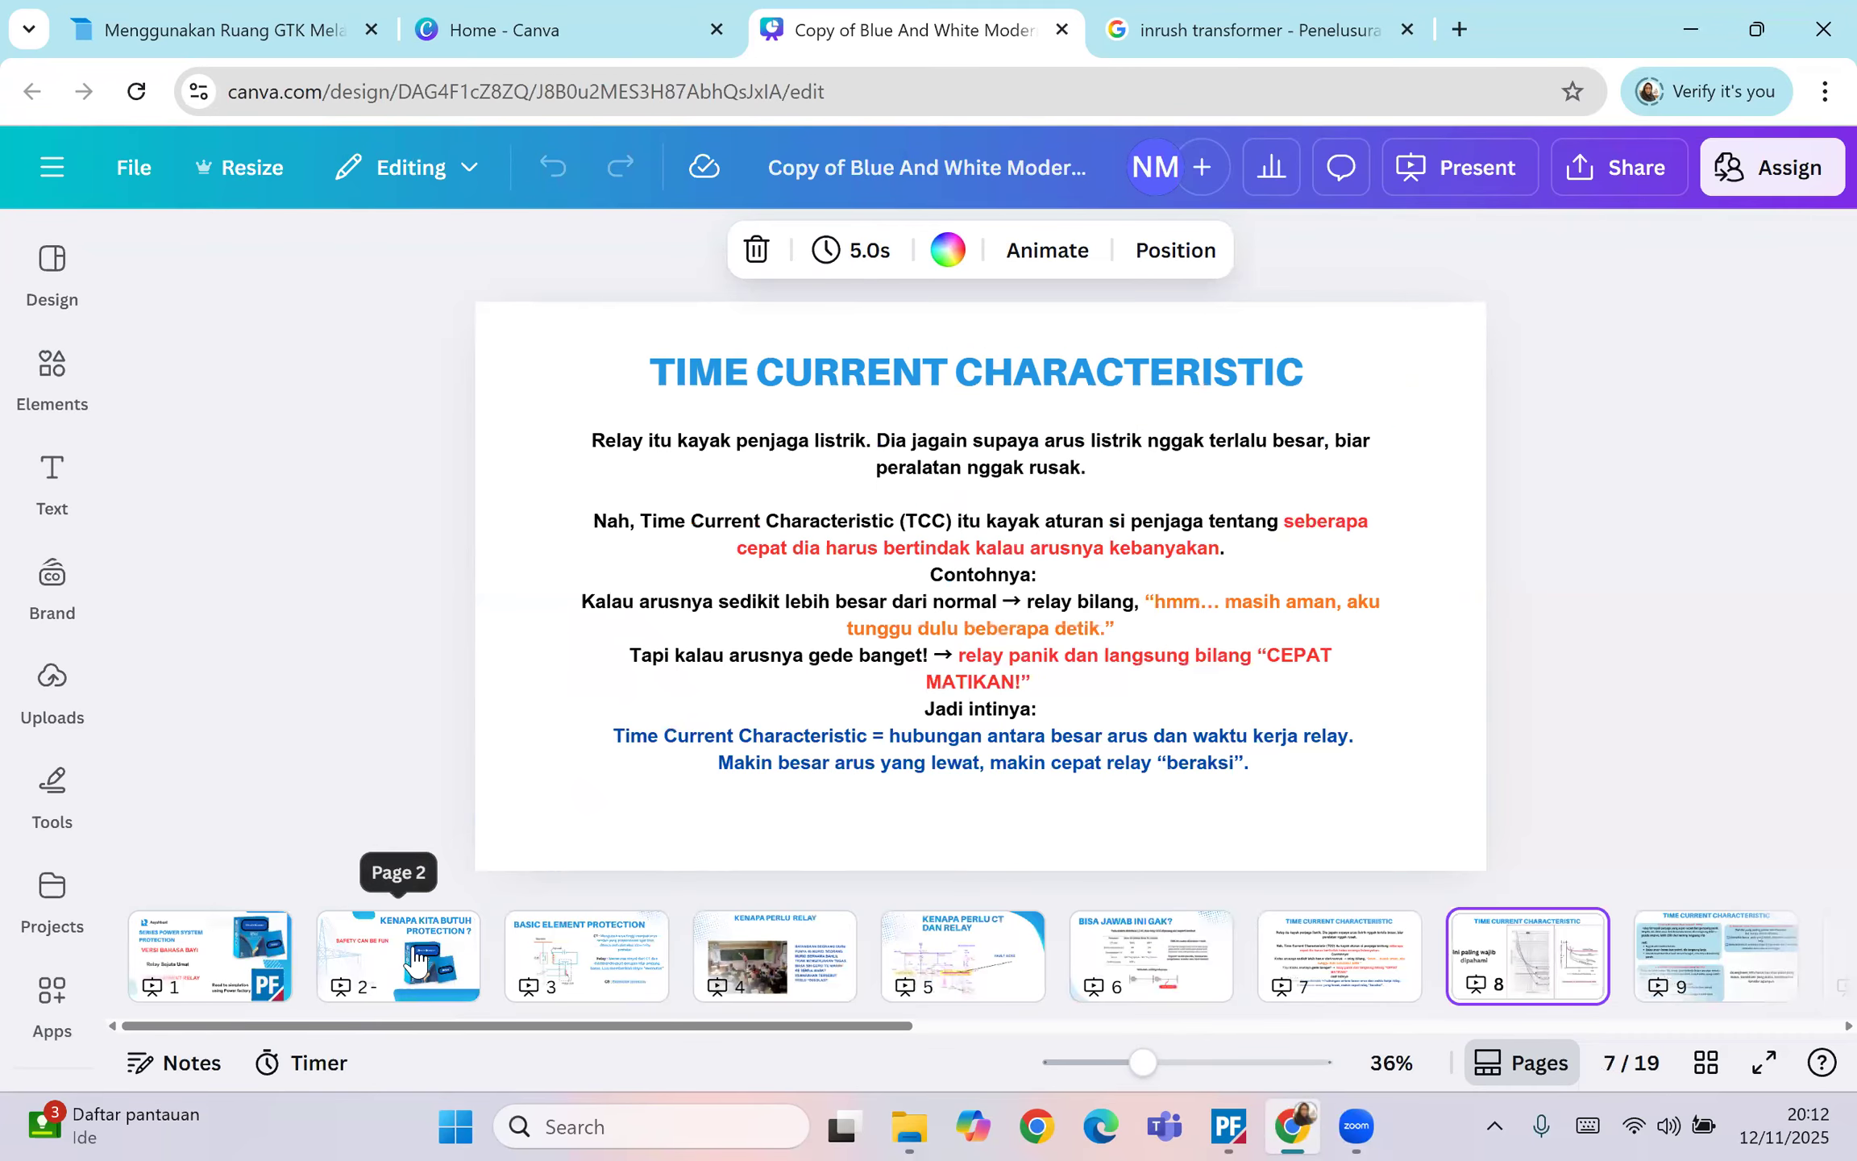
pyautogui.press('Right')
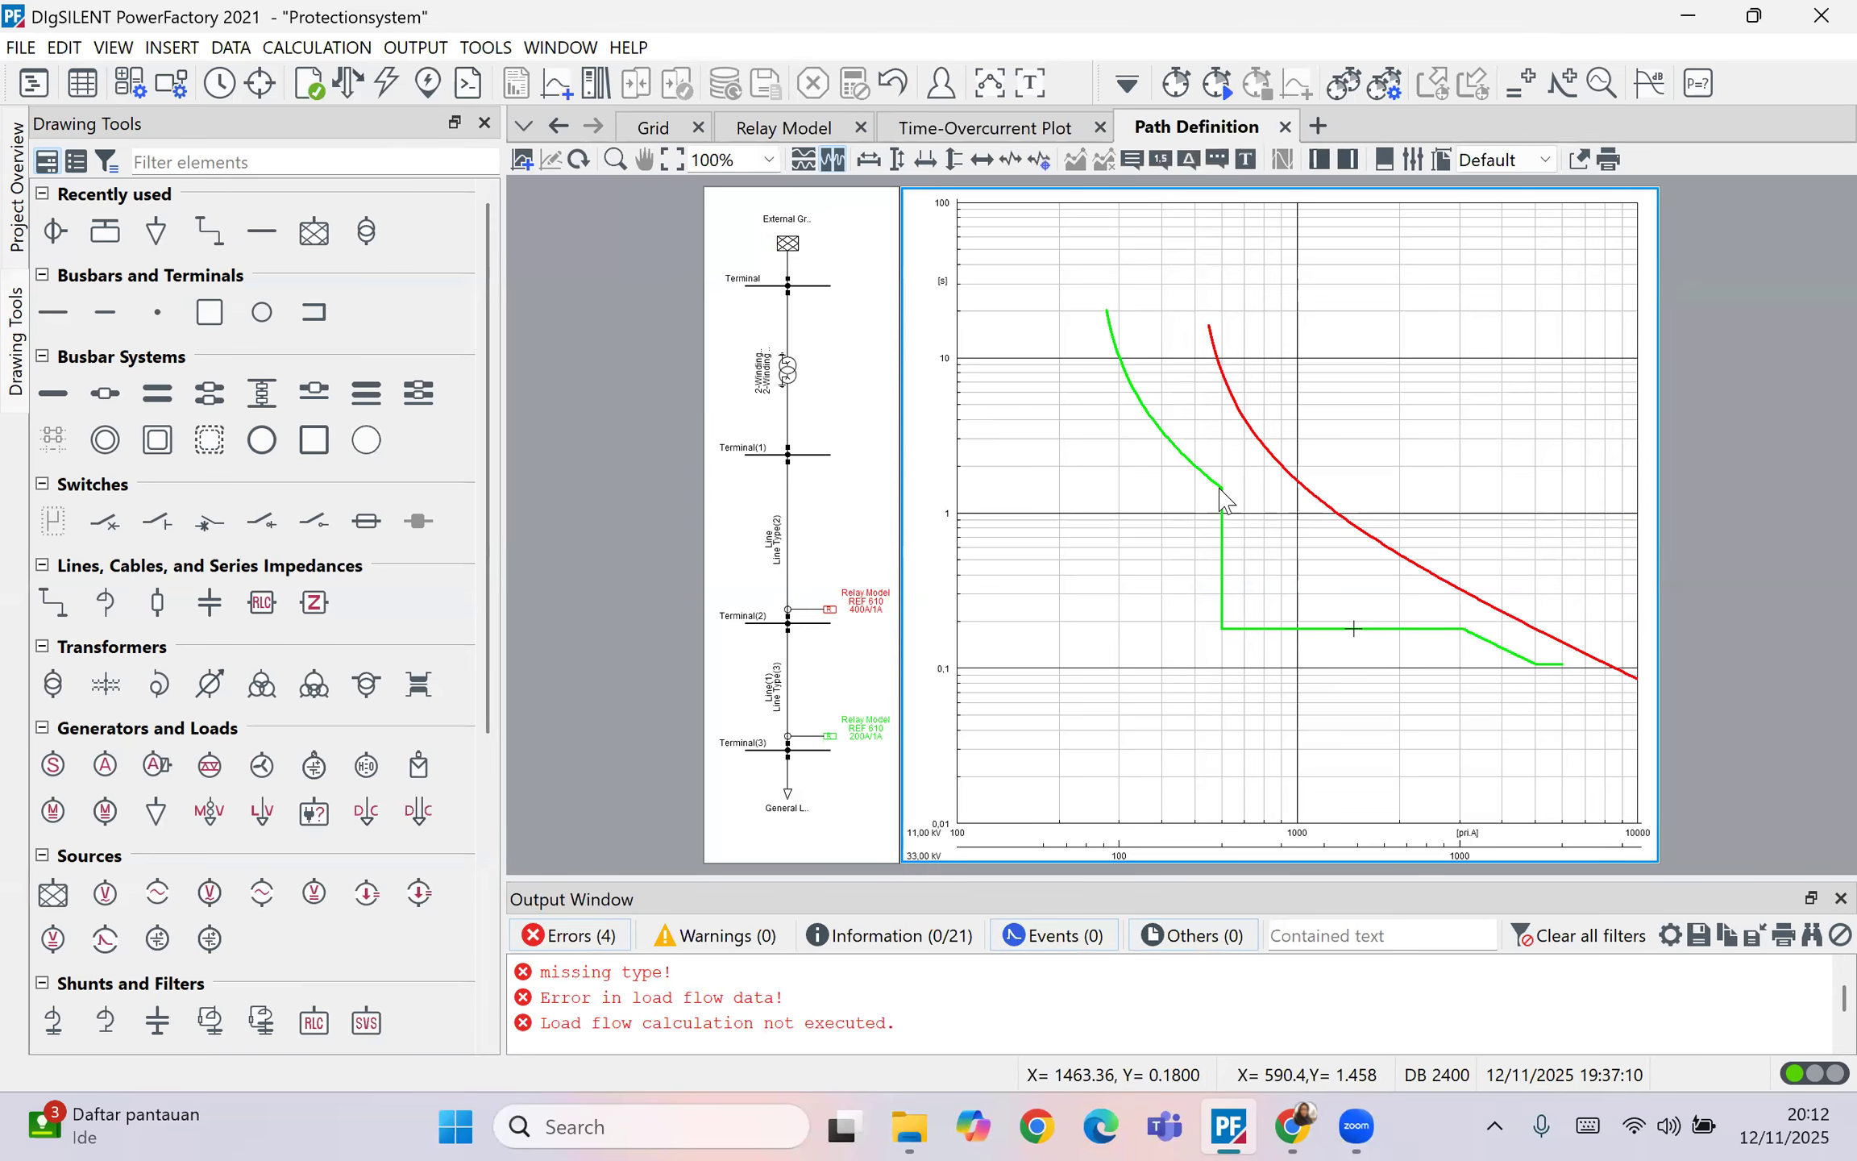
# Step: In the PowerFactory Grid diagram, set the pickup current of the Terminal(3) relay's 50P1 element to 5 p.u
pyautogui.click(653, 127)
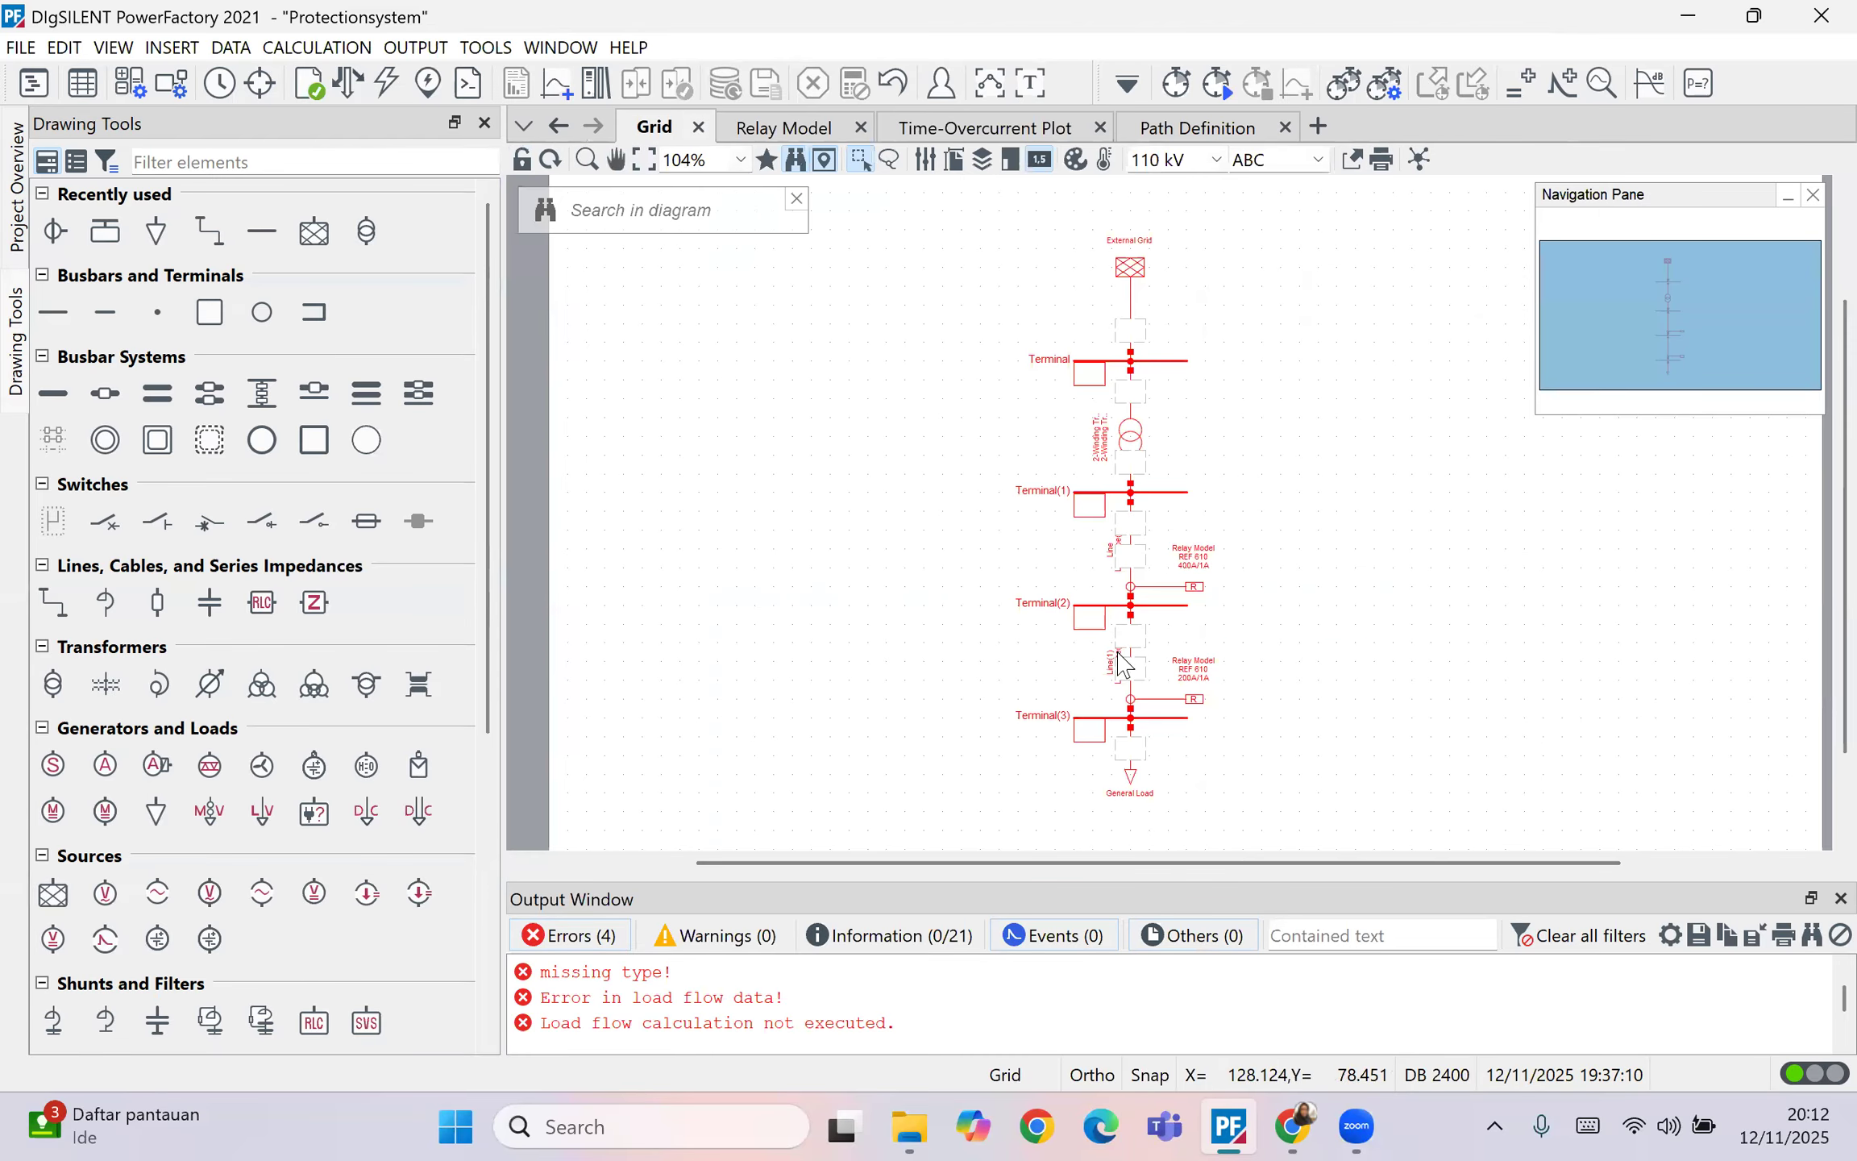
pyautogui.click(1196, 701)
pyautogui.doubleClick(1196, 700)
pyautogui.doubleClick(872, 814)
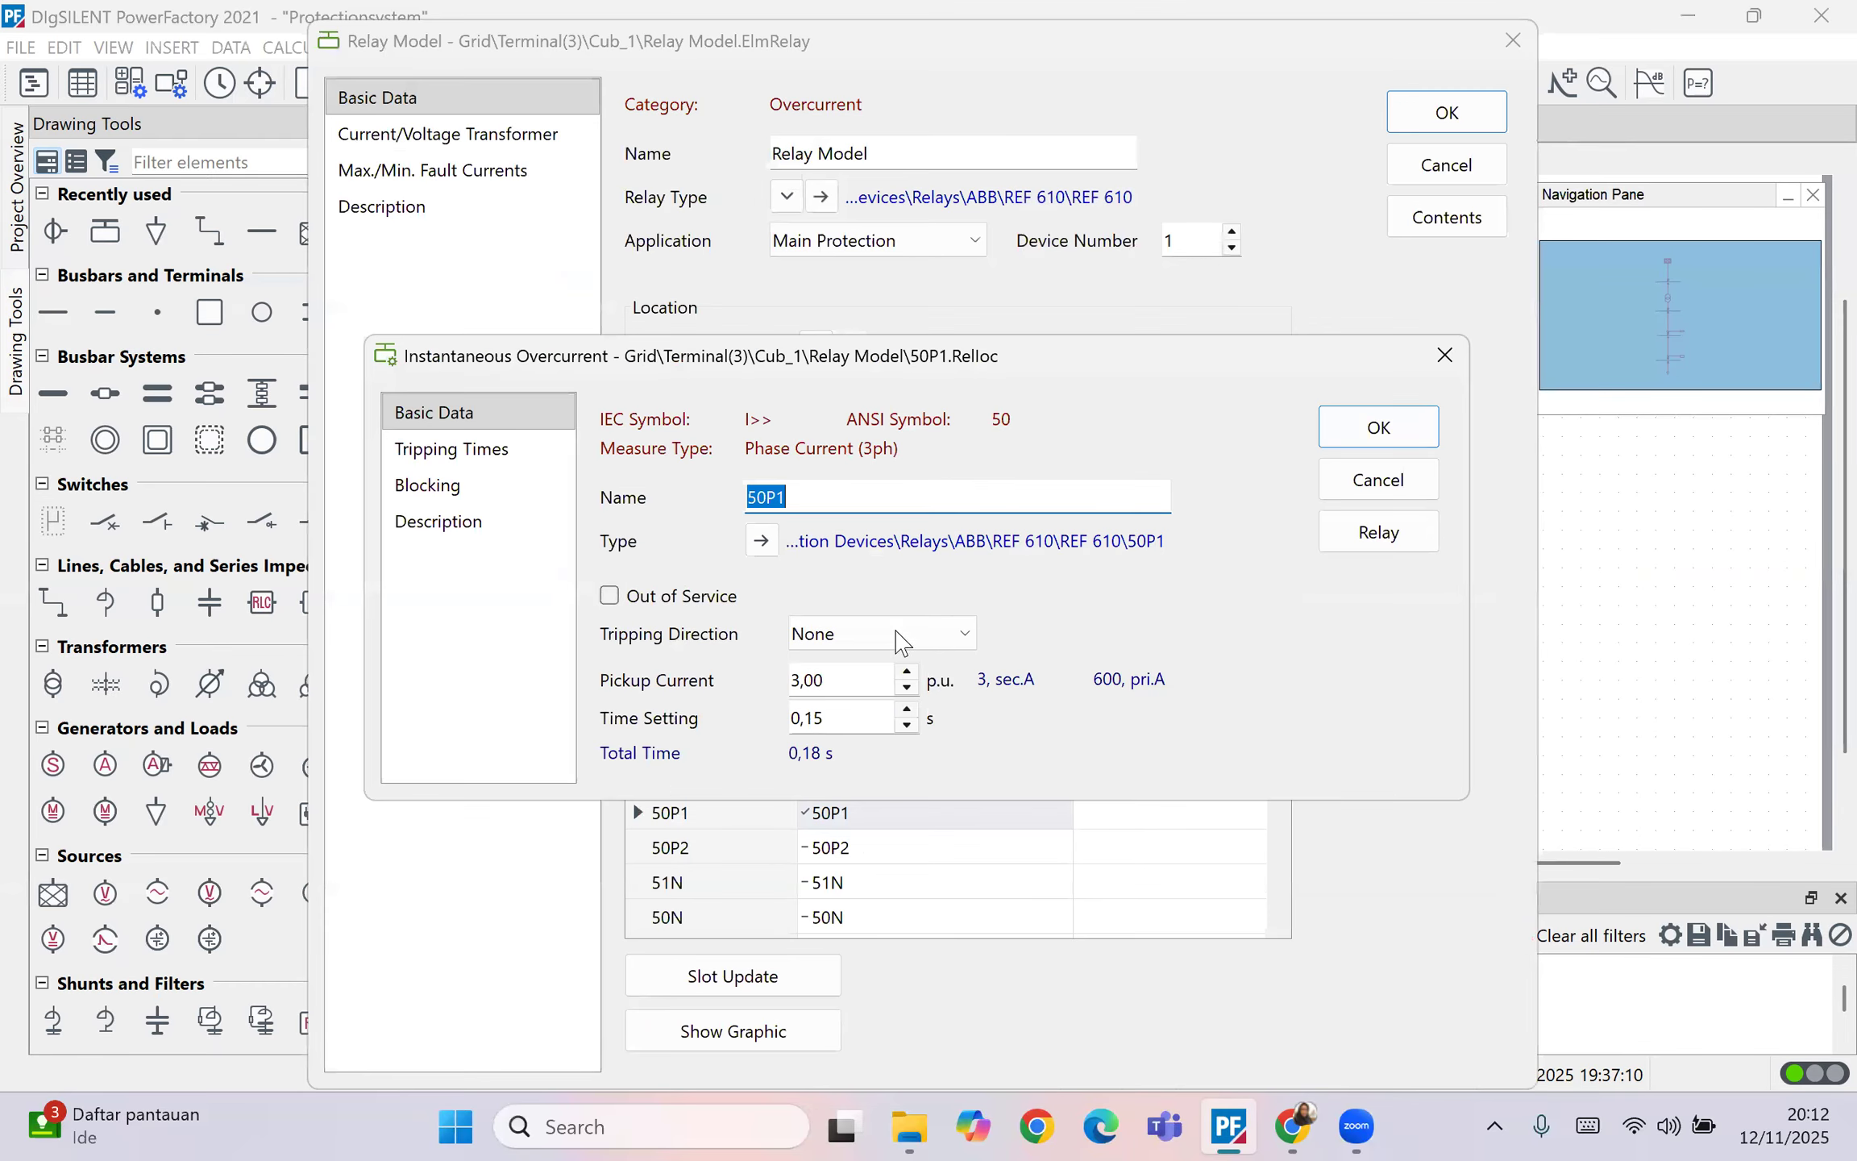
pyautogui.click(801, 681)
pyautogui.press('BackSpace')
pyautogui.write('5')
pyautogui.press('Return')
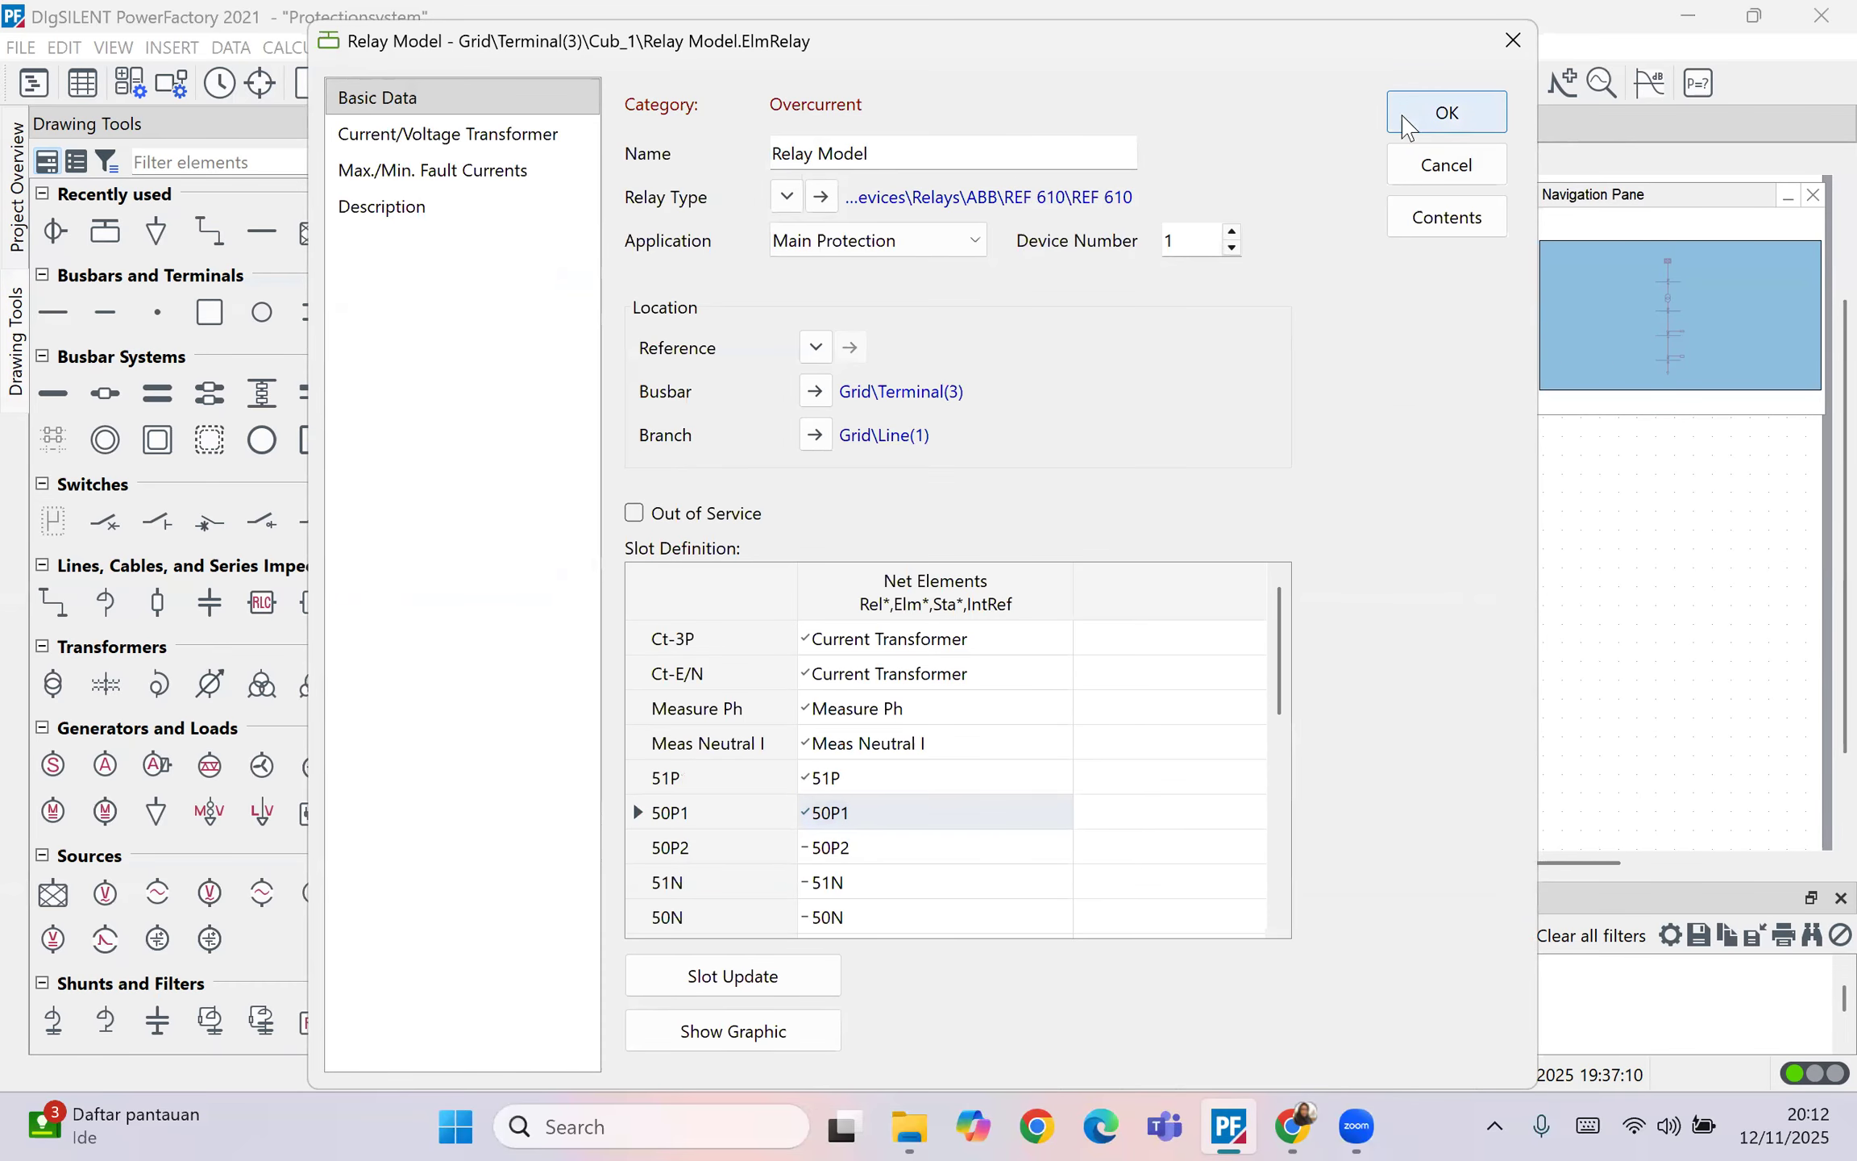
pyautogui.click(1425, 113)
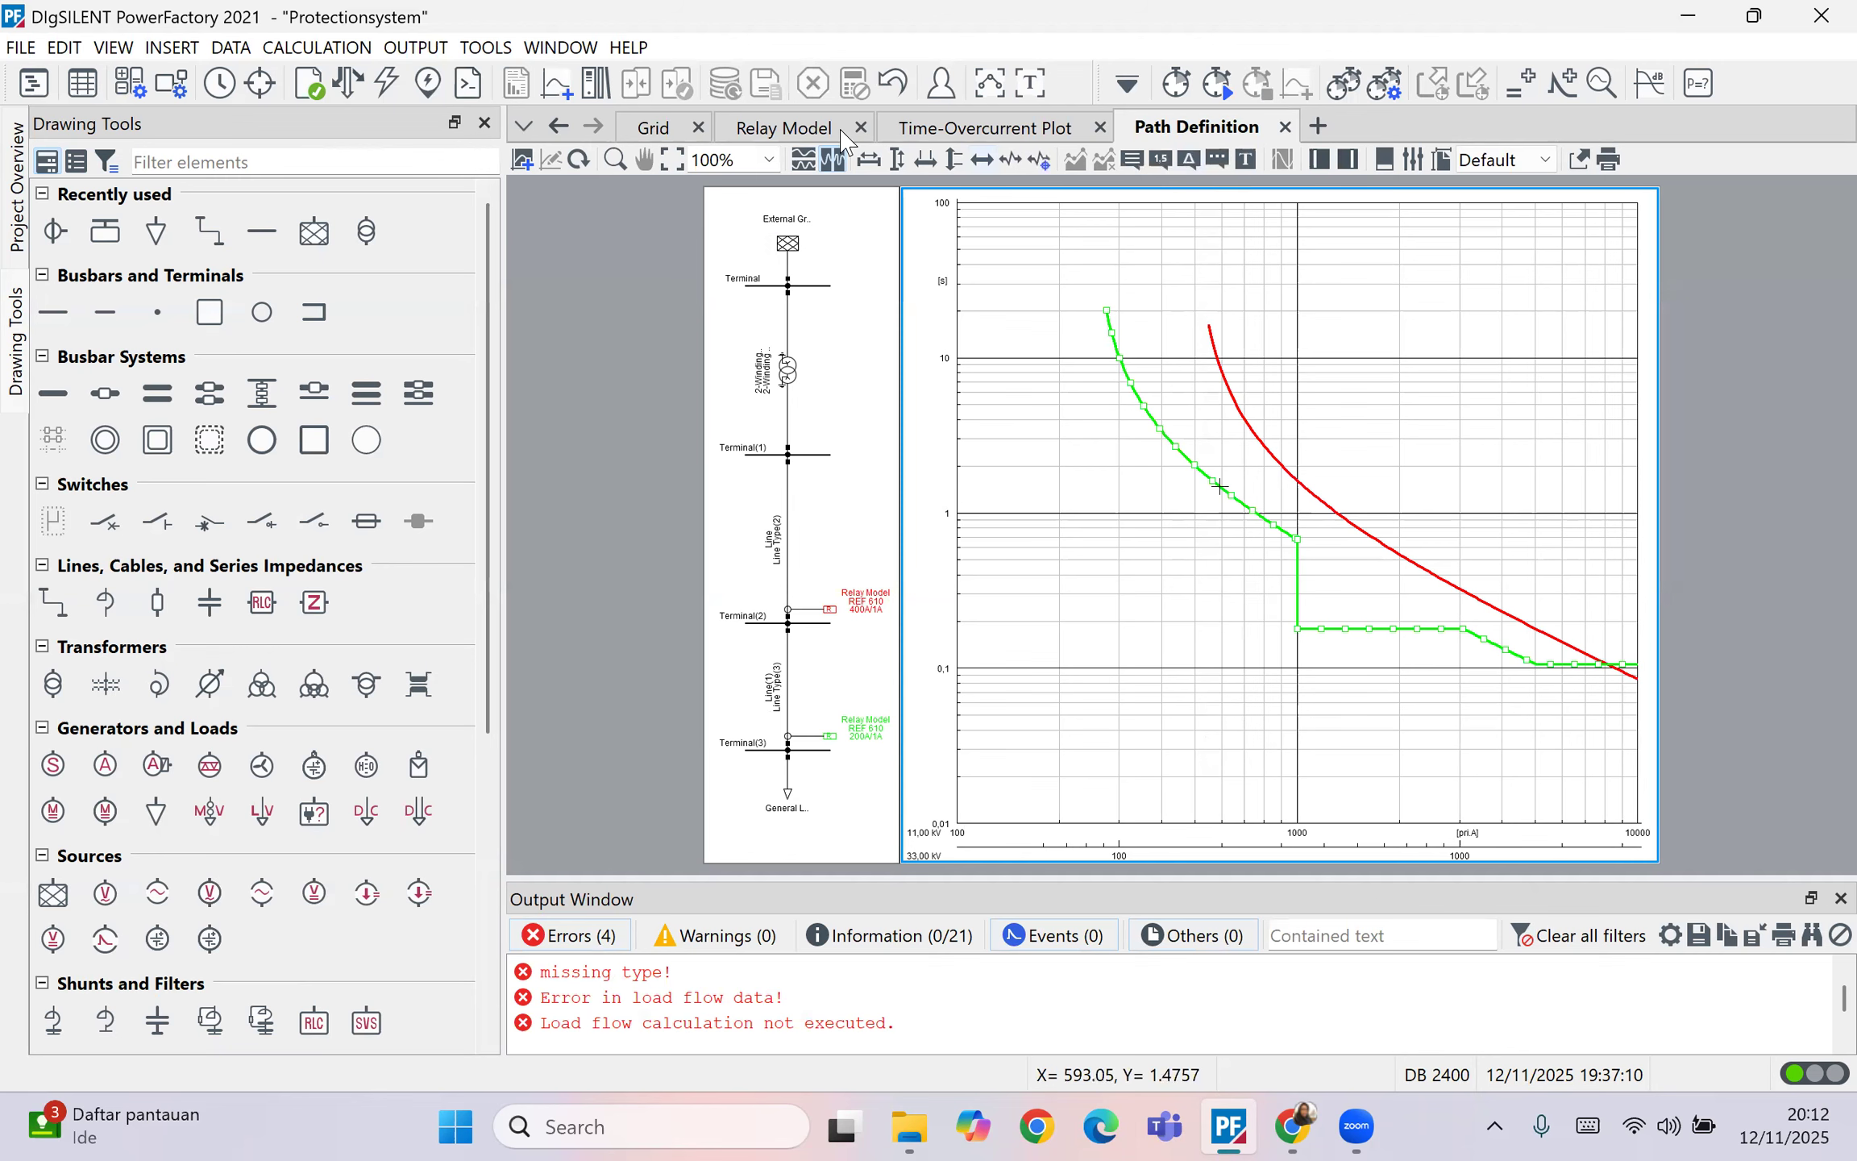
# Step: Take the Terminal(3) relay's 50P1 element out of service and view its curve in the path time-overcurrent plot
pyautogui.click(654, 127)
pyautogui.doubleClick(1195, 702)
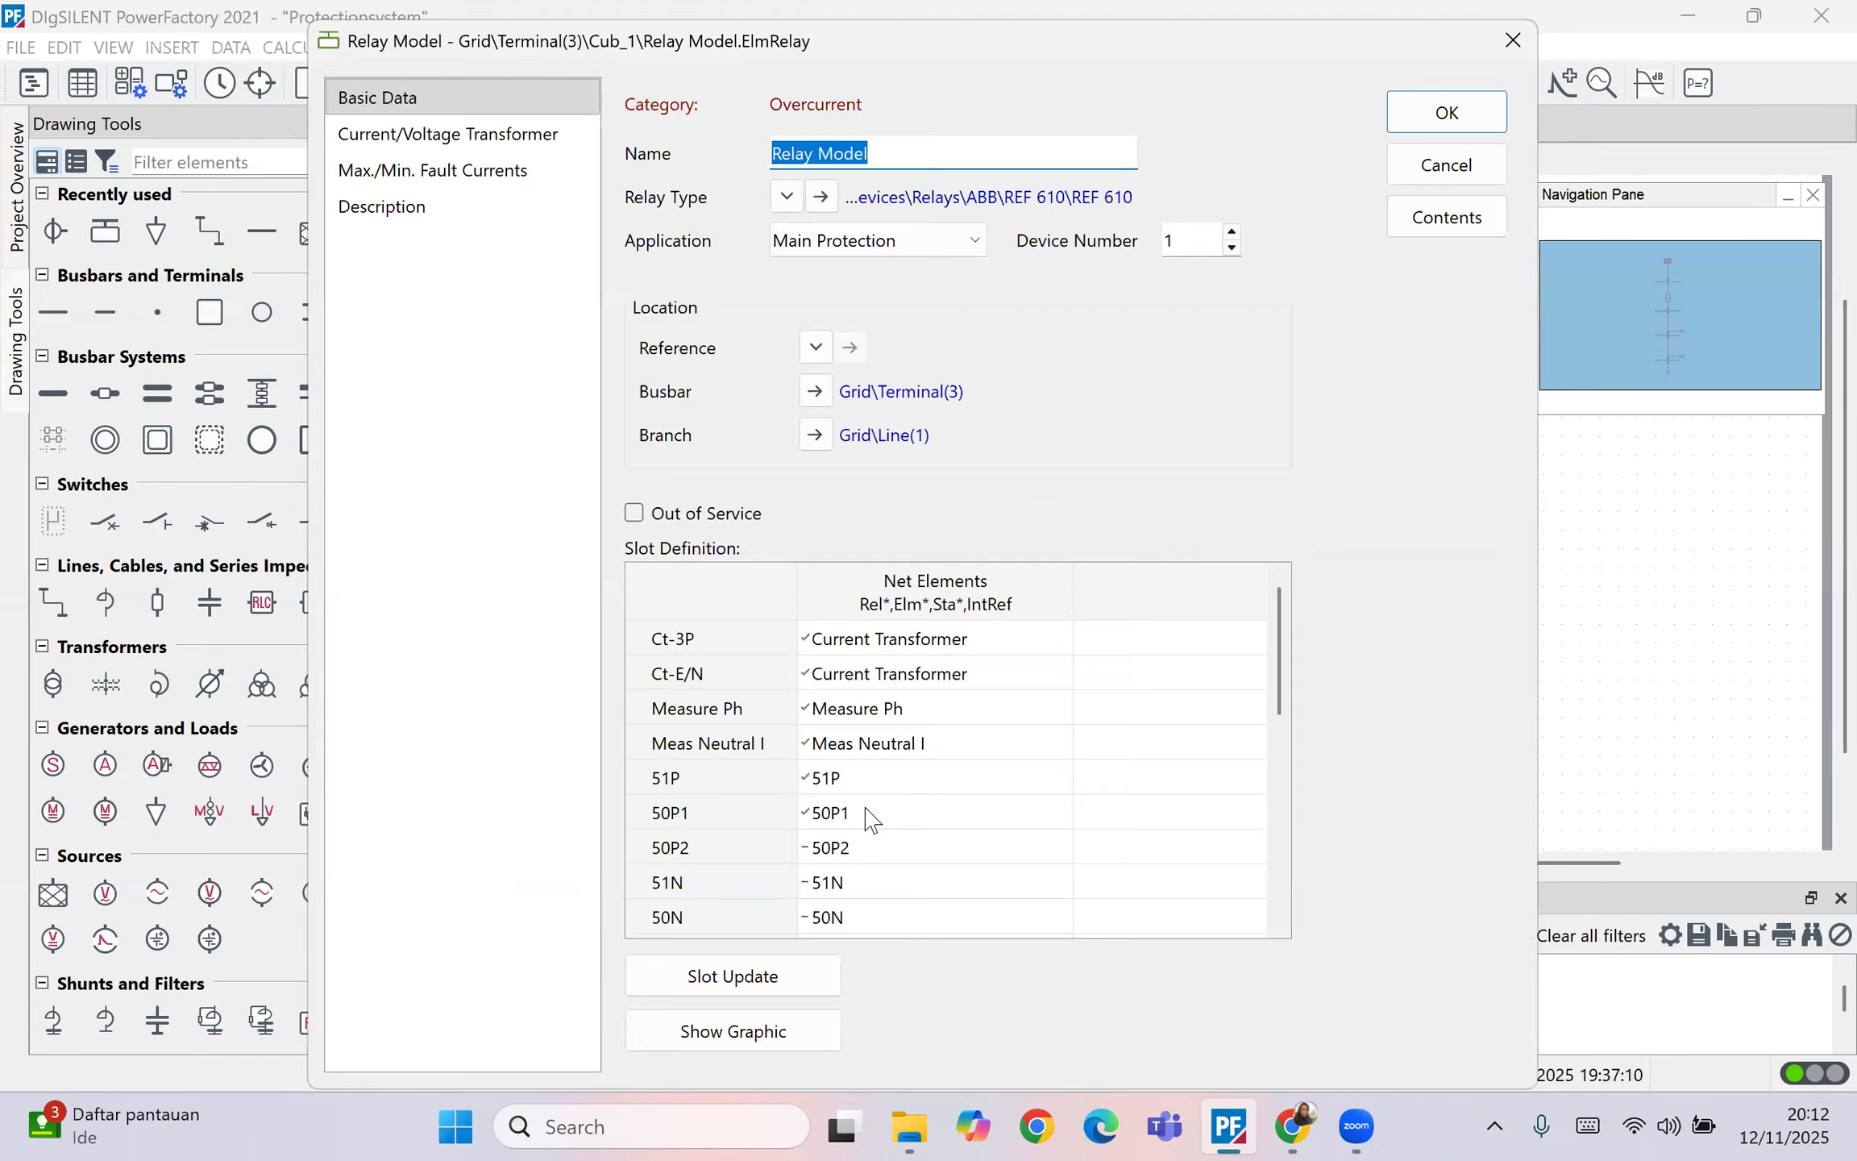
pyautogui.doubleClick(870, 818)
pyautogui.click(685, 598)
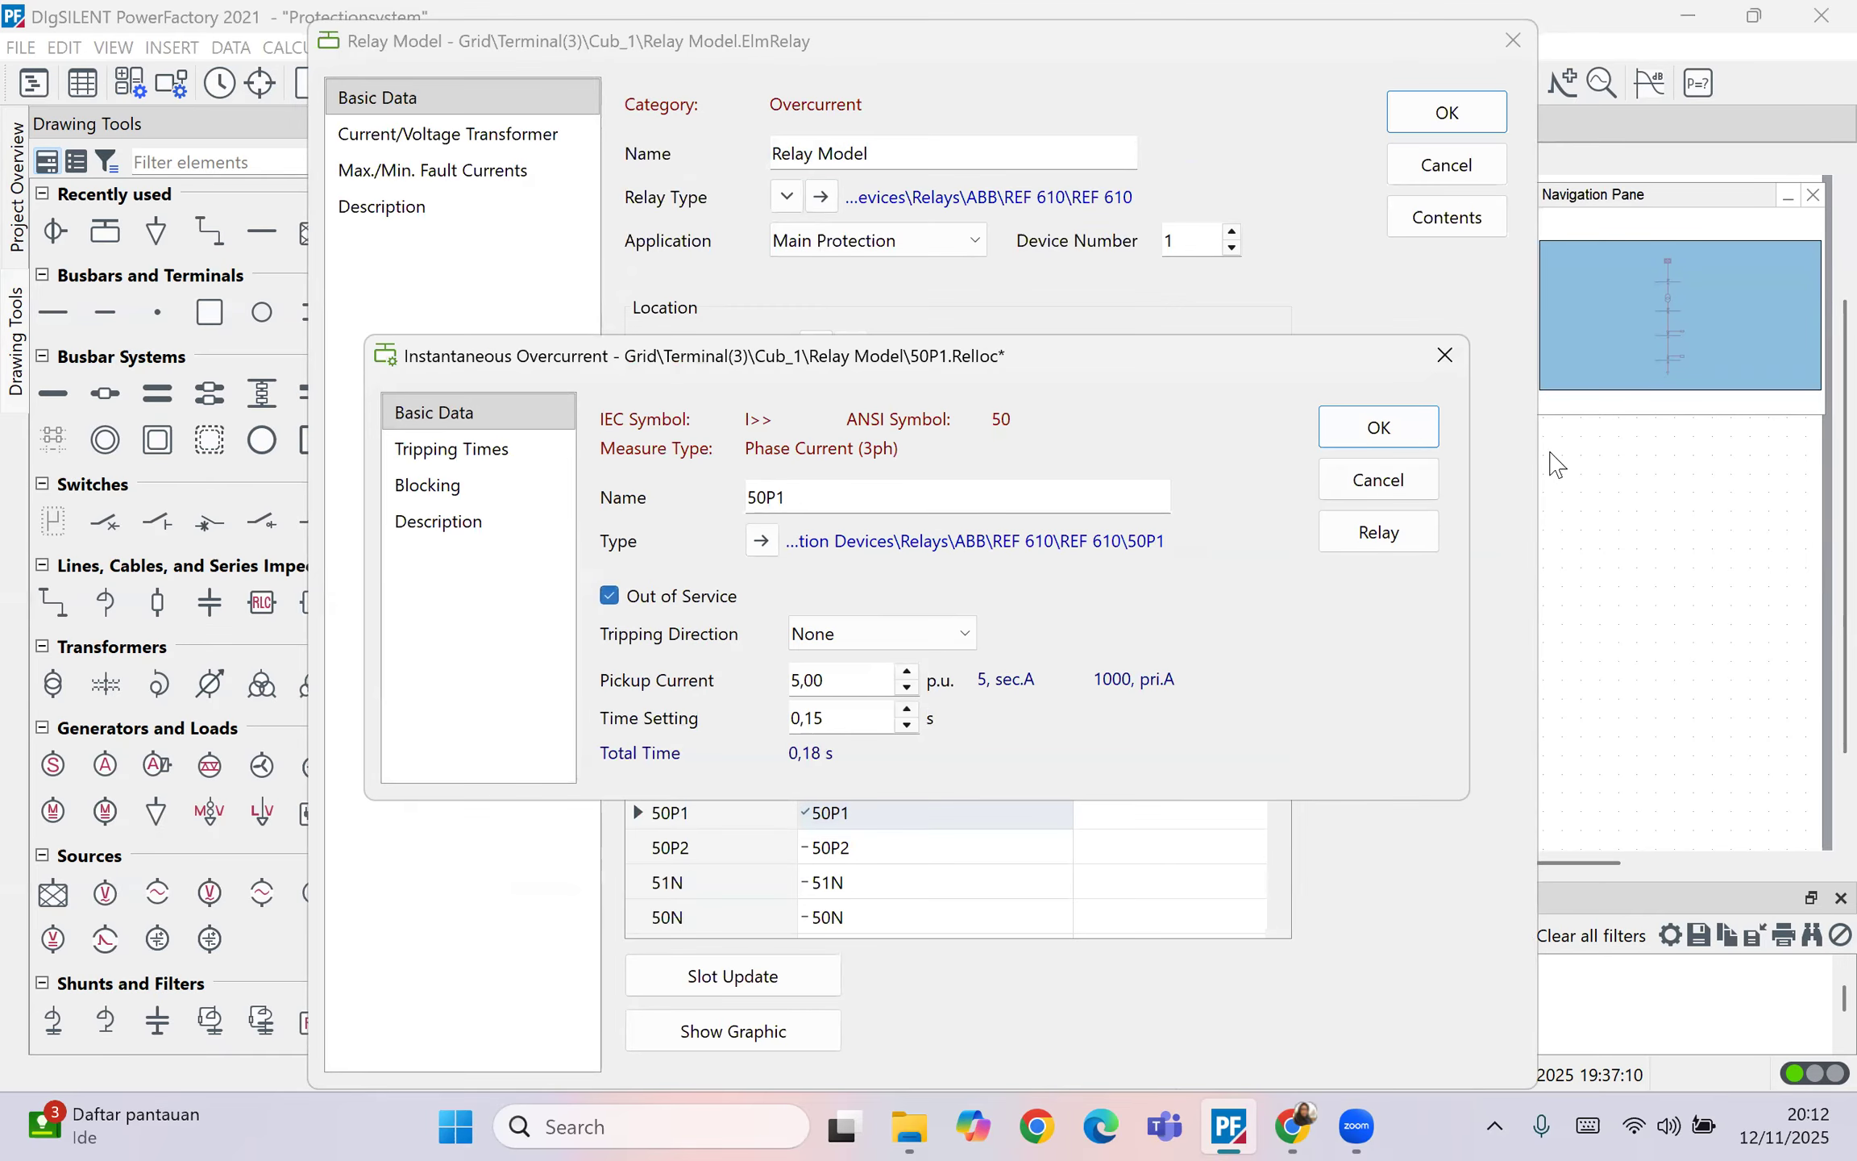
pyautogui.click(1380, 432)
pyautogui.click(1447, 119)
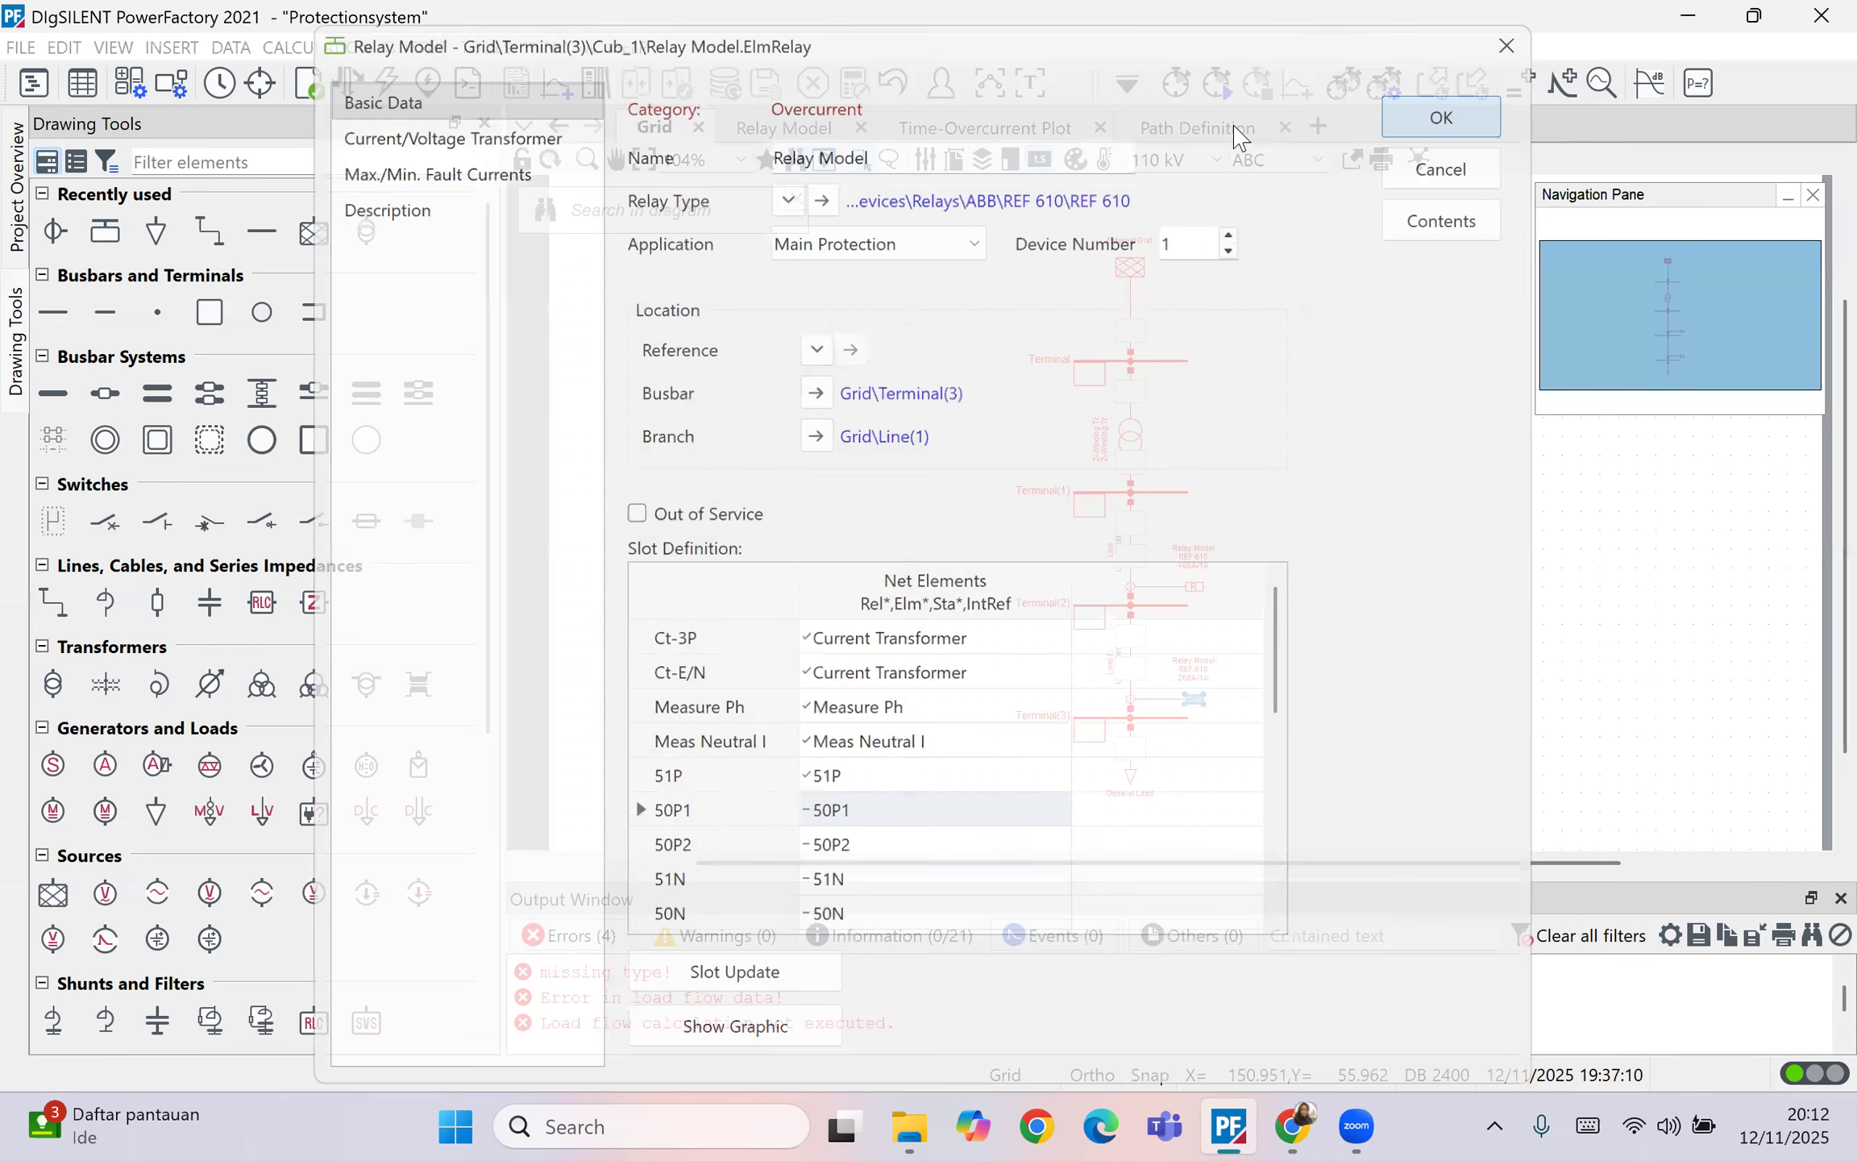
pyautogui.click(1191, 129)
# Step: Switch to the Canva presentation and review the worked example on relays R1 and R2 up to the conclusion table on page 18
pyautogui.click(1248, 1123)
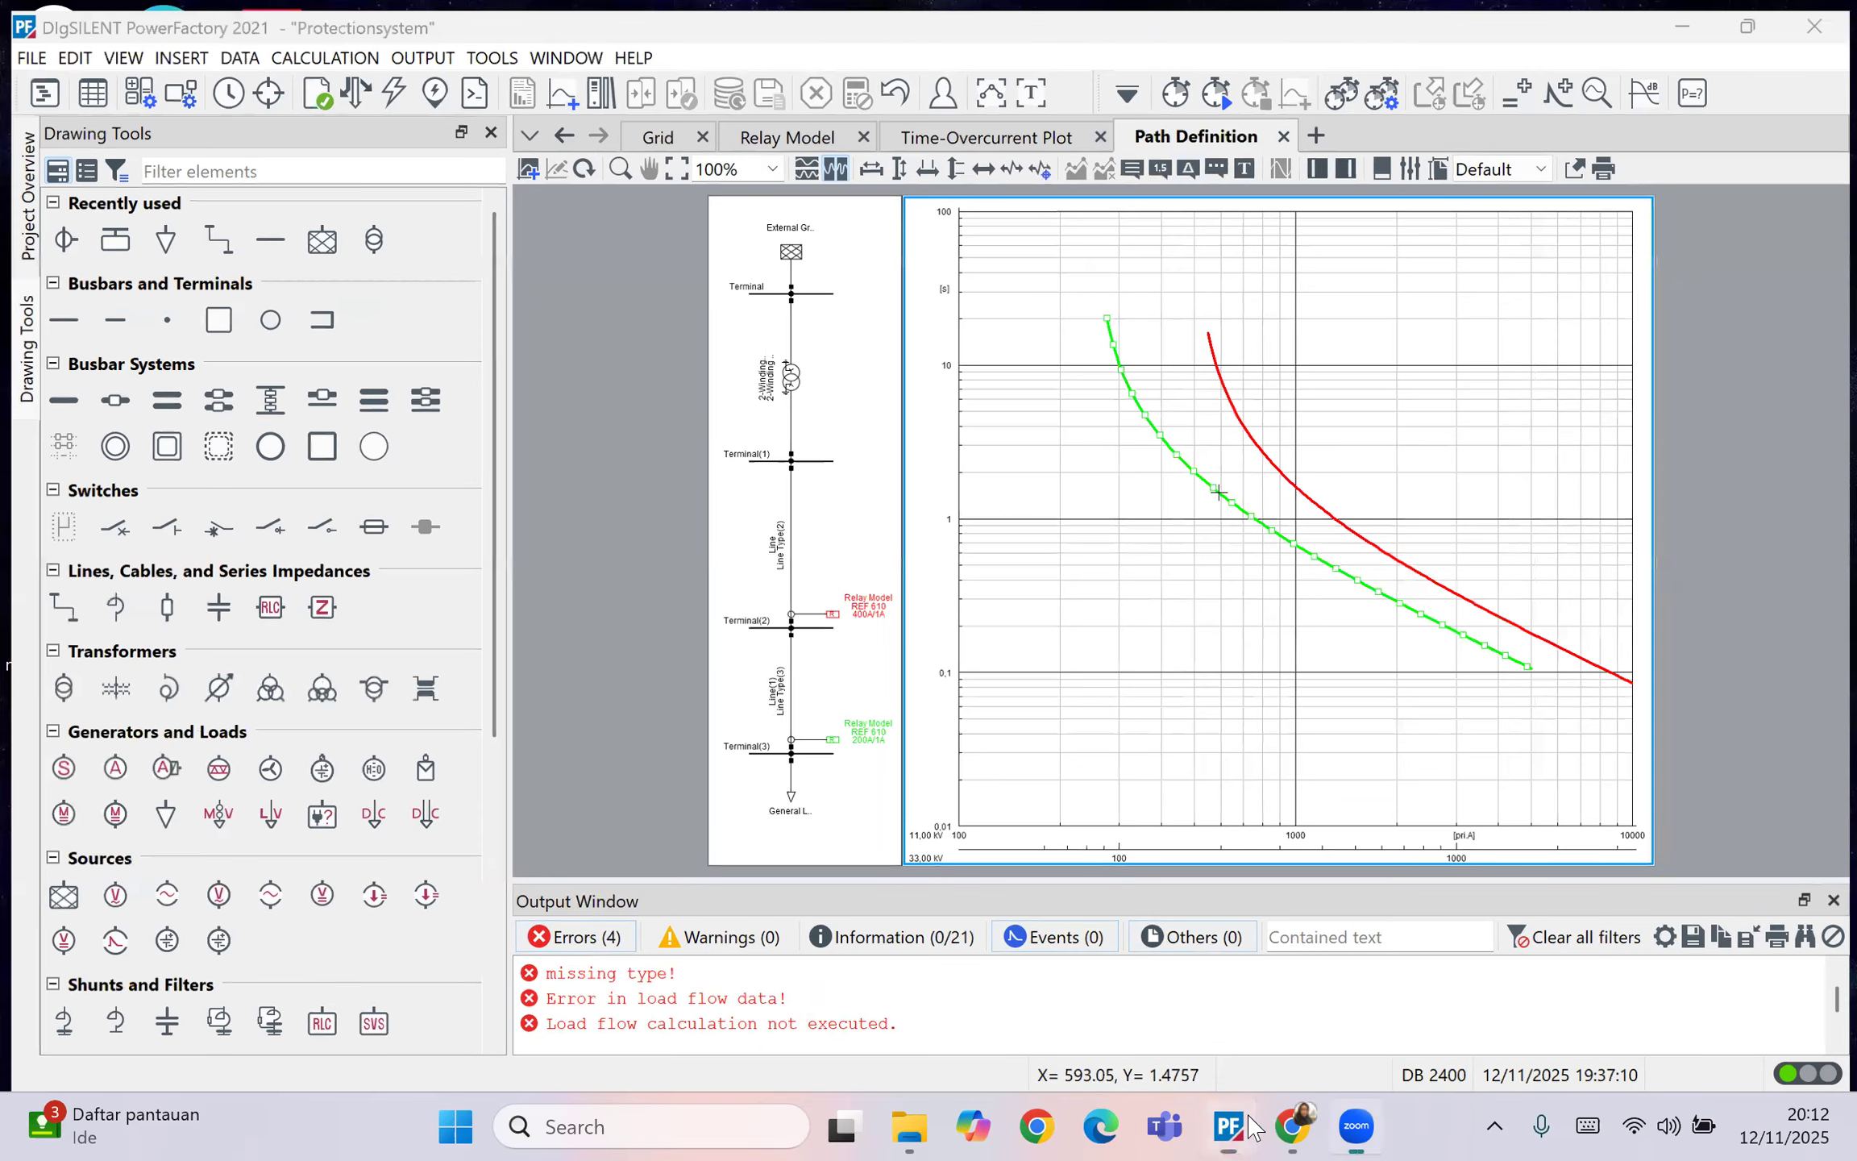
pyautogui.click(1249, 1120)
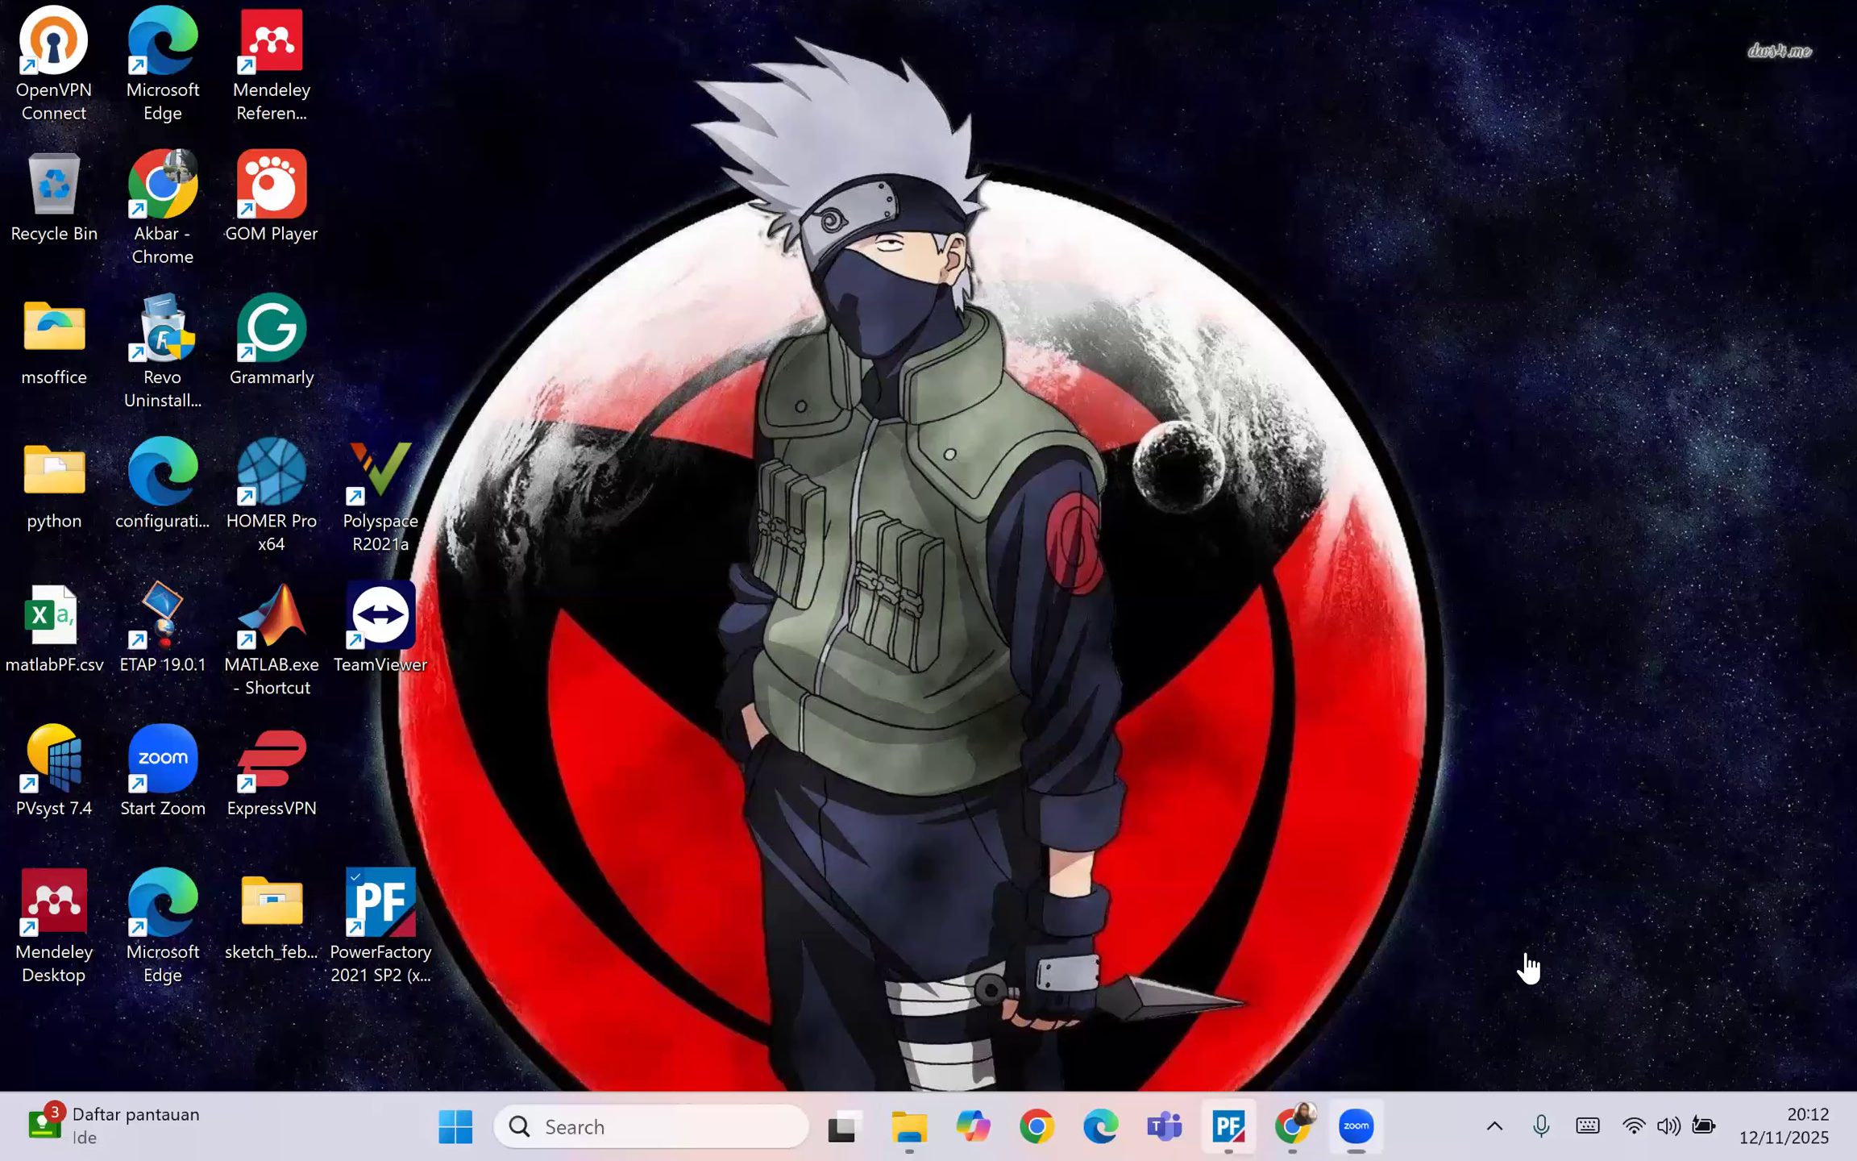
pyautogui.click(1563, 932)
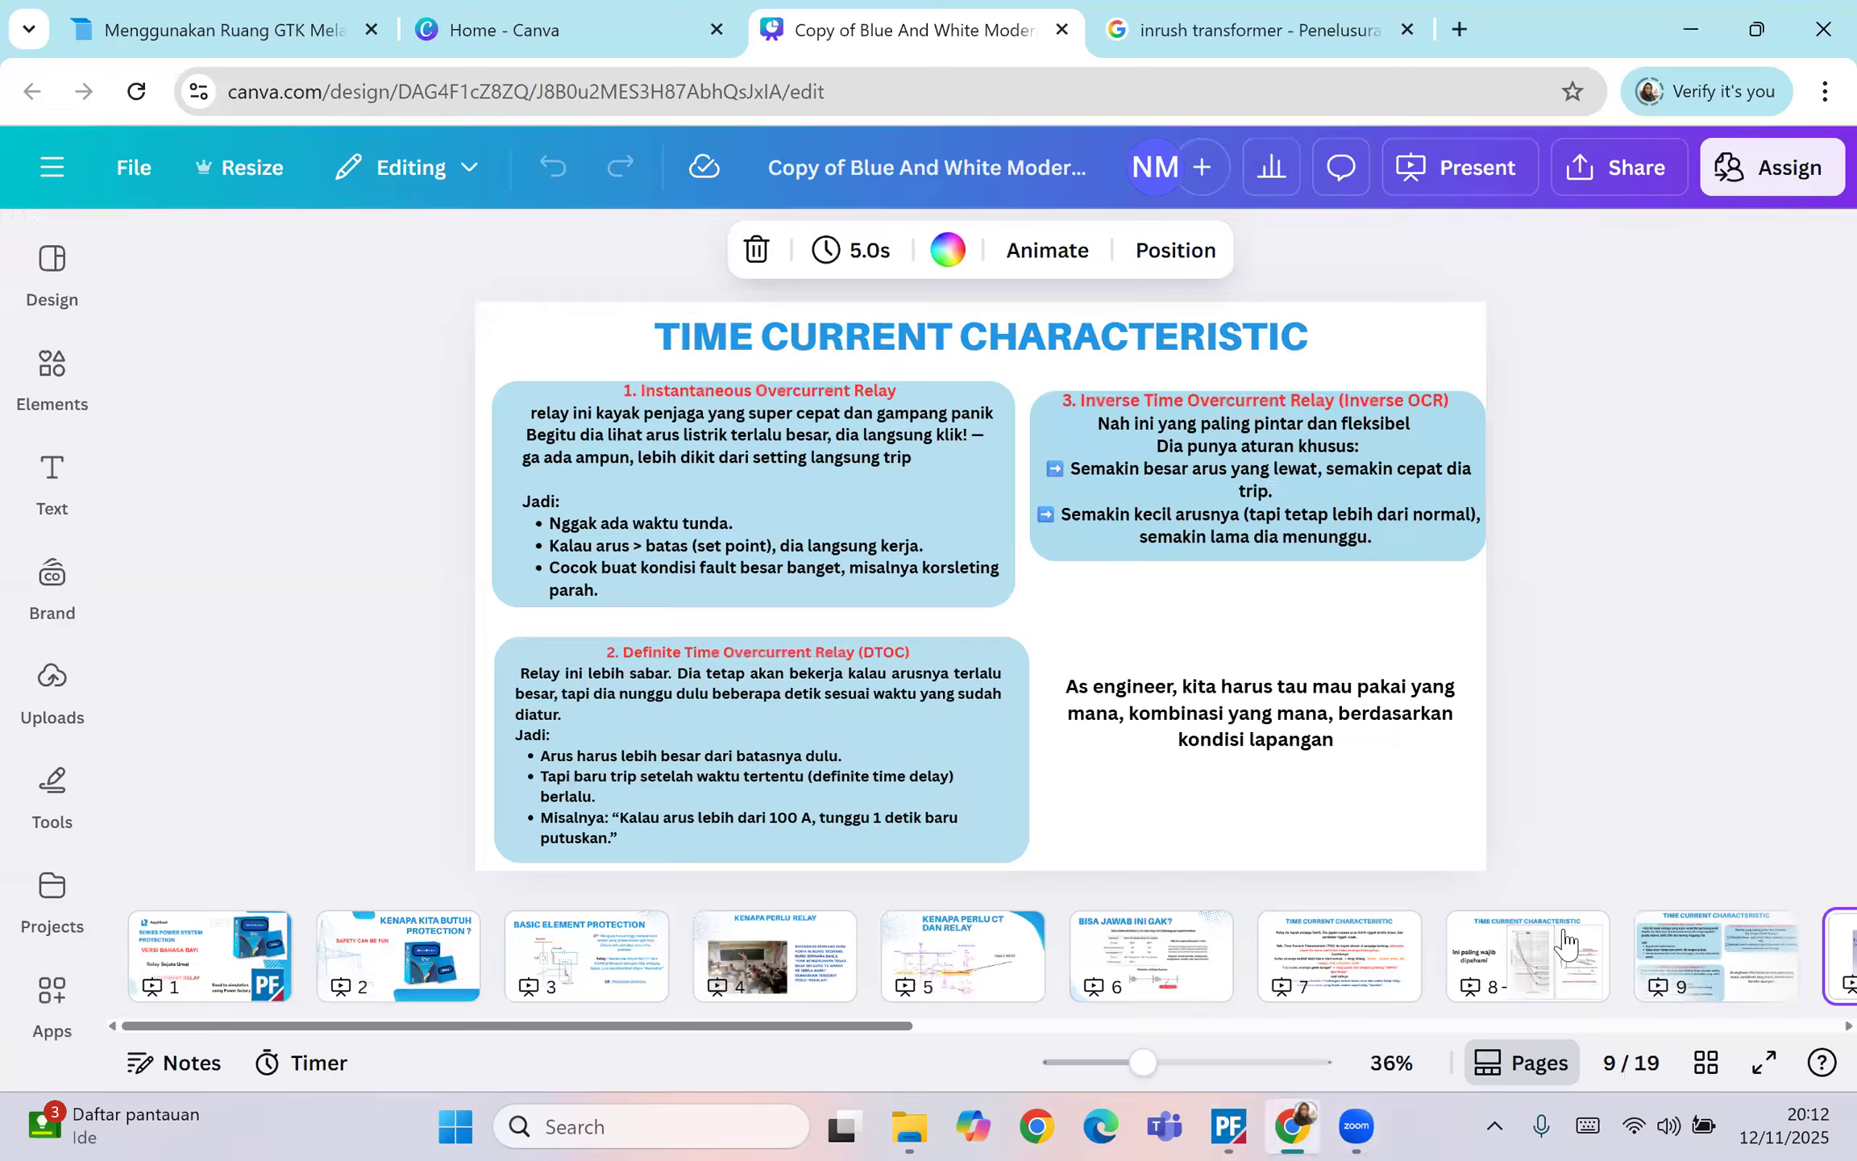
pyautogui.press('Right')
pyautogui.press('Right')
pyautogui.press('Right')
pyautogui.press('Right')
pyautogui.press('Right')
pyautogui.press('Right')
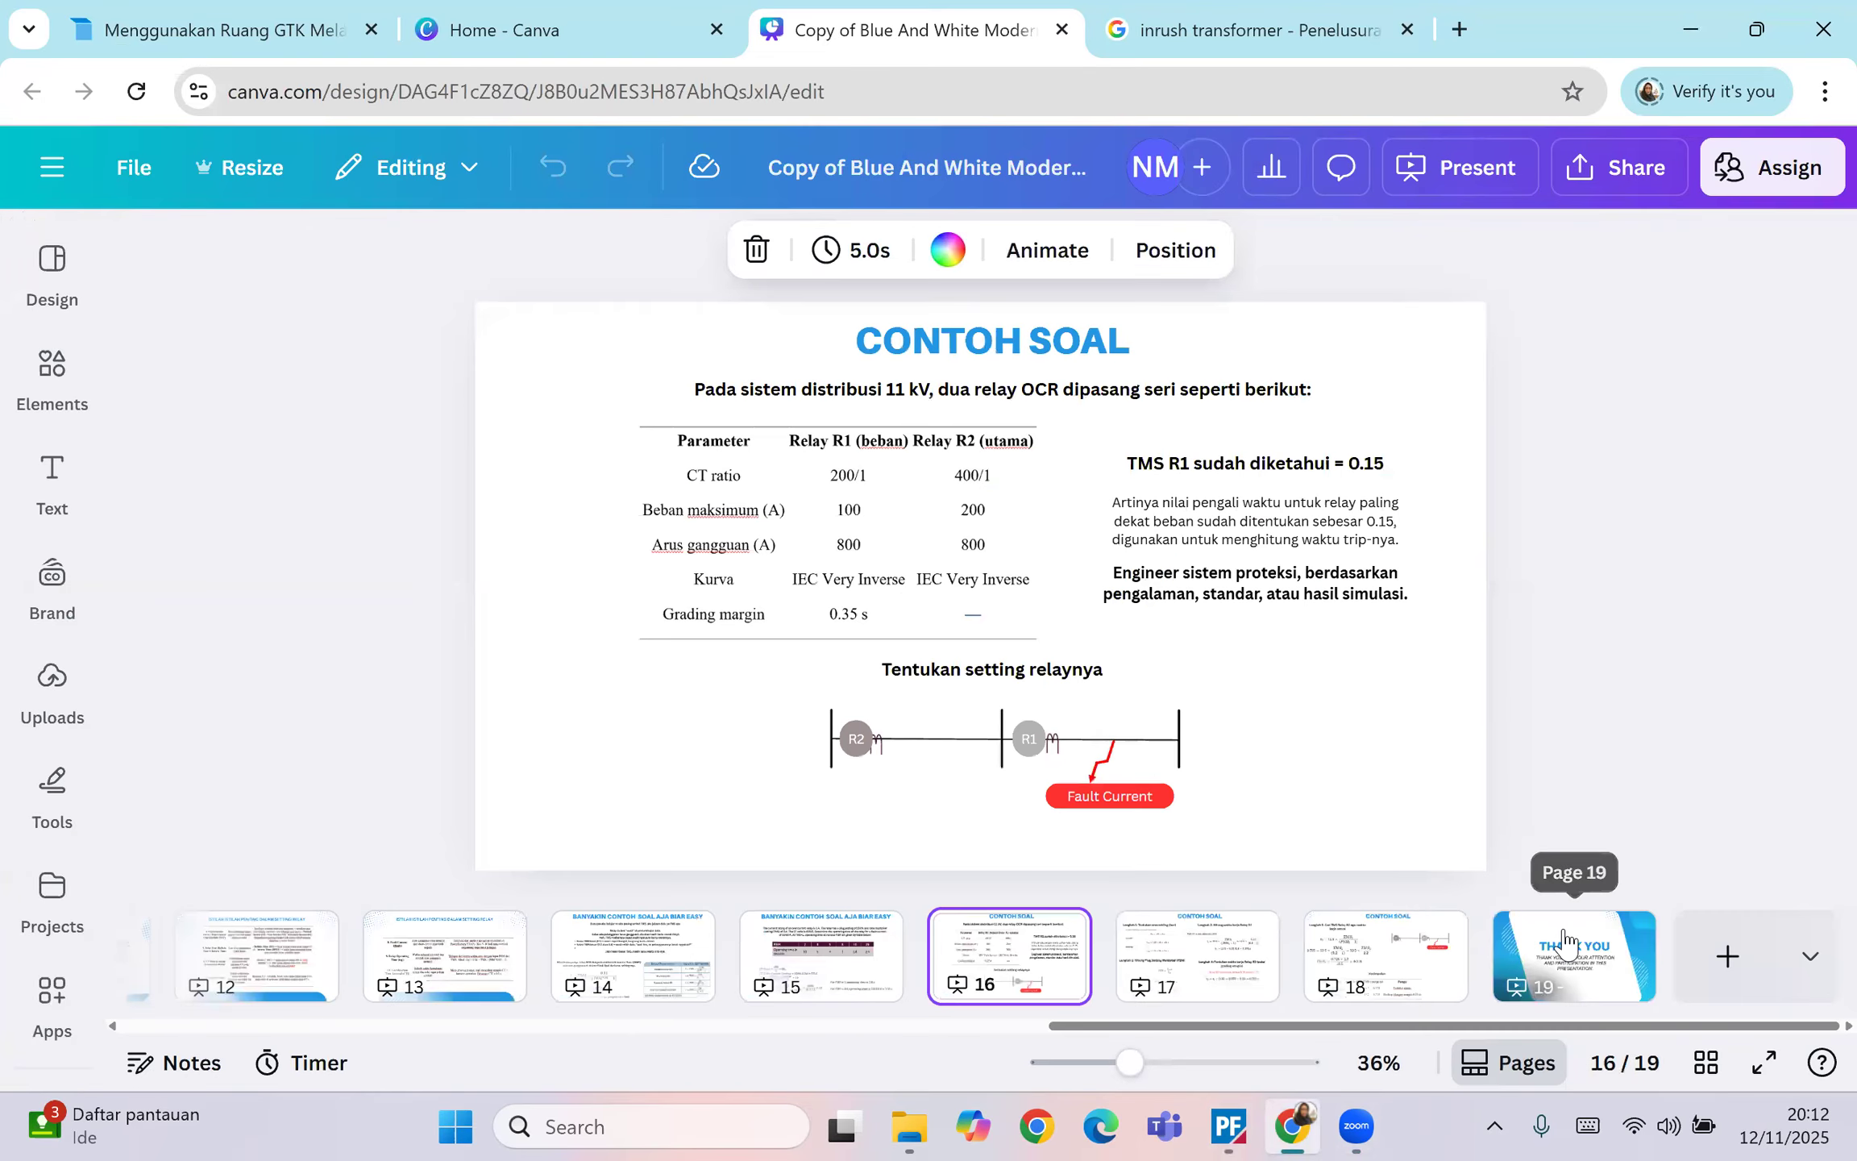
pyautogui.press('Right')
pyautogui.press('Right')
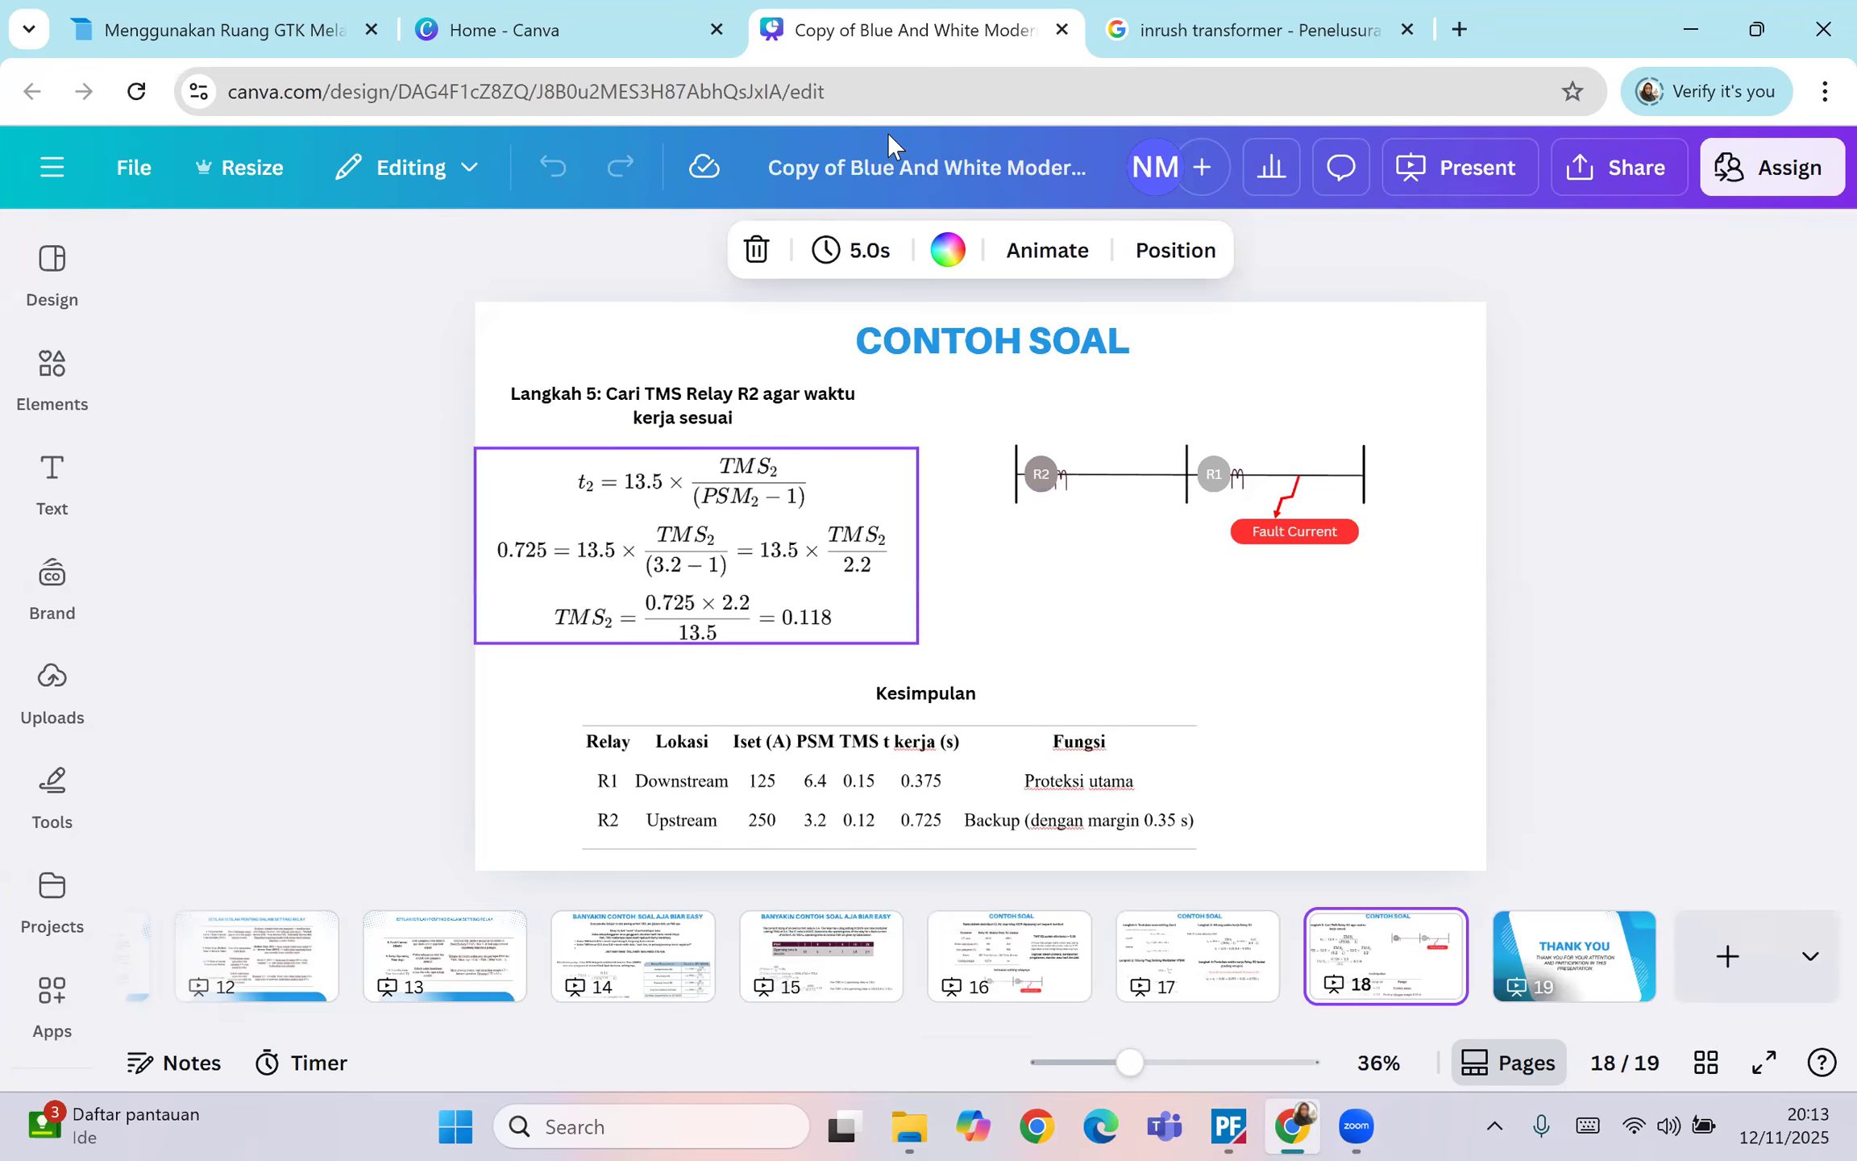
# Step: Switch to PowerFactory and define a 3-phase short-circuit event on Terminal(3) in the Grid diagram, with an execution time of 1 s
pyautogui.hotkey('alt', 'Tab')
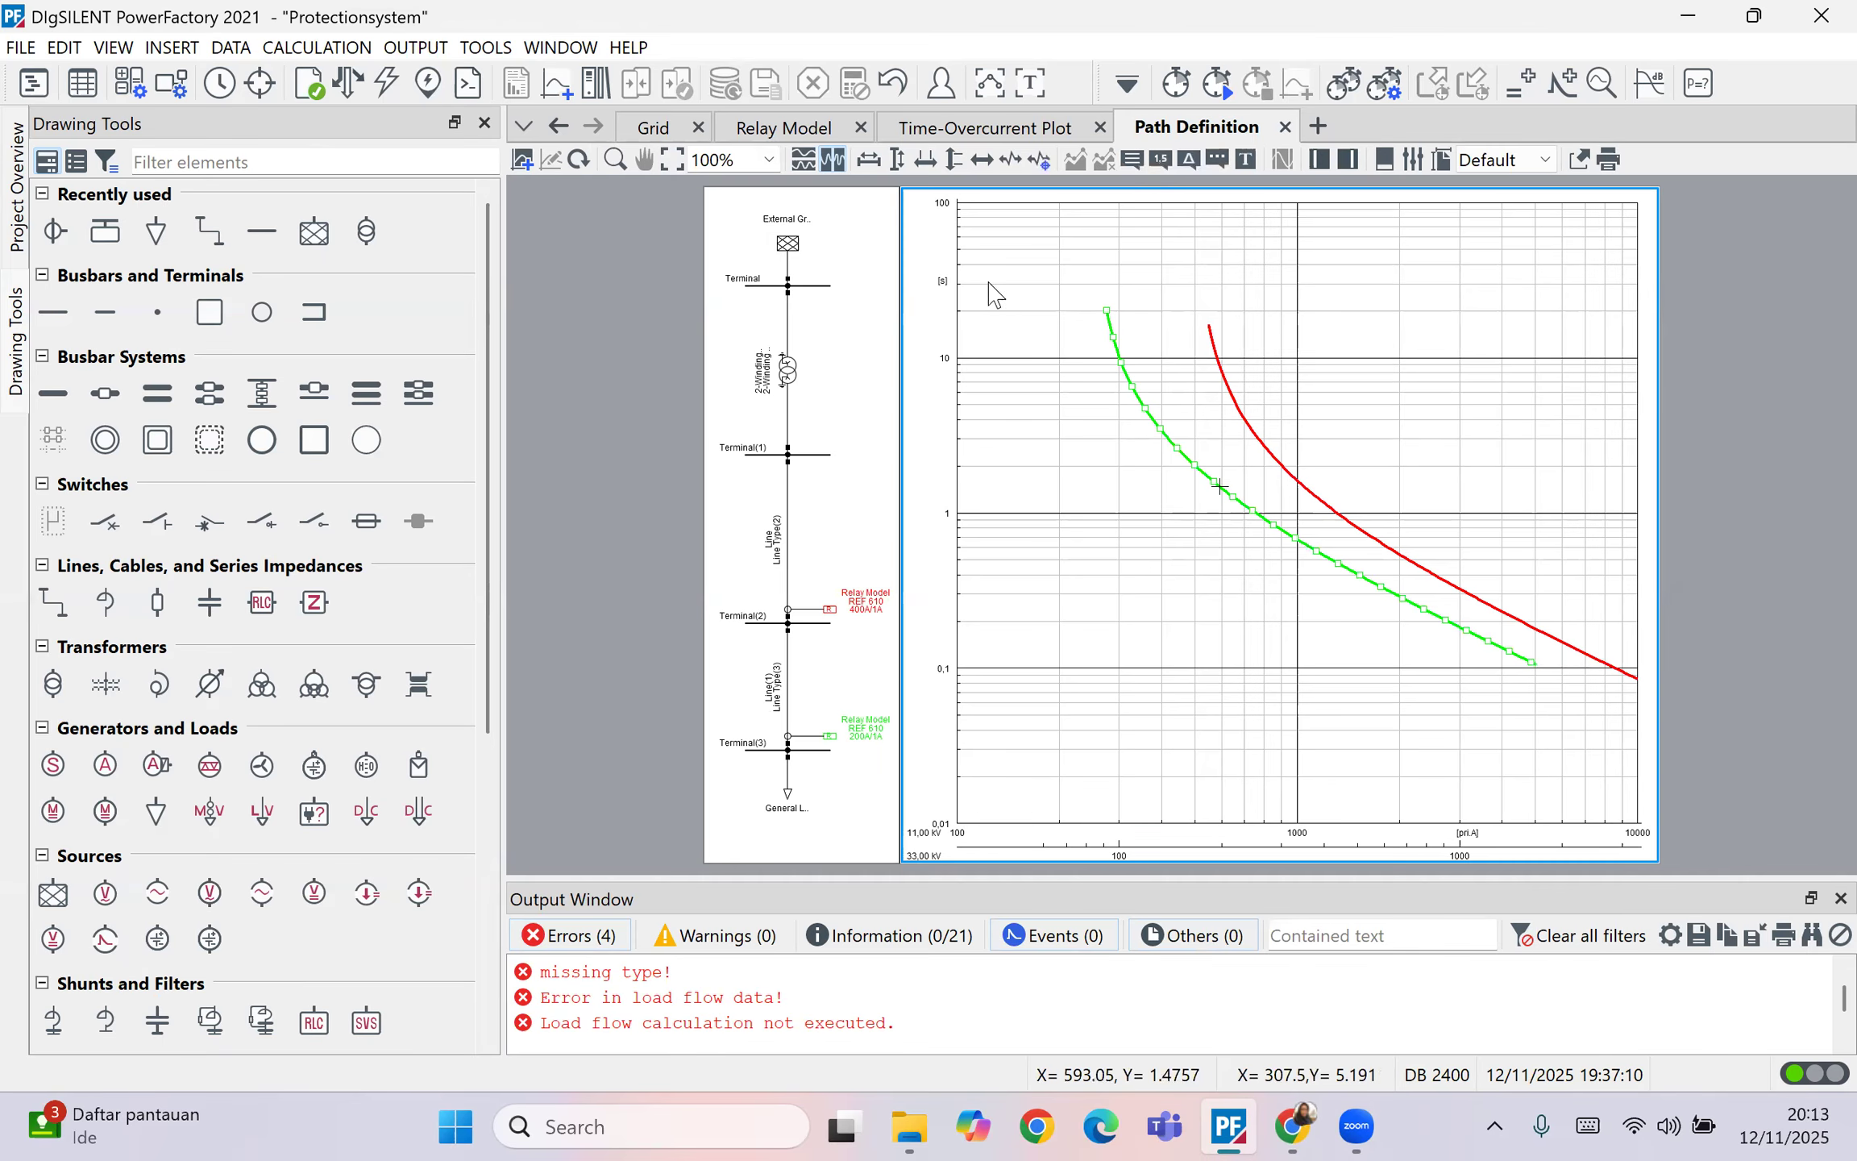
pyautogui.click(654, 127)
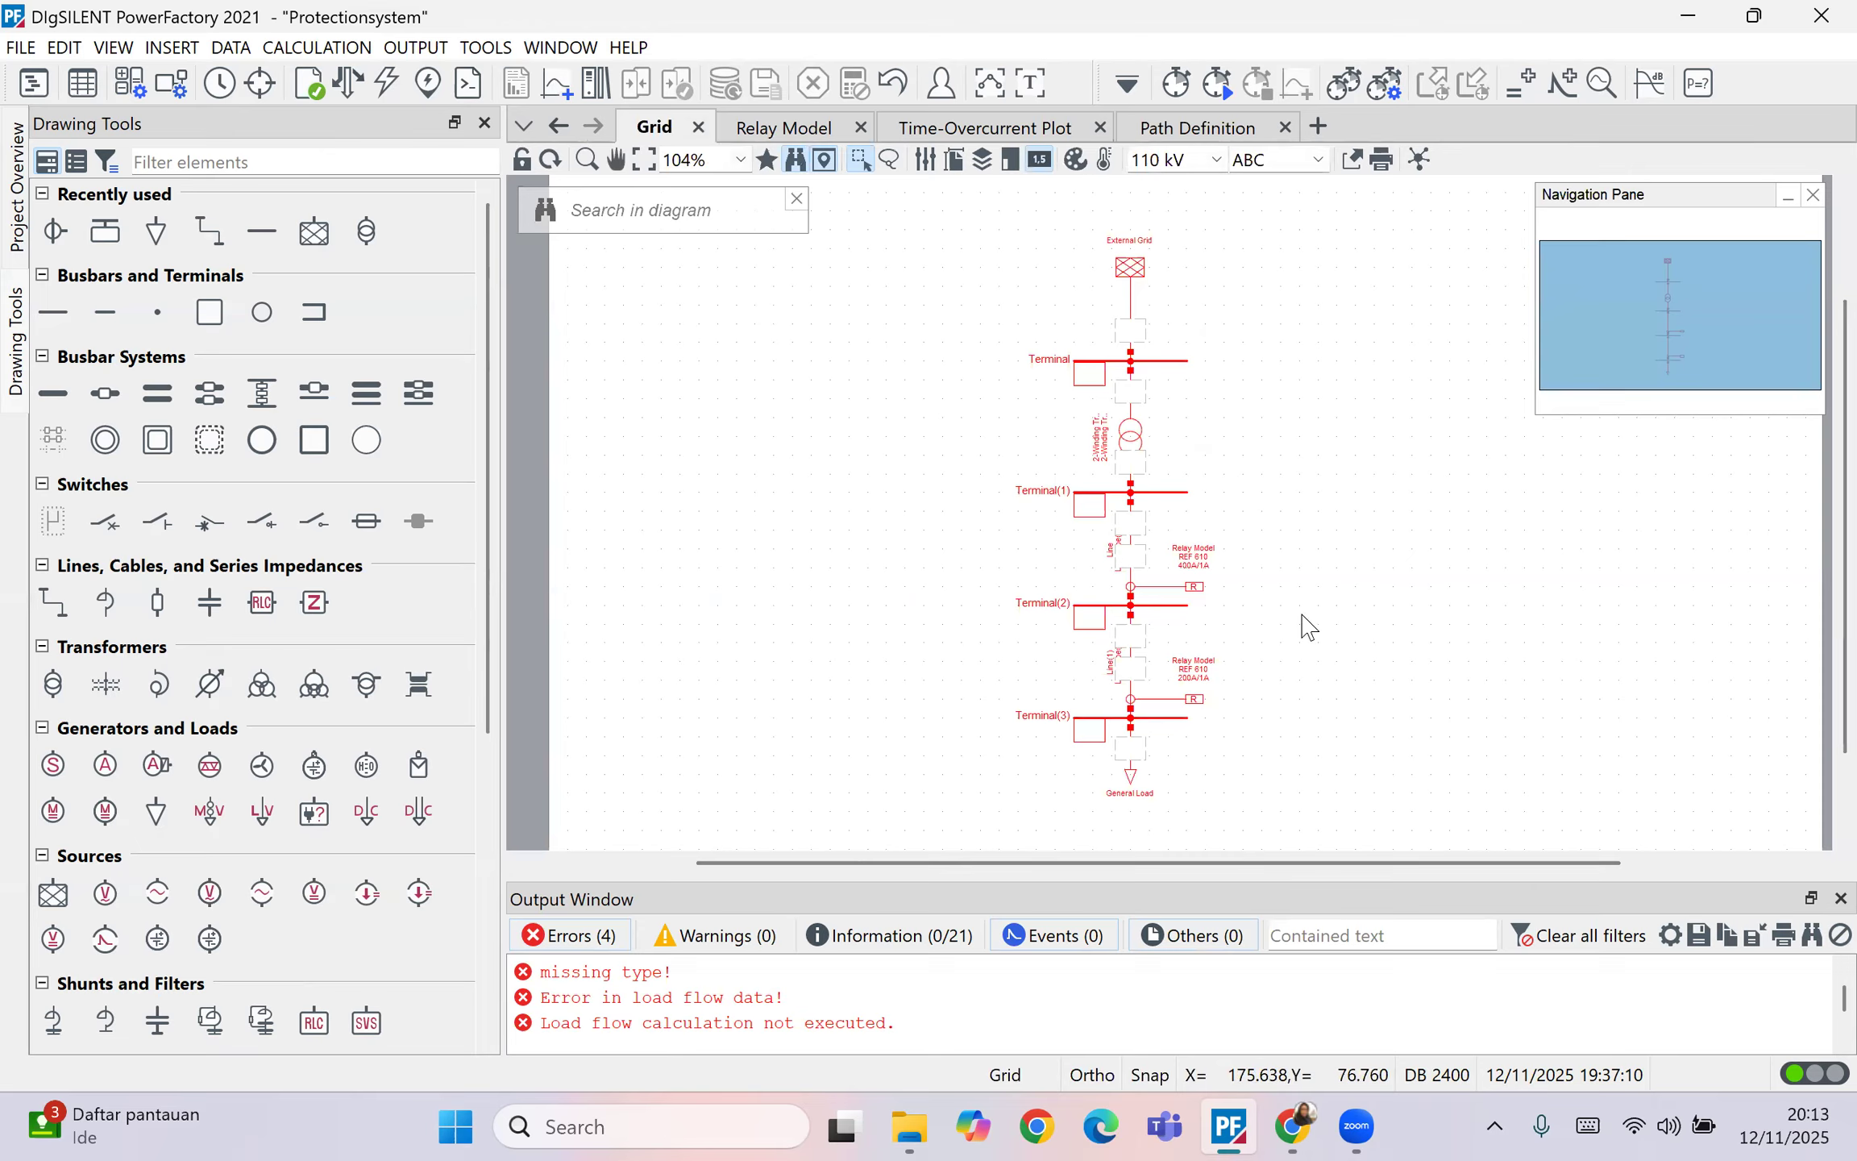
pyautogui.click(1165, 720)
pyautogui.click(1106, 605)
pyautogui.click(1110, 717)
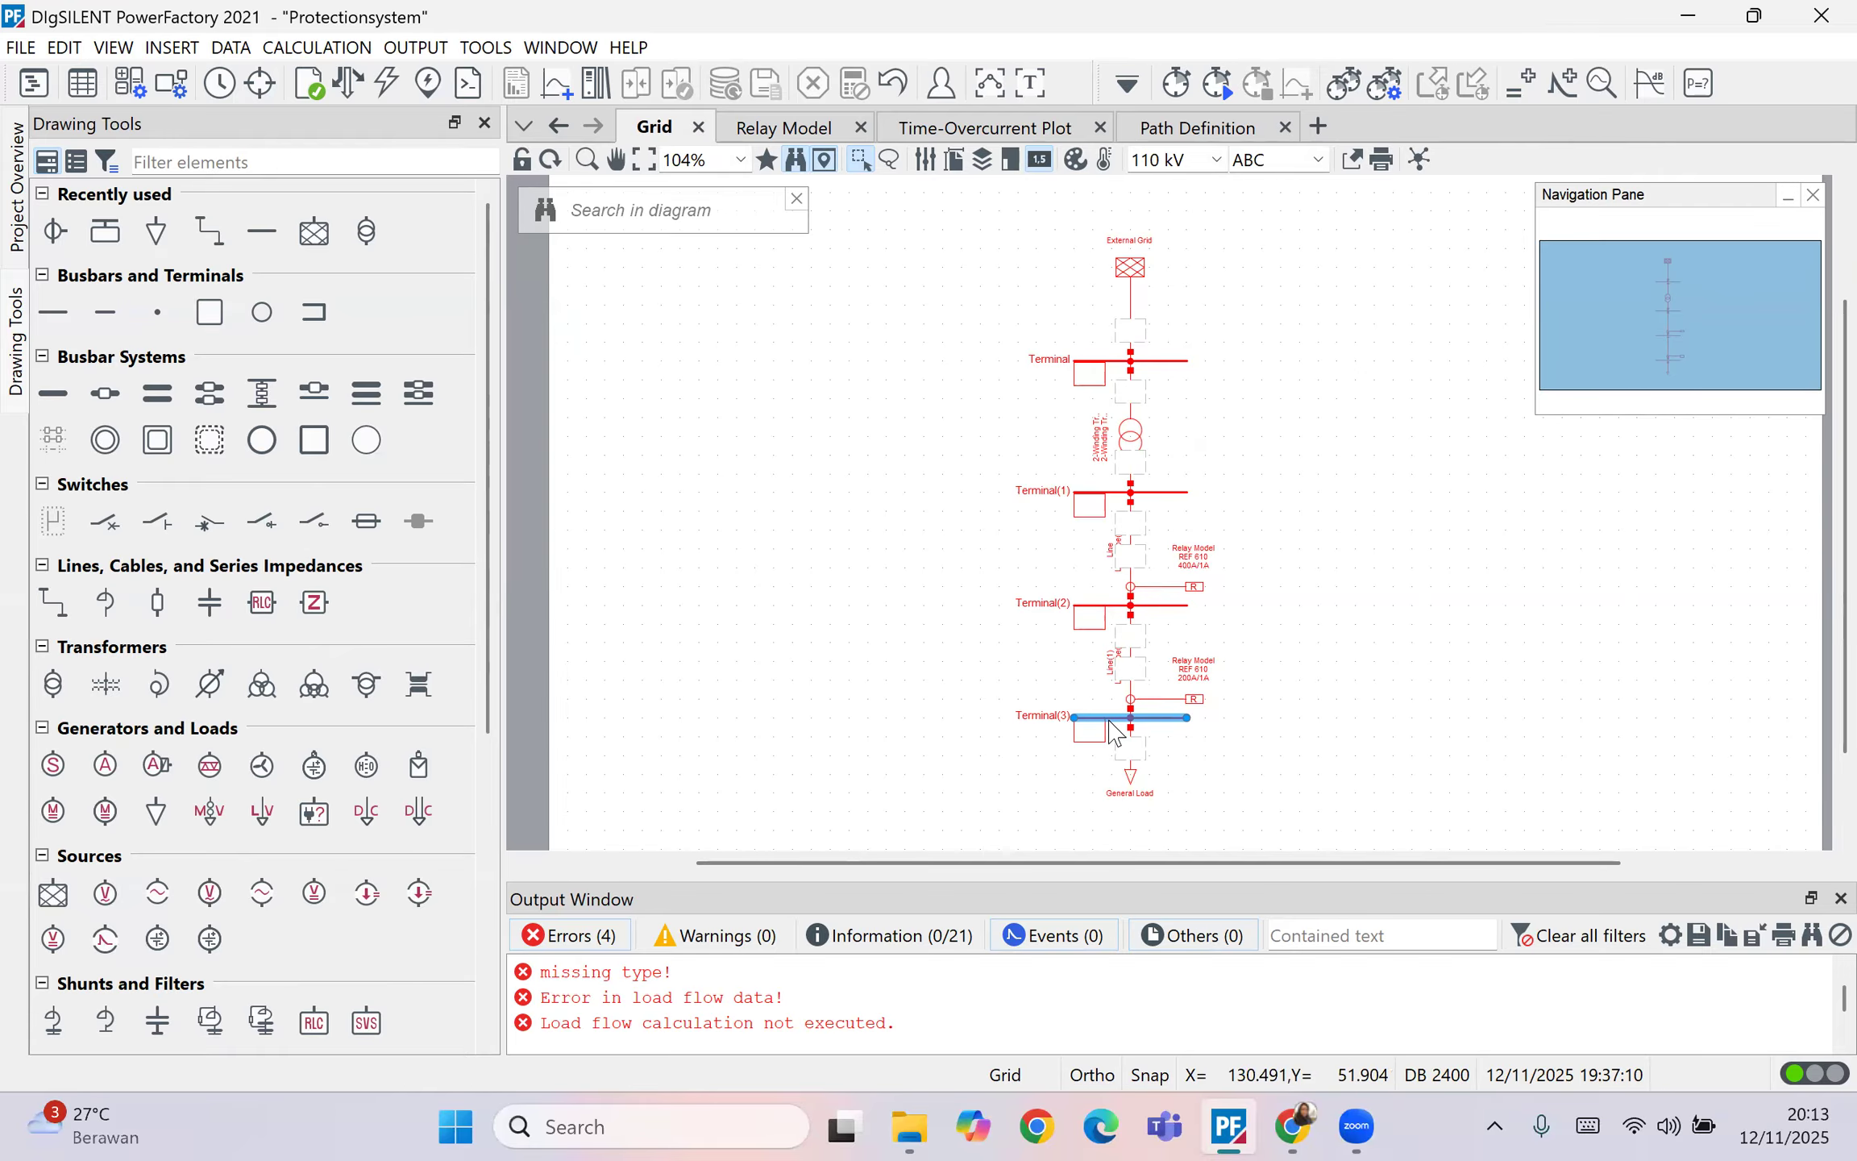
pyautogui.rightClick(1110, 721)
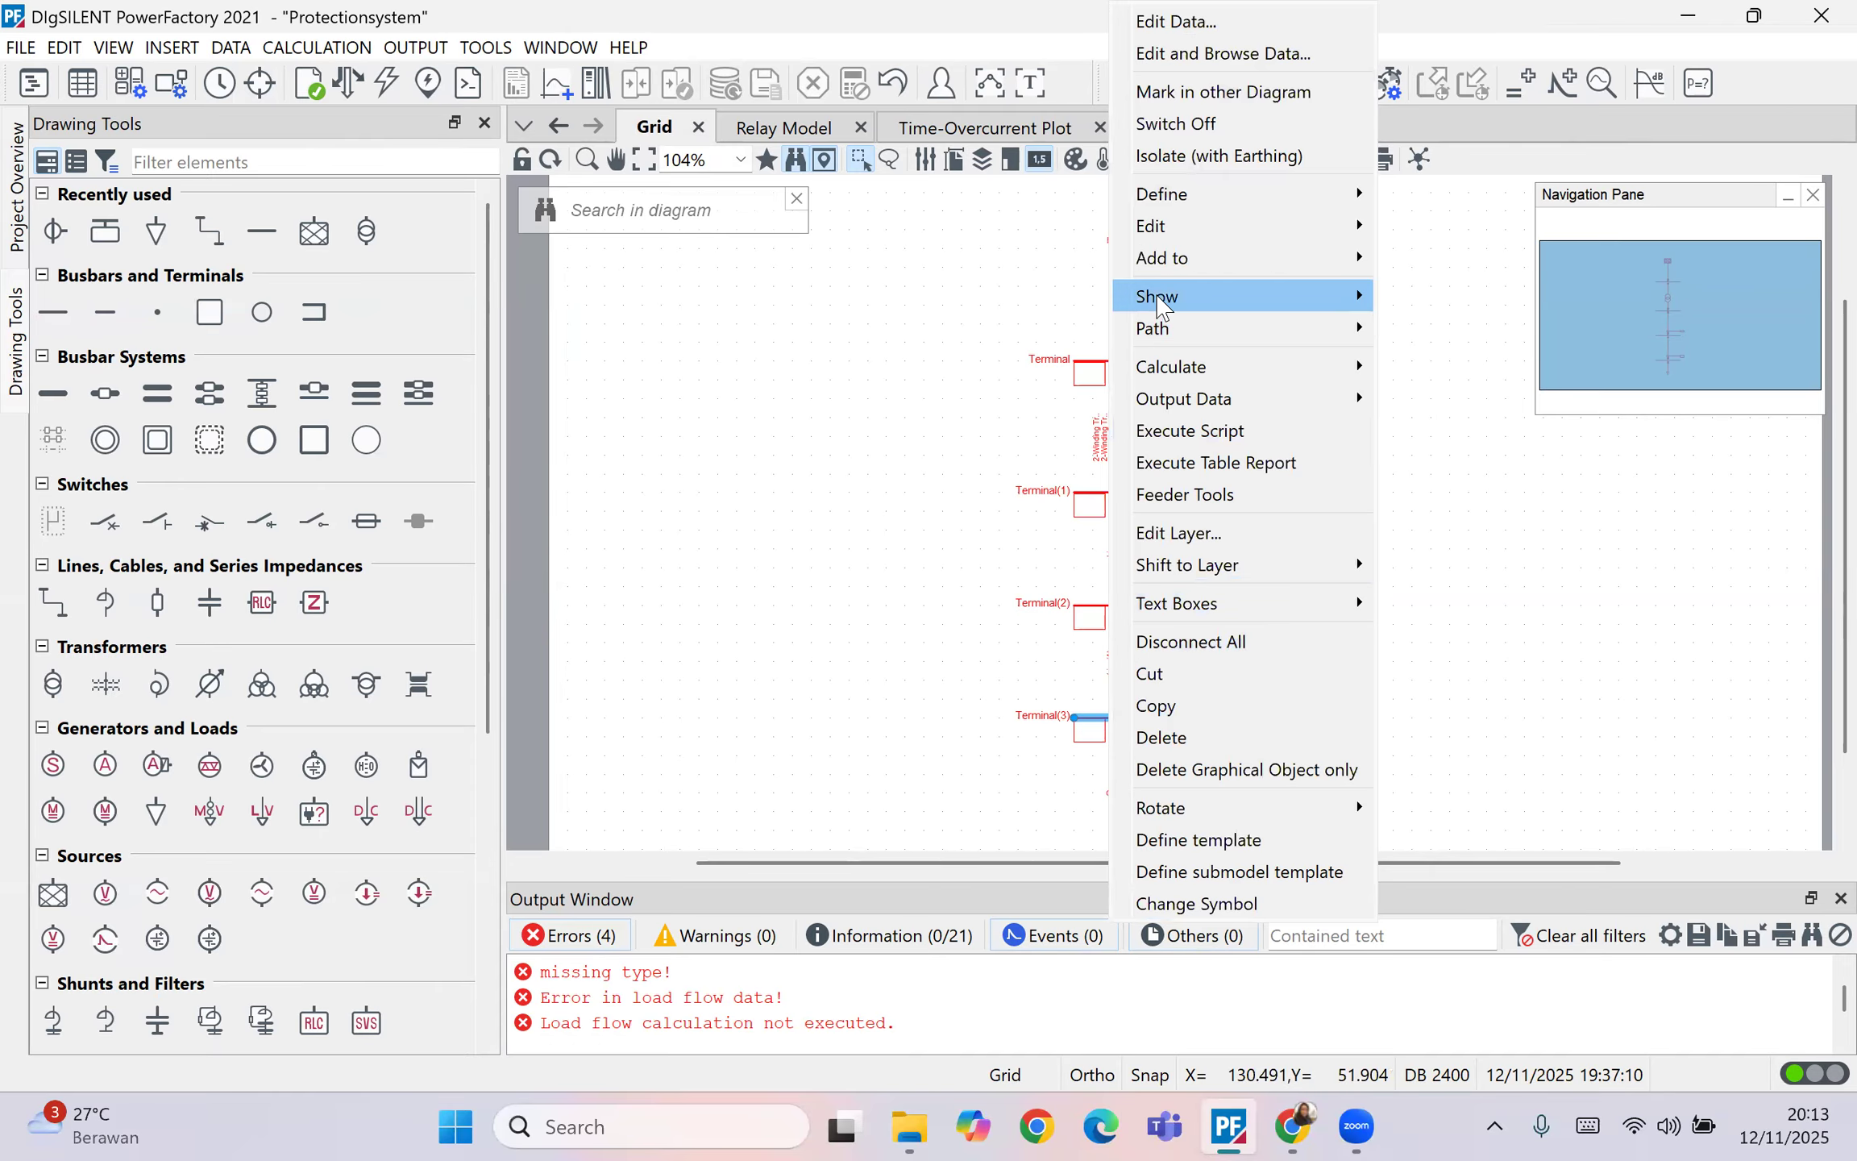
pyautogui.moveTo(1306, 193)
pyautogui.click(1442, 193)
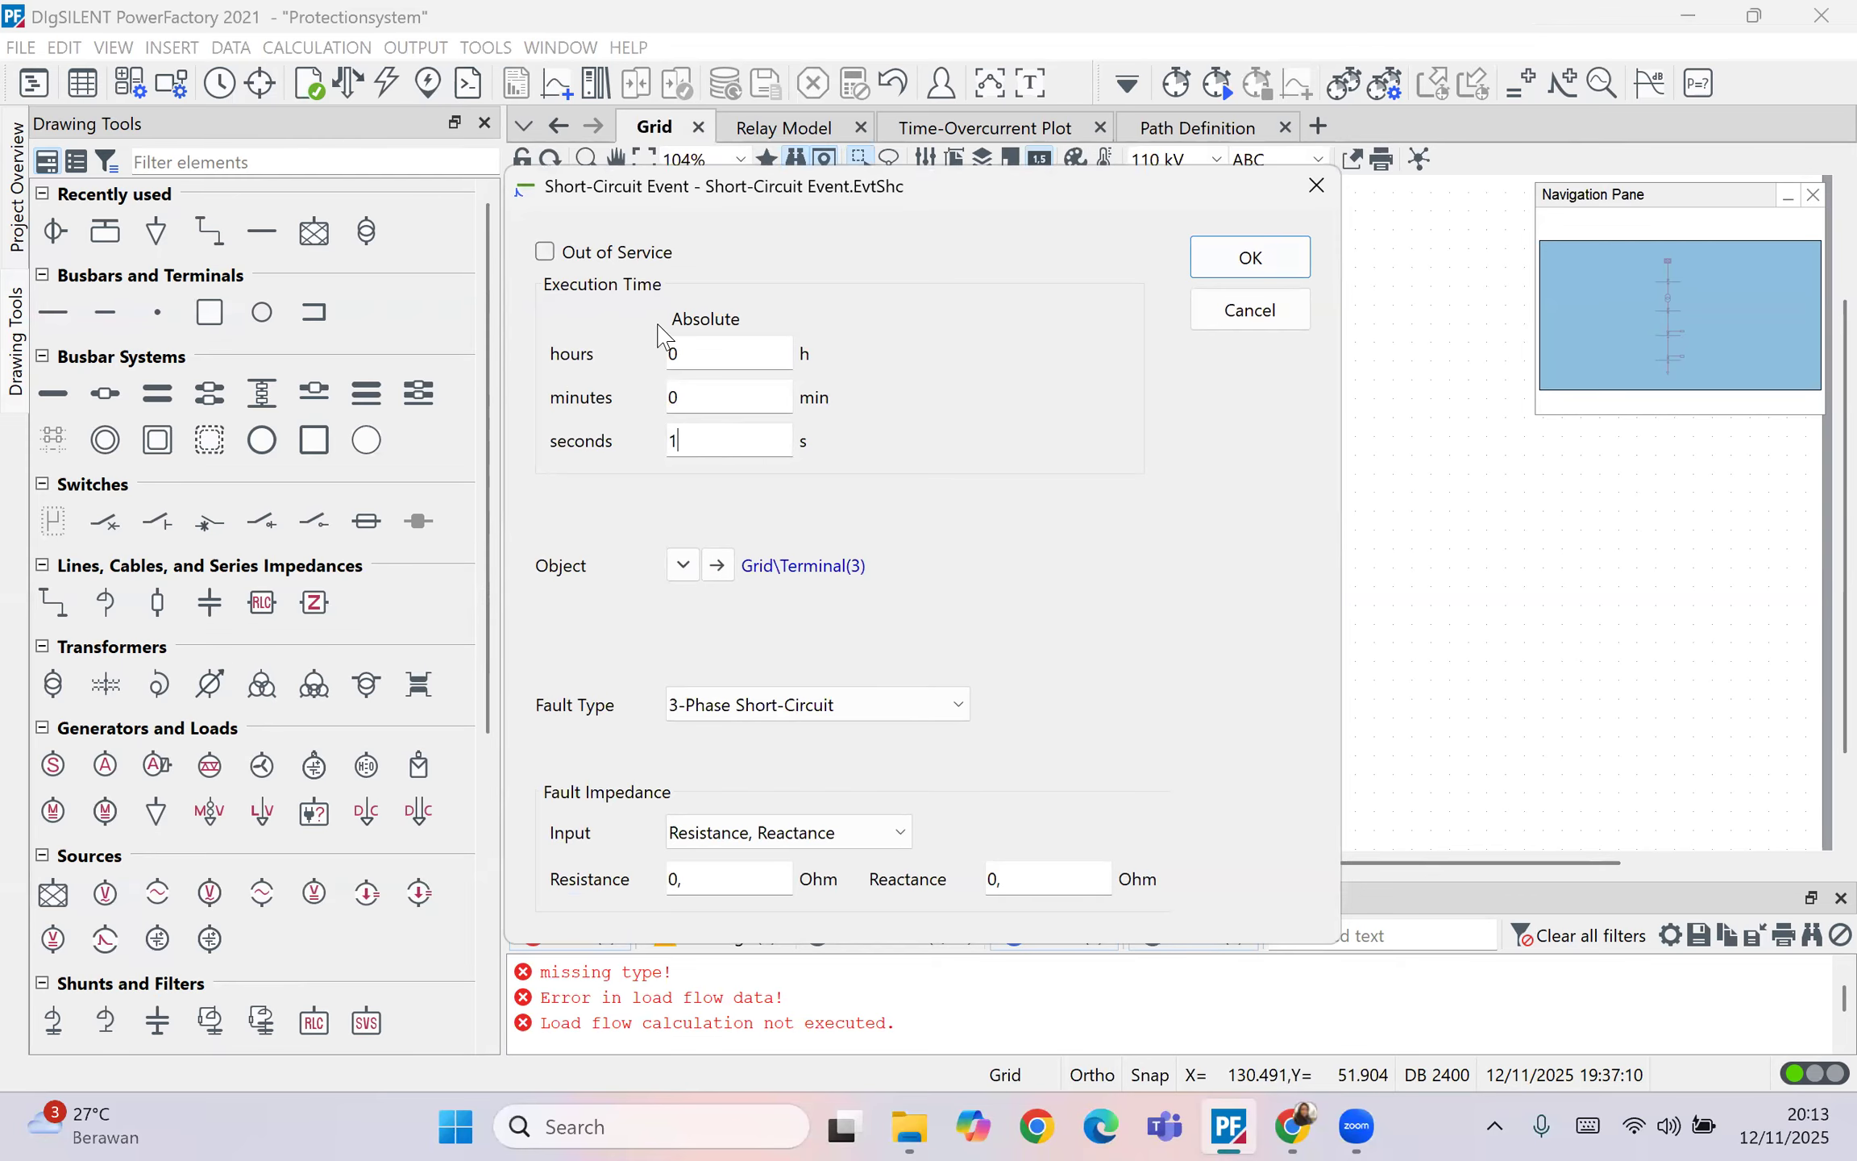
pyautogui.click(935, 706)
pyautogui.click(1193, 431)
pyautogui.click(1256, 262)
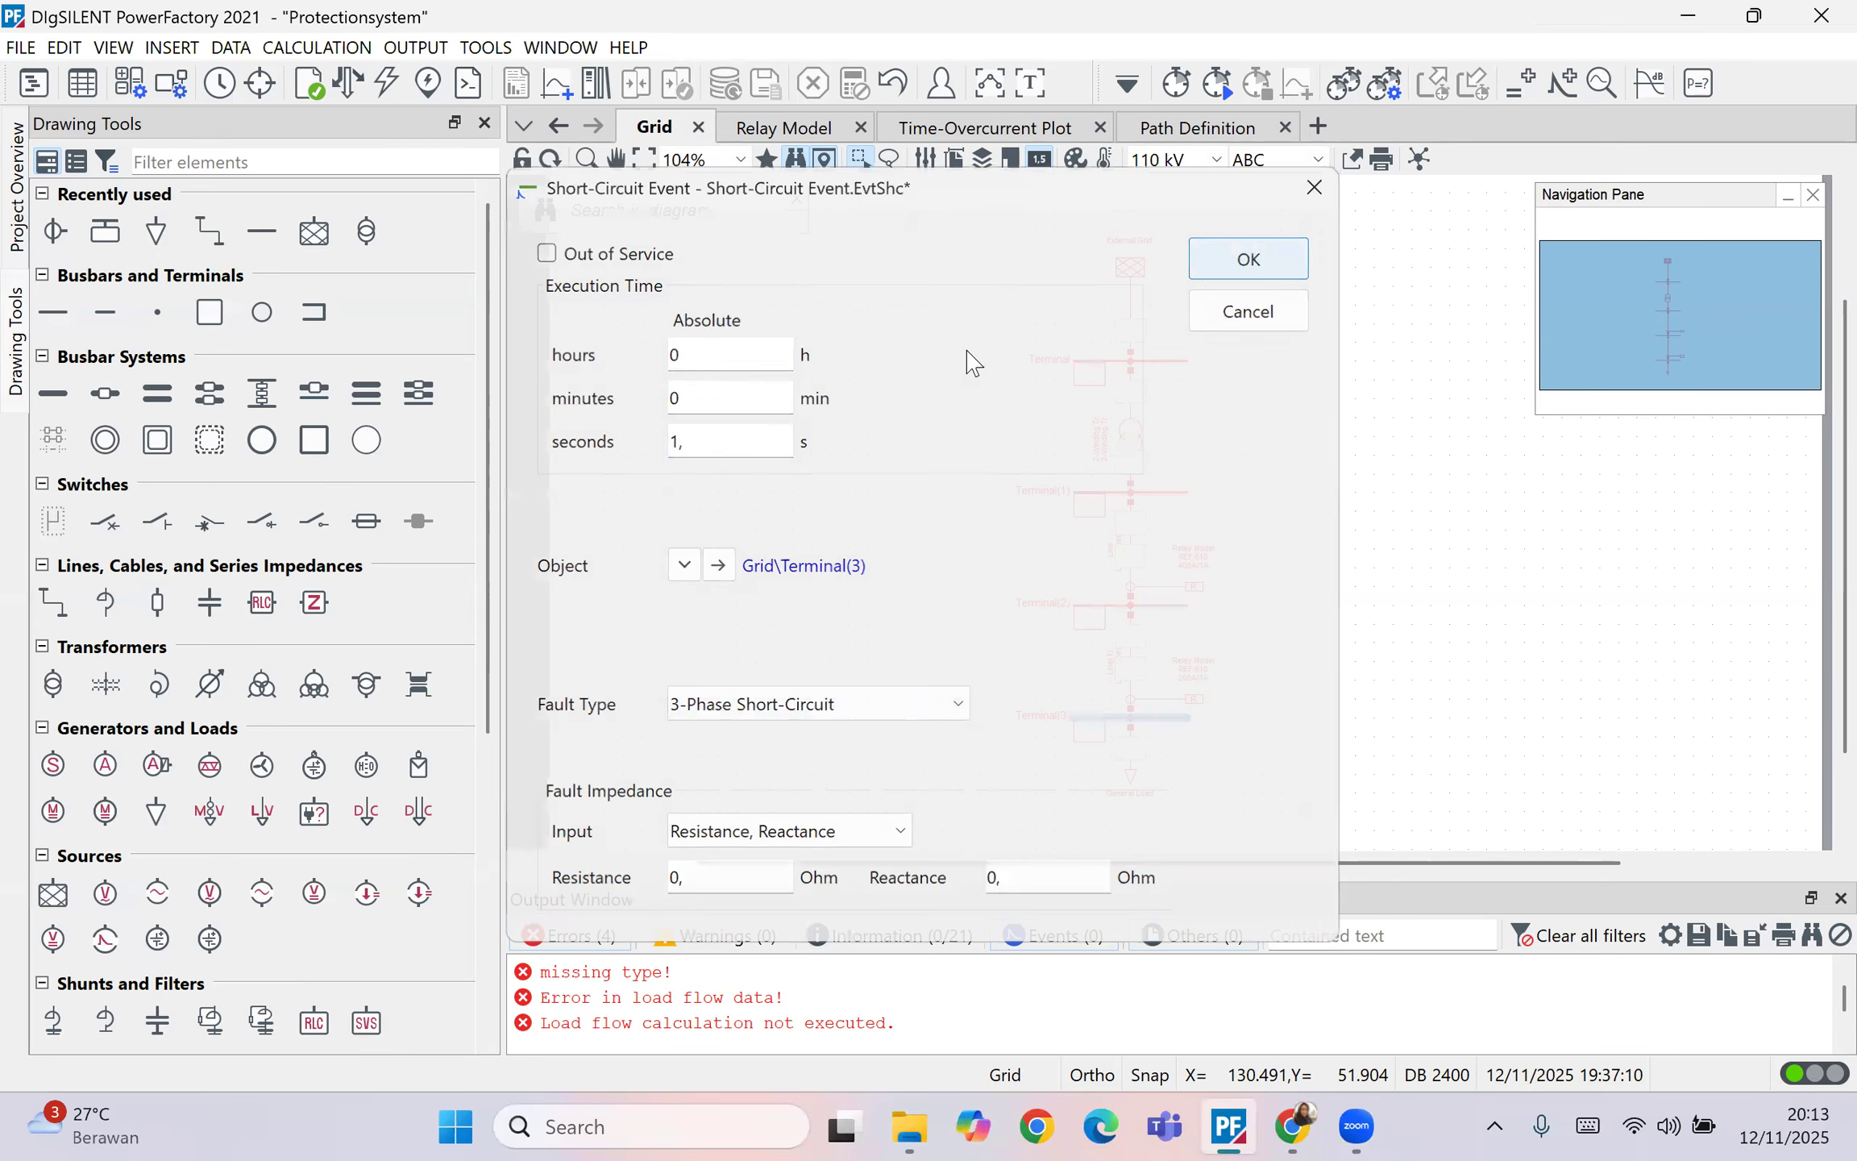
# Step: Calculate the initial conditions for the RMS/EMT simulation and run it to 4 s for the Terminal(3) fault
pyautogui.click(1127, 82)
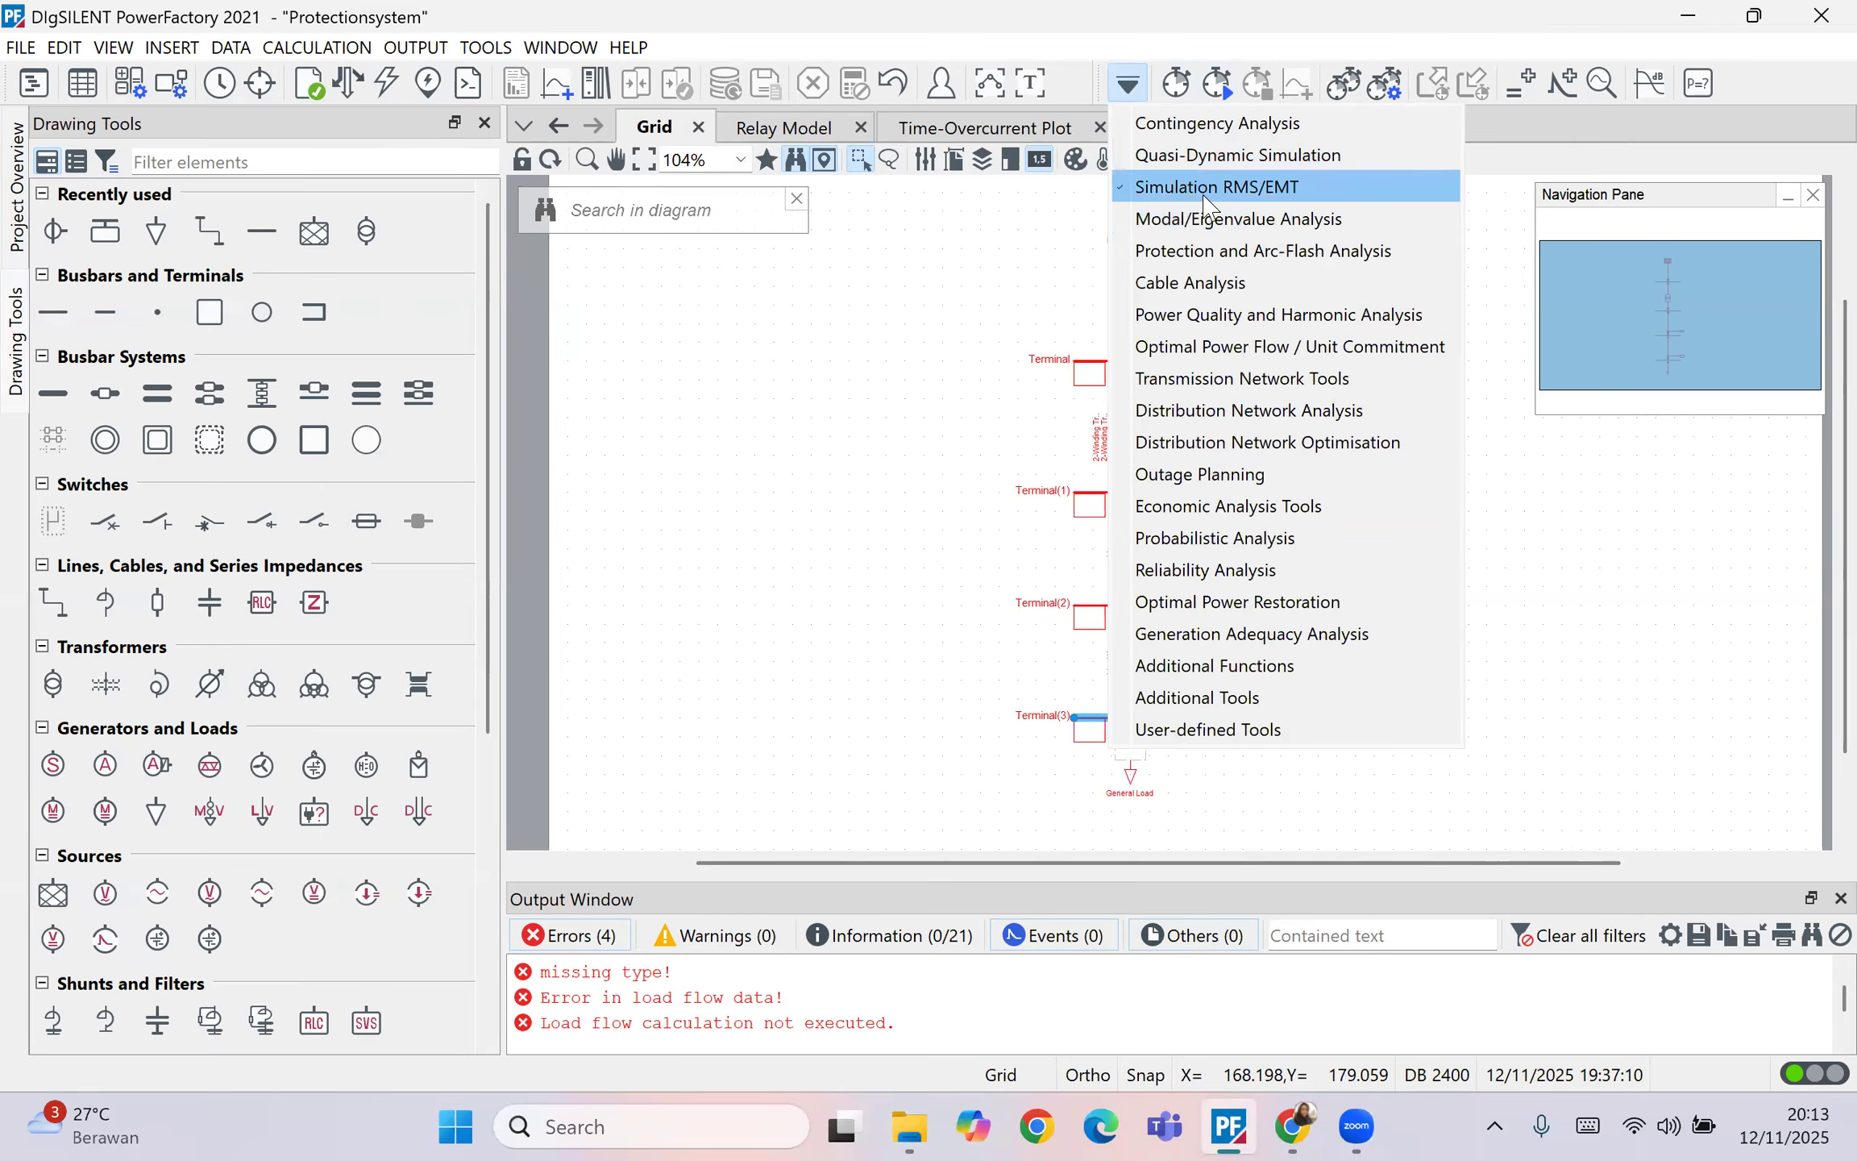
pyautogui.click(1204, 190)
pyautogui.click(1176, 82)
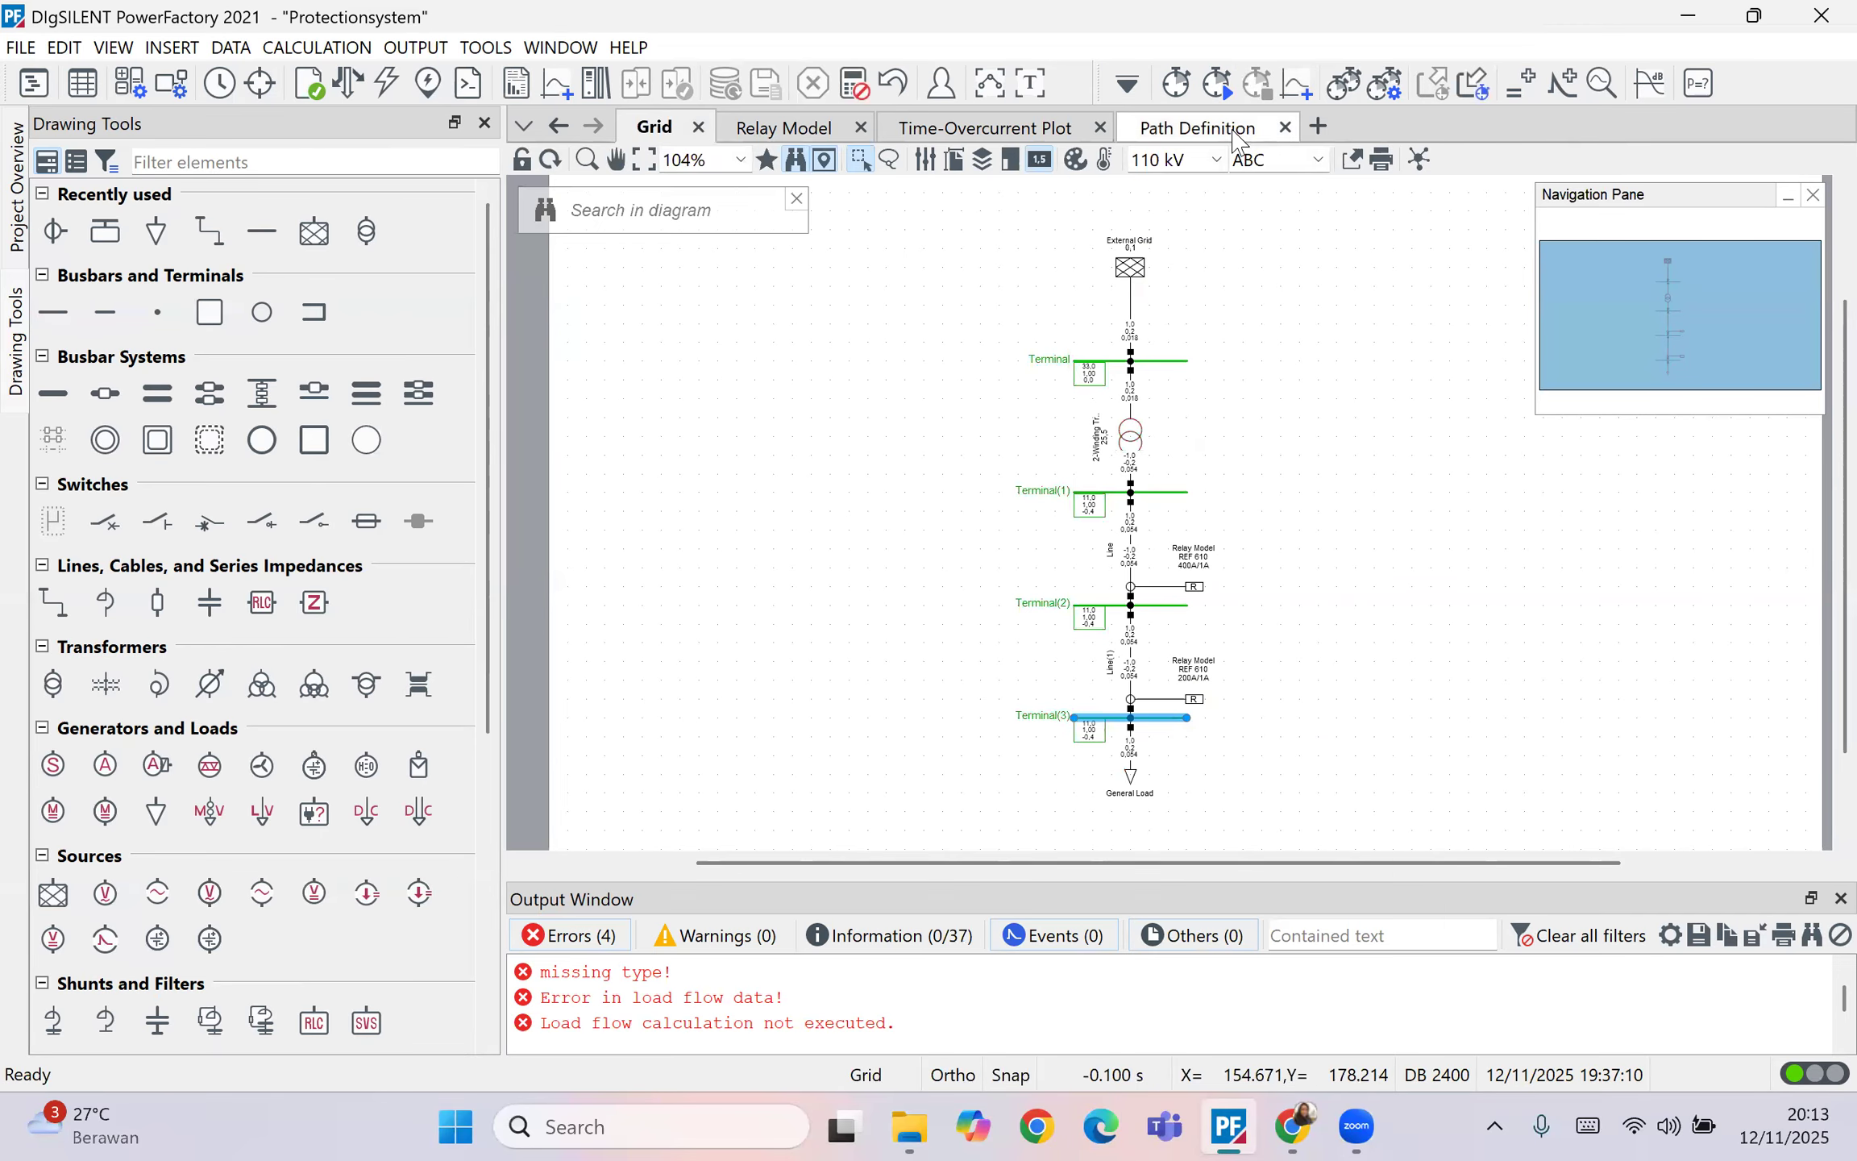
pyautogui.click(1216, 83)
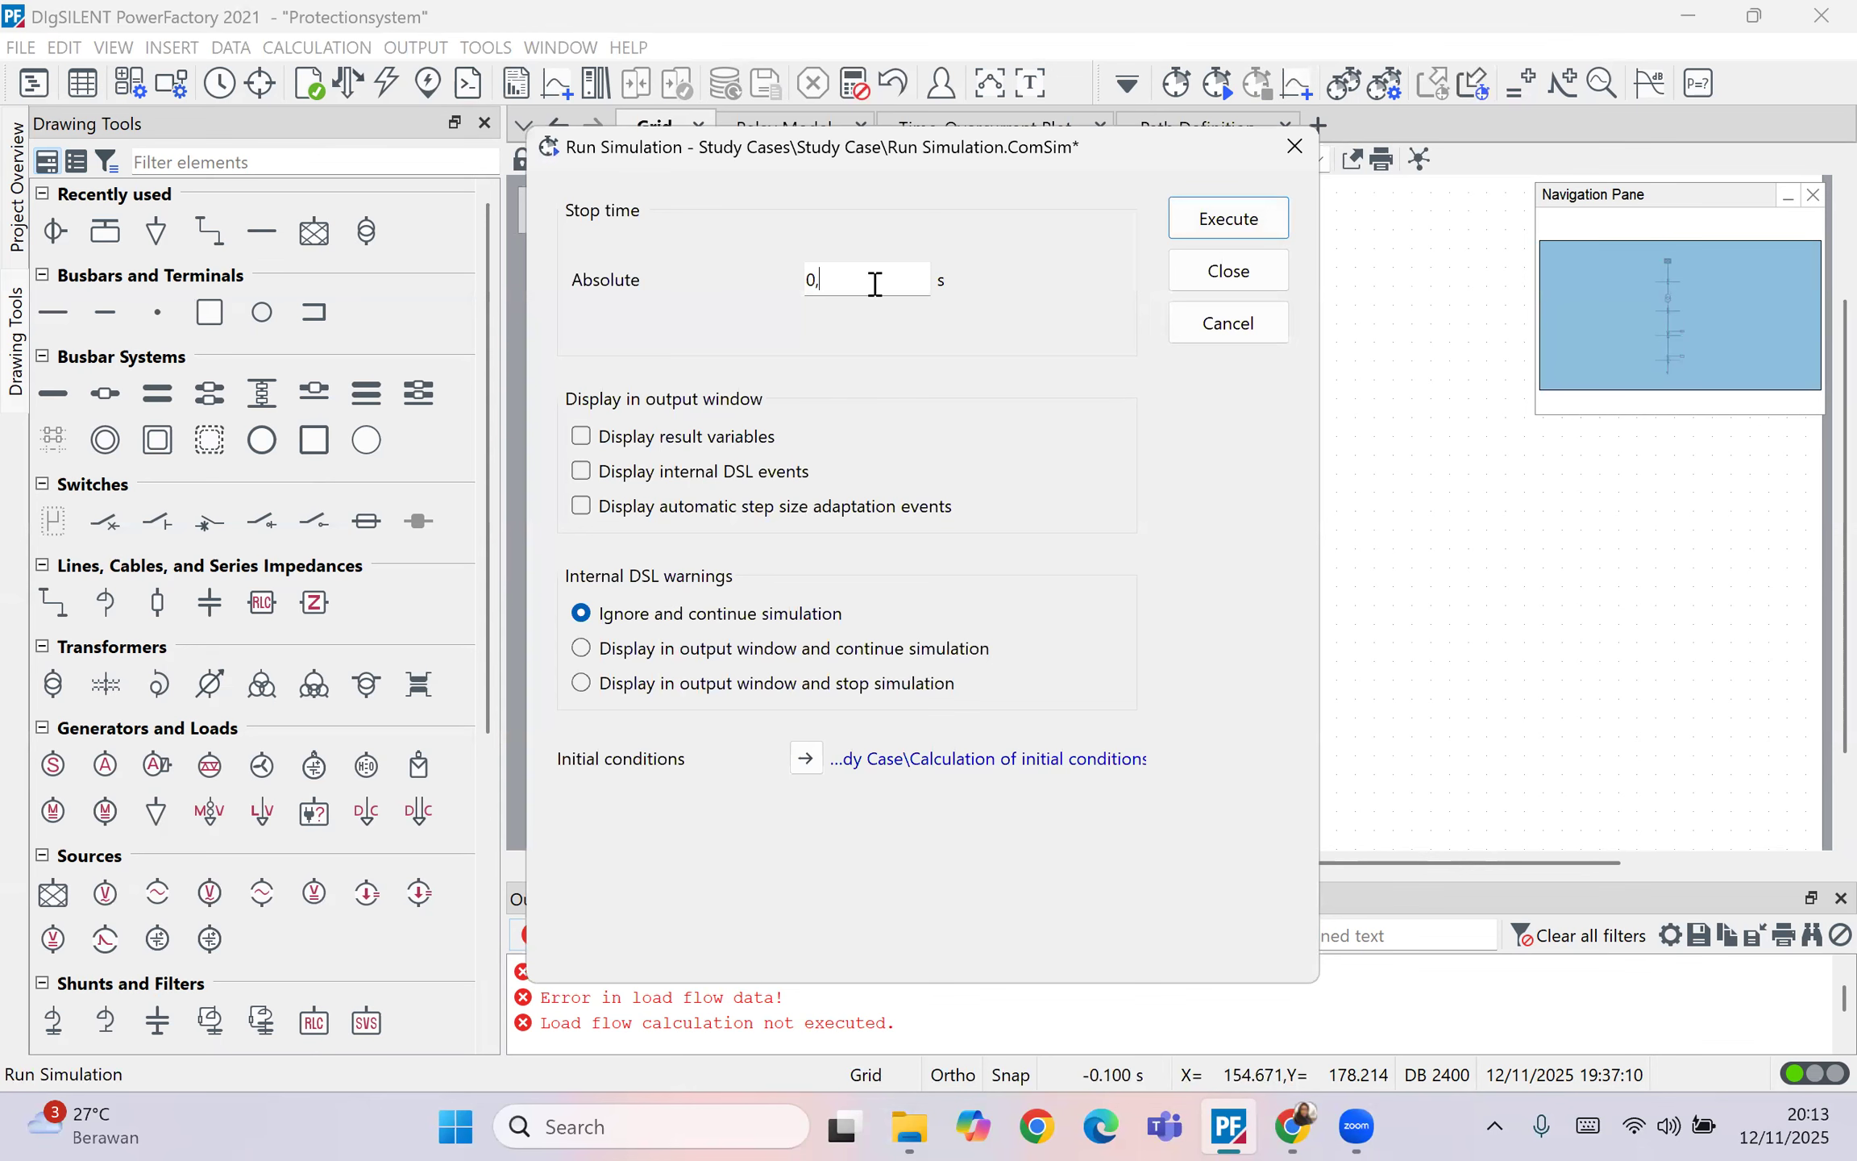
pyautogui.click(1237, 218)
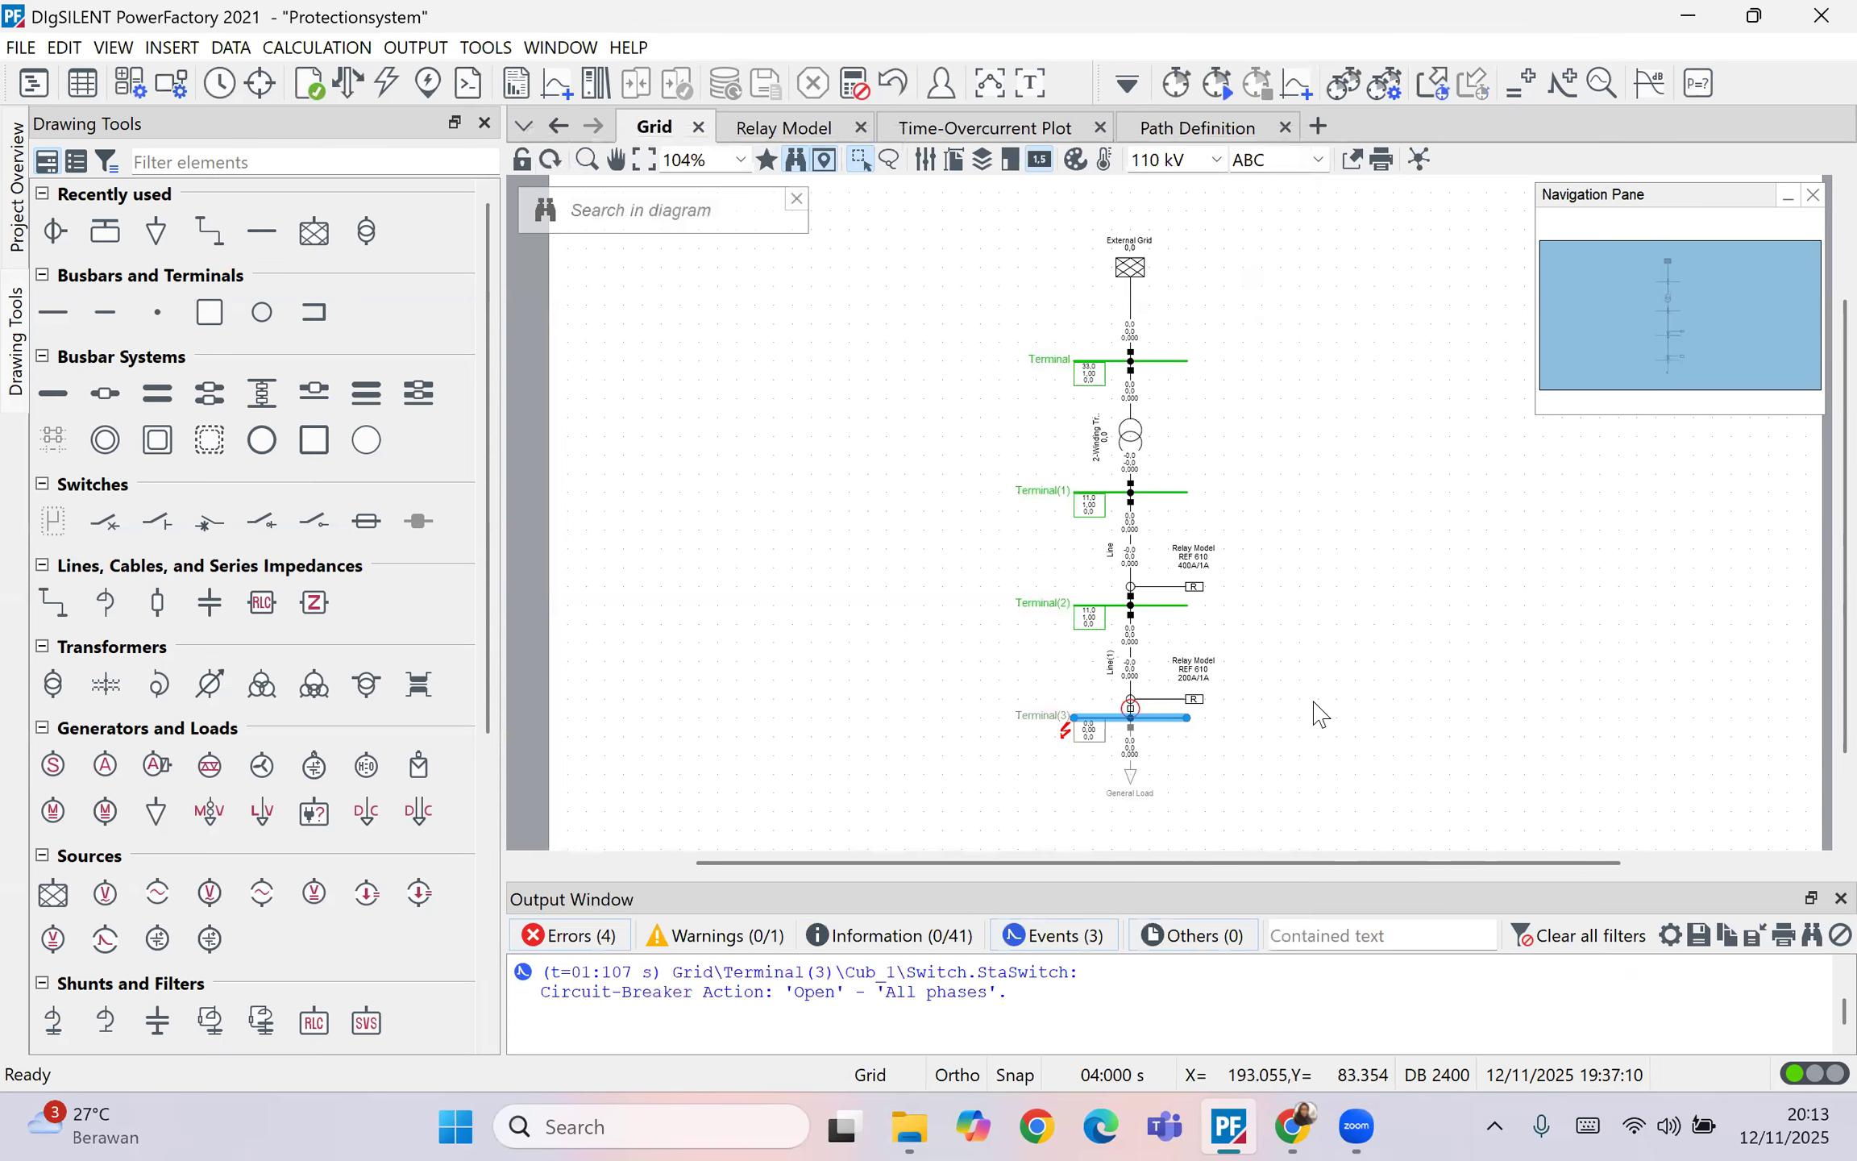
pyautogui.scroll(4, 1217, 758)
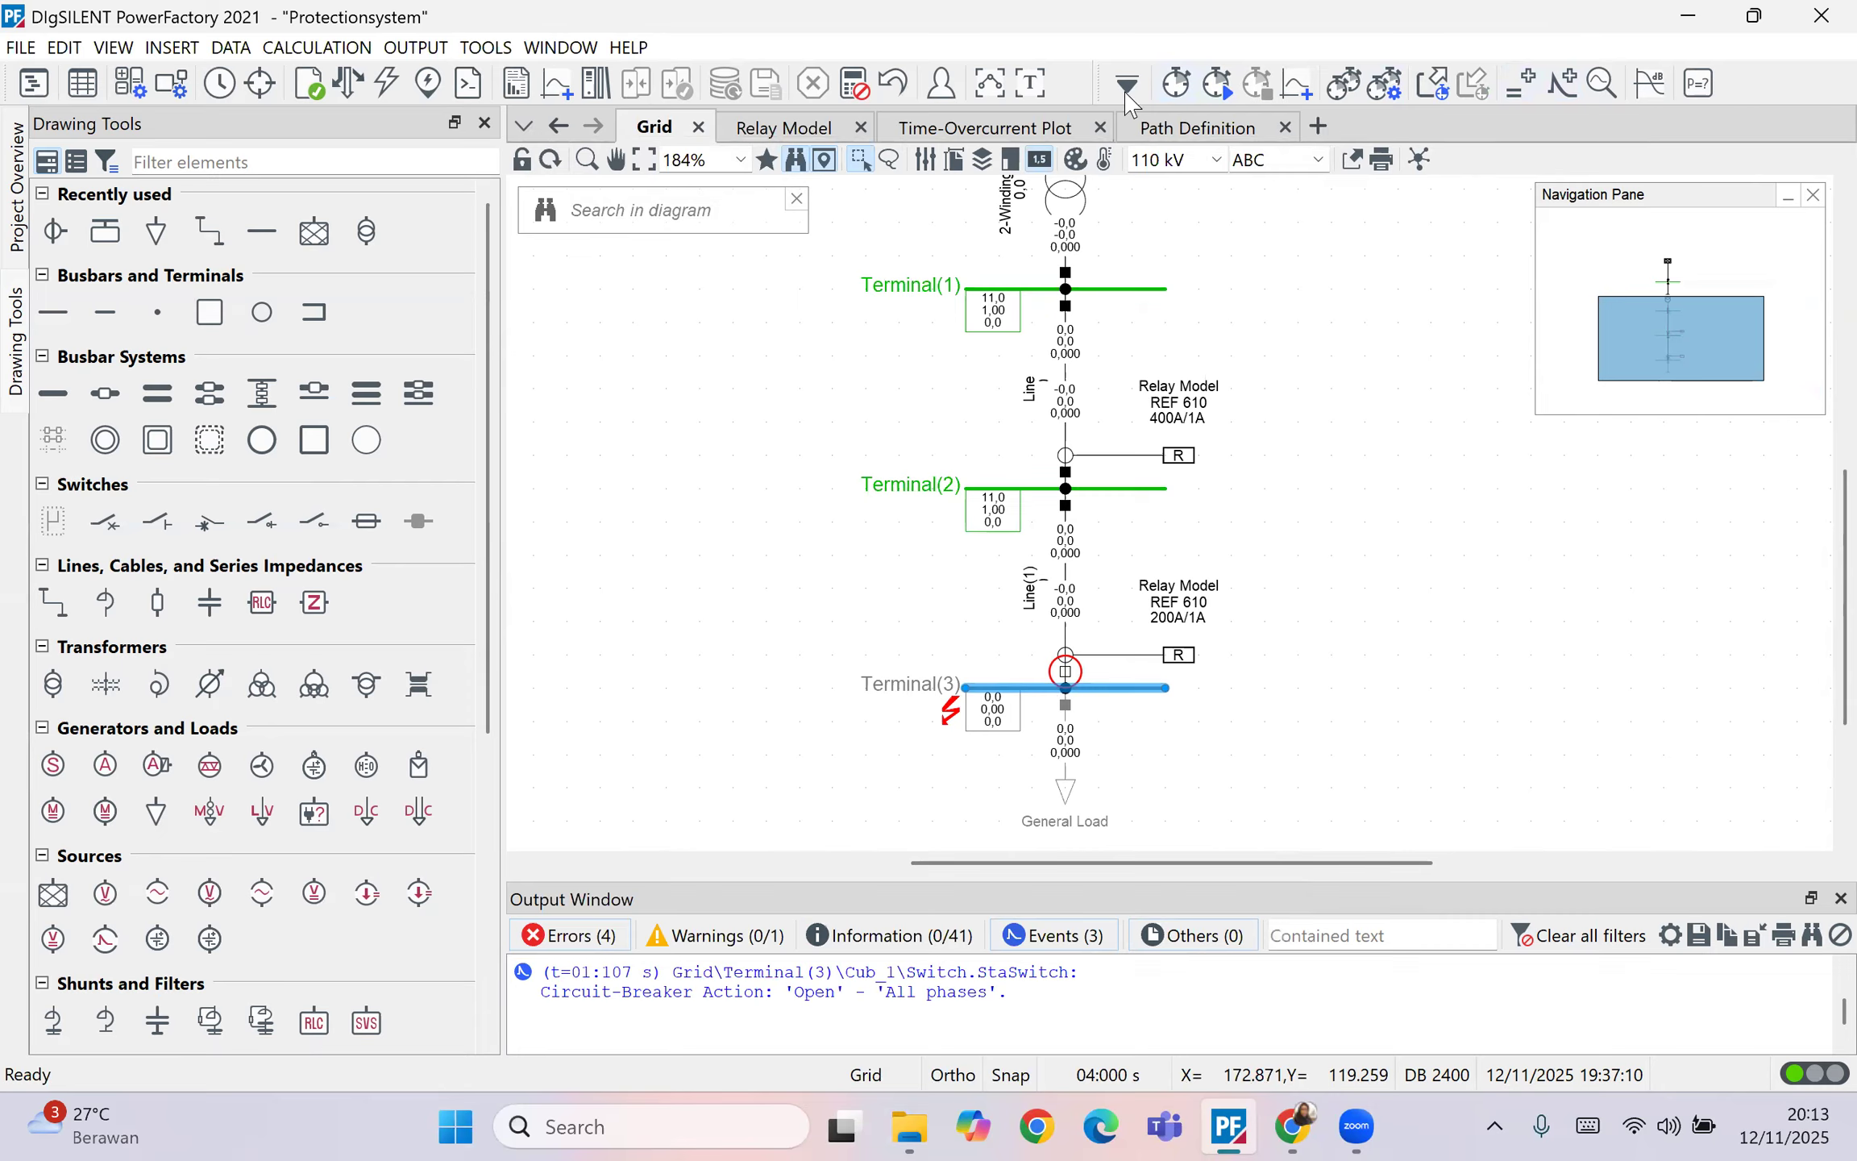
# Step: Reset the calculation and delete the switch event and the short-circuit event from the simulation events
pyautogui.press('F12')
pyautogui.click(919, 636)
pyautogui.click(1566, 89)
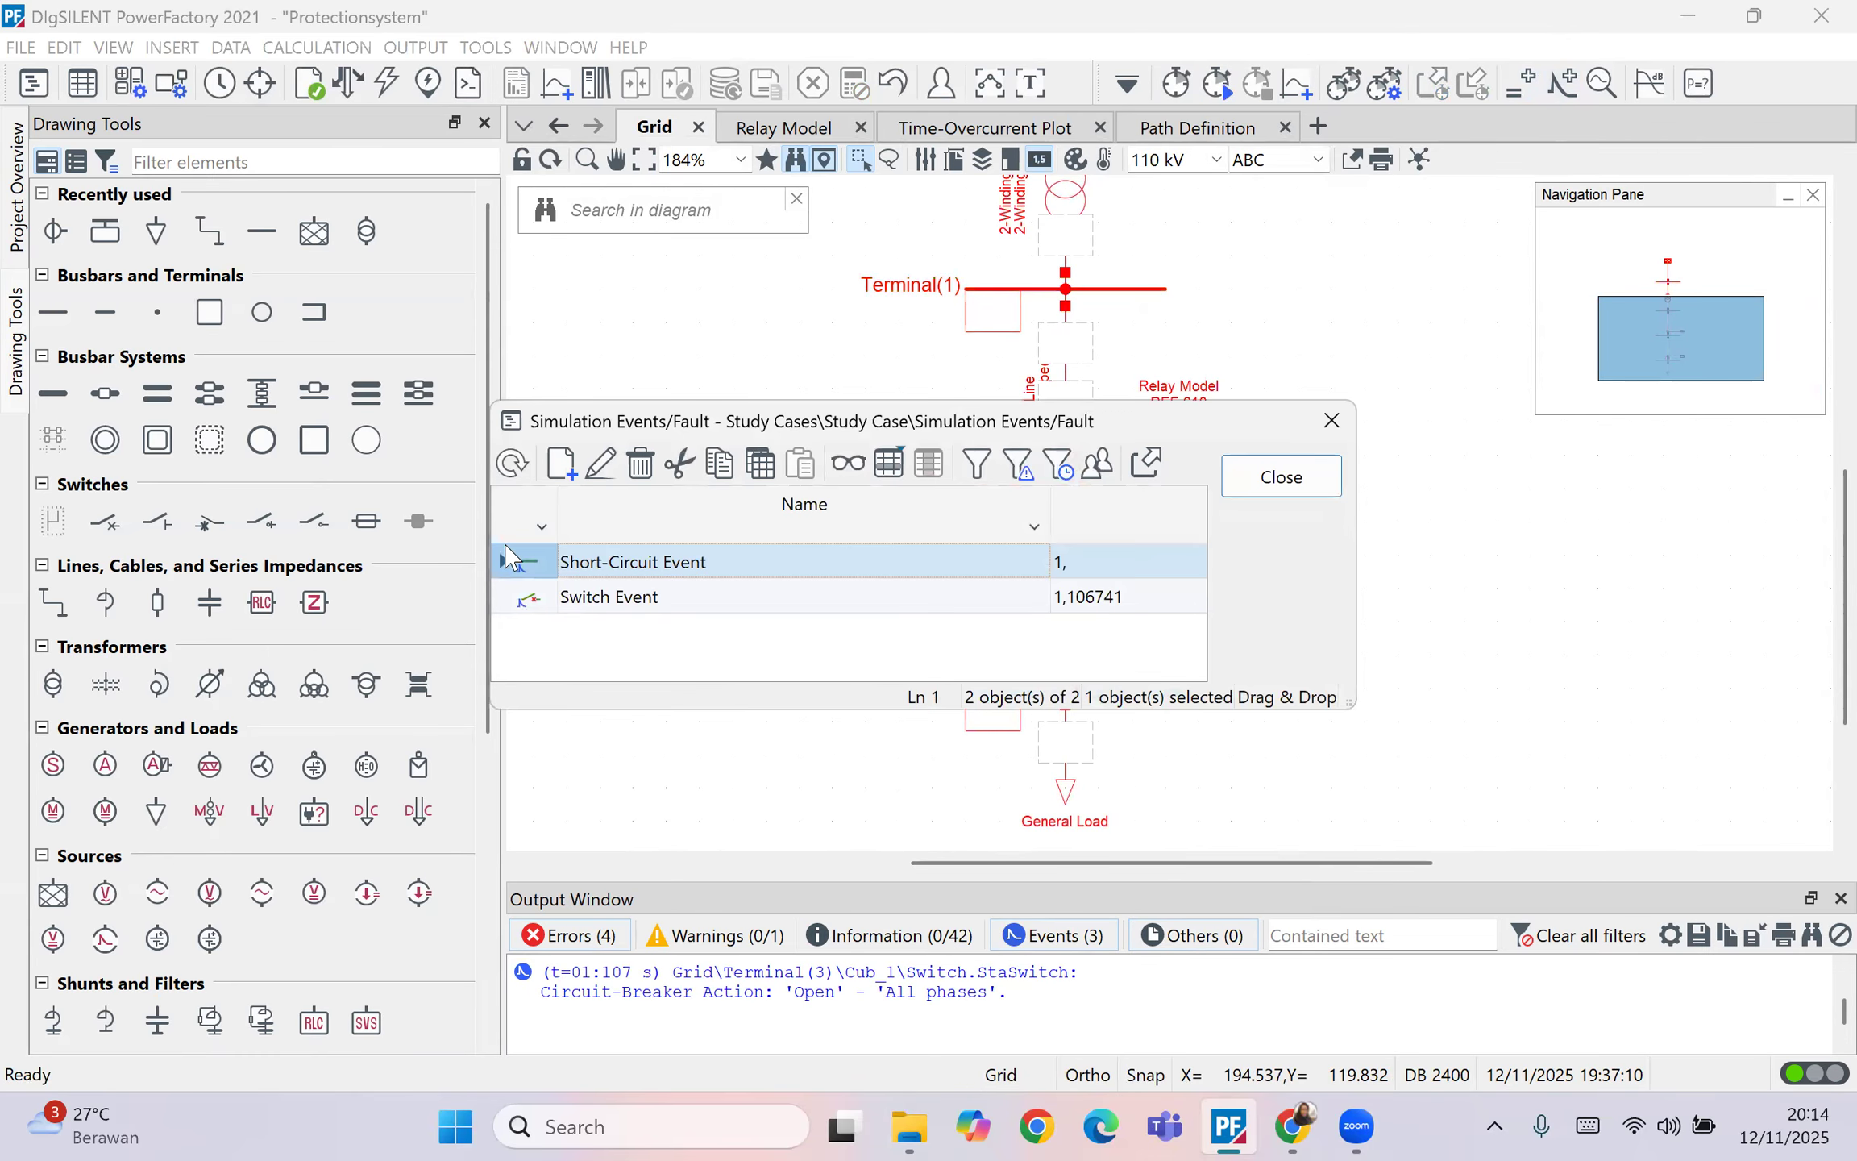
pyautogui.click(533, 598)
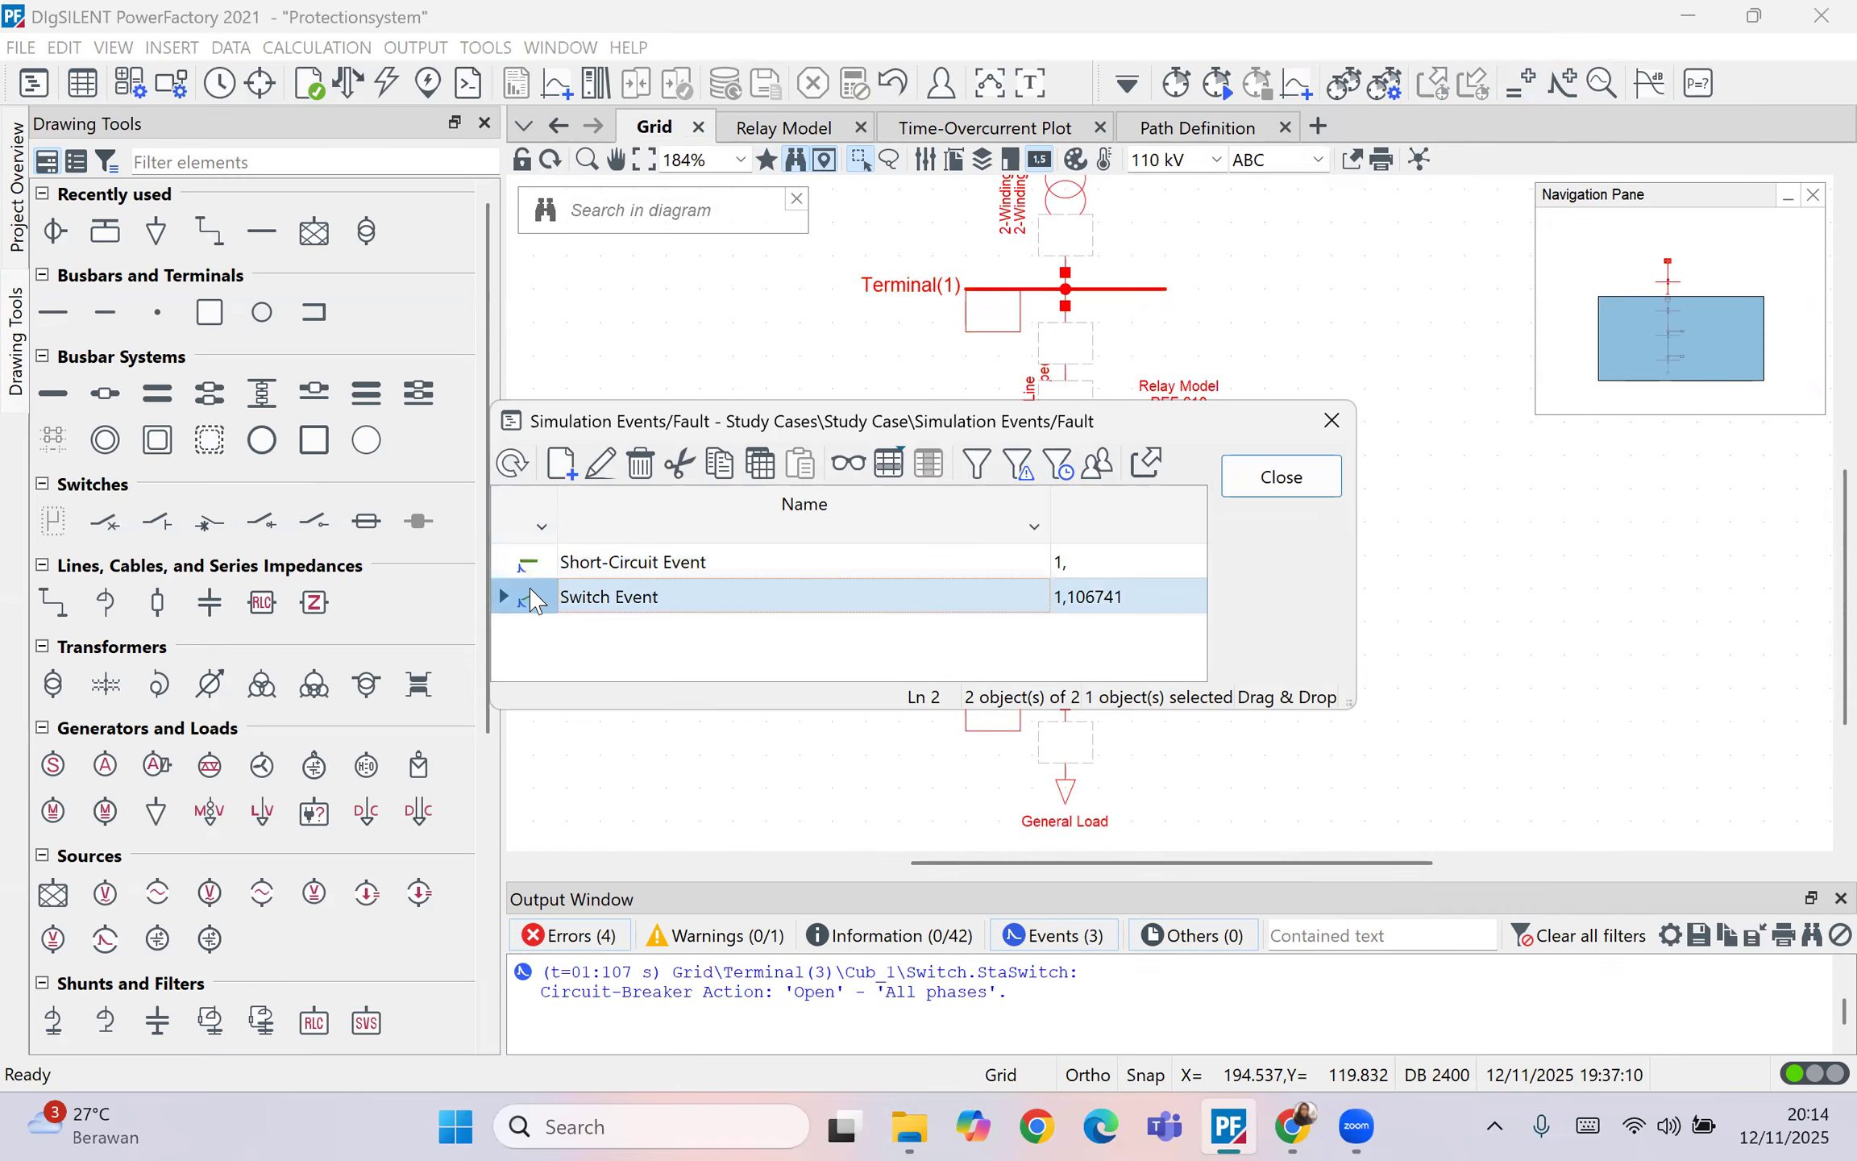
pyautogui.press('Delete')
pyautogui.click(895, 638)
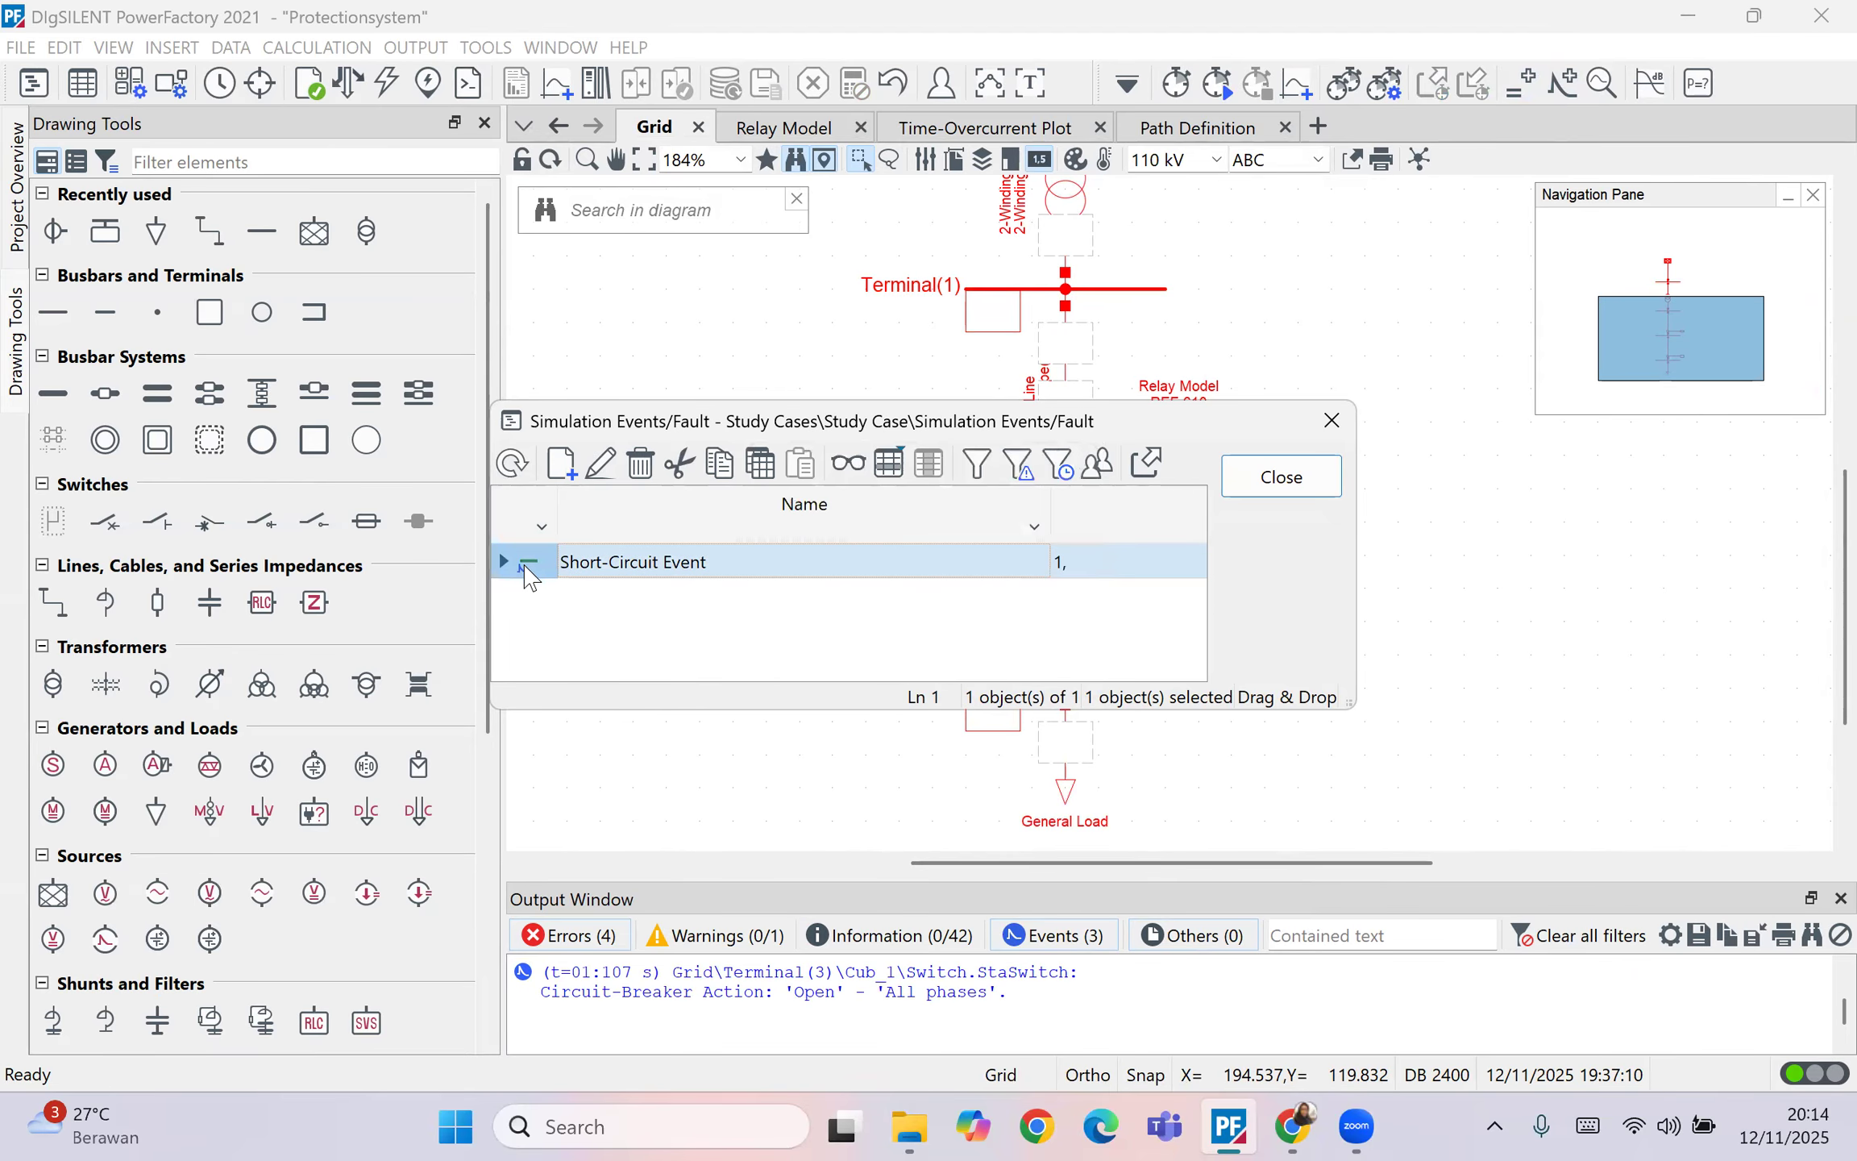
pyautogui.press('Delete')
pyautogui.click(913, 637)
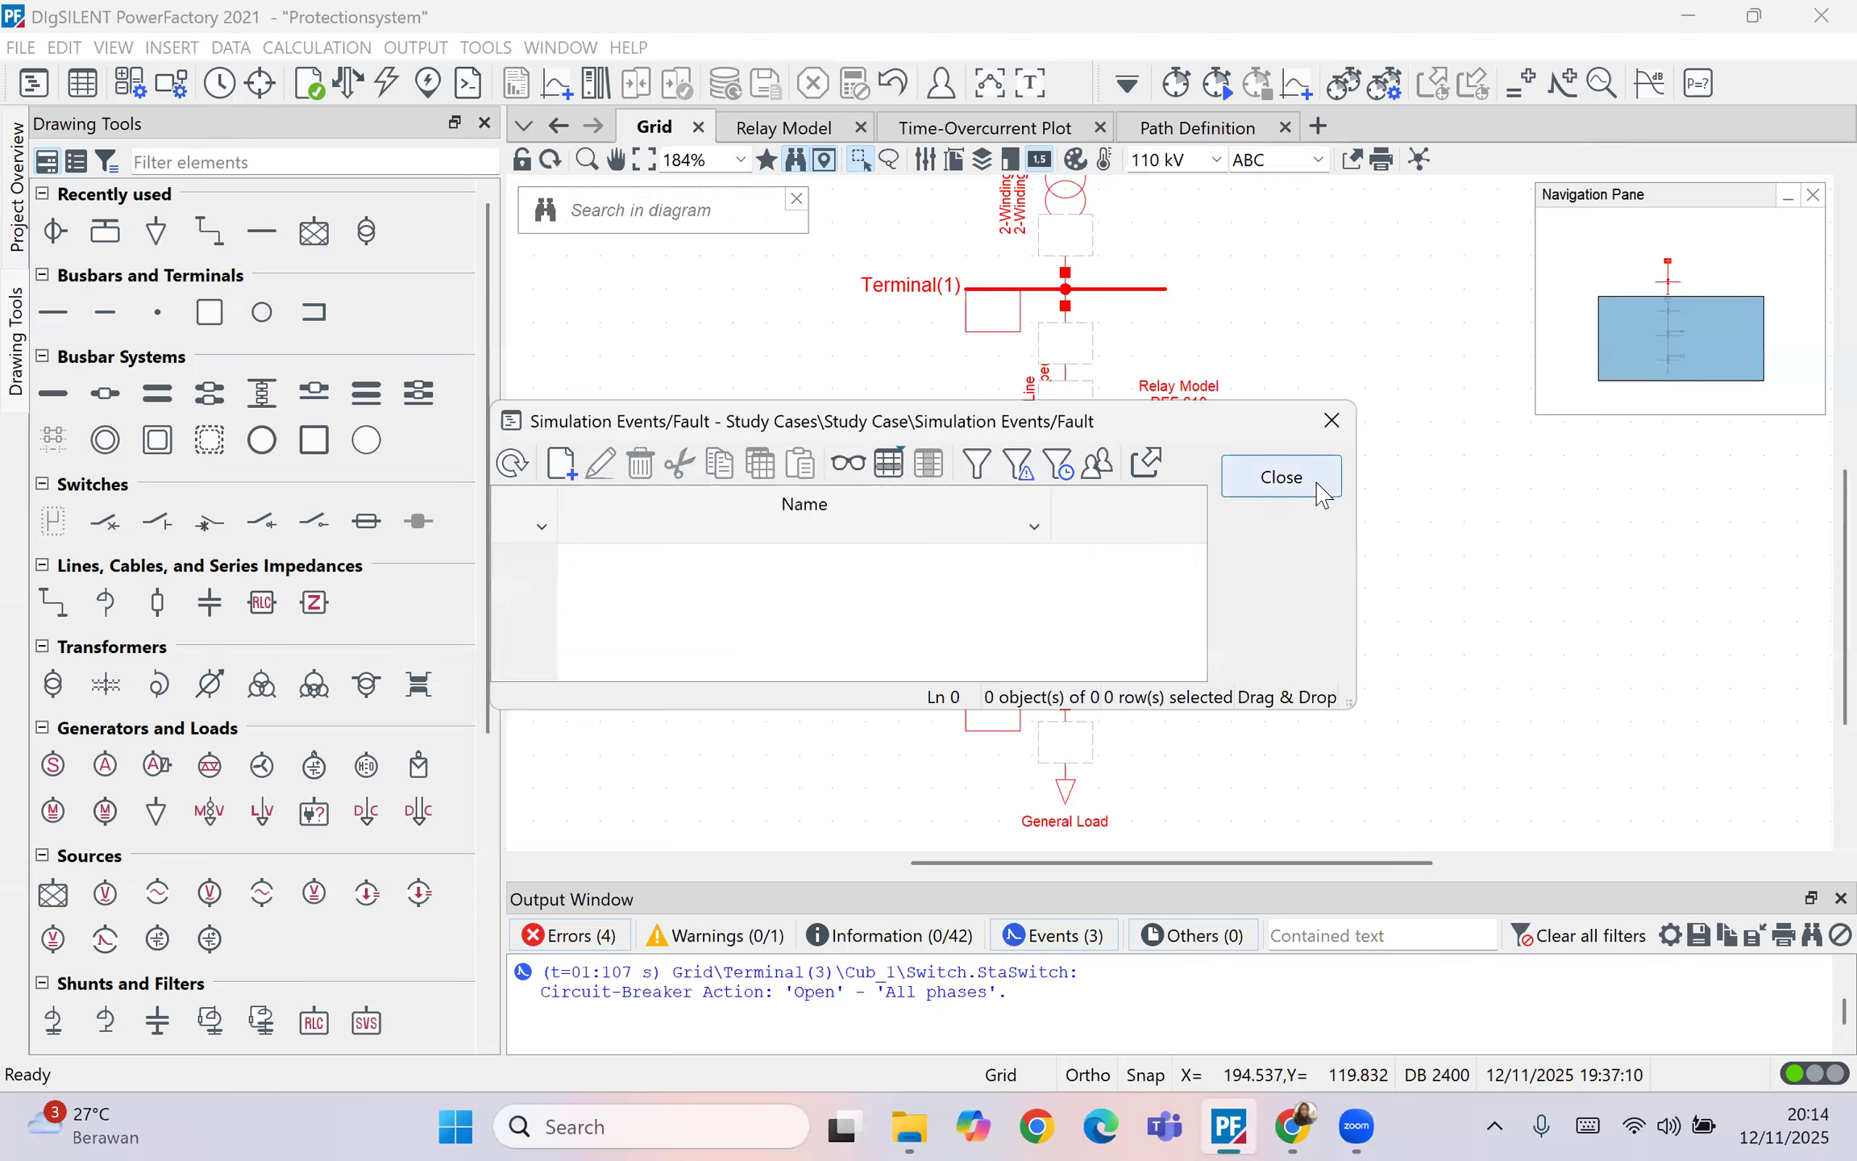
pyautogui.click(1280, 477)
# Step: Define a 3-phase short-circuit event on Terminal(2) with an execution time of 1 s
pyautogui.click(1101, 488)
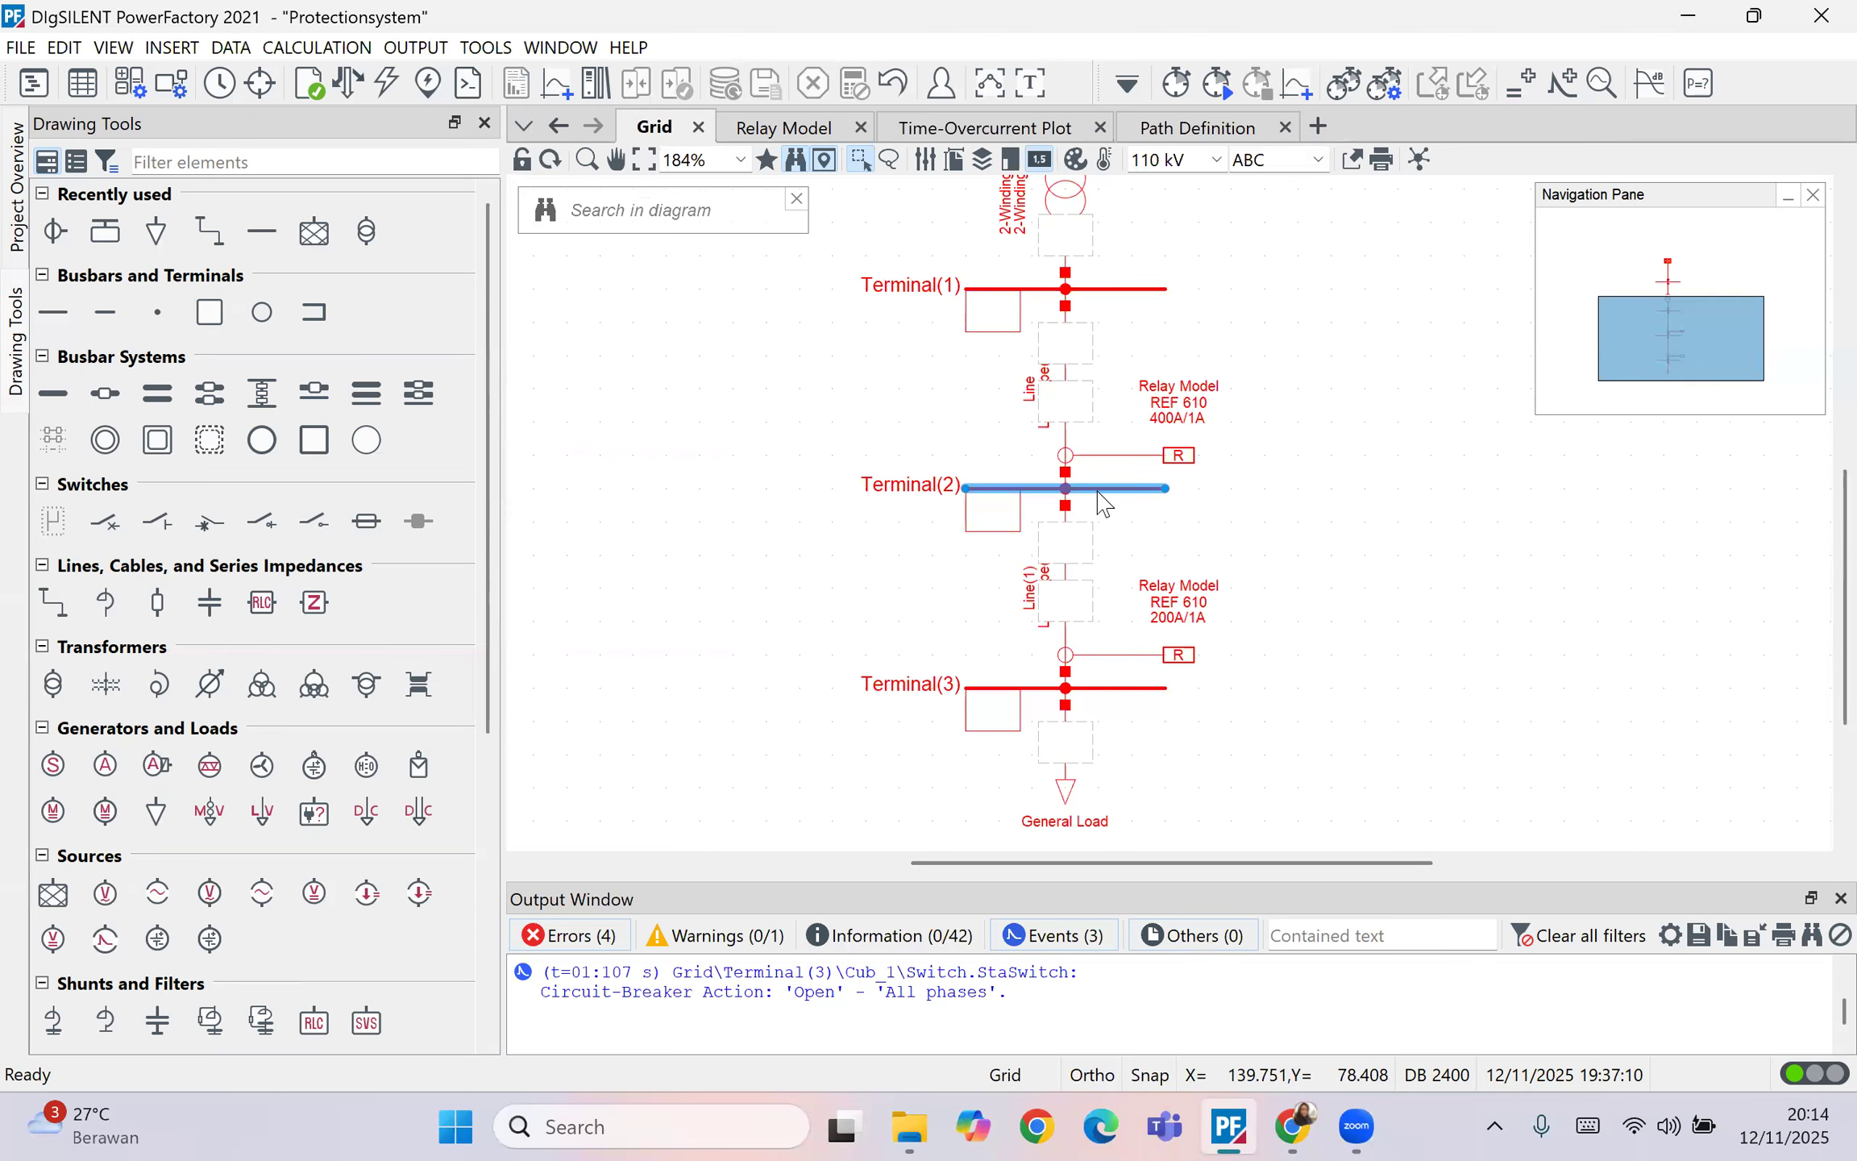
pyautogui.rightClick(1101, 500)
pyautogui.moveTo(1285, 191)
pyautogui.click(1418, 192)
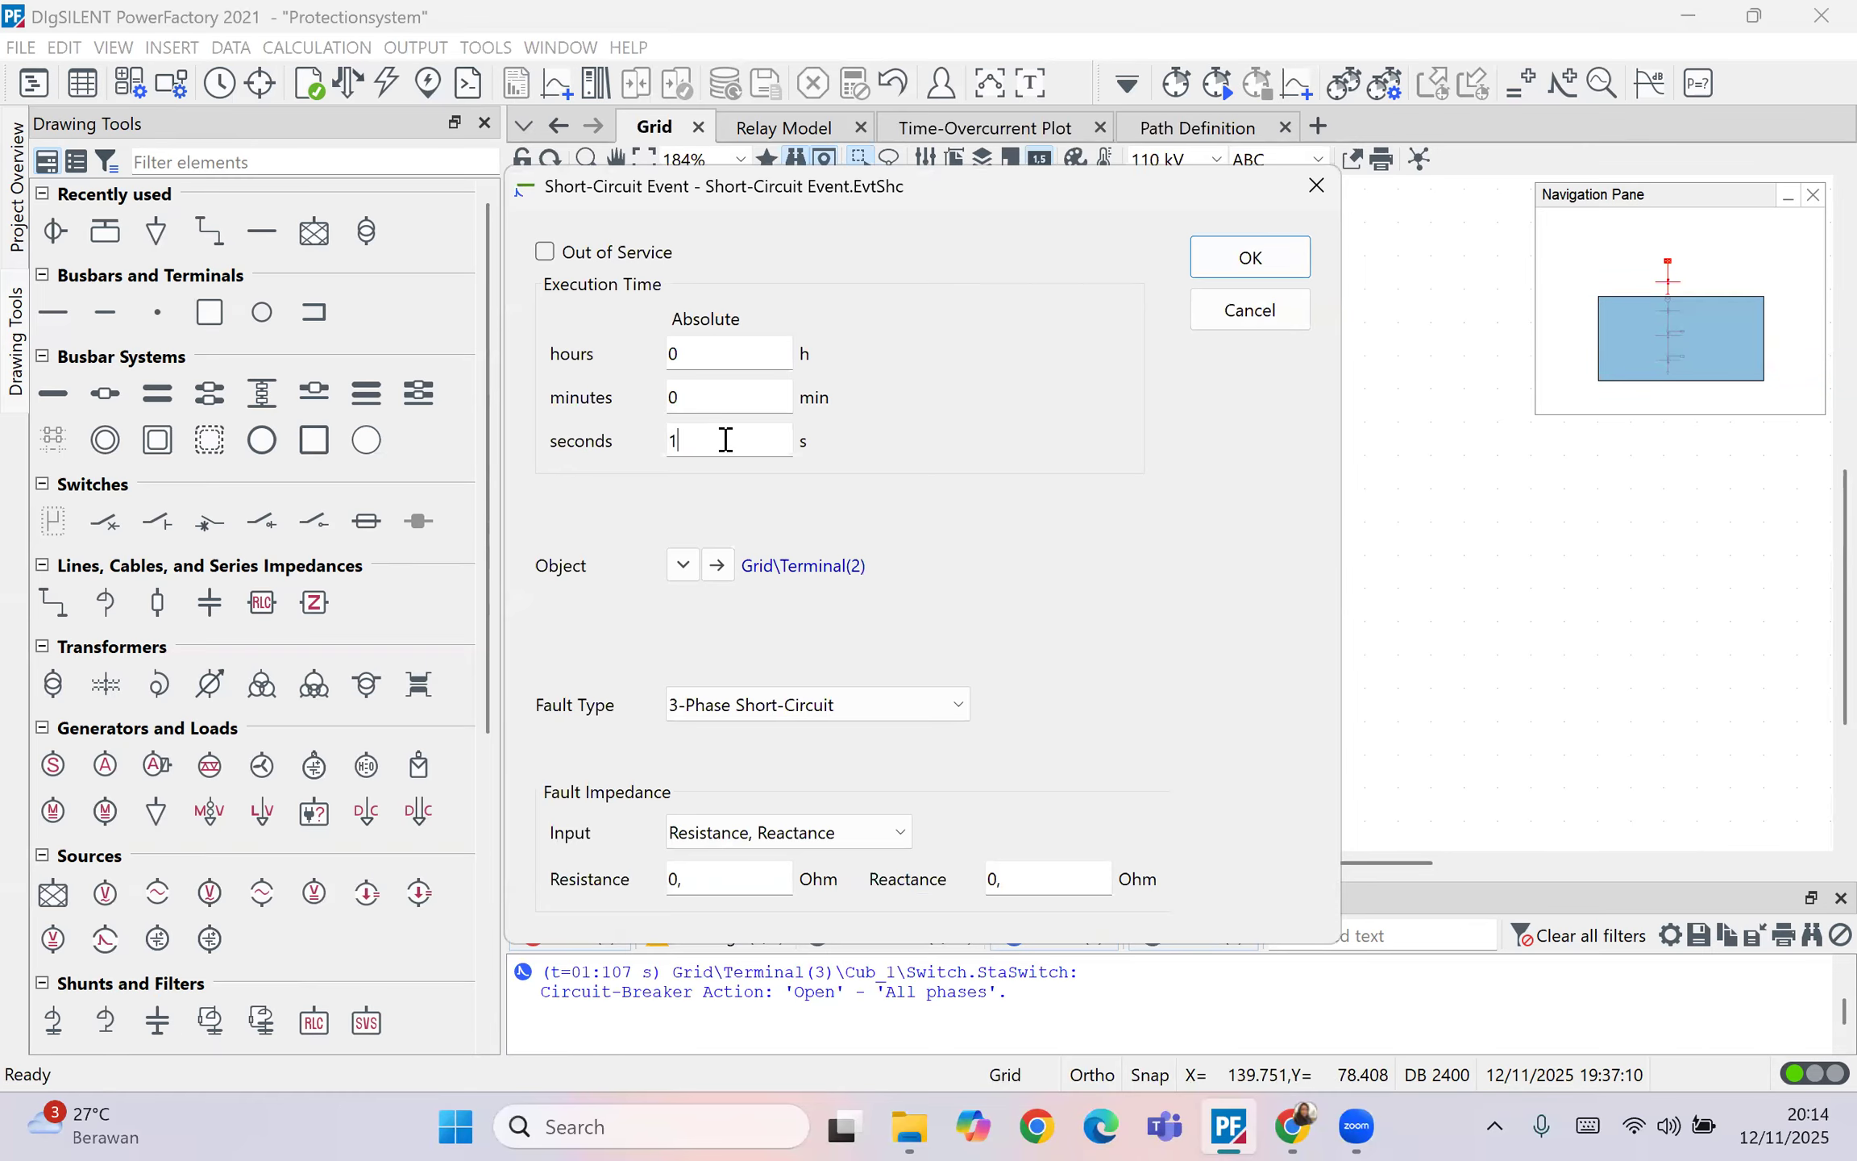
pyautogui.click(1256, 272)
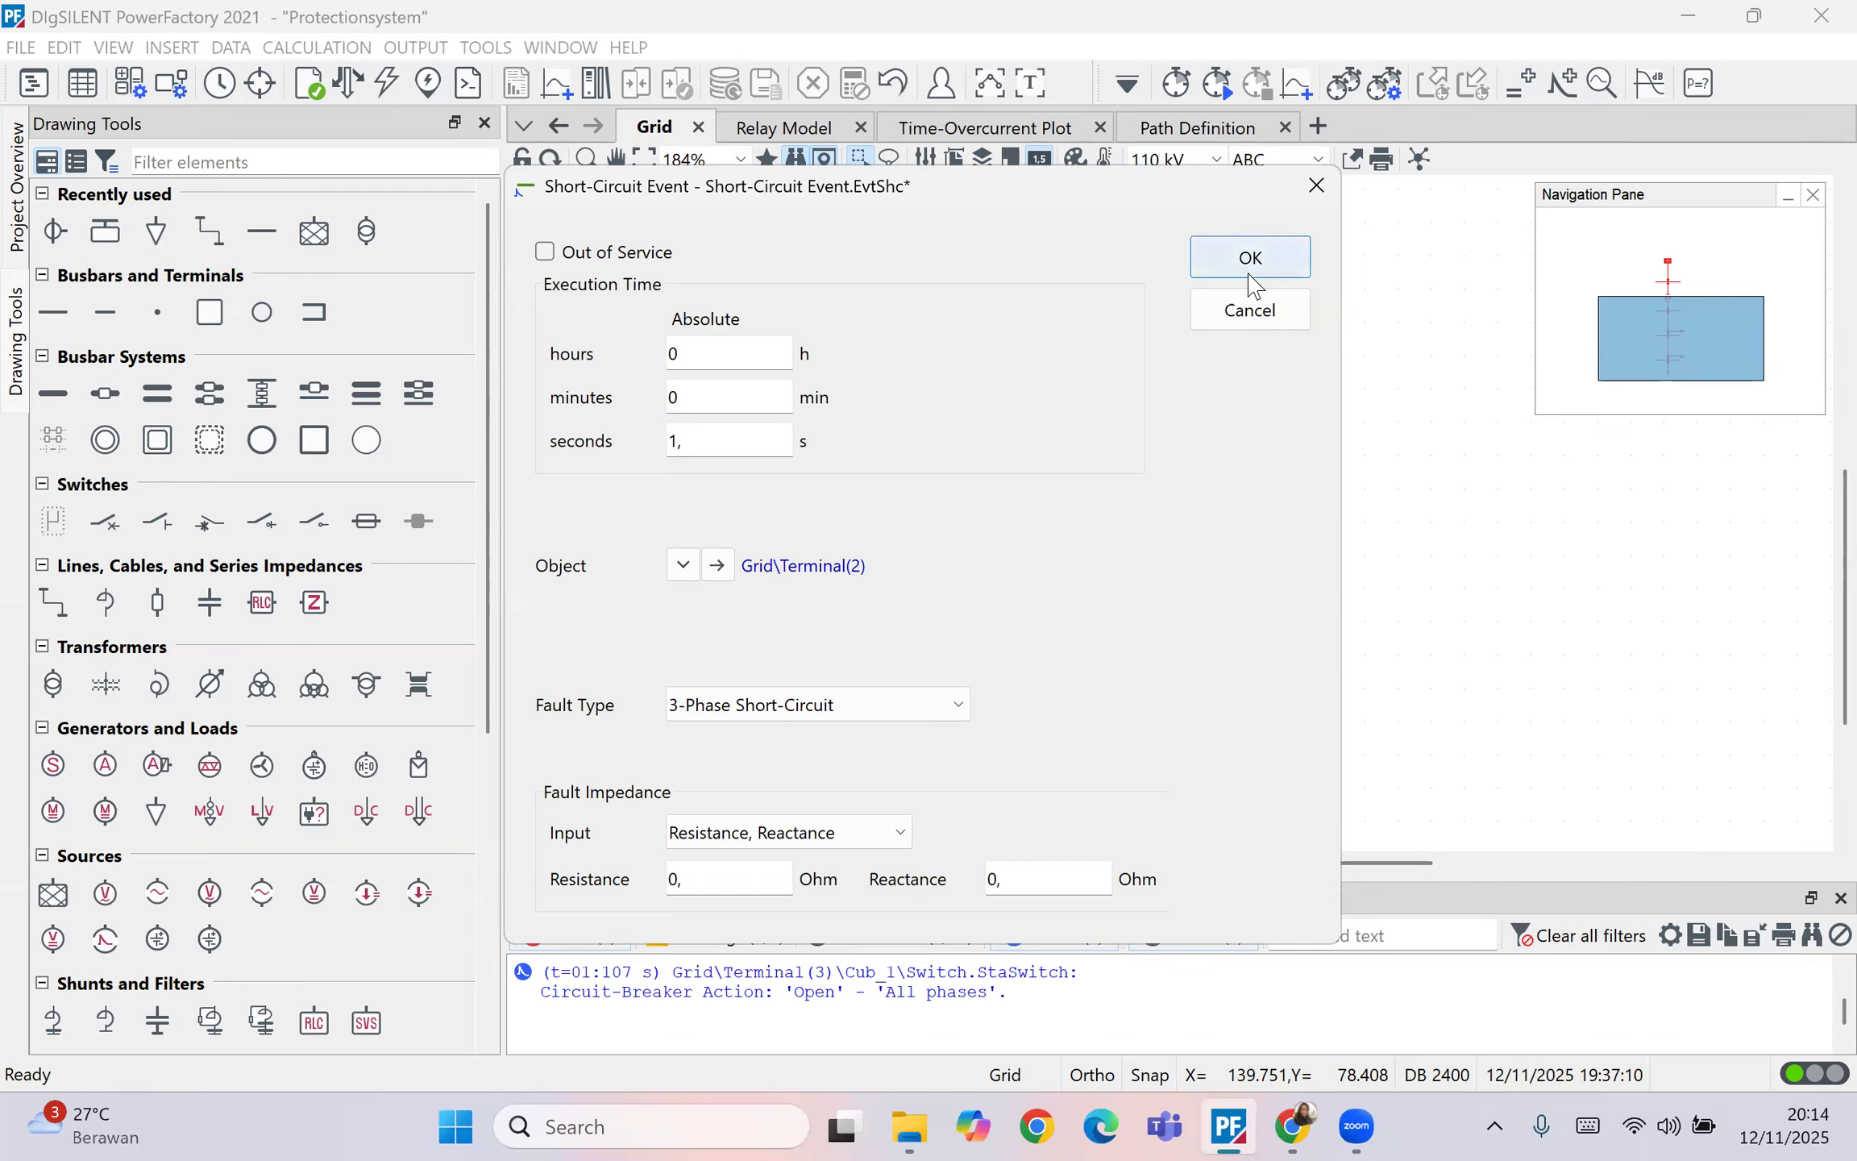
pyautogui.rightClick(1137, 488)
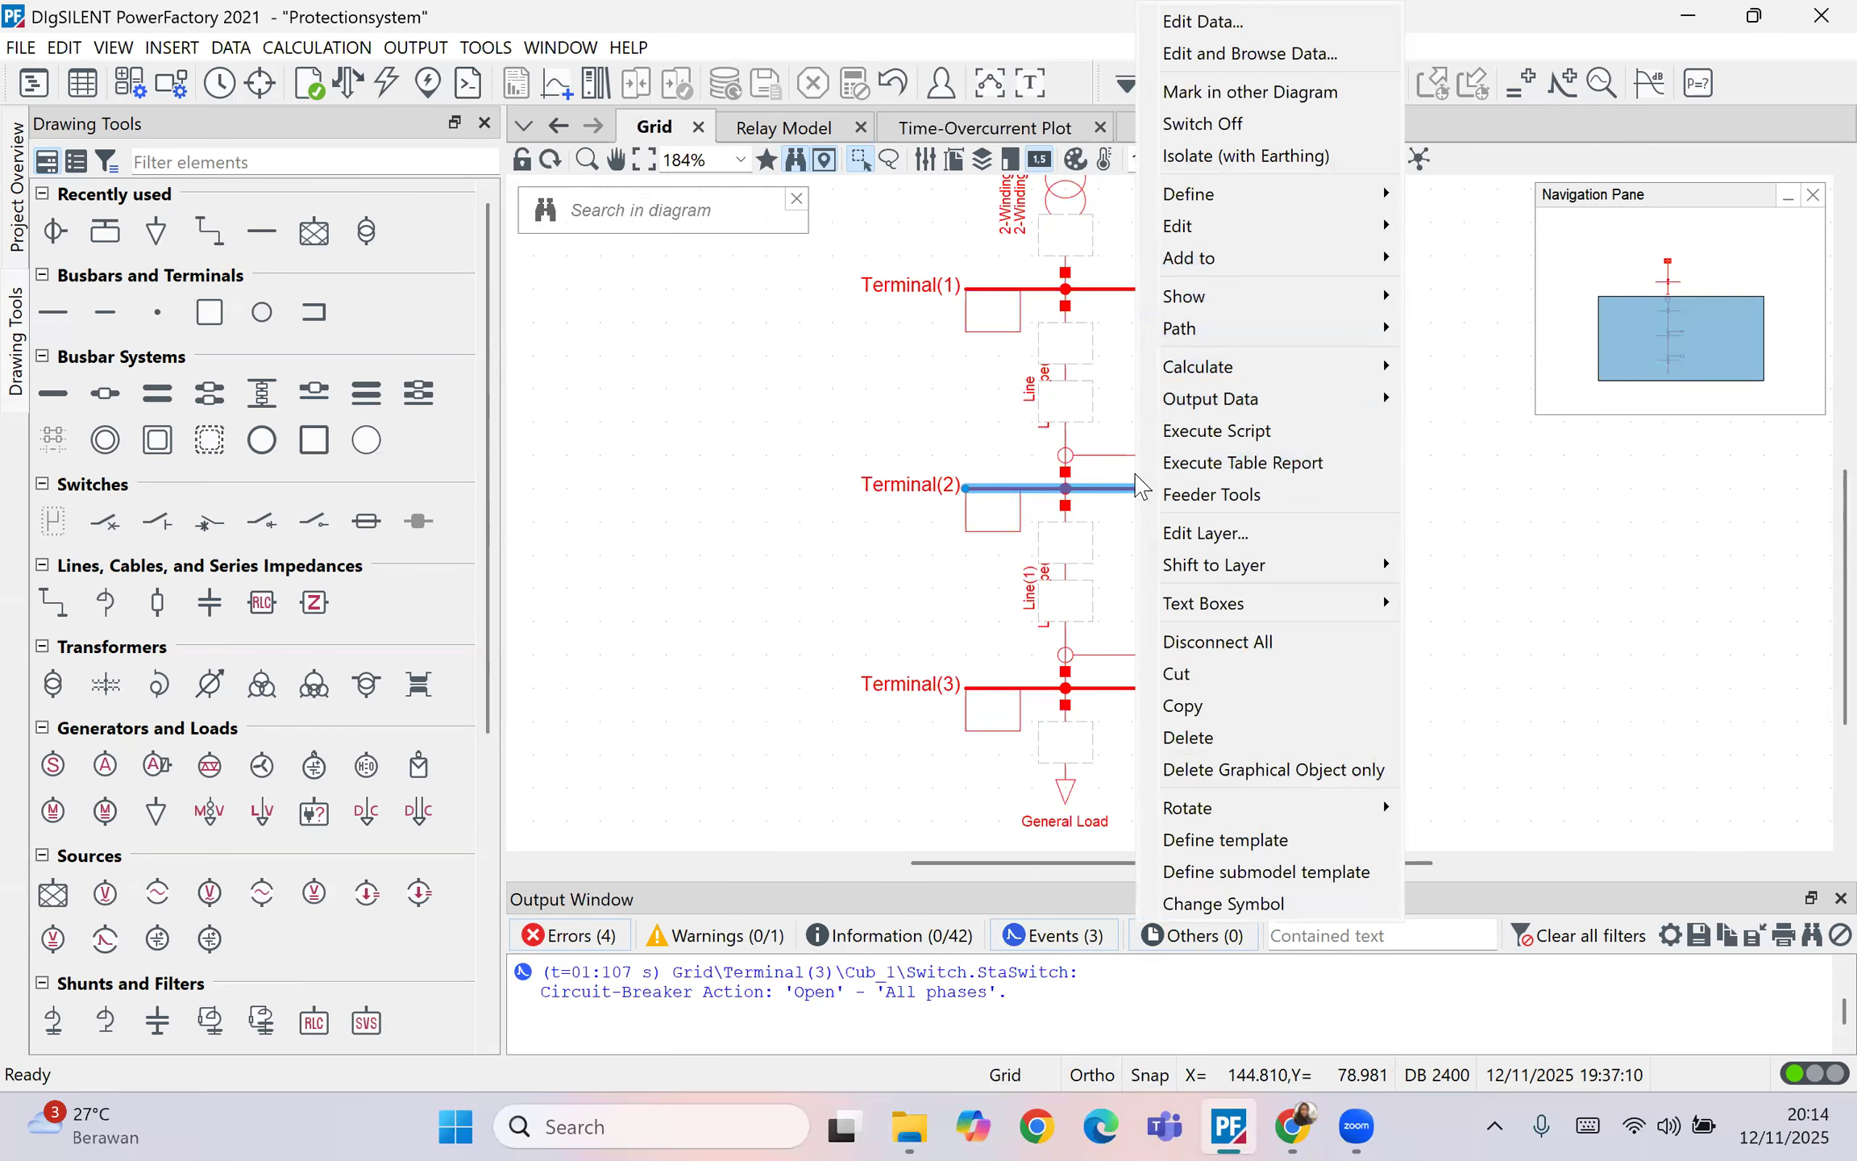
pyautogui.click(1110, 499)
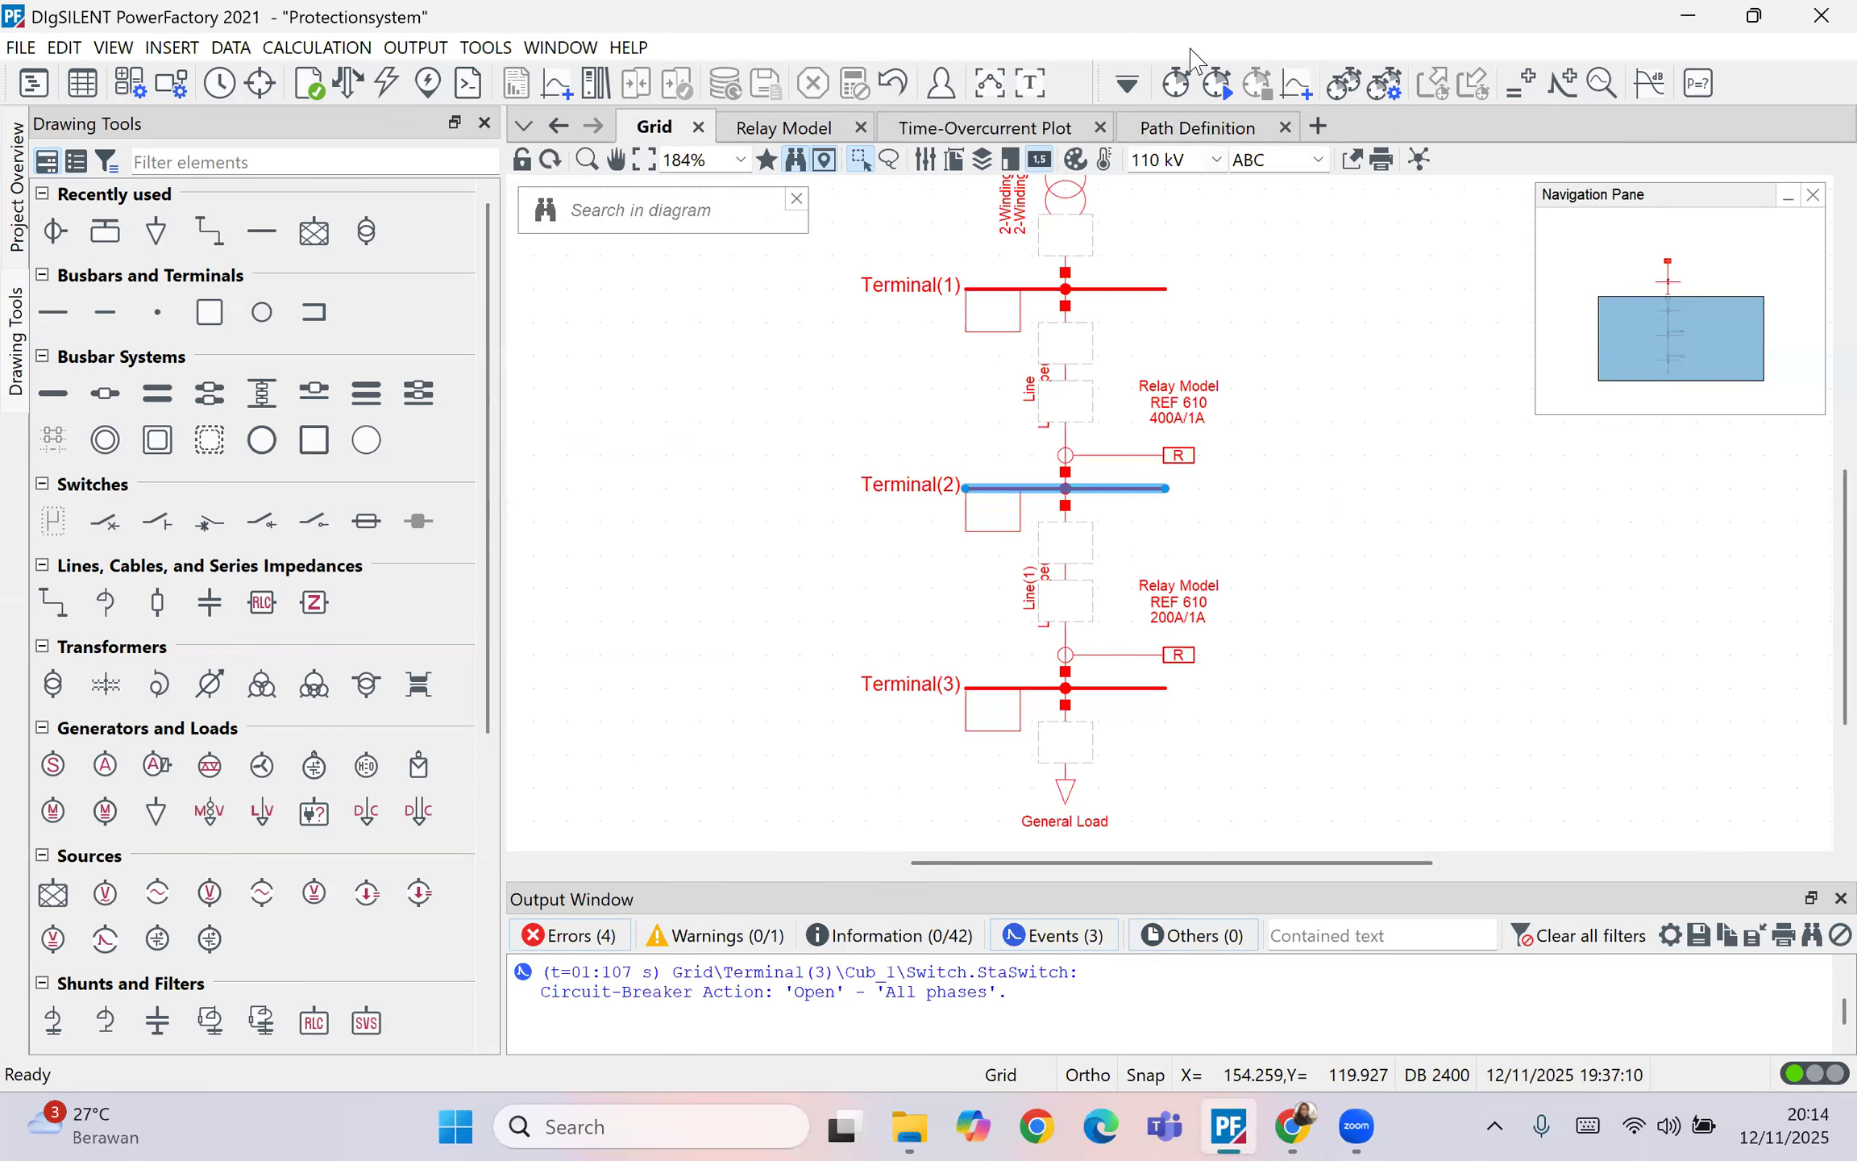
# Step: Calculate the initial conditions and run the simulation to 4 s for the Terminal(2) fault
pyautogui.click(1174, 84)
pyautogui.click(1351, 197)
pyautogui.click(1219, 85)
pyautogui.click(1229, 225)
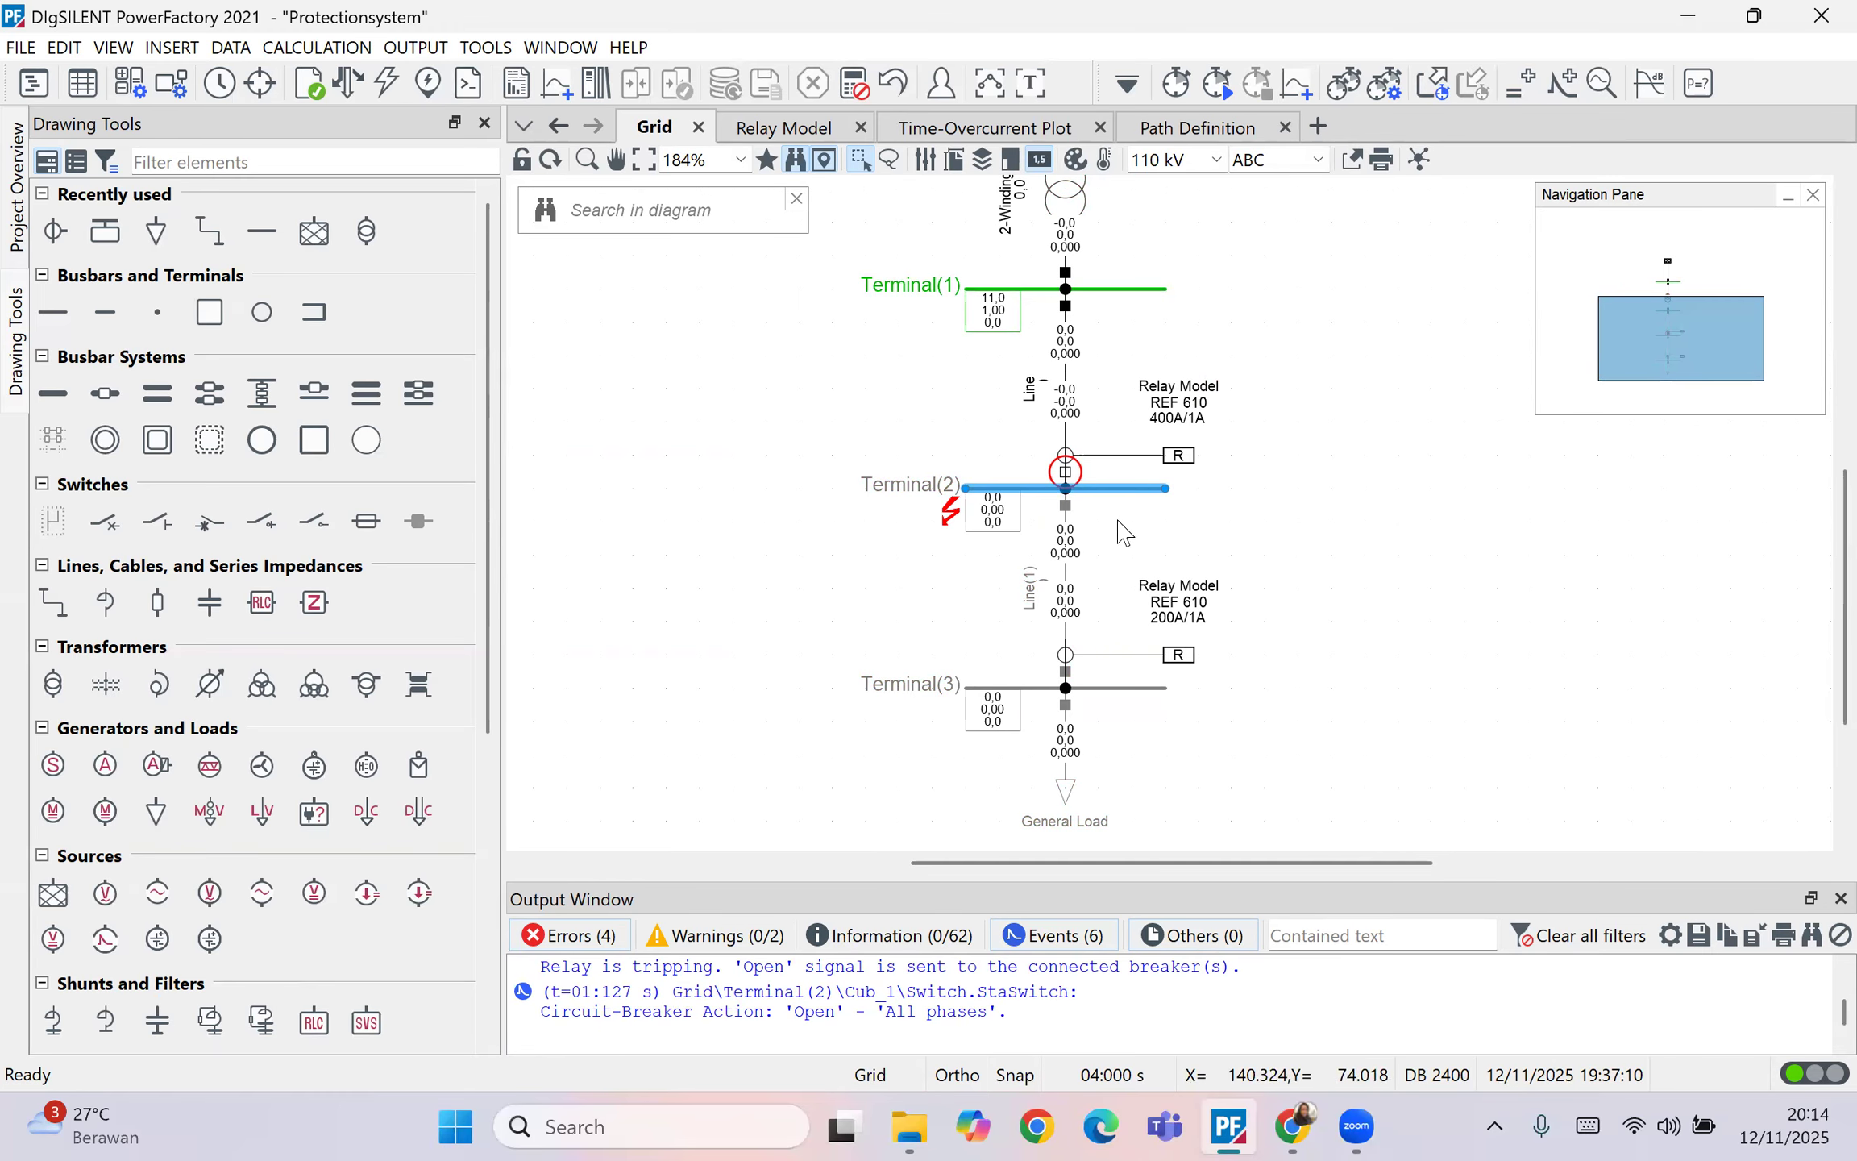
pyautogui.scroll(1, 1120, 568)
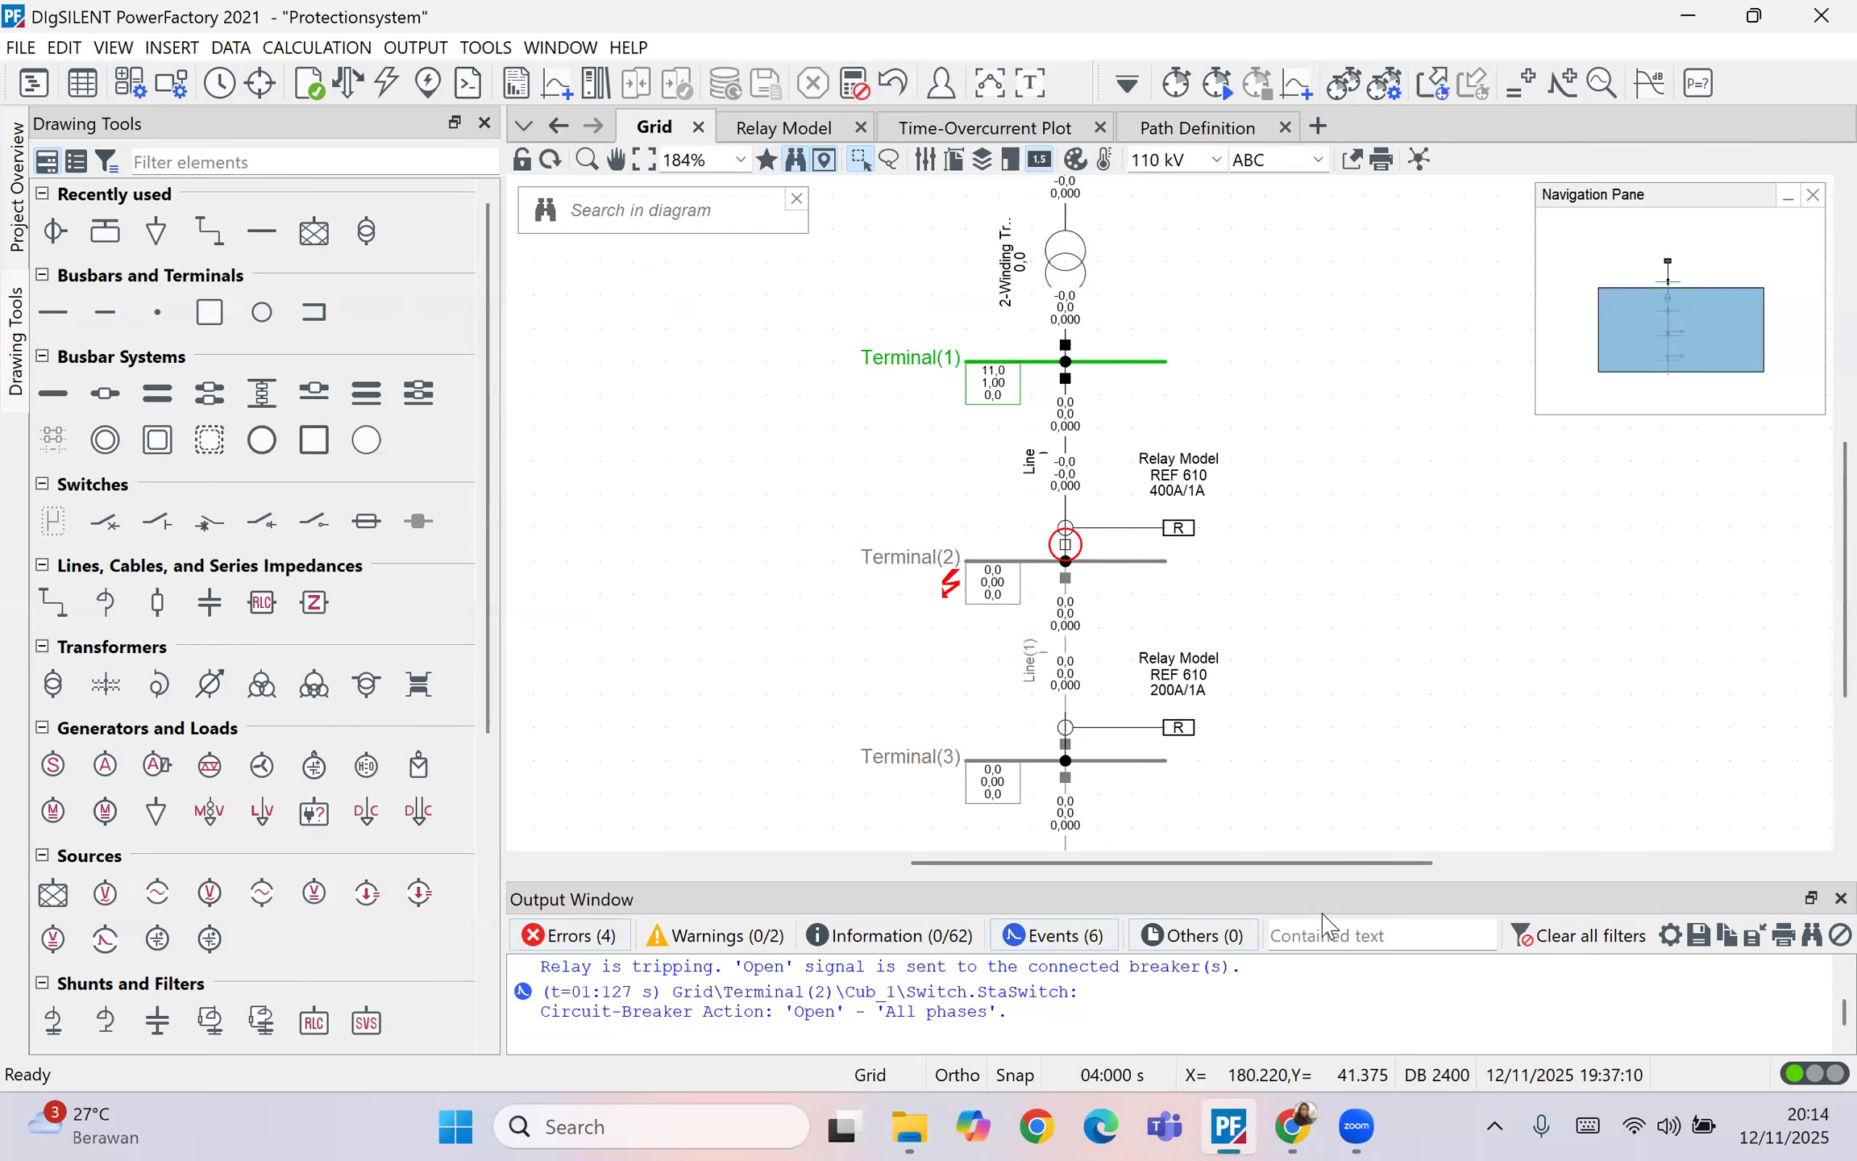
# Step: Switch to the Canva presentation and review the relay R1 and R2 worked example on pages 15 to 18
pyautogui.click(1290, 1116)
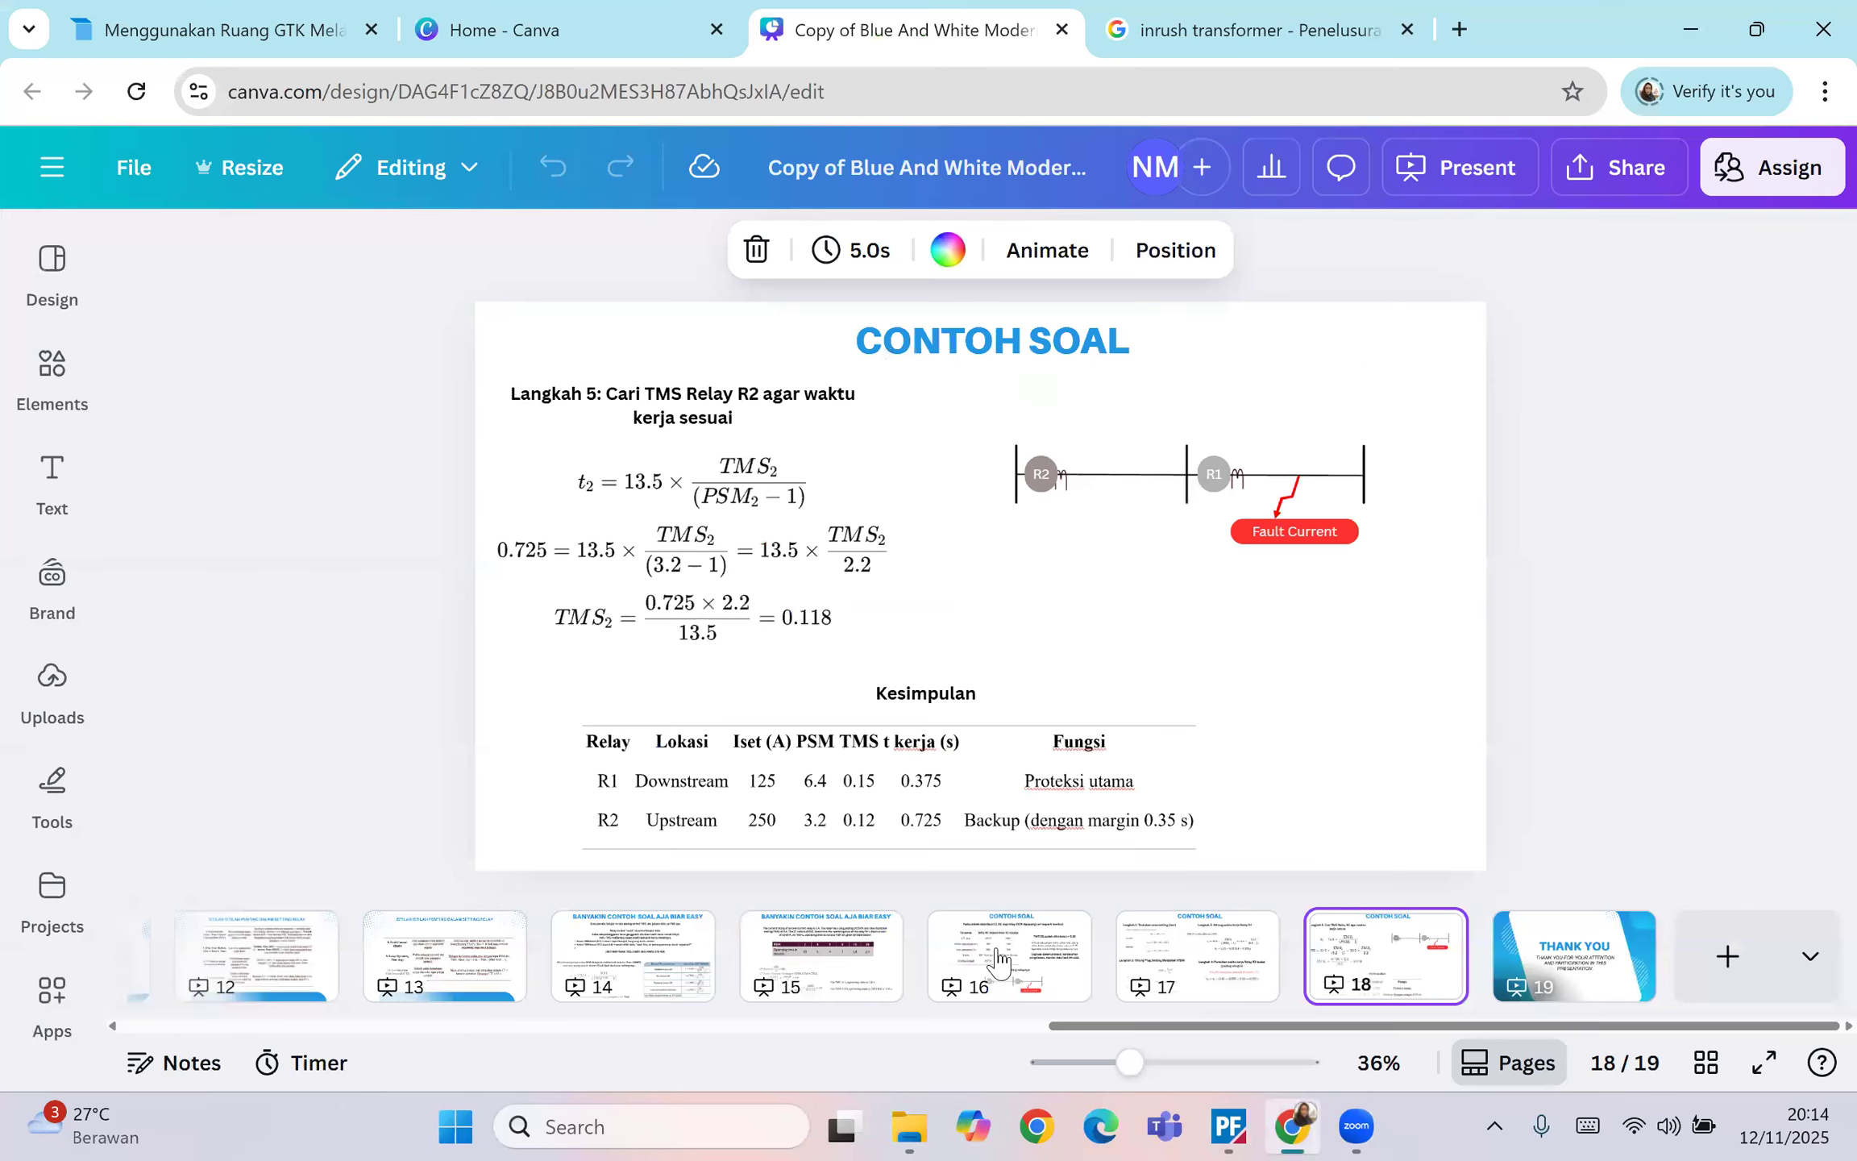
pyautogui.click(1043, 964)
pyautogui.click(848, 965)
pyautogui.click(1019, 969)
pyautogui.click(1209, 970)
pyautogui.click(1362, 967)
pyautogui.click(1173, 991)
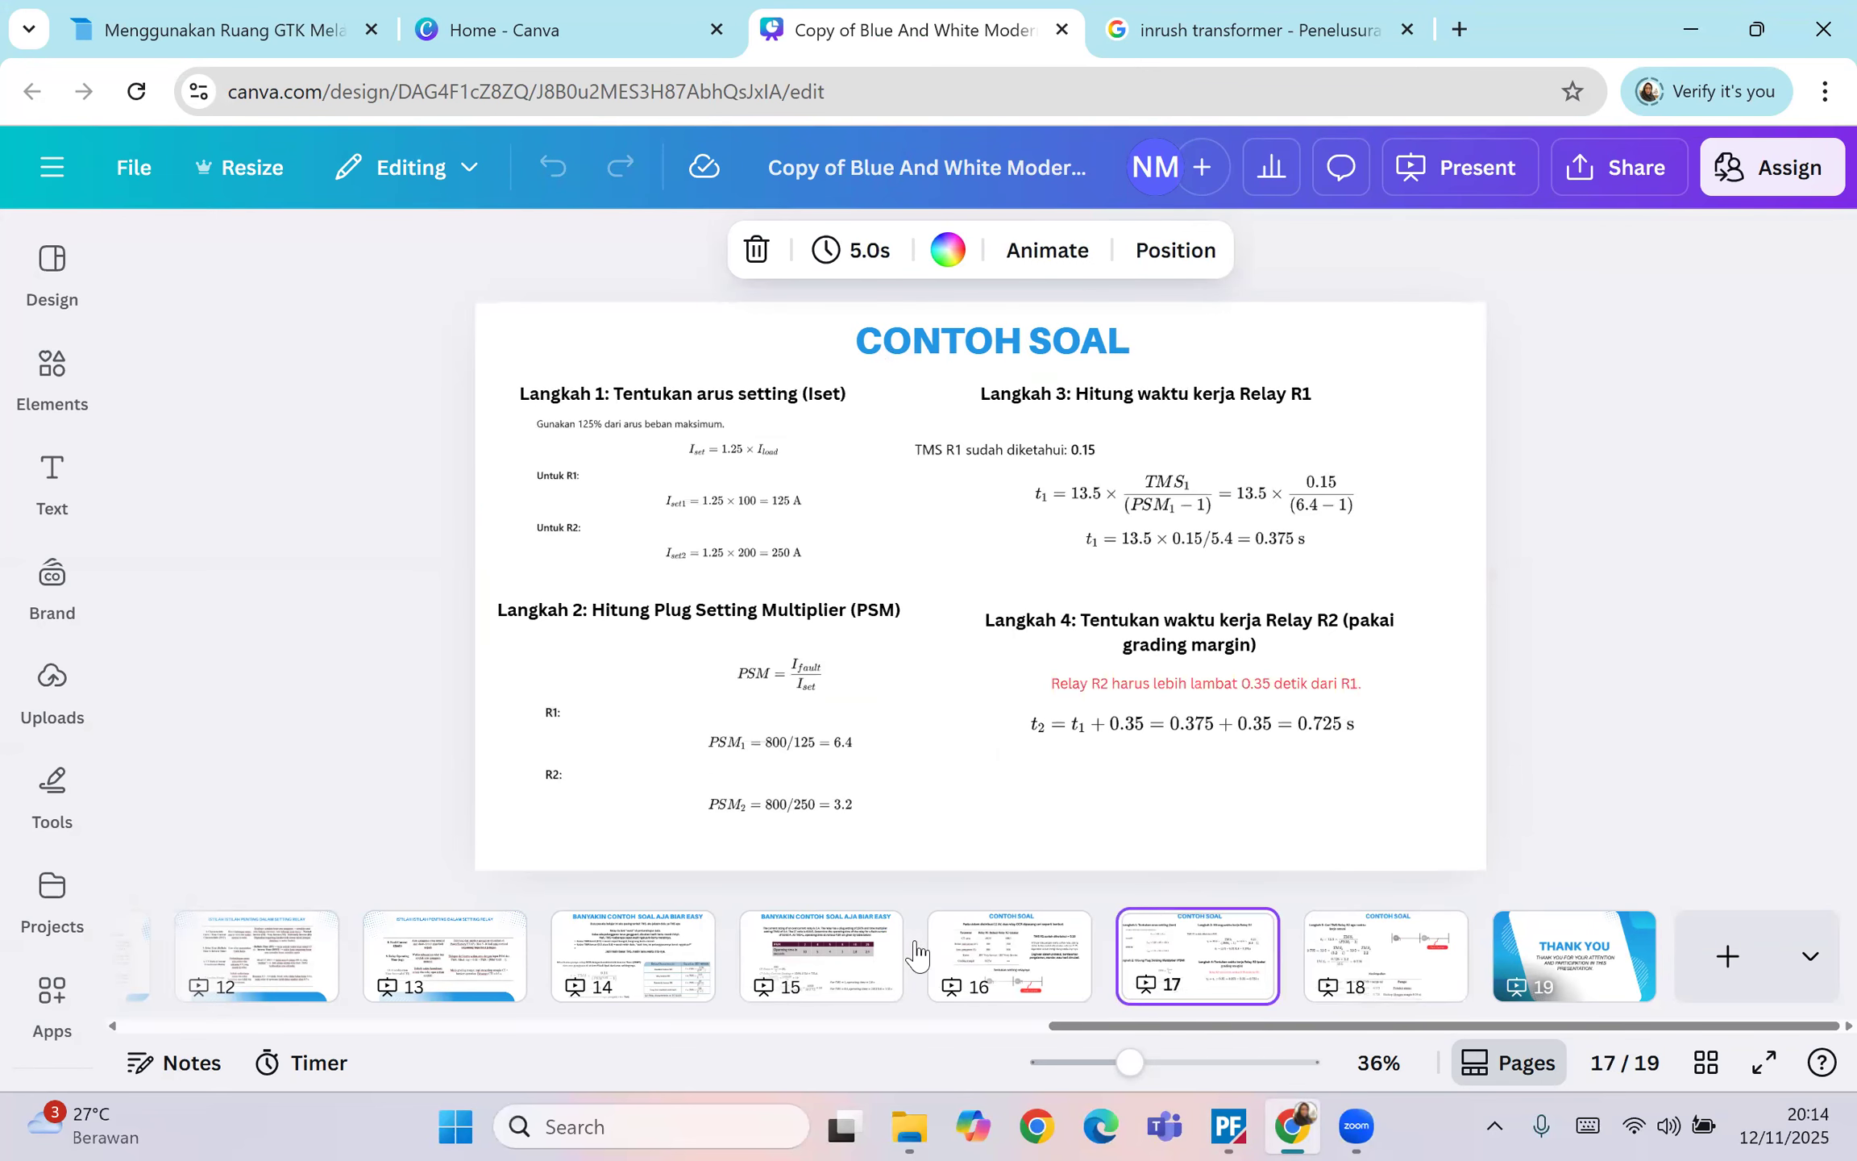
pyautogui.click(959, 960)
pyautogui.click(1692, 32)
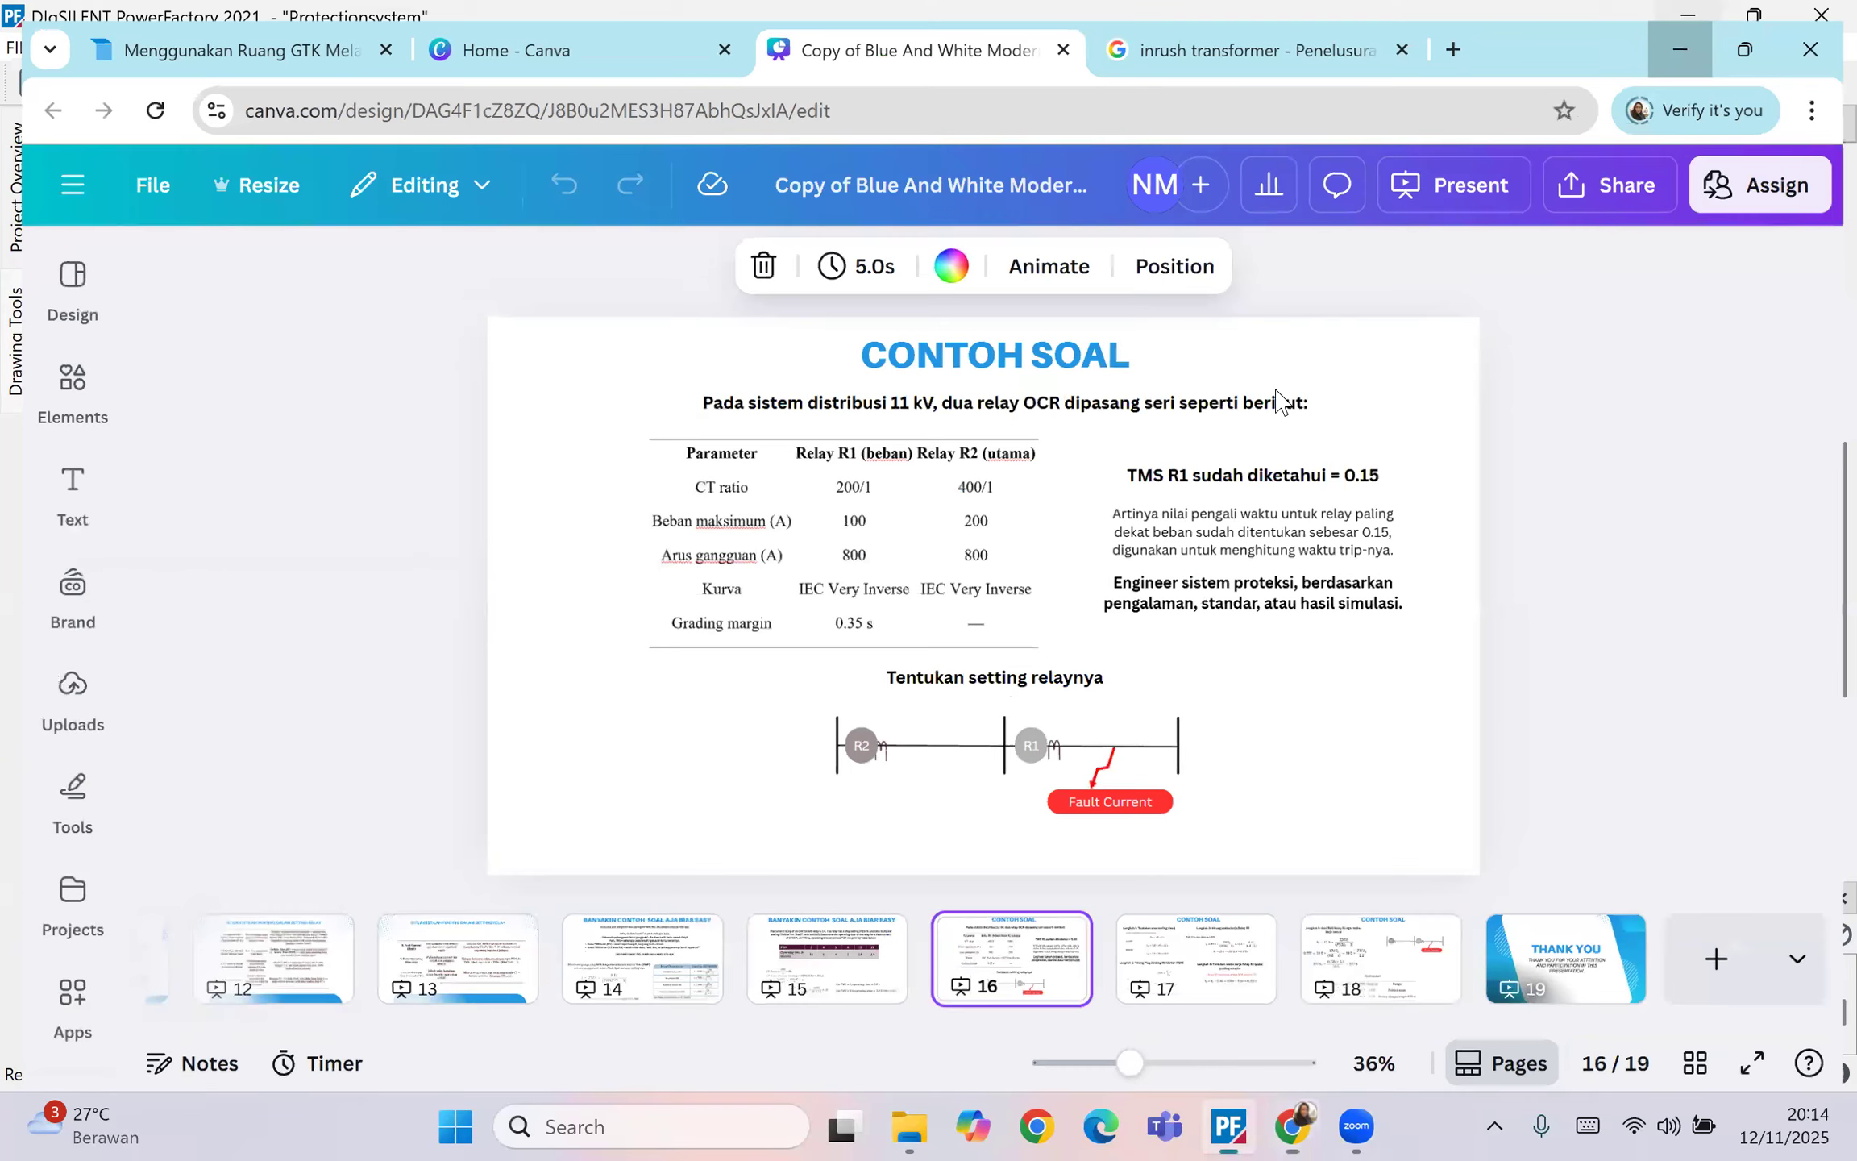
# Step: In PowerFactory, compare the relay curves in the path plot and the time-overcurrent plot, and inspect the Line's results in the Grid diagram
pyautogui.scroll(-3, 1254, 607)
pyautogui.scroll(3, 1207, 633)
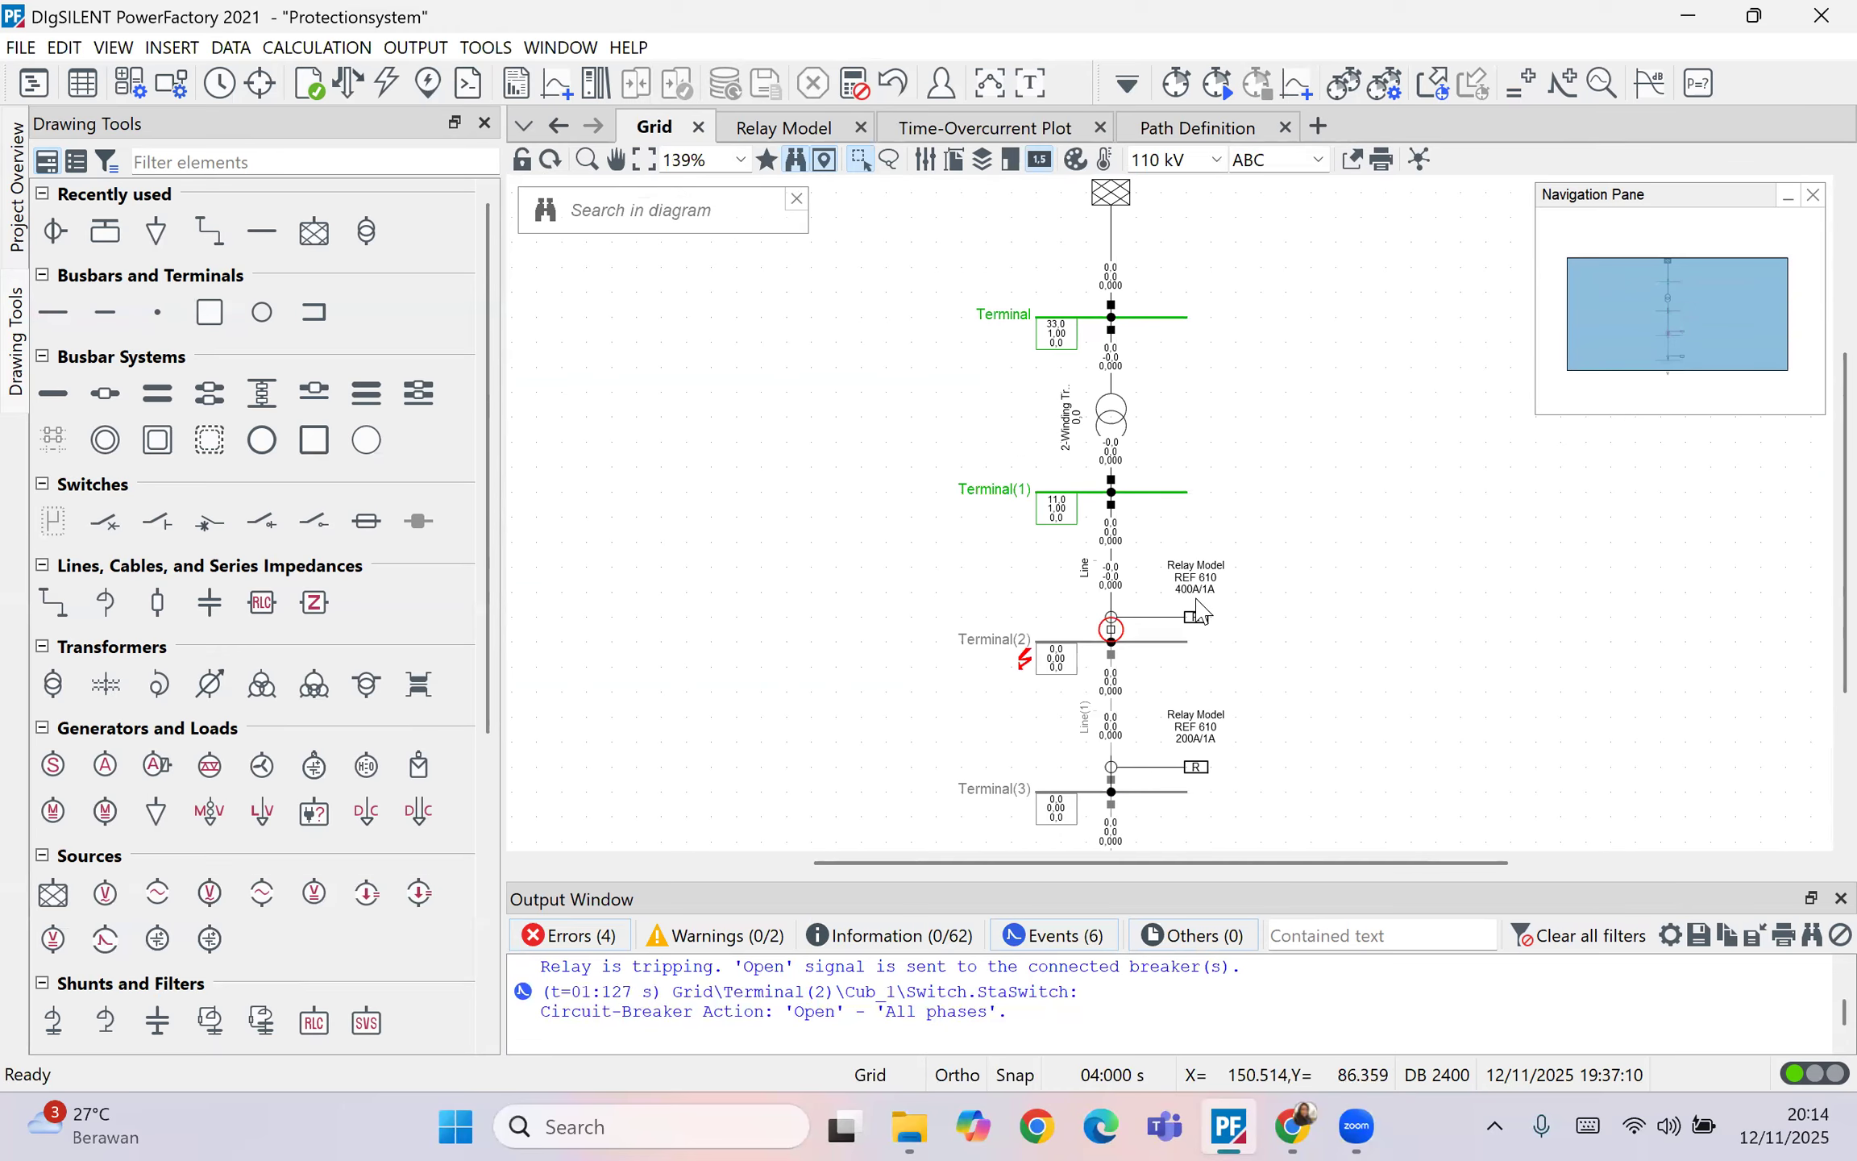
pyautogui.click(1197, 127)
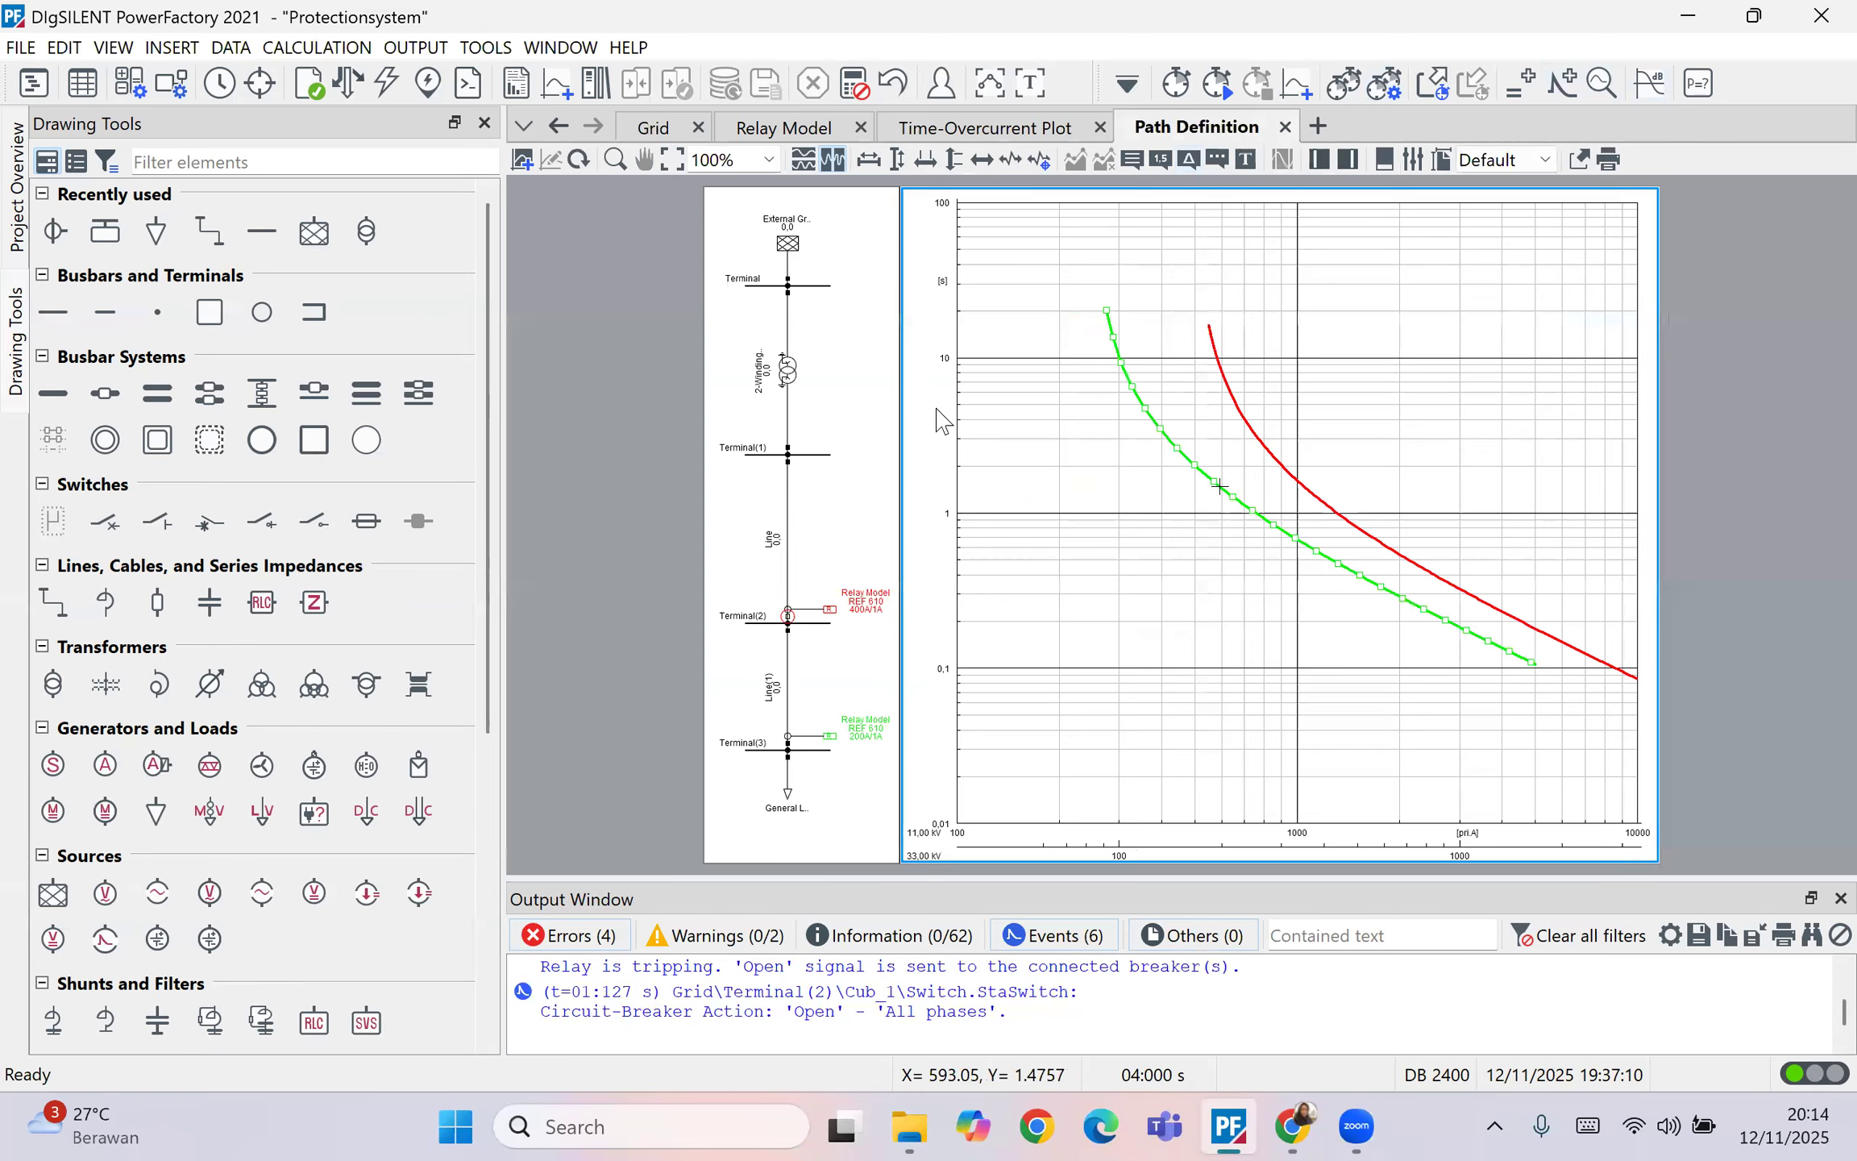
pyautogui.click(1025, 133)
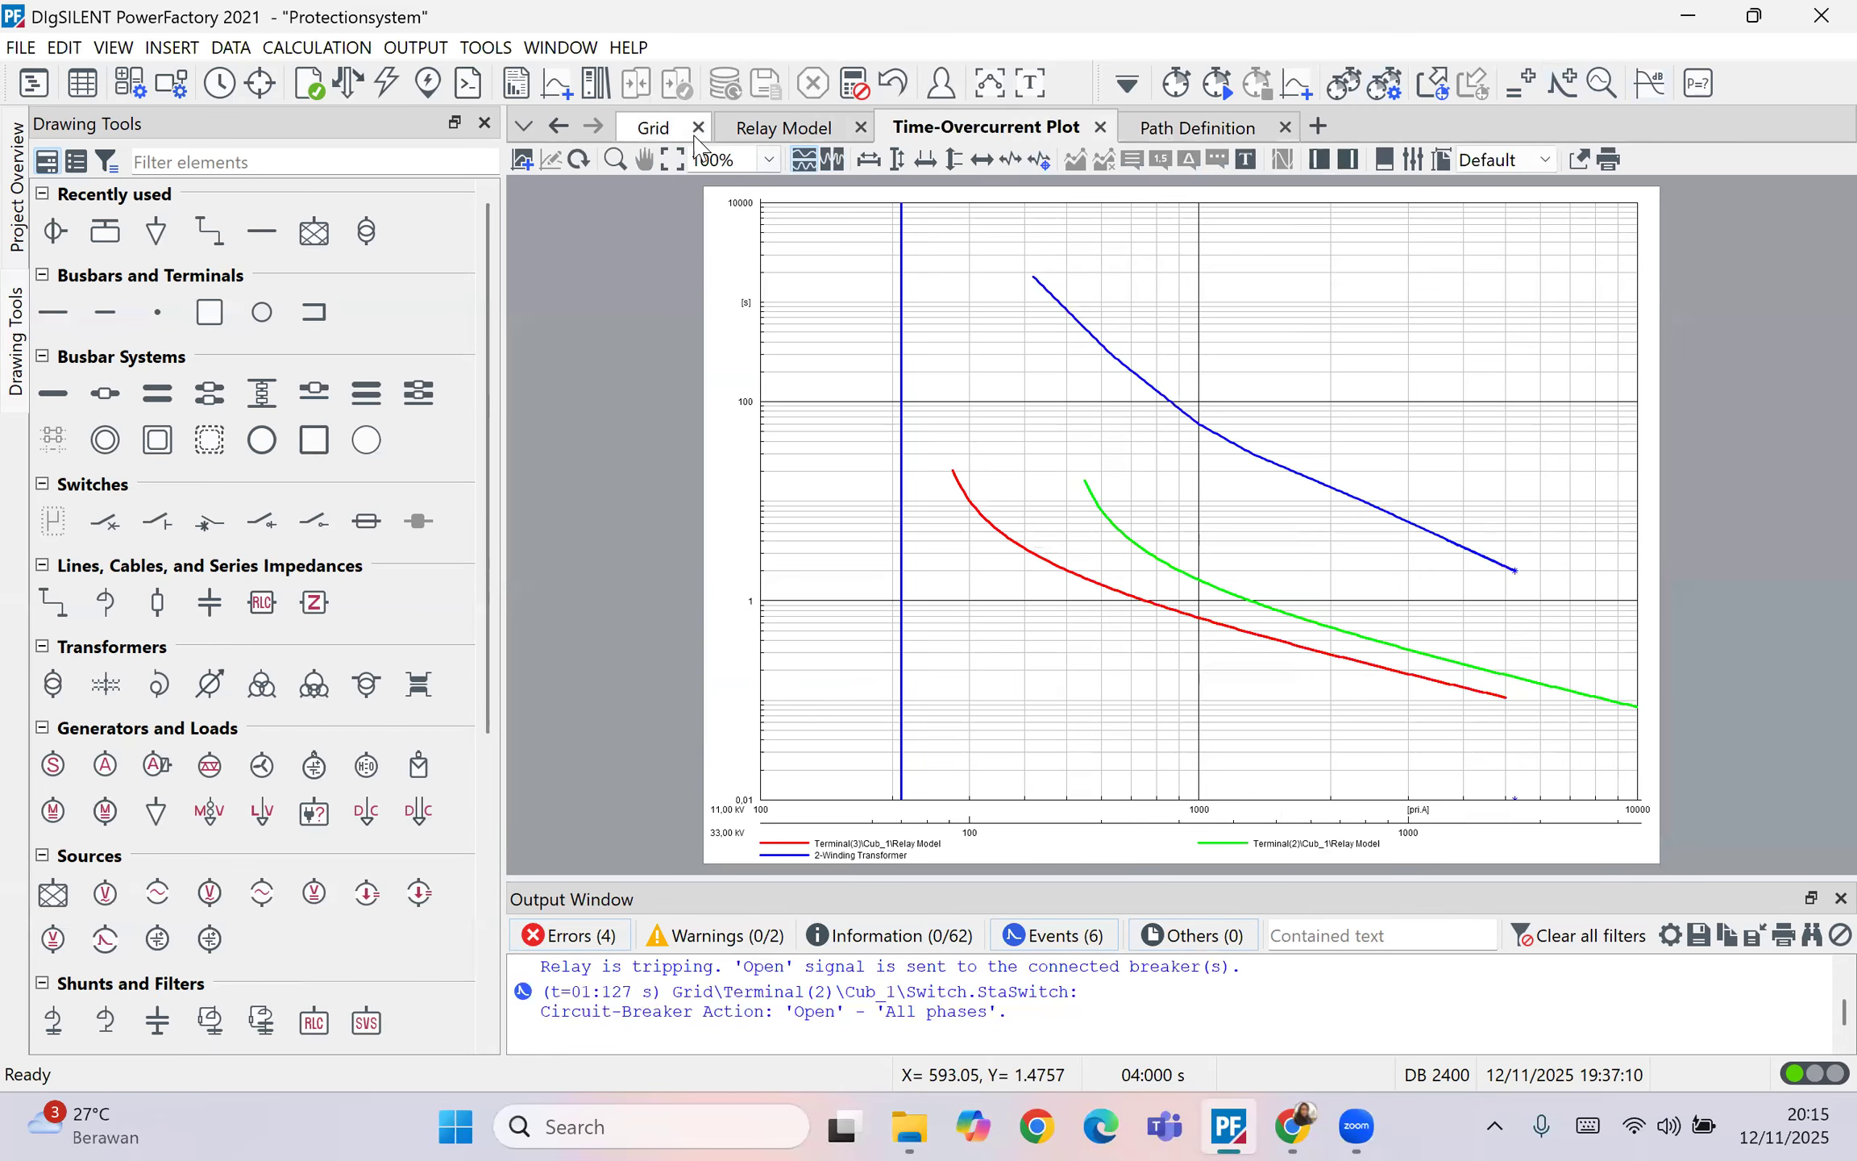
pyautogui.click(653, 133)
pyautogui.moveTo(1115, 569)
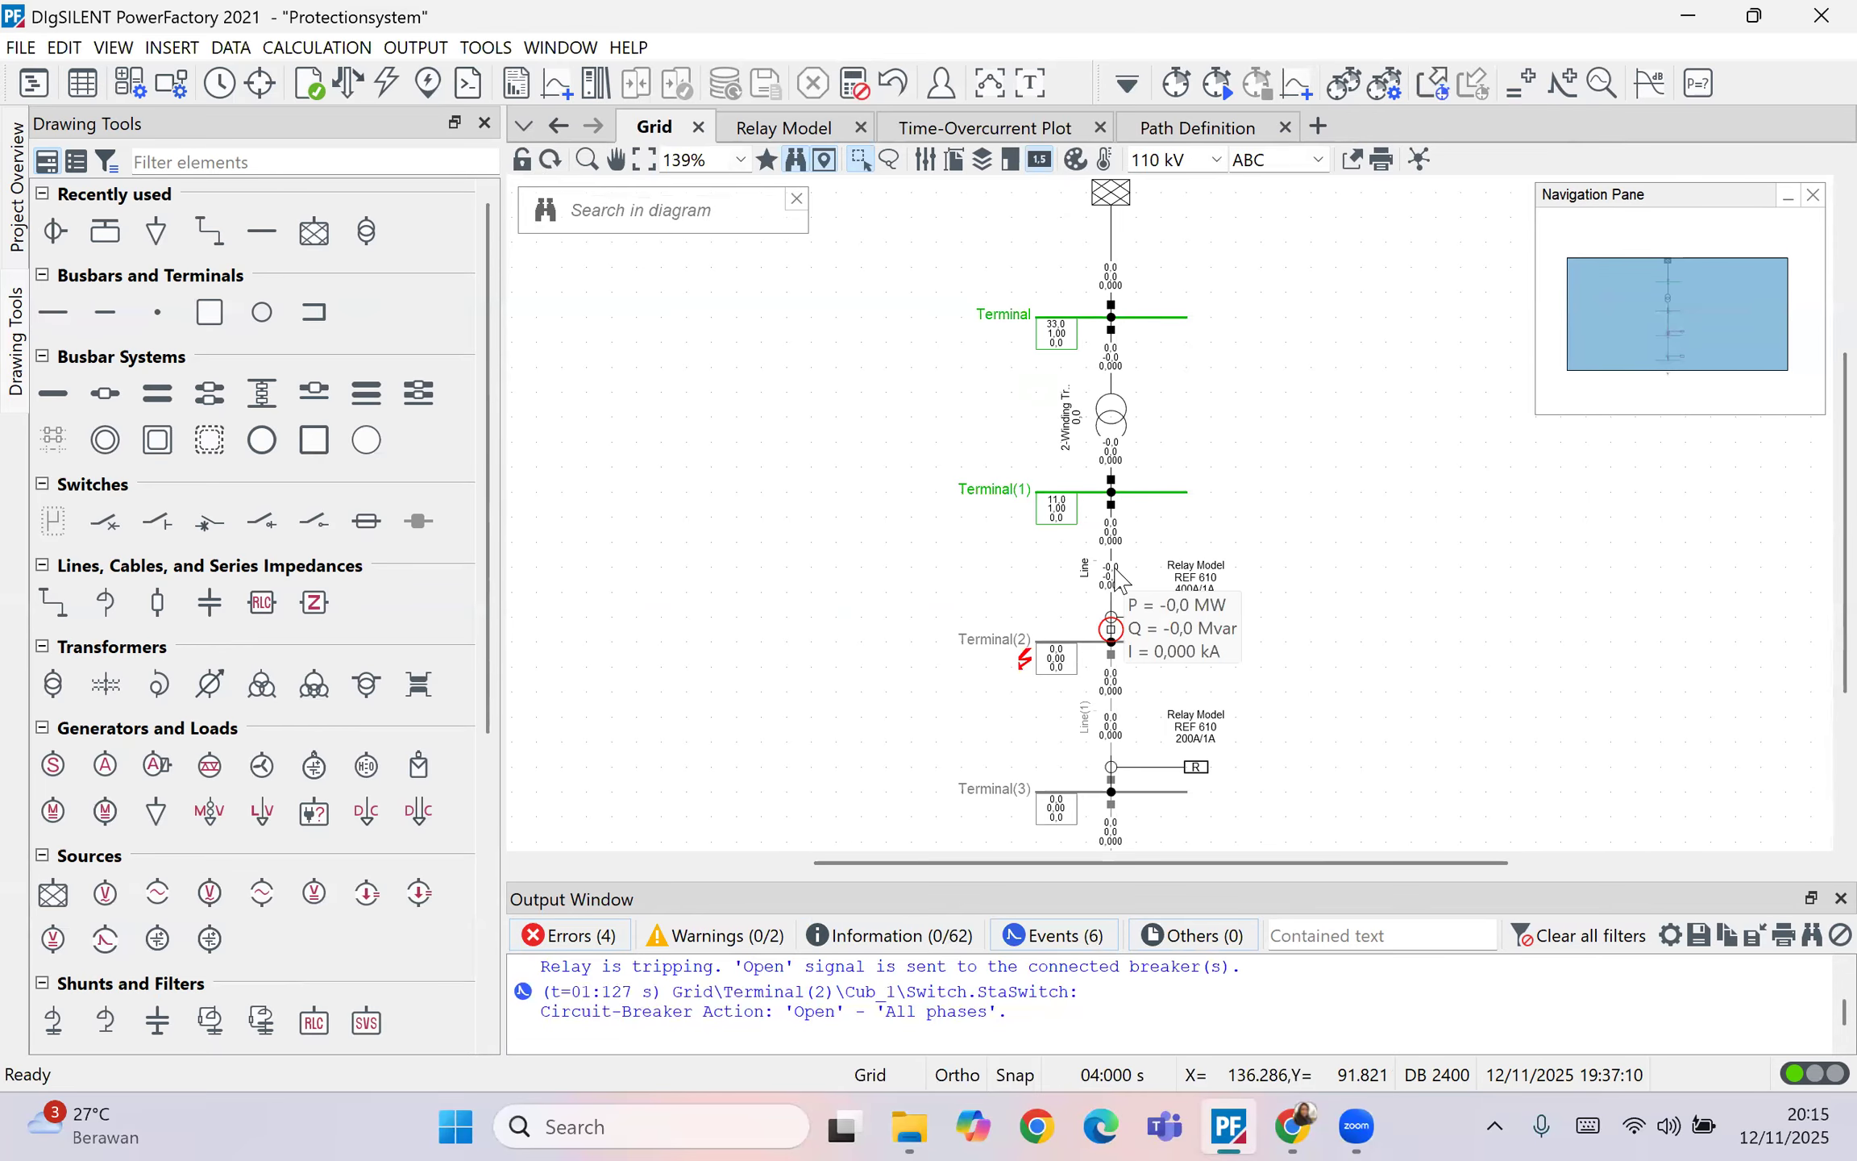